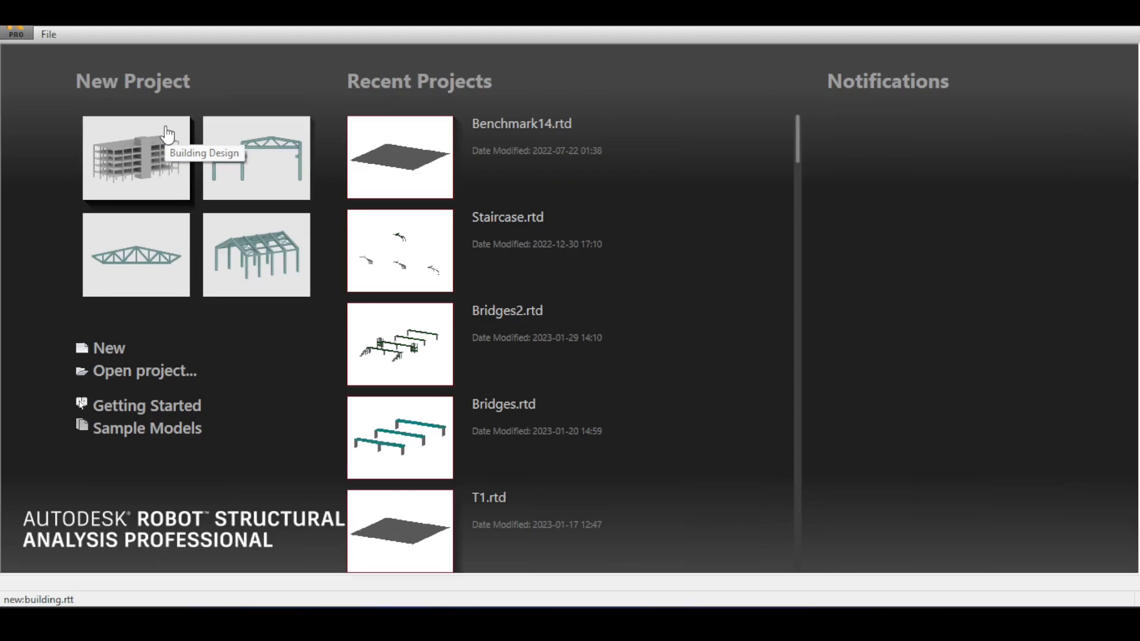
# Step: Create a Building Design project and define X structural axes from 0.00 with 3 repetitions at 5 m spacing
pyautogui.click(168, 134)
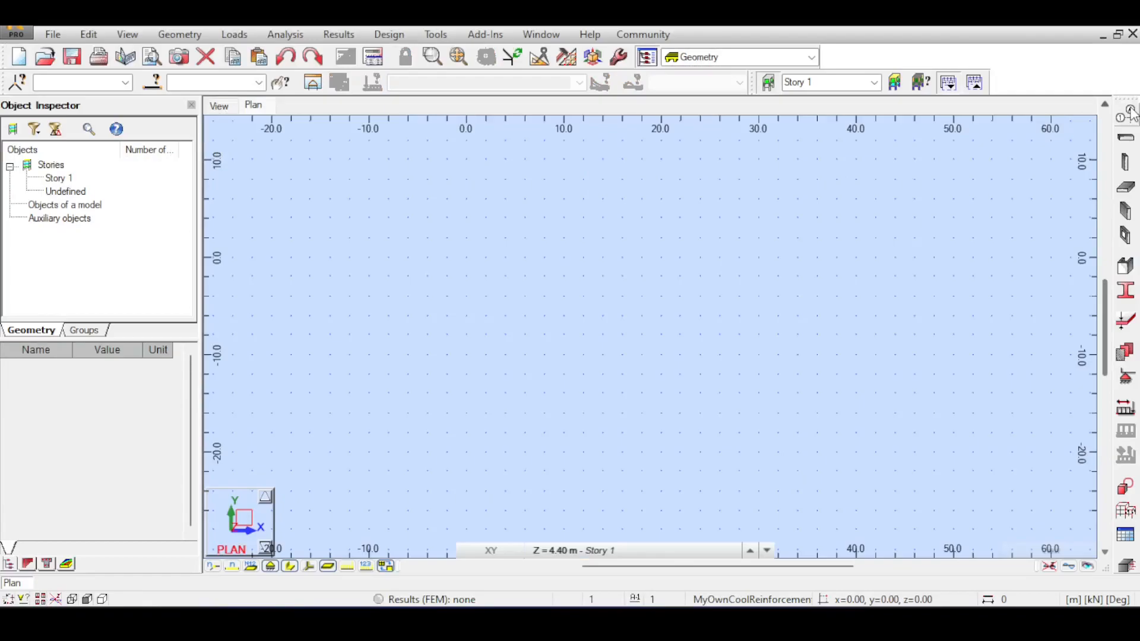
pyautogui.click(1126, 112)
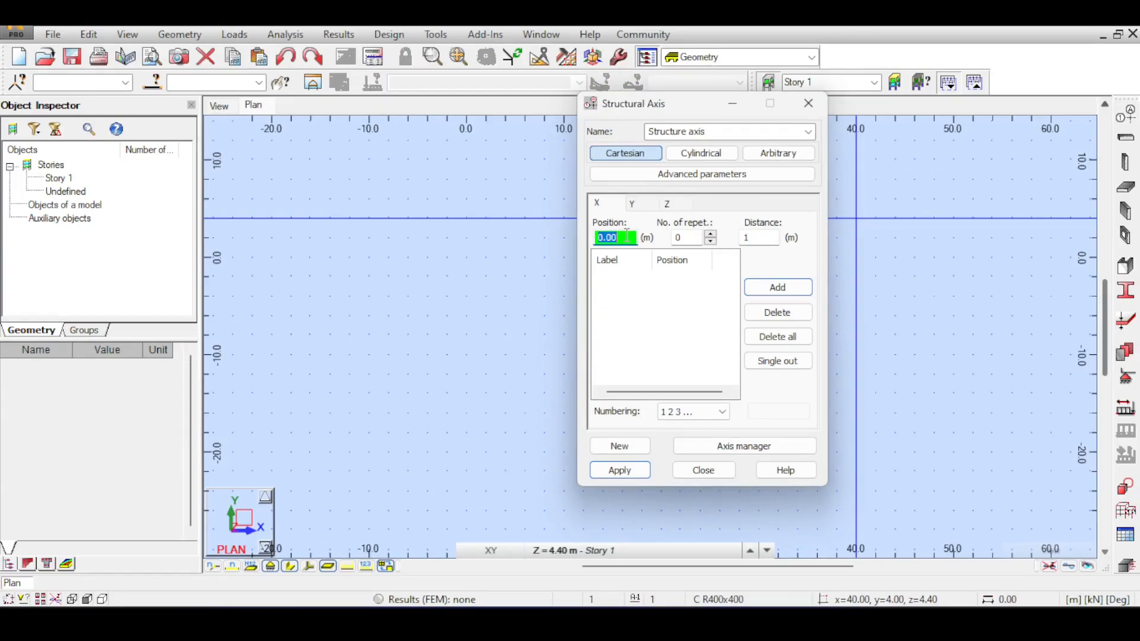
pyautogui.click(712, 235)
pyautogui.click(749, 238)
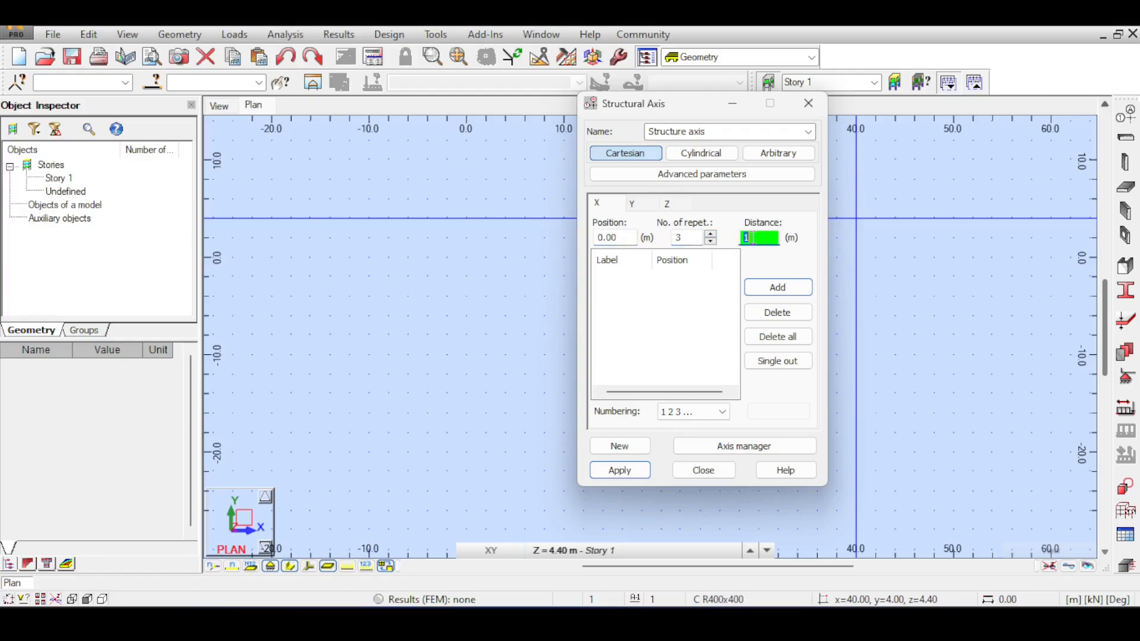
pyautogui.write('5')
pyautogui.click(775, 286)
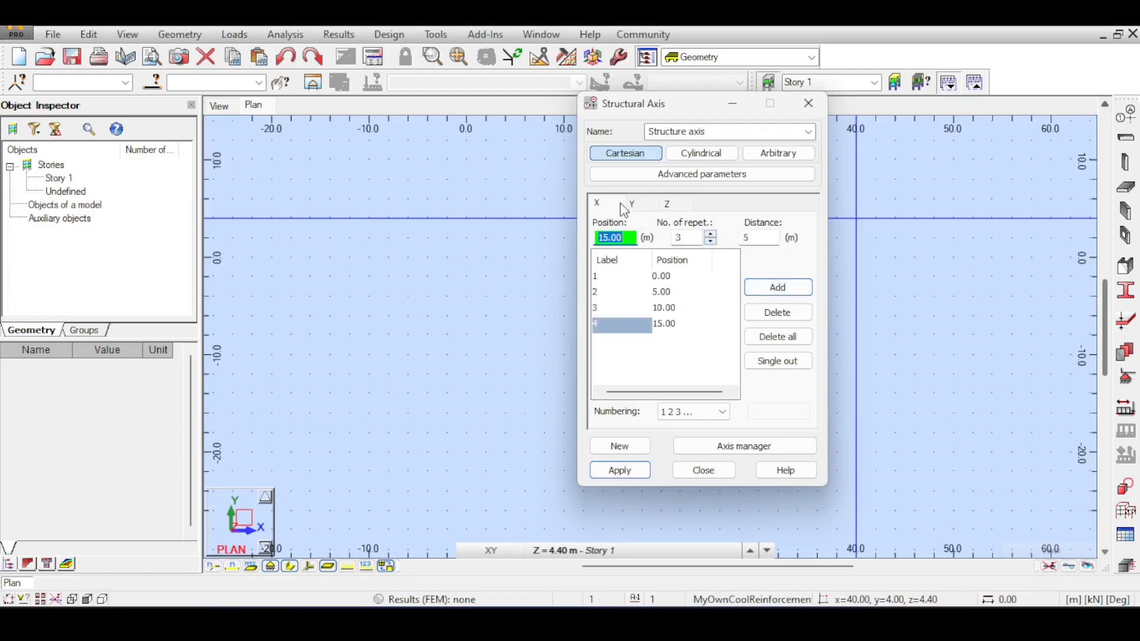
# Step: Define Y structural axes from 0.00 with 3 repetitions at 4 m spacing and apply the axis grid
pyautogui.click(649, 207)
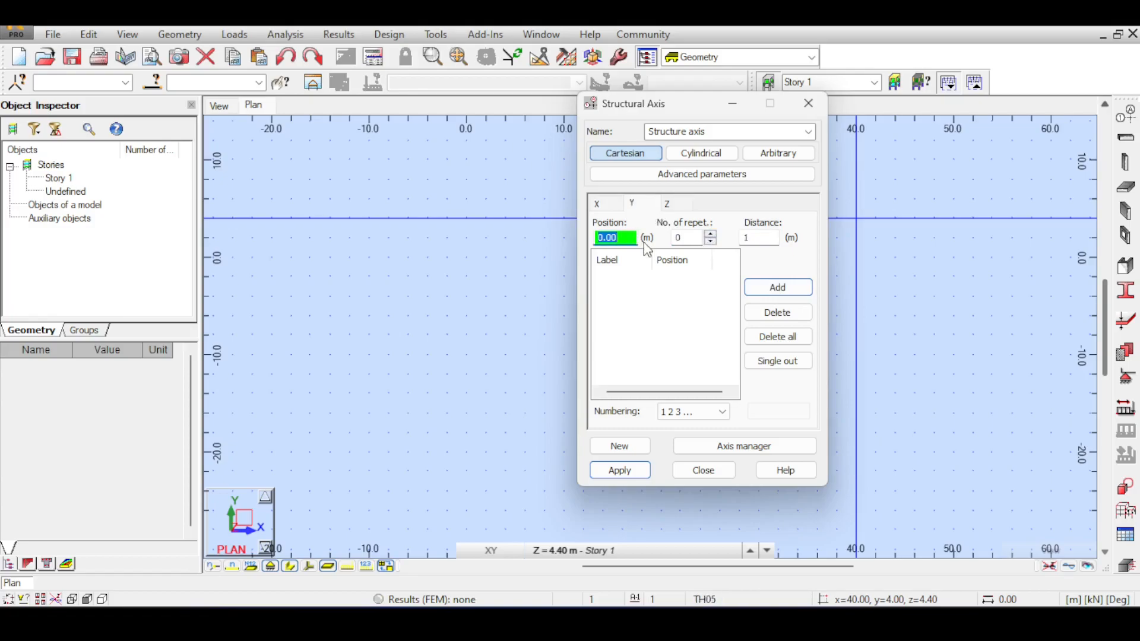
pyautogui.click(677, 239)
pyautogui.write('4')
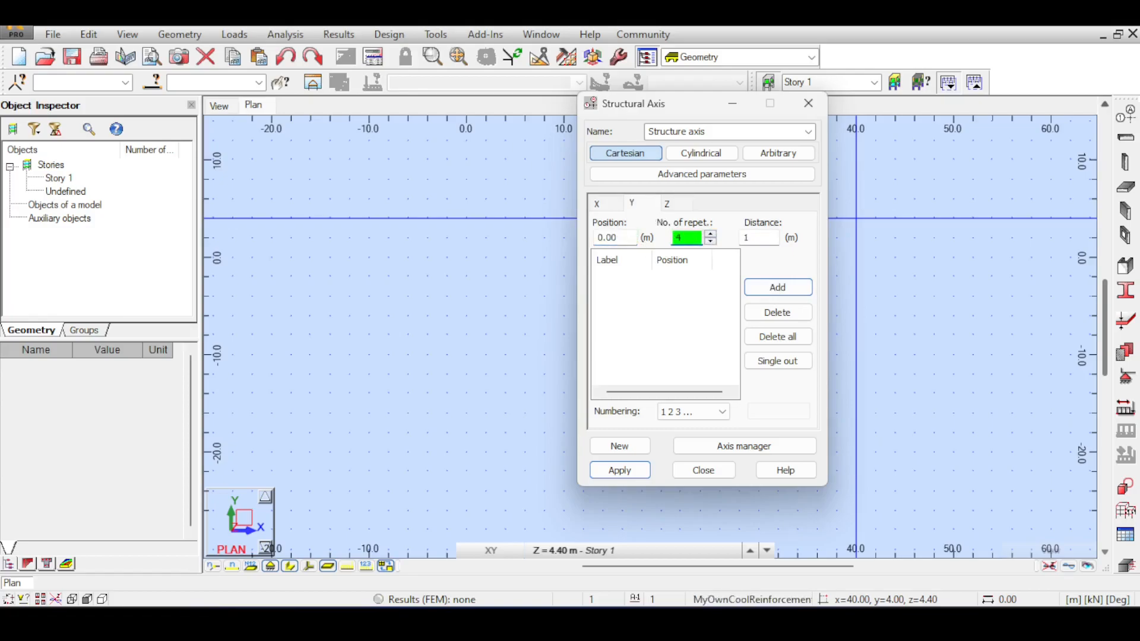
pyautogui.press('Tab')
pyautogui.write('4')
pyautogui.click(619, 470)
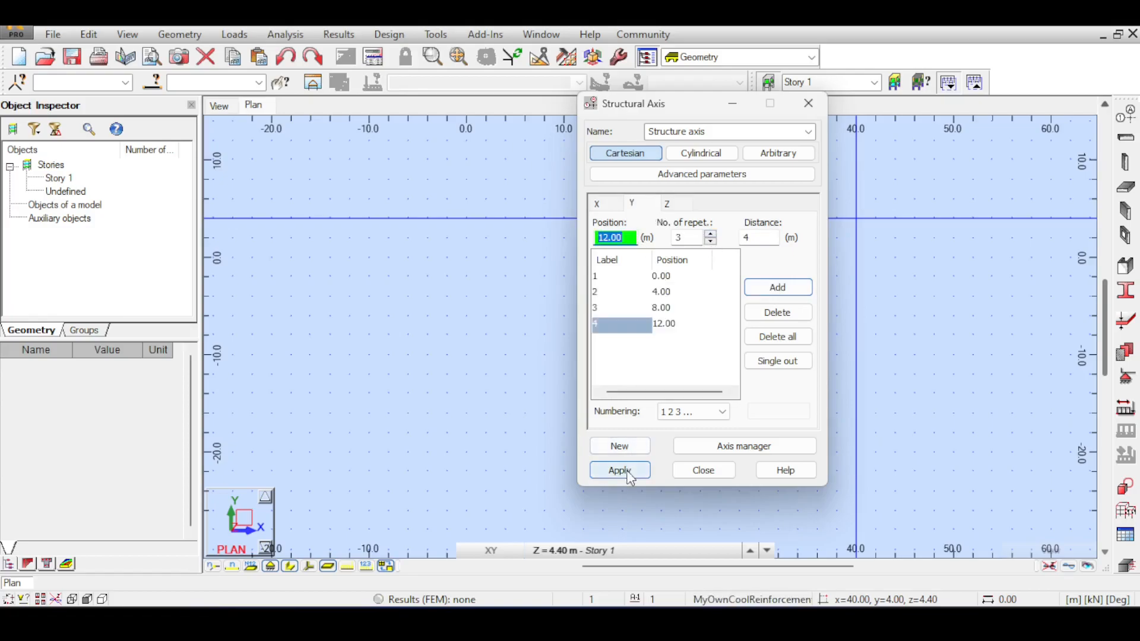
pyautogui.click(681, 205)
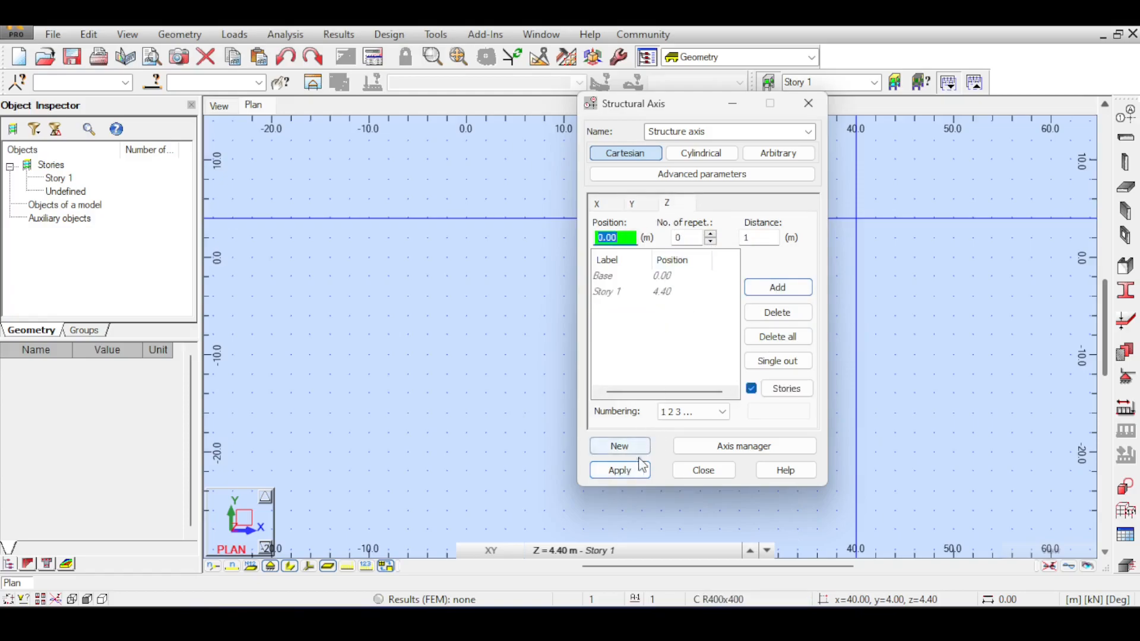
pyautogui.click(619, 471)
pyautogui.click(704, 470)
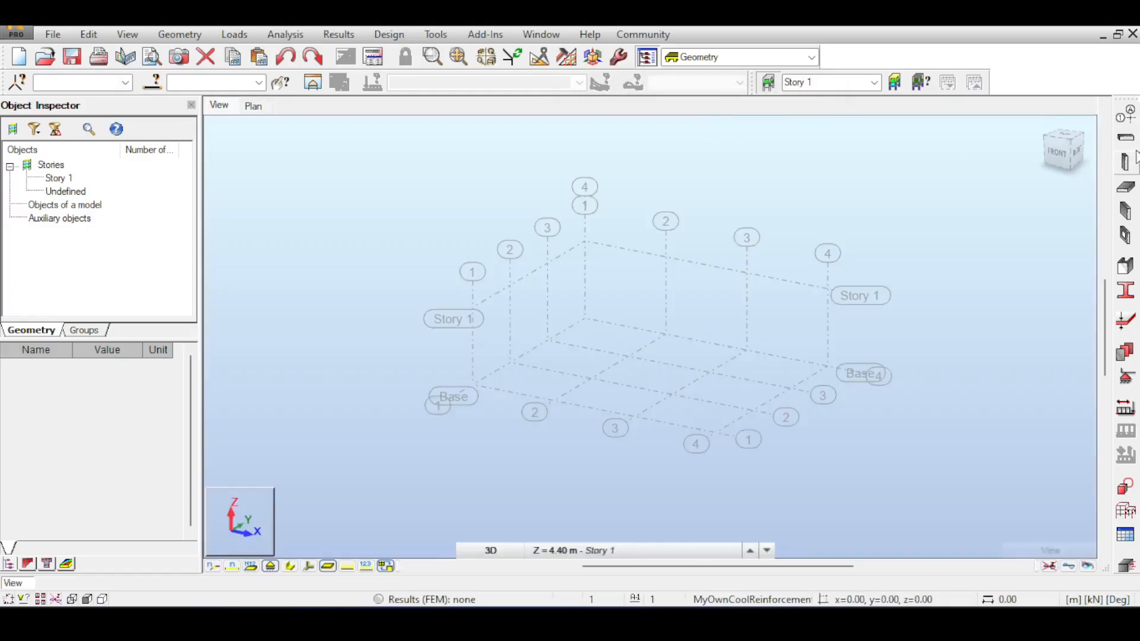
# Step: Place C R400x400 RC columns, 4.40 m high and oriented down, at the four Story 1 grid intersections along y = 12 m
pyautogui.click(1125, 162)
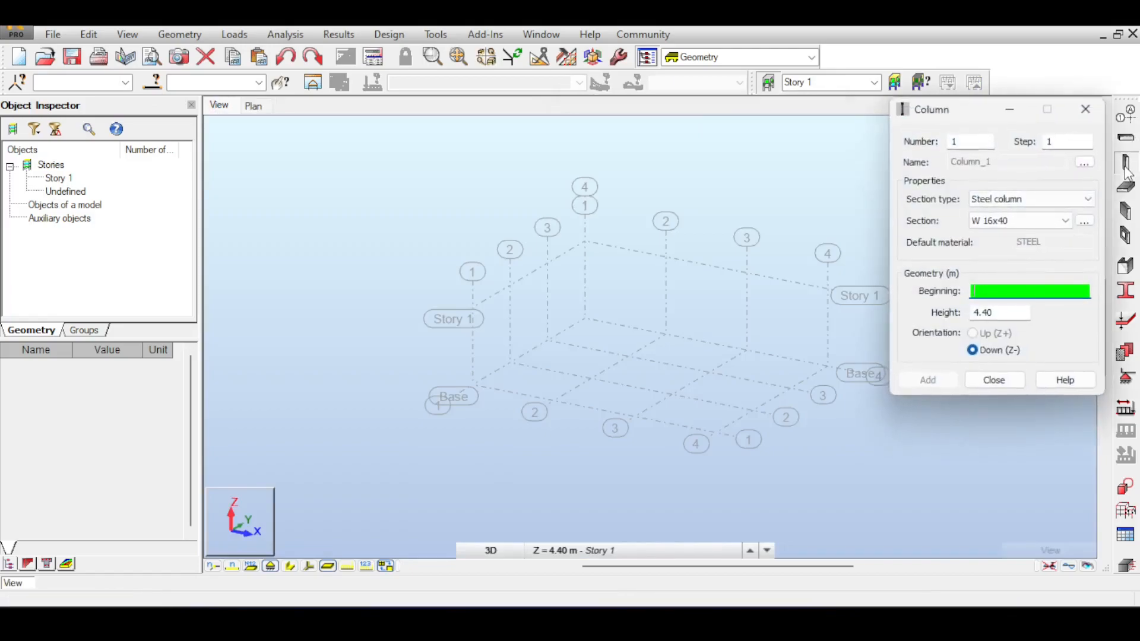
pyautogui.click(1032, 200)
pyautogui.click(998, 225)
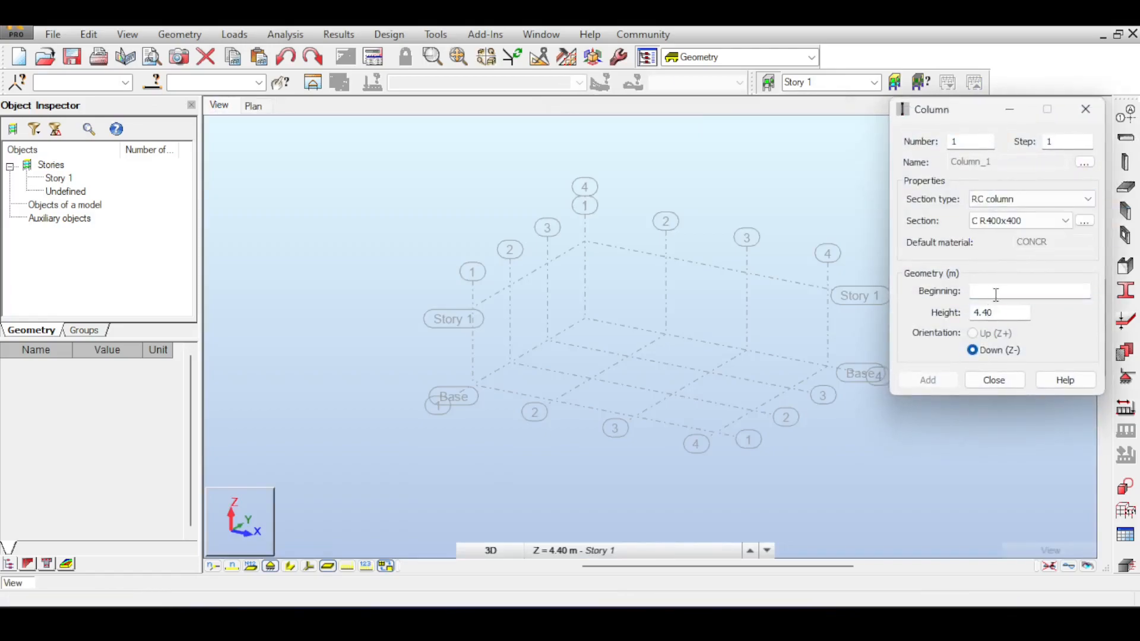
pyautogui.click(585, 240)
pyautogui.click(666, 256)
pyautogui.click(746, 274)
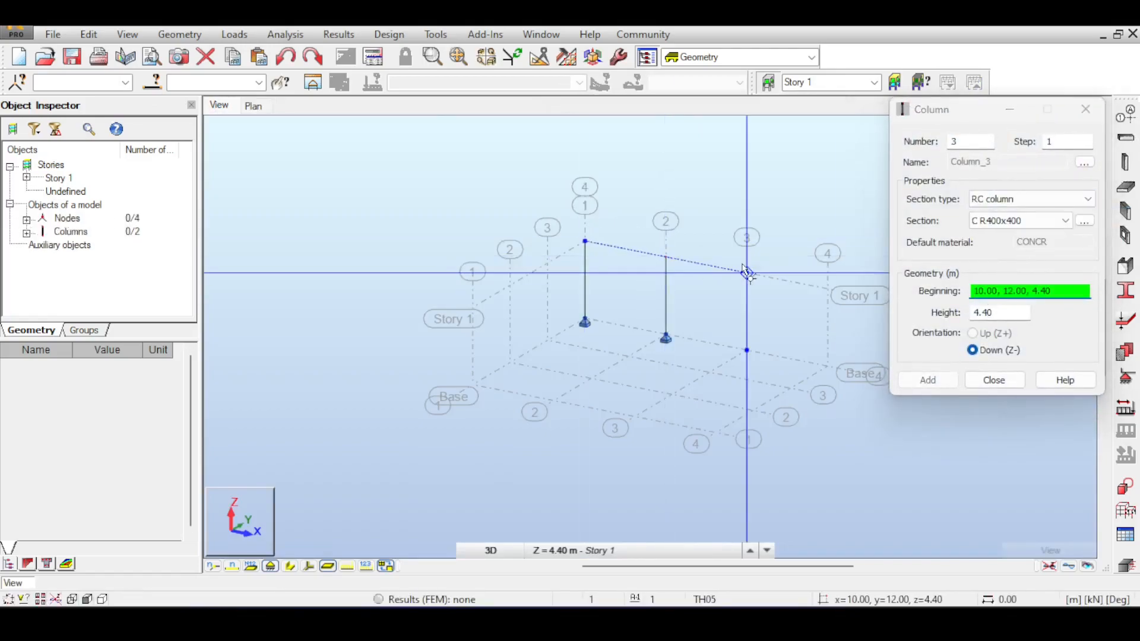
pyautogui.click(827, 289)
# Step: Place the remaining columns at the Story 1 grid intersections along x = 15 m and x = 10 m
pyautogui.click(789, 312)
pyautogui.click(753, 334)
pyautogui.click(715, 355)
pyautogui.click(635, 340)
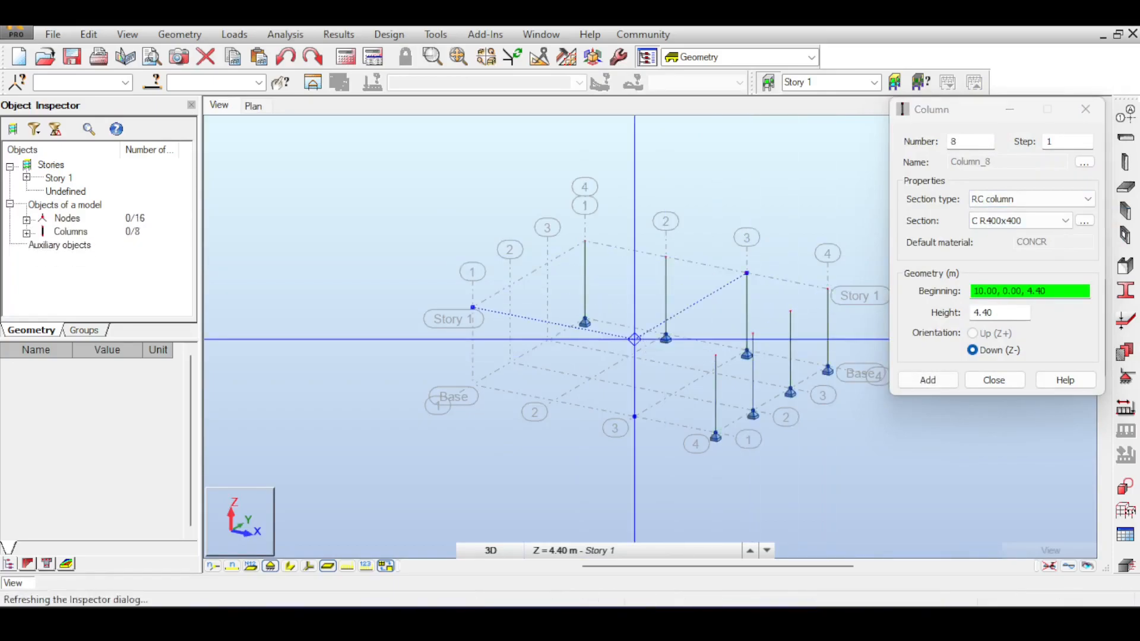
pyautogui.click(672, 318)
pyautogui.click(709, 295)
# Step: Place the remaining columns along x = 5 m and x = 0 m at Story 1, undoing the one misplaced at base level
pyautogui.click(628, 279)
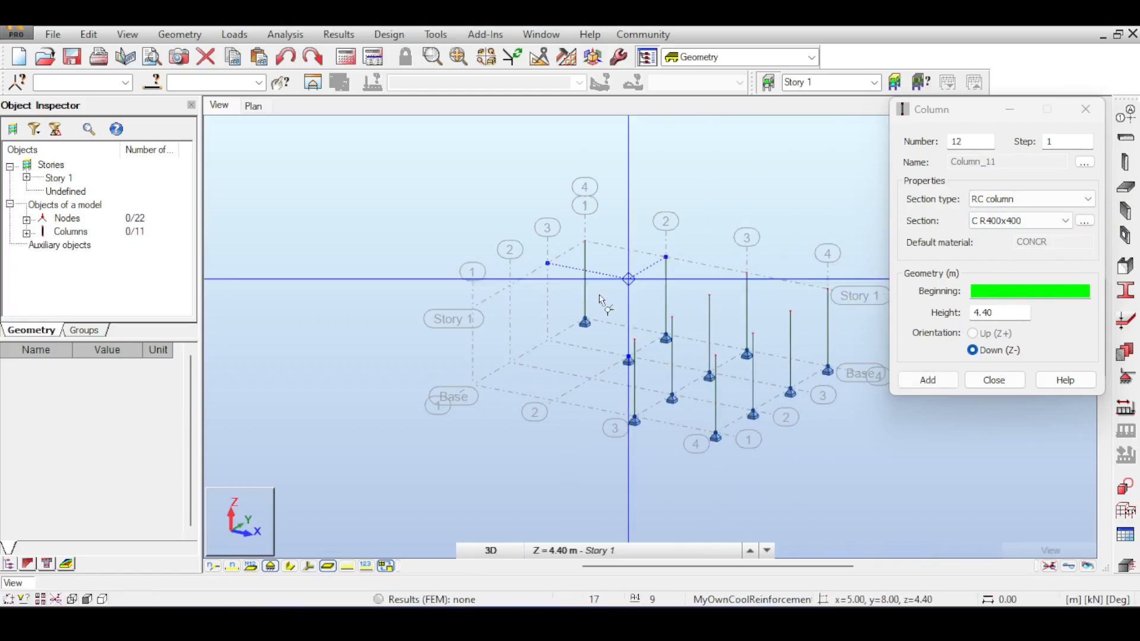
pyautogui.click(591, 301)
pyautogui.click(548, 263)
pyautogui.click(510, 286)
pyautogui.click(473, 308)
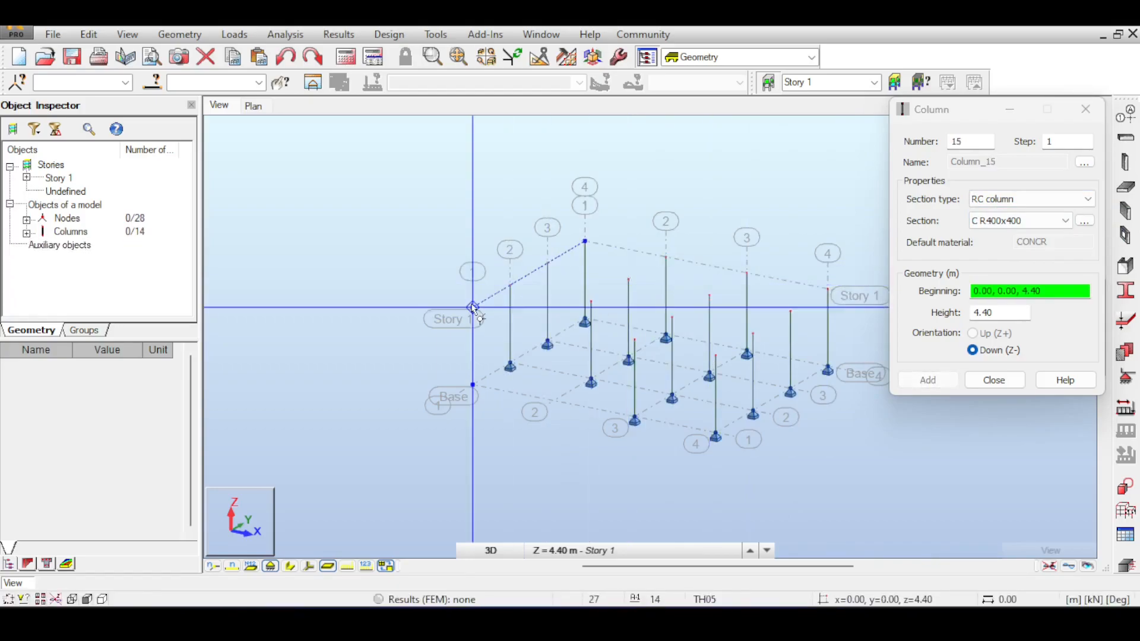
pyautogui.click(554, 340)
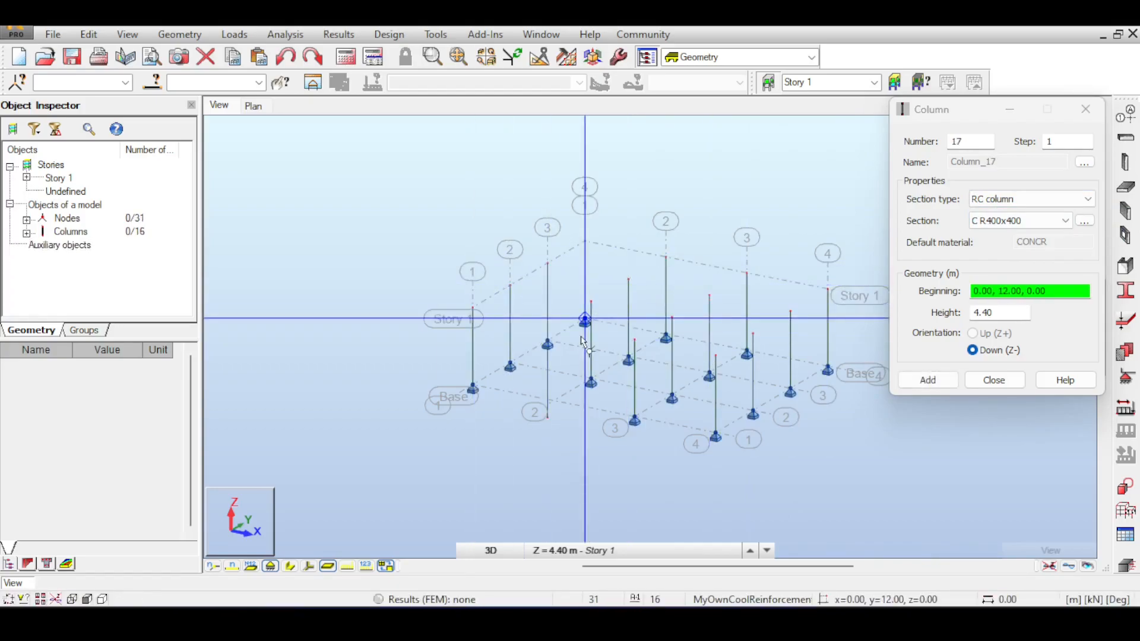
pyautogui.hotkey('ctrl', 'z')
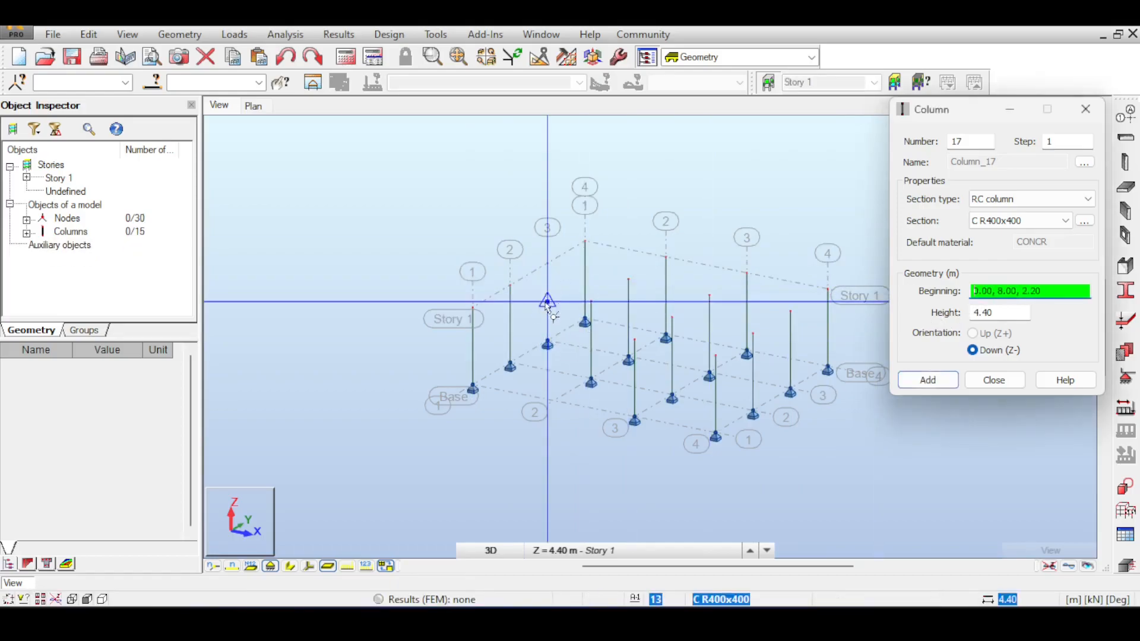
pyautogui.click(551, 315)
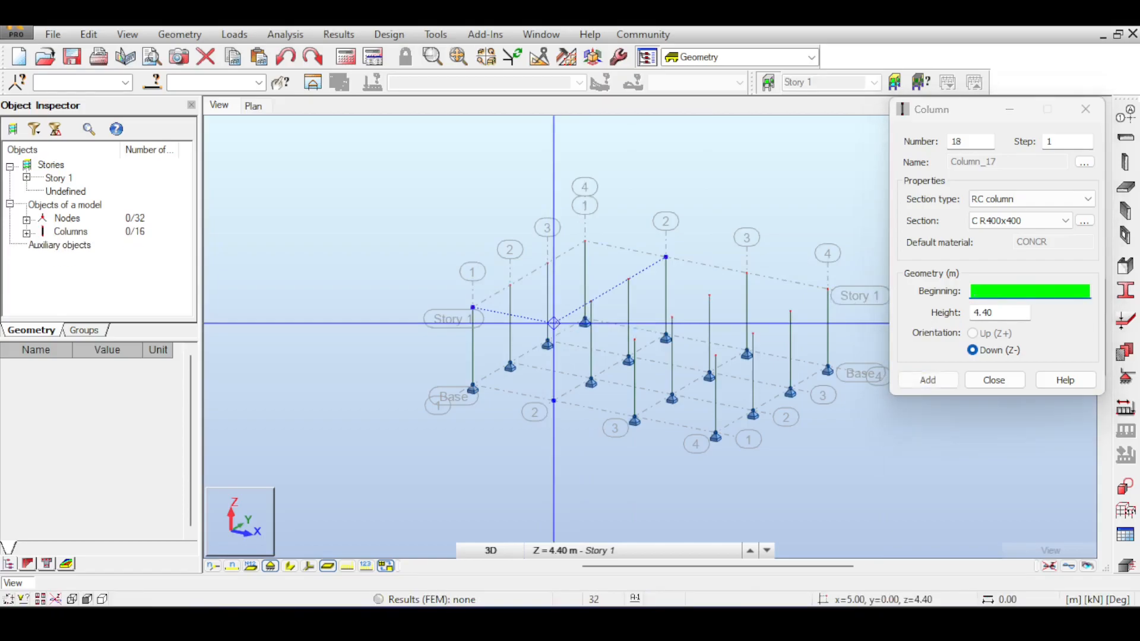
pyautogui.click(992, 380)
# Step: Start a floor definition and choose the 200 mm thickness Th200, reviewing its thickness definition
pyautogui.click(1125, 188)
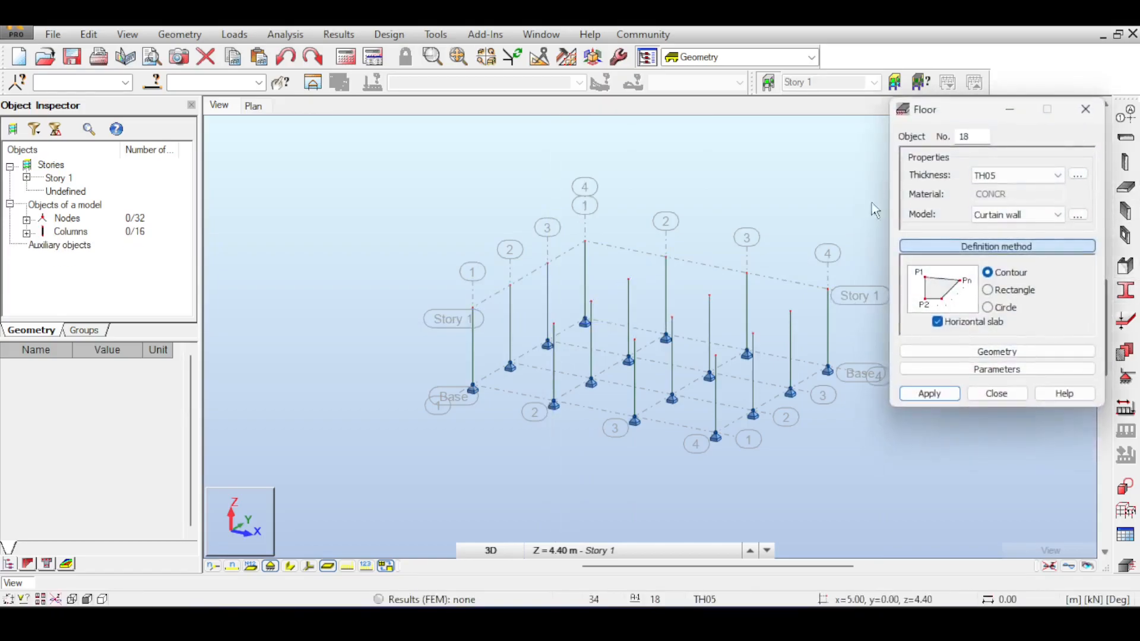
pyautogui.click(1017, 174)
pyautogui.click(1016, 181)
pyautogui.click(1078, 174)
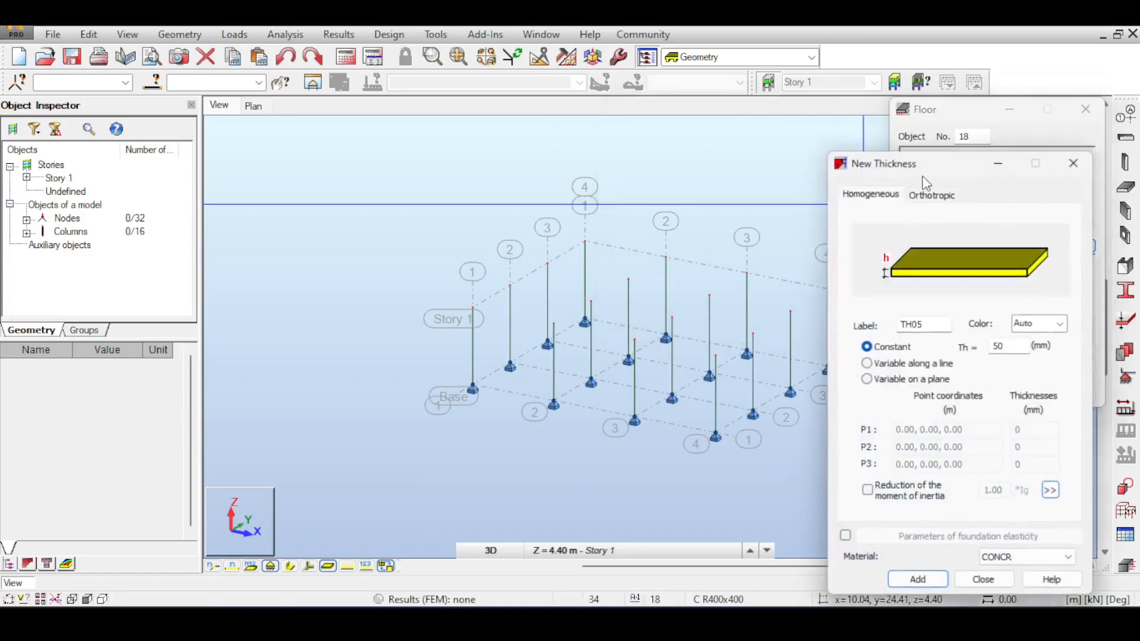
pyautogui.click(1076, 165)
pyautogui.click(1018, 175)
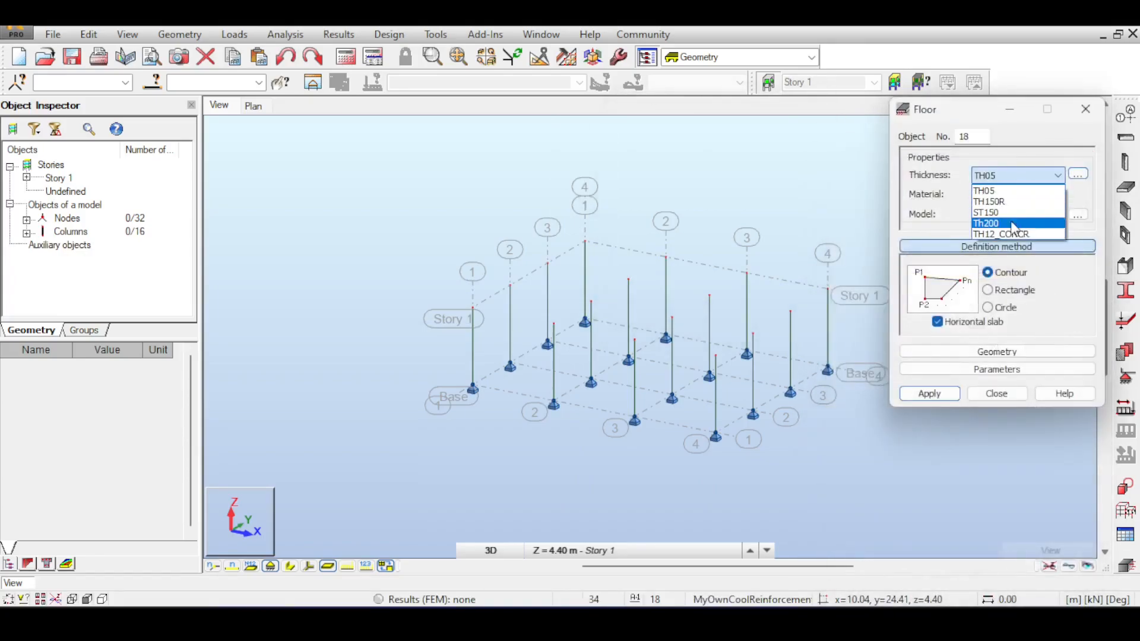
pyautogui.click(1012, 229)
pyautogui.click(1077, 174)
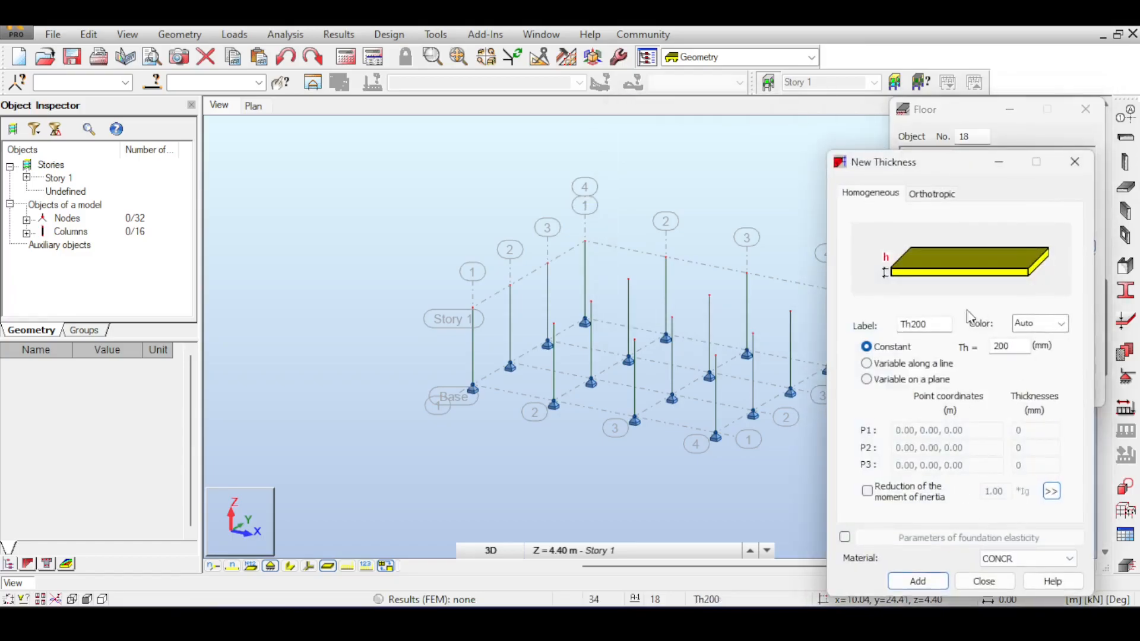
pyautogui.click(1075, 161)
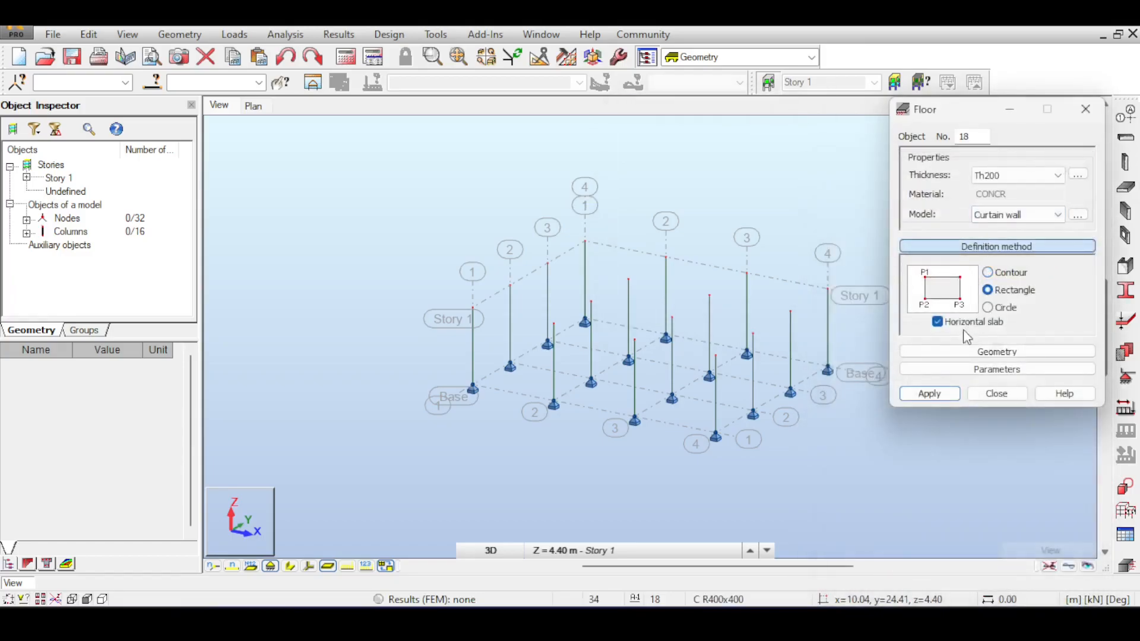
# Step: Draw a horizontal rectangular floor with the Shell model across the whole Story 1 grid, 15 m by 12 m
pyautogui.click(1017, 214)
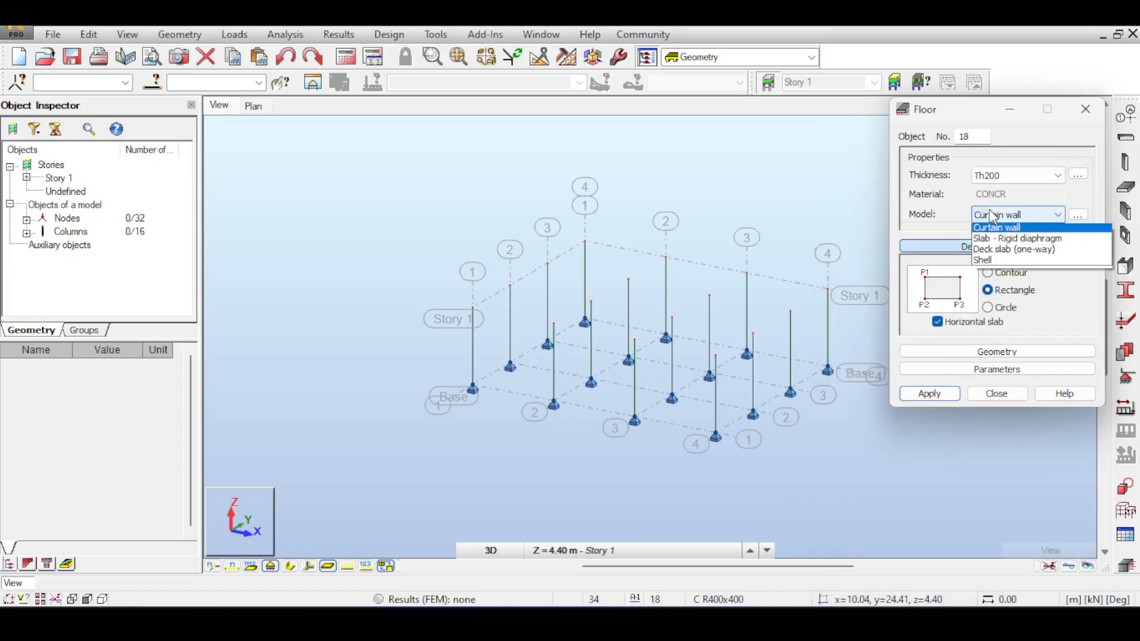
pyautogui.click(988, 263)
pyautogui.click(472, 307)
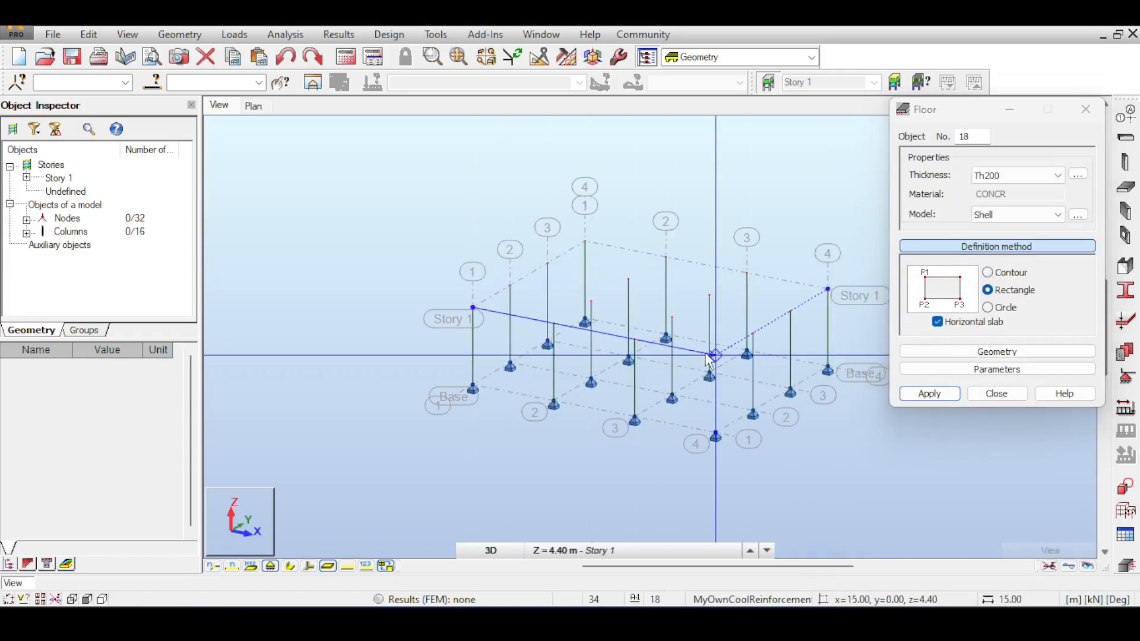
pyautogui.click(713, 355)
pyautogui.click(827, 289)
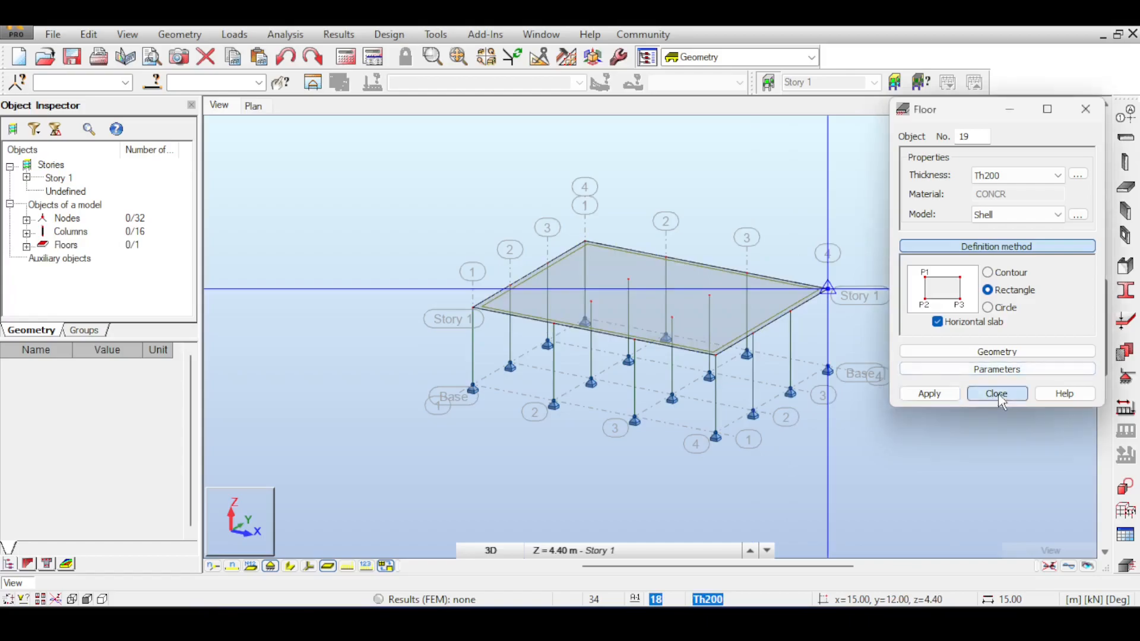
pyautogui.click(997, 393)
# Step: Add a load case of dead nature named DL1
pyautogui.click(1126, 407)
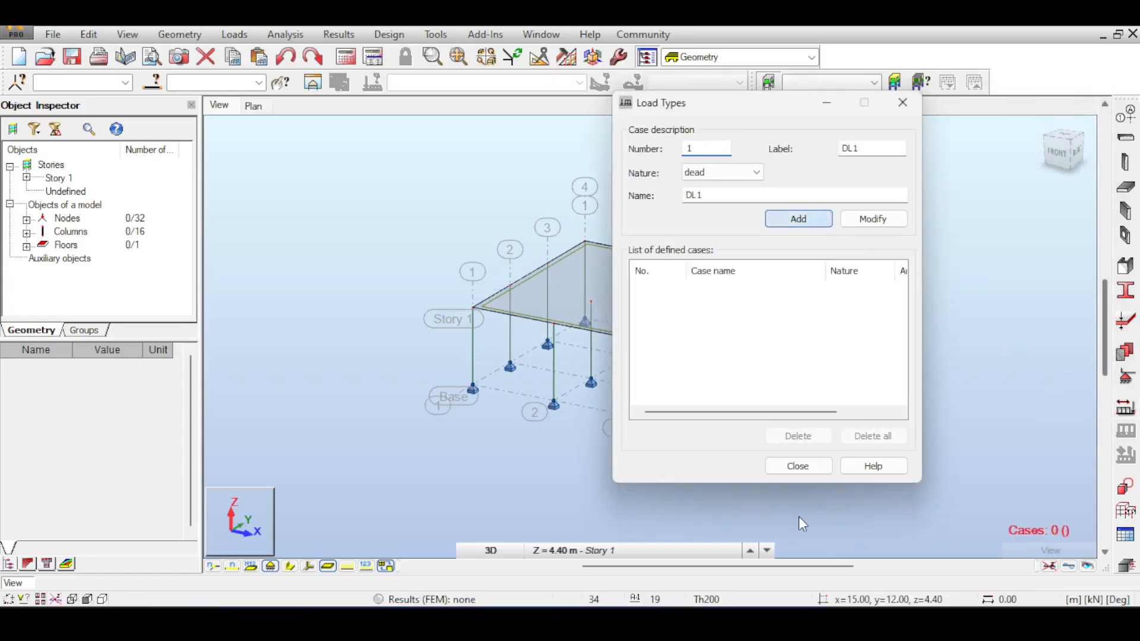
pyautogui.press('Return')
pyautogui.click(809, 469)
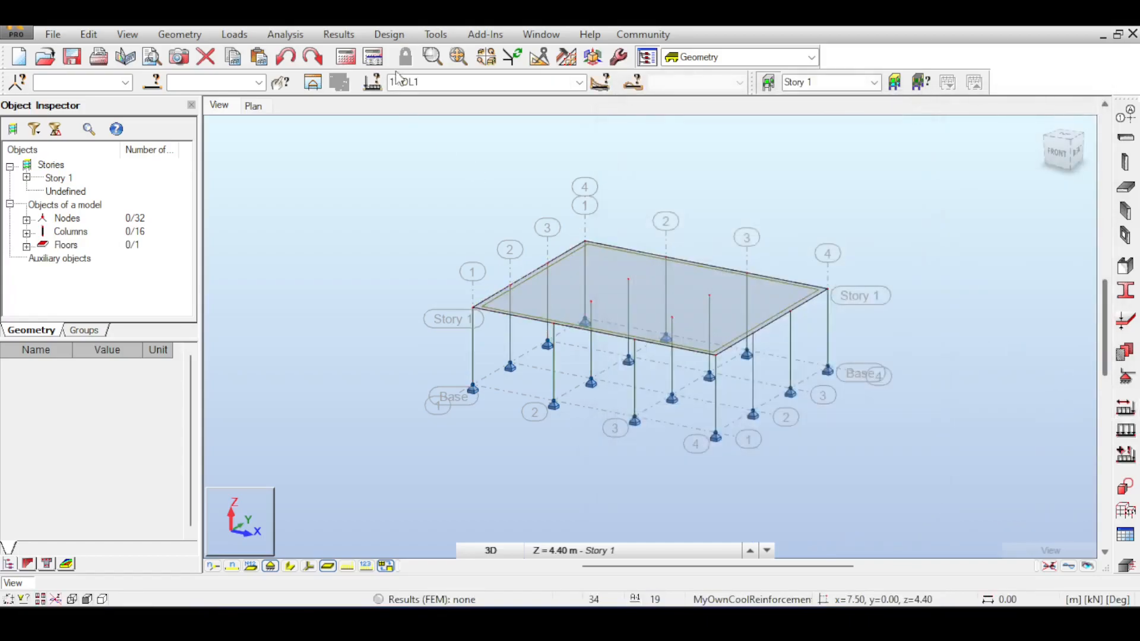
# Step: Open the loads table and select the self-weight record of load case DL1
pyautogui.click(285, 34)
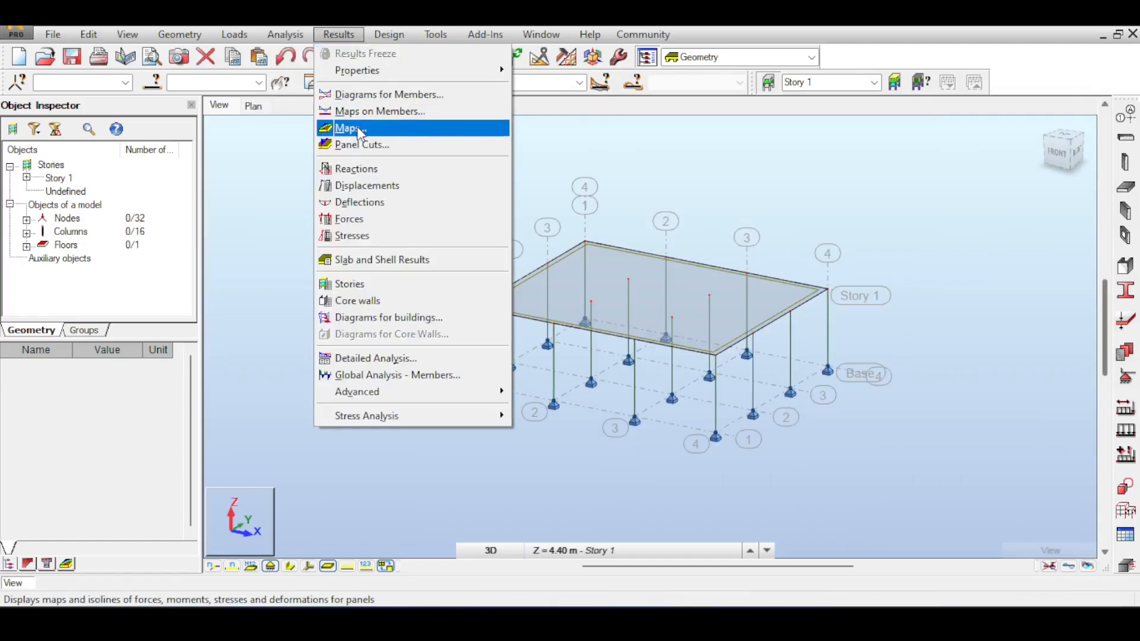
pyautogui.moveTo(249, 34)
pyautogui.click(255, 129)
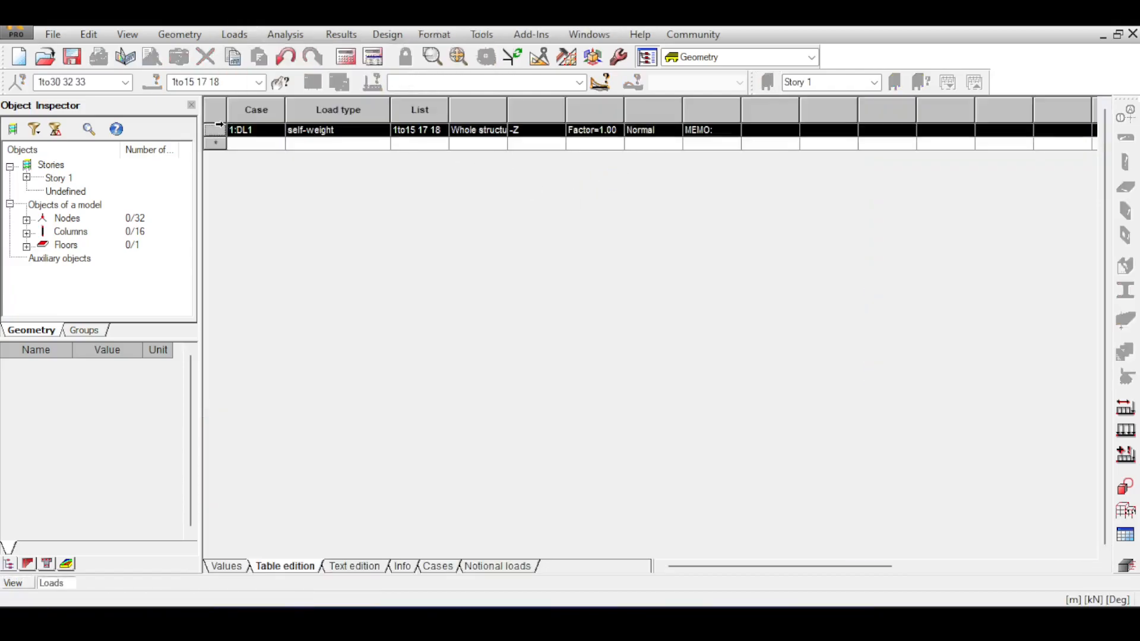
pyautogui.doubleClick(220, 131)
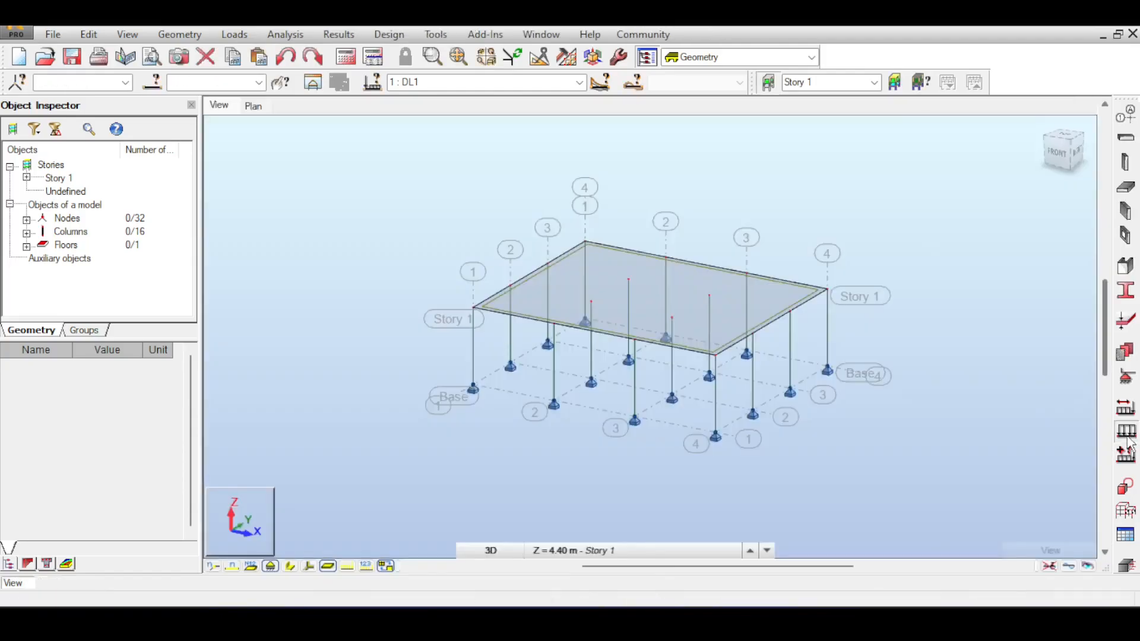
# Step: Define a uniform planar load of -10 kPa in global Z for case DL1 and apply it to the floor slab
pyautogui.click(1060, 194)
pyautogui.click(941, 225)
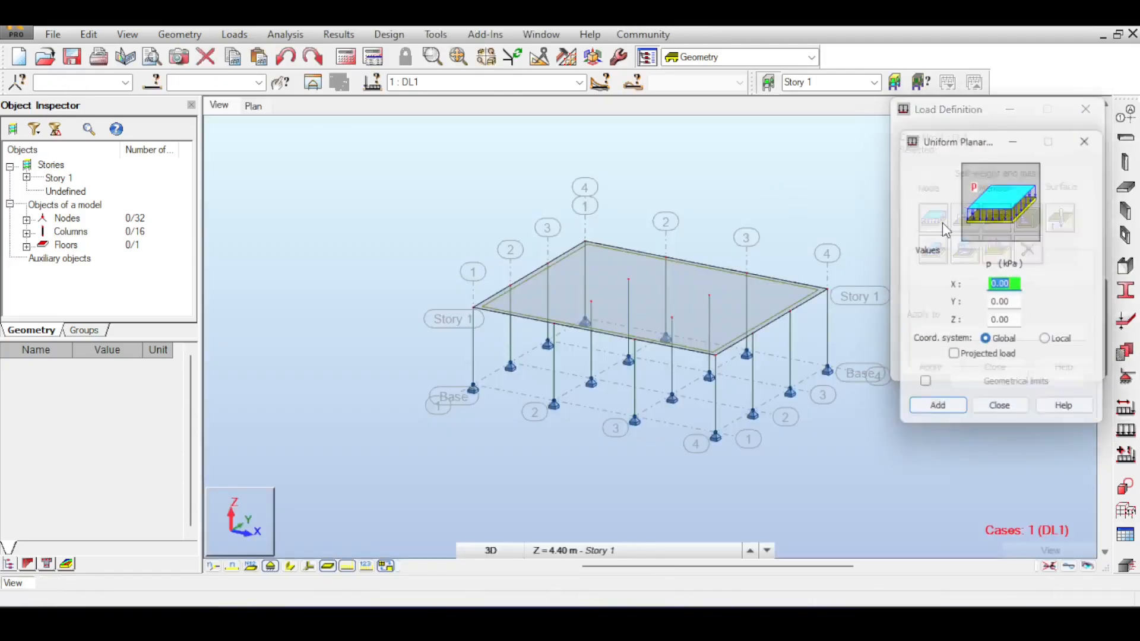
pyautogui.click(1010, 321)
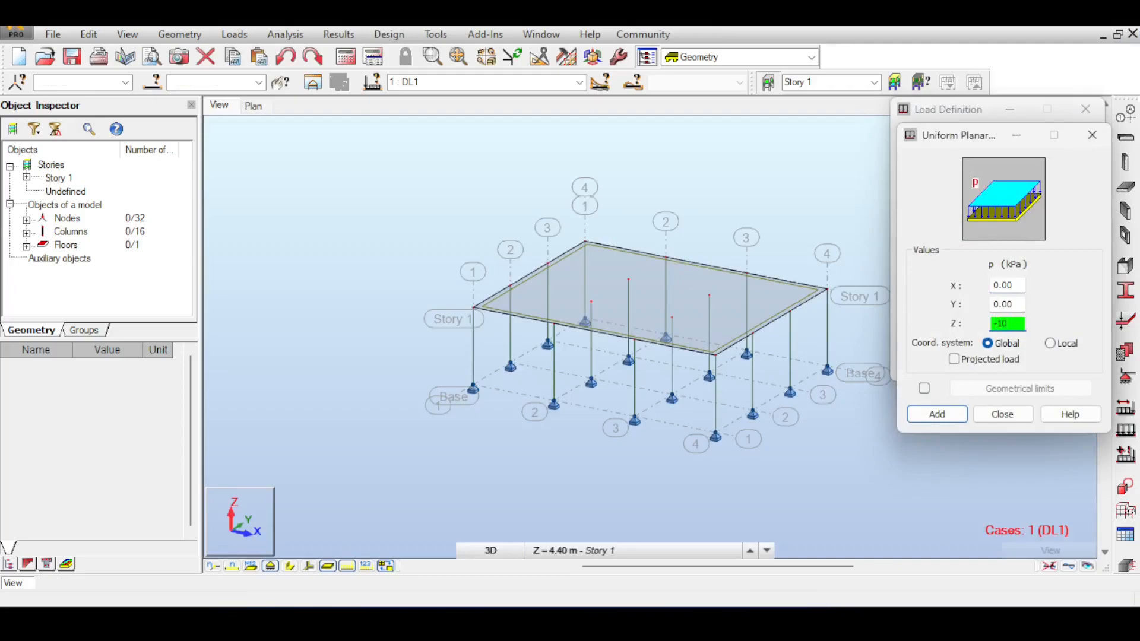
pyautogui.click(936, 414)
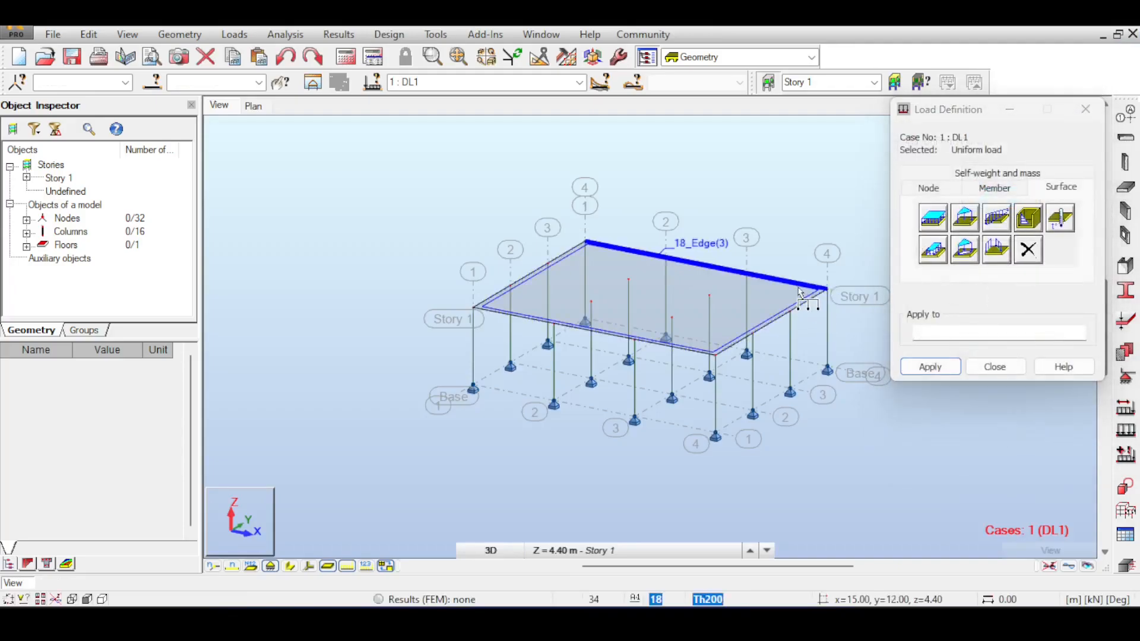
pyautogui.click(994, 366)
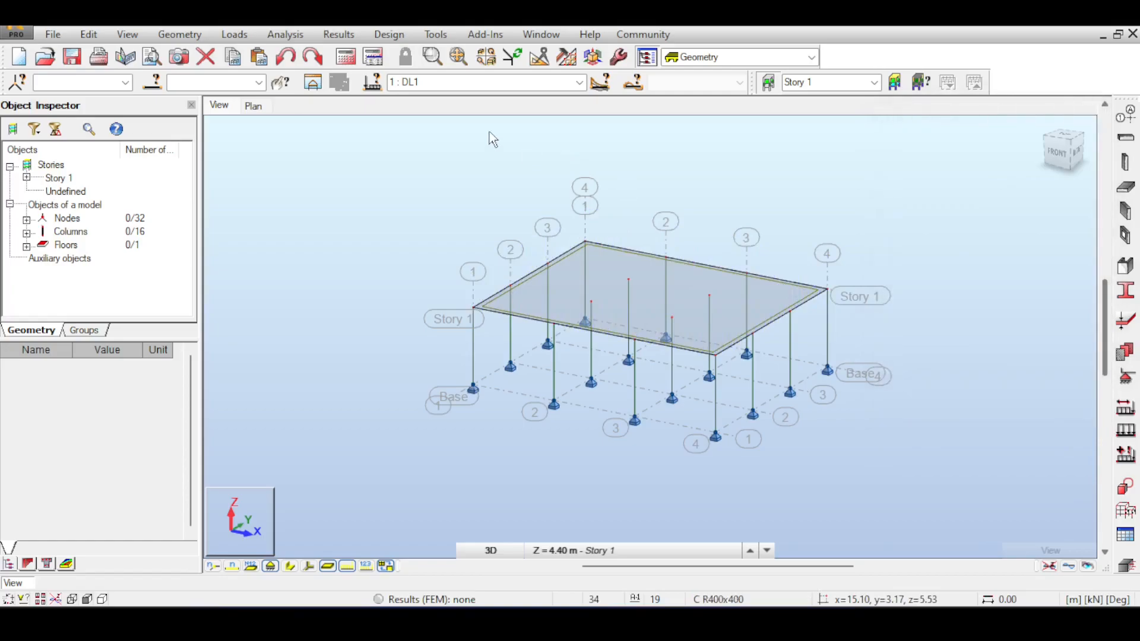
# Step: Run the structural calculations and display the FZ support reactions on the model with value descriptions
pyautogui.click(344, 57)
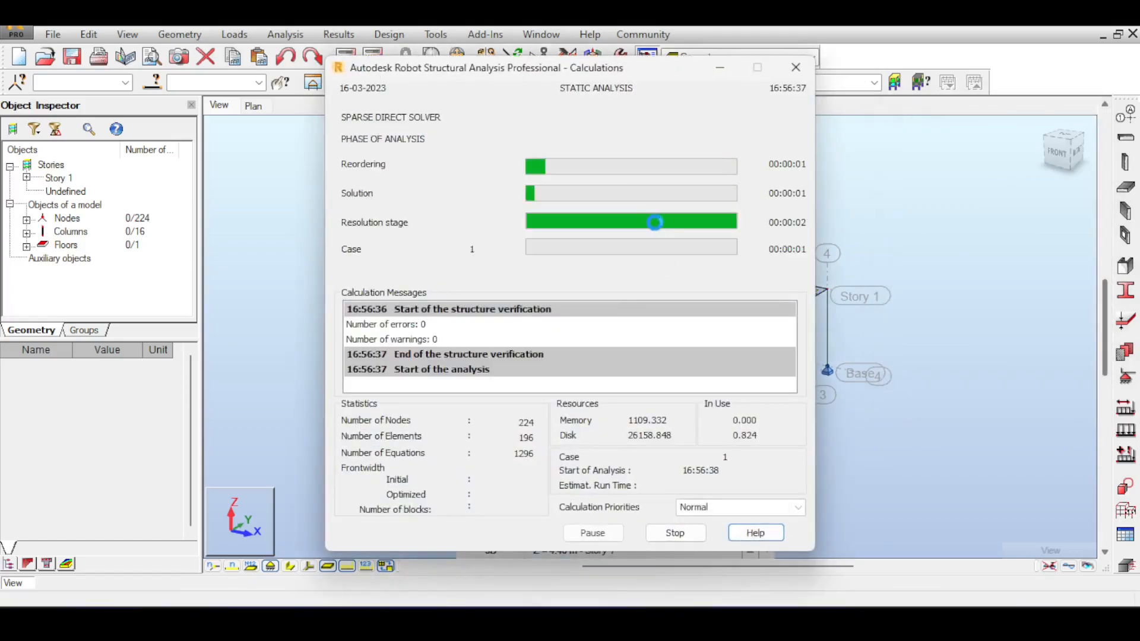
pyautogui.click(339, 35)
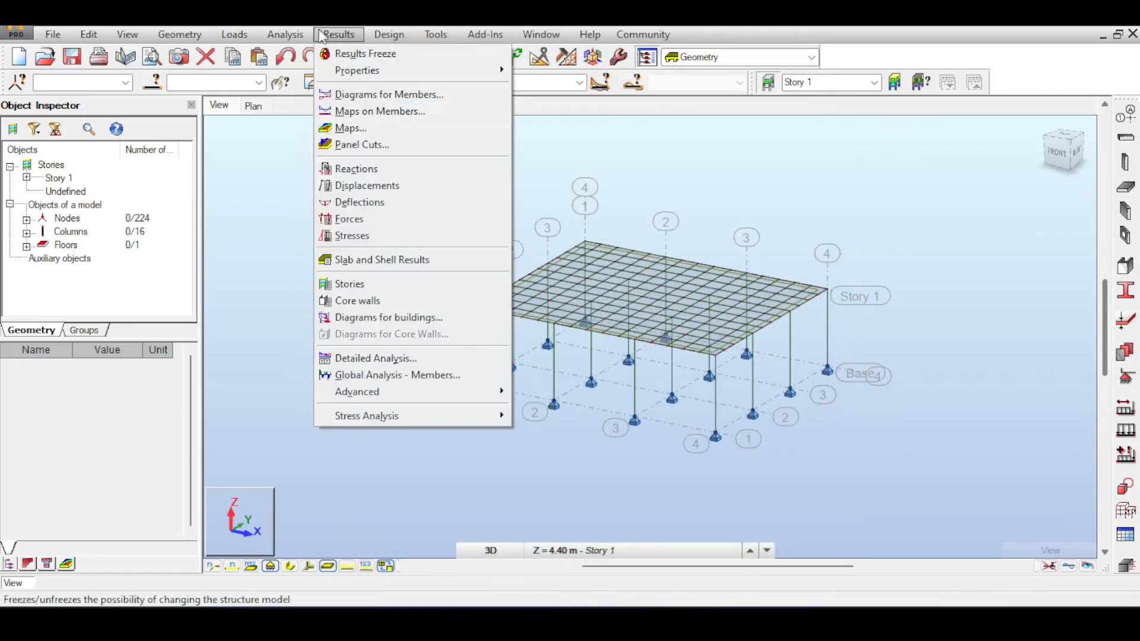
pyautogui.click(371, 95)
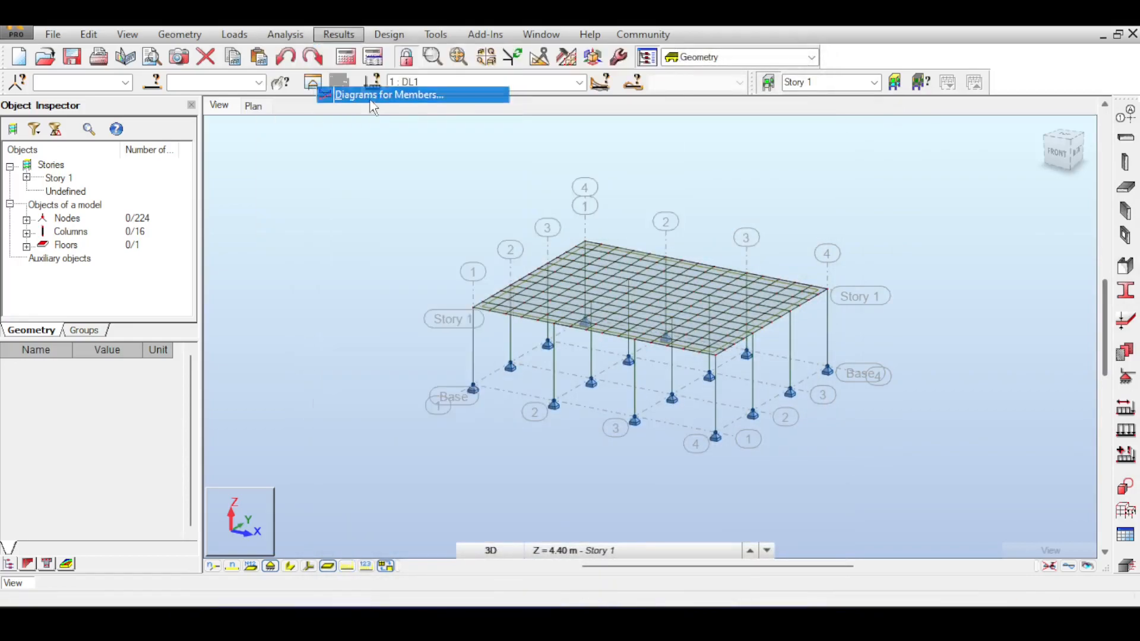
pyautogui.click(1048, 139)
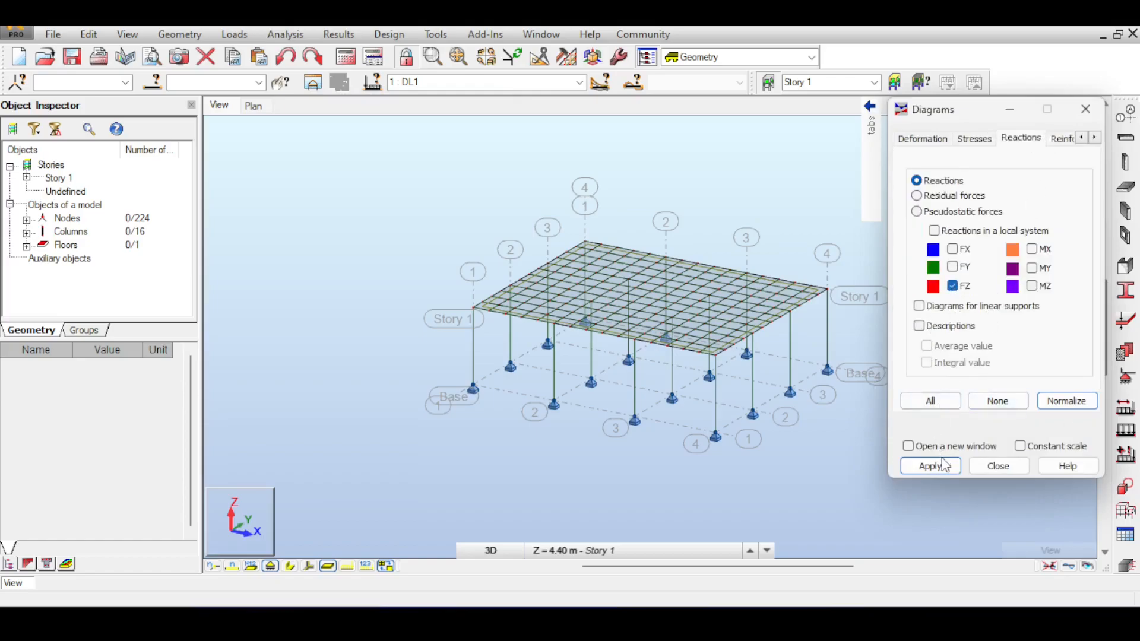
pyautogui.click(919, 326)
pyautogui.click(935, 459)
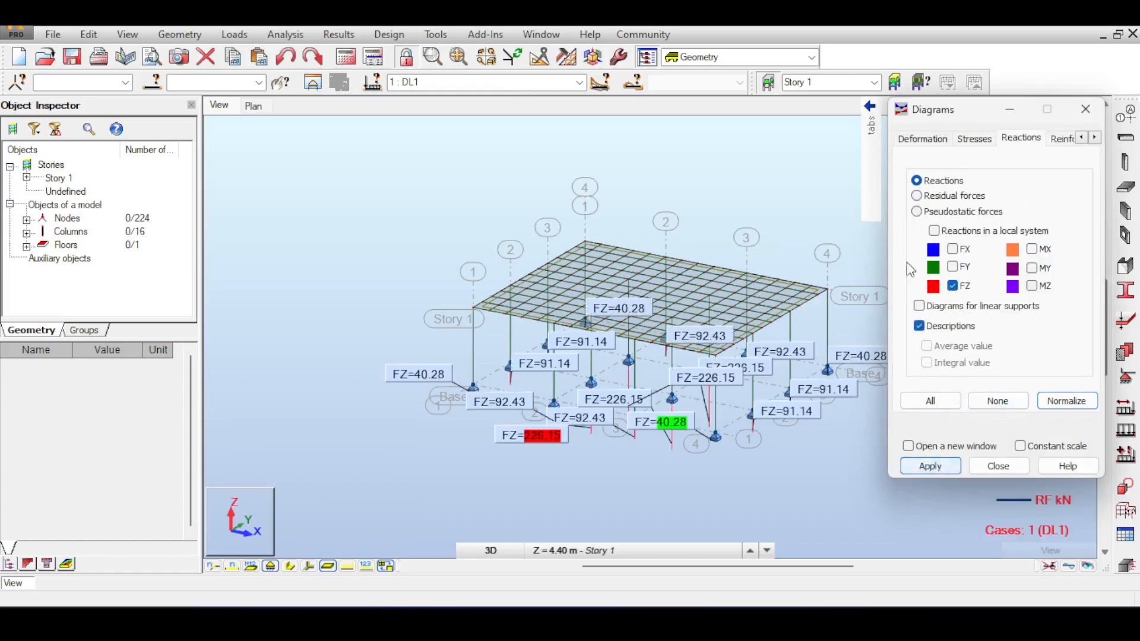
pyautogui.moveTo(947, 116); pyautogui.dragTo(984, 270)
pyautogui.click(1079, 160)
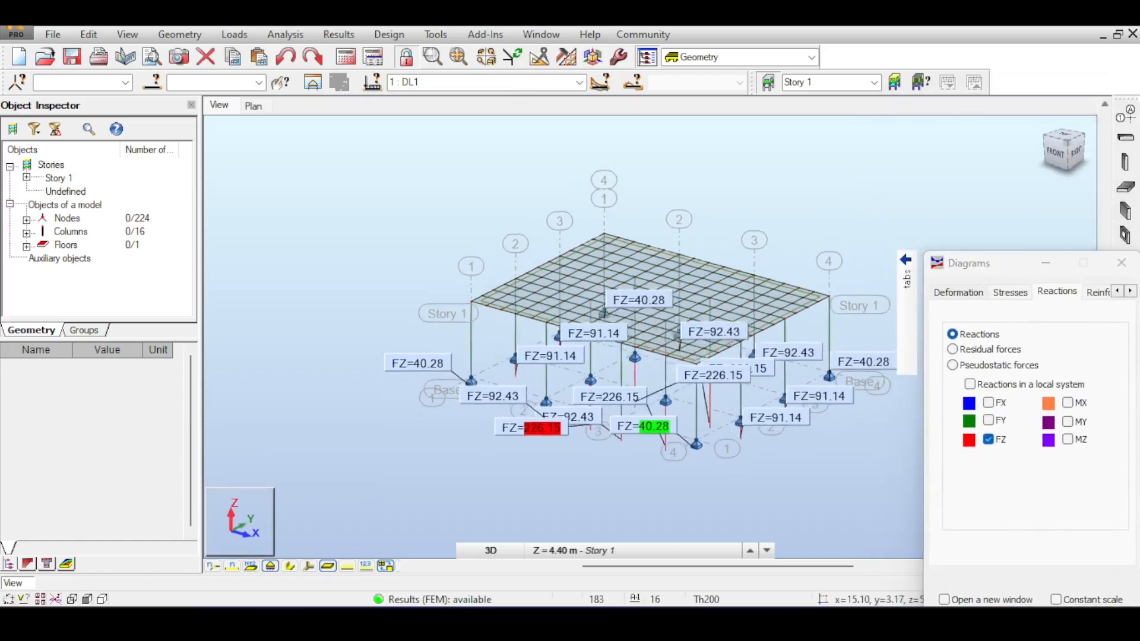
# Step: Examine the FZ reaction labels at the column bases from several angles and restore the home view
pyautogui.moveTo(653, 368)
pyautogui.keyDown('shift'); pyautogui.mouseDown(button='middle')
pyautogui.moveTo(630, 380)
pyautogui.moveTo(582, 371)
pyautogui.moveTo(558, 345)
pyautogui.moveTo(510, 386)
pyautogui.moveTo(638, 369)
pyautogui.moveTo(643, 353)
pyautogui.mouseUp(button='middle'); pyautogui.keyUp('shift')
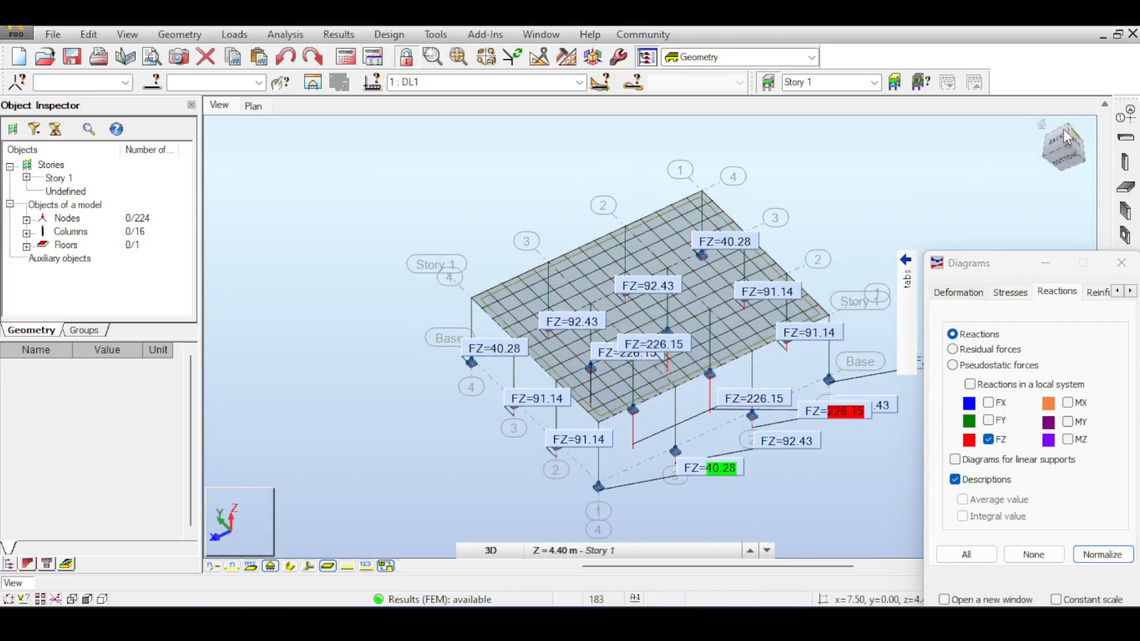
pyautogui.click(1041, 124)
pyautogui.moveTo(704, 210); pyautogui.dragTo(639, 275, button='middle')
pyautogui.rightClick(641, 243)
pyautogui.click(642, 243)
pyautogui.scroll(3, 655, 319)
pyautogui.scroll(-3, 655, 319)
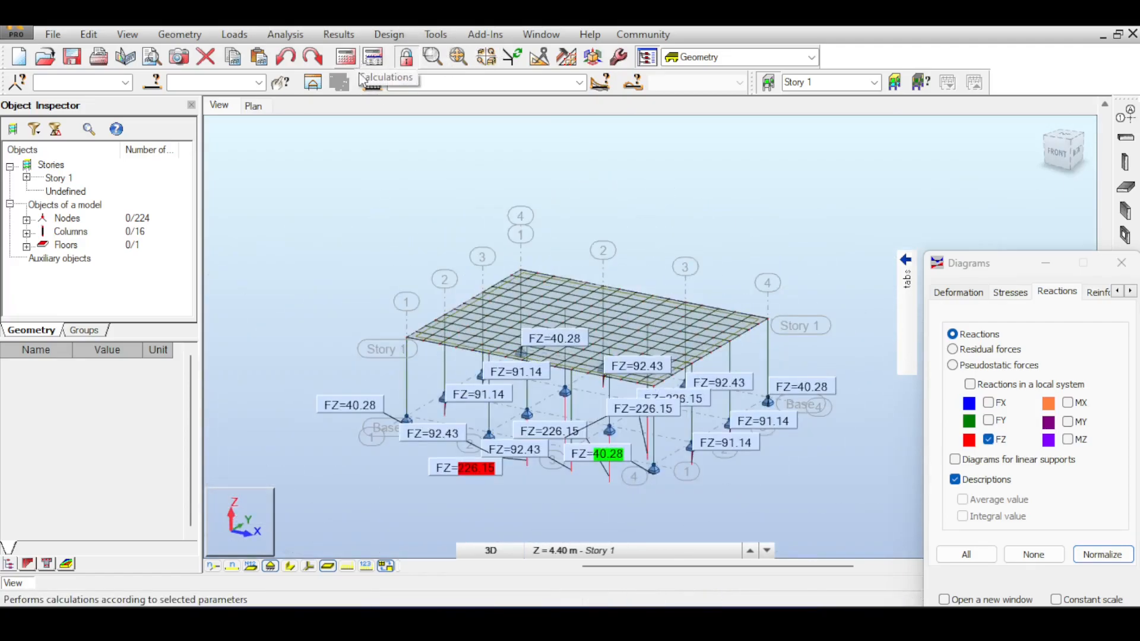
# Step: Bring up the reactions table and review the FZ values of the support nodes, especially nodes 17 to 23
pyautogui.click(338, 37)
pyautogui.click(355, 168)
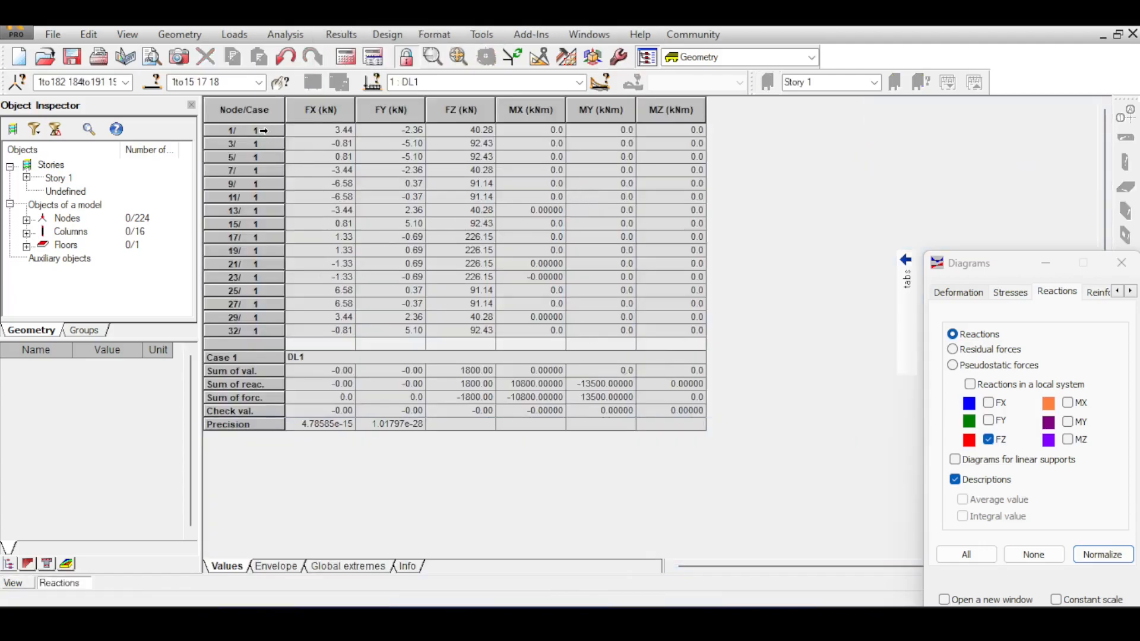
pyautogui.click(468, 145)
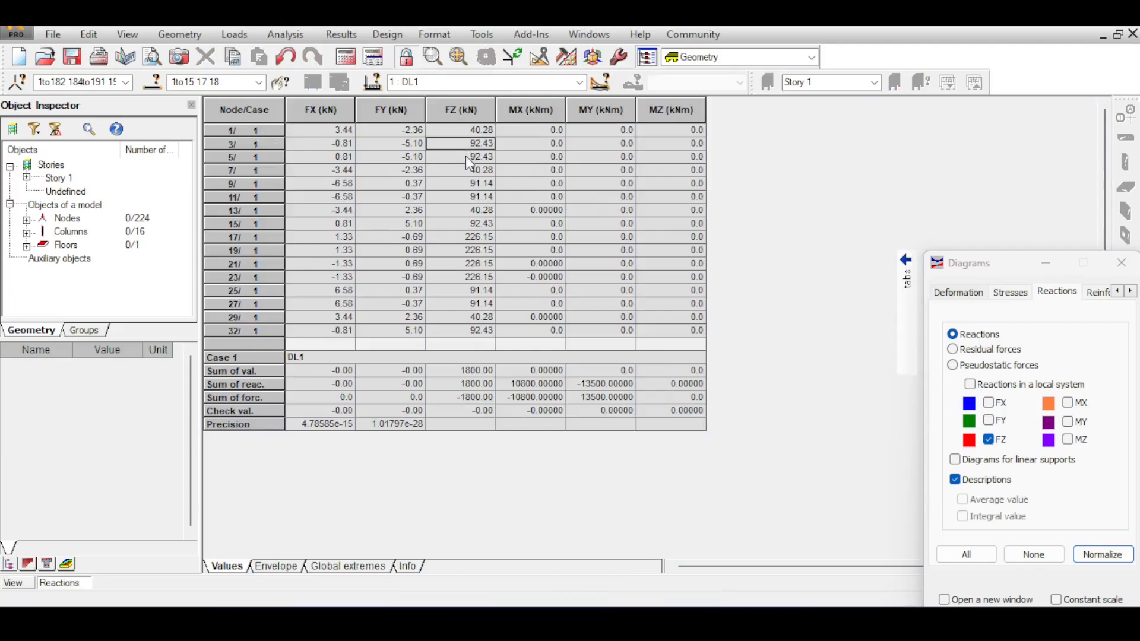
pyautogui.click(467, 157)
pyautogui.click(470, 223)
pyautogui.click(474, 250)
pyautogui.moveTo(474, 240); pyautogui.dragTo(474, 279)
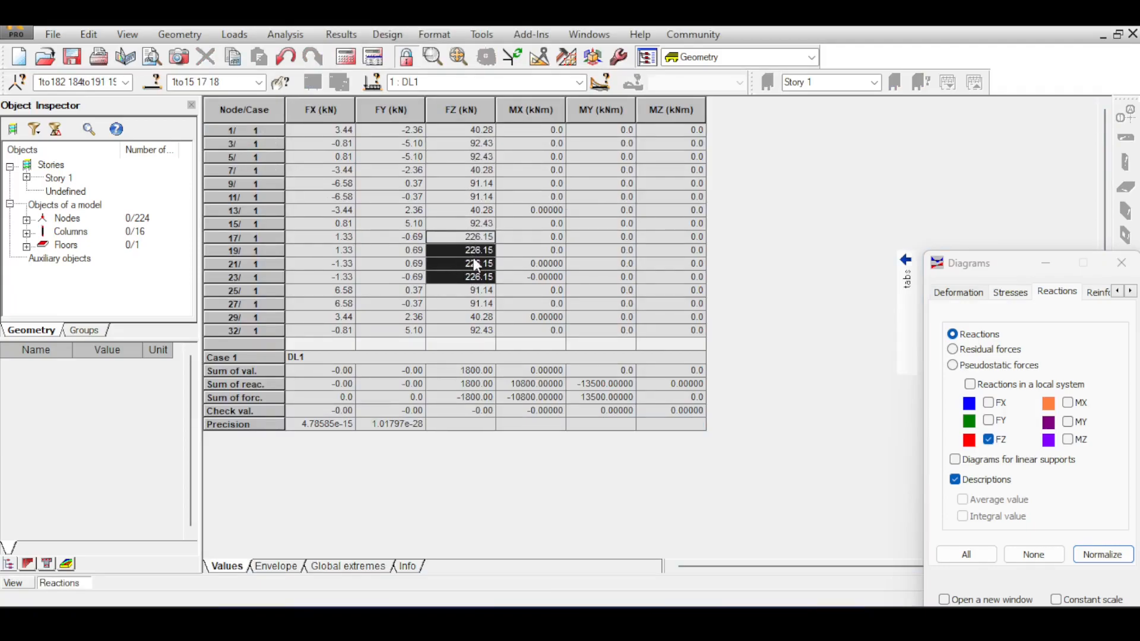
pyautogui.moveTo(569, 237); pyautogui.dragTo(564, 279)
pyautogui.moveTo(488, 236); pyautogui.dragTo(492, 286)
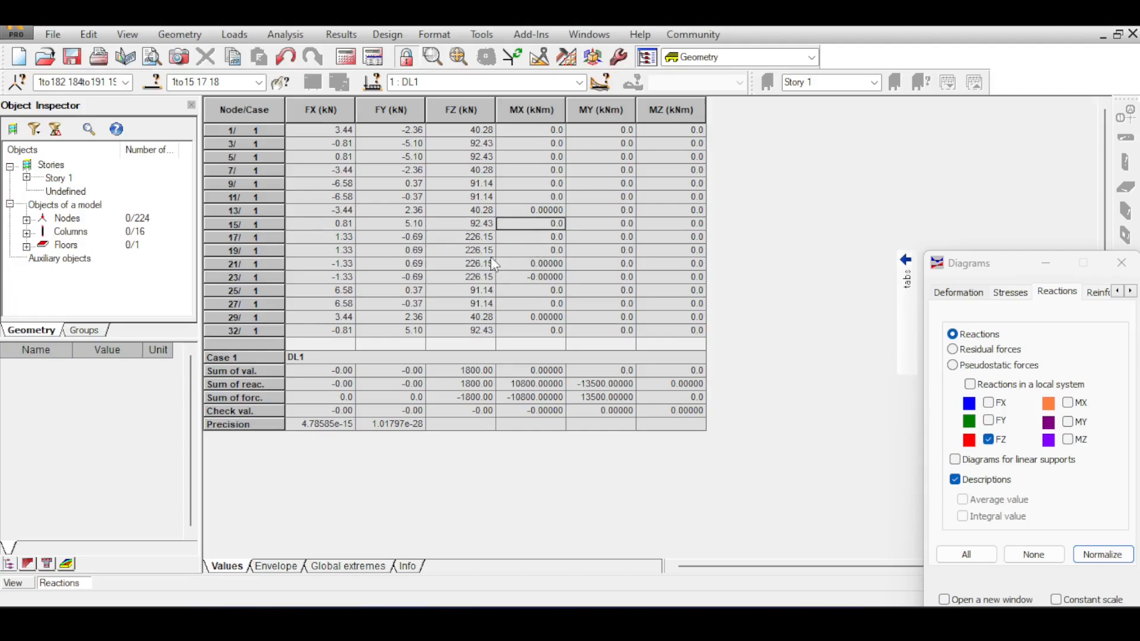
# Step: Compare the FZ sums of values, reactions and forces with the check value for case DL1, and close the reactions table
pyautogui.click(475, 383)
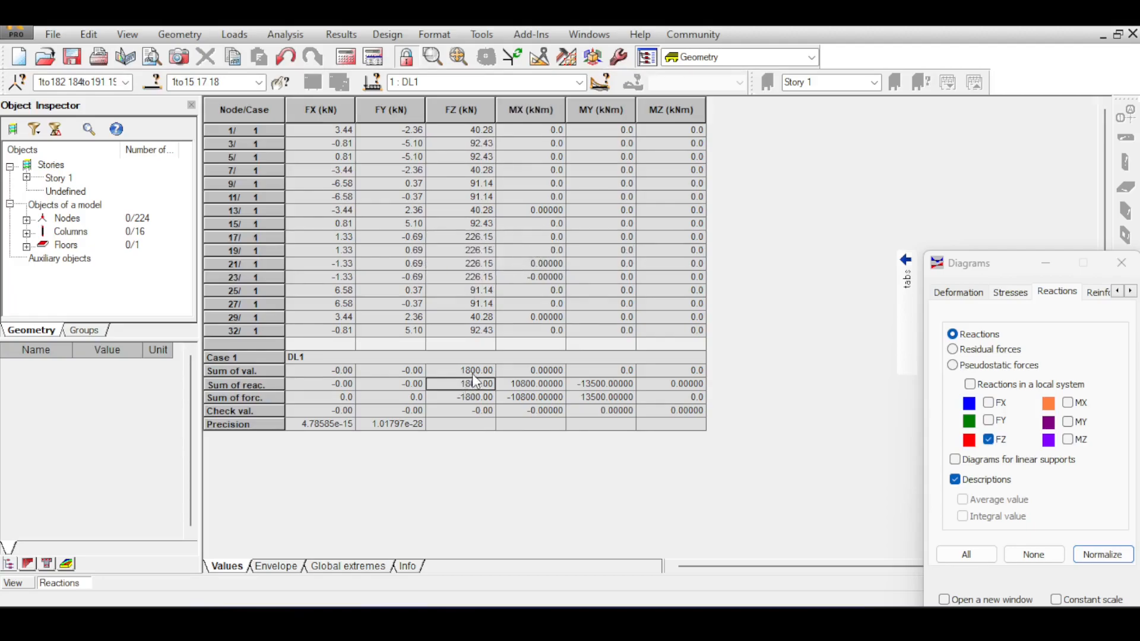
pyautogui.click(473, 371)
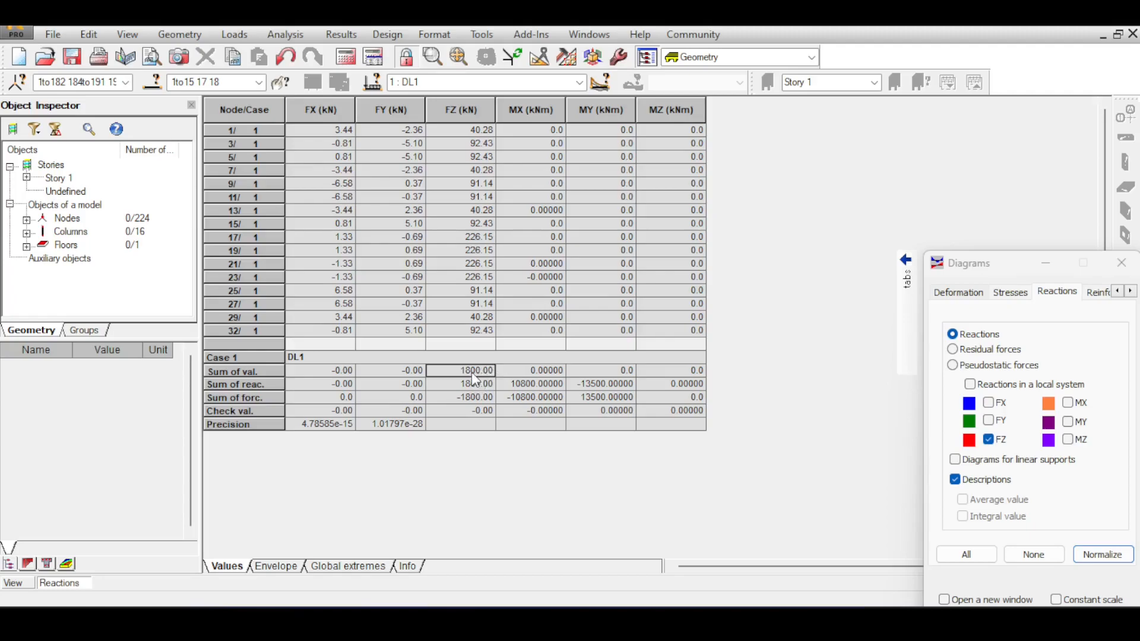
pyautogui.click(476, 384)
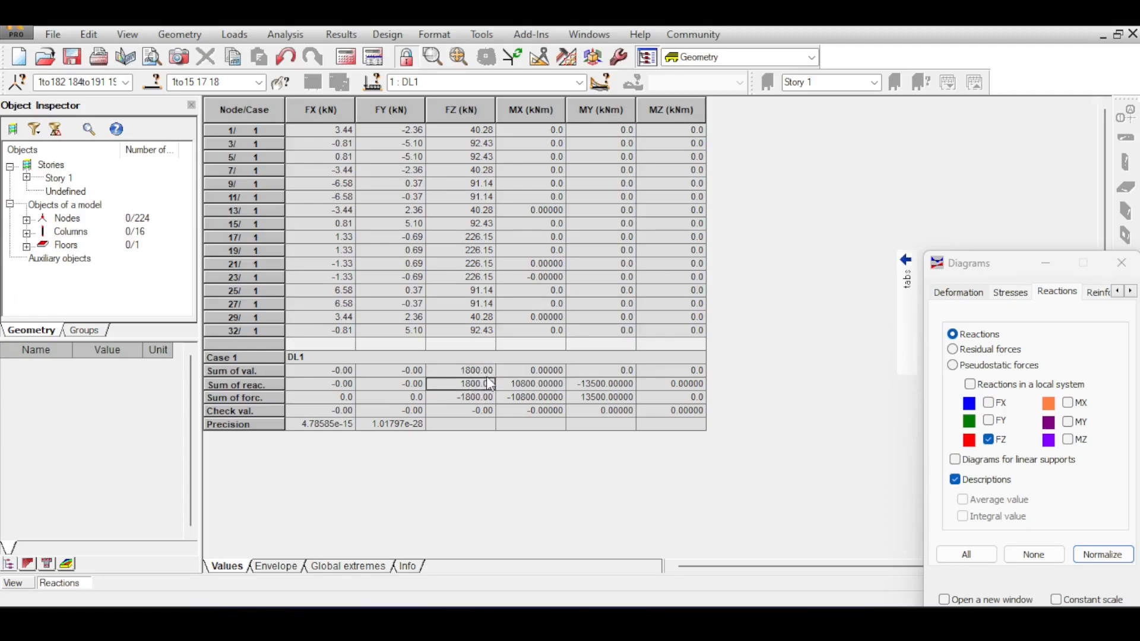
pyautogui.click(484, 398)
pyautogui.click(480, 383)
pyautogui.click(467, 411)
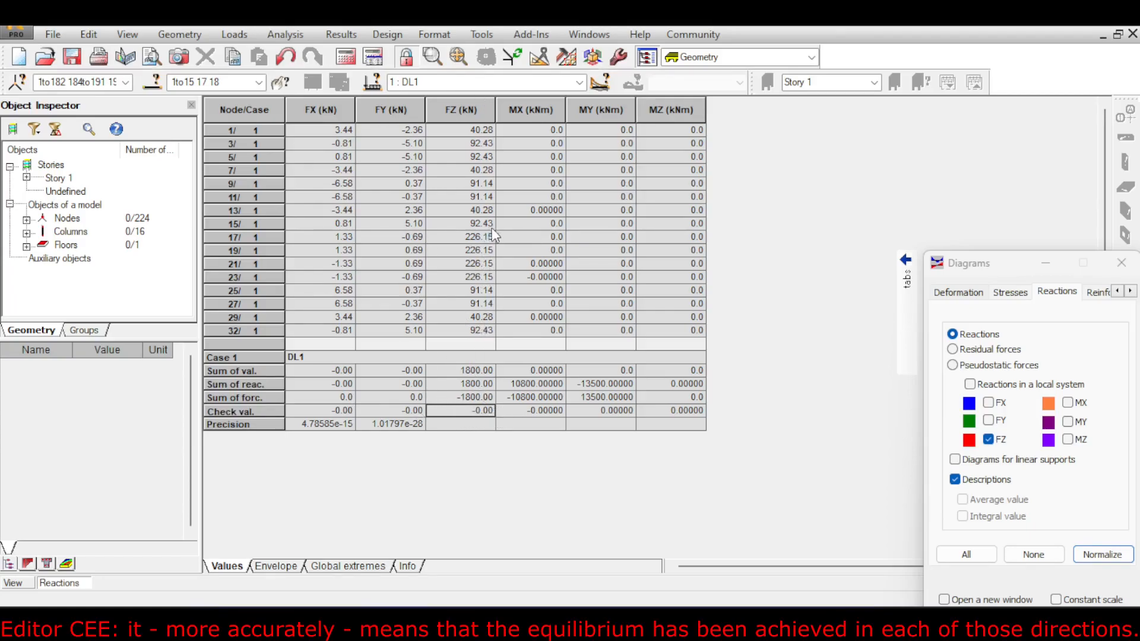
pyautogui.click(476, 384)
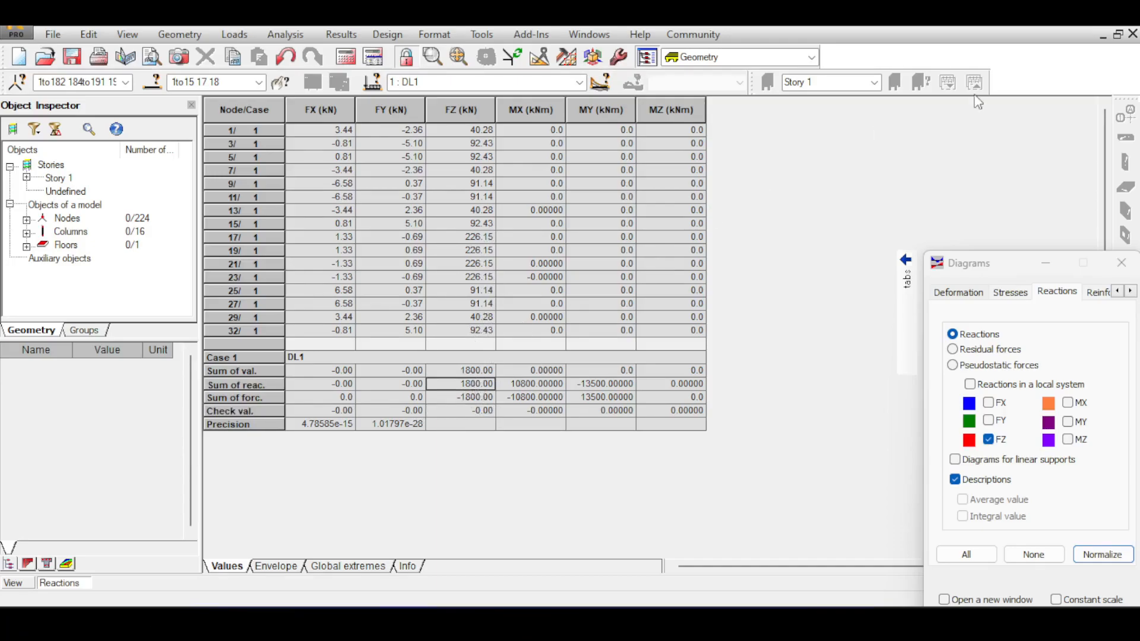
pyautogui.click(1133, 34)
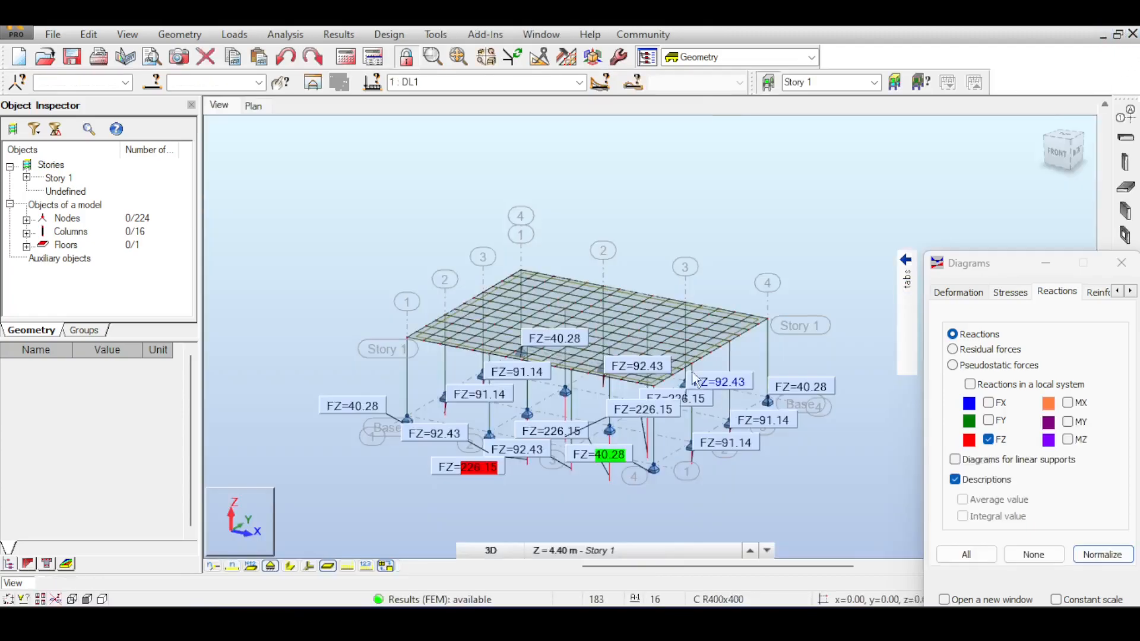
# Step: Check the Y-direction grid positions in the structural axis definition and close it without changes
pyautogui.click(1125, 115)
pyautogui.click(648, 208)
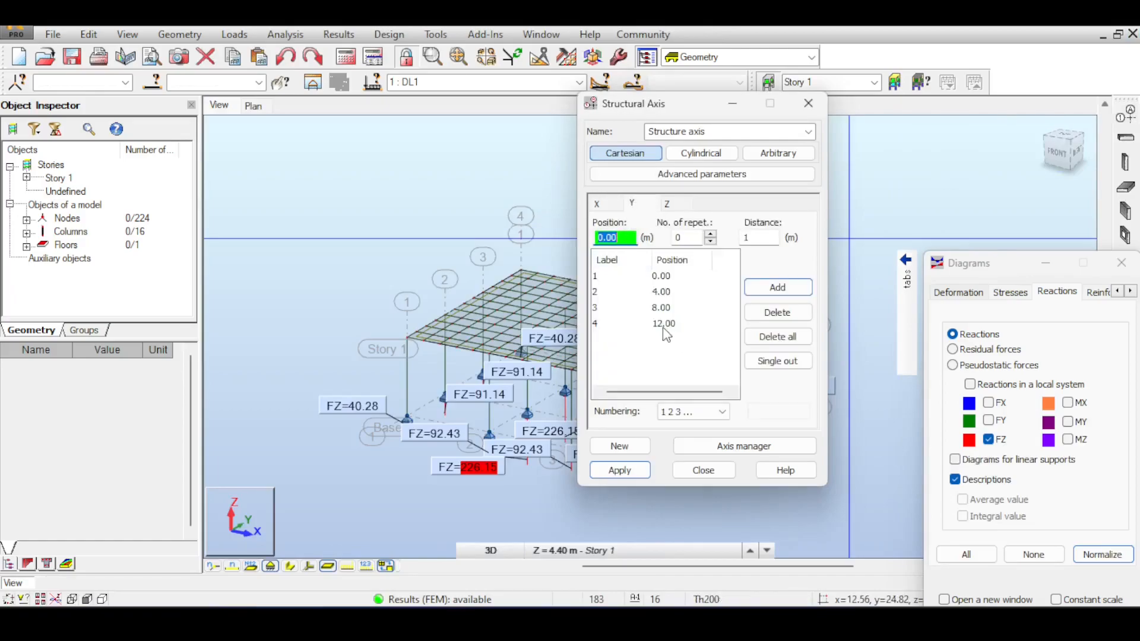
pyautogui.moveTo(512, 244); pyautogui.dragTo(506, 229, button='middle')
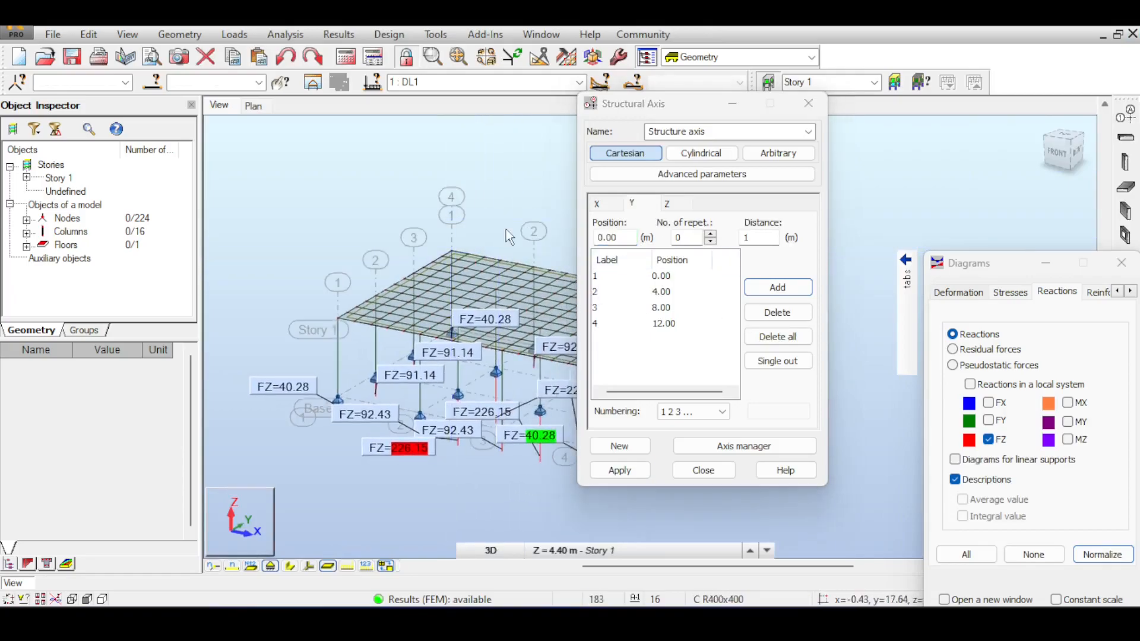
pyautogui.click(808, 106)
# Step: View the slab from the top and pick out one mesh element between grid lines 2 and 3 by its four nodes, then clear the selection
pyautogui.moveTo(594, 261); pyautogui.dragTo(633, 170, button='middle')
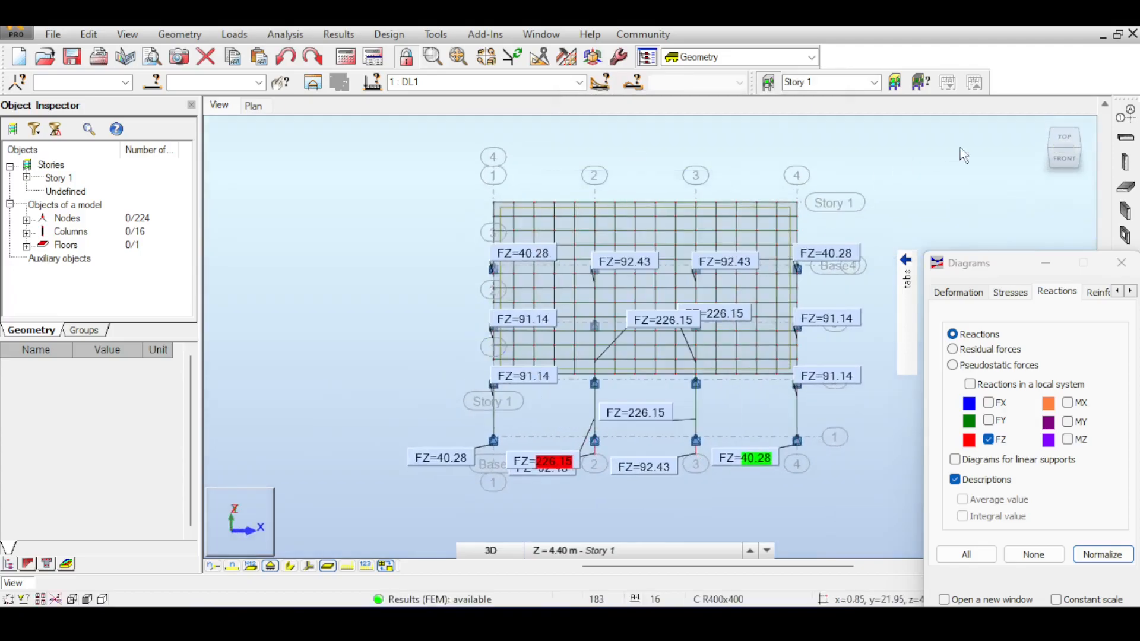
pyautogui.click(1065, 137)
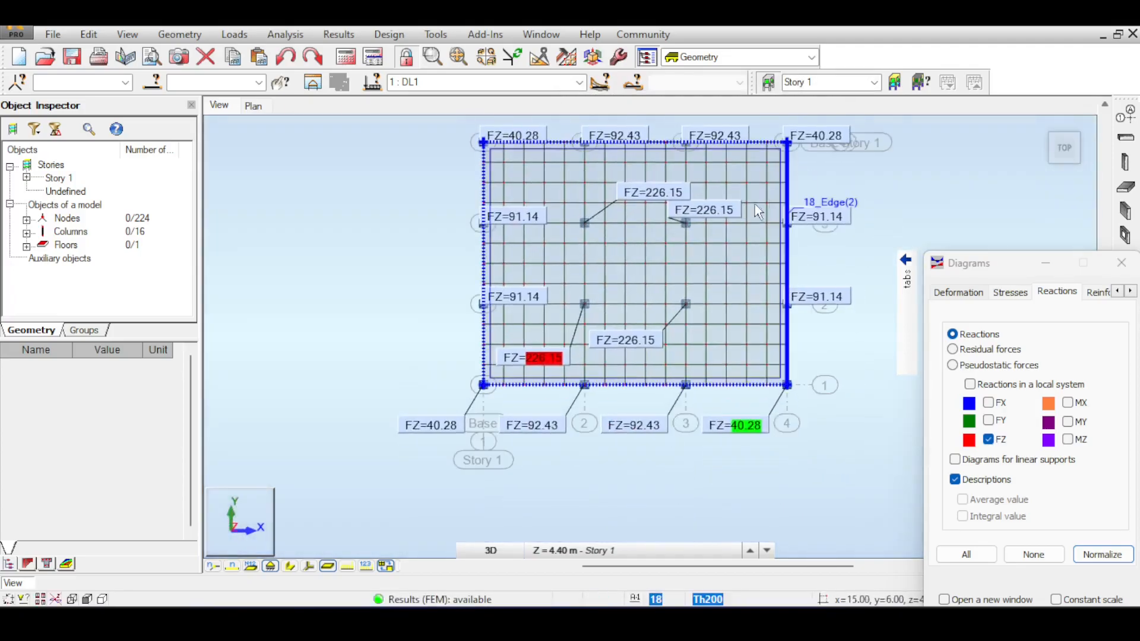
pyautogui.scroll(5, 726, 274)
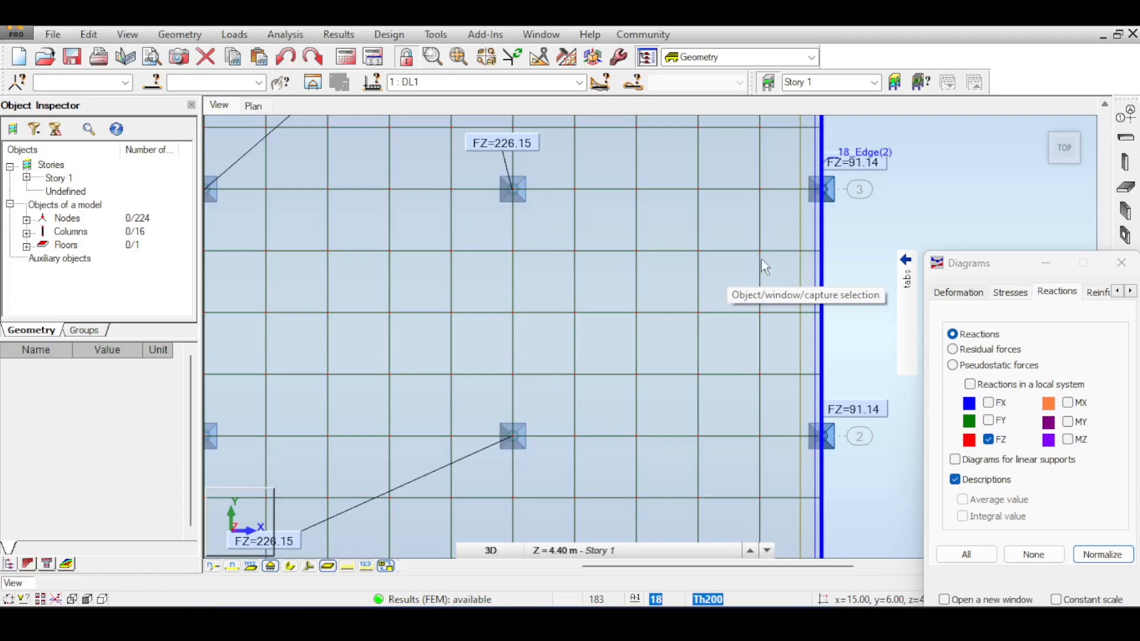
pyautogui.moveTo(688, 227); pyautogui.dragTo(782, 324)
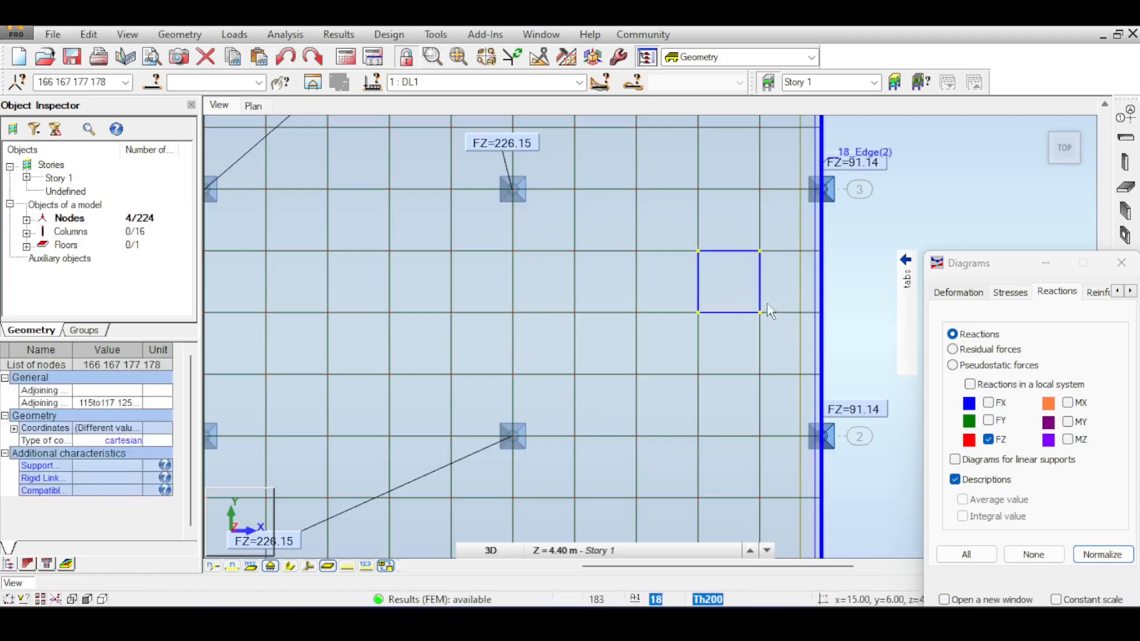
pyautogui.click(889, 197)
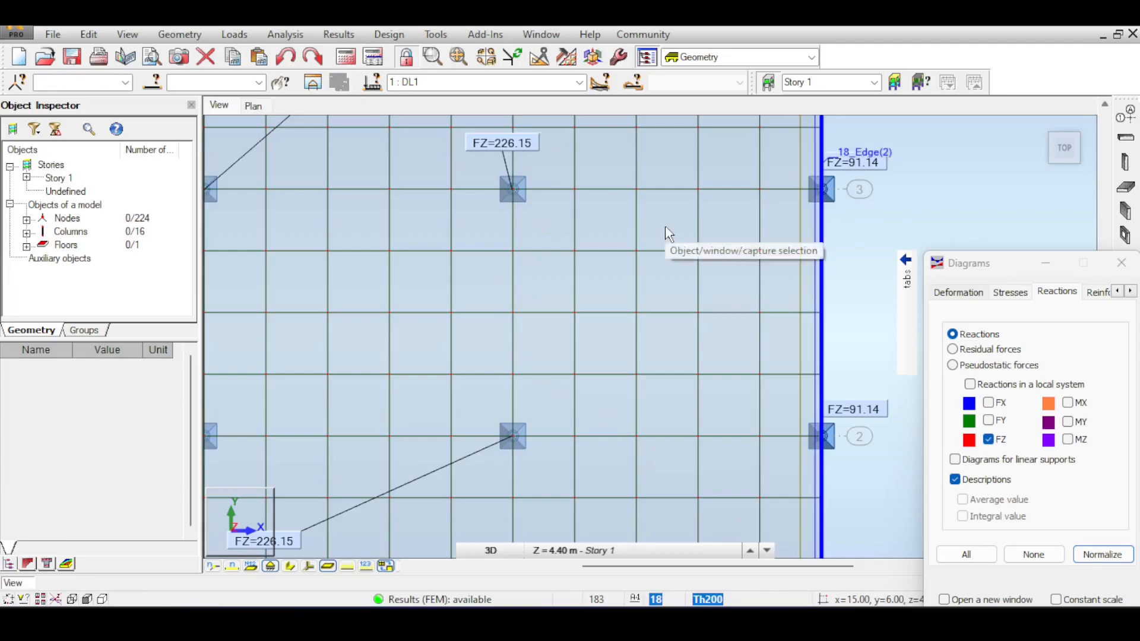
# Step: Select the four nodes of one slab mesh element near the corner at axes 4 and inspect it up close
pyautogui.scroll(-1, 671, 228)
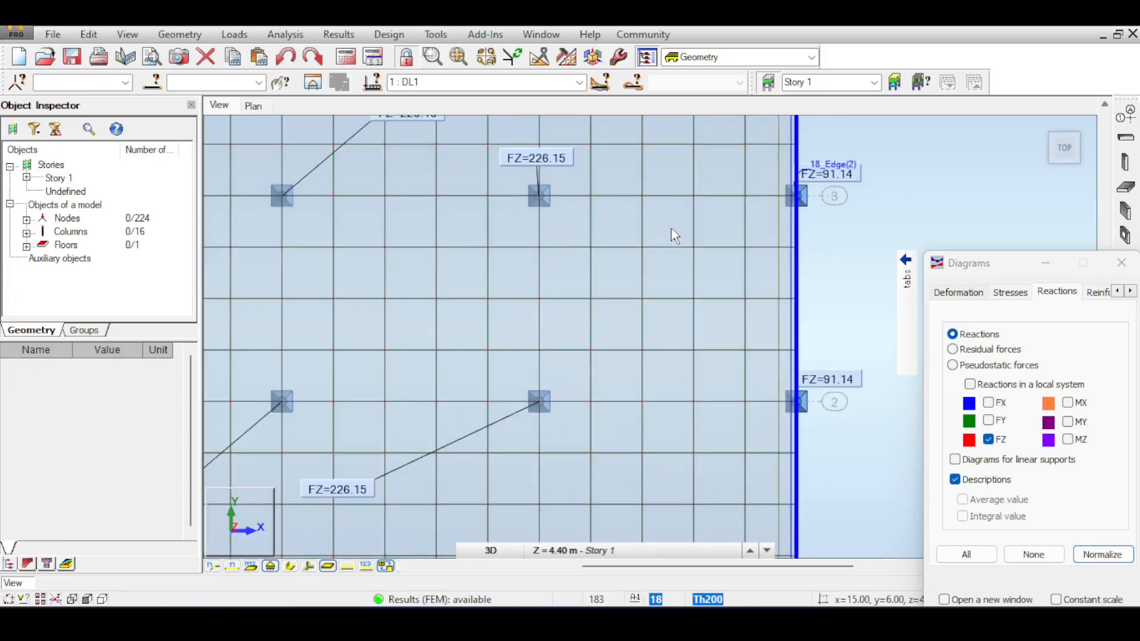
pyautogui.moveTo(927, 148); pyautogui.dragTo(985, 215, button='middle')
pyautogui.scroll(-2, 983, 214)
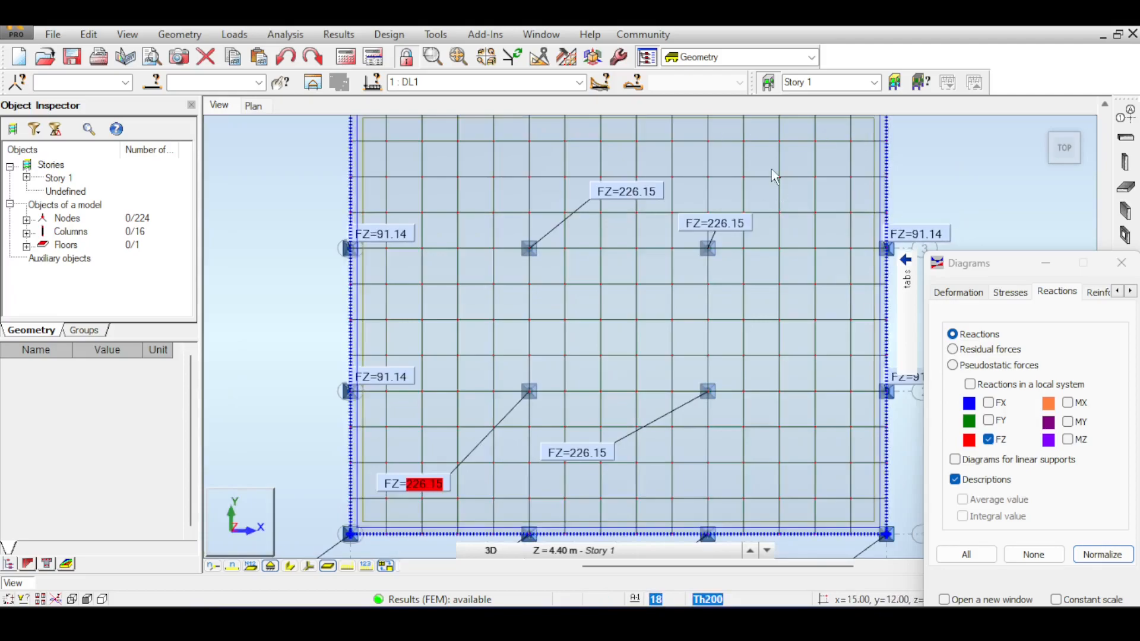
pyautogui.scroll(2, 778, 170)
pyautogui.moveTo(761, 153); pyautogui.dragTo(847, 256)
pyautogui.moveTo(984, 143); pyautogui.dragTo(825, 220, button='middle')
pyautogui.scroll(1, 794, 198)
pyautogui.scroll(-2, 716, 230)
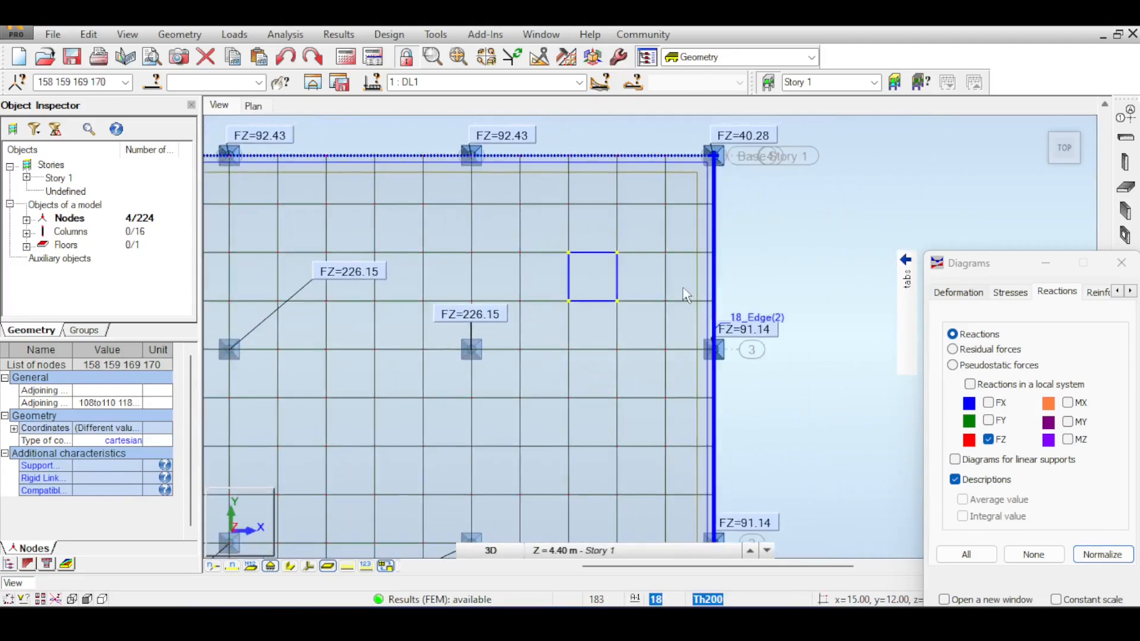
pyautogui.scroll(2, 611, 261)
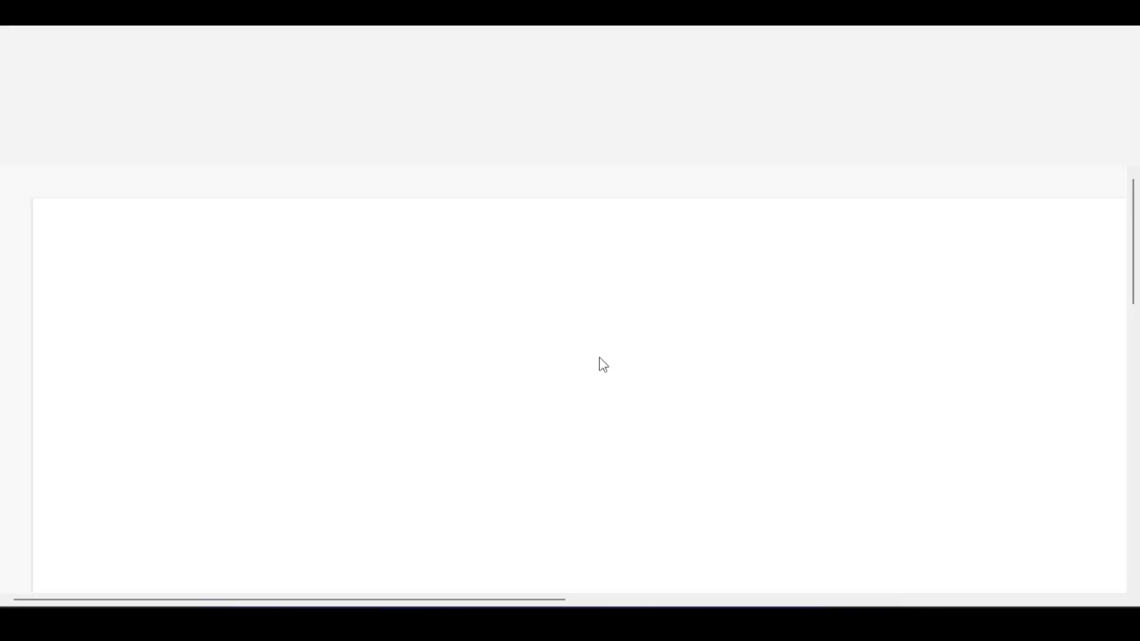
# Step: In a blank Paint canvas, draw a red square outline to represent one mesh element
pyautogui.click(467, 86)
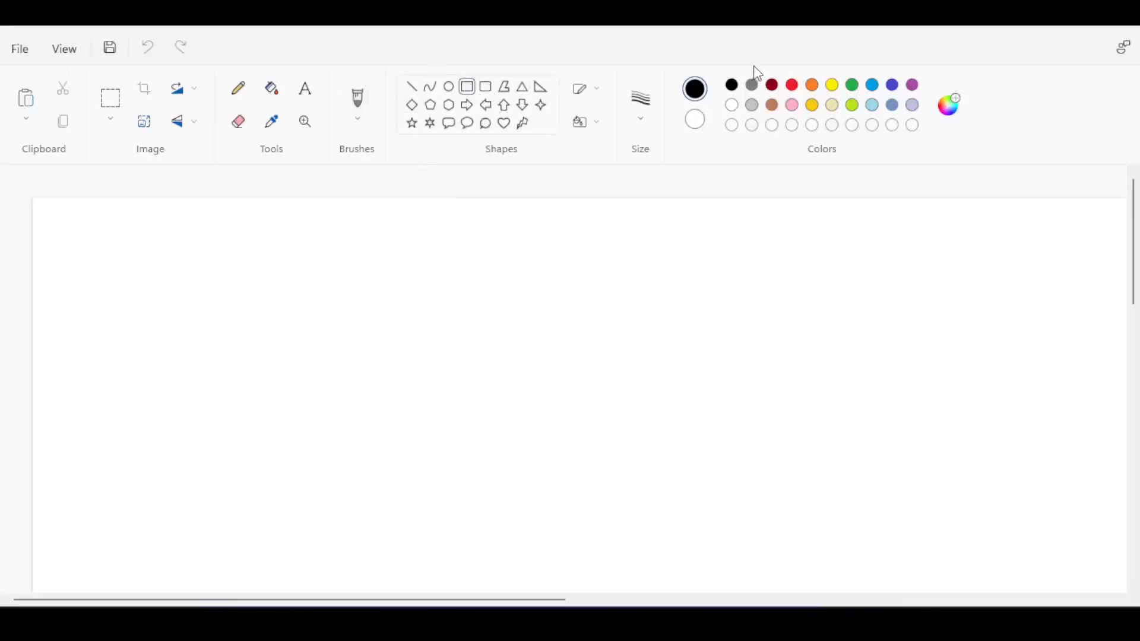
pyautogui.click(792, 85)
pyautogui.moveTo(152, 256); pyautogui.dragTo(259, 361)
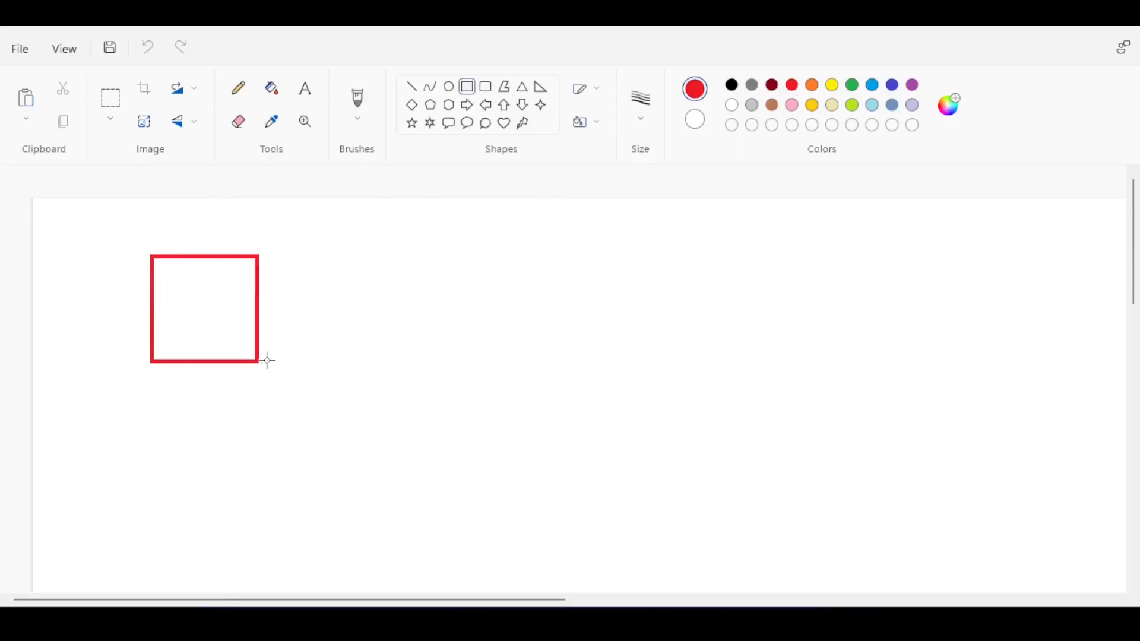
pyautogui.click(359, 271)
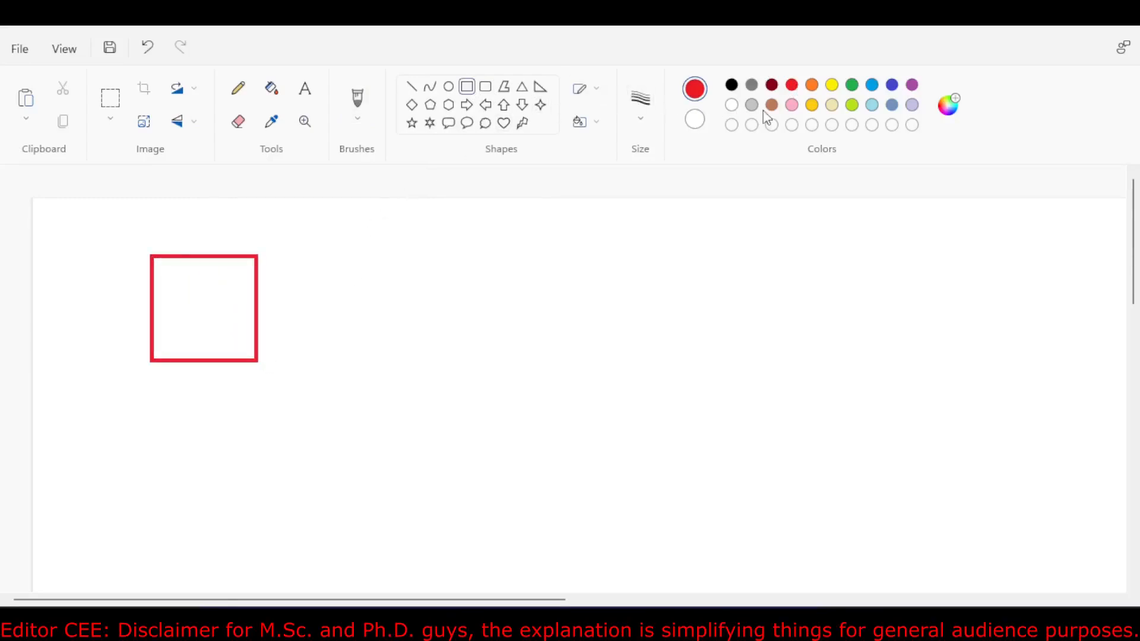
# Step: Draw a black horizontal line and a black vertical line from the red square's centre as local axes, and activate the brush
pyautogui.click(733, 85)
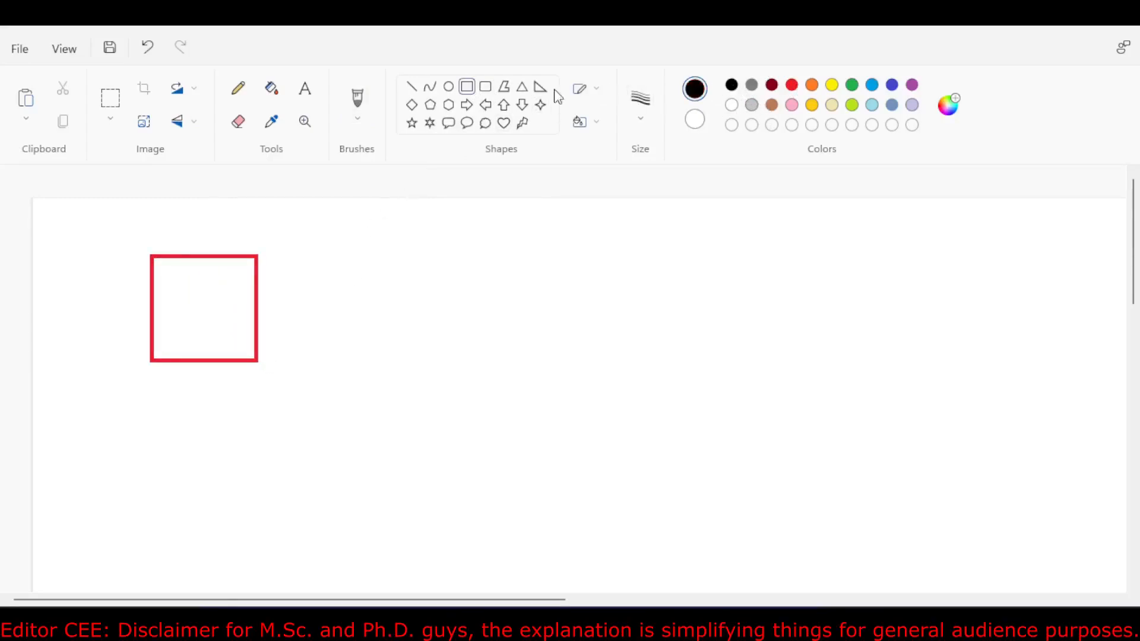
pyautogui.click(504, 88)
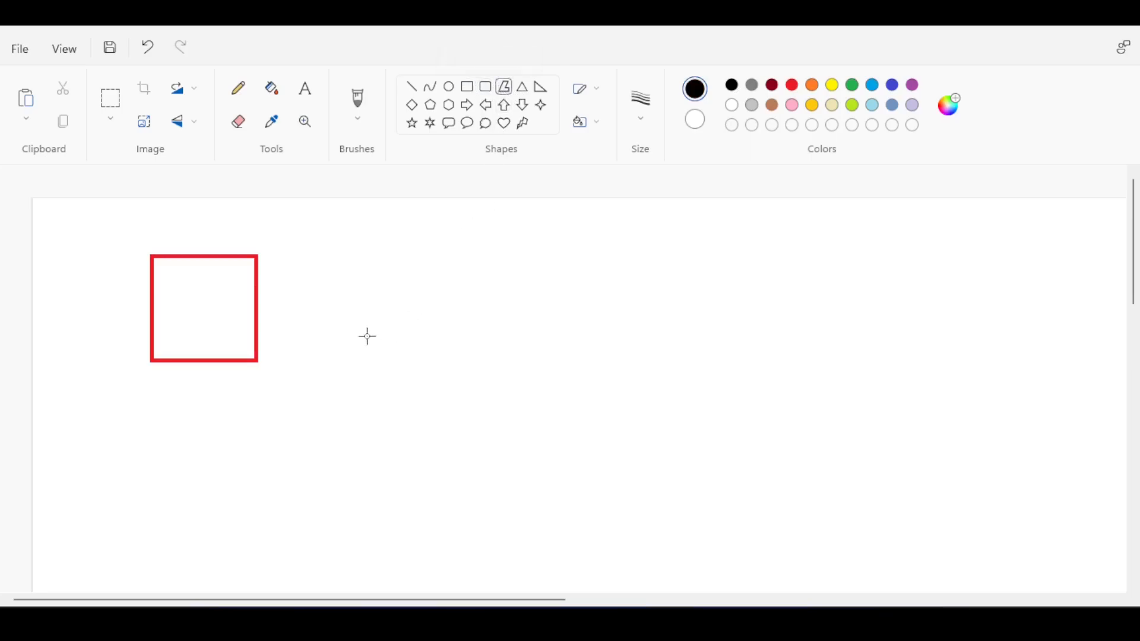
pyautogui.click(413, 91)
pyautogui.moveTo(204, 307); pyautogui.dragTo(337, 306)
pyautogui.click(191, 308)
pyautogui.moveTo(206, 307); pyautogui.dragTo(206, 214)
pyautogui.click(358, 104)
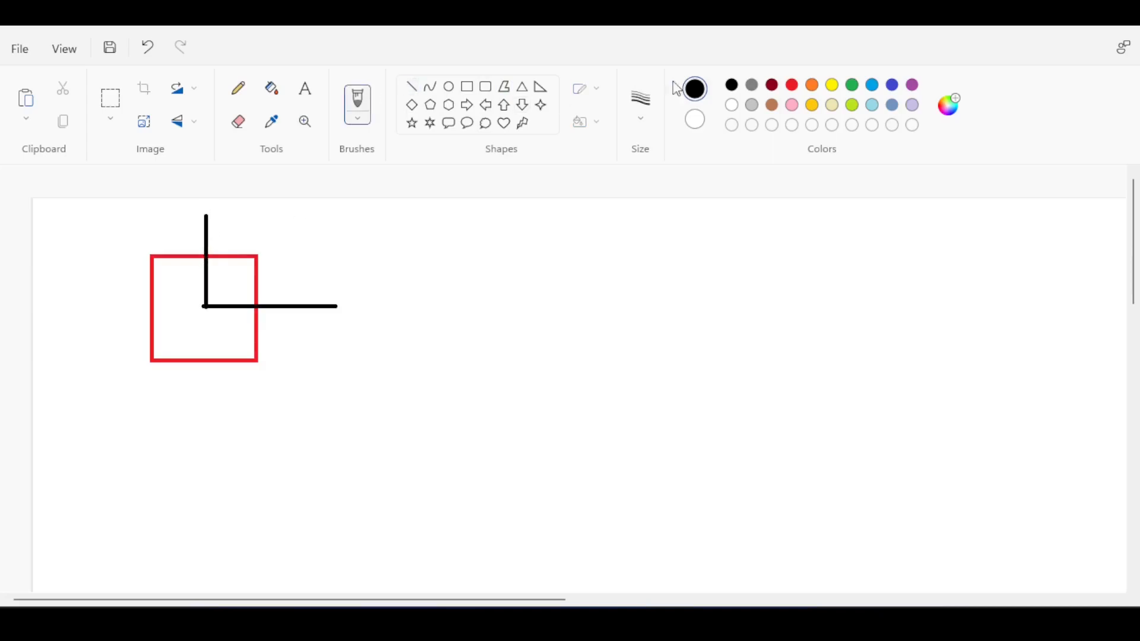
# Step: Label the red square's upper-right corner 1,1 and check the isoparametric elements page in the browser before returning to the sketch
pyautogui.click(257, 242)
pyautogui.write('1,1')
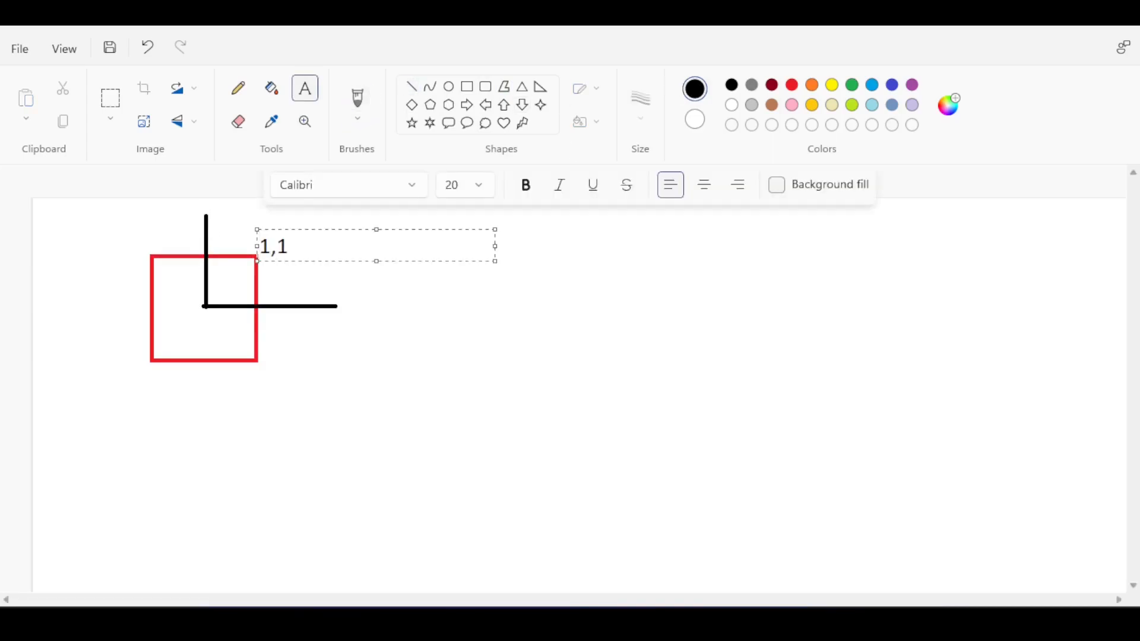
pyautogui.hotkey('alt', 'Tab')
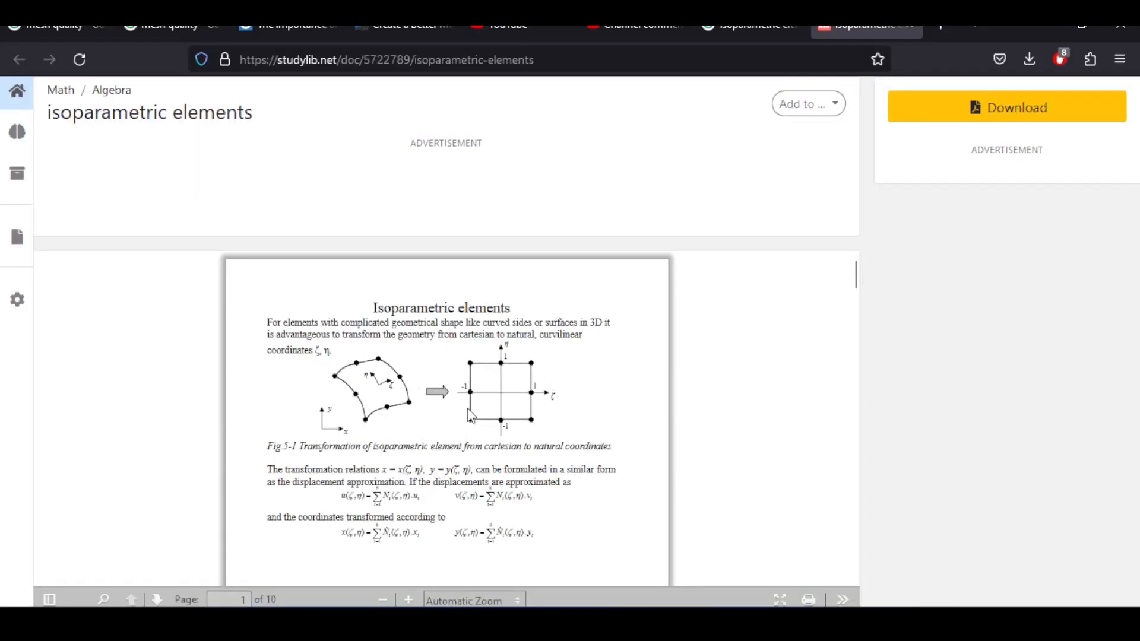
pyautogui.hotkey('alt', 'Tab')
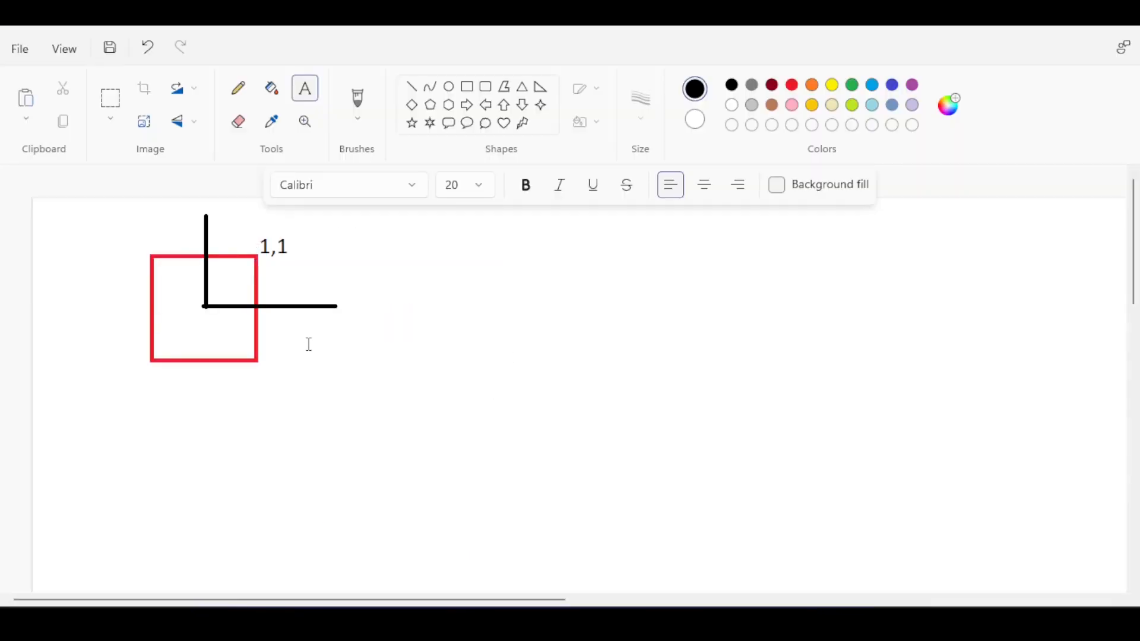
# Step: Label the square's upper-left corner -1,1, its lower-left corner -1,-1 and its lower-right corner 1,-1
pyautogui.click(130, 238)
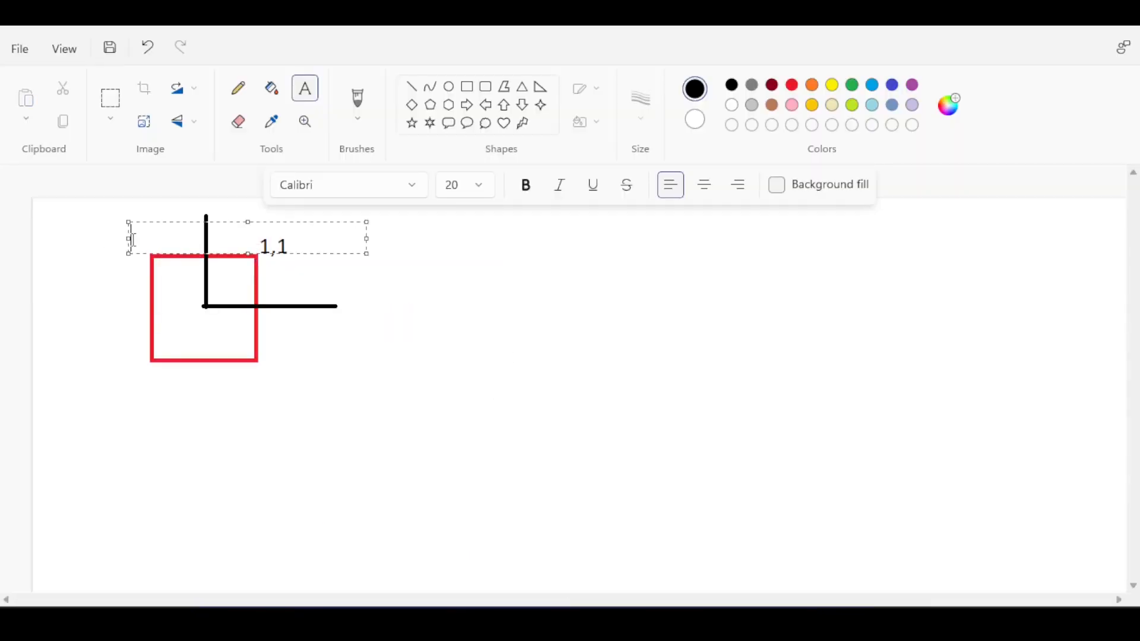
pyautogui.write('-1,1')
pyautogui.click(132, 377)
pyautogui.click(135, 377)
pyautogui.write('-1,-1')
pyautogui.click(244, 359)
pyautogui.click(265, 364)
pyautogui.write('1,-')
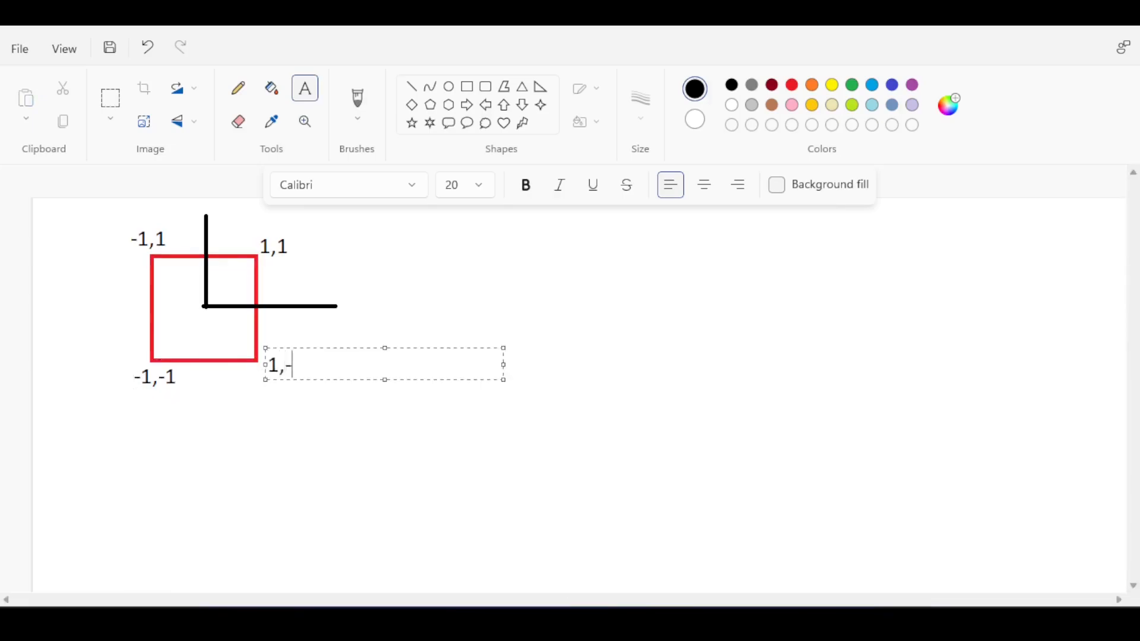
pyautogui.write('1')
pyautogui.click(282, 221)
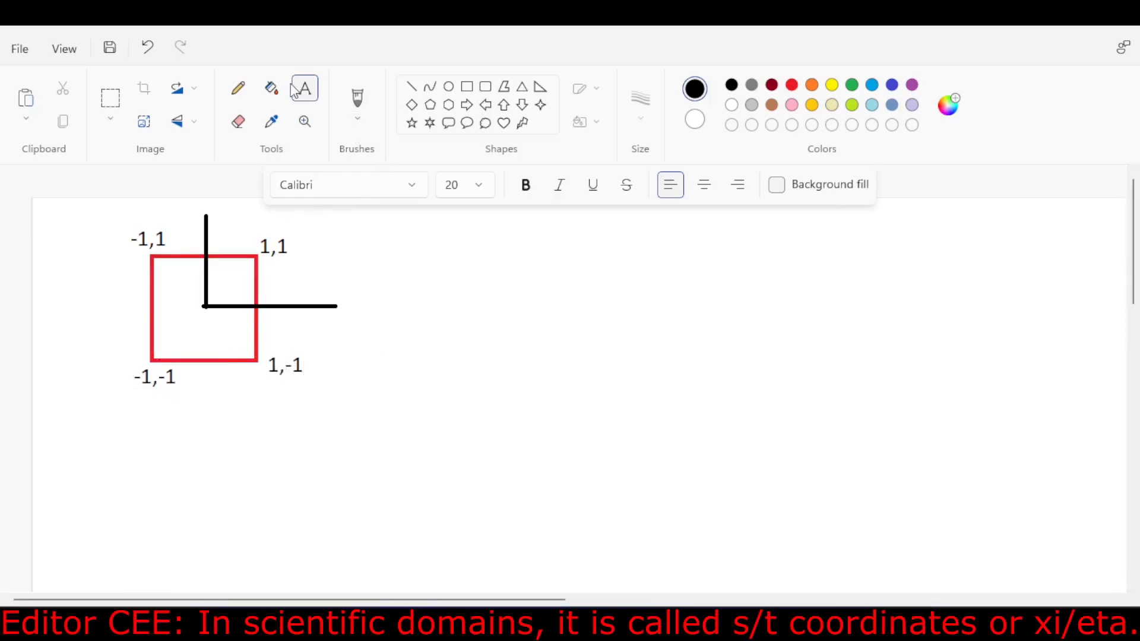
# Step: Draw a black slanted four-sided polygon to the right of the labelled square as a distorted element
pyautogui.click(503, 86)
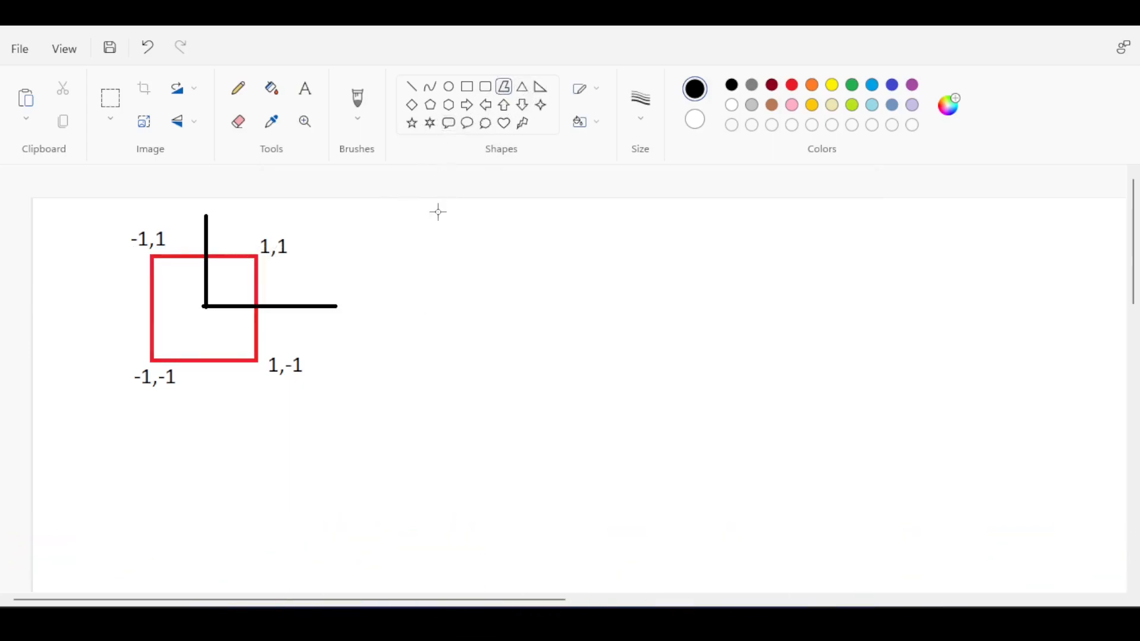
pyautogui.moveTo(429, 271); pyautogui.dragTo(515, 393)
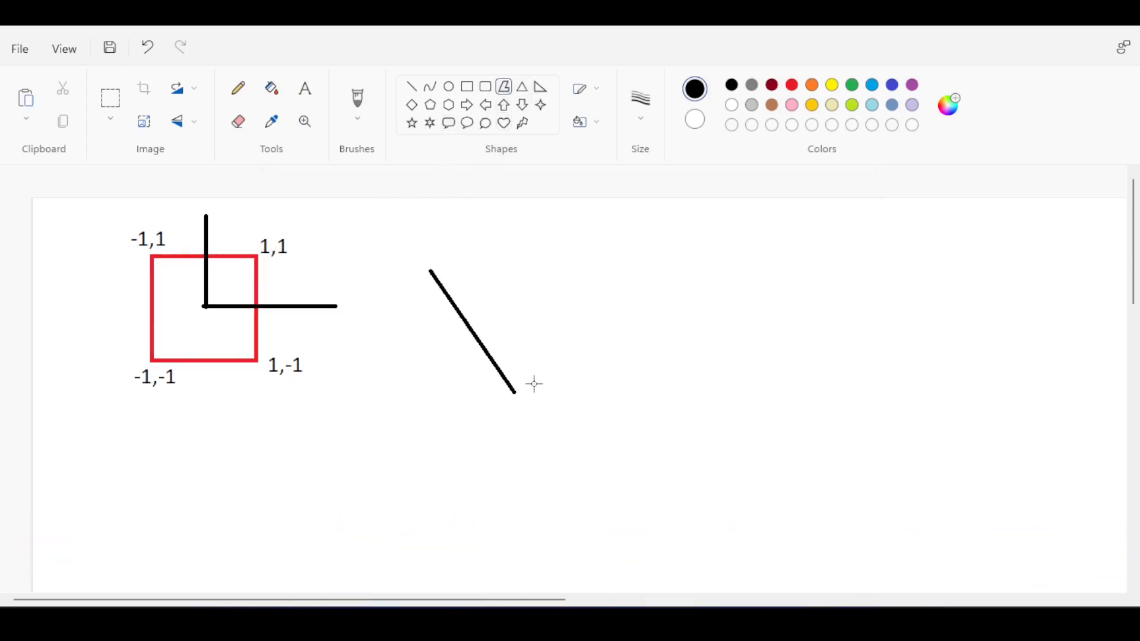
pyautogui.click(702, 395)
pyautogui.click(655, 267)
pyautogui.click(432, 270)
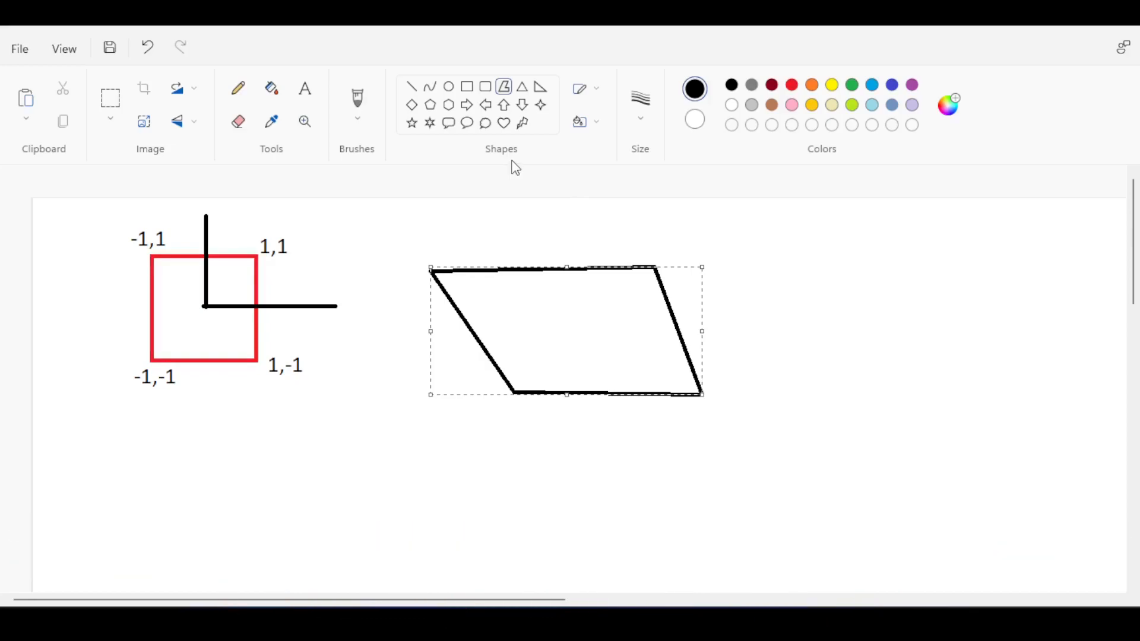
pyautogui.click(453, 213)
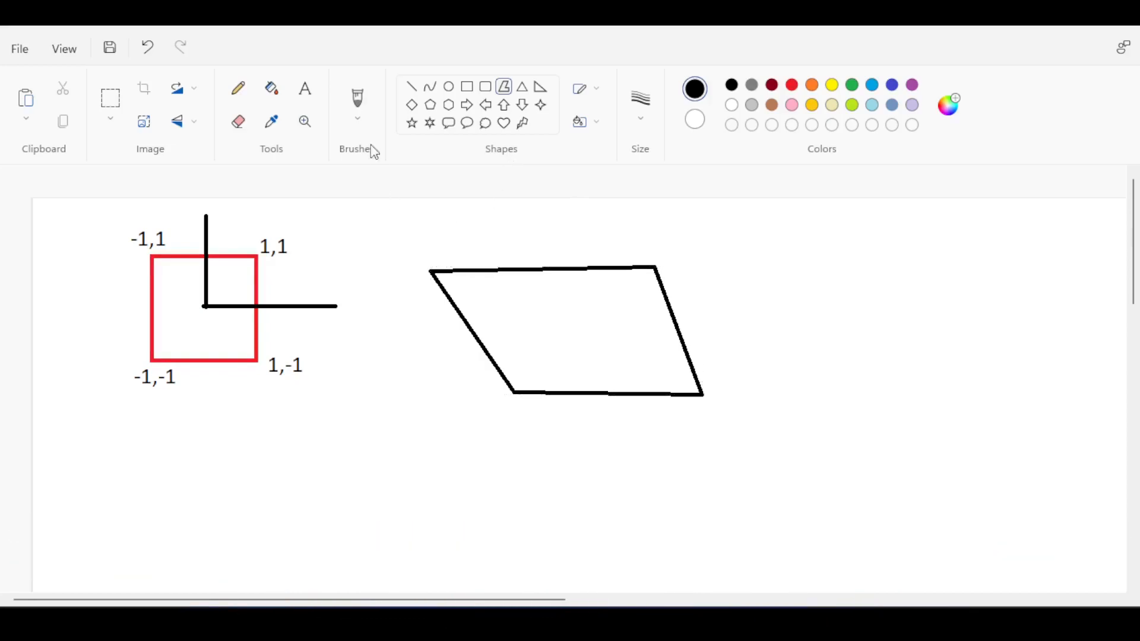
# Step: Draw a short red dashed line and a flat blue rectangle beside the black quadrilateral
pyautogui.click(365, 95)
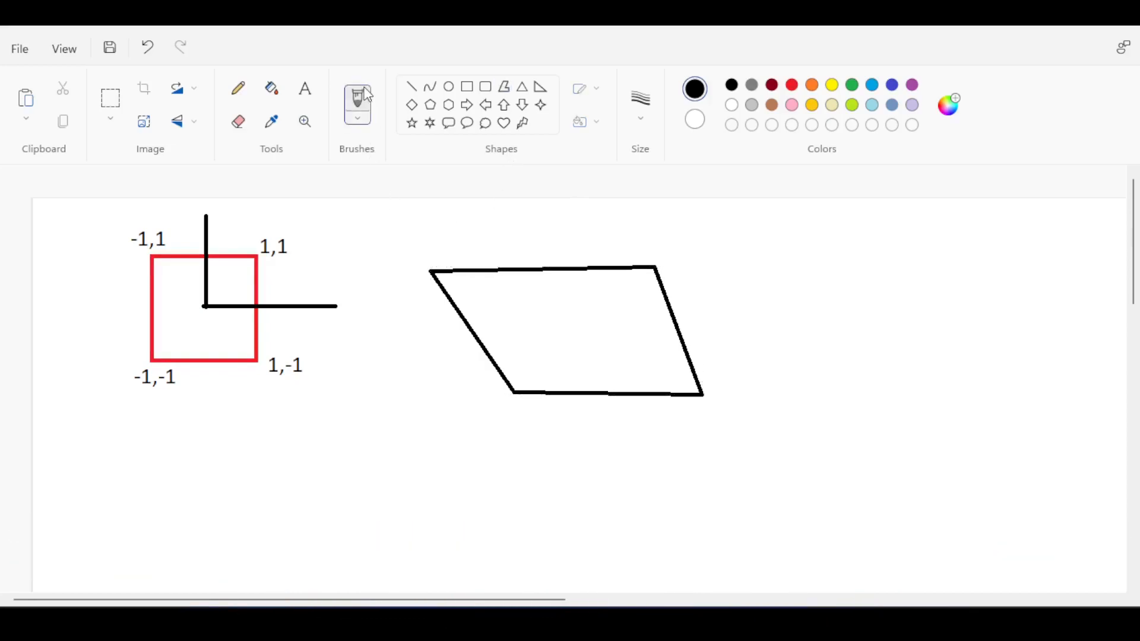
pyautogui.click(894, 86)
pyautogui.click(467, 87)
pyautogui.moveTo(778, 301); pyautogui.dragTo(851, 308)
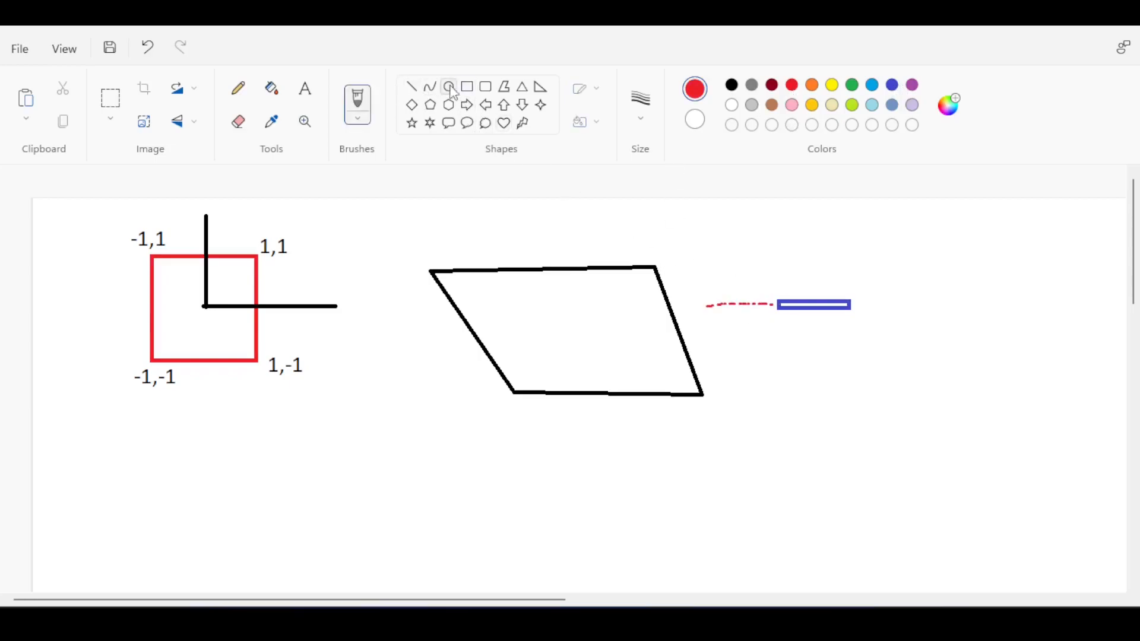
# Step: Mark points in the quadrilateral with small circles: red upper left, purple upper right, orange centre, grey lower right, light blue lower left
pyautogui.click(450, 88)
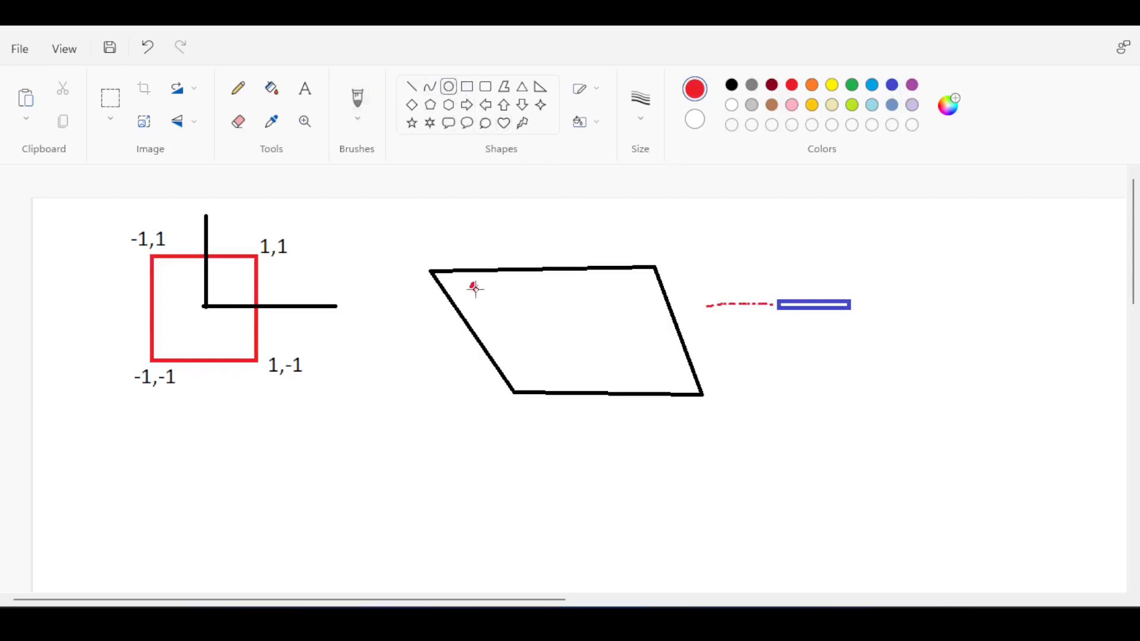
pyautogui.moveTo(476, 289); pyautogui.dragTo(476, 289)
pyautogui.click(872, 85)
pyautogui.moveTo(640, 275); pyautogui.dragTo(649, 278)
pyautogui.click(912, 85)
pyautogui.moveTo(574, 326); pyautogui.dragTo(581, 330)
pyautogui.click(812, 85)
pyautogui.click(752, 85)
pyautogui.moveTo(627, 375); pyautogui.dragTo(639, 384)
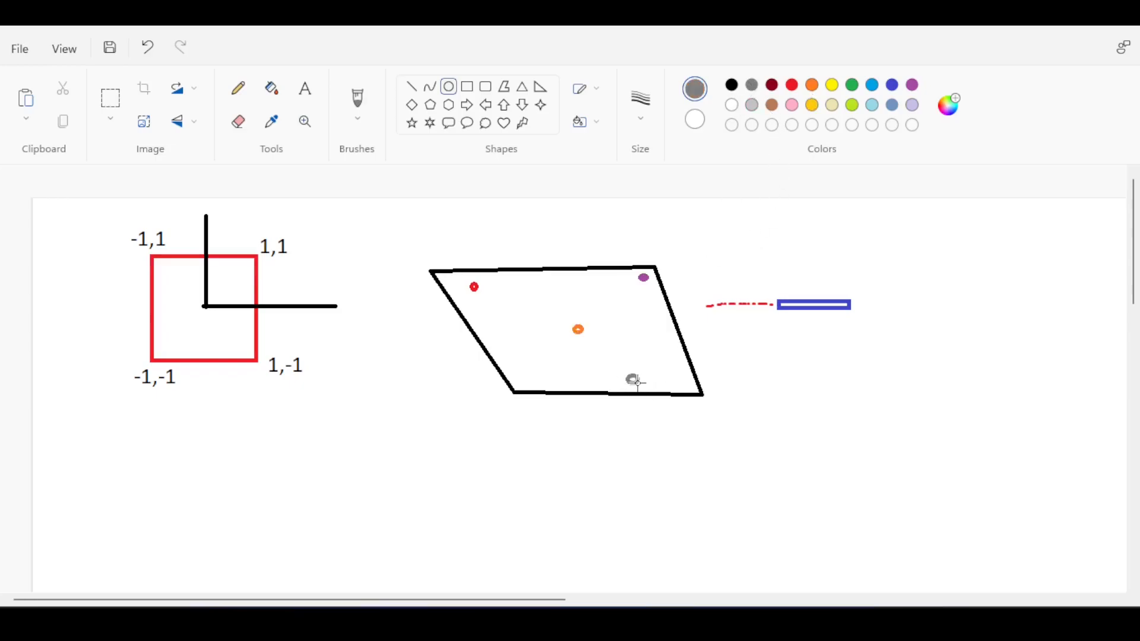
pyautogui.click(813, 105)
pyautogui.click(871, 105)
pyautogui.moveTo(526, 378); pyautogui.dragTo(536, 388)
pyautogui.click(358, 100)
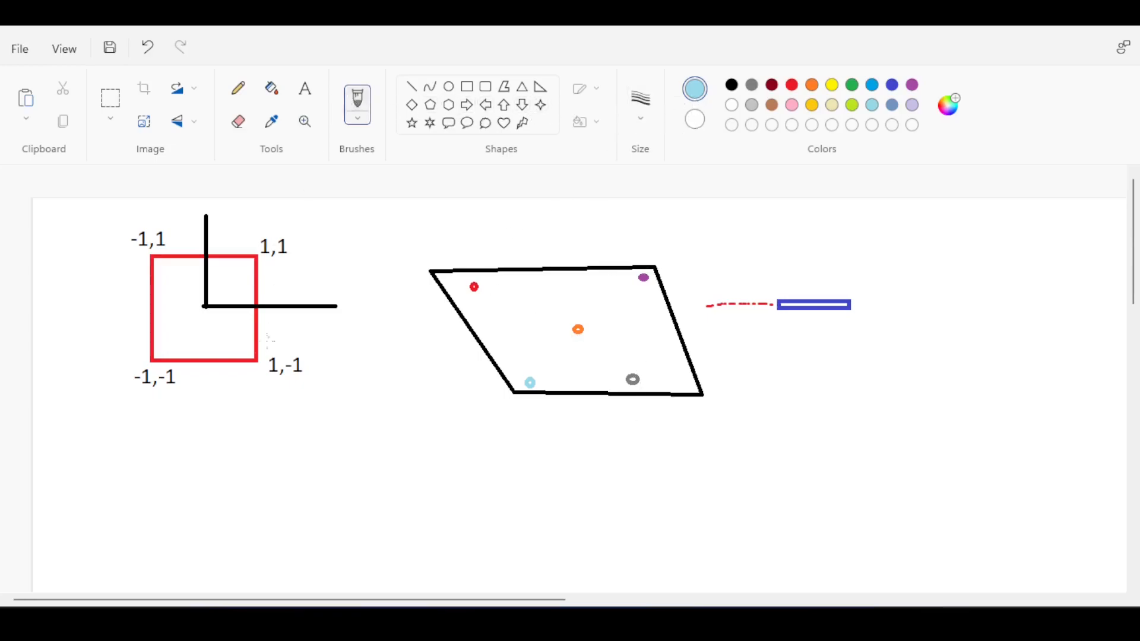
pyautogui.moveTo(328, 503); pyautogui.dragTo(231, 389)
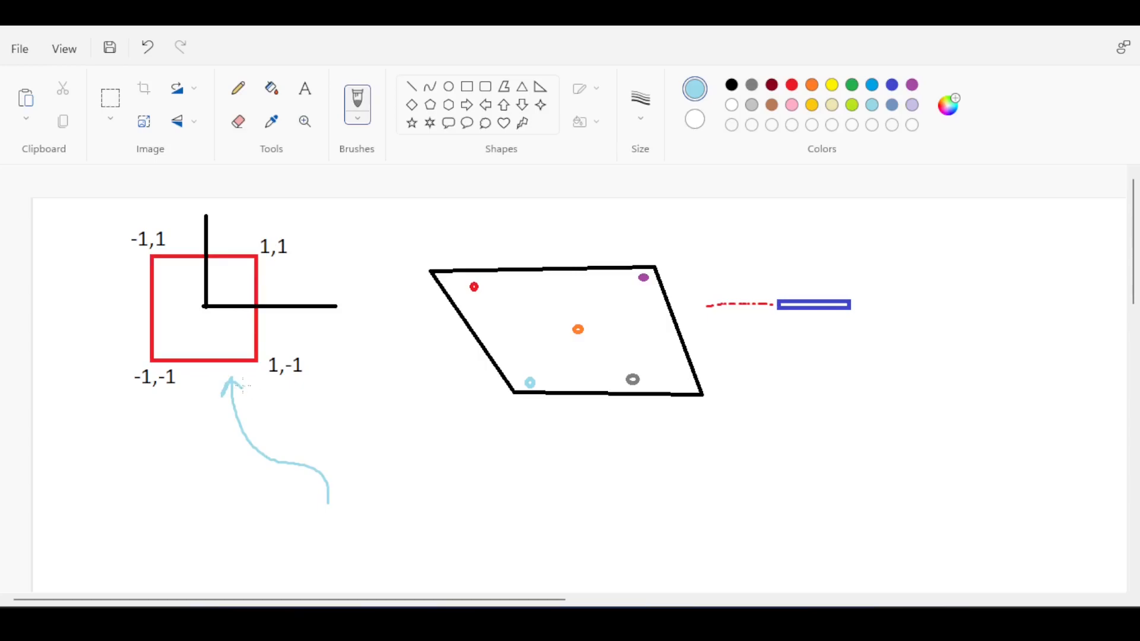
pyautogui.click(792, 85)
pyautogui.hotkey('ctrl', 'z')
pyautogui.moveTo(247, 523)
pyautogui.mouseDown()
pyautogui.moveTo(231, 452)
pyautogui.moveTo(237, 402)
pyautogui.mouseUp()
pyautogui.hotkey('ctrl', 'z')
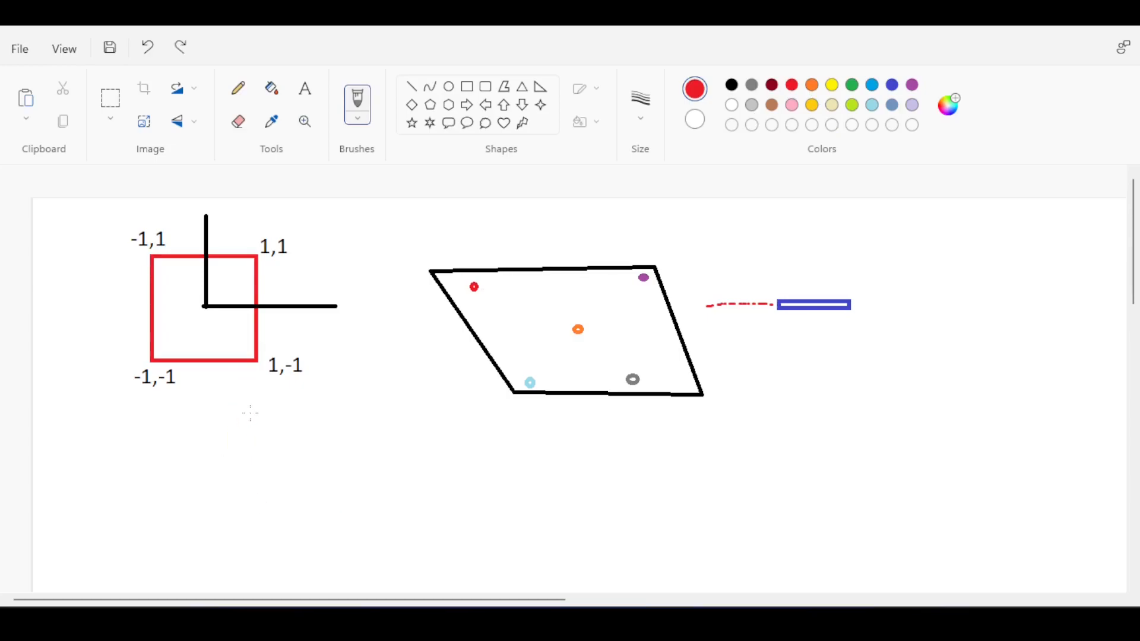
pyautogui.hotkey('ctrl', 'y')
pyautogui.hotkey('ctrl', 'z')
pyautogui.hotkey('ctrl', 'y')
pyautogui.hotkey('ctrl', 'z')
pyautogui.hotkey('ctrl', 'y')
pyautogui.hotkey('ctrl', 'z')
pyautogui.hotkey('ctrl', 'y')
pyautogui.hotkey('ctrl', 'z')
pyautogui.hotkey('ctrl', 'y')
pyautogui.hotkey('ctrl', 'z')
pyautogui.hotkey('ctrl', 'y')
pyautogui.hotkey('ctrl', 'z')
pyautogui.hotkey('ctrl', 'y')
pyautogui.hotkey('ctrl', 'z')
pyautogui.hotkey('ctrl', 'y')
pyautogui.hotkey('ctrl', 'z')
# Step: Brush a curved red arrow from the quadrilateral to the square, then try a tick mark above the quadrilateral and undo it
pyautogui.moveTo(469, 256)
pyautogui.mouseDown()
pyautogui.moveTo(446, 235)
pyautogui.moveTo(294, 265)
pyautogui.moveTo(302, 284)
pyautogui.mouseUp()
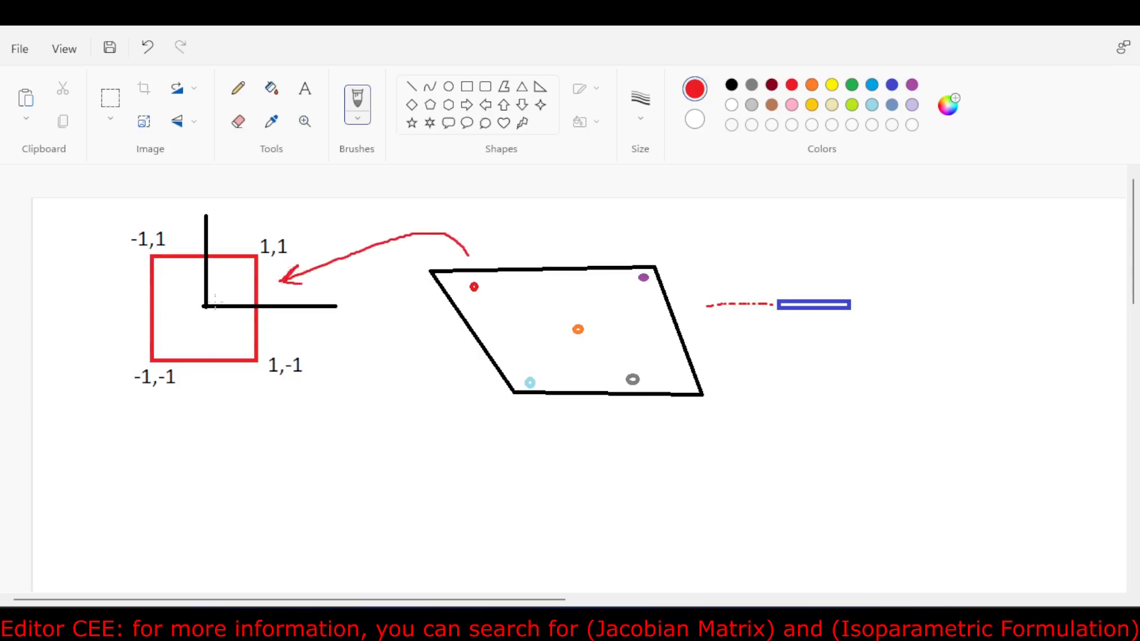
pyautogui.moveTo(589, 226); pyautogui.dragTo(629, 223)
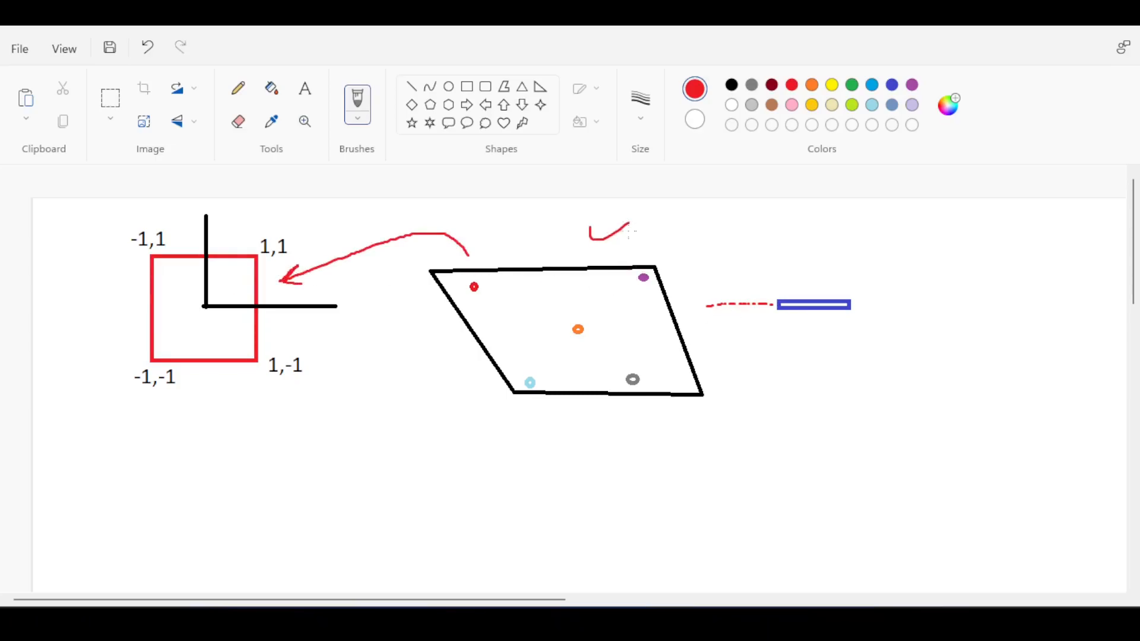
pyautogui.hotkey('ctrl', 'z')
# Step: Mark matching points in the square with small circles: red upper left, purple upper right, orange centre, light blue lower left, lavender lower right
pyautogui.click(448, 87)
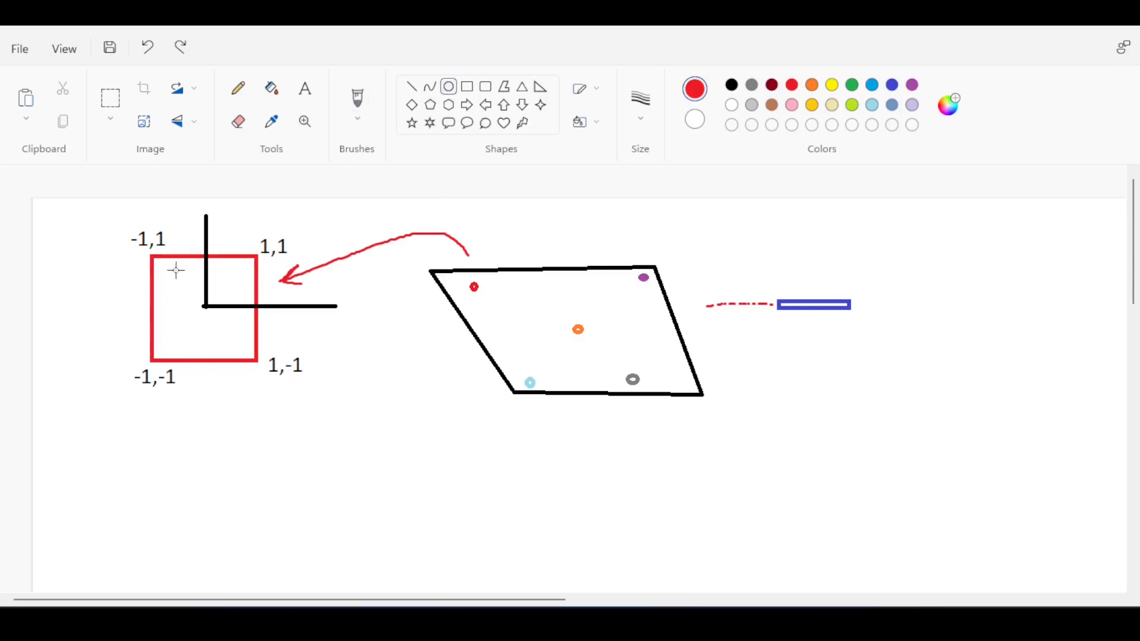
pyautogui.moveTo(172, 272); pyautogui.dragTo(174, 273)
pyautogui.click(562, 223)
pyautogui.click(912, 85)
pyautogui.moveTo(239, 264); pyautogui.dragTo(245, 270)
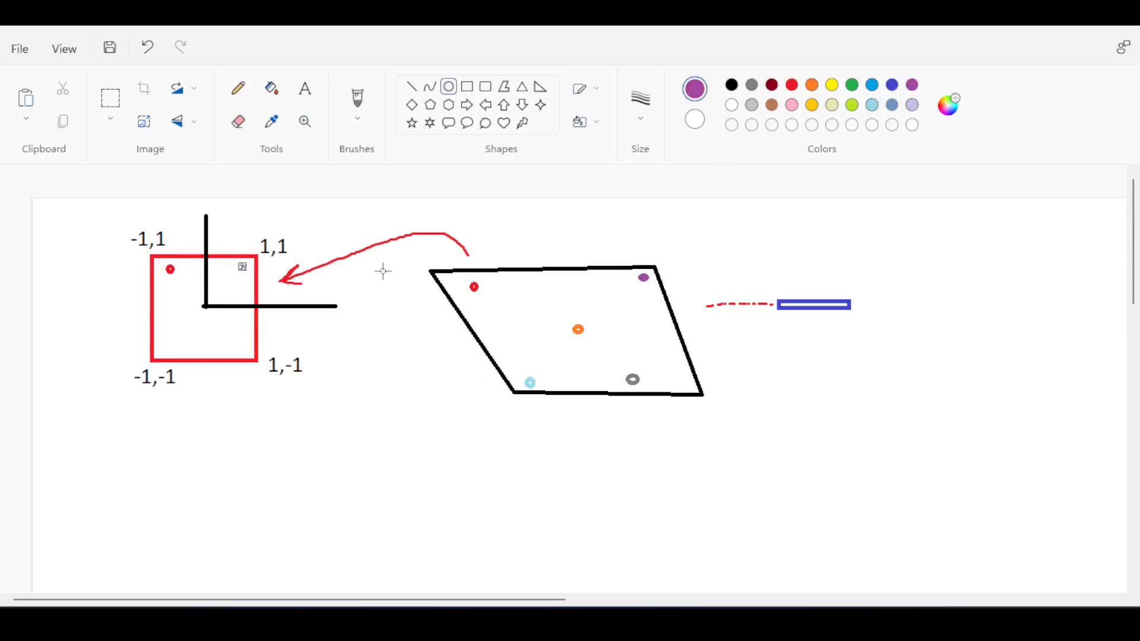
pyautogui.click(811, 85)
pyautogui.moveTo(201, 303); pyautogui.dragTo(205, 308)
pyautogui.click(872, 104)
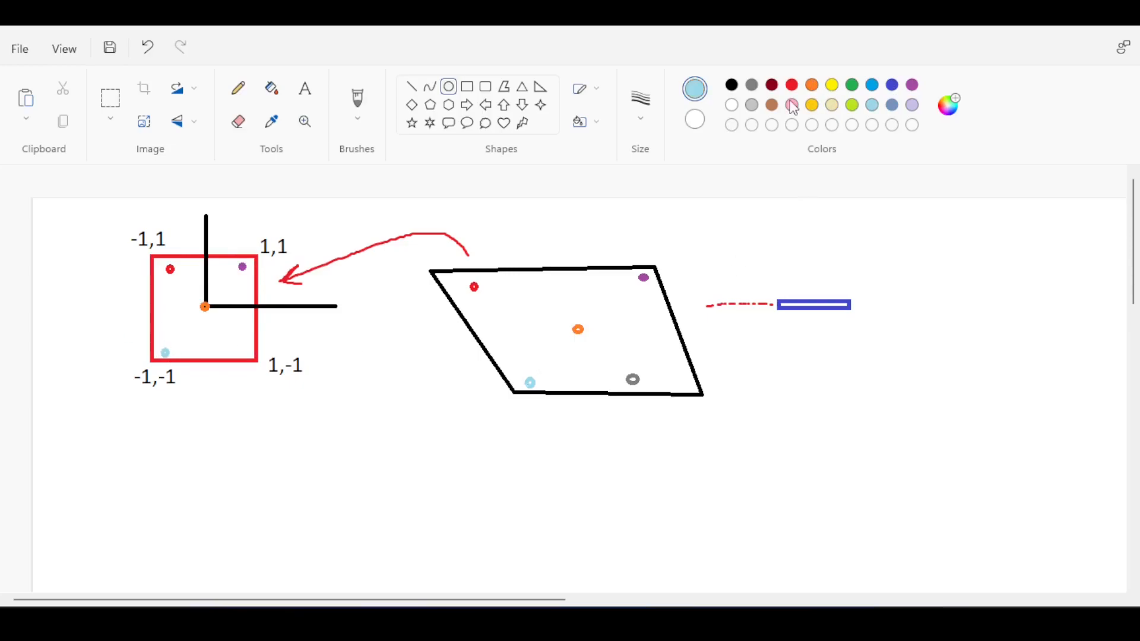
pyautogui.click(911, 107)
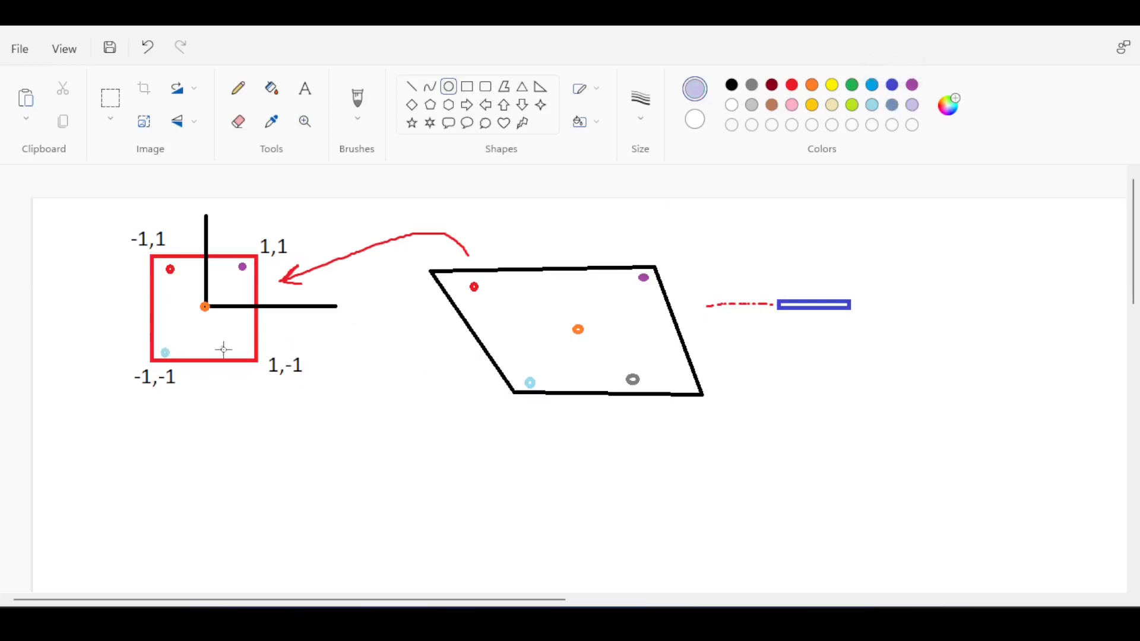
pyautogui.moveTo(221, 347); pyautogui.dragTo(230, 355)
# Step: Try a curved red brush arrow from the quadrilateral's lower-left corner to the square's lower edge and undo it
pyautogui.click(357, 101)
pyautogui.click(798, 87)
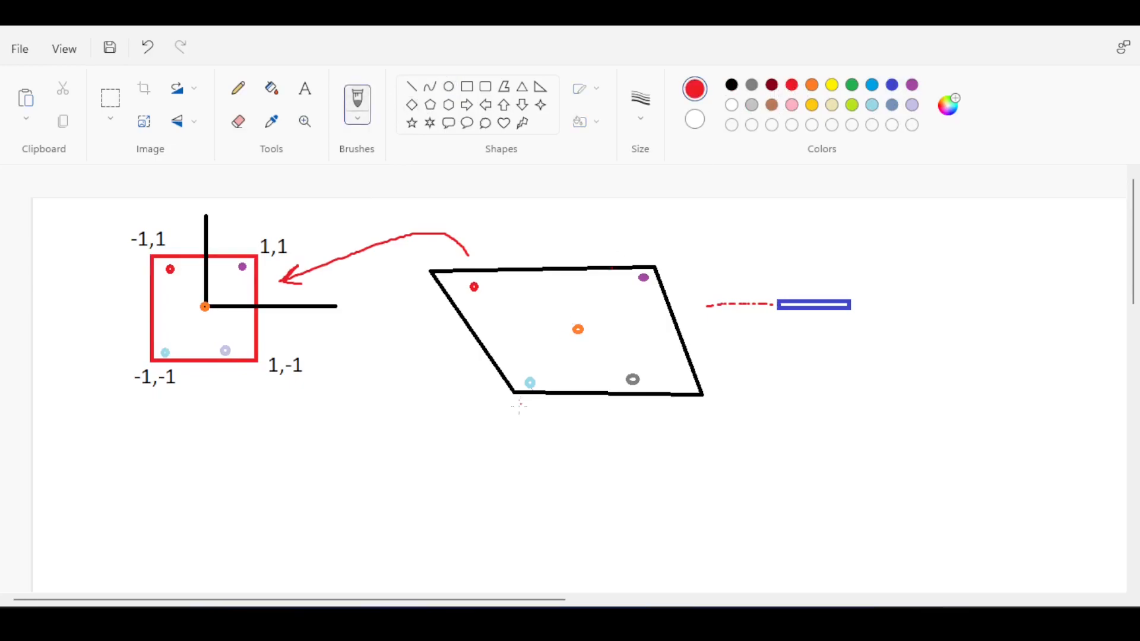
pyautogui.moveTo(530, 394)
pyautogui.mouseDown()
pyautogui.moveTo(333, 423)
pyautogui.moveTo(212, 377)
pyautogui.mouseUp()
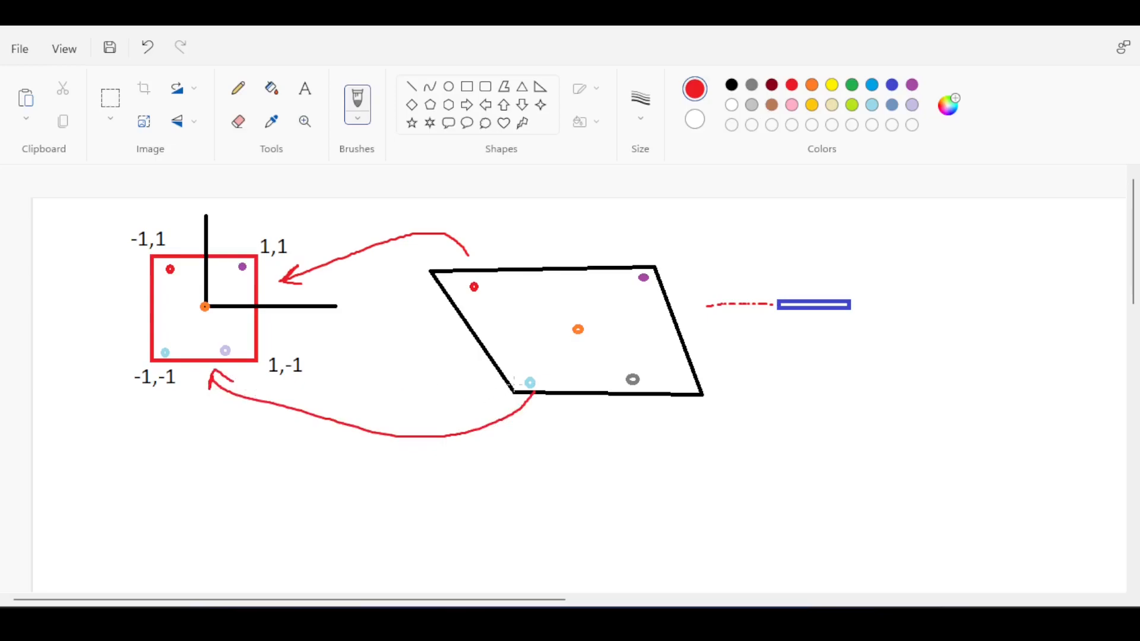
pyautogui.hotkey('ctrl', 'z')
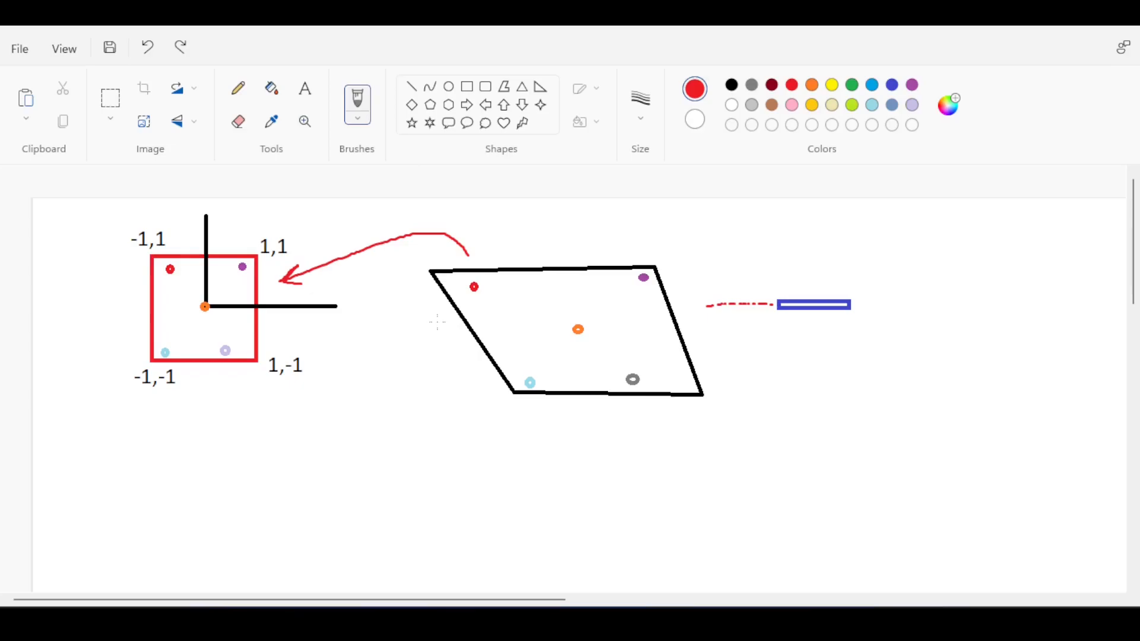
# Step: Try red horizontal and vertical arrows across the quadrilateral and a red stroke in the square, undoing each one
pyautogui.moveTo(419, 326)
pyautogui.mouseDown()
pyautogui.moveTo(623, 331)
pyautogui.moveTo(601, 352)
pyautogui.mouseUp()
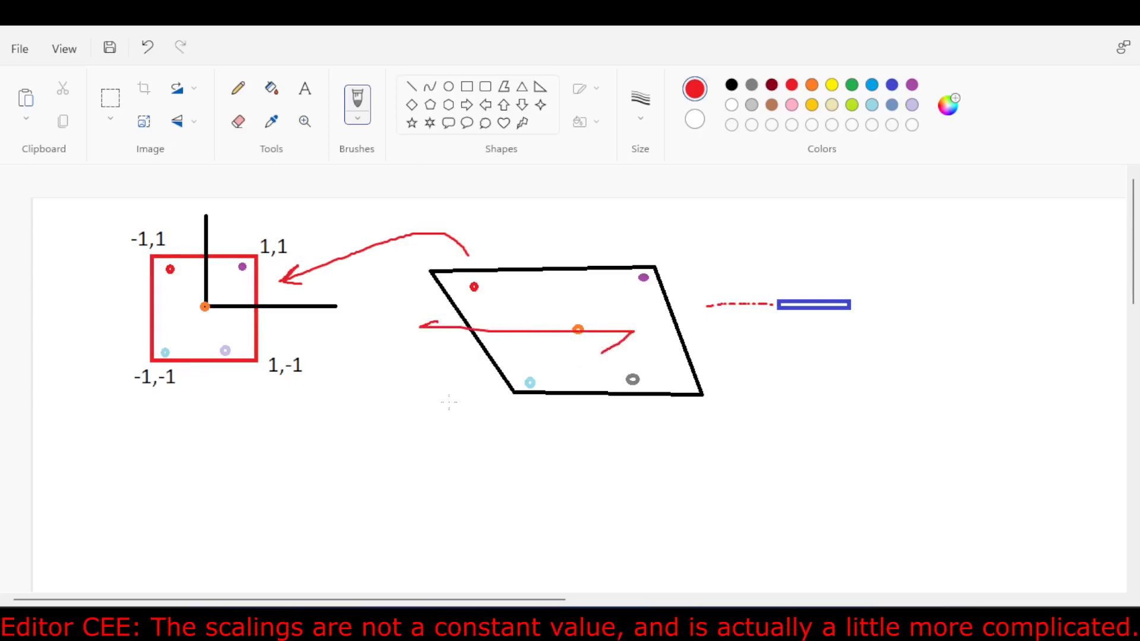
pyautogui.hotkey('ctrl', 'z')
pyautogui.moveTo(453, 348)
pyautogui.mouseDown()
pyautogui.moveTo(670, 344)
pyautogui.moveTo(649, 362)
pyautogui.mouseUp()
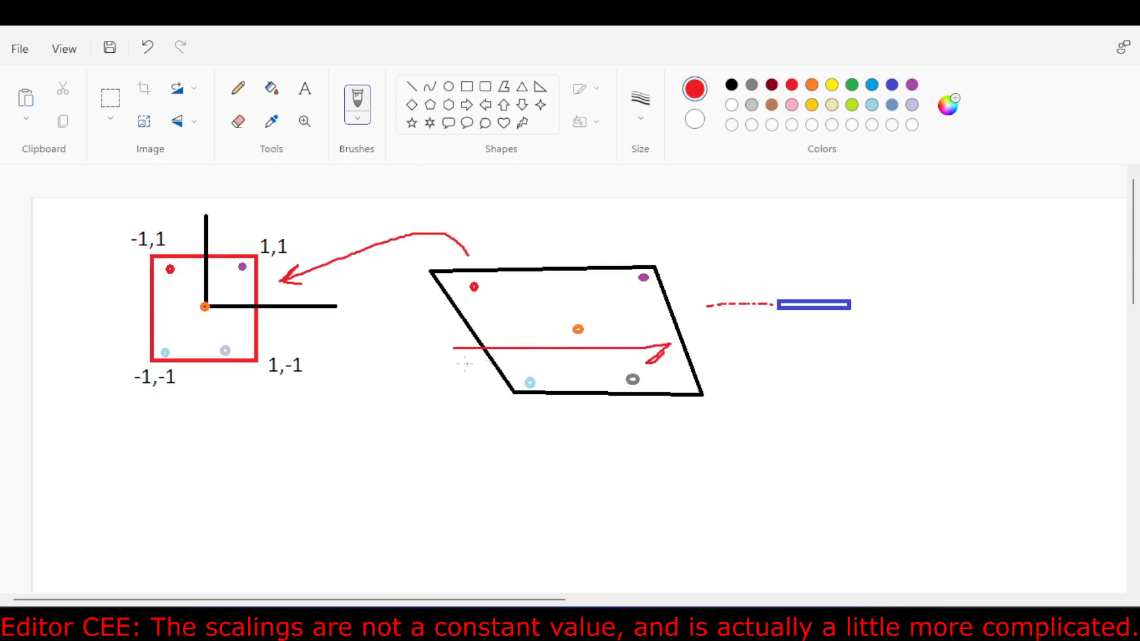
pyautogui.moveTo(149, 305); pyautogui.dragTo(181, 299)
pyautogui.hotkey('ctrl', 'z')
pyautogui.hotkey('ctrl', 'z')
pyautogui.moveTo(568, 243)
pyautogui.mouseDown()
pyautogui.moveTo(580, 400)
pyautogui.moveTo(593, 404)
pyautogui.mouseUp()
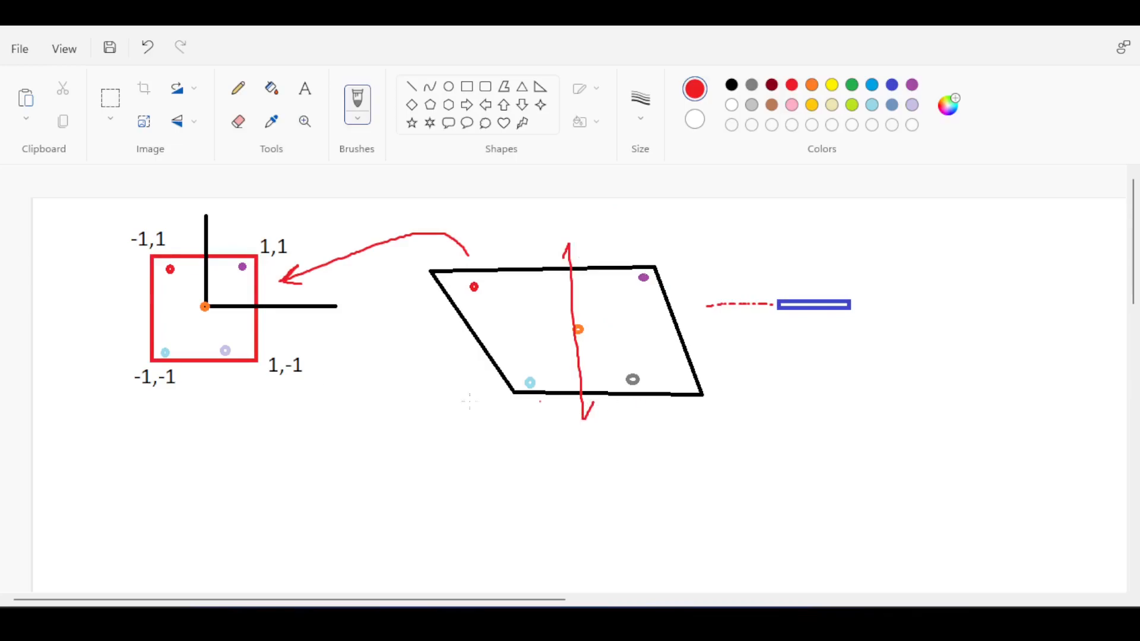
pyautogui.hotkey('ctrl', 'z')
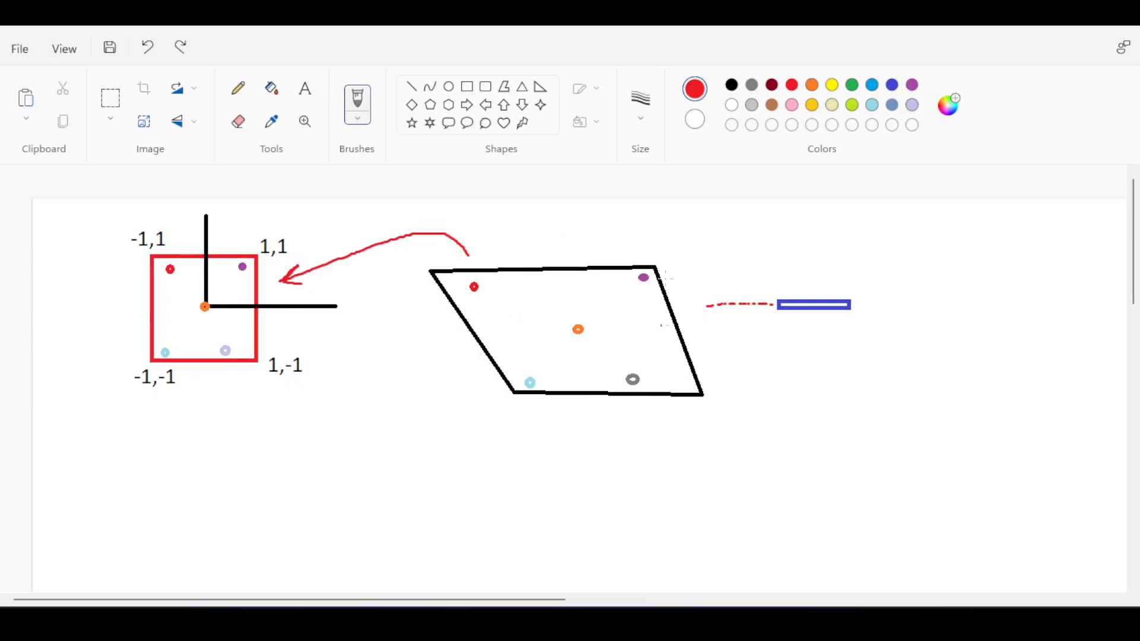
# Step: Divide both shapes with matching lines: steel blue, blue and orange down, and brown, red and purple across
pyautogui.click(731, 85)
pyautogui.click(412, 87)
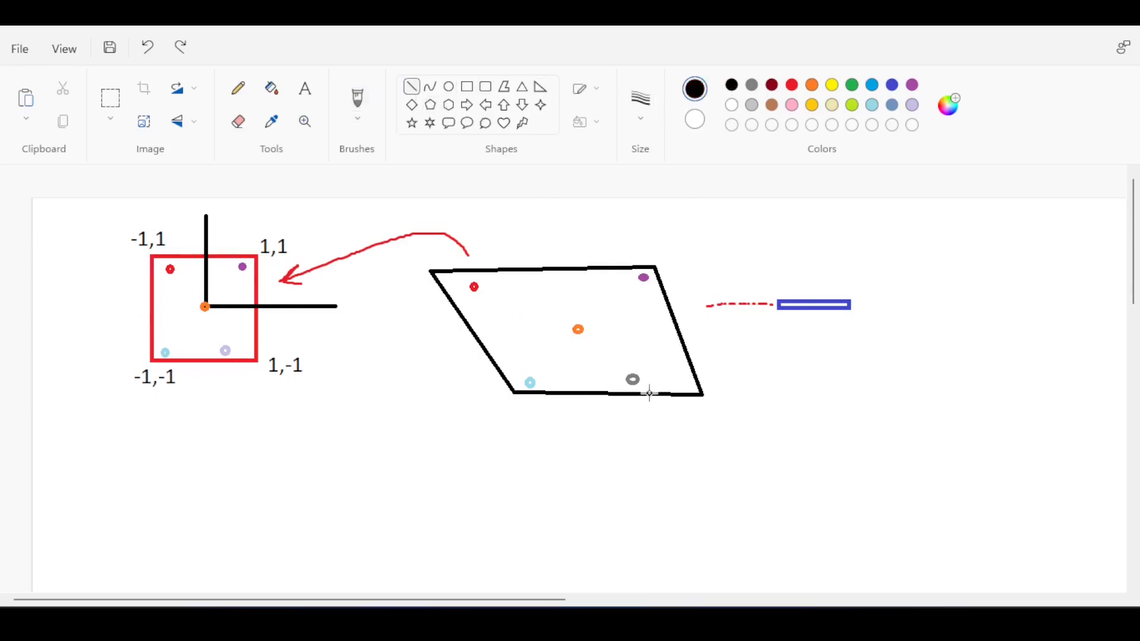
pyautogui.click(812, 86)
pyautogui.click(892, 88)
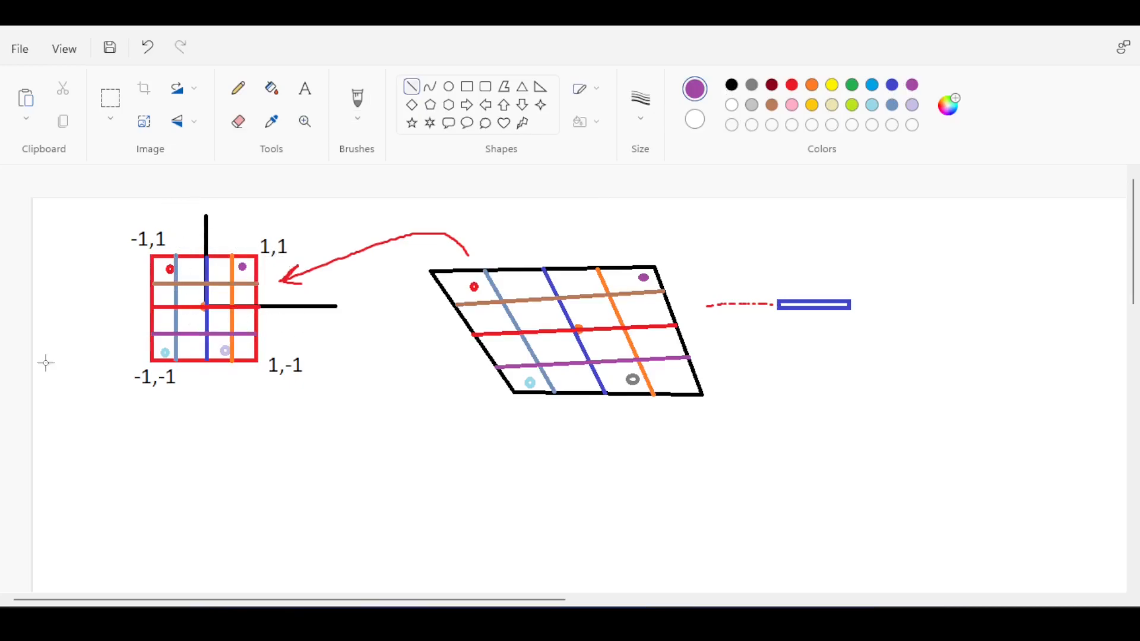
# Step: Draw a purple irregular four-sided polygon below the gridded black quadrilateral
pyautogui.click(504, 88)
pyautogui.scroll(-3, 484, 362)
pyautogui.scroll(3, 472, 380)
pyautogui.moveTo(346, 426)
pyautogui.mouseDown()
pyautogui.moveTo(459, 424)
pyautogui.moveTo(508, 450)
pyautogui.mouseUp()
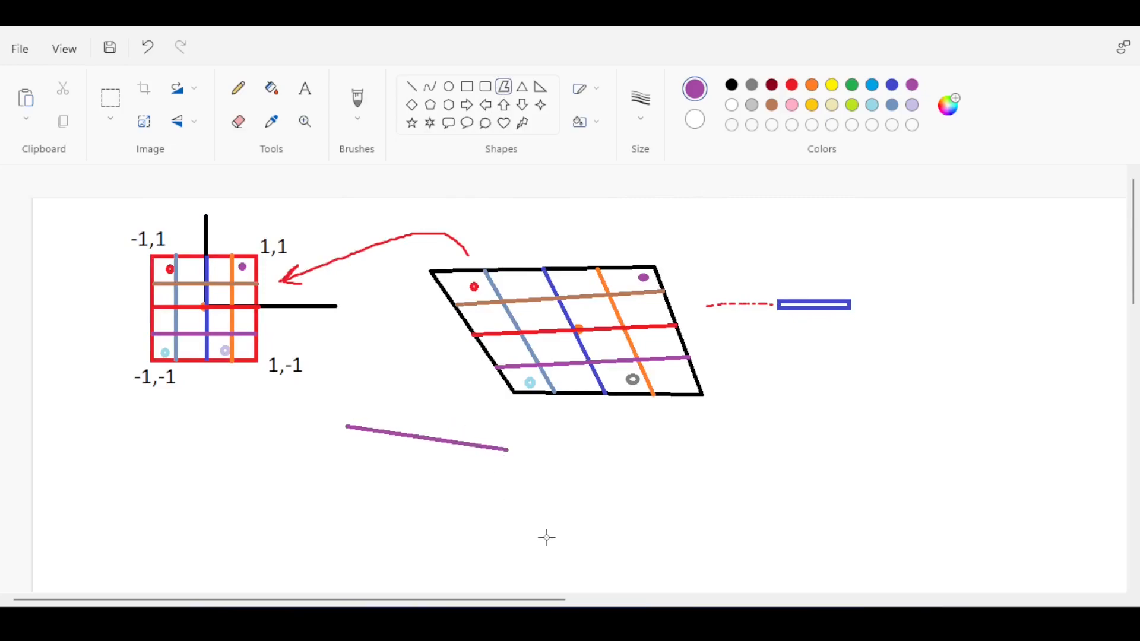
pyautogui.click(604, 547)
pyautogui.click(419, 547)
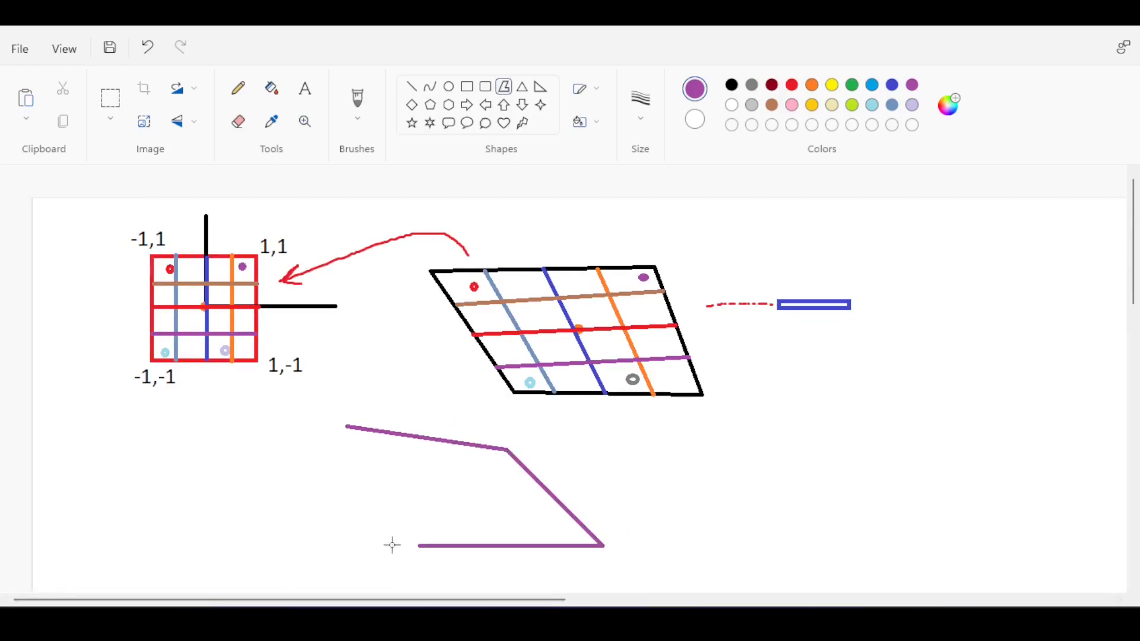
pyautogui.click(348, 427)
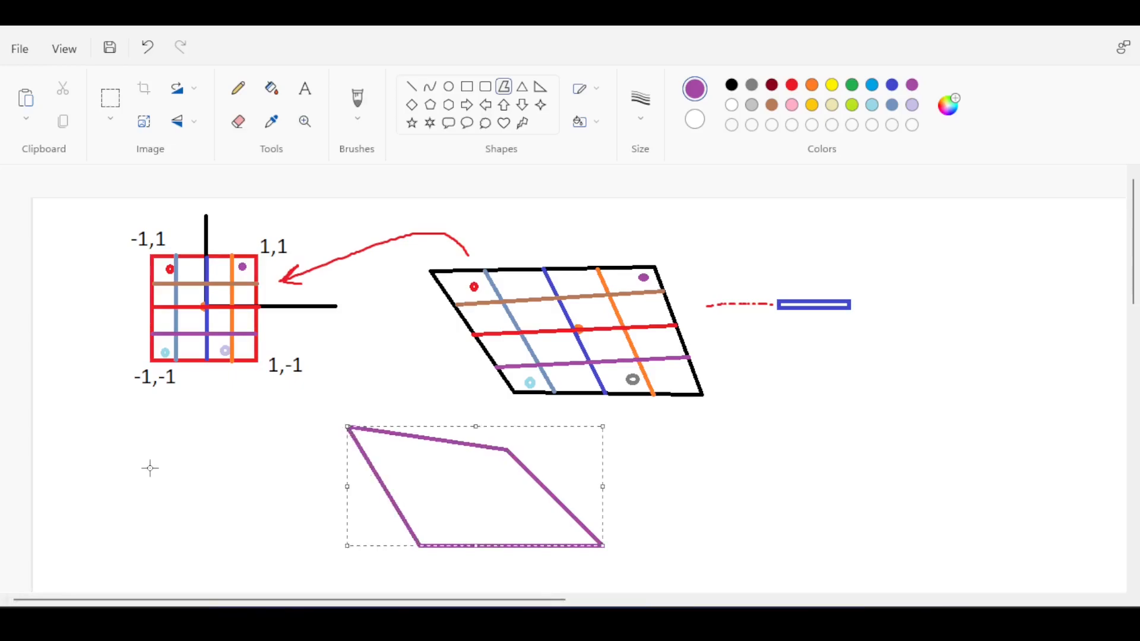
# Step: Draw a purple irregular four-sided polygon below the gridded red square
pyautogui.moveTo(148, 415); pyautogui.dragTo(64, 537)
pyautogui.click(311, 578)
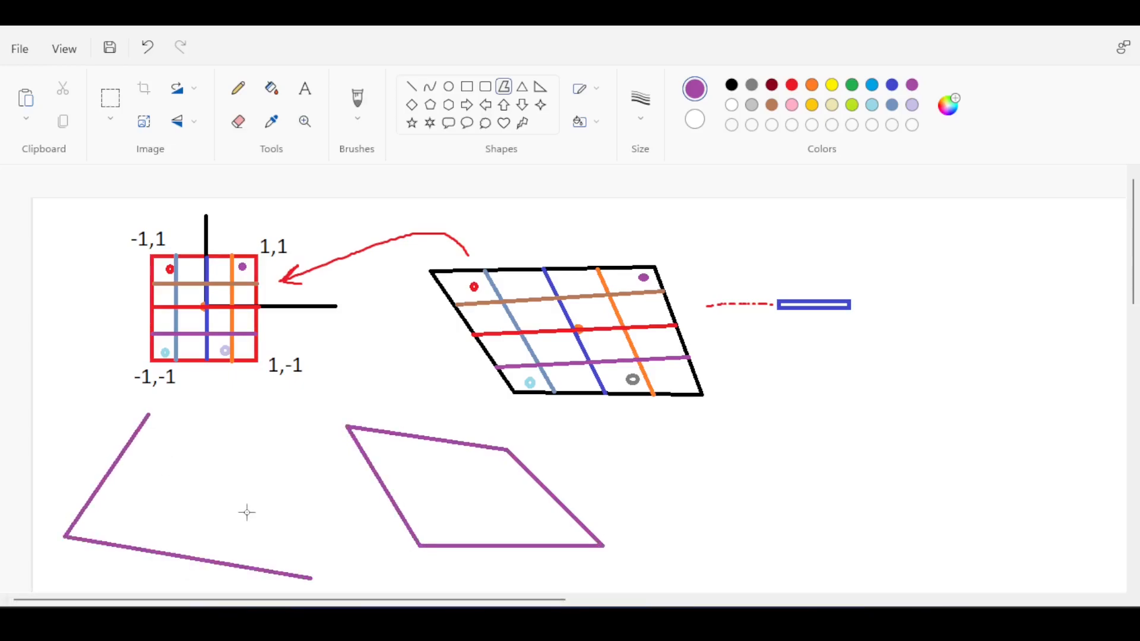
pyautogui.click(230, 482)
pyautogui.click(149, 416)
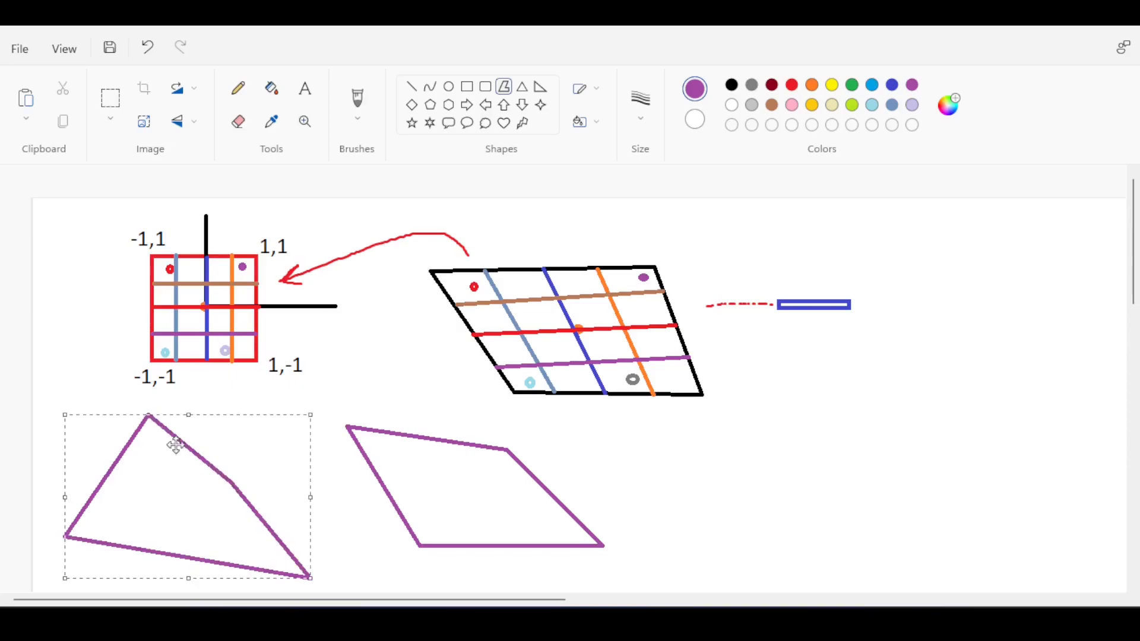
# Step: Draw a small self-crossing purple polygon below the blue rectangle, beside the other purple shapes
pyautogui.click(653, 440)
pyautogui.moveTo(701, 436); pyautogui.dragTo(773, 423)
pyautogui.click(749, 486)
pyautogui.click(794, 516)
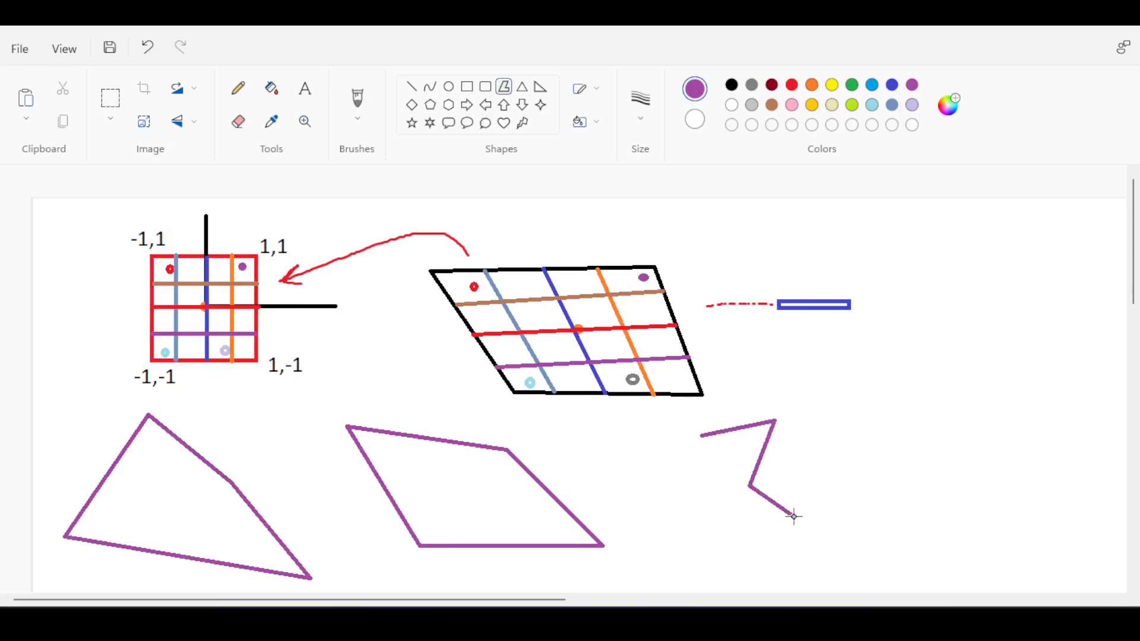
pyautogui.click(701, 436)
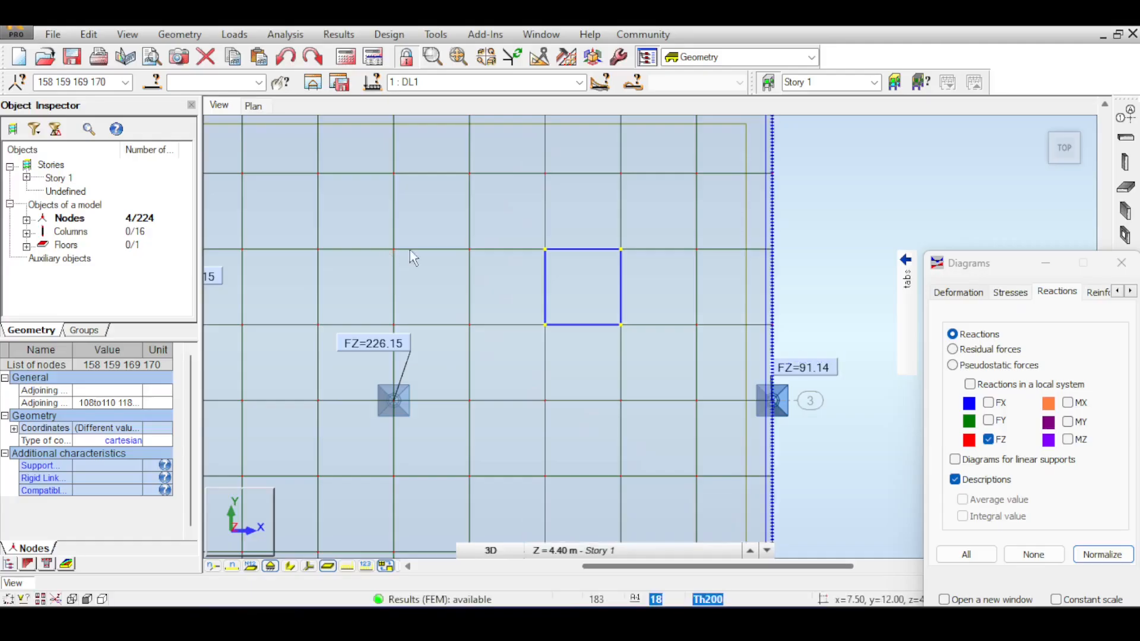
# Step: Switch to Robot Structural Analysis, clear the node selection and examine the square mesh elements across the slab
pyautogui.scroll(-5, 527, 309)
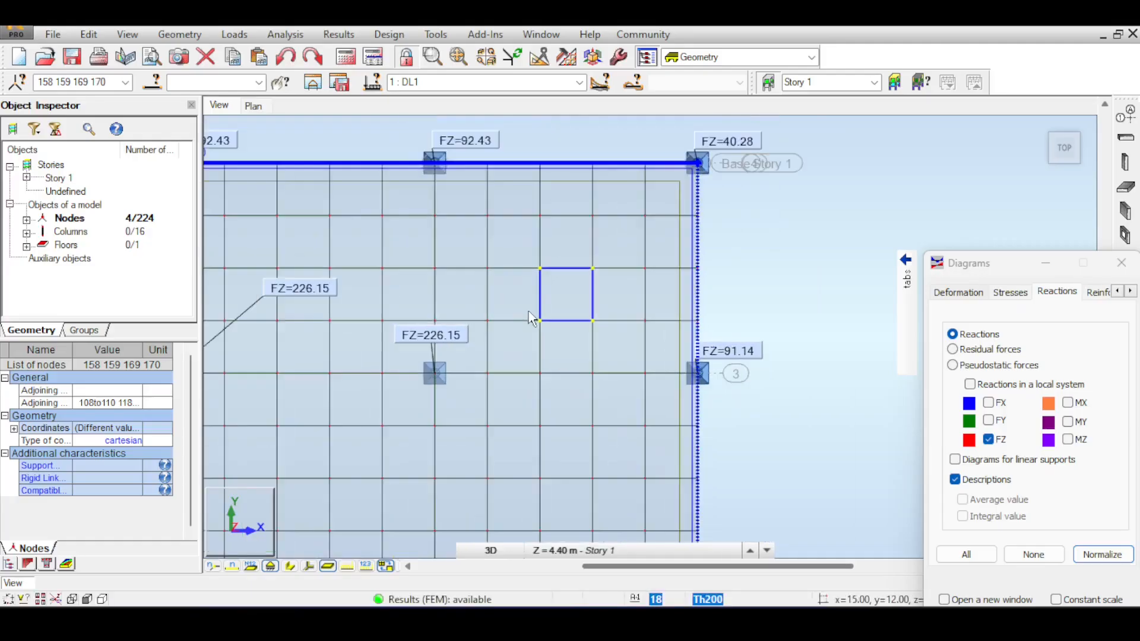
pyautogui.moveTo(477, 268); pyautogui.dragTo(602, 261, button='middle')
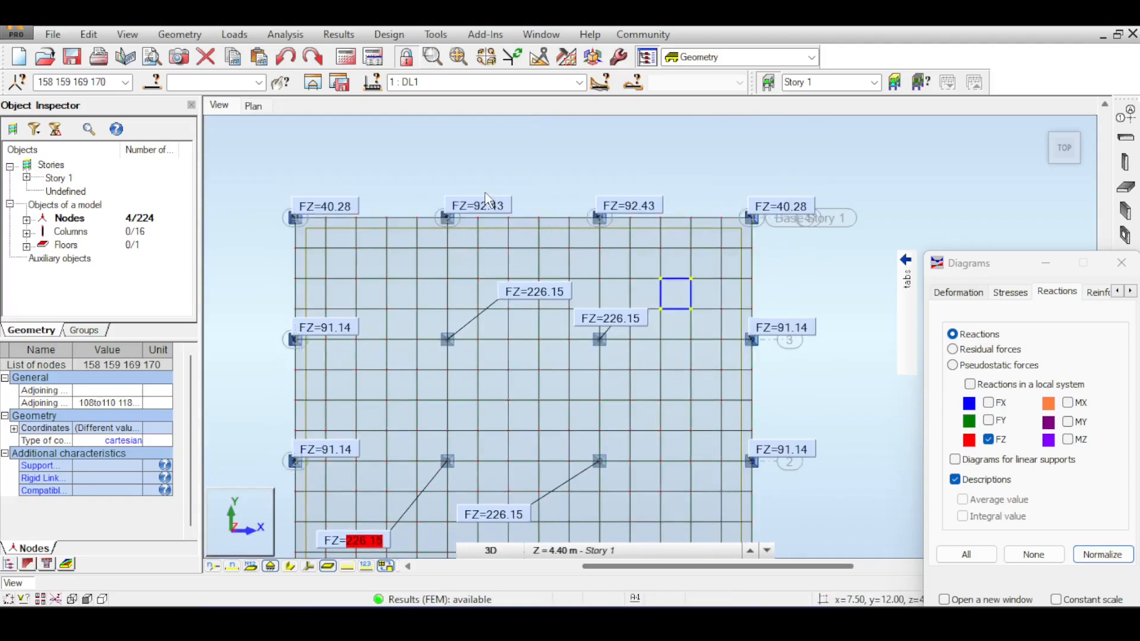
pyautogui.scroll(5, 642, 277)
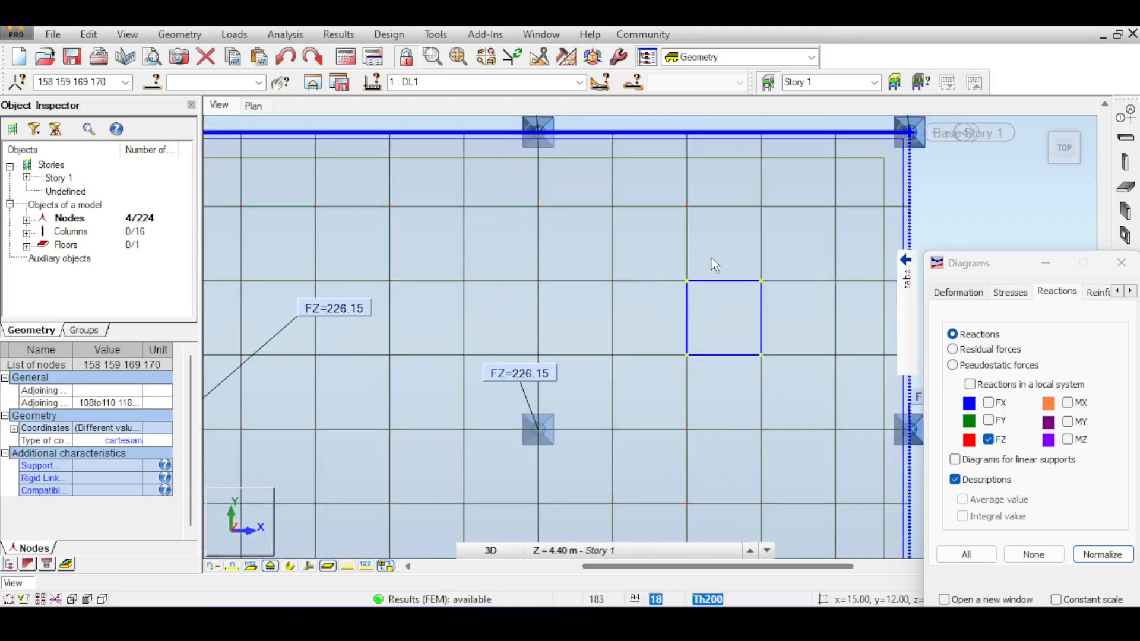
pyautogui.moveTo(711, 258); pyautogui.dragTo(496, 272, button='middle')
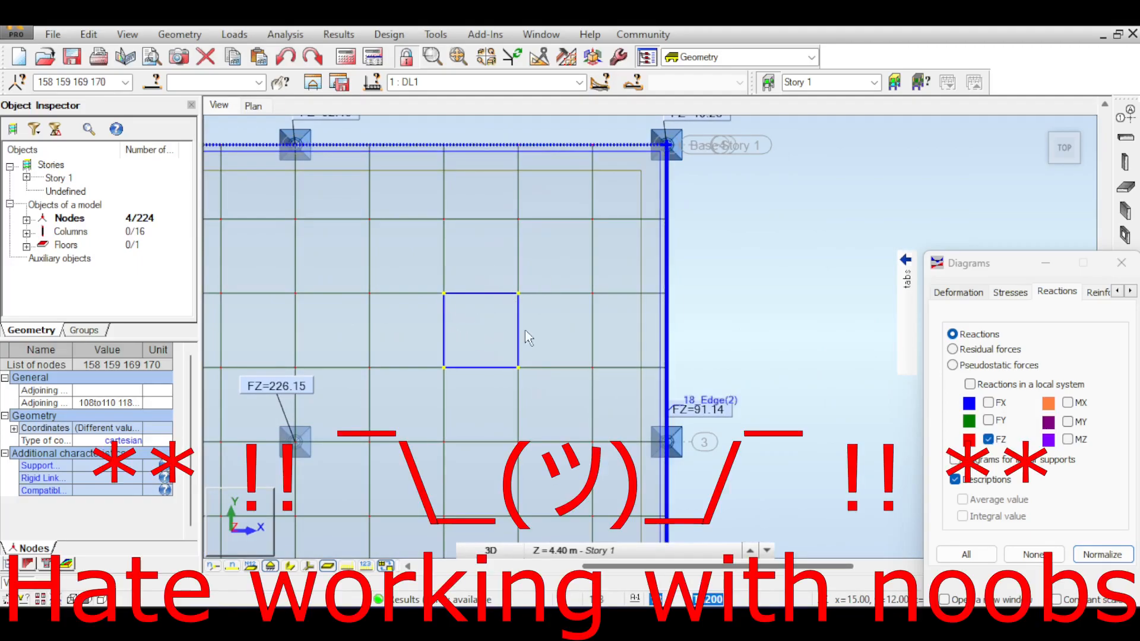
pyautogui.click(704, 242)
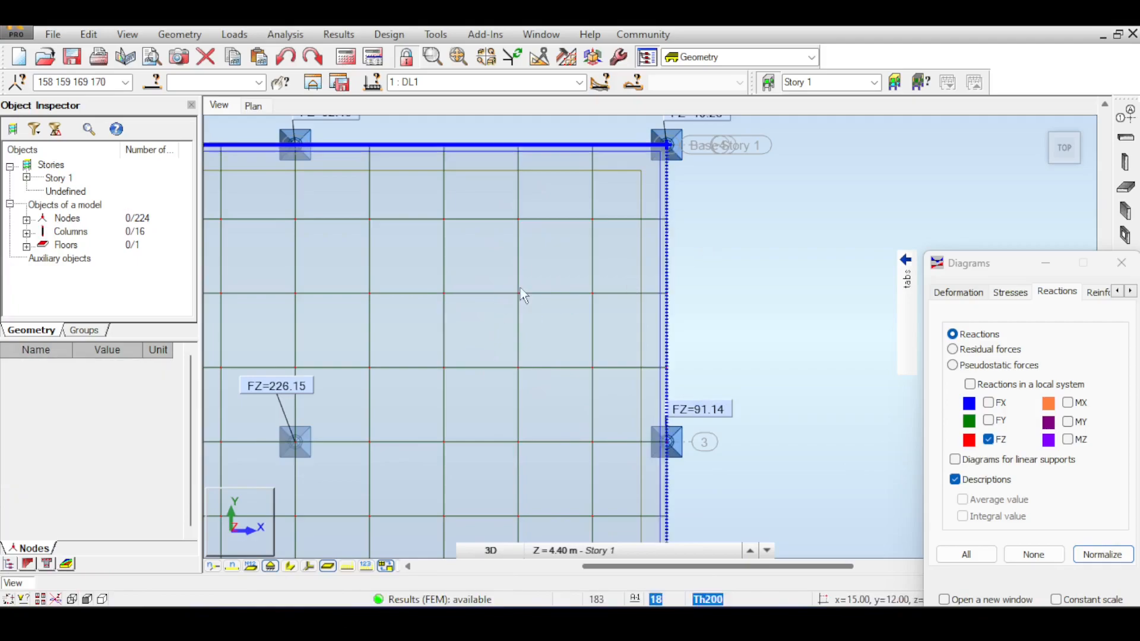
pyautogui.moveTo(423, 277); pyautogui.dragTo(530, 386)
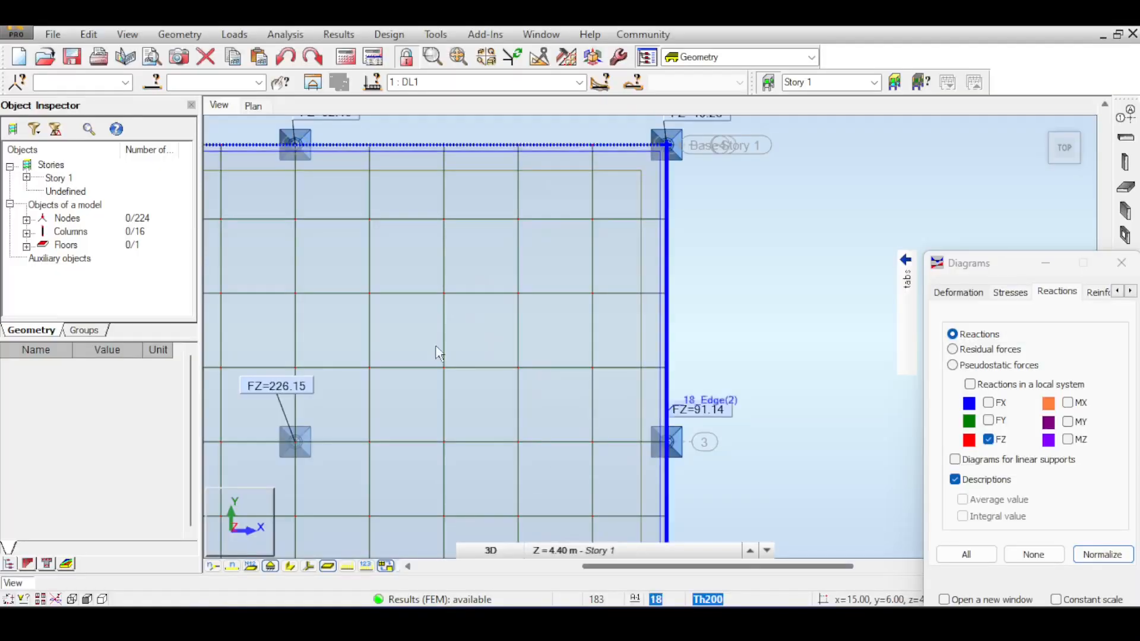
pyautogui.scroll(-3, 422, 335)
pyautogui.scroll(-3, 426, 343)
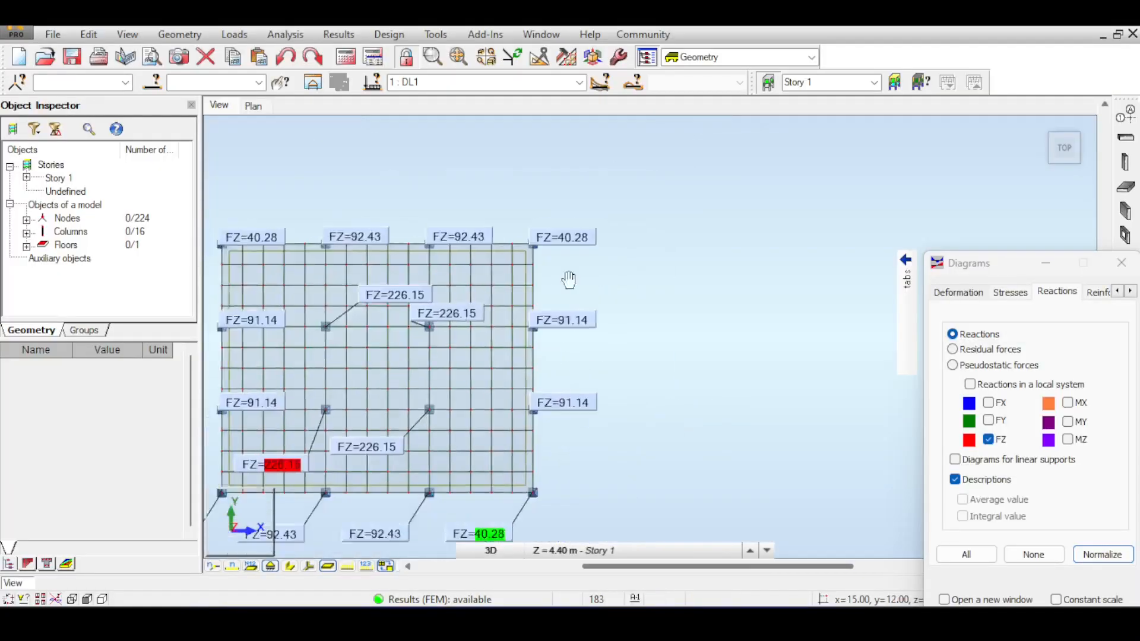
pyautogui.scroll(3, 417, 297)
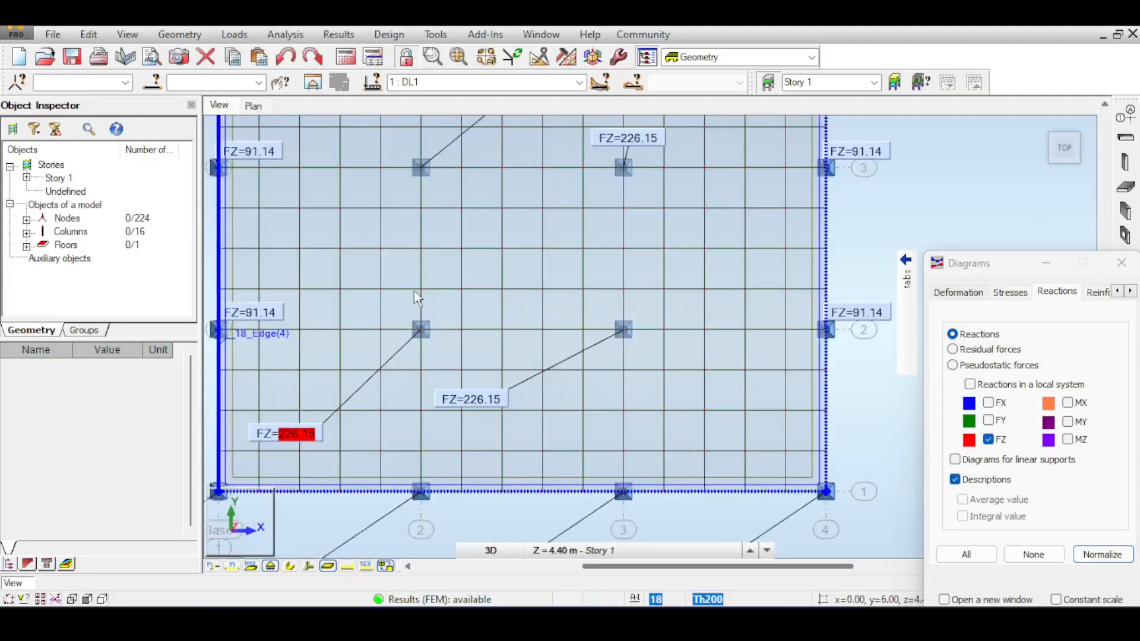
pyautogui.scroll(-2, 444, 305)
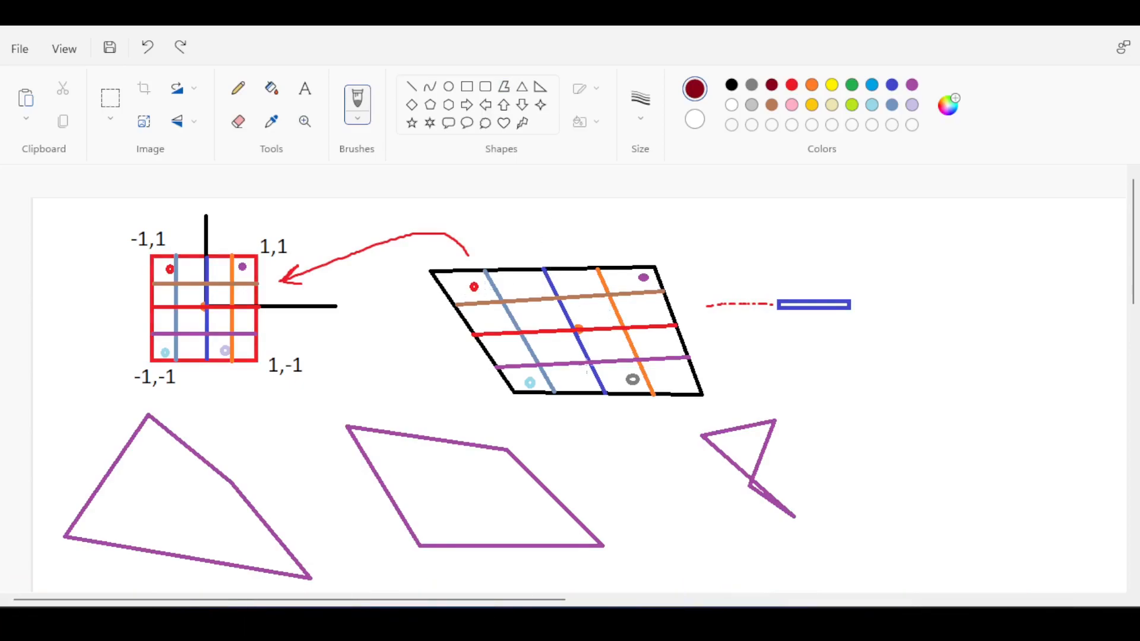
# Step: Switch back to Paint, draw a long dark red rectangle below the purple shapes and brush a curved arrow from it to the gridded square
pyautogui.click(412, 87)
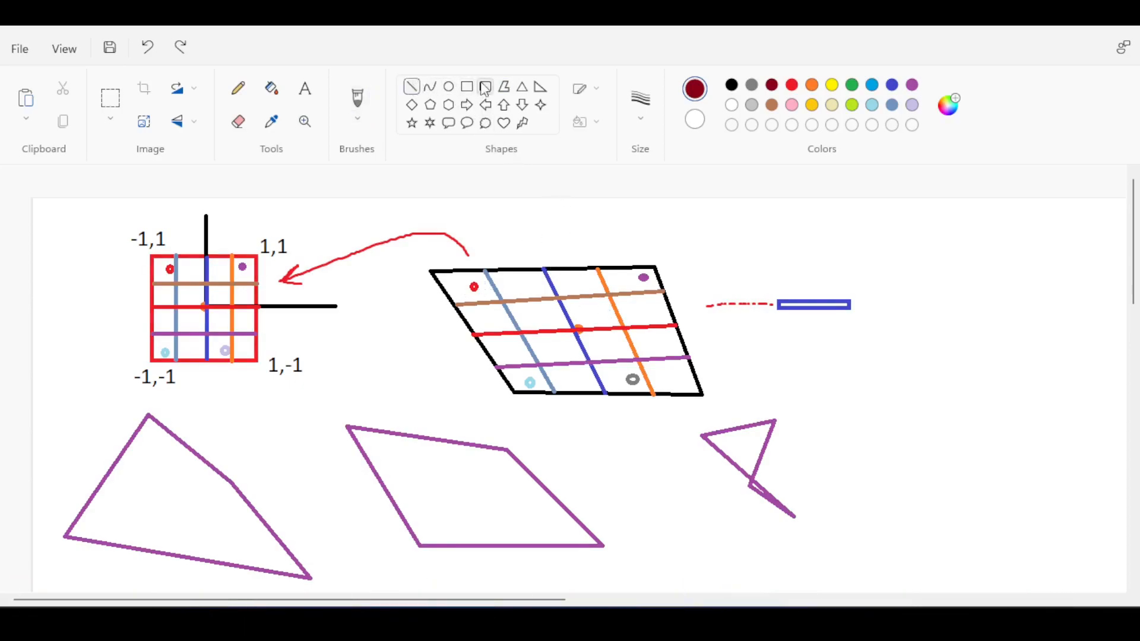
pyautogui.click(467, 87)
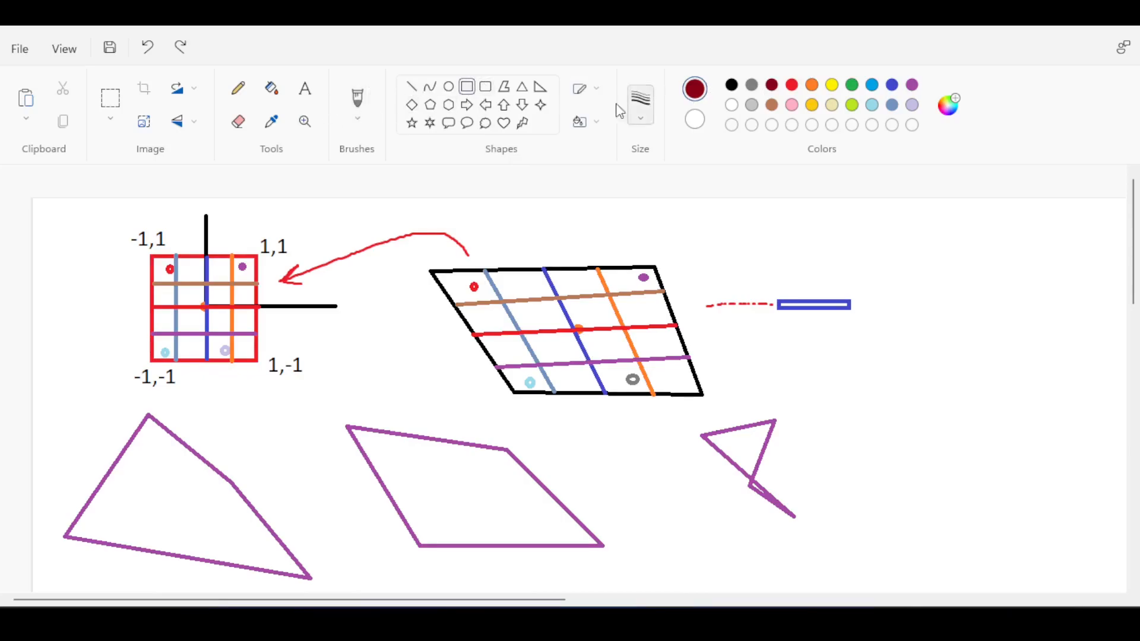
pyautogui.scroll(-3, 611, 445)
pyautogui.moveTo(538, 485); pyautogui.dragTo(916, 518)
pyautogui.click(847, 458)
pyautogui.scroll(3, 847, 472)
pyautogui.scroll(-6, 848, 473)
pyautogui.scroll(3, 847, 473)
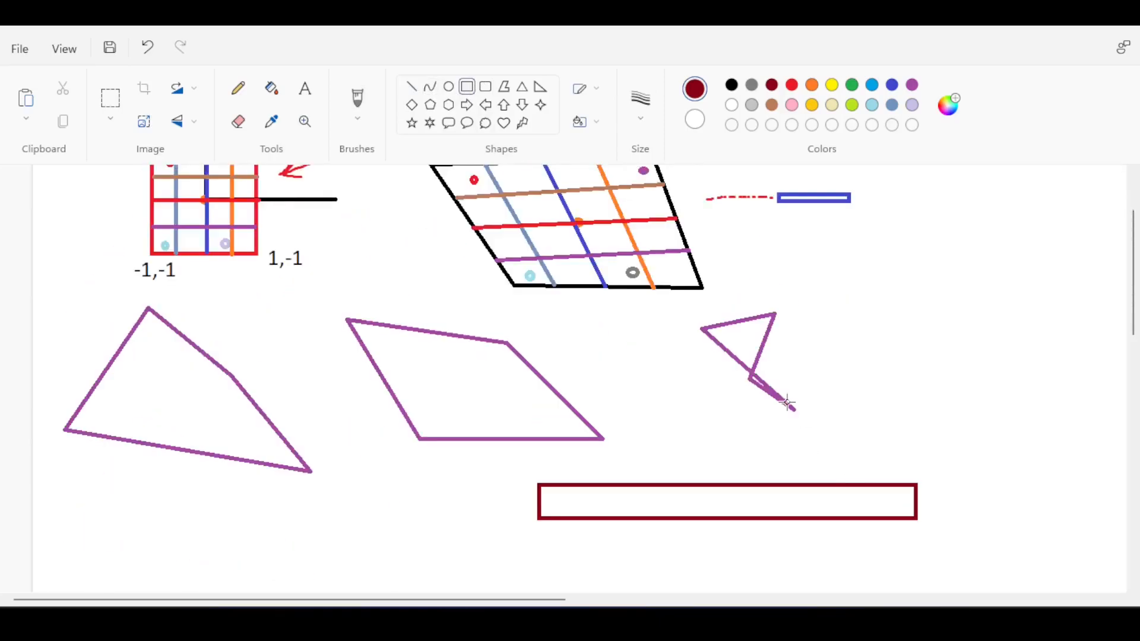
pyautogui.click(357, 100)
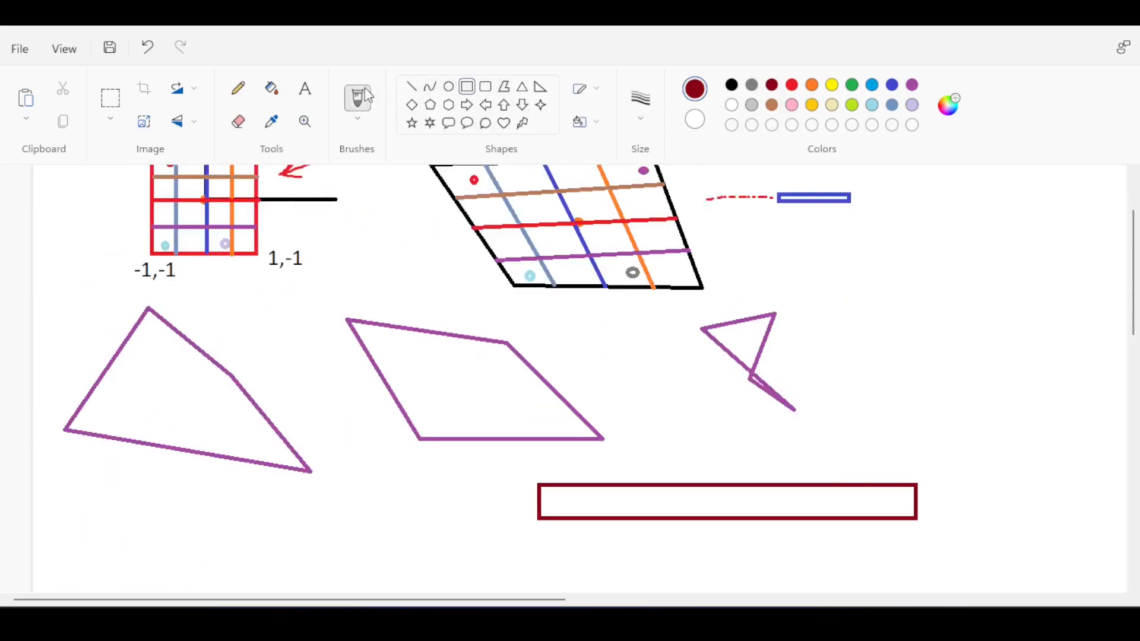
pyautogui.moveTo(697, 479)
pyautogui.mouseDown()
pyautogui.moveTo(519, 301)
pyautogui.moveTo(301, 235)
pyautogui.moveTo(266, 239)
pyautogui.mouseUp()
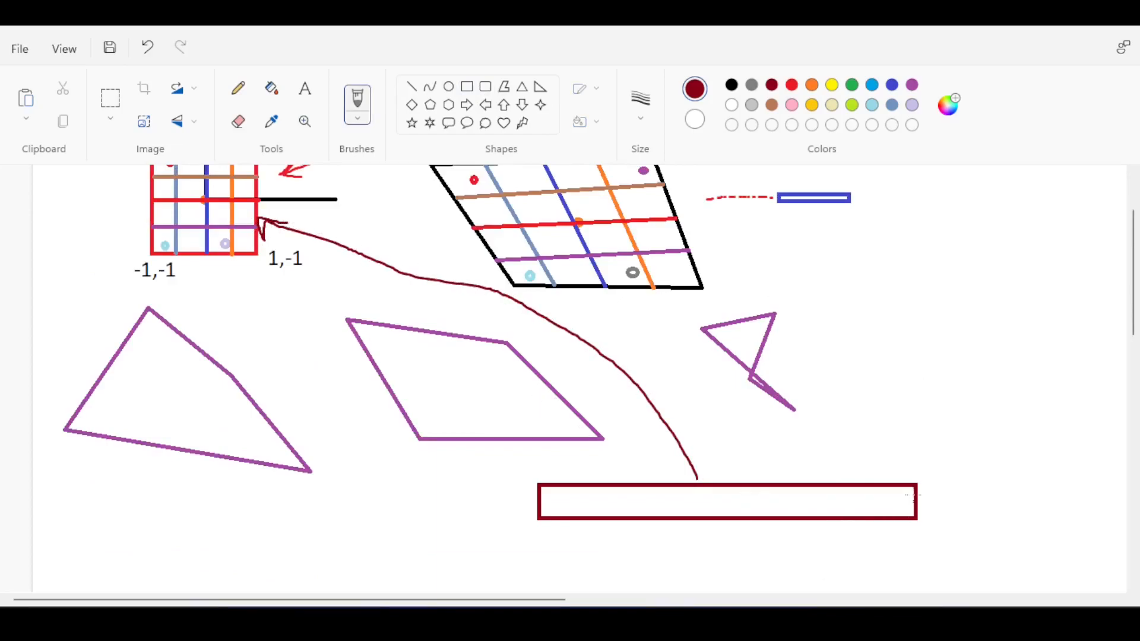
# Step: Try dark red brush loops around the long rectangle's right end and along its upper edge, and undo both
pyautogui.moveTo(913, 465)
pyautogui.mouseDown()
pyautogui.moveTo(932, 541)
pyautogui.moveTo(927, 475)
pyautogui.mouseUp()
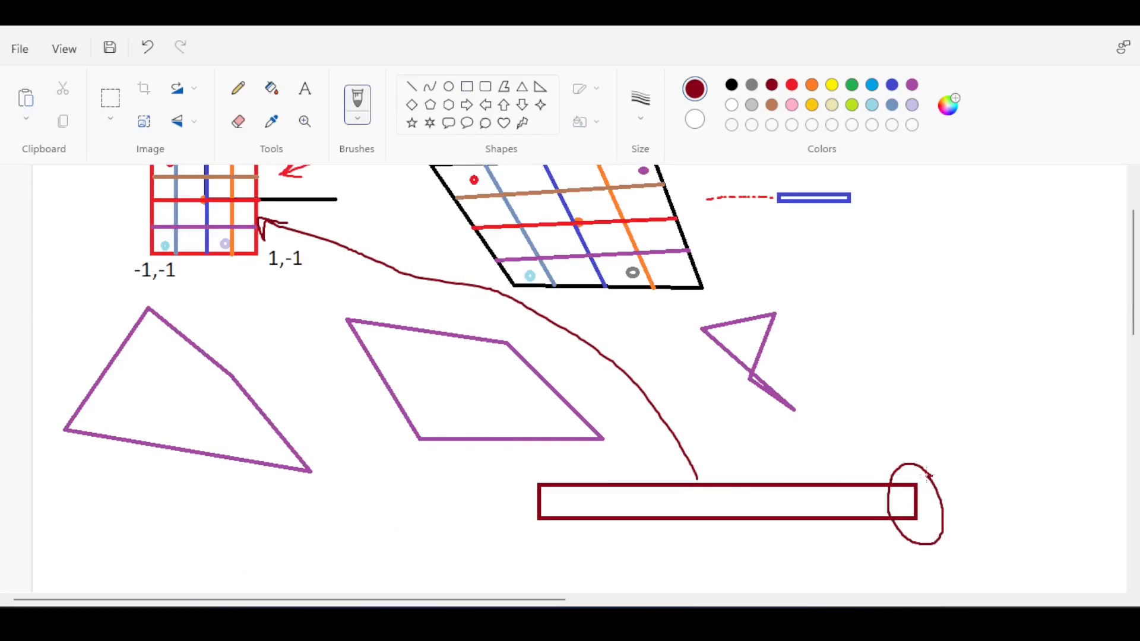
pyautogui.moveTo(844, 456)
pyautogui.mouseDown()
pyautogui.moveTo(604, 457)
pyautogui.moveTo(895, 492)
pyautogui.moveTo(872, 472)
pyautogui.mouseUp()
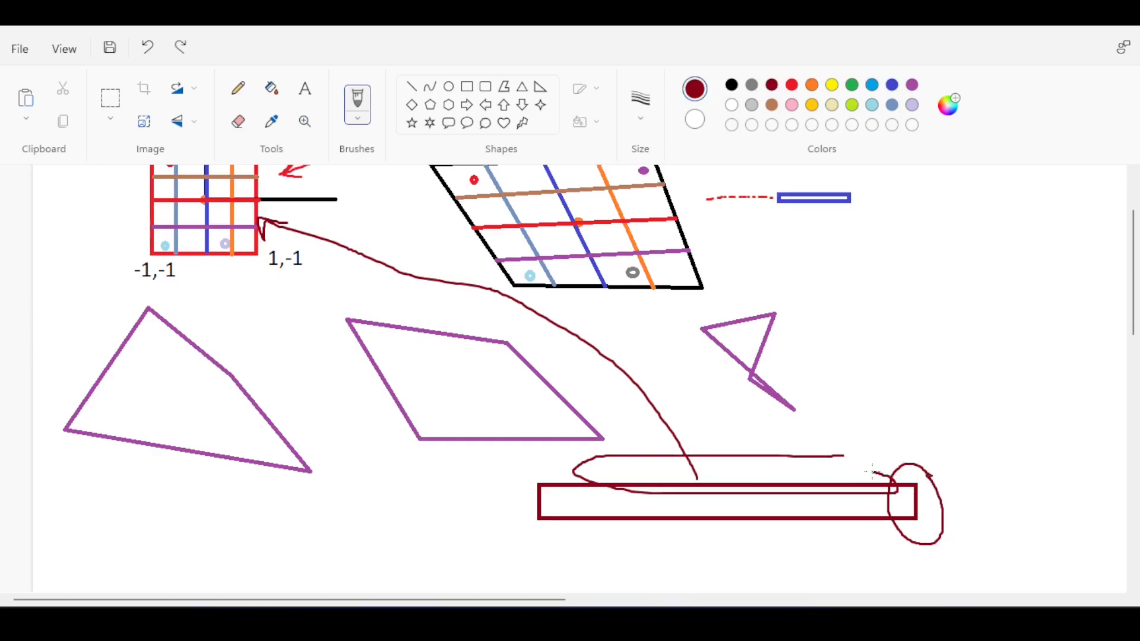
pyautogui.hotkey('ctrl', 'z')
pyautogui.hotkey('ctrl', 'z')
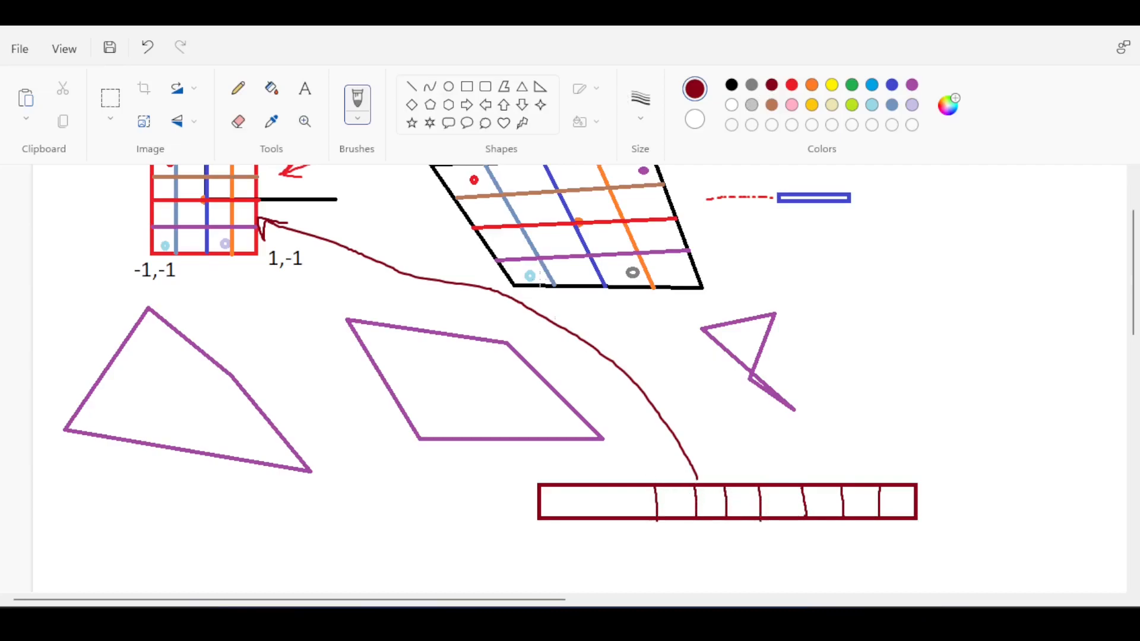
# Step: Draw a dark red right triangle beside the small self-crossing purple polygon
pyautogui.click(541, 87)
pyautogui.moveTo(835, 350); pyautogui.dragTo(929, 273)
pyautogui.click(977, 294)
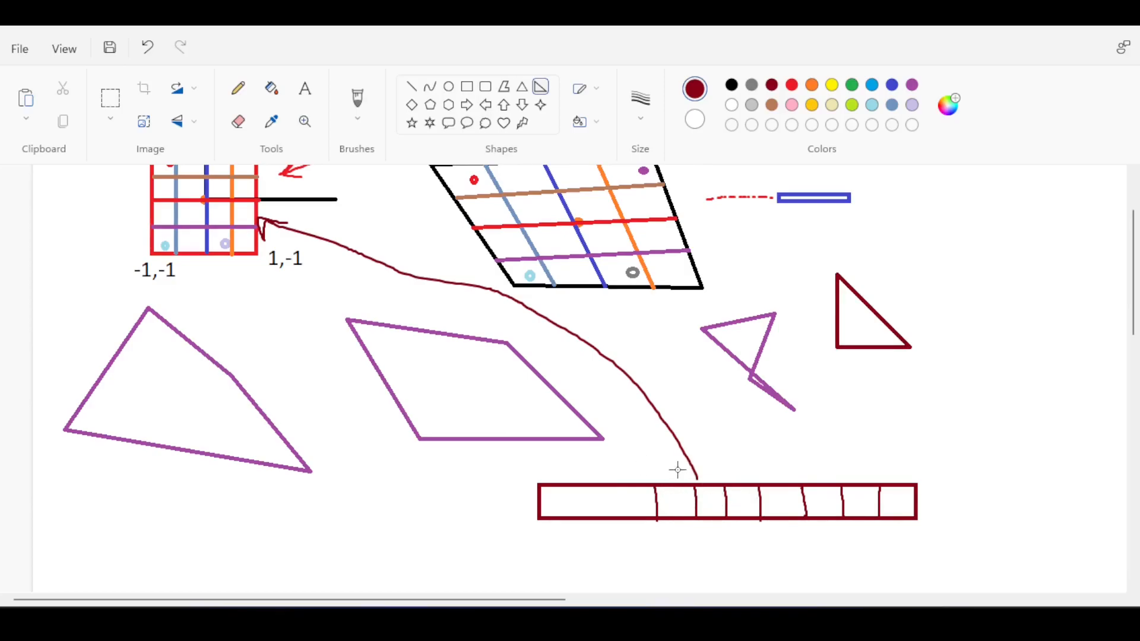
pyautogui.scroll(3, 571, 402)
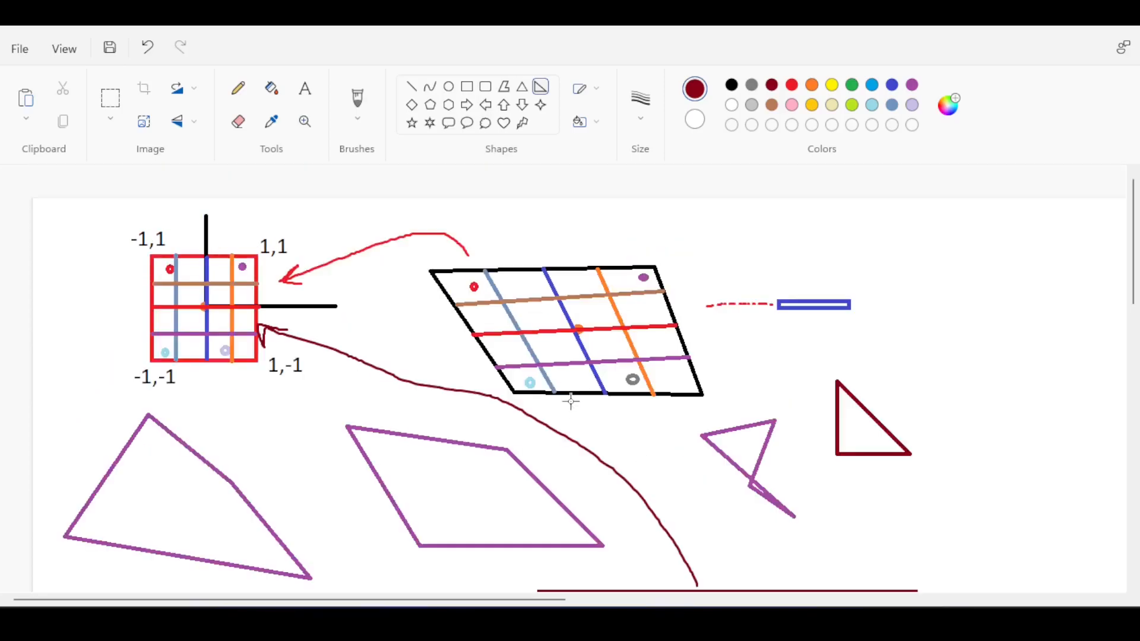
pyautogui.scroll(-3, 496, 319)
pyautogui.scroll(3, 497, 317)
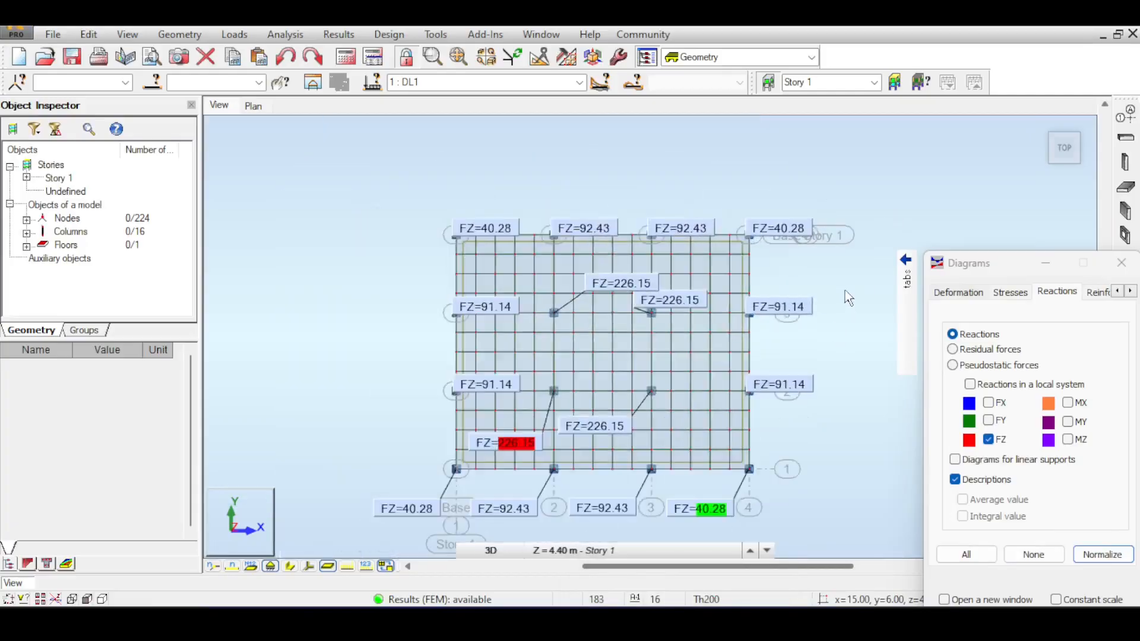
# Step: Switch to Robot Structural Analysis and display the slab's xx shear force (Q) map with no smoothing
pyautogui.click(338, 33)
pyautogui.click(345, 129)
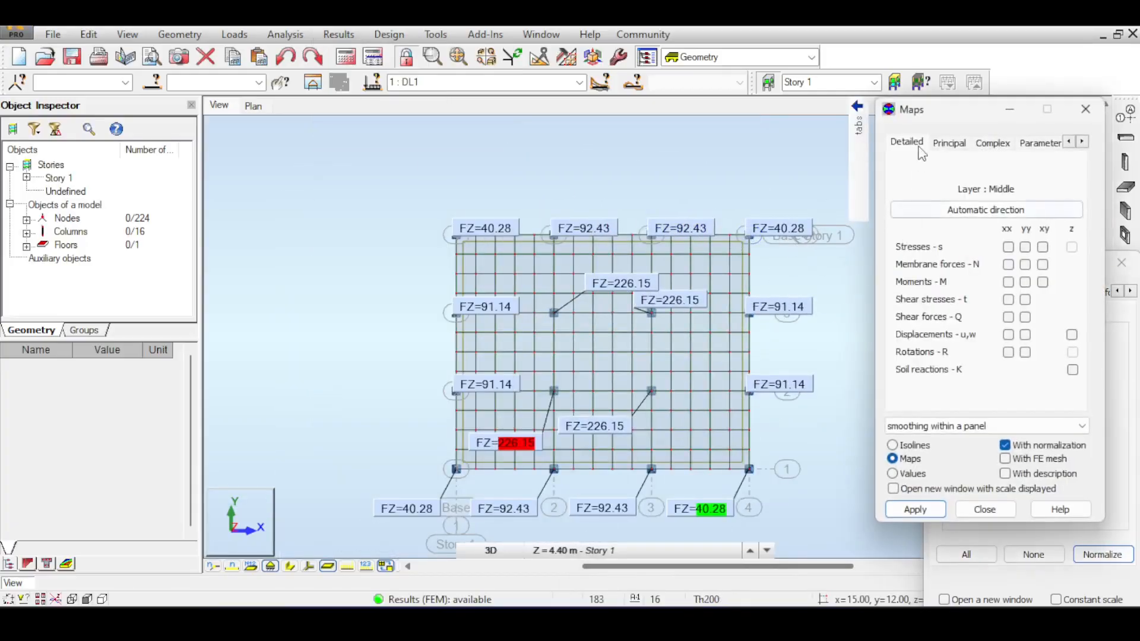
pyautogui.moveTo(950, 110); pyautogui.dragTo(852, 69)
pyautogui.click(876, 386)
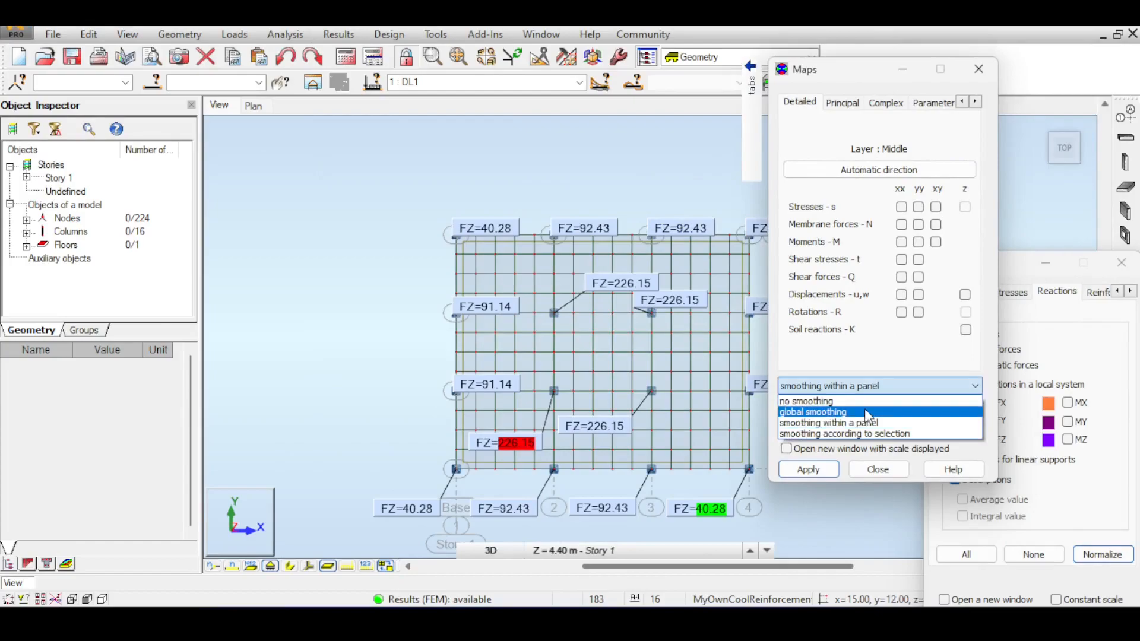
pyautogui.click(855, 399)
pyautogui.click(808, 470)
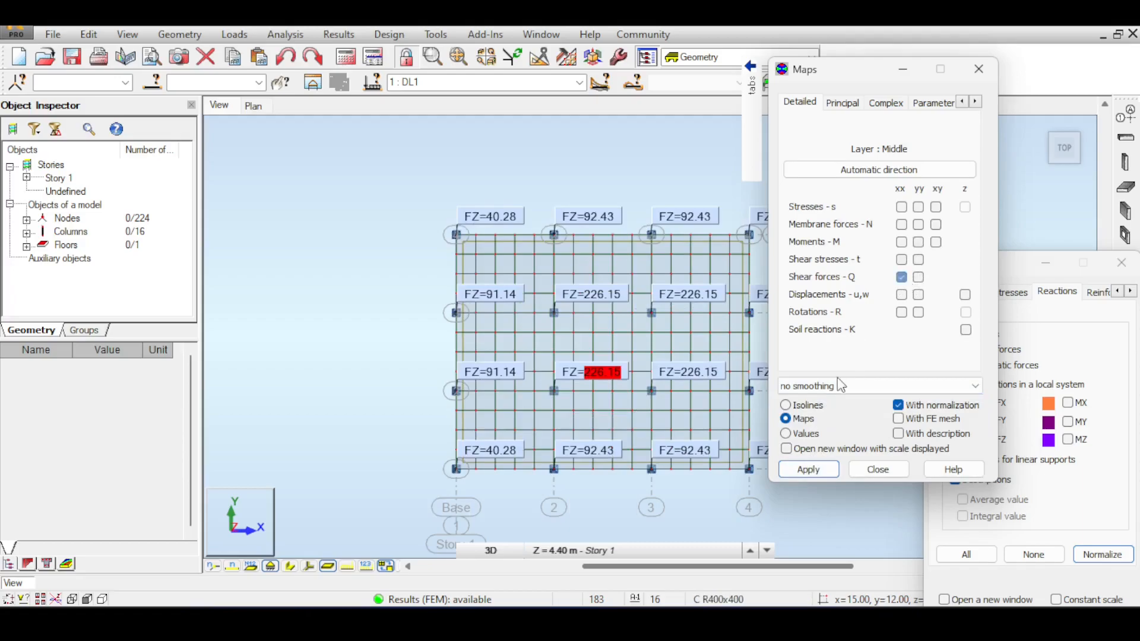
# Step: Inspect the shear map at the edge column on axis 3 and overlay the FE mesh on the map
pyautogui.scroll(6, 634, 290)
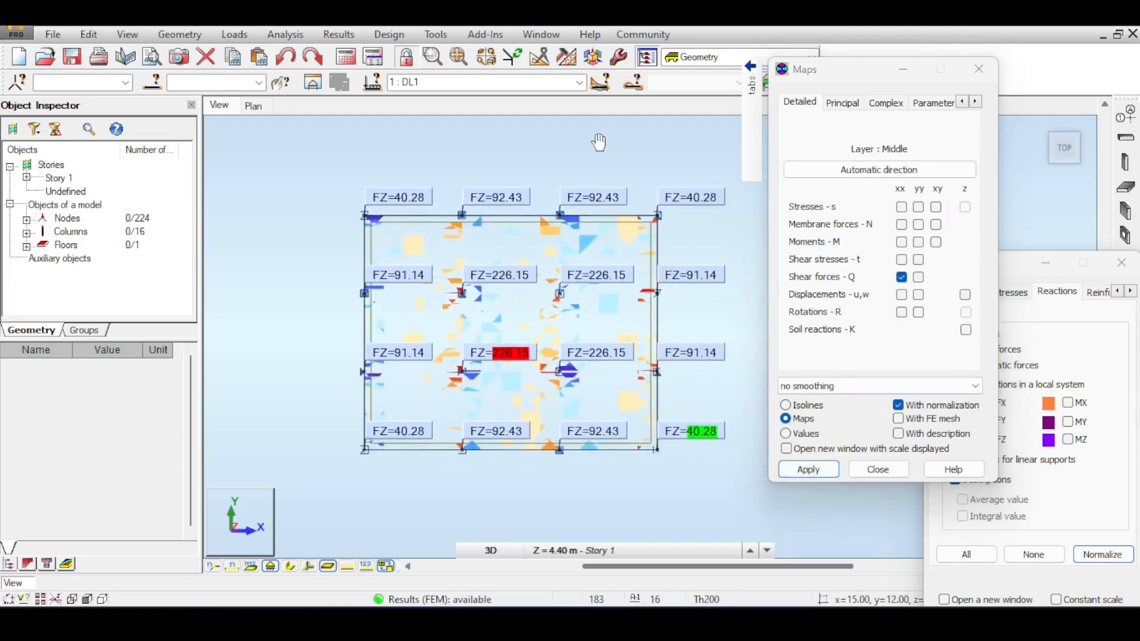
pyautogui.moveTo(561, 203); pyautogui.dragTo(699, 326)
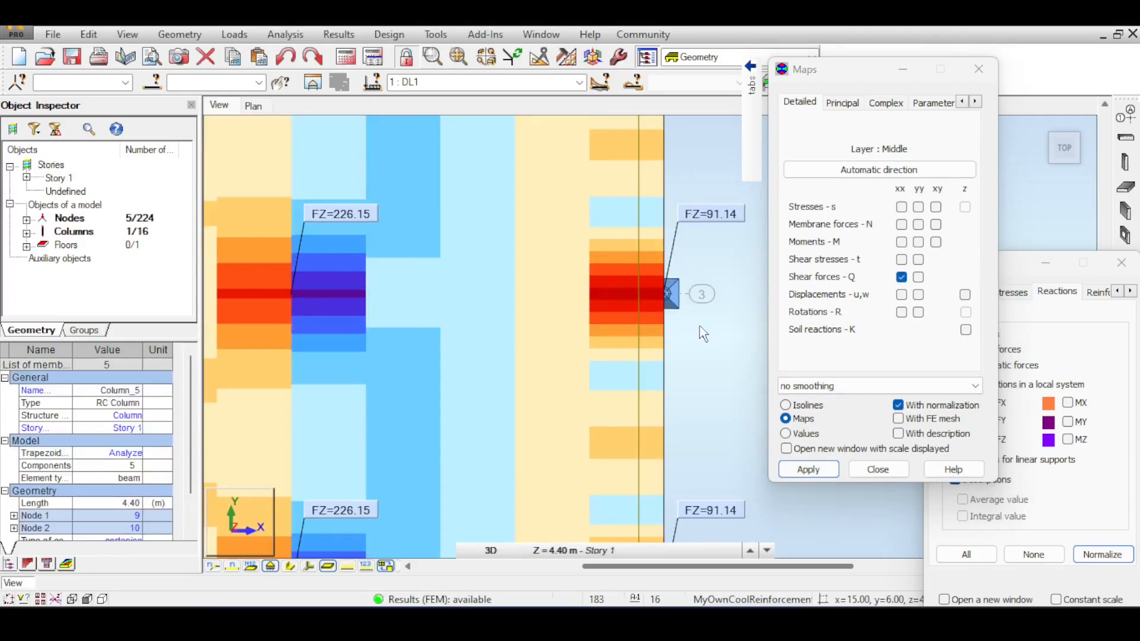
pyautogui.click(899, 419)
pyautogui.click(823, 471)
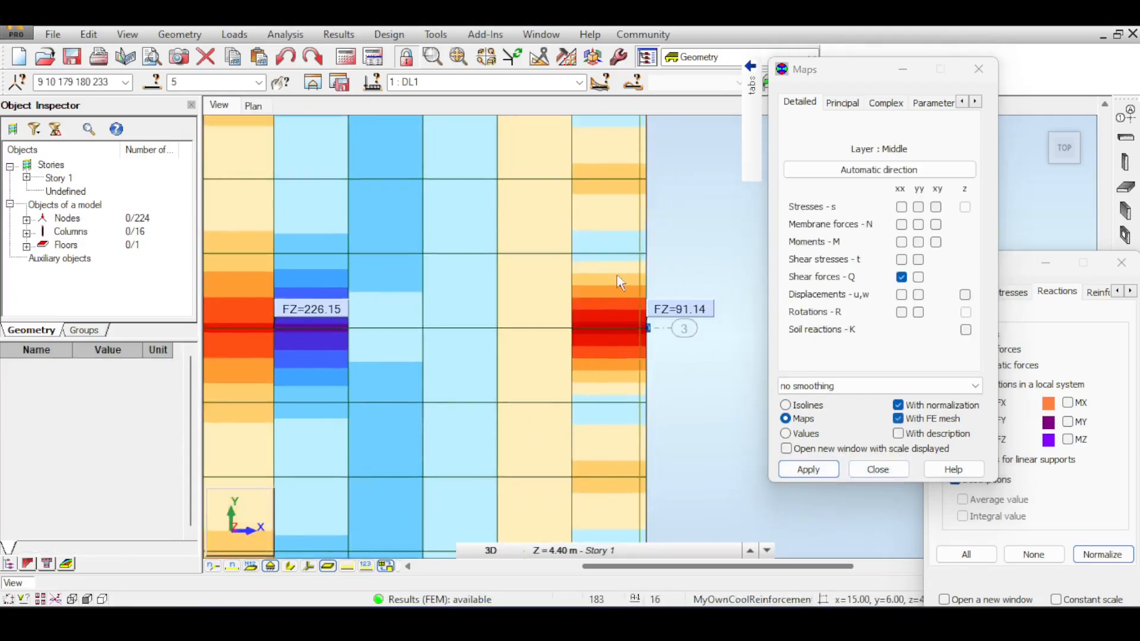
# Step: Examine the unsmoothed shear bands around the edge columns and select the column on axis 2 with its adjoining mesh element
pyautogui.scroll(4, 621, 282)
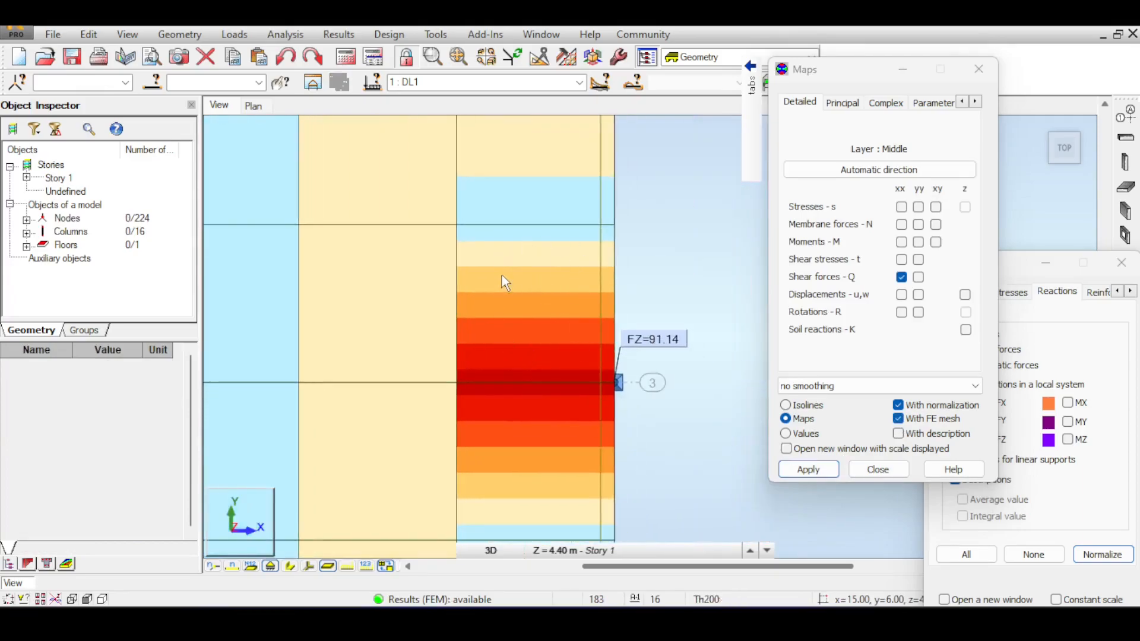
pyautogui.scroll(-4, 529, 315)
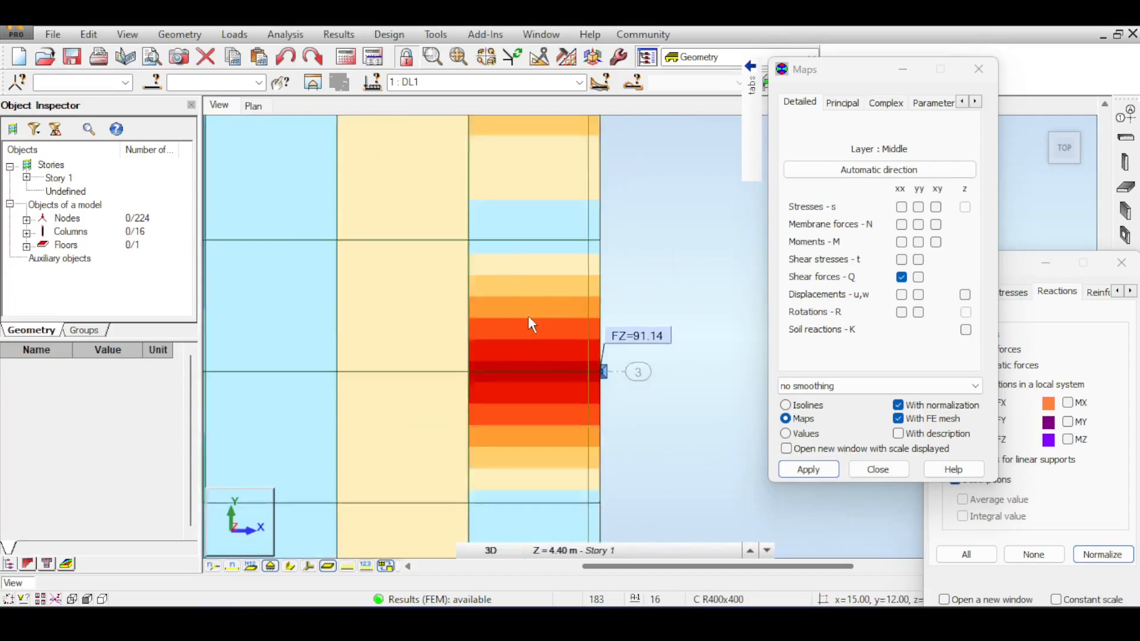
pyautogui.scroll(-3, 419, 288)
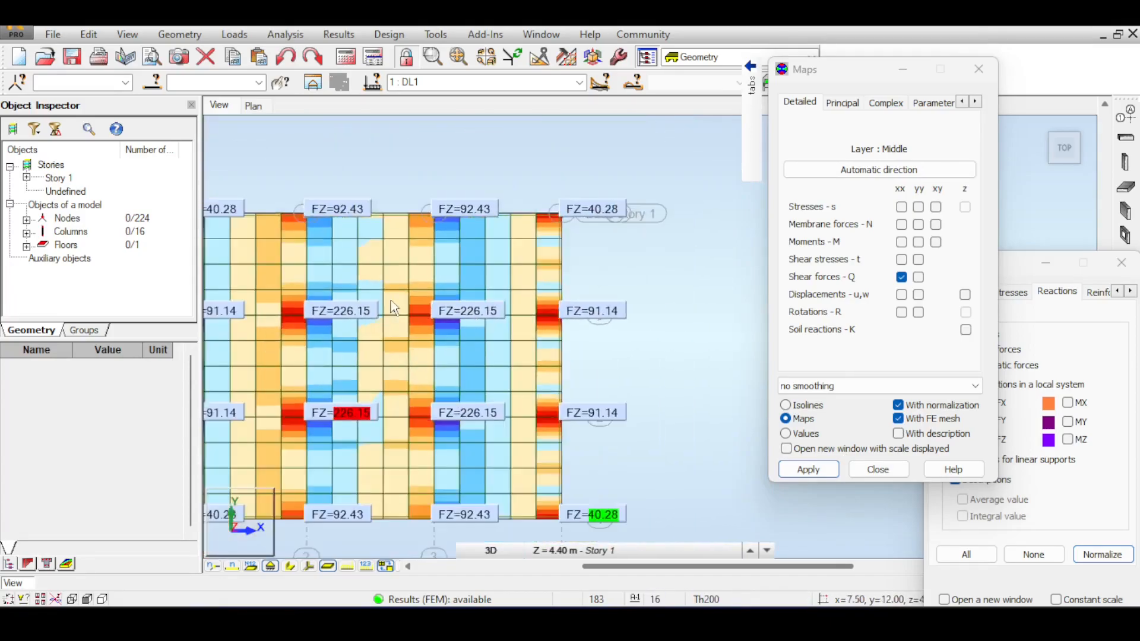
pyautogui.scroll(5, 581, 201)
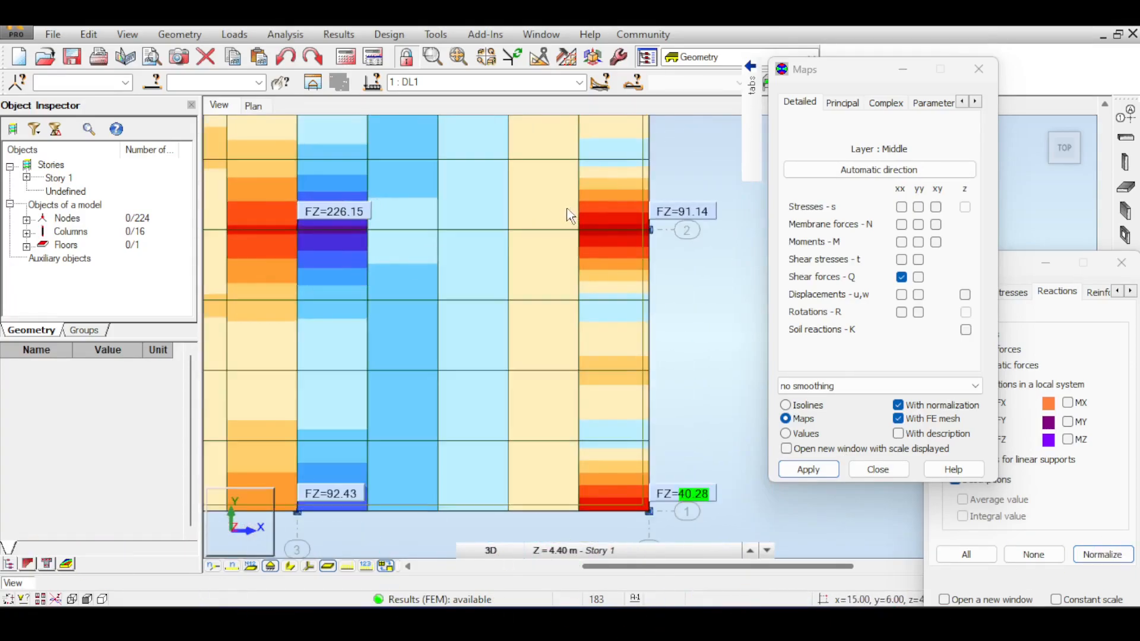
pyautogui.moveTo(555, 211); pyautogui.dragTo(683, 300)
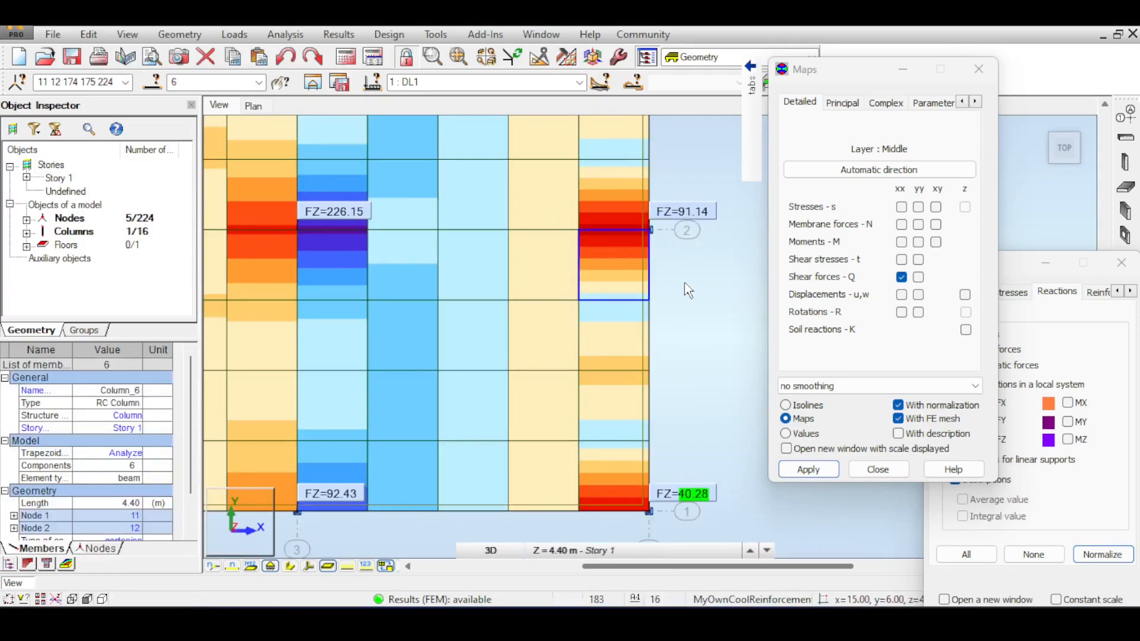
# Step: Clear the selection and examine the unsmoothed shear bands at the edge column on axis 2 and across the slab
pyautogui.press('Escape')
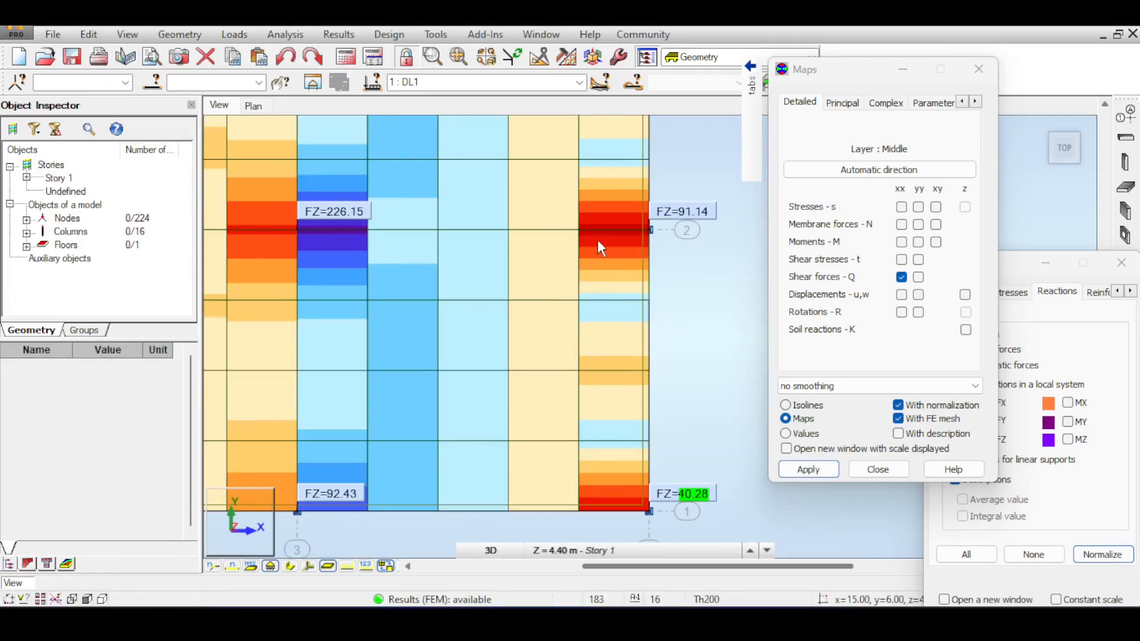
pyautogui.scroll(2, 601, 232)
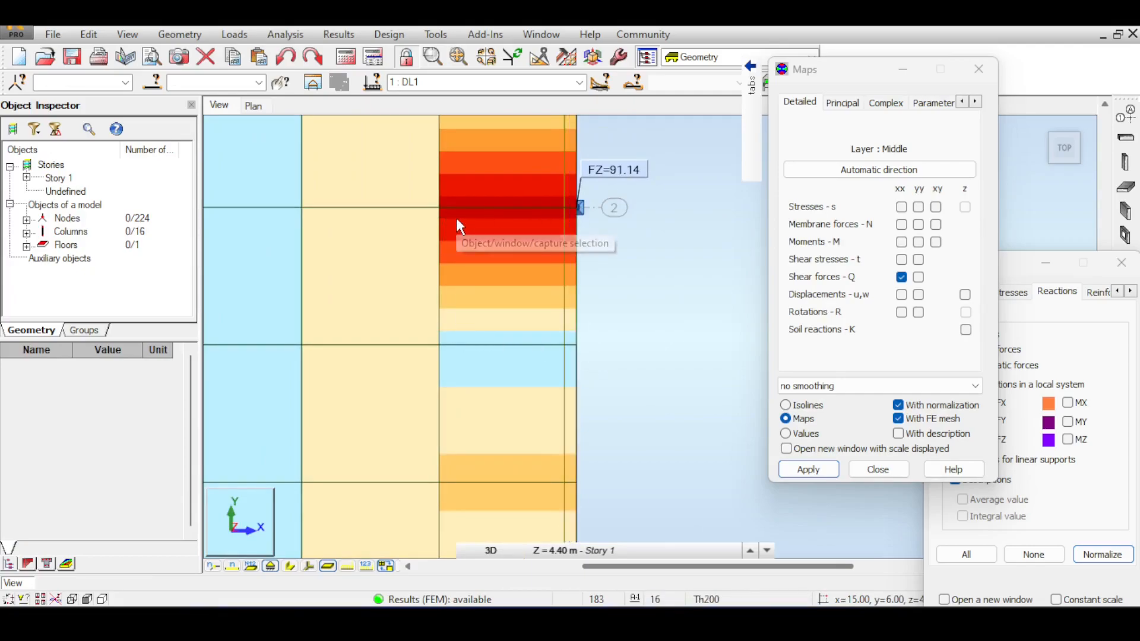
pyautogui.scroll(-5, 456, 219)
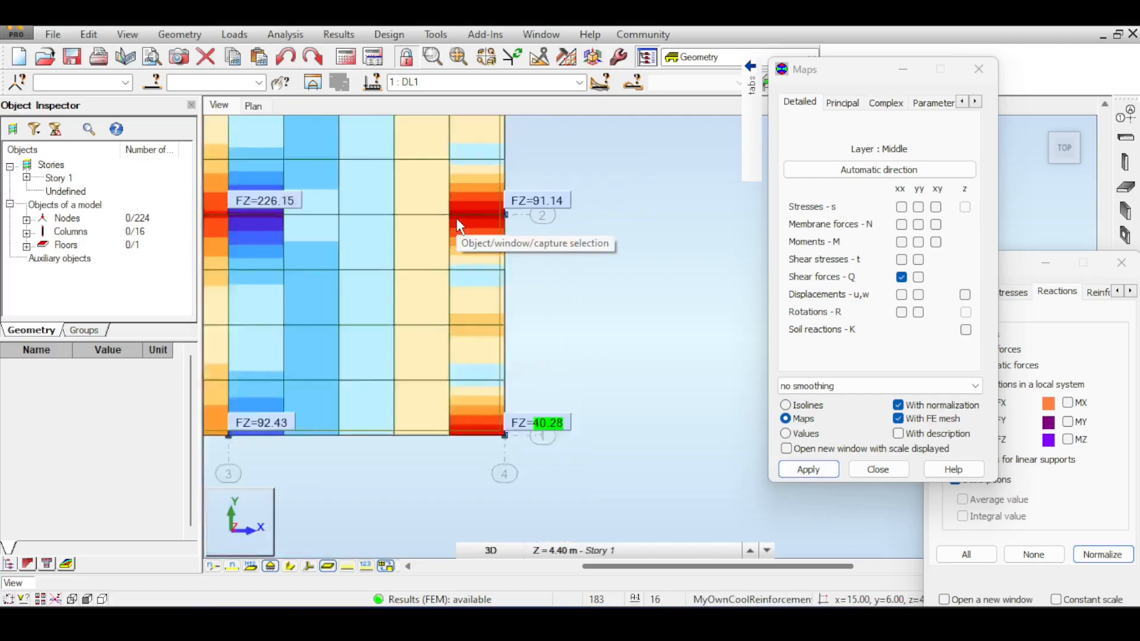
pyautogui.moveTo(602, 277); pyautogui.dragTo(641, 282, button='middle')
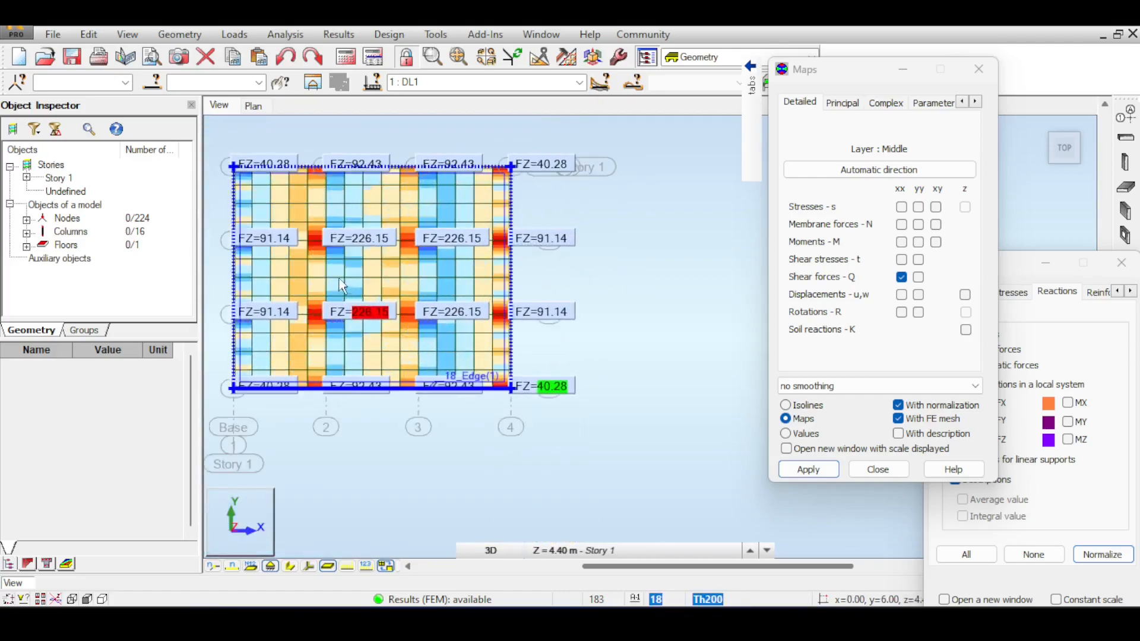
pyautogui.scroll(5, 502, 345)
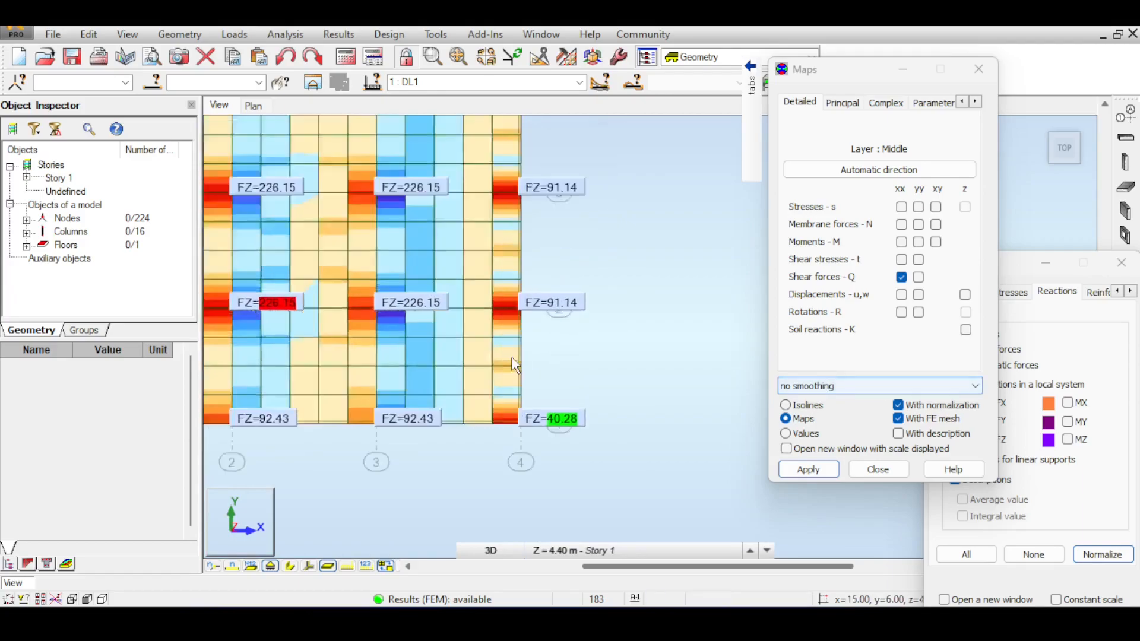
pyautogui.scroll(2, 488, 221)
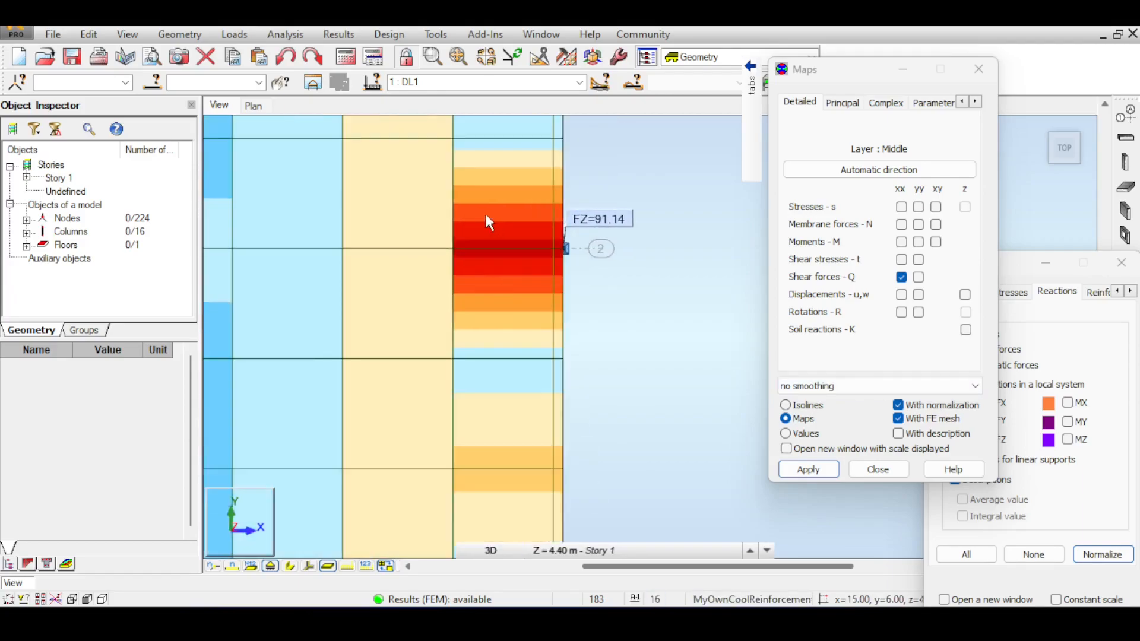
pyautogui.scroll(-2, 486, 221)
# Step: Switch the map to the slab's xx moments (M) and examine the peaks at the edge and interior columns
pyautogui.click(901, 242)
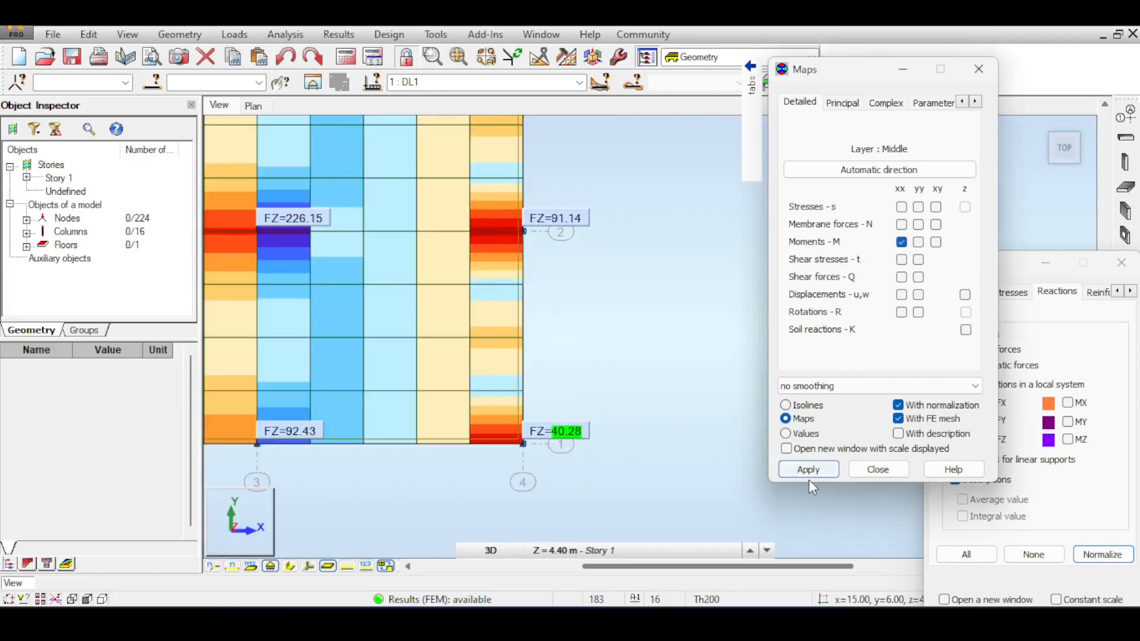
pyautogui.scroll(4, 523, 235)
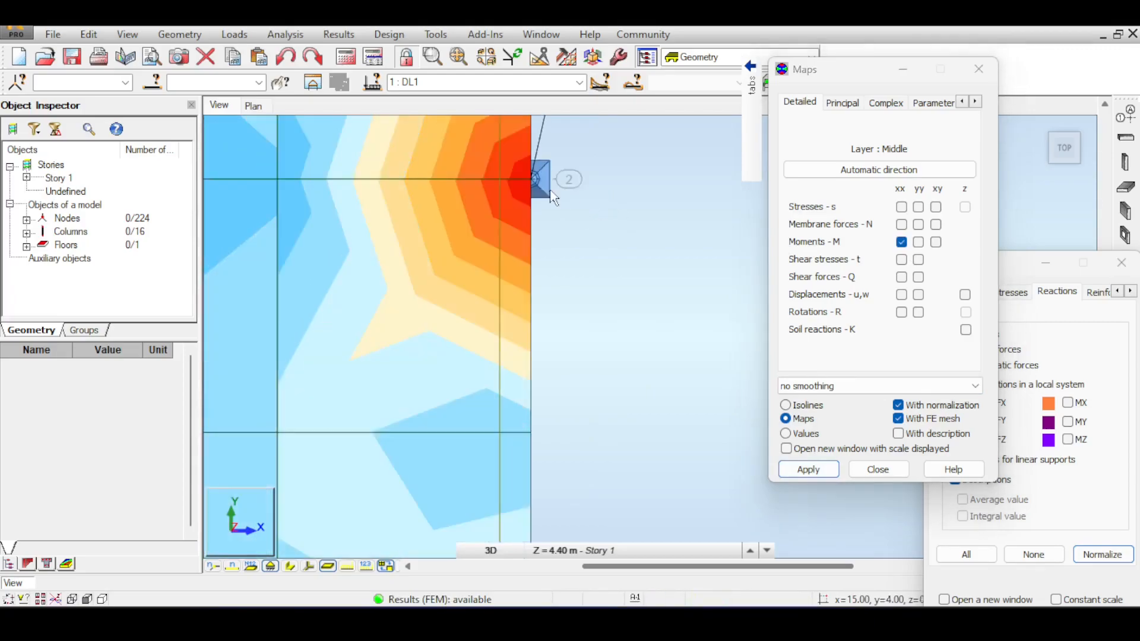
pyautogui.moveTo(501, 187); pyautogui.dragTo(513, 187, button='middle')
pyautogui.scroll(-5, 628, 242)
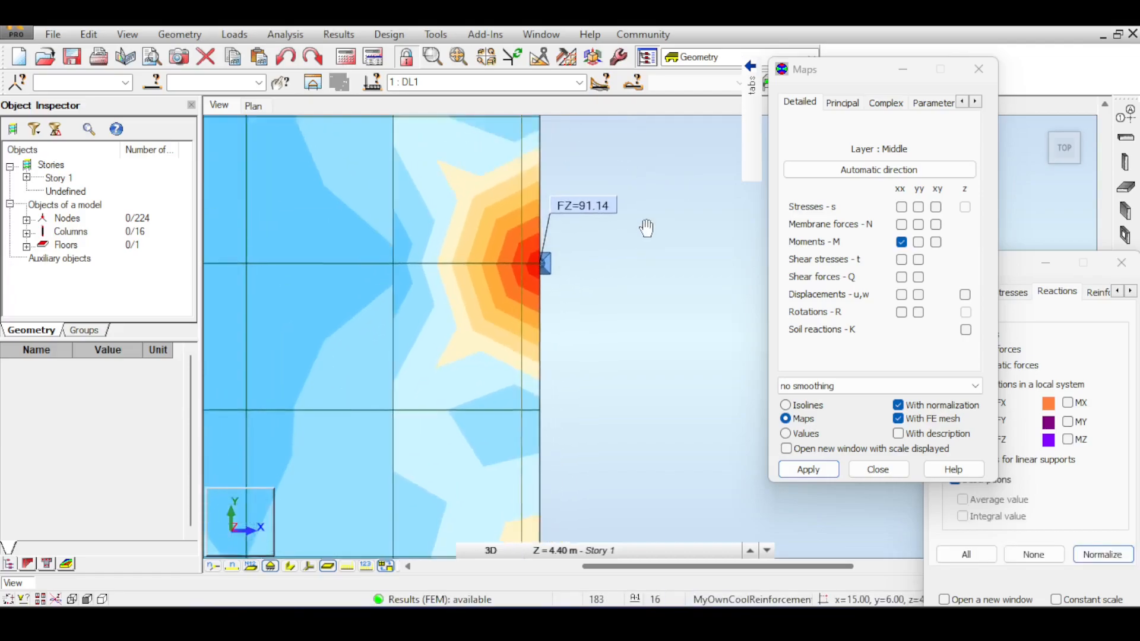
pyautogui.scroll(-4, 647, 236)
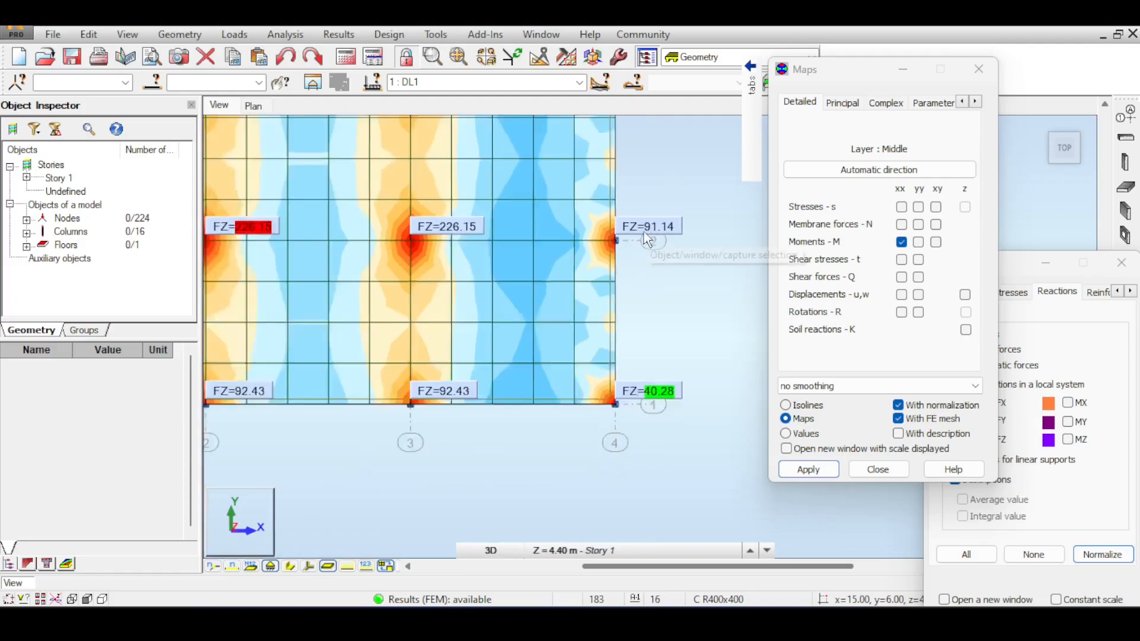
pyautogui.scroll(-3, 681, 318)
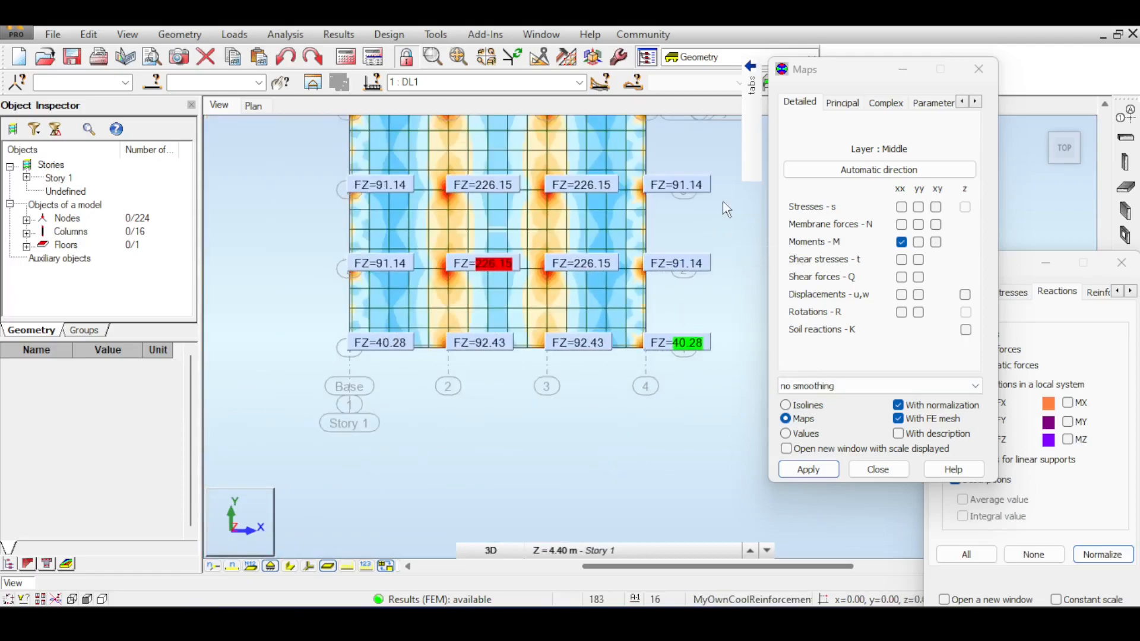
pyautogui.scroll(6, 535, 268)
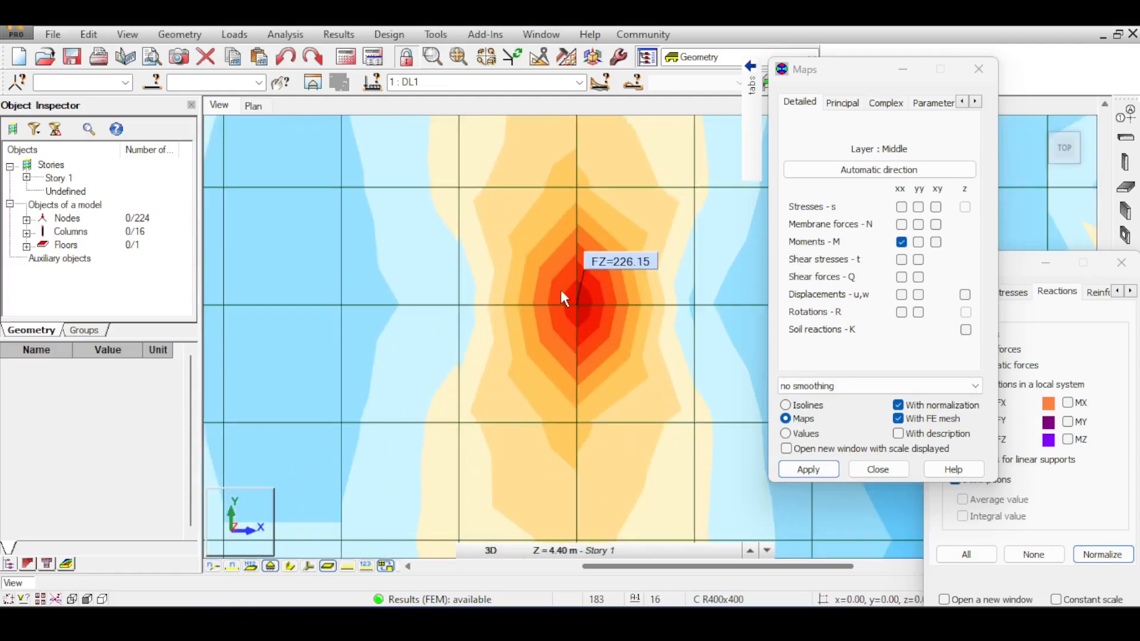
pyautogui.scroll(-5, 561, 290)
pyautogui.moveTo(608, 156); pyautogui.dragTo(576, 128, button='middle')
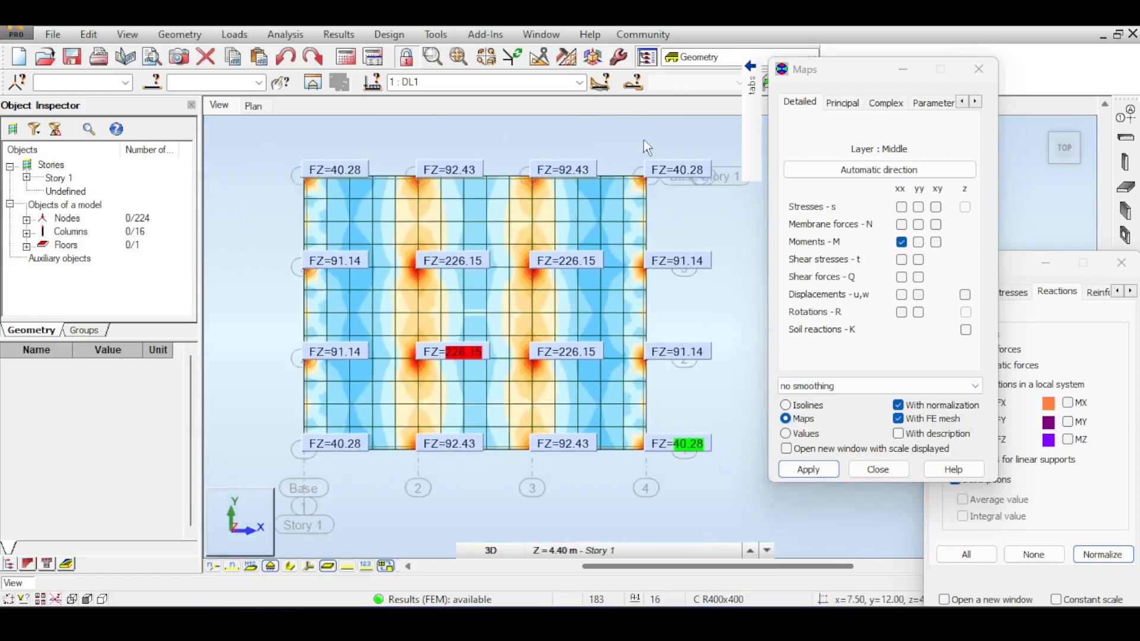
# Step: Check the meshing options for the generation method and element size
pyautogui.click(619, 57)
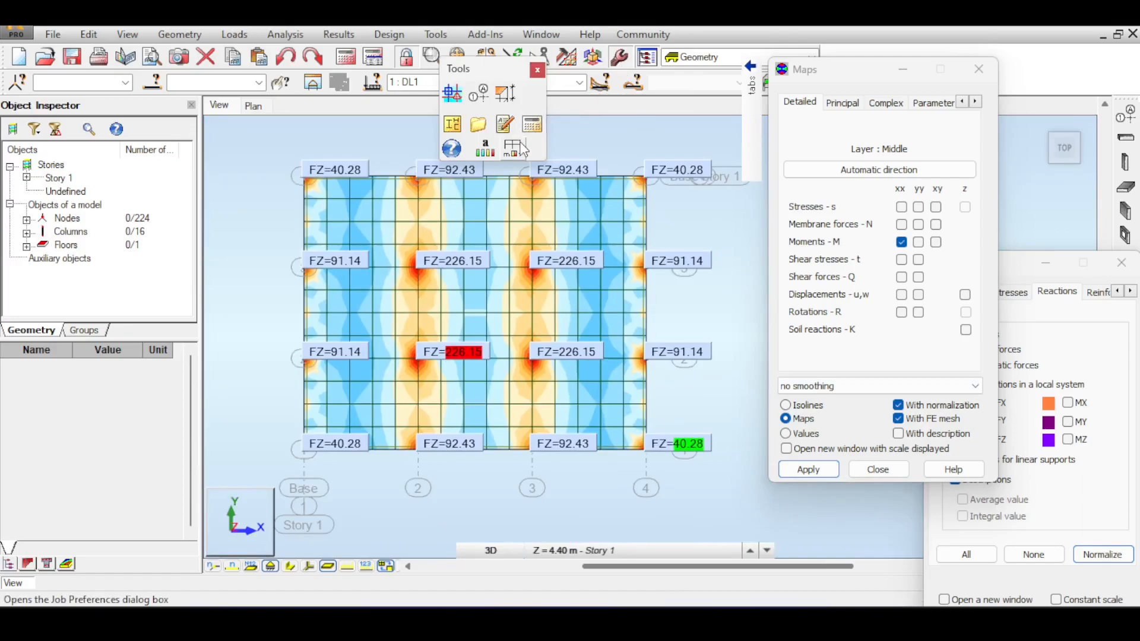
pyautogui.click(568, 58)
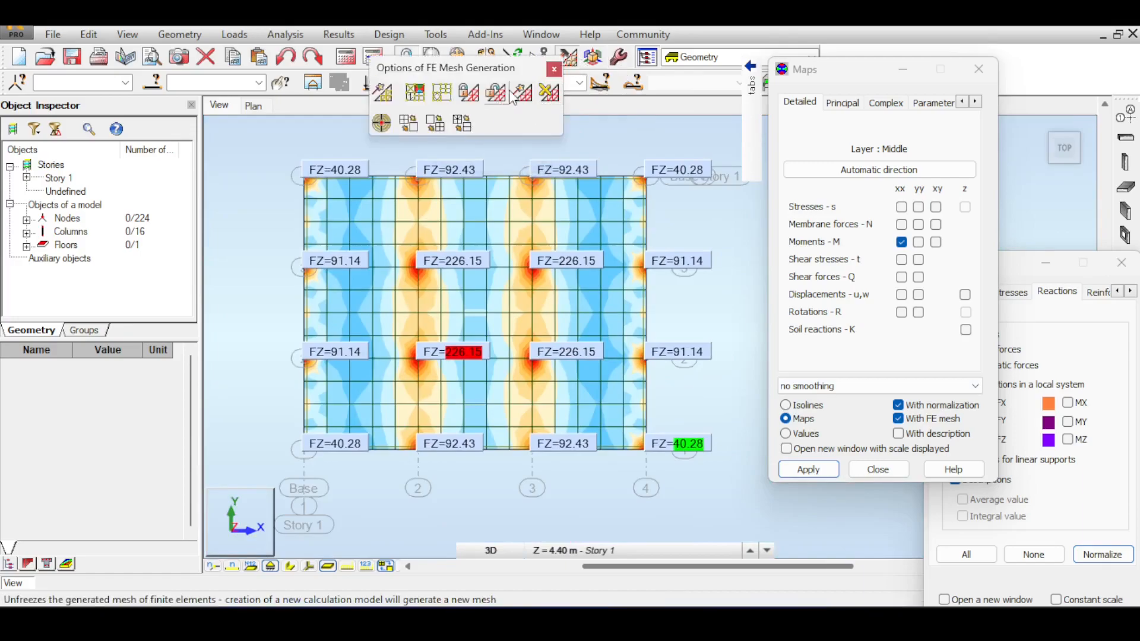
pyautogui.click(443, 92)
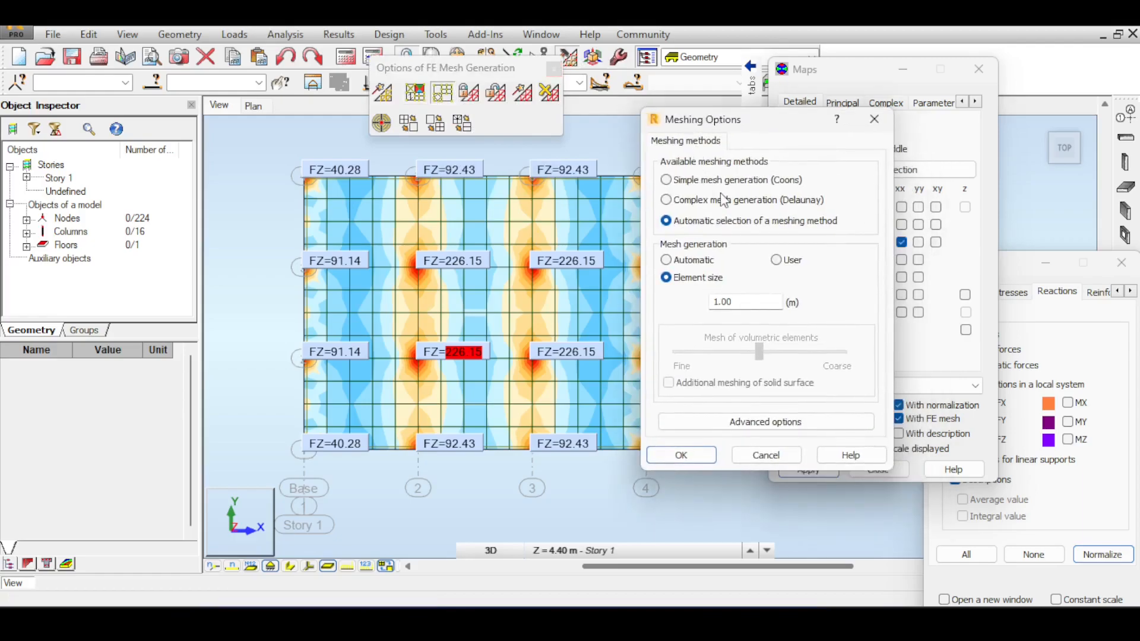
pyautogui.click(874, 119)
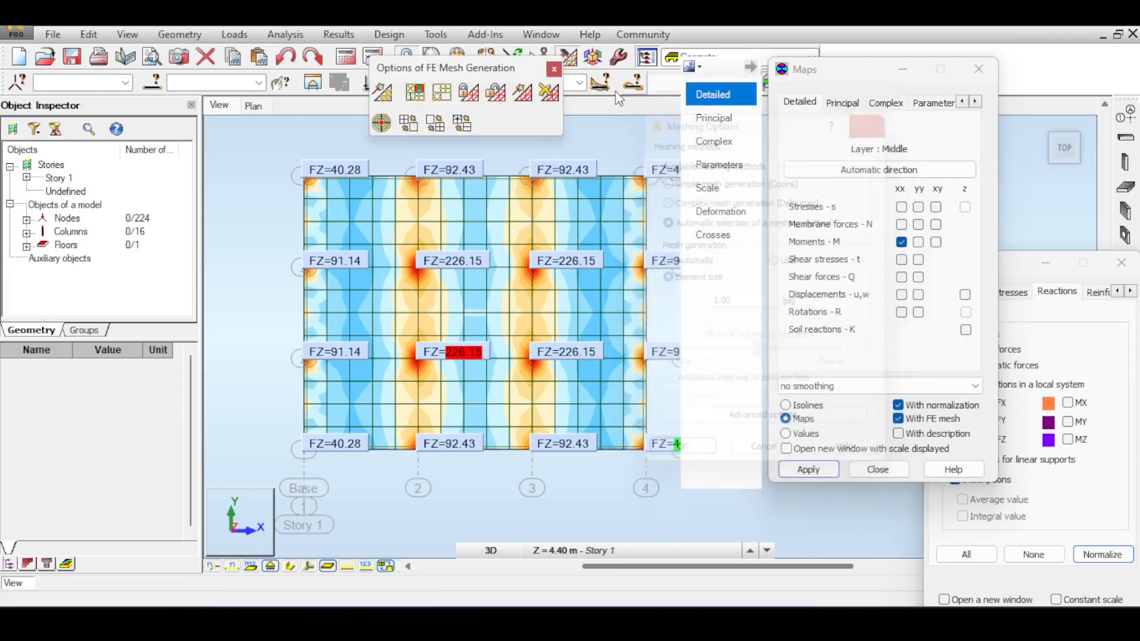
# Step: Review the meshing section of the job preferences and the default meshing parameters for all panels
pyautogui.click(619, 57)
pyautogui.click(513, 149)
pyautogui.scroll(-1, 402, 372)
pyautogui.scroll(-1, 401, 373)
pyautogui.click(377, 359)
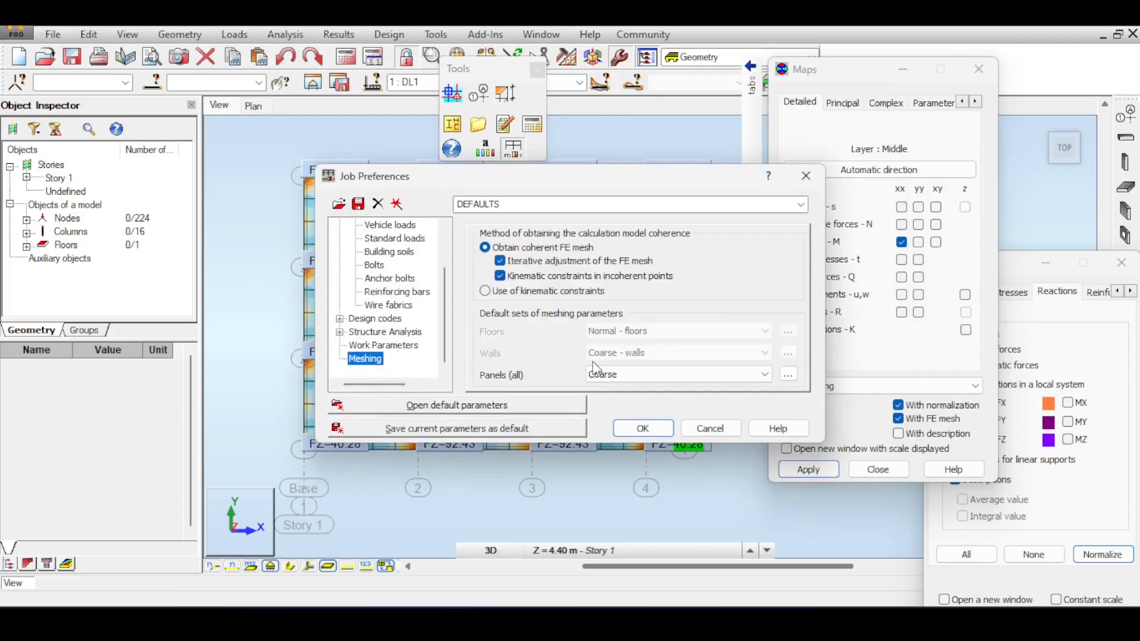
pyautogui.click(788, 376)
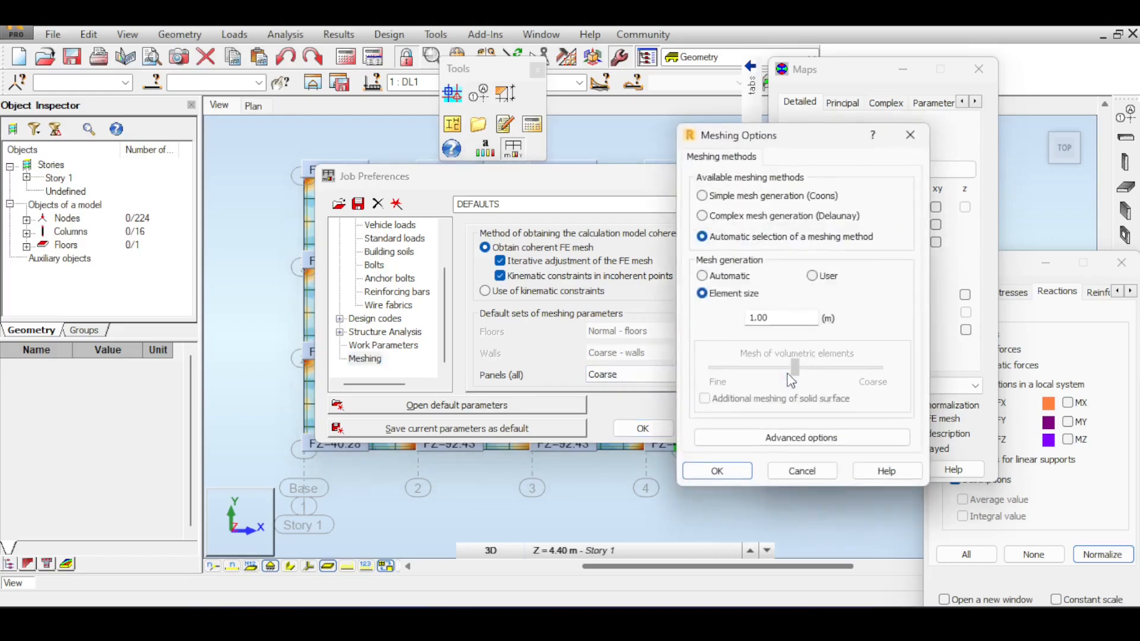
pyautogui.click(823, 466)
pyautogui.click(809, 176)
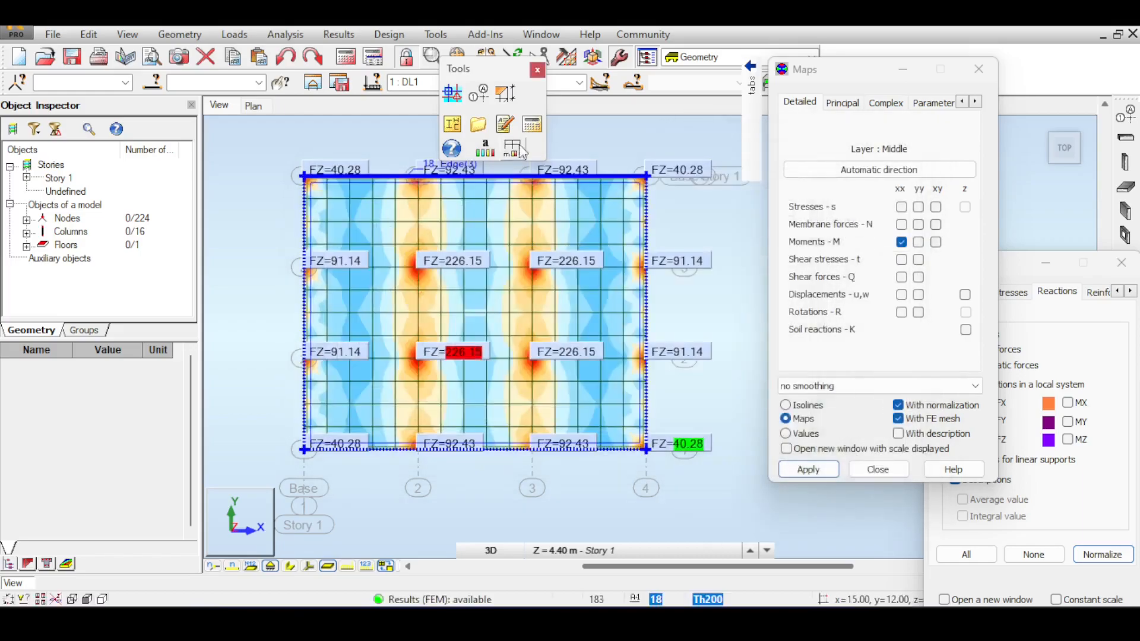
# Step: In the slab's advanced meshing options, choose 3-node triangles for surface elements and 4-node tetrahedrons for volumetric elements
pyautogui.click(538, 71)
pyautogui.click(442, 93)
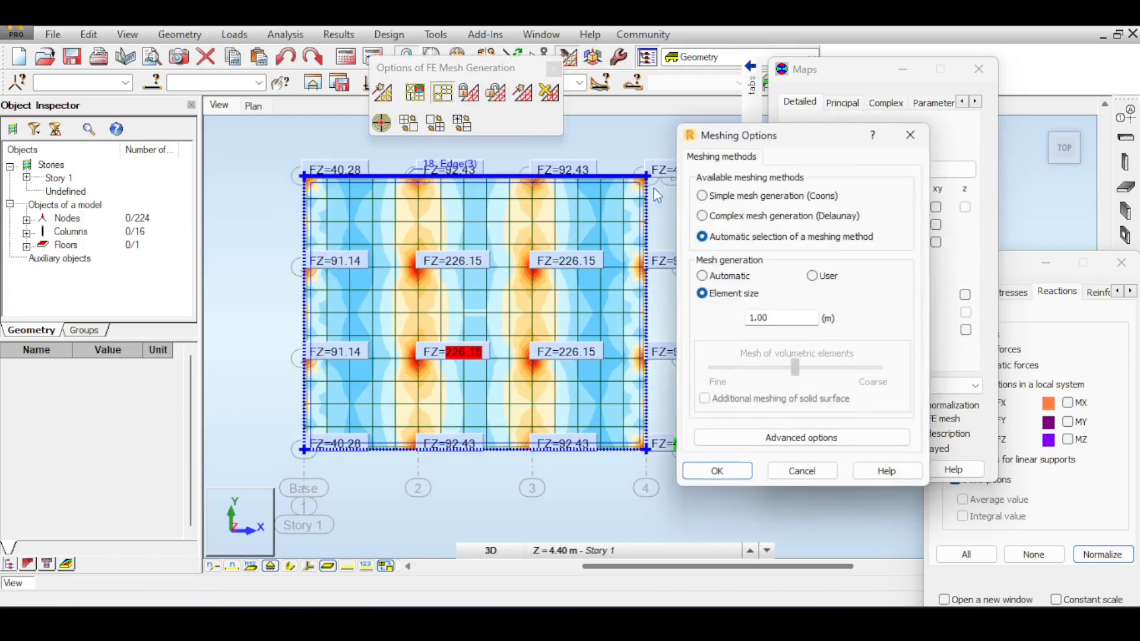
pyautogui.click(811, 439)
pyautogui.moveTo(677, 101); pyautogui.dragTo(1000, 104)
pyautogui.click(961, 171)
pyautogui.click(963, 188)
pyautogui.click(954, 203)
pyautogui.click(952, 220)
pyautogui.click(954, 232)
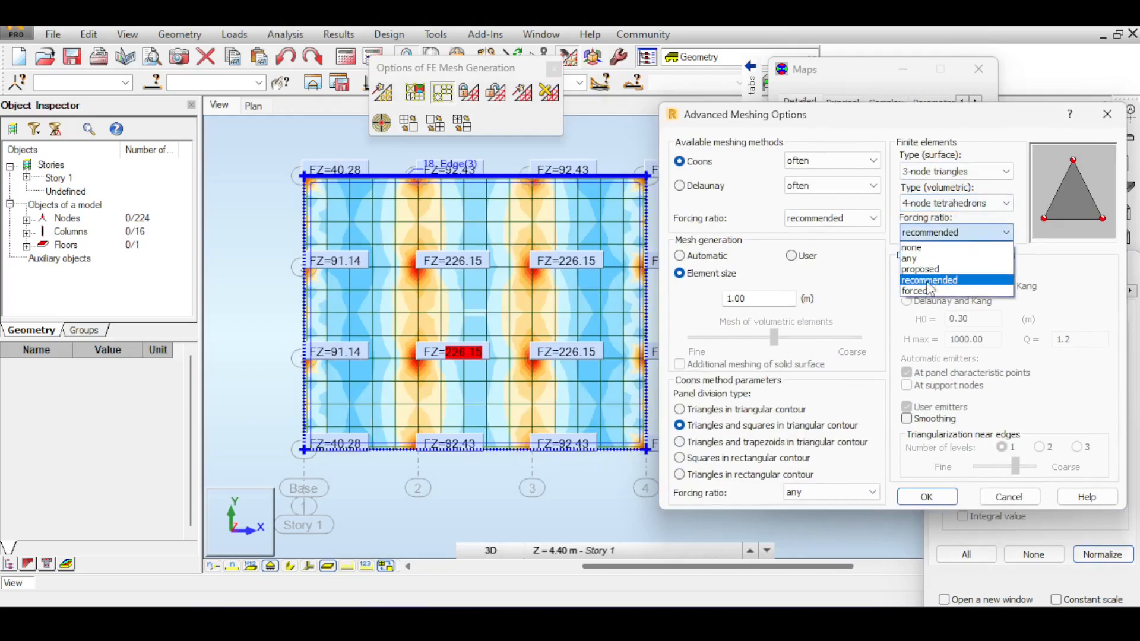
pyautogui.click(754, 223)
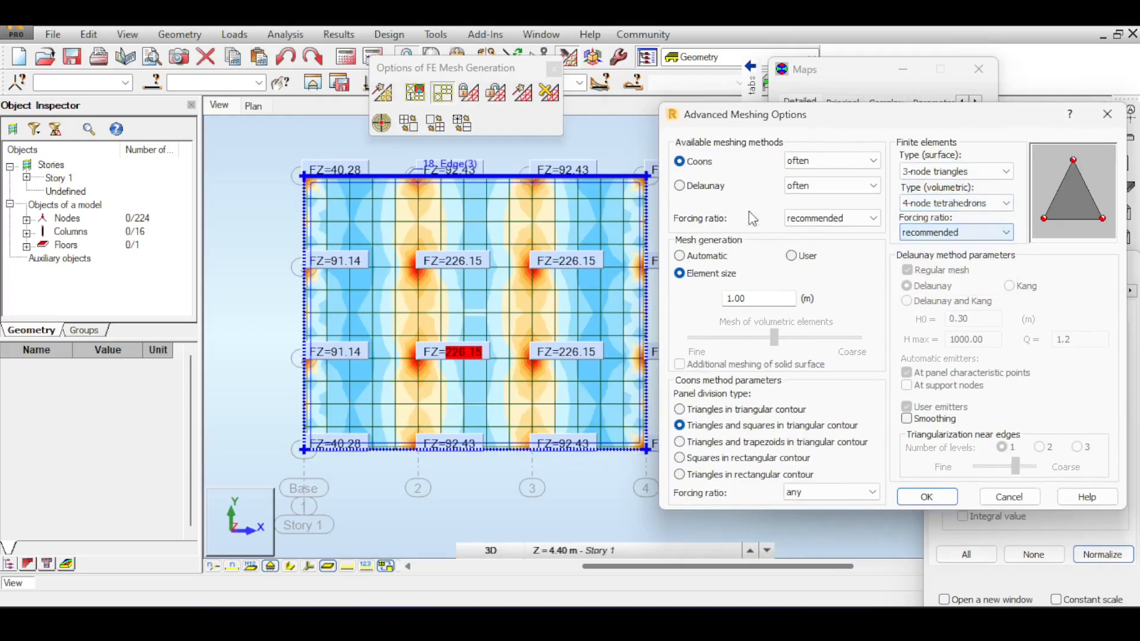
# Step: Apply the Delaunay meshing method to the slab and replace its existing FE mesh with a newly generated one
pyautogui.click(679, 186)
pyautogui.click(927, 496)
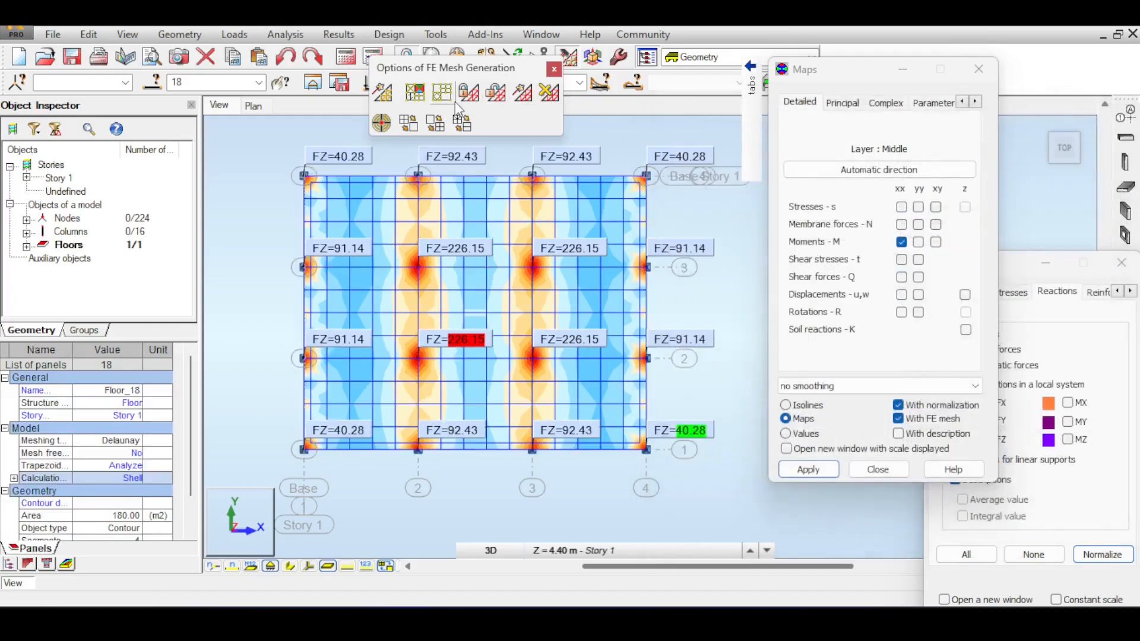
pyautogui.click(523, 92)
pyautogui.click(618, 351)
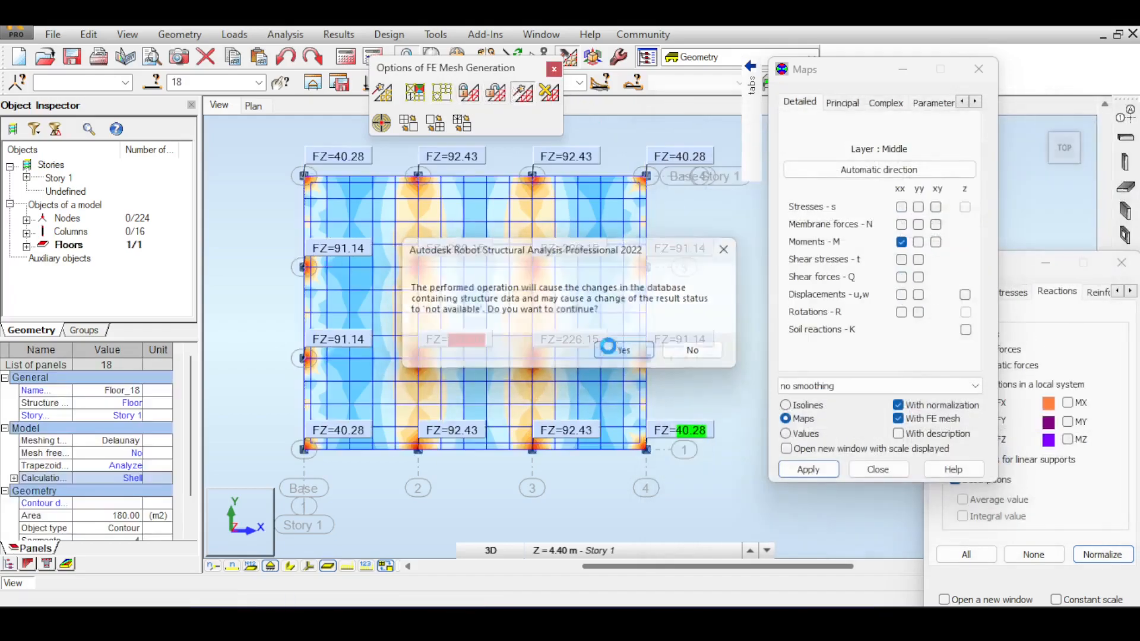
pyautogui.click(383, 93)
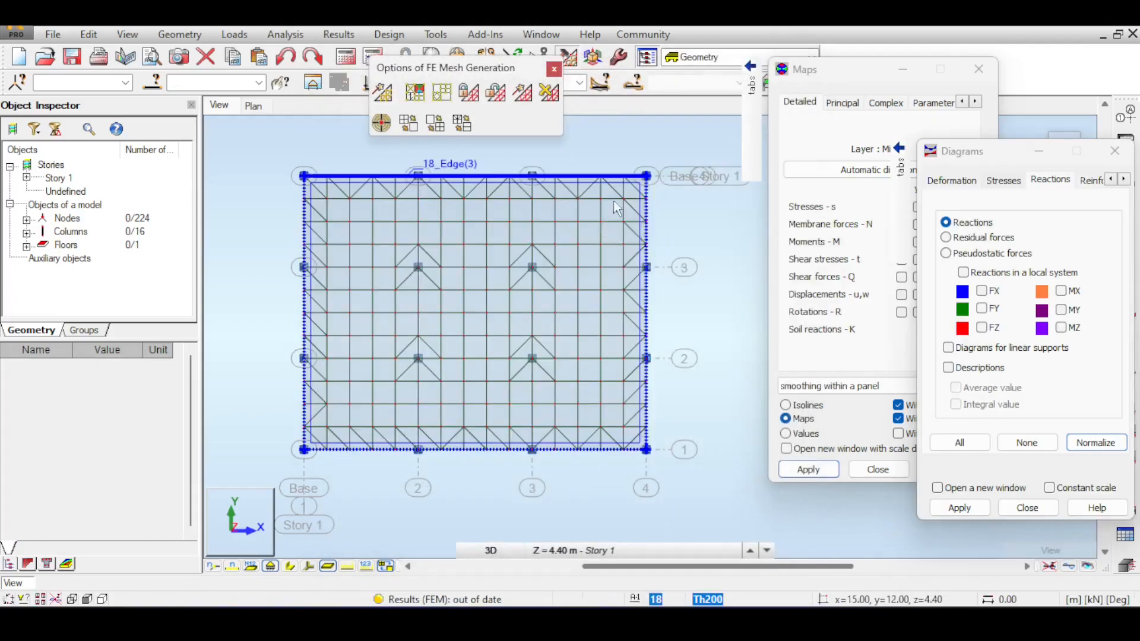
pyautogui.scroll(2, 616, 211)
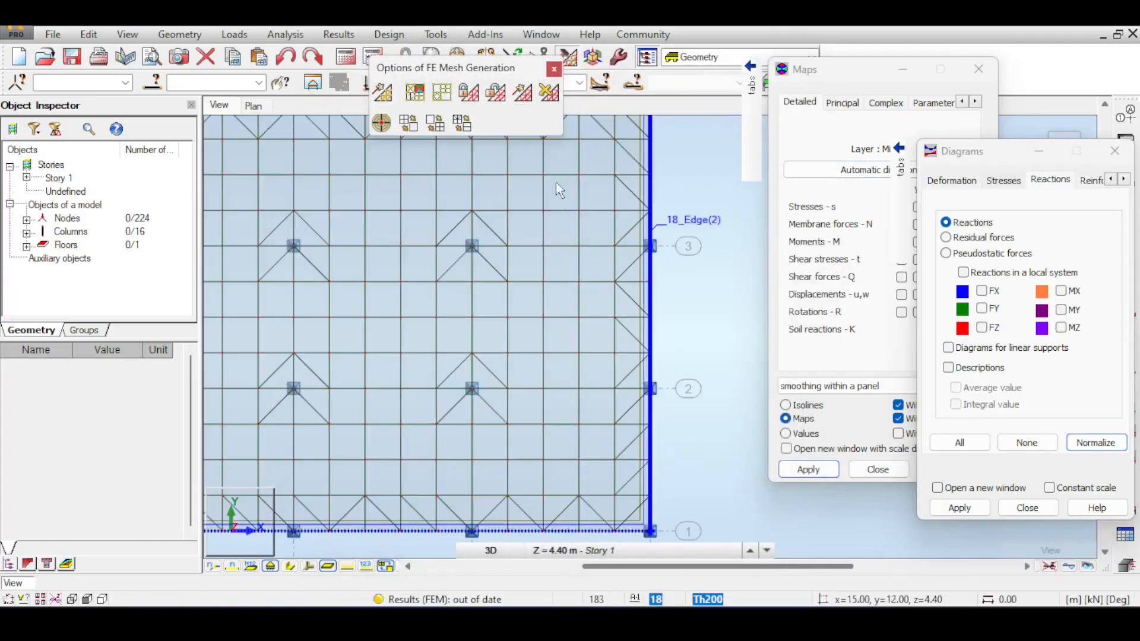
pyautogui.click(453, 96)
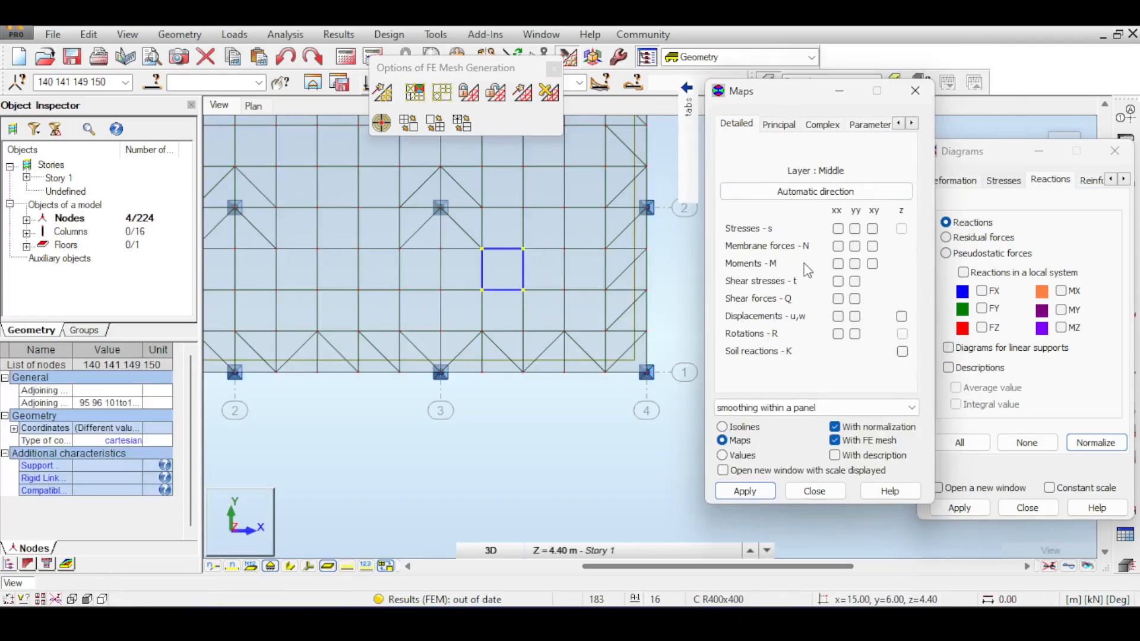
# Step: Set the map to xx shear forces (Q) with no smoothing and recalculate the structure with the new mesh
pyautogui.moveTo(800, 95); pyautogui.dragTo(841, 96)
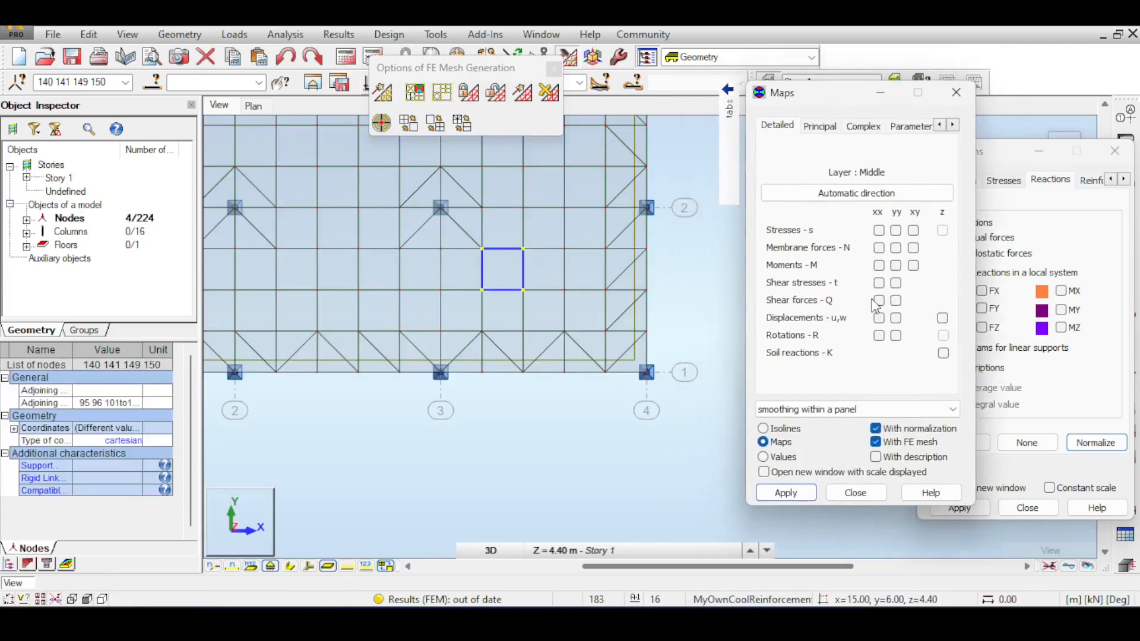
pyautogui.click(798, 410)
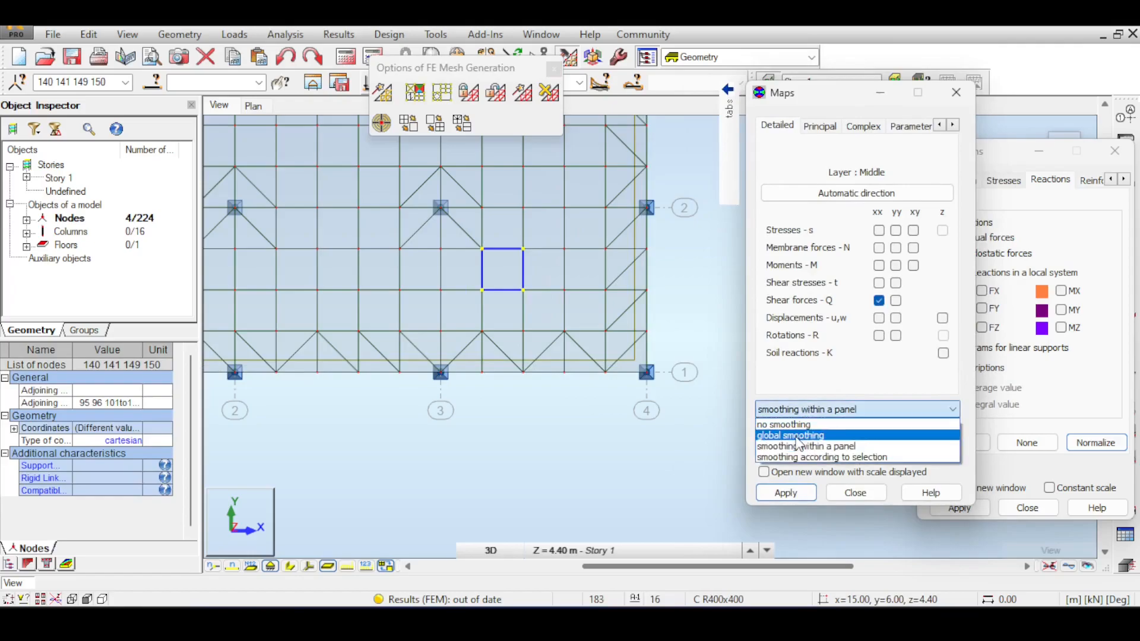
pyautogui.click(789, 425)
pyautogui.click(789, 414)
pyautogui.scroll(1, 790, 423)
pyautogui.click(789, 425)
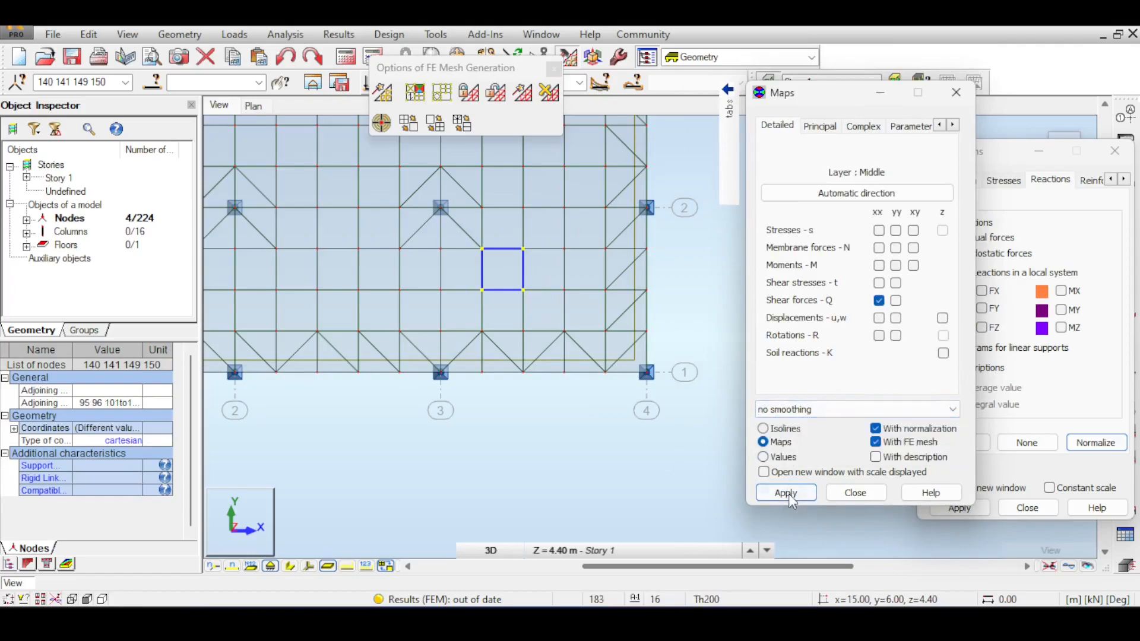
pyautogui.click(786, 492)
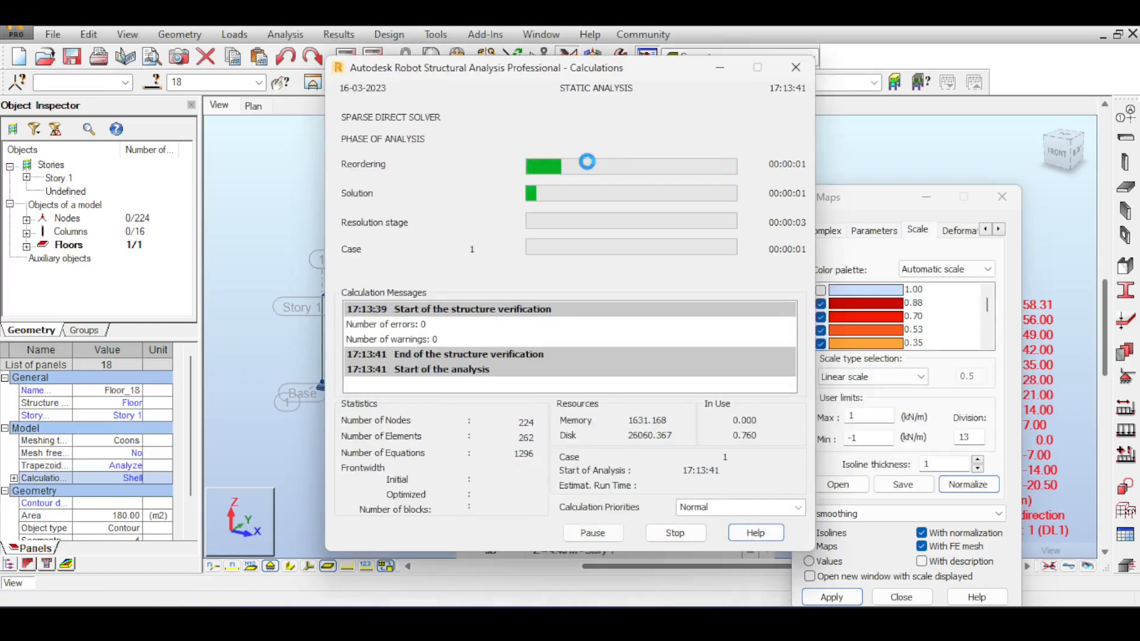
# Step: View the slab from the top and examine the unsmoothed shear map on the triangular elements around the columns
pyautogui.click(1064, 137)
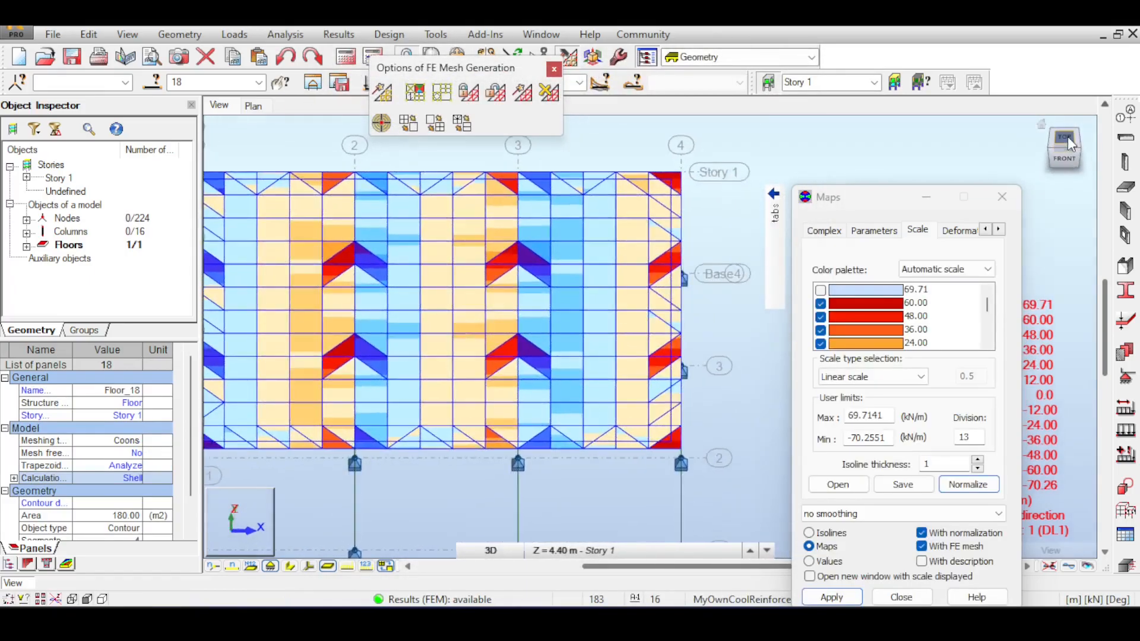
pyautogui.scroll(6, 618, 254)
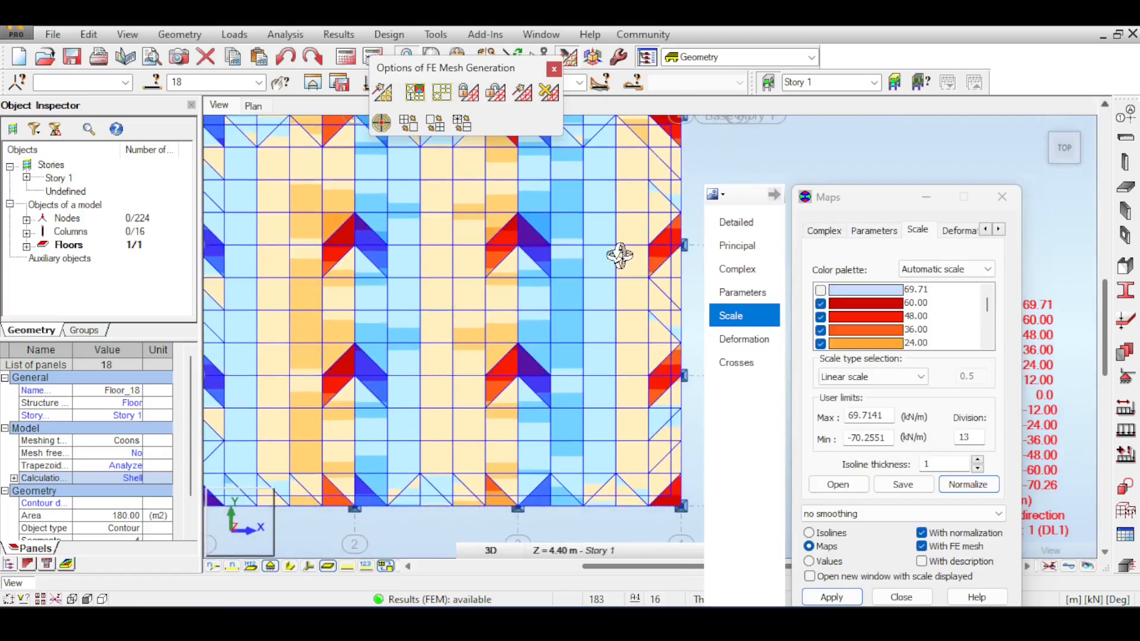
pyautogui.scroll(3, 597, 218)
pyautogui.scroll(-5, 599, 218)
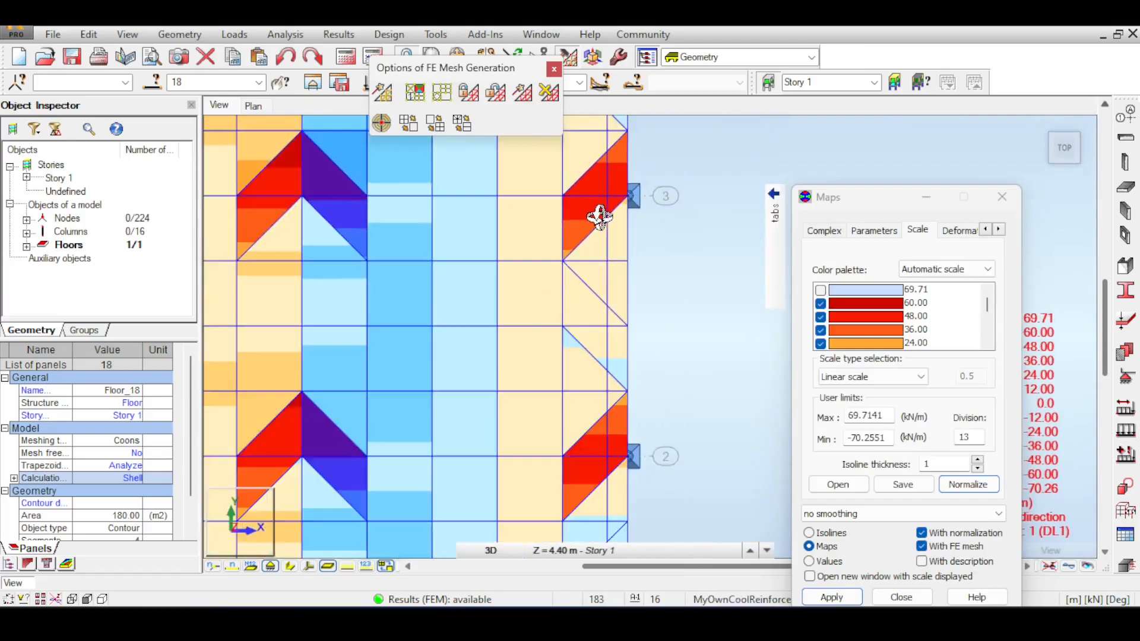
# Step: Switch the slab's unsmoothed map from xx shear forces (Q) to xx moments (M)
pyautogui.moveTo(782, 217)
pyautogui.click(745, 225)
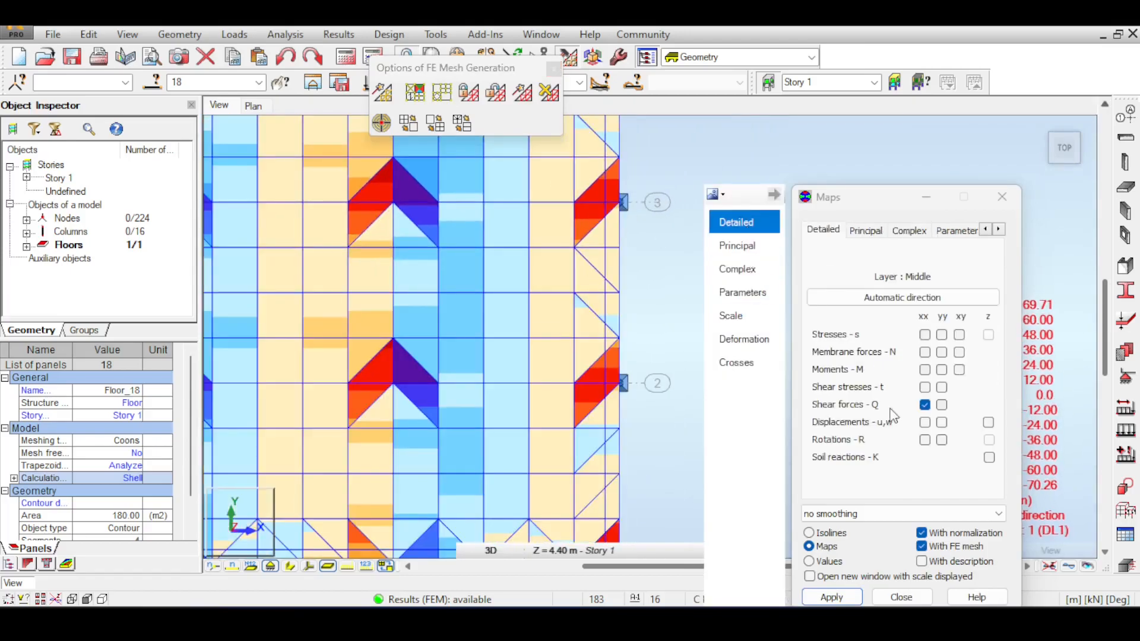
pyautogui.scroll(5, 440, 326)
pyautogui.scroll(-3, 457, 344)
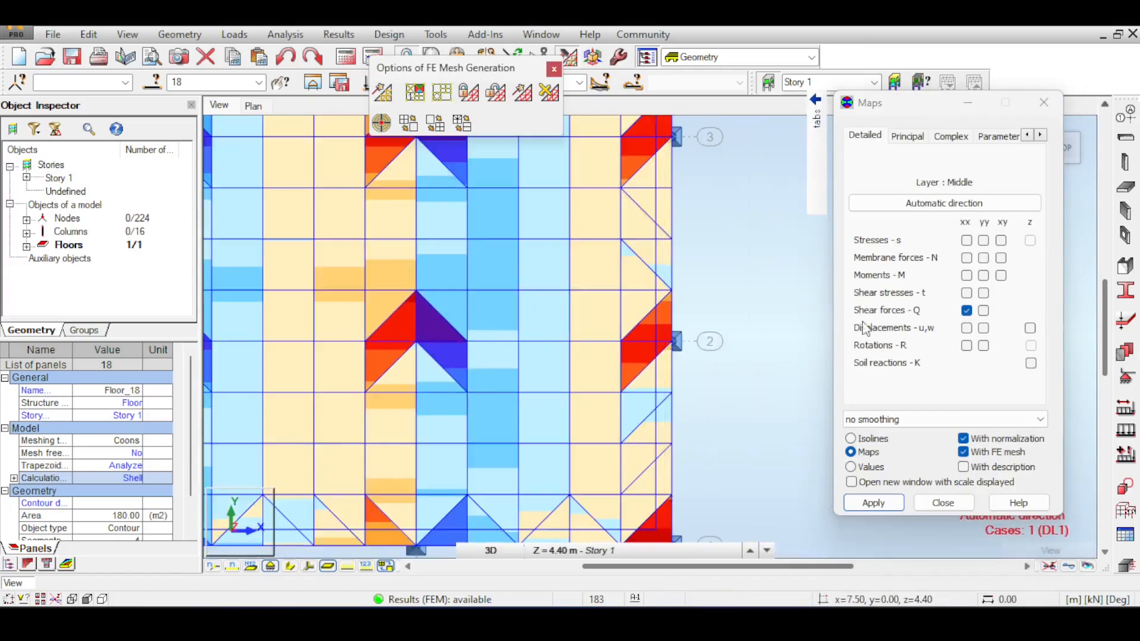
pyautogui.click(967, 275)
pyautogui.click(863, 503)
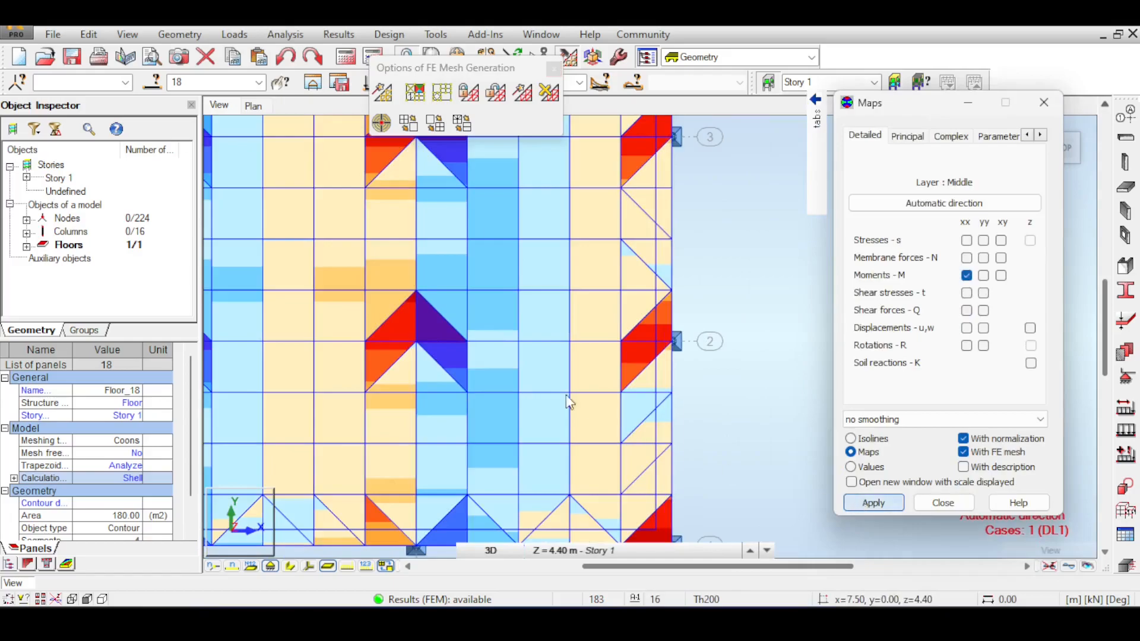
# Step: Examine the unsmoothed xx moment map around the interior columns, comparing continuity across triangular and rectangular element edges
pyautogui.scroll(6, 454, 356)
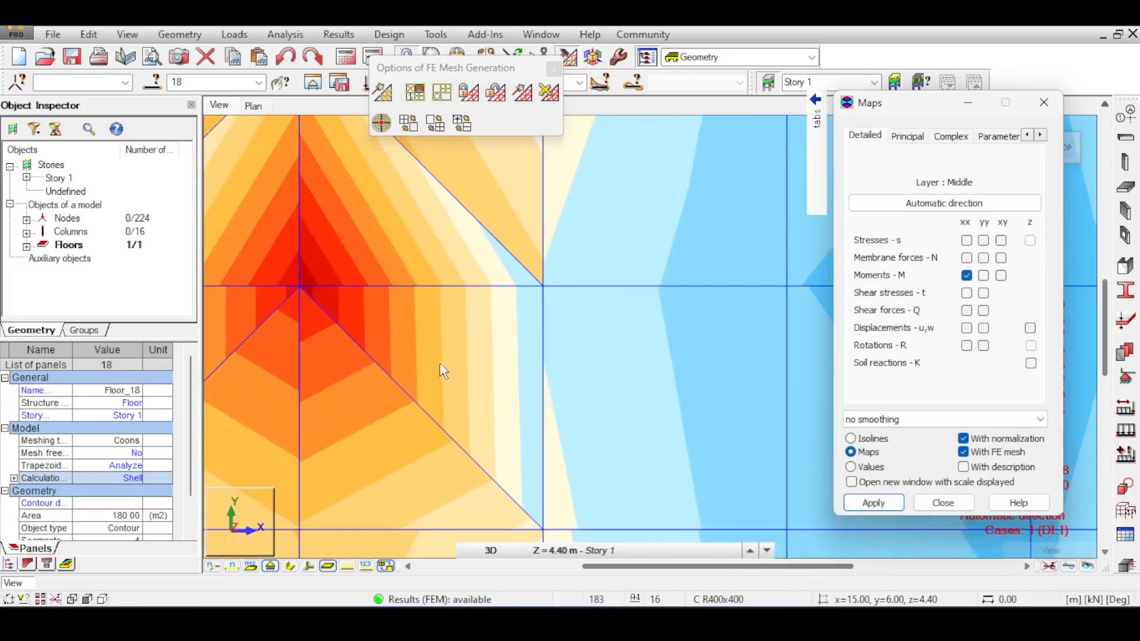
pyautogui.scroll(-6, 365, 321)
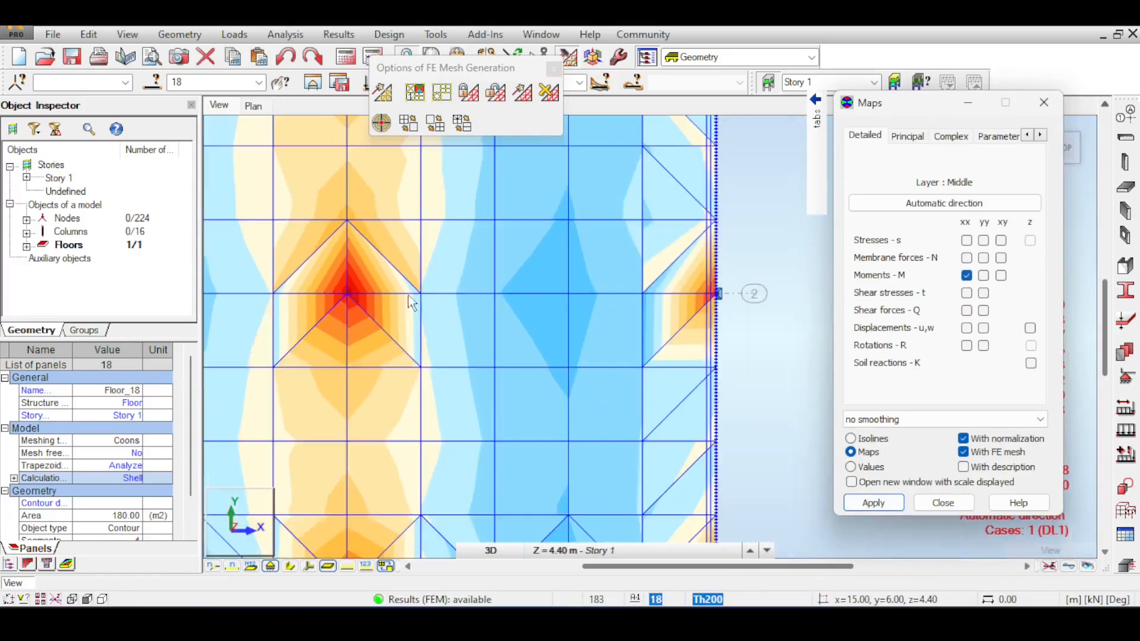
pyautogui.scroll(3, 511, 153)
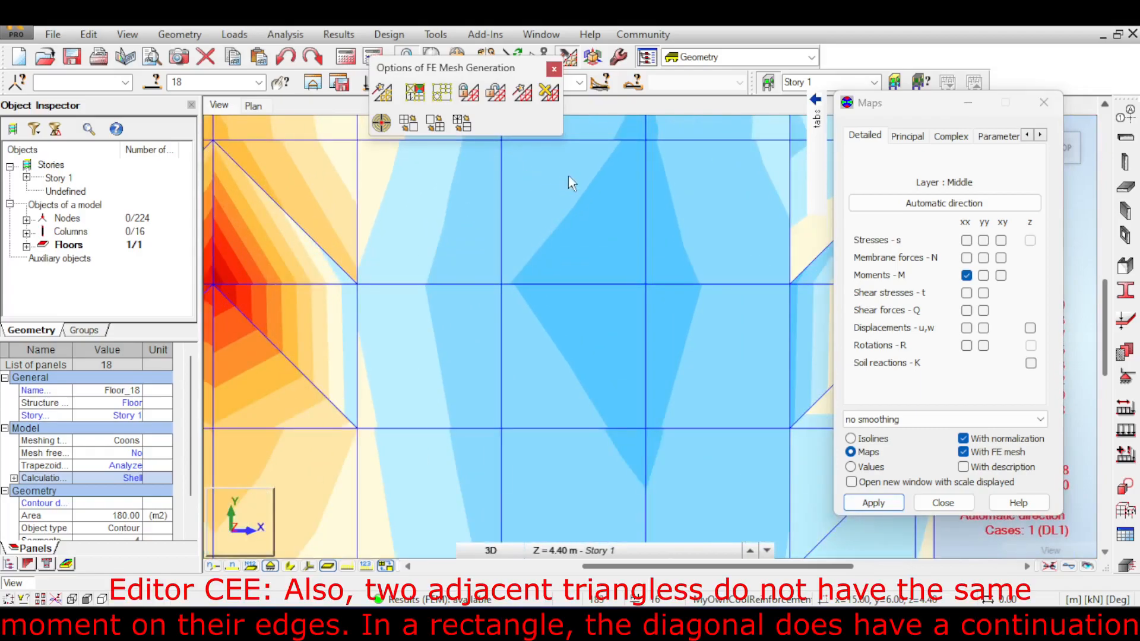
pyautogui.moveTo(550, 170); pyautogui.dragTo(593, 196, button='middle')
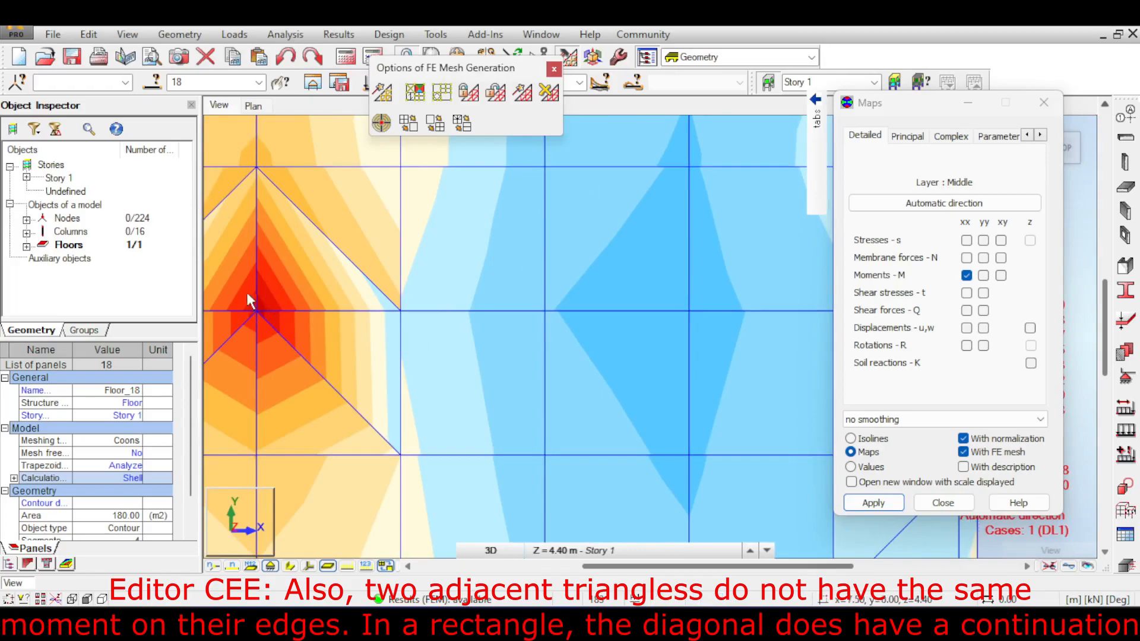
pyautogui.scroll(-5, 480, 292)
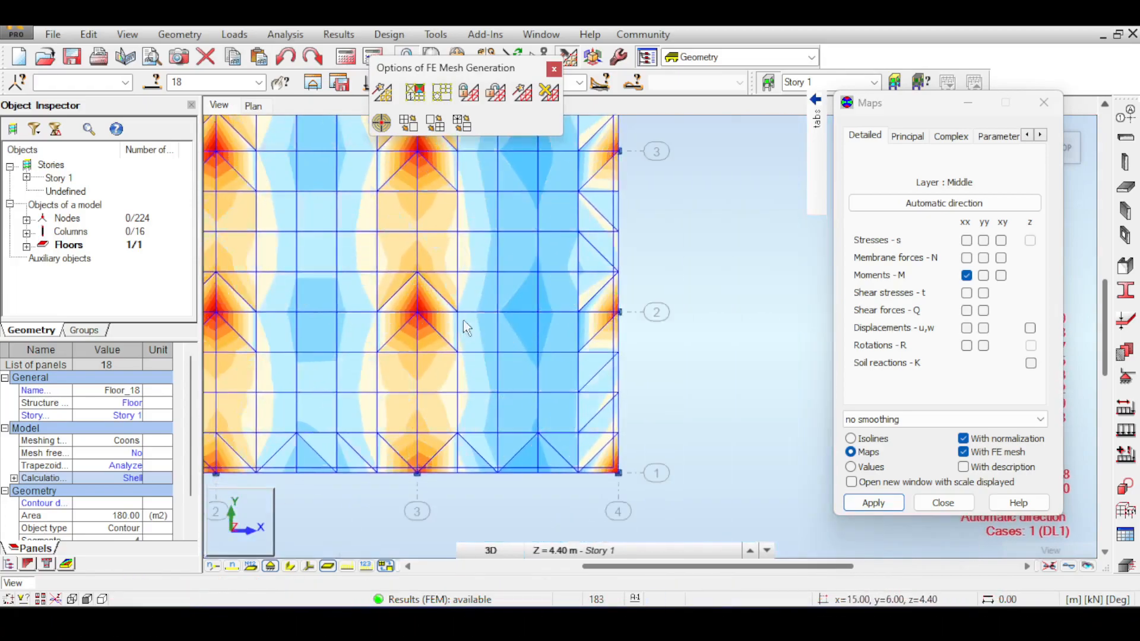
pyautogui.scroll(3, 480, 293)
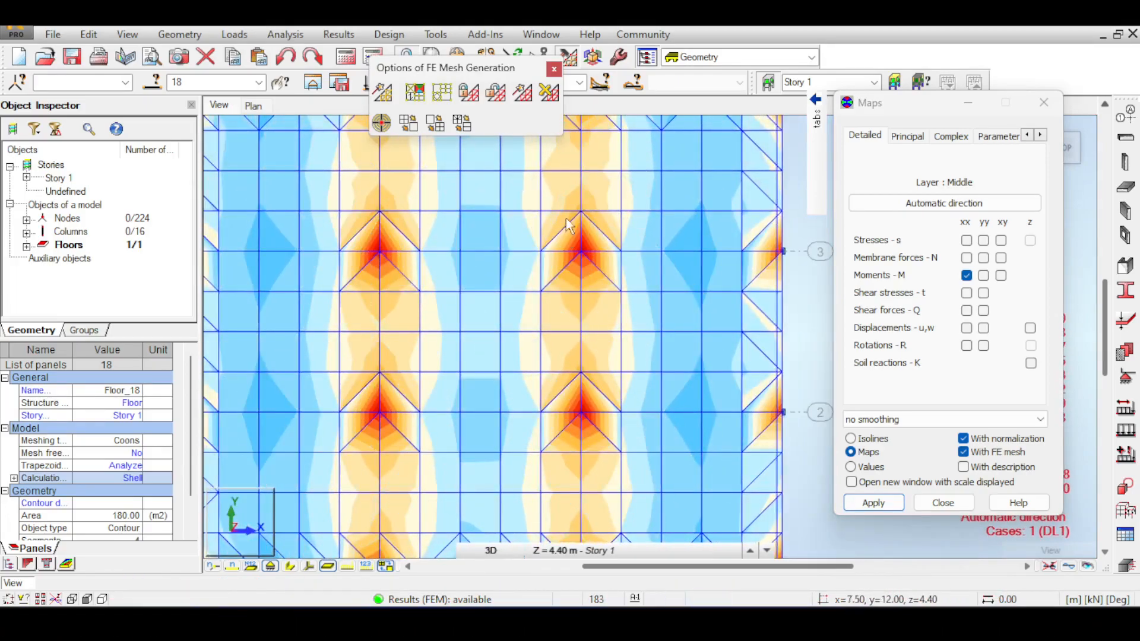
pyautogui.scroll(2, 587, 181)
pyautogui.scroll(3, 588, 181)
pyautogui.moveTo(620, 283); pyautogui.dragTo(586, 181, button='middle')
pyautogui.moveTo(608, 233); pyautogui.dragTo(465, 443, button='middle')
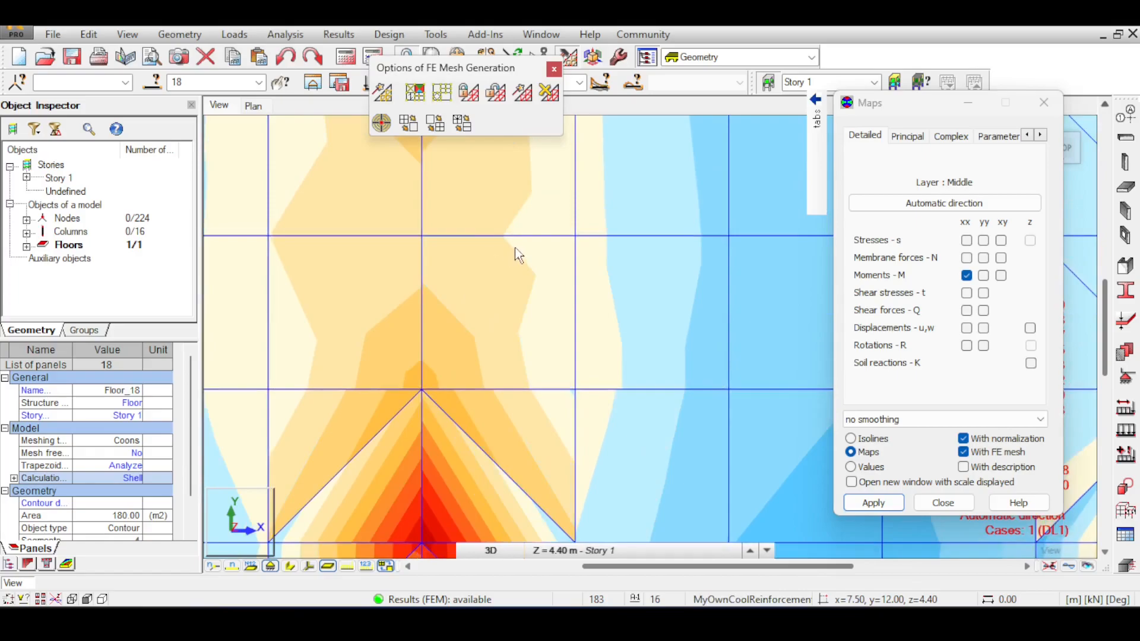
pyautogui.scroll(2, 506, 319)
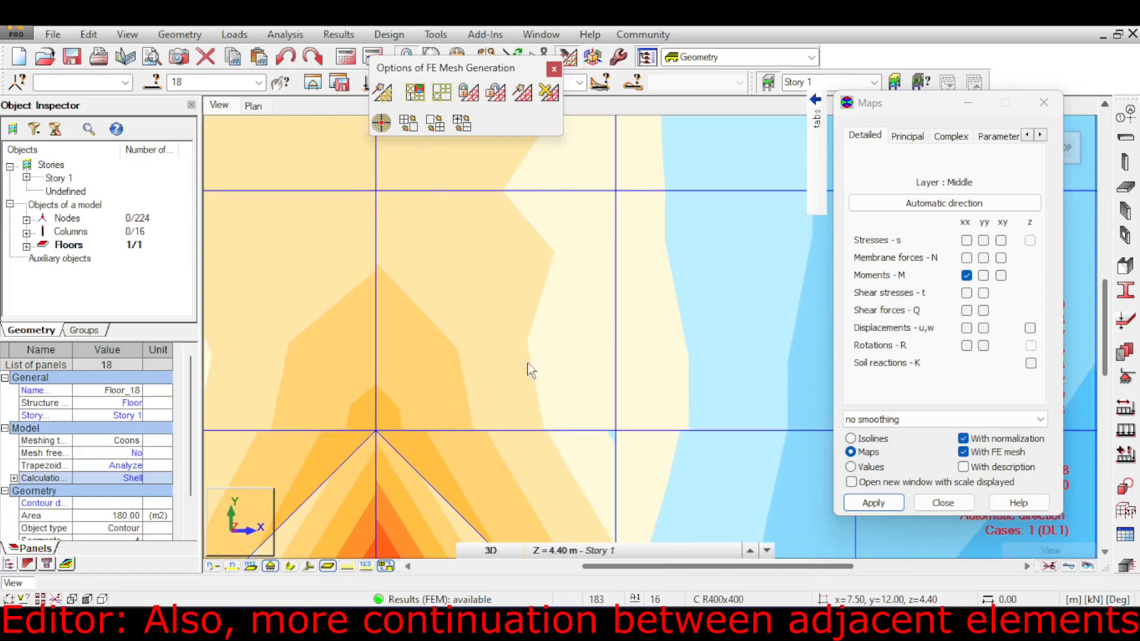
pyautogui.scroll(-4, 441, 337)
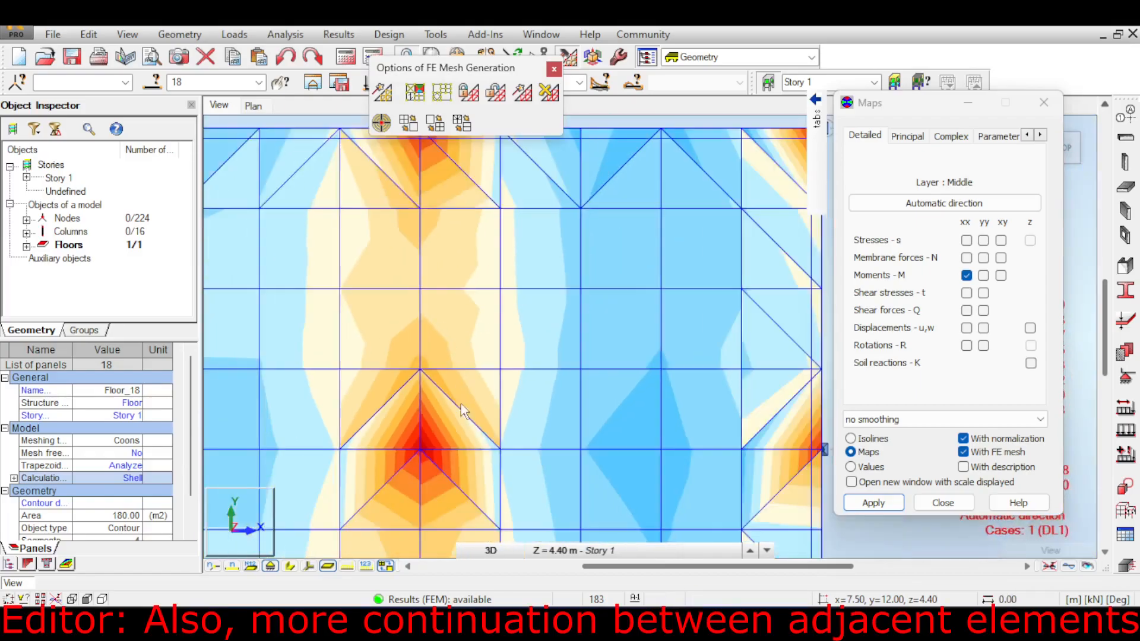
pyautogui.moveTo(441, 448); pyautogui.dragTo(452, 321, button='middle')
pyautogui.scroll(3, 450, 320)
pyautogui.scroll(3, 468, 268)
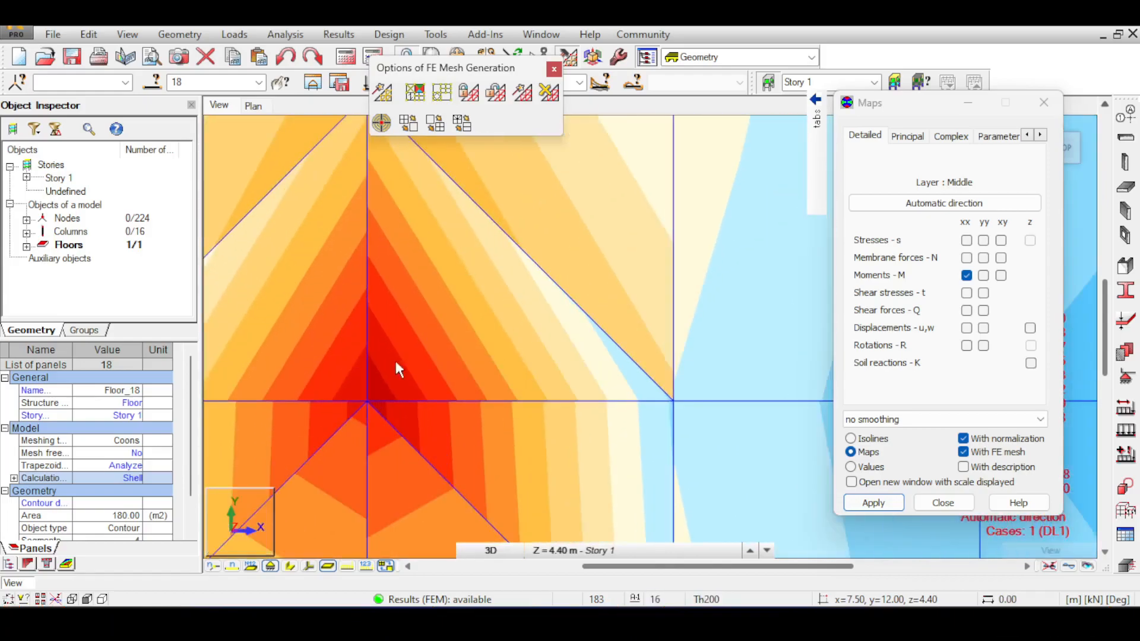
pyautogui.scroll(-4, 536, 254)
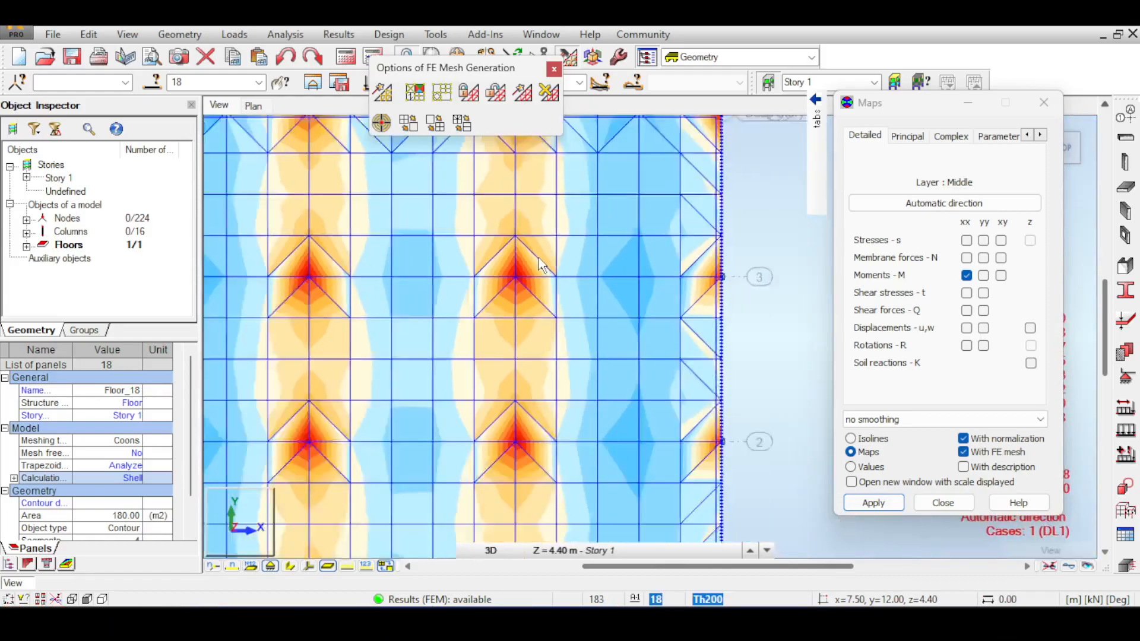
# Step: Inspect the xx moment contours in the triangular elements at the slab's edge column on axis 3
pyautogui.scroll(2, 700, 297)
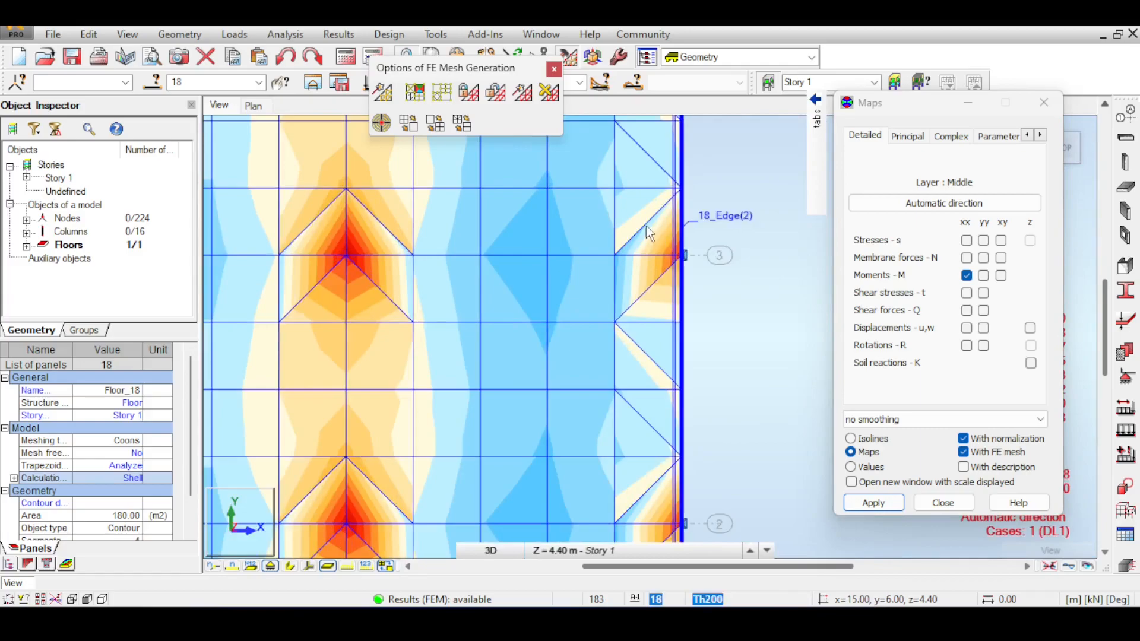
pyautogui.scroll(3, 650, 231)
pyautogui.scroll(1, 686, 258)
pyautogui.scroll(2, 507, 319)
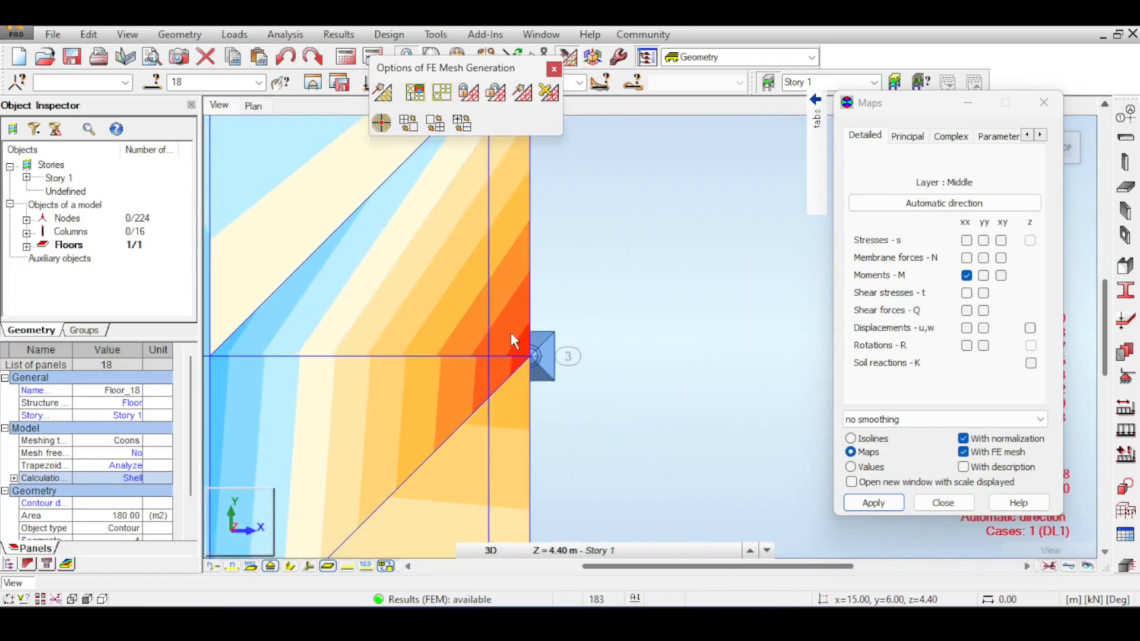
pyautogui.scroll(-1, 509, 328)
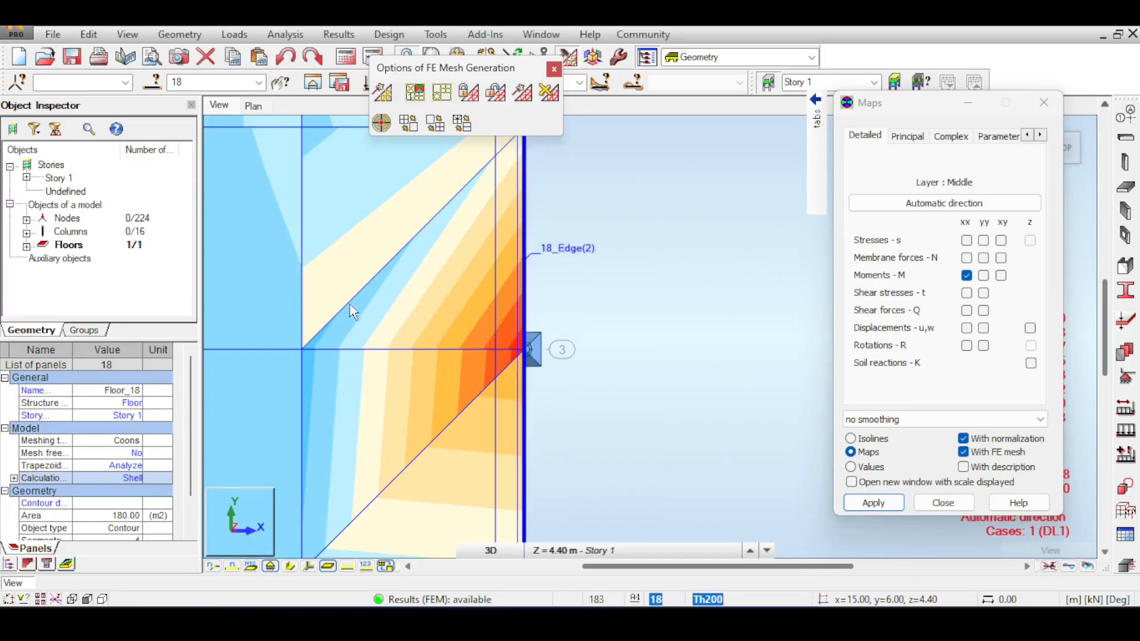
pyautogui.scroll(-2, 370, 215)
pyautogui.moveTo(370, 215); pyautogui.dragTo(422, 318, button='middle')
pyautogui.scroll(-3, 422, 318)
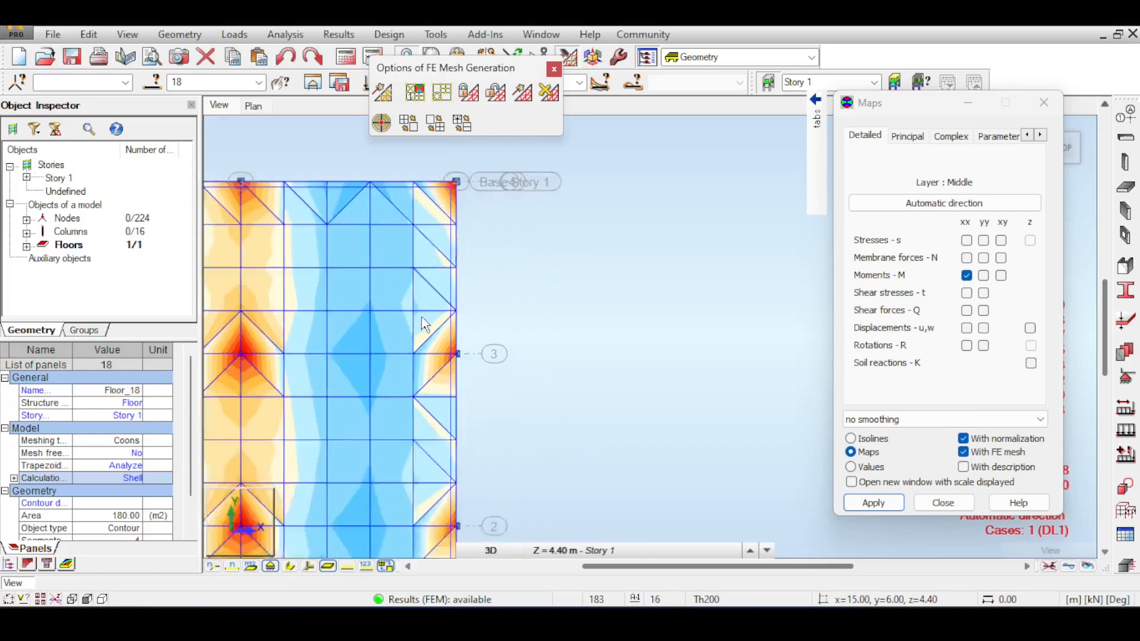
pyautogui.moveTo(427, 240); pyautogui.dragTo(538, 310, button='middle')
pyautogui.scroll(3, 542, 318)
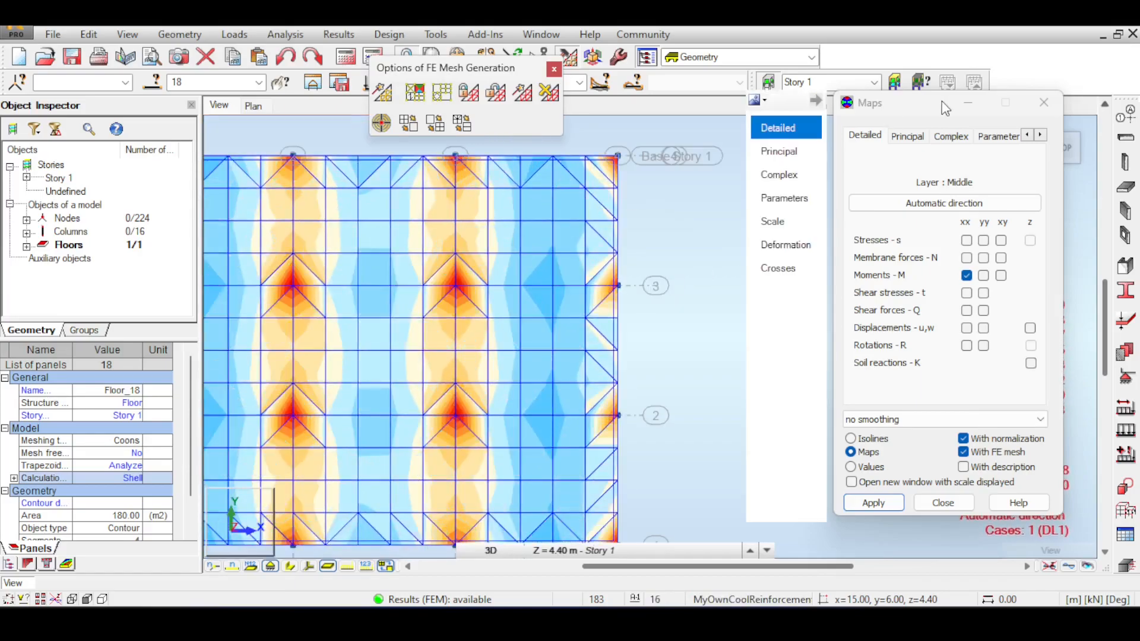
# Step: View the structure in 3D and add an unsmoothed panel cut parallel to the XZ plane through point 15.10, 8.60, 4.40
pyautogui.moveTo(945, 105); pyautogui.dragTo(961, 273)
pyautogui.moveTo(754, 244); pyautogui.dragTo(766, 178, button='middle')
pyautogui.click(553, 69)
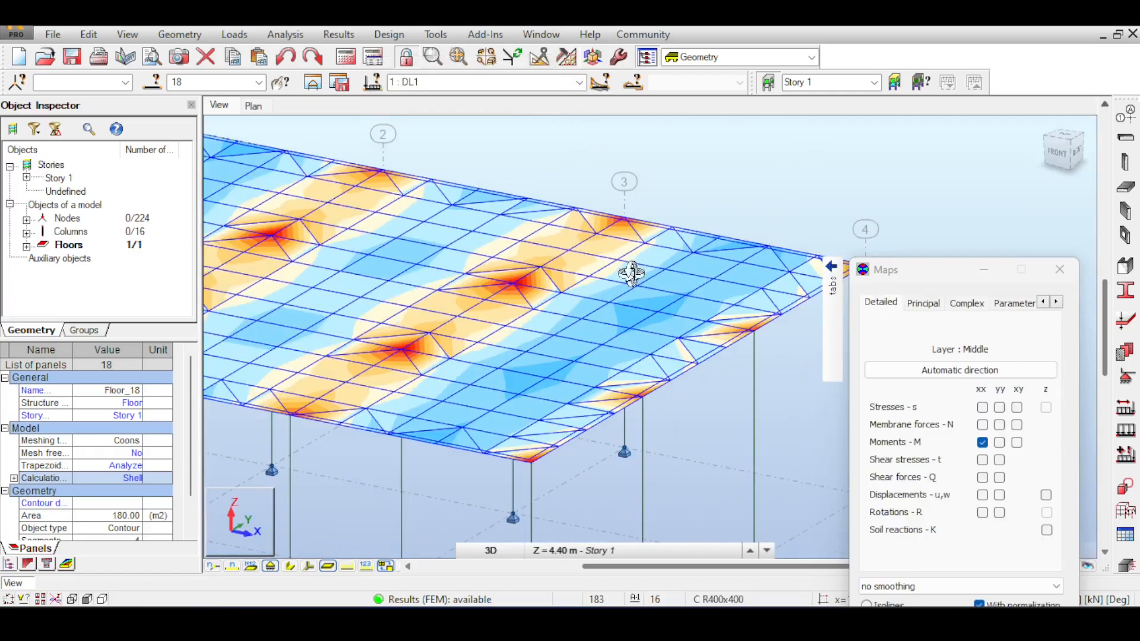
pyautogui.scroll(-5, 534, 262)
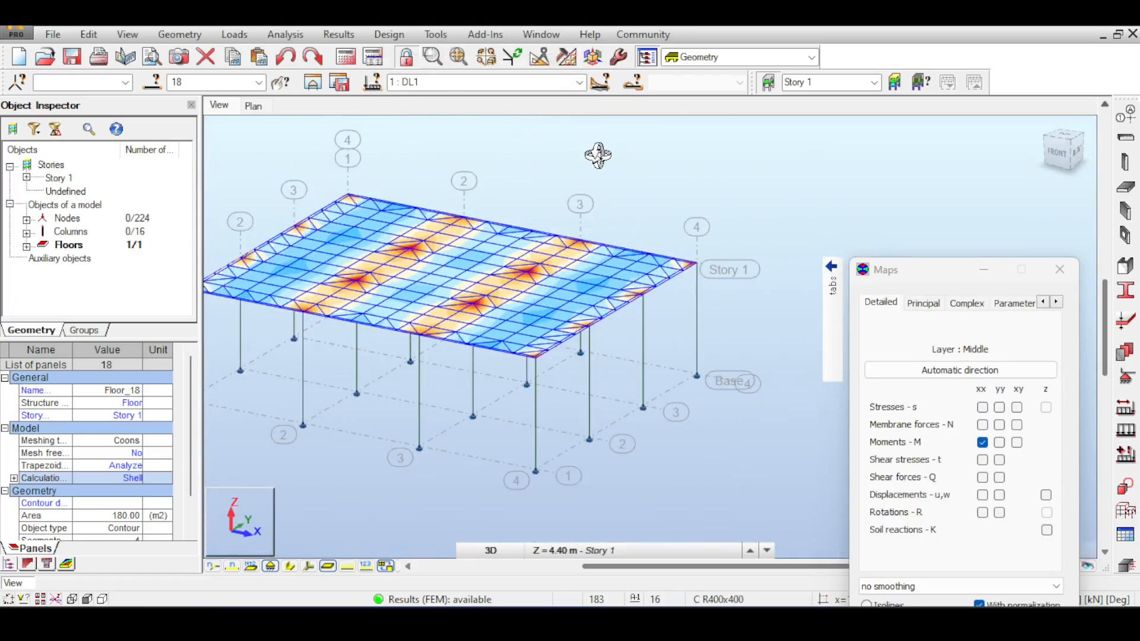
pyautogui.moveTo(598, 153); pyautogui.dragTo(583, 161, button='middle')
pyautogui.click(351, 33)
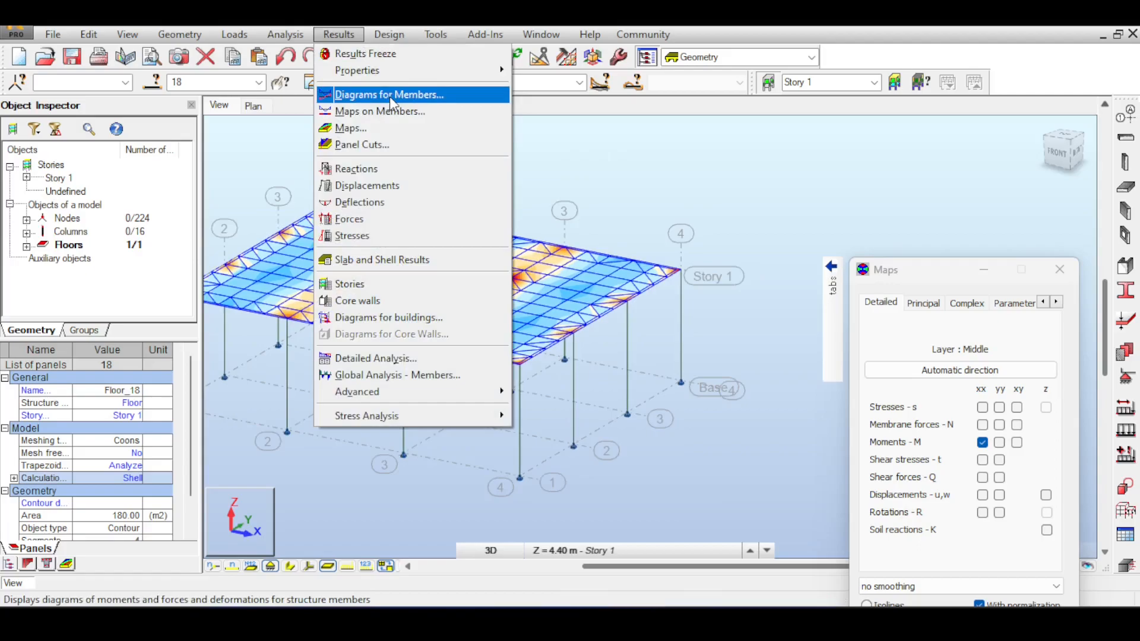
pyautogui.click(380, 145)
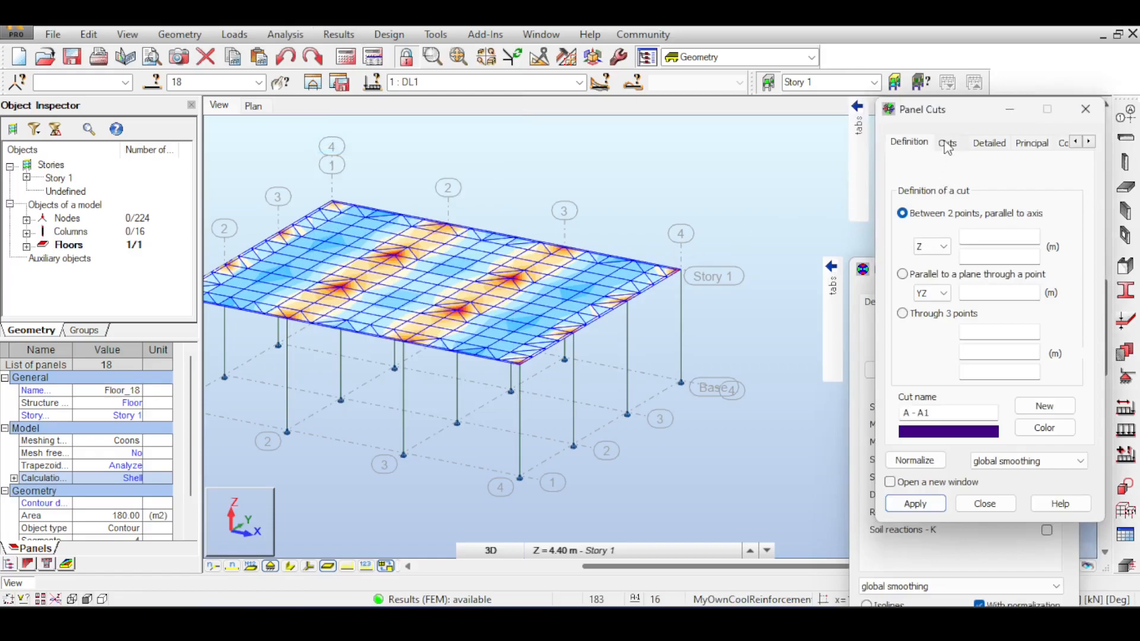
pyautogui.moveTo(671, 265); pyautogui.dragTo(614, 248, button='middle')
pyautogui.scroll(8, 564, 308)
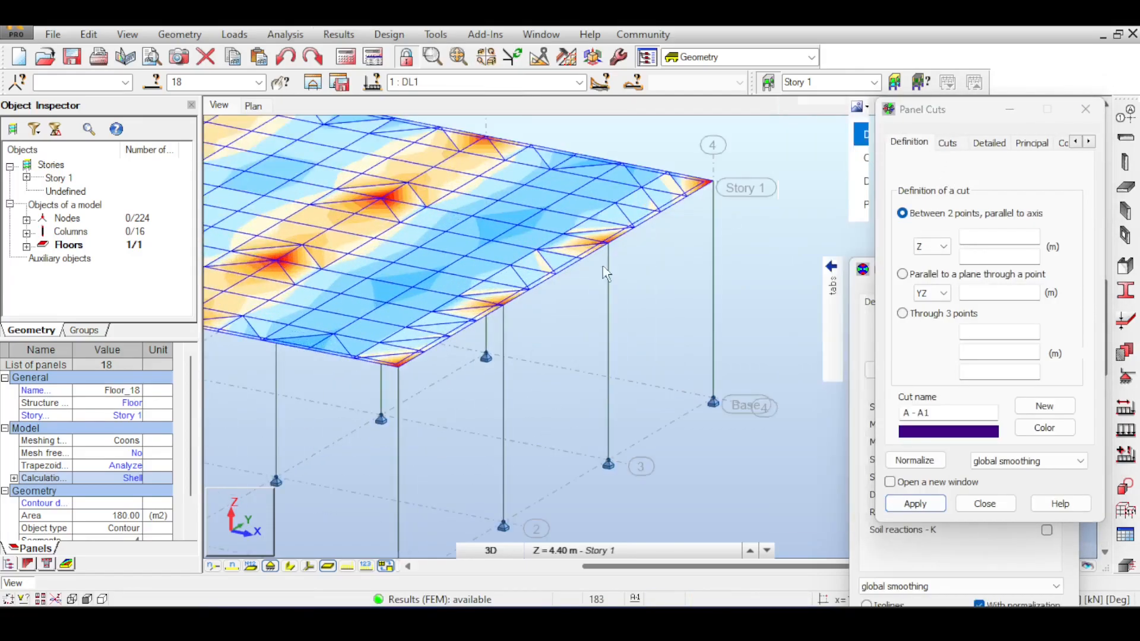
pyautogui.scroll(2, 531, 363)
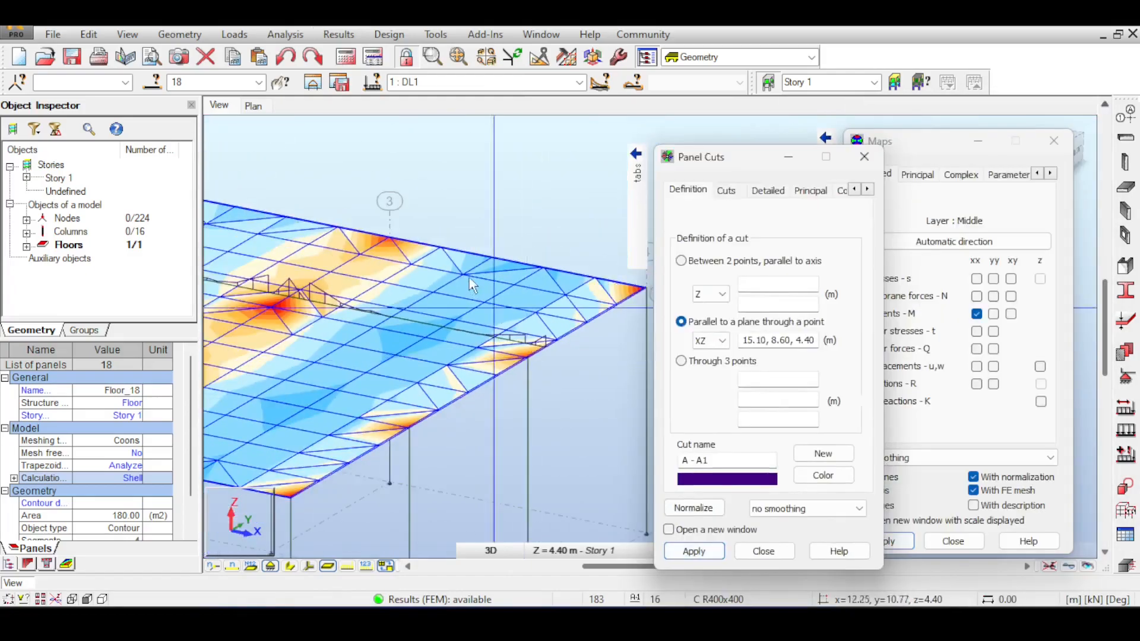
# Step: Review the panel cut's list and detailed settings, and examine its xx moment diagram from the front
pyautogui.moveTo(726, 164); pyautogui.dragTo(737, 165)
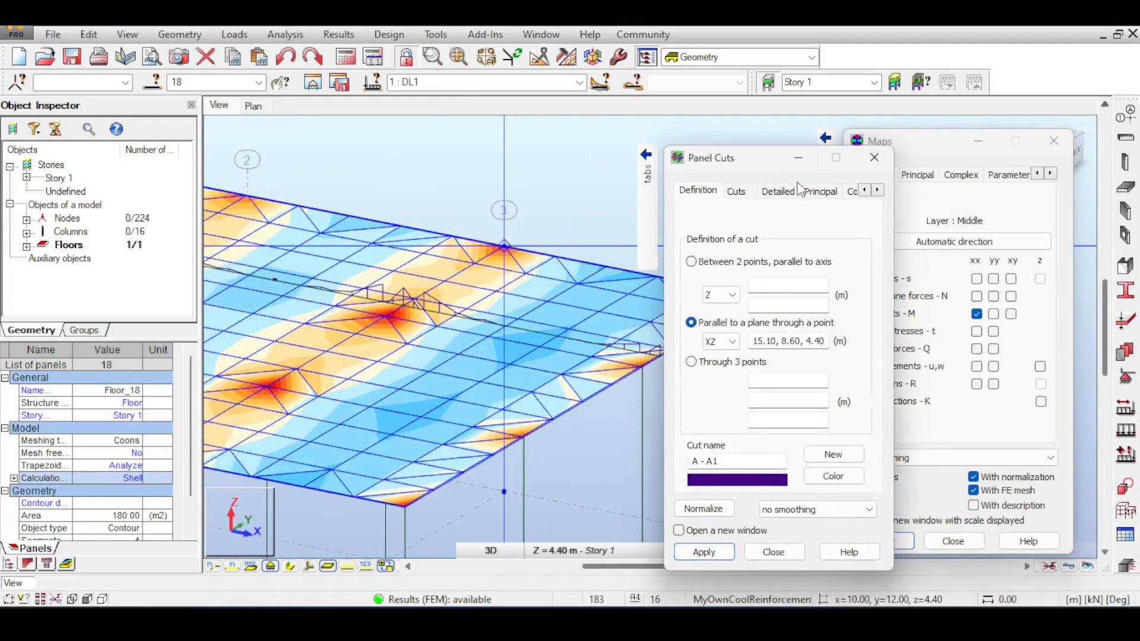
pyautogui.click(750, 190)
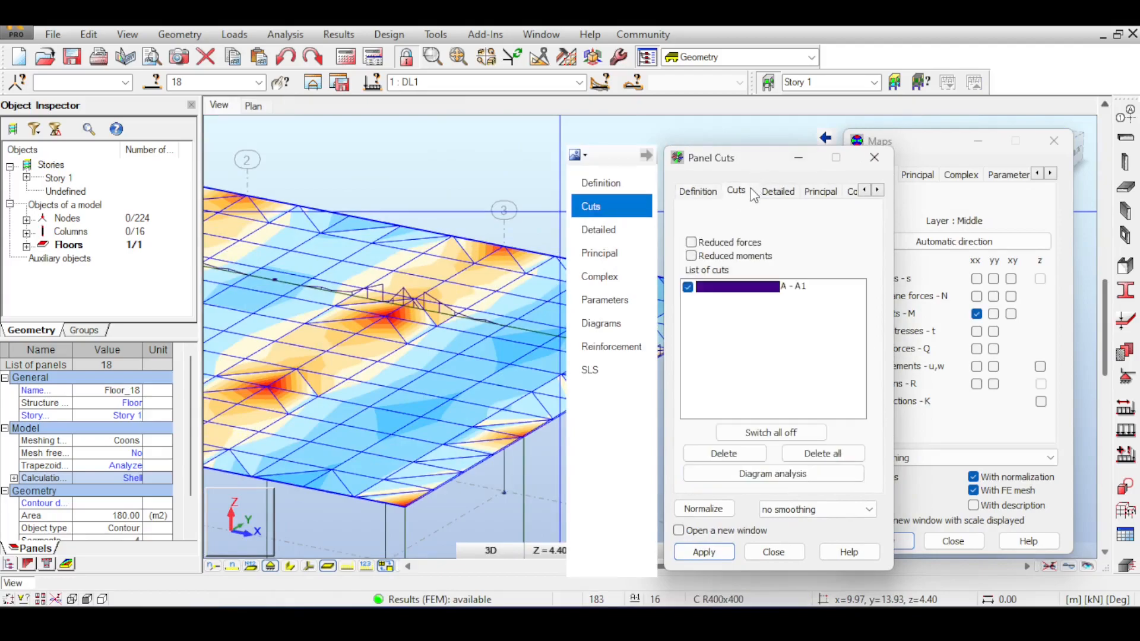
pyautogui.click(779, 191)
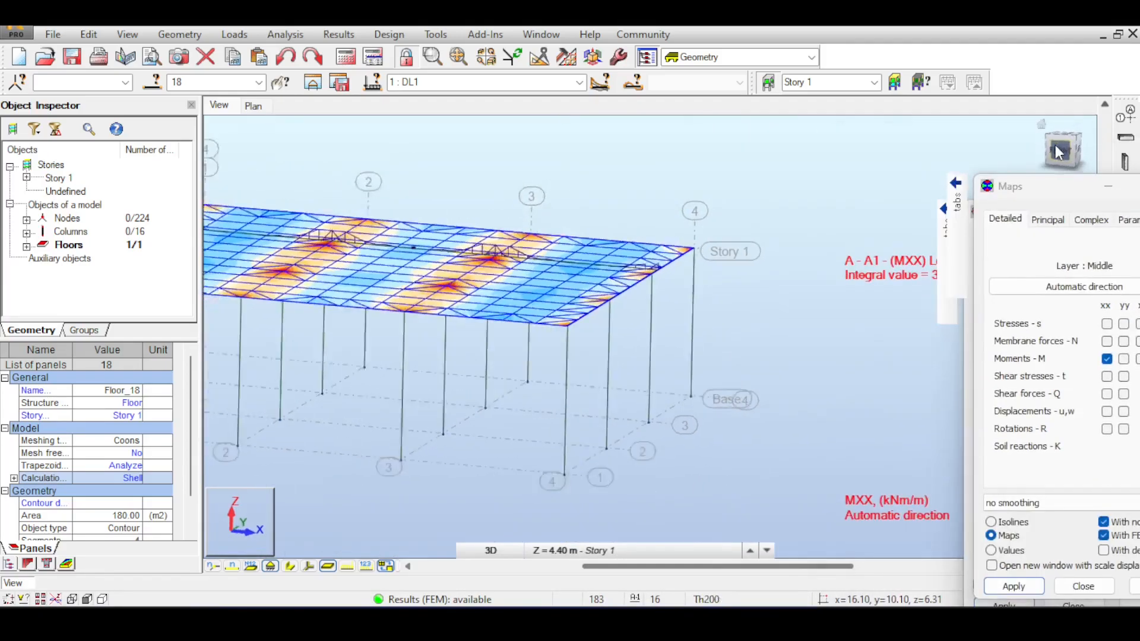
pyautogui.scroll(4, 516, 343)
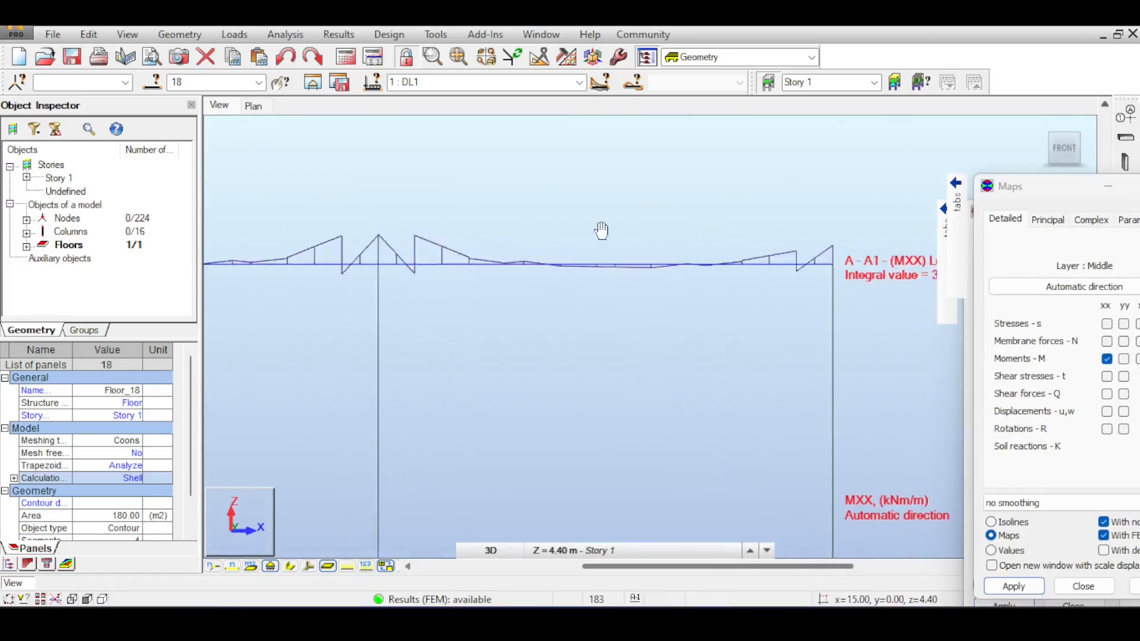
pyautogui.scroll(-3, 622, 238)
pyautogui.moveTo(1056, 148); pyautogui.dragTo(1018, 147)
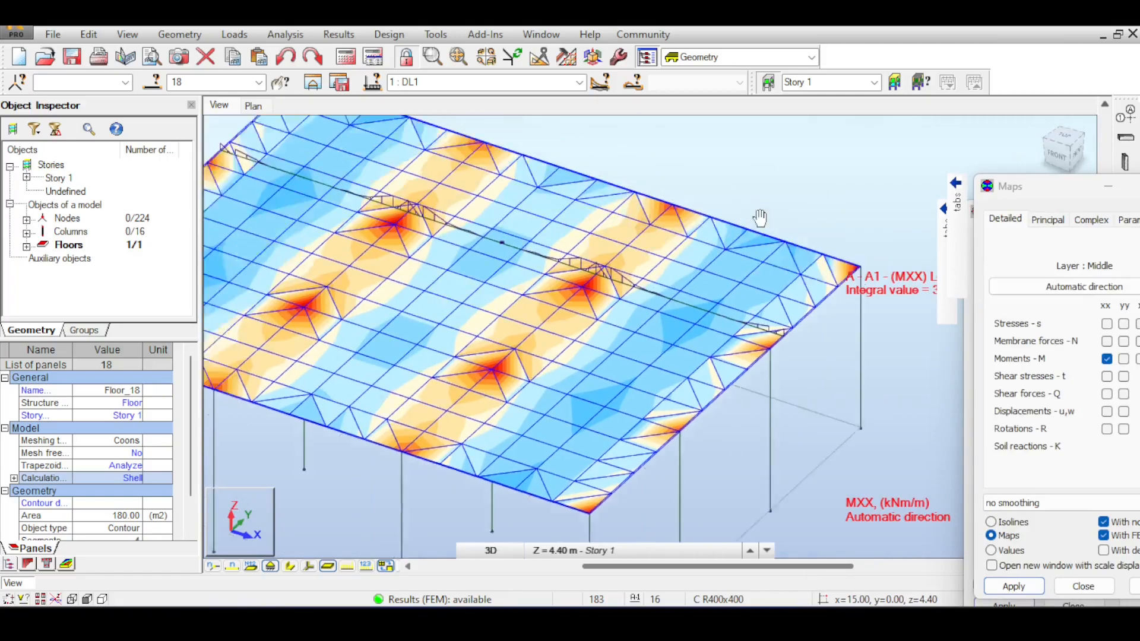
# Step: Delete the slab's existing triangular finite element mesh
pyautogui.click(618, 57)
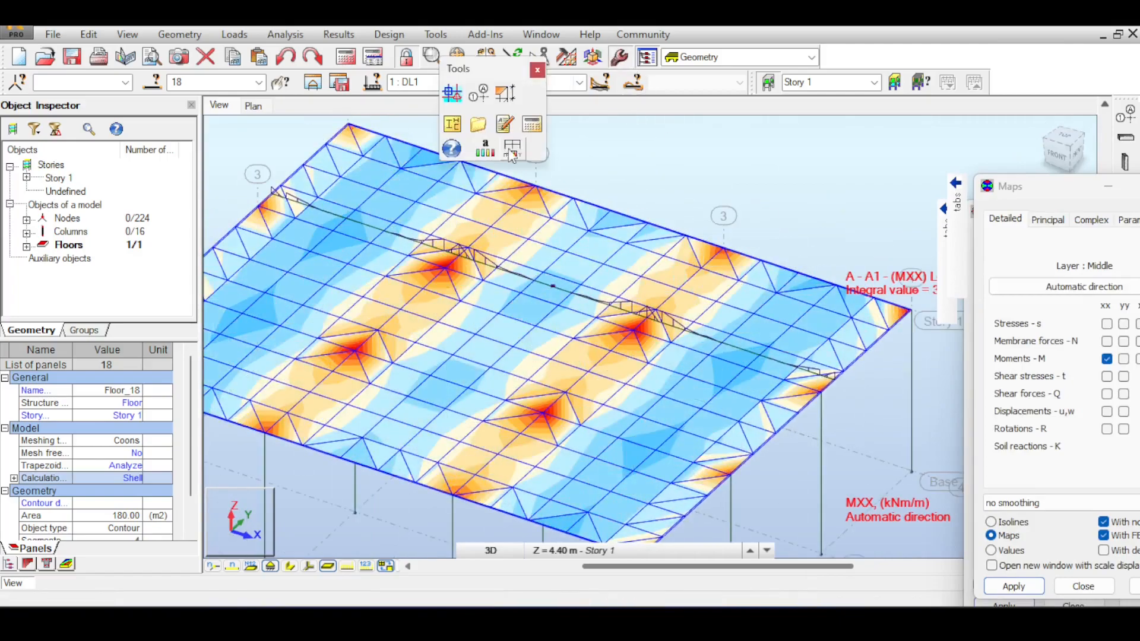
pyautogui.click(538, 70)
pyautogui.click(567, 57)
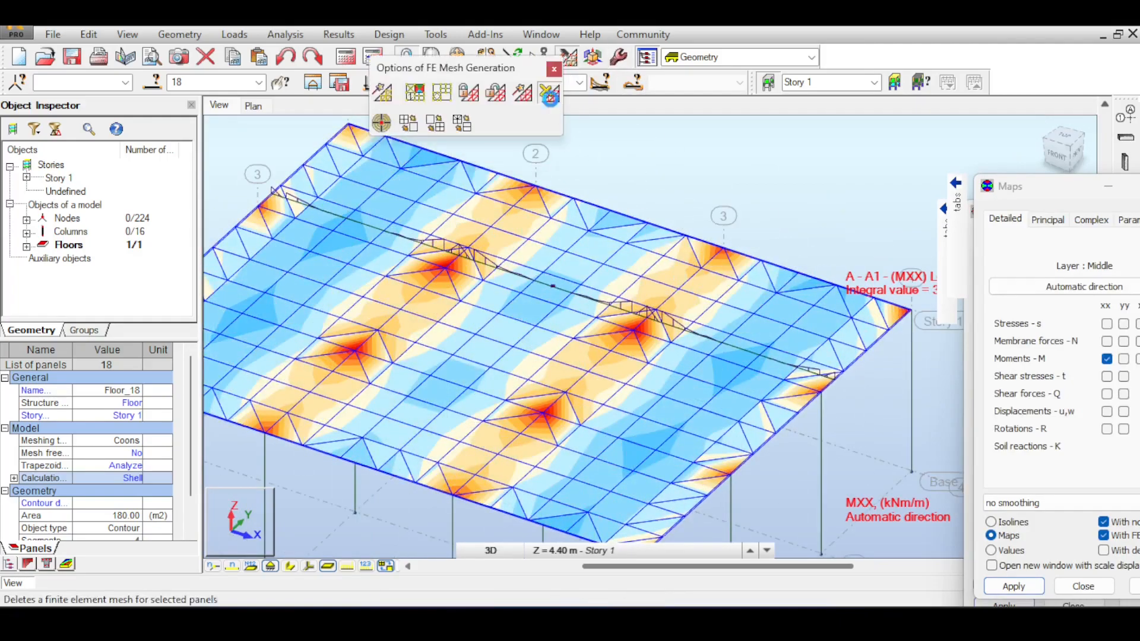
pyautogui.click(549, 92)
pyautogui.click(624, 353)
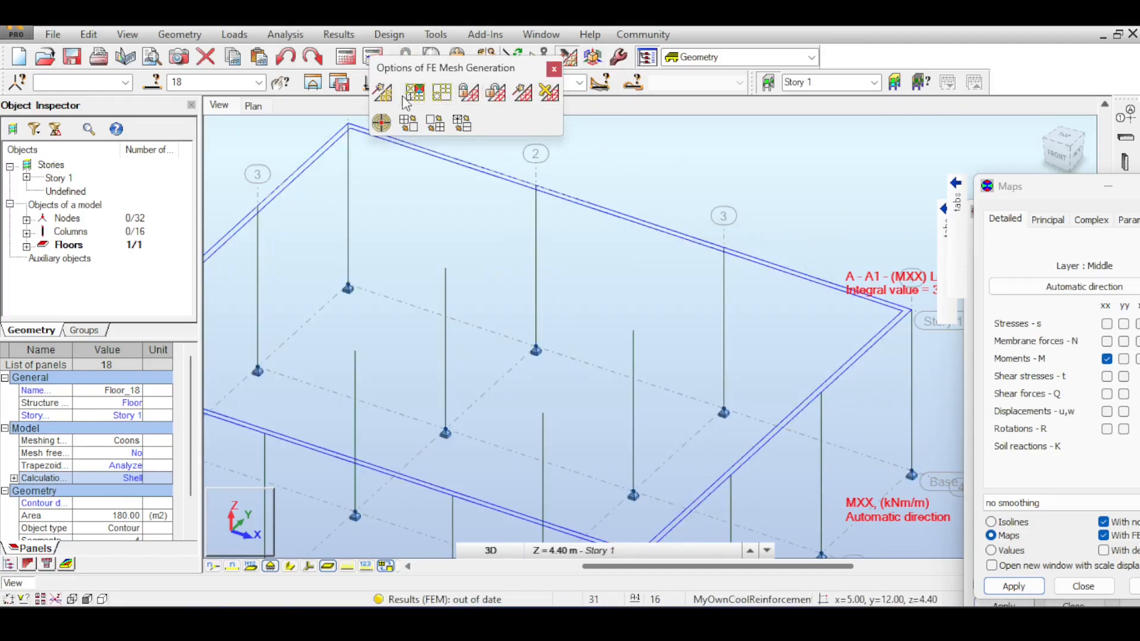
# Step: Set the slab's meshing to automatic method selection and choose 4-node quadrilaterals as the surface finite elements
pyautogui.click(441, 92)
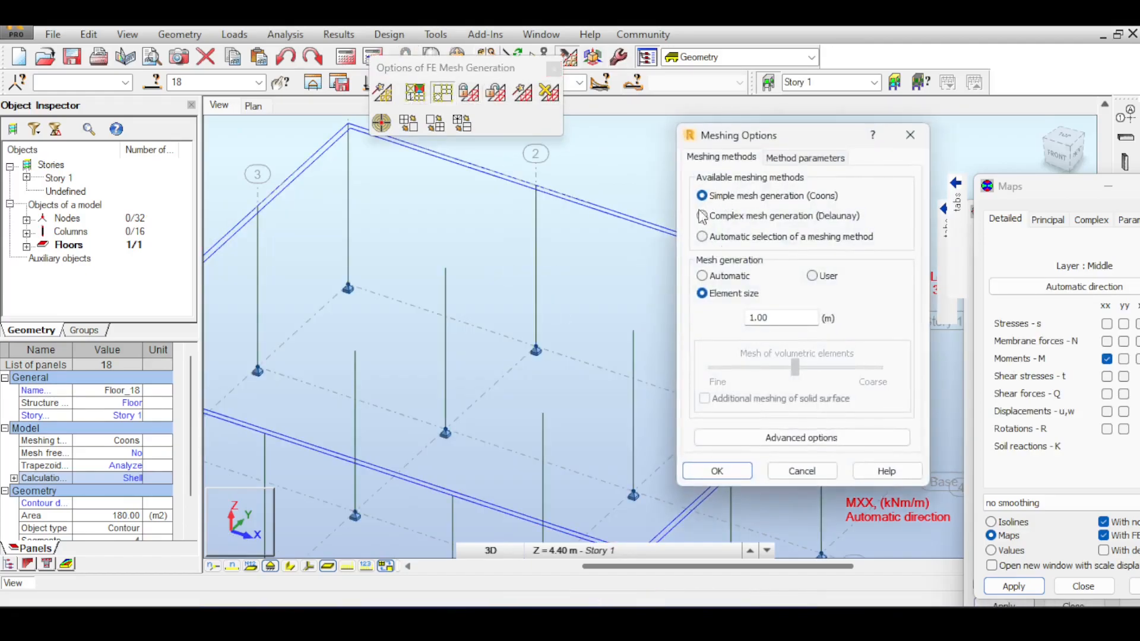
pyautogui.click(704, 237)
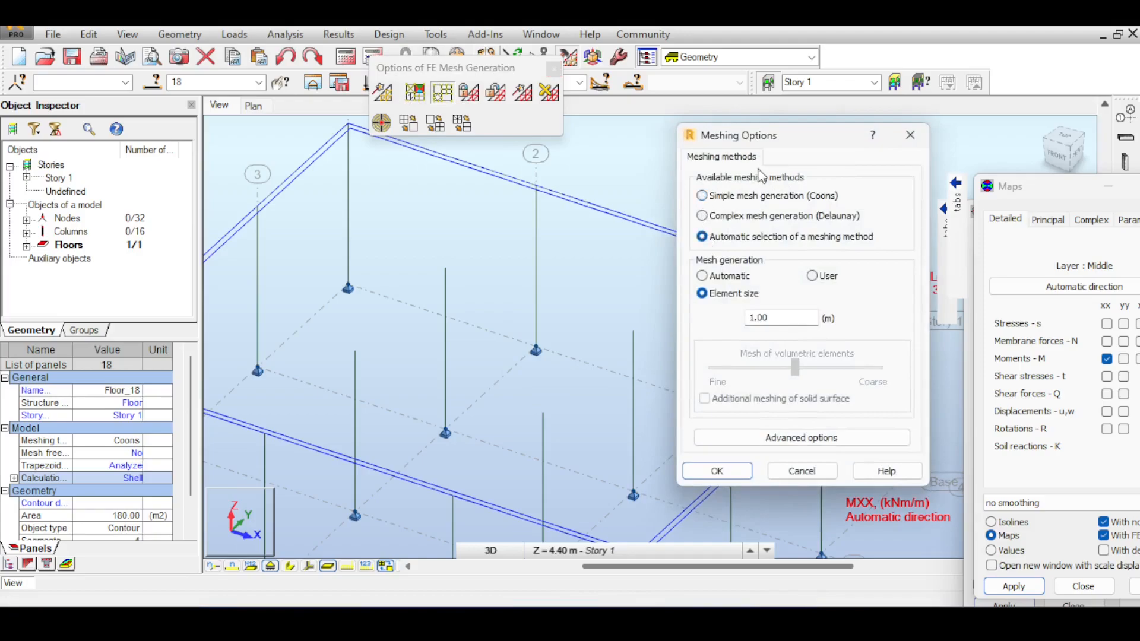
pyautogui.click(750, 438)
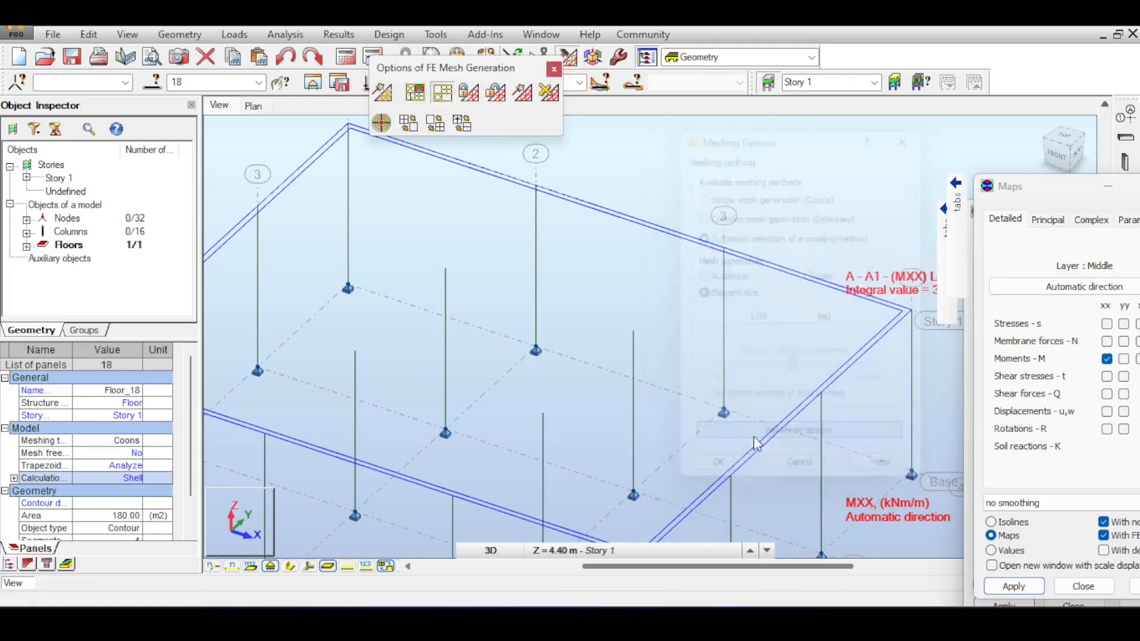
pyautogui.click(603, 168)
pyautogui.click(614, 189)
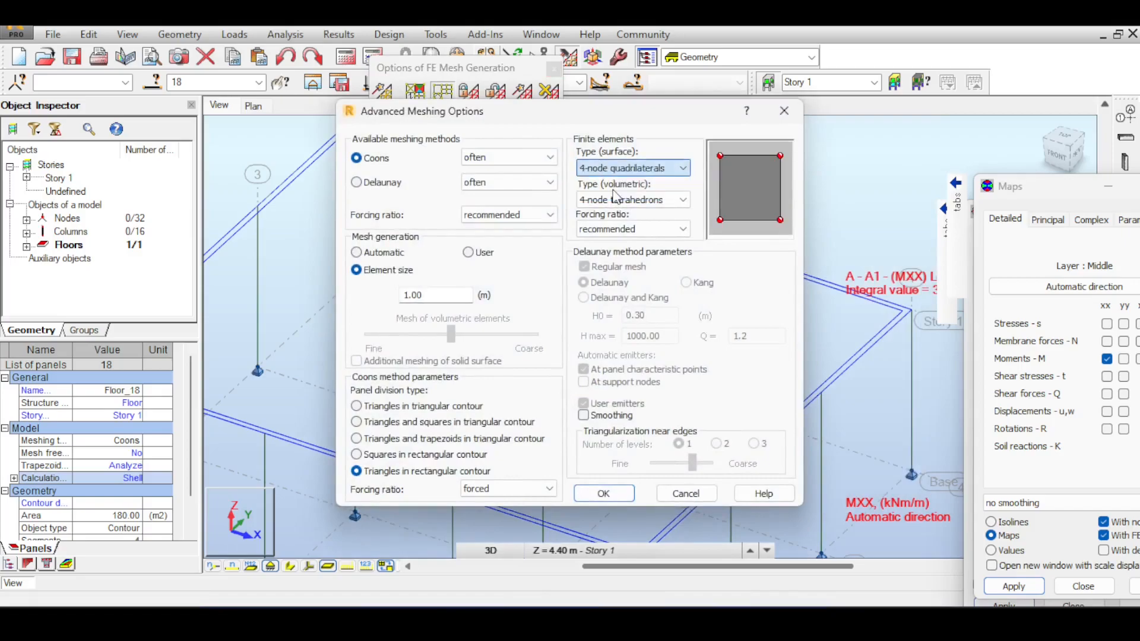
# Step: Set the Coons panel division to triangles in triangular contour with a recommended forcing ratio, and run the calculations
pyautogui.click(362, 406)
pyautogui.click(497, 489)
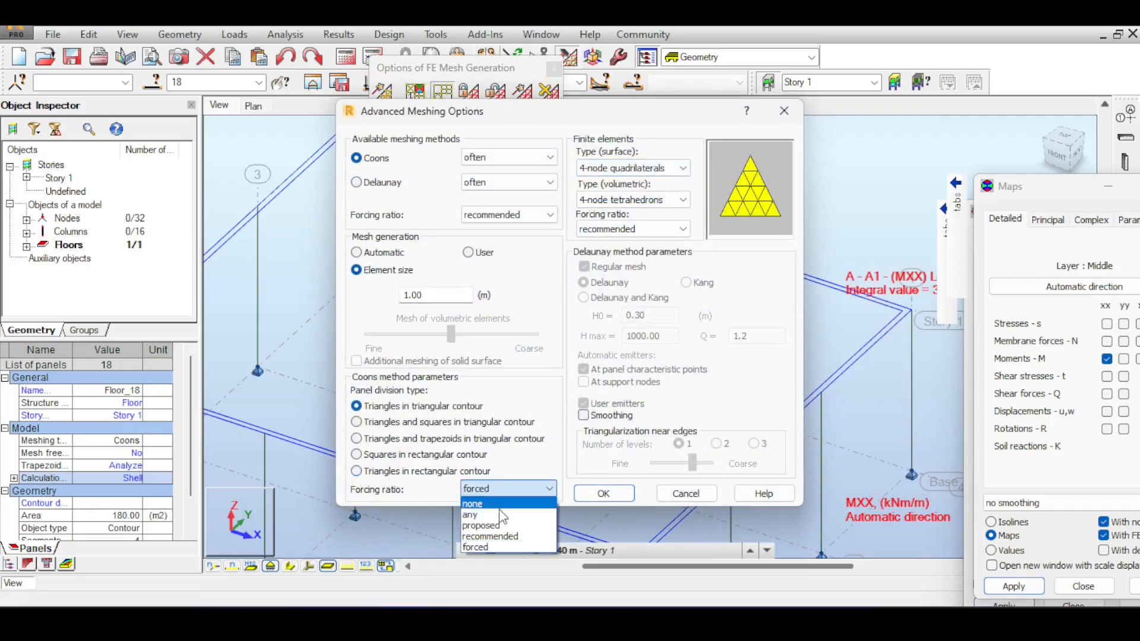
pyautogui.click(505, 536)
pyautogui.click(603, 493)
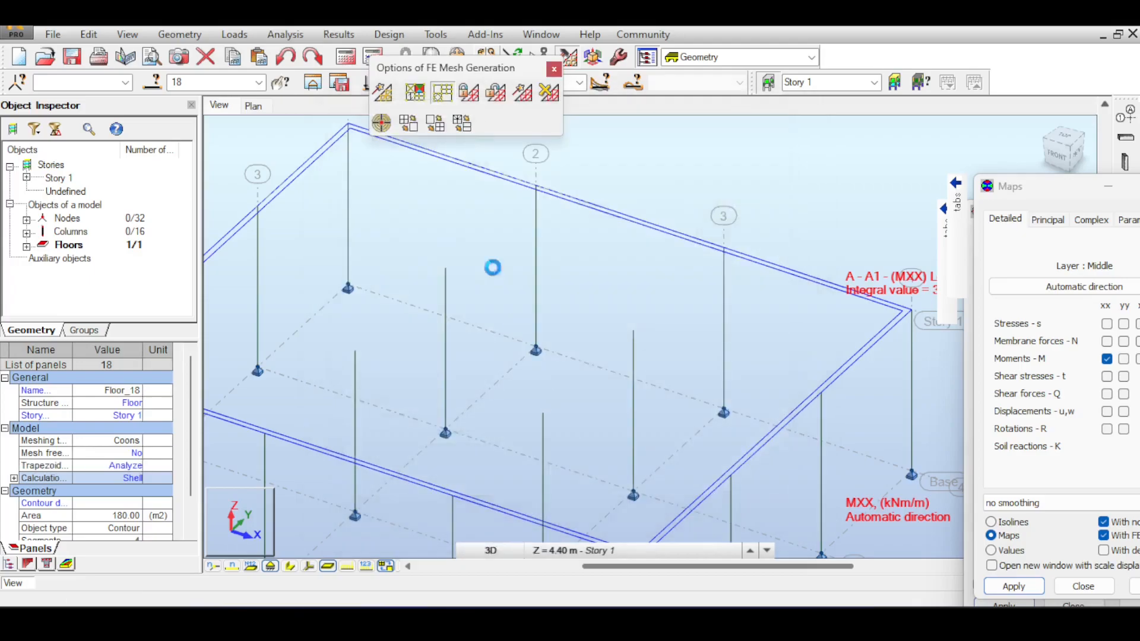
pyautogui.click(346, 57)
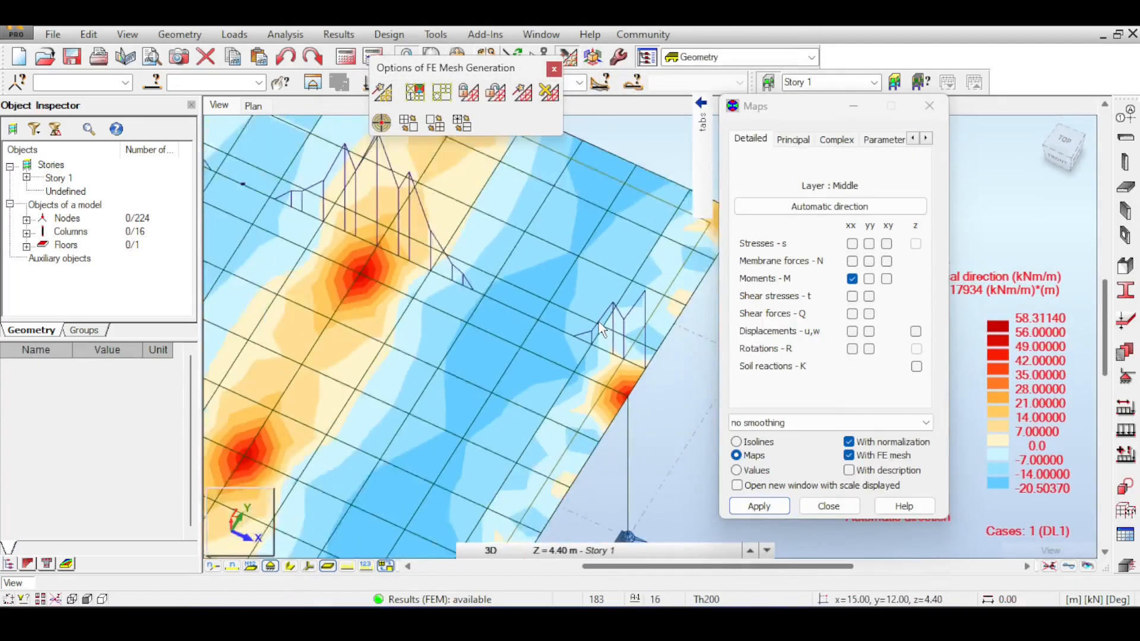
# Step: Examine the unsmoothed xx moment contours and panel cut diagram around the interior columns in the quadrilateral mesh
pyautogui.moveTo(598, 321); pyautogui.dragTo(522, 240, button='middle')
pyautogui.scroll(-3, 594, 262)
pyautogui.click(1062, 153)
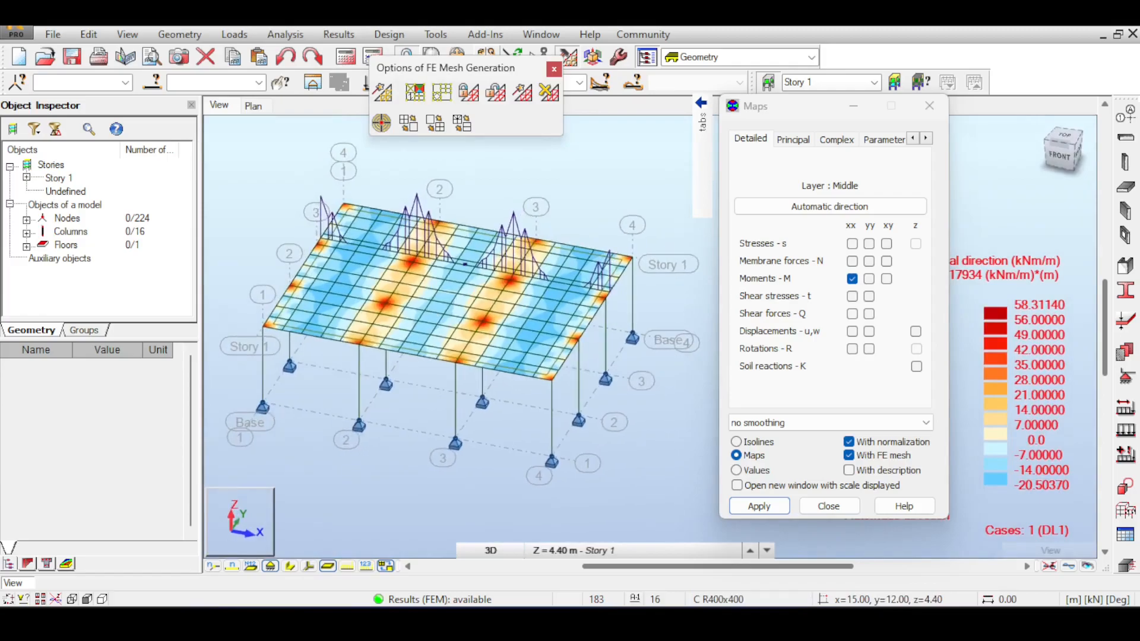
pyautogui.scroll(5, 622, 266)
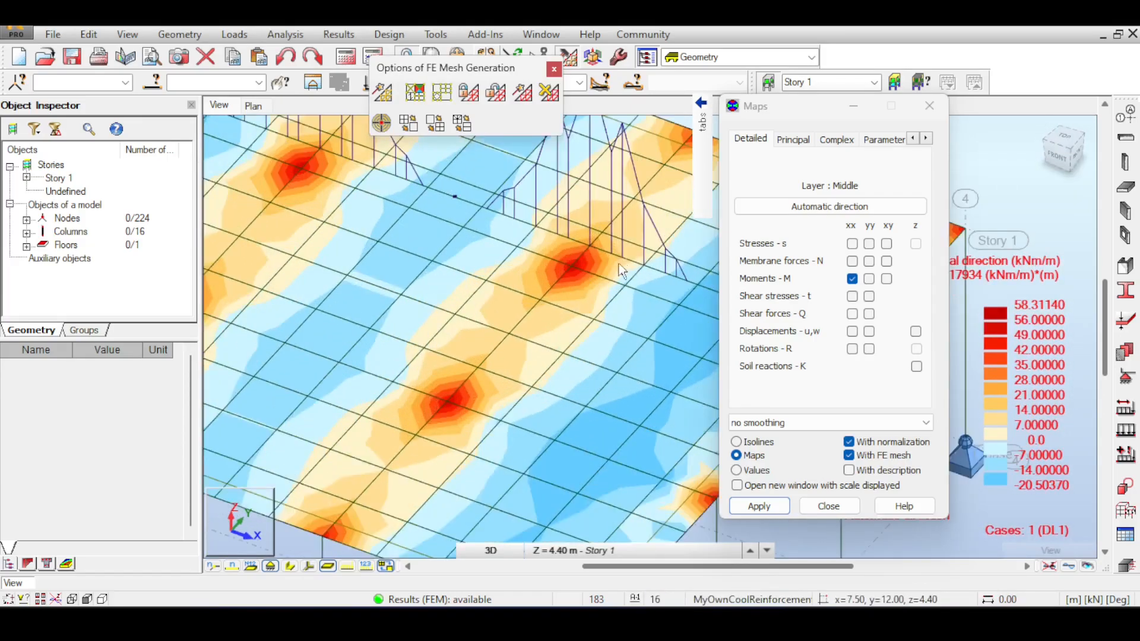
pyautogui.scroll(6, 528, 268)
pyautogui.moveTo(539, 264); pyautogui.dragTo(526, 305, button='middle')
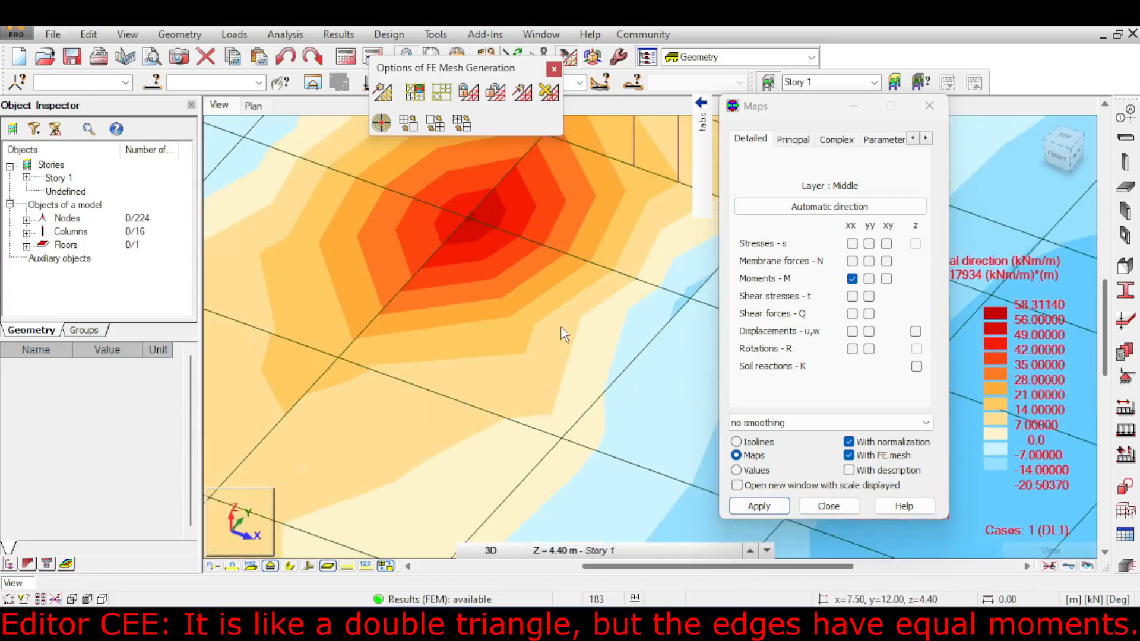
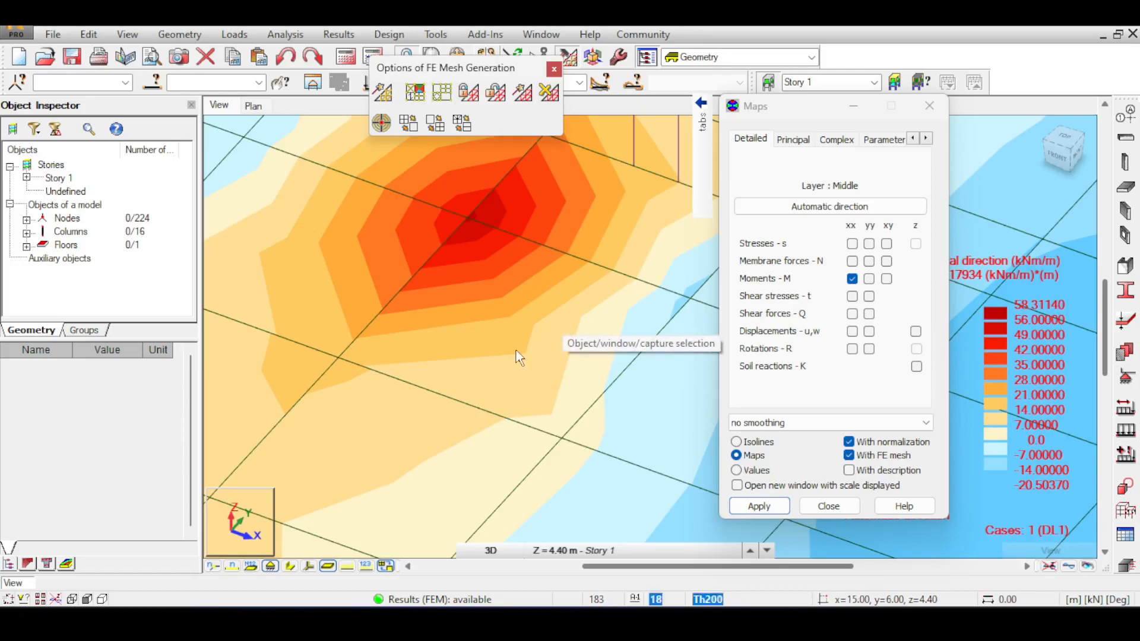
pyautogui.scroll(-5, 594, 301)
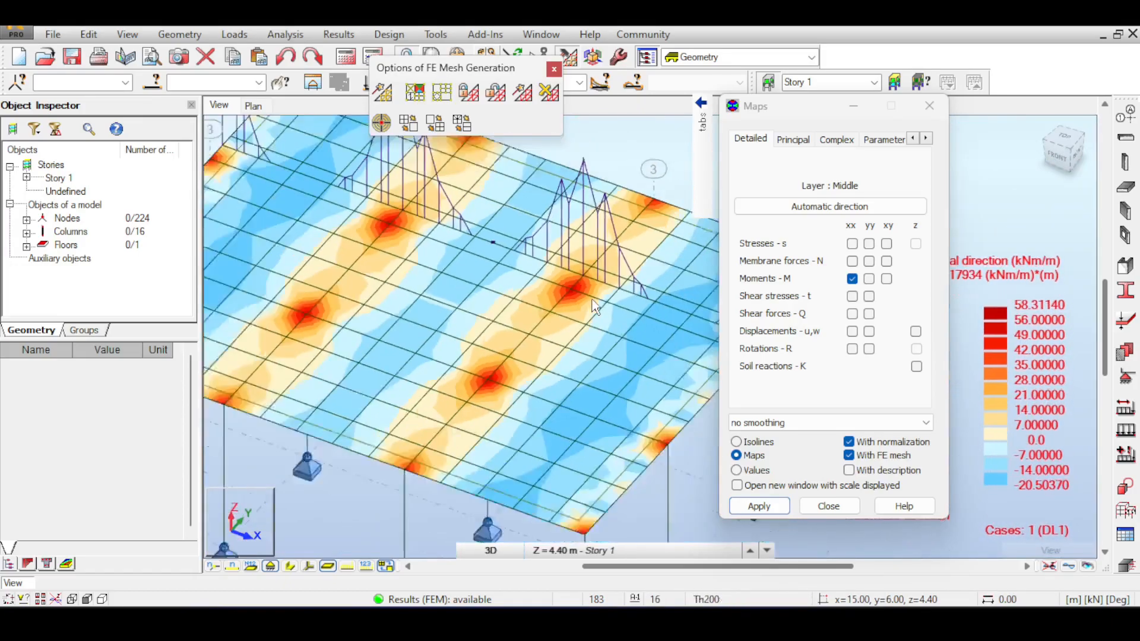
# Step: Close the Maps and FE mesh generation options, and hide the moment map and panel cut diagrams on the structure
pyautogui.click(838, 505)
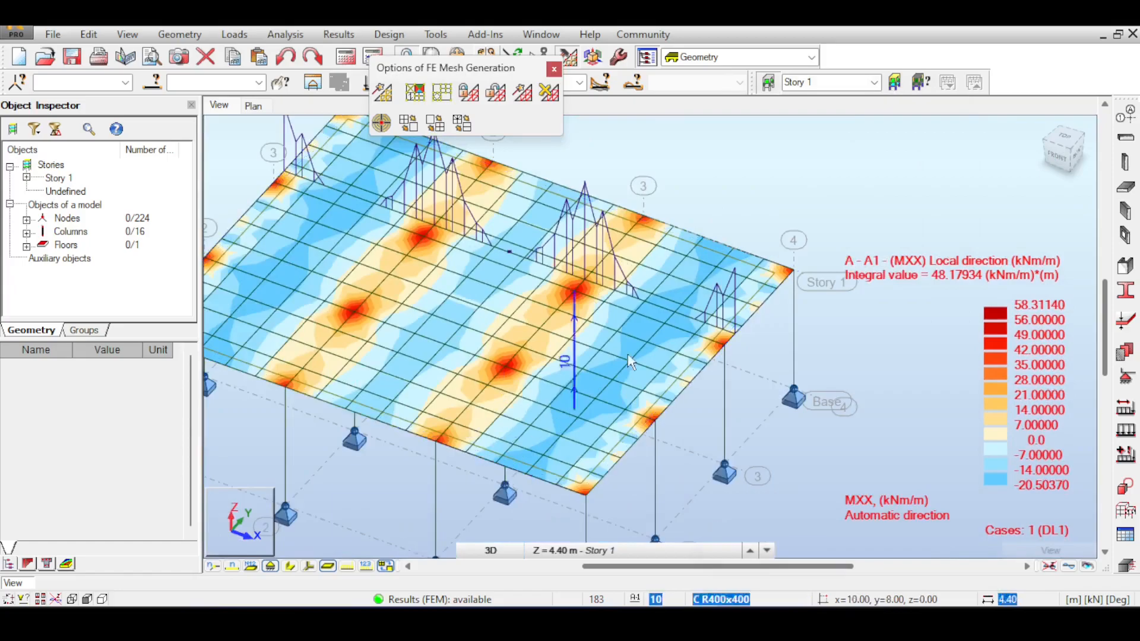
pyautogui.moveTo(811, 222); pyautogui.dragTo(756, 233, button='middle')
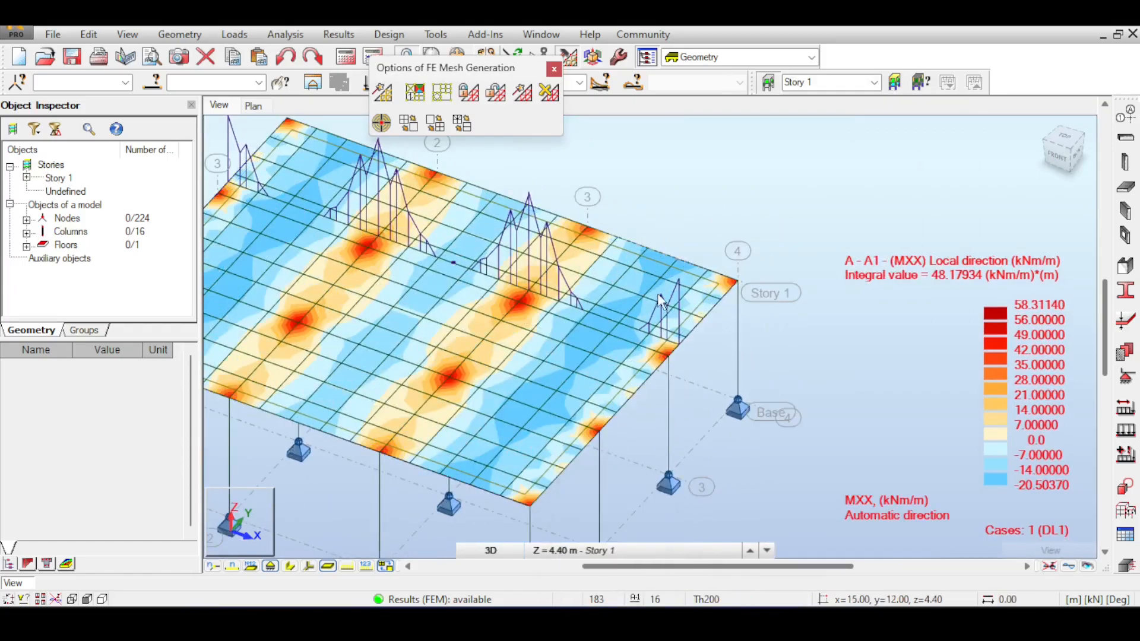
pyautogui.moveTo(643, 207); pyautogui.dragTo(778, 217, button='middle')
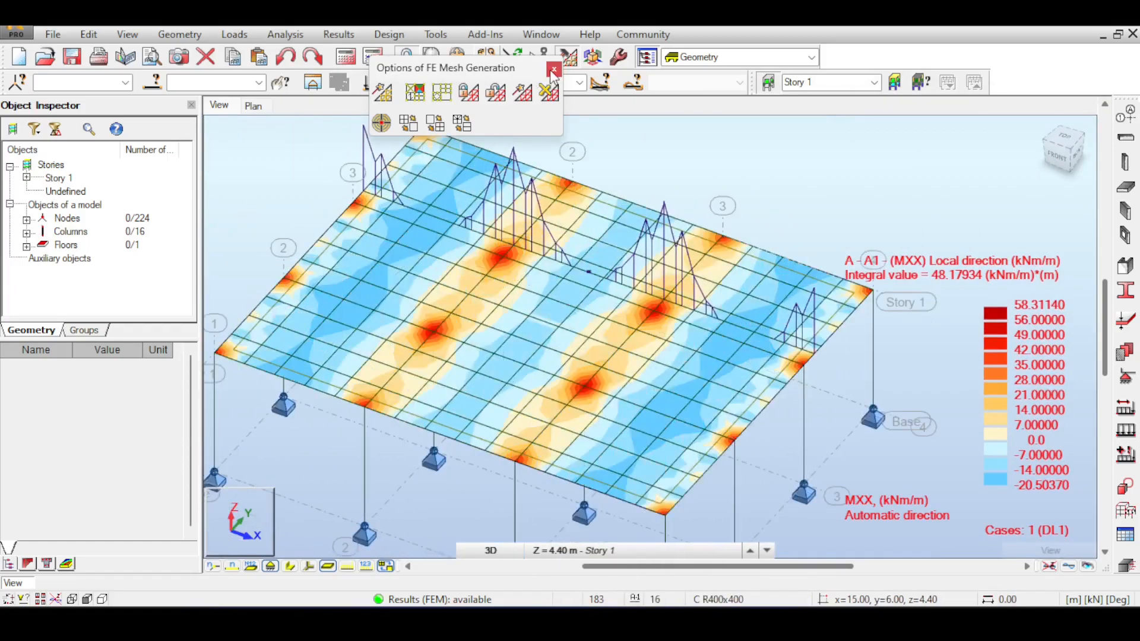
pyautogui.click(554, 70)
pyautogui.click(1075, 155)
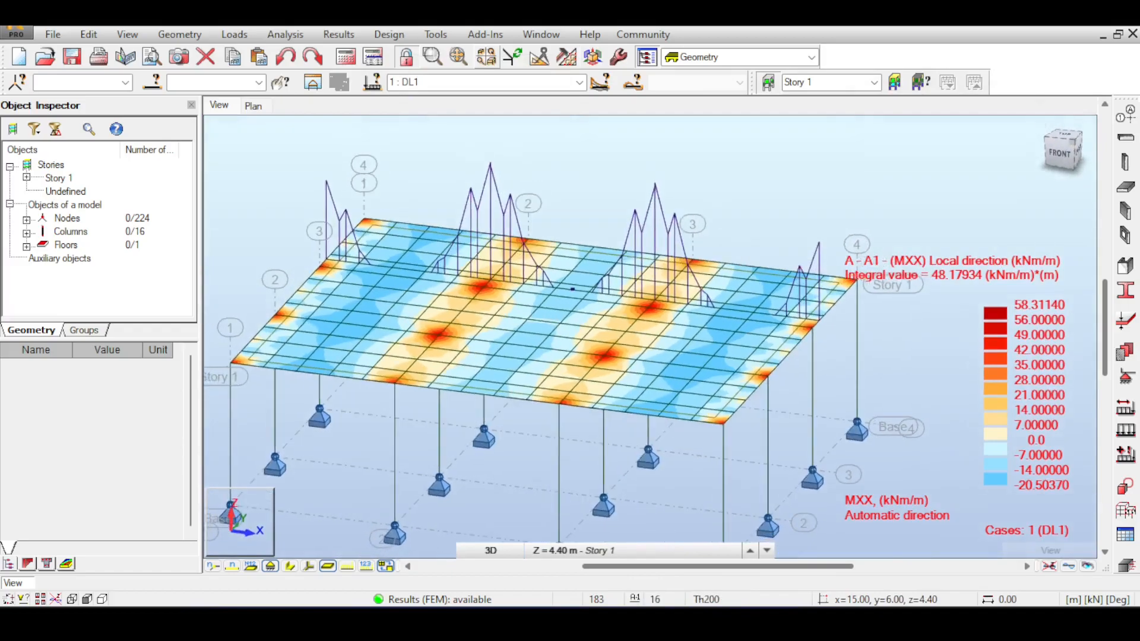
pyautogui.click(1049, 566)
pyautogui.scroll(-2, 723, 126)
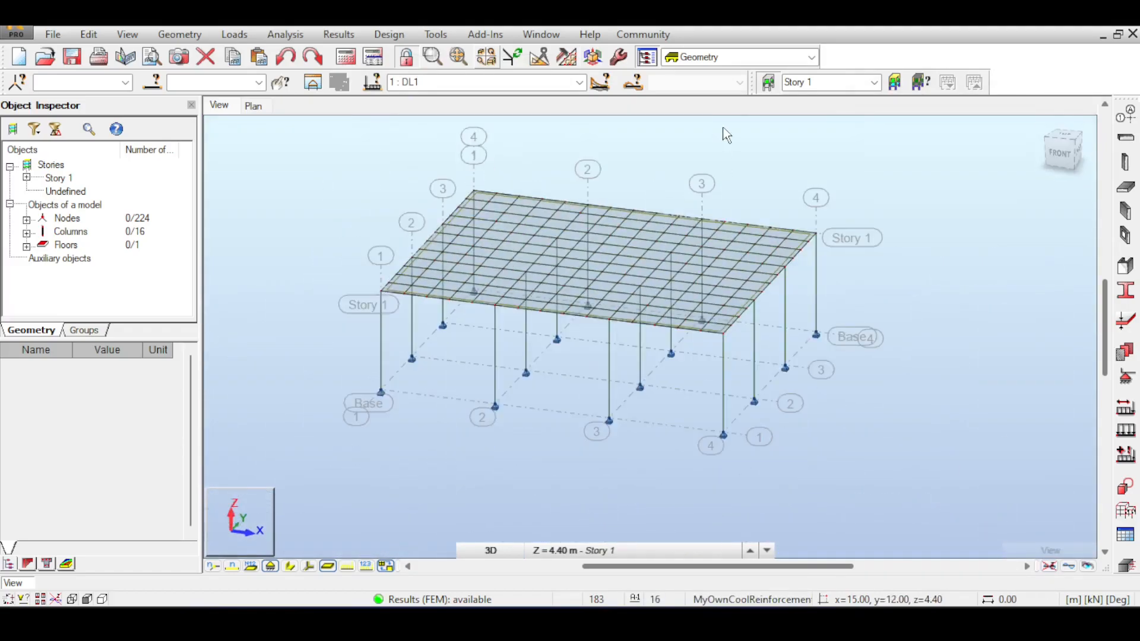
pyautogui.moveTo(723, 126); pyautogui.dragTo(599, 208, button='middle')
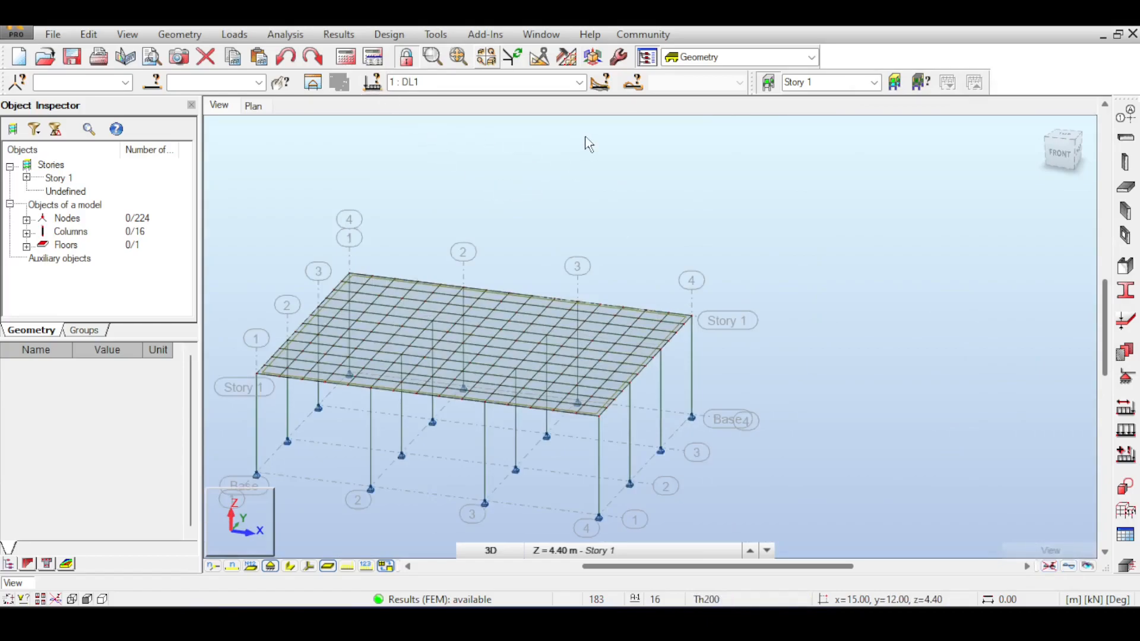
# Step: Open Mesh Consolidation and preview which triangle pairs get converted at conversion coefficients such as -0.75 and -0.20
pyautogui.click(565, 62)
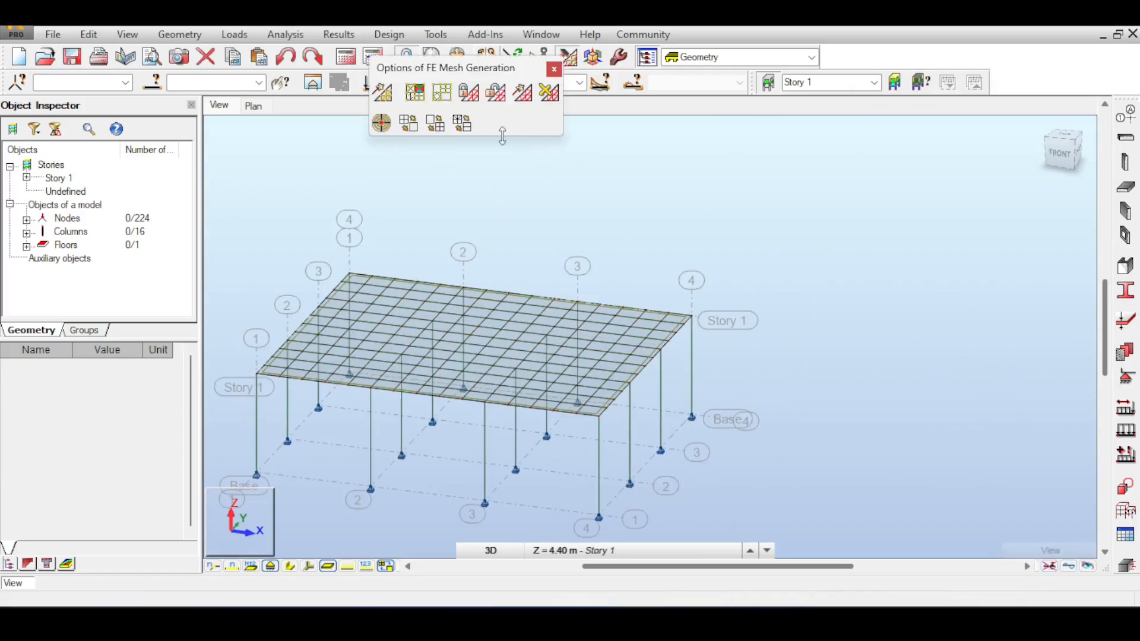
pyautogui.click(1060, 141)
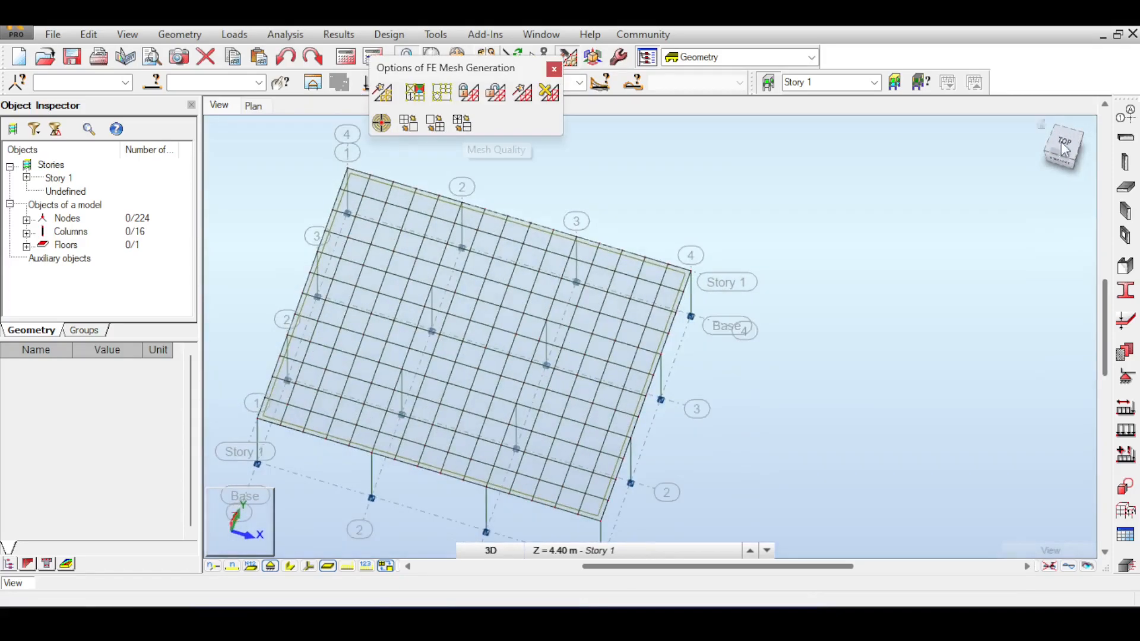
pyautogui.click(436, 124)
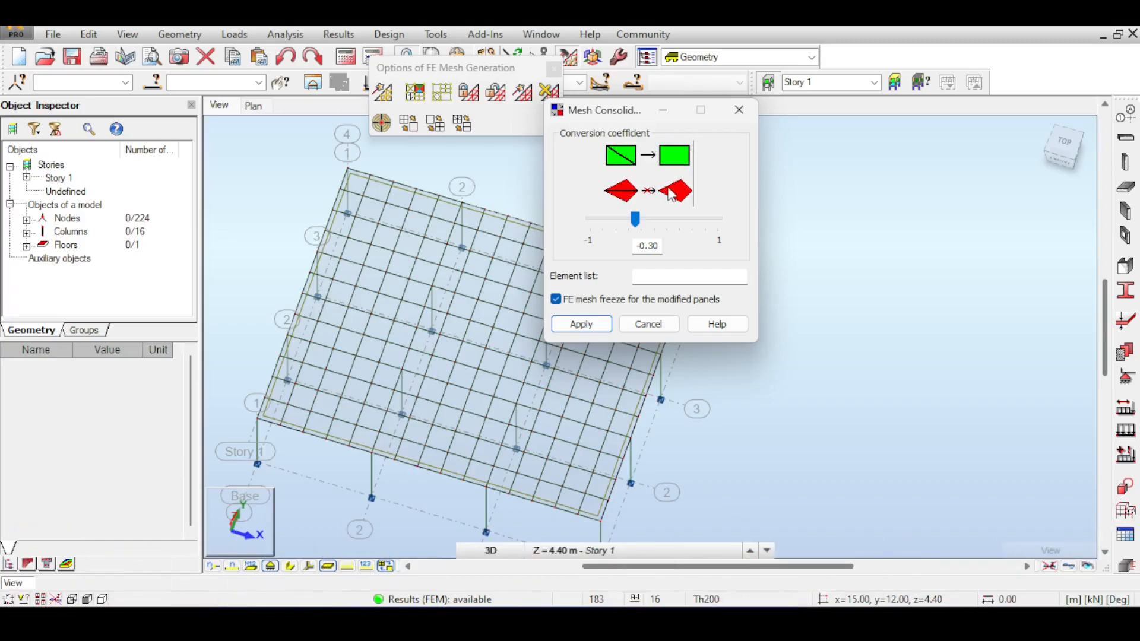
pyautogui.moveTo(639, 218); pyautogui.dragTo(610, 219)
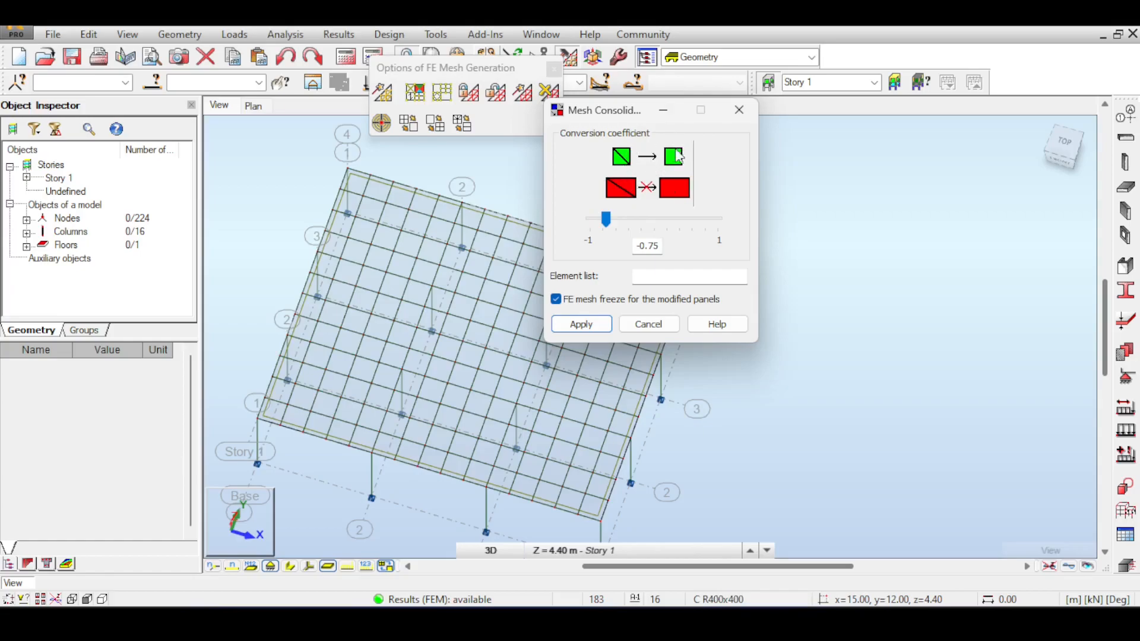
pyautogui.moveTo(606, 218); pyautogui.dragTo(576, 220)
pyautogui.moveTo(591, 219); pyautogui.dragTo(641, 220)
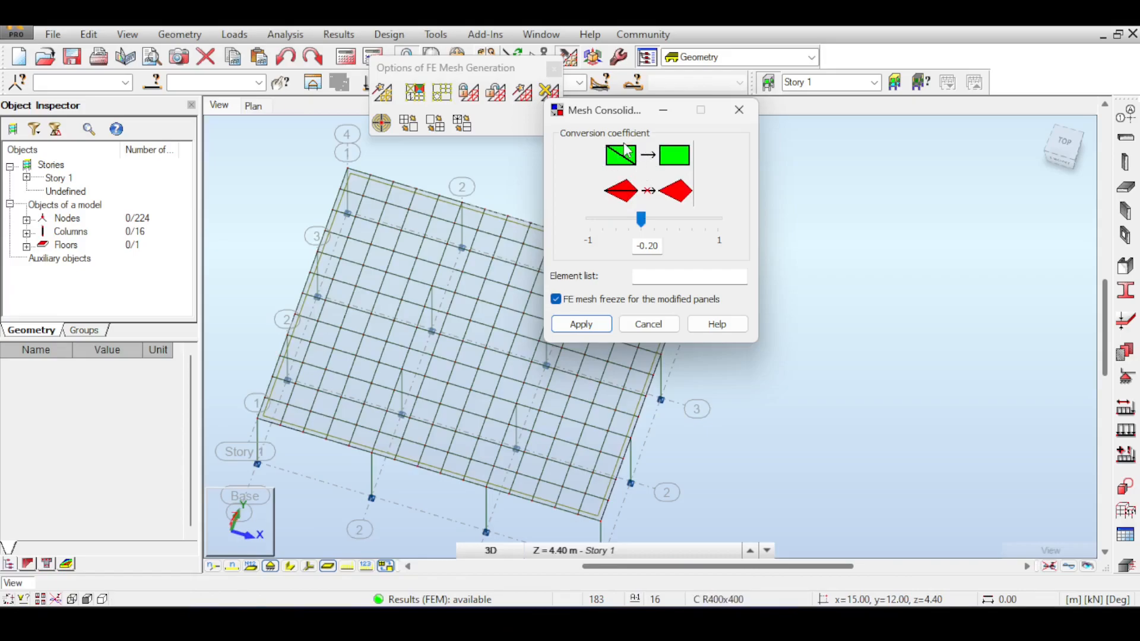
# Step: Preview positive conversion coefficients up to 1.00, compare with the quadrilateral sketches in Paint, and cancel the consolidation at -0.40
pyautogui.moveTo(641, 221); pyautogui.dragTo(694, 227)
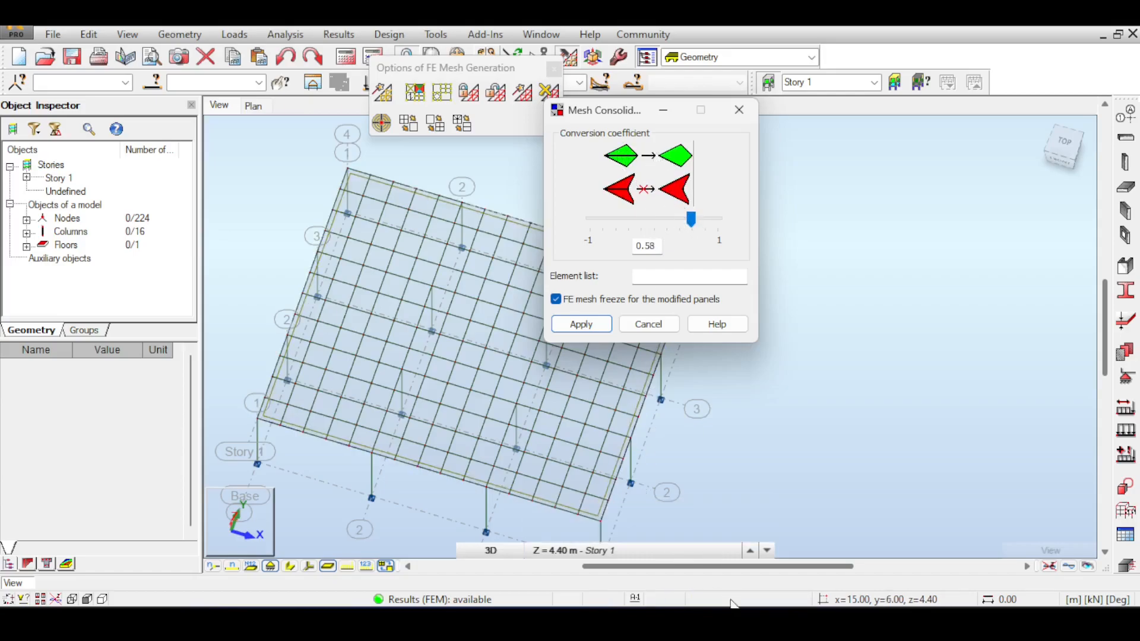
pyautogui.moveTo(716, 623)
pyautogui.click(717, 547)
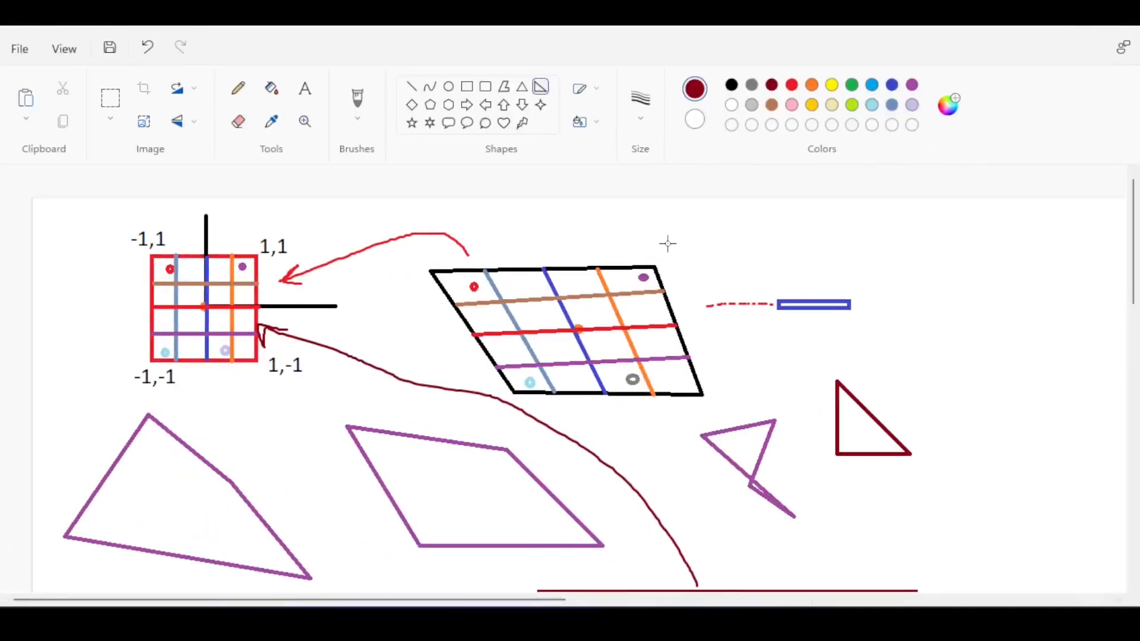
pyautogui.click(675, 621)
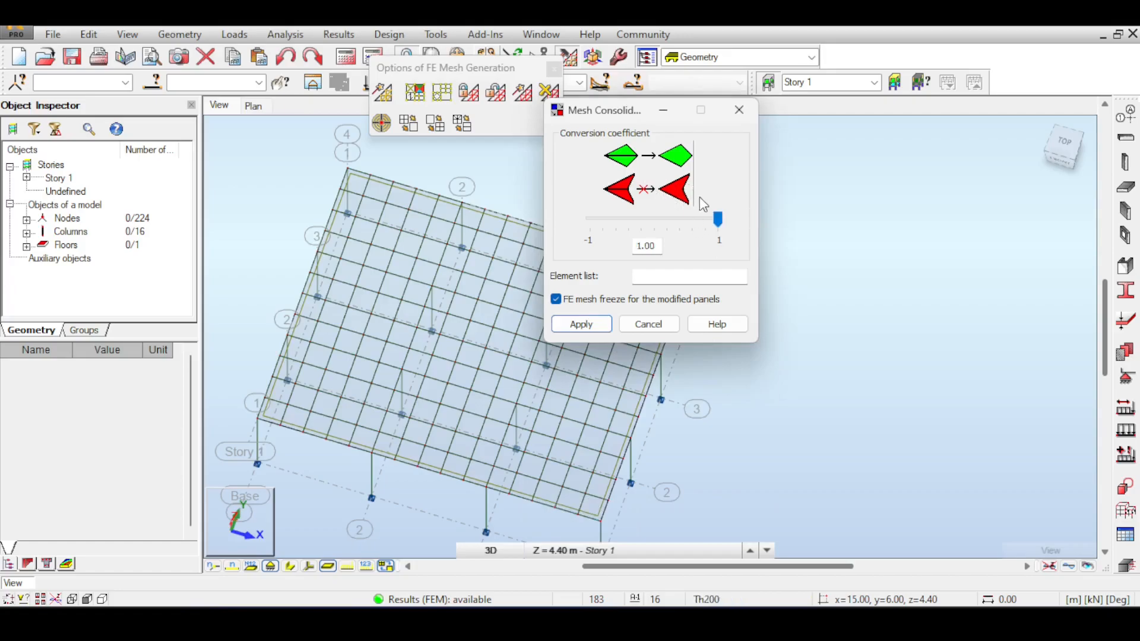
pyautogui.moveTo(716, 221); pyautogui.dragTo(634, 219)
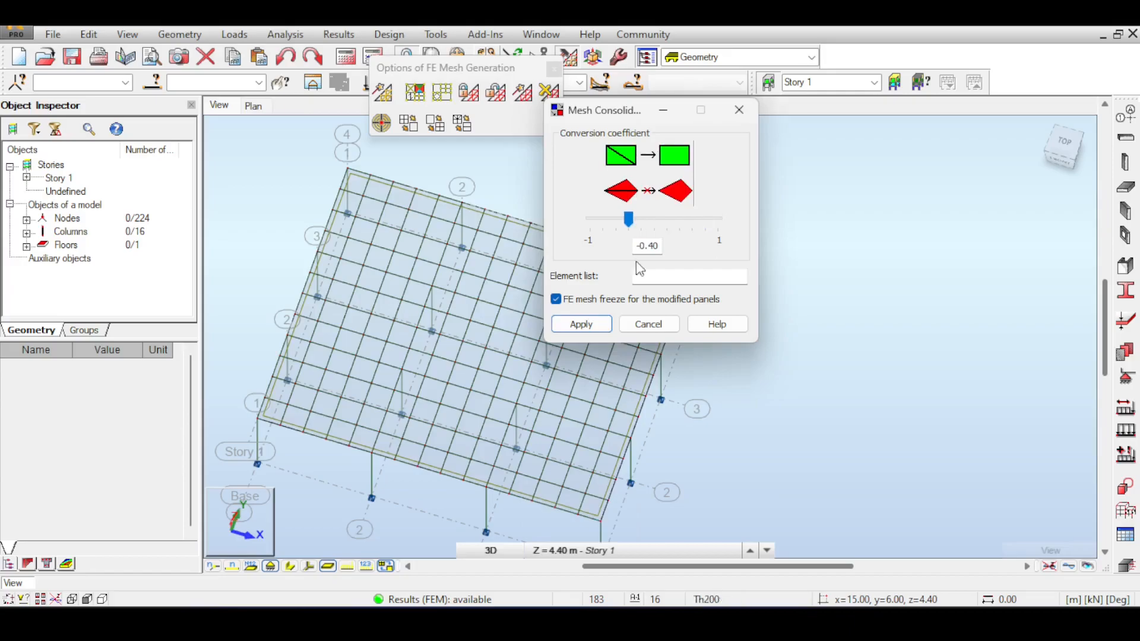
pyautogui.click(664, 325)
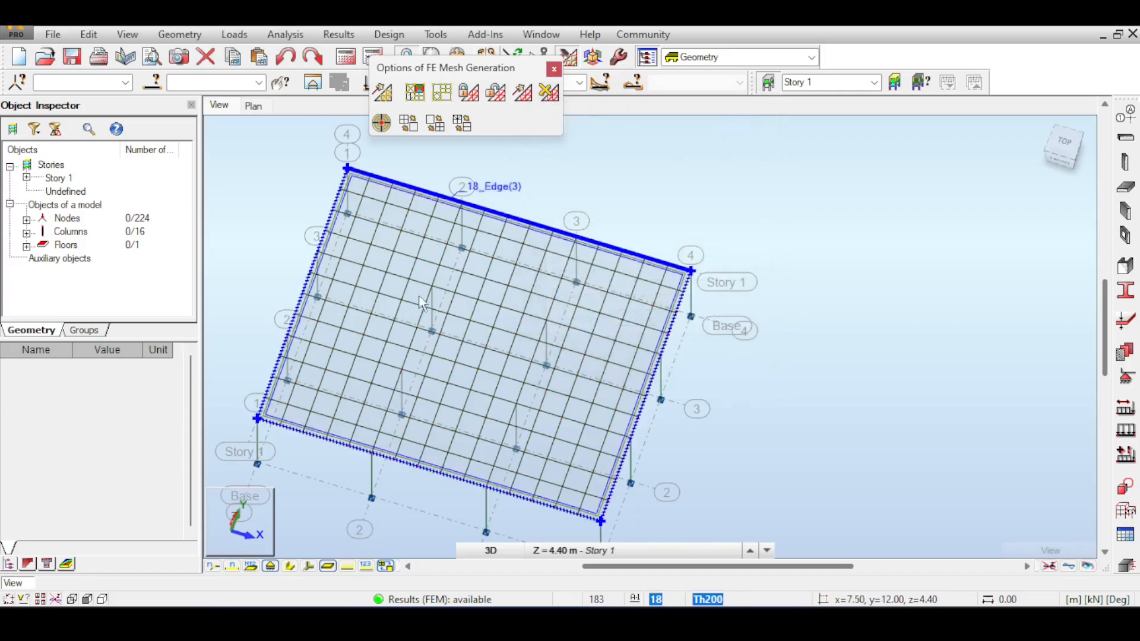
# Step: Check the mesh quality of slab panel 18 at a precision of 0.5
pyautogui.click(463, 130)
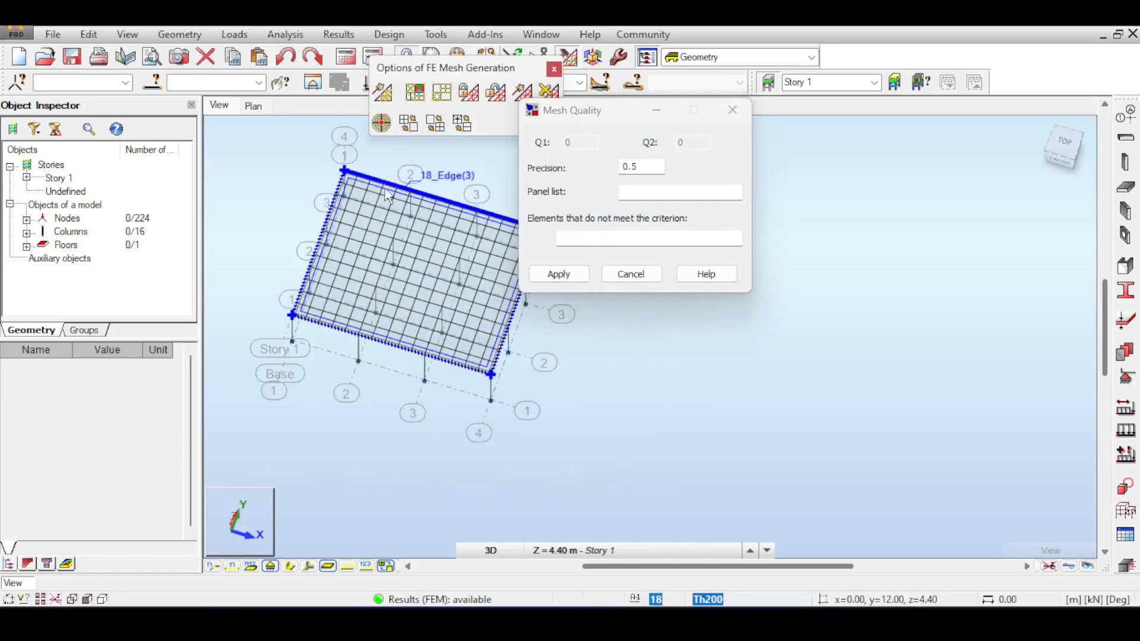
pyautogui.click(352, 190)
pyautogui.click(558, 275)
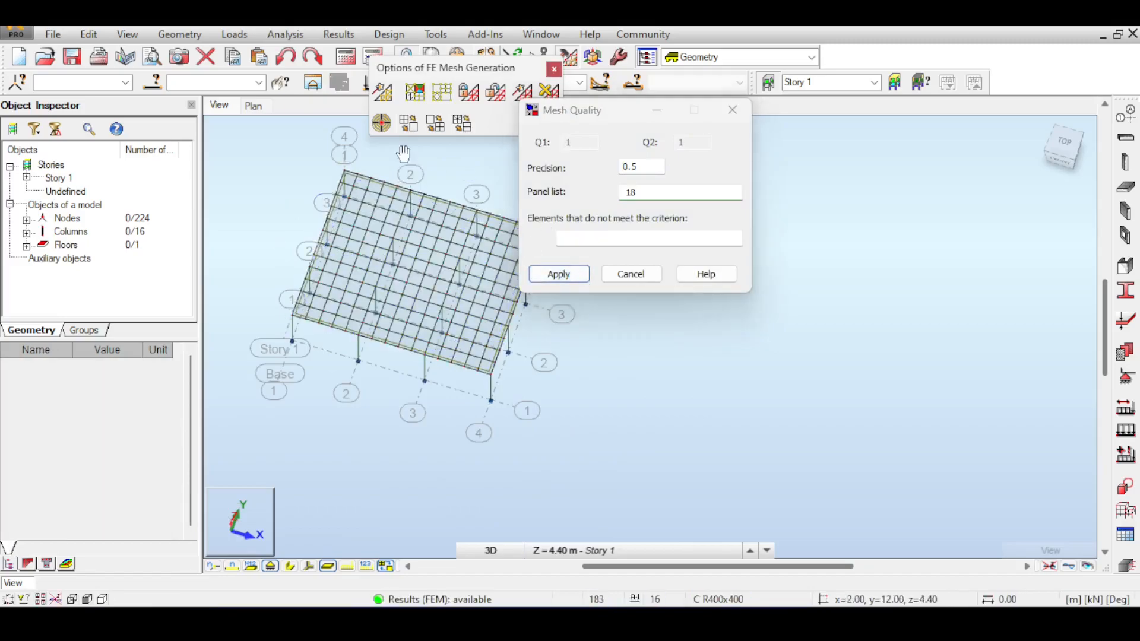
# Step: Recheck panel 18's mesh quality at precisions of 0.8 and 1, and inspect the elements that do not meet the criterion
pyautogui.click(635, 165)
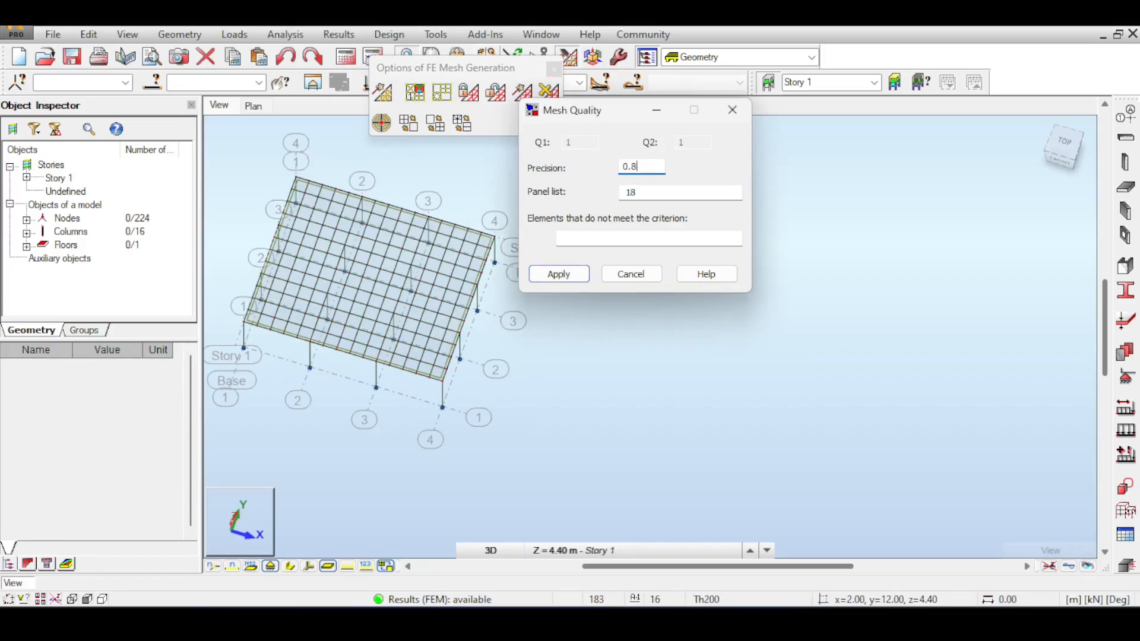
pyautogui.click(551, 277)
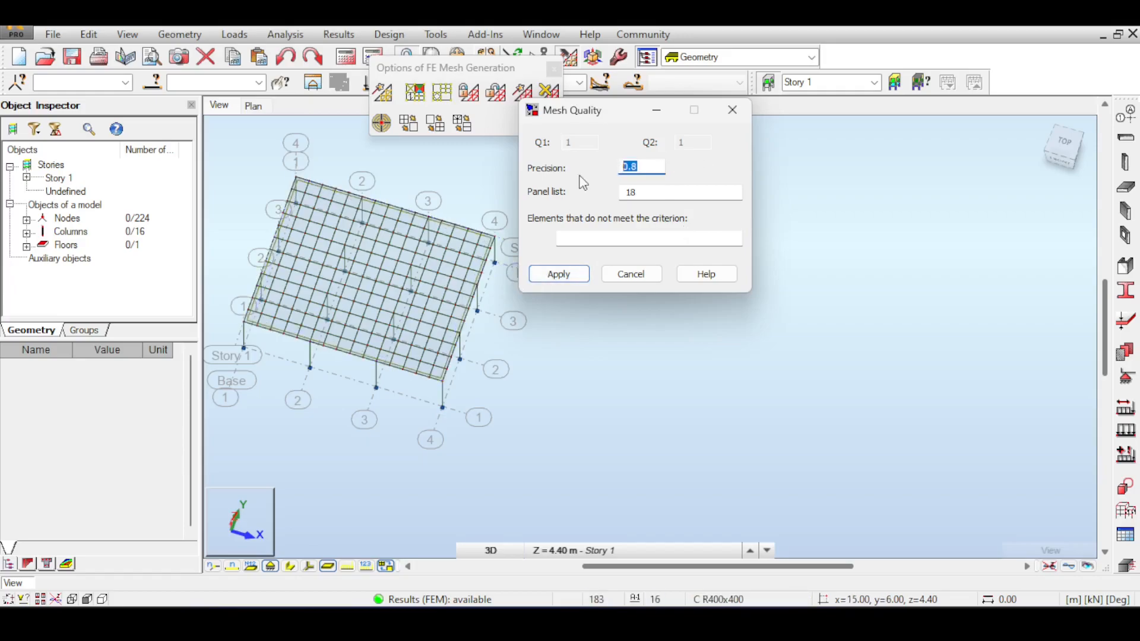
pyautogui.click(557, 274)
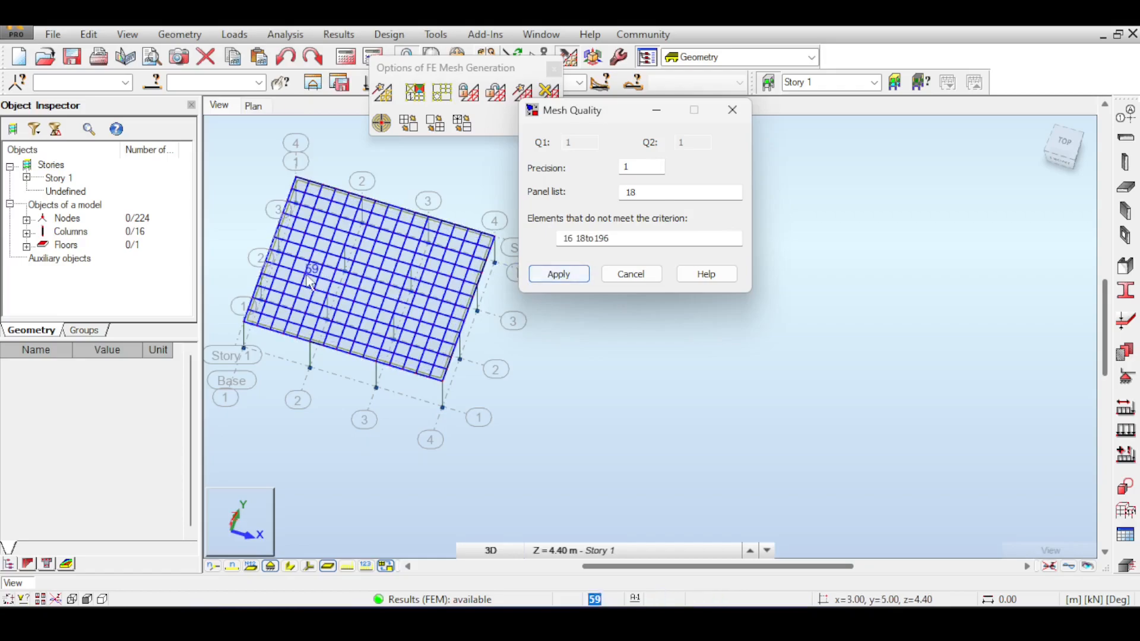
pyautogui.scroll(3, 408, 184)
pyautogui.scroll(-3, 407, 184)
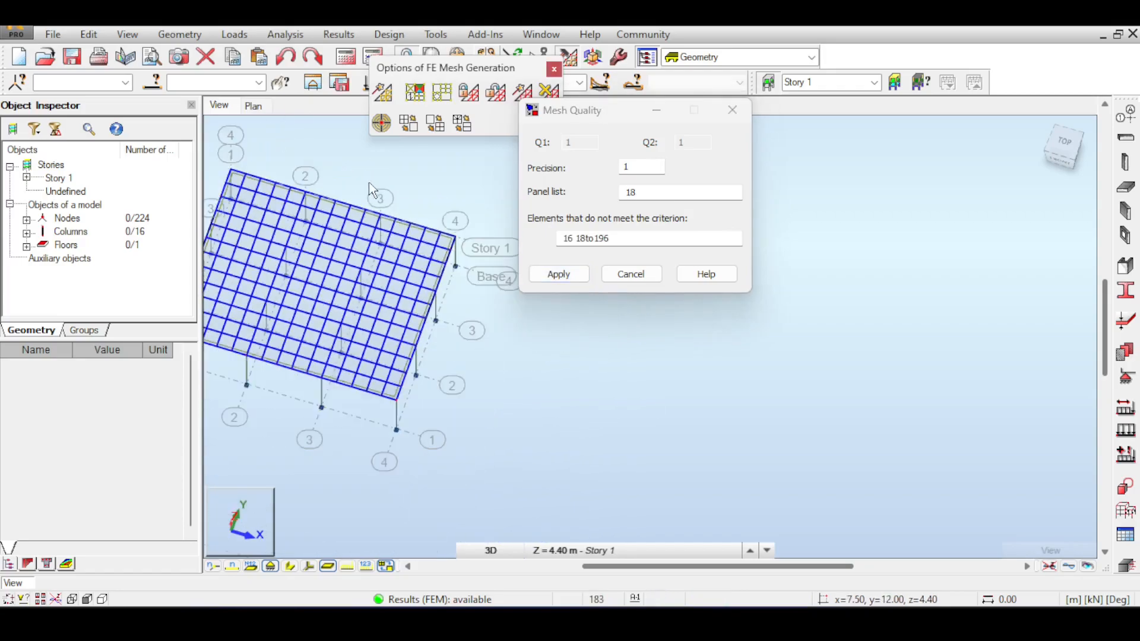
pyautogui.click(603, 180)
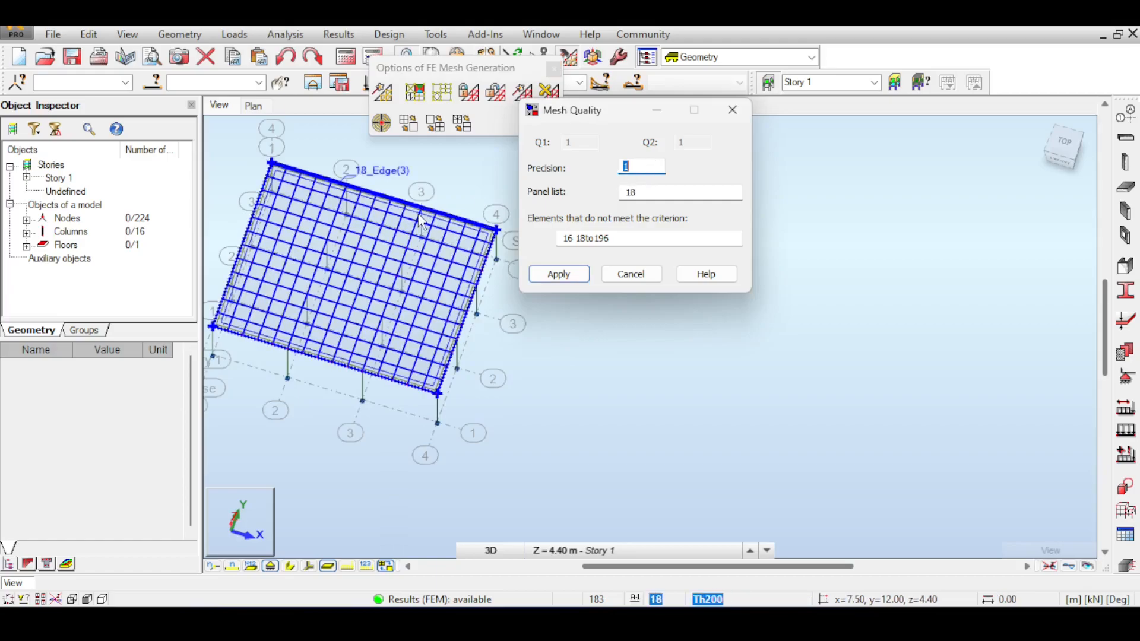
# Step: Display the slab's Mxx moment map in the automatic direction with smoothing within a panel
pyautogui.moveTo(450, 161); pyautogui.dragTo(439, 162, button='middle')
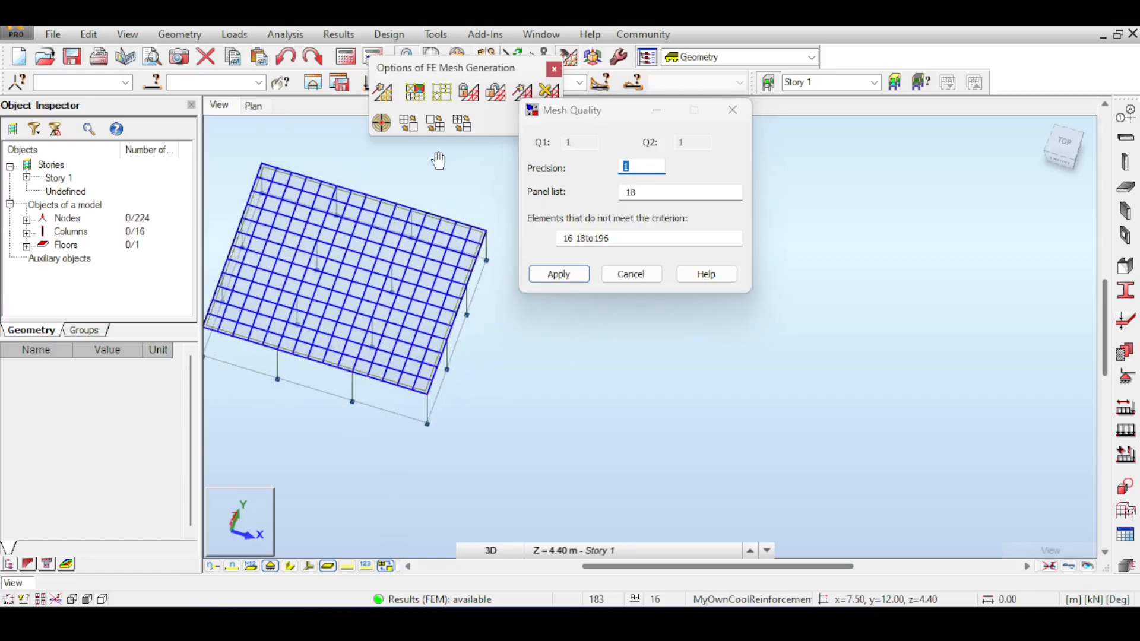
pyautogui.scroll(-2, 442, 169)
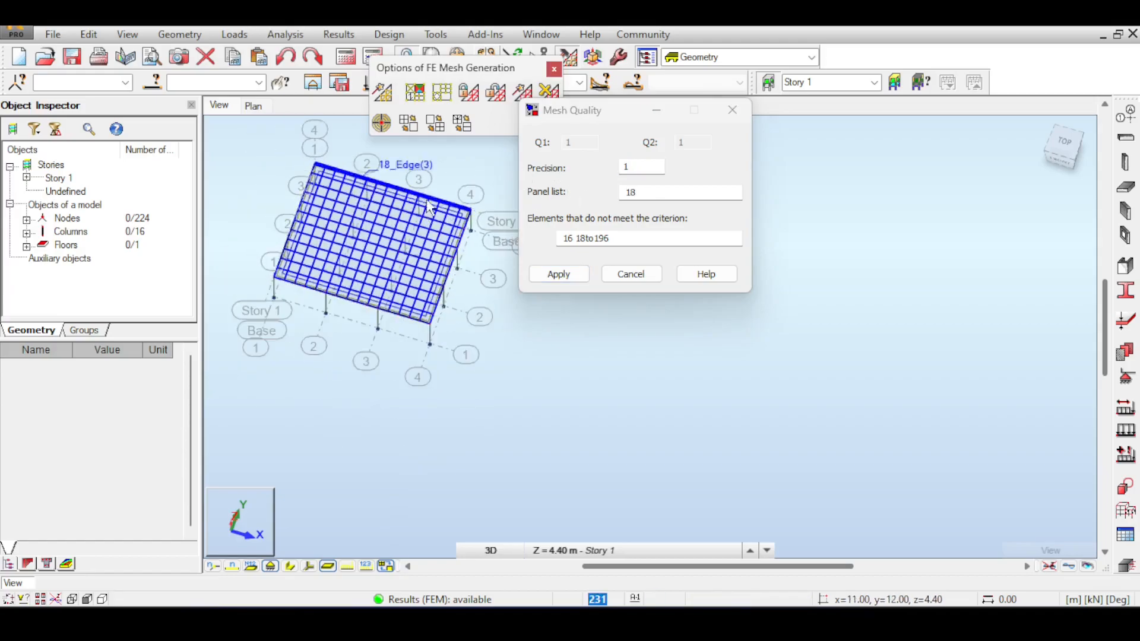
pyautogui.scroll(4, 386, 232)
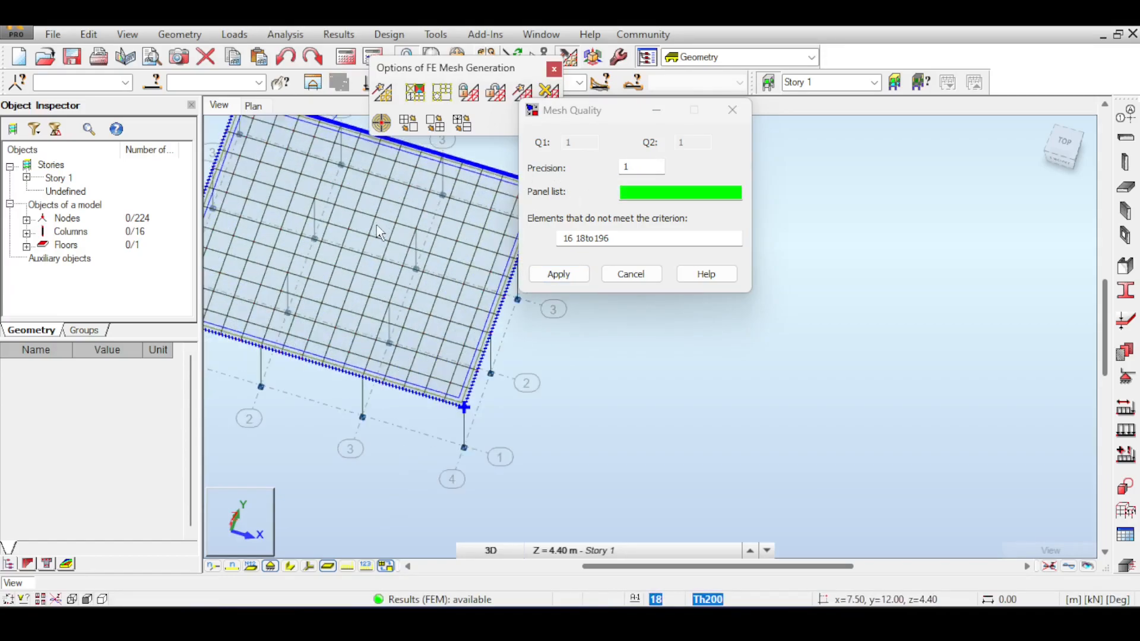
pyautogui.scroll(3, 350, 217)
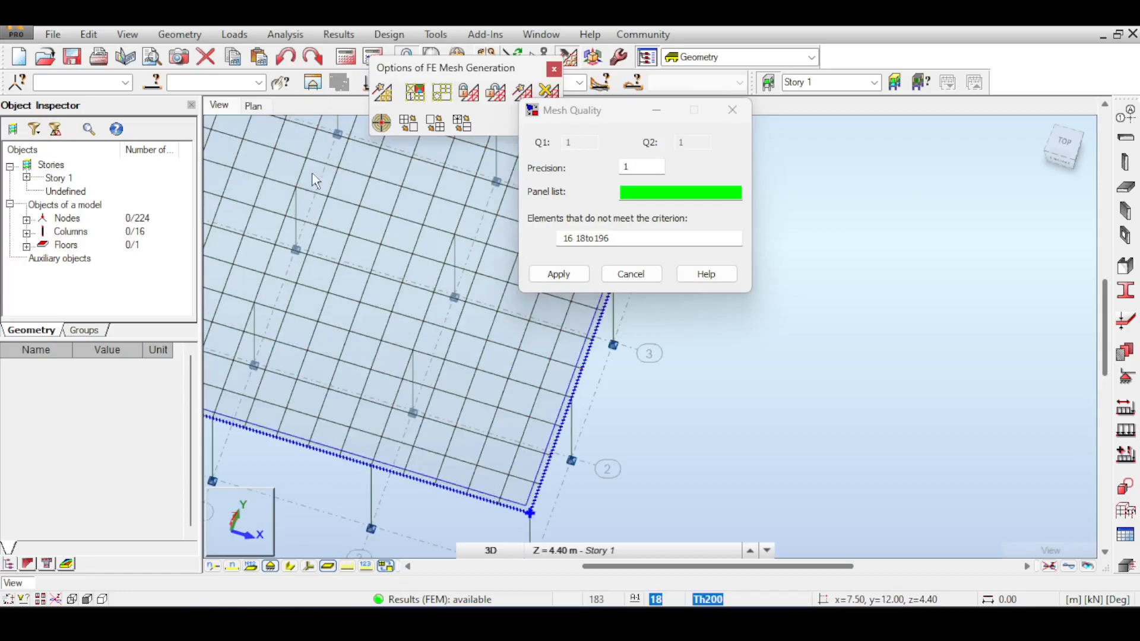
pyautogui.moveTo(315, 181); pyautogui.dragTo(368, 218, button='middle')
pyautogui.scroll(2, 350, 242)
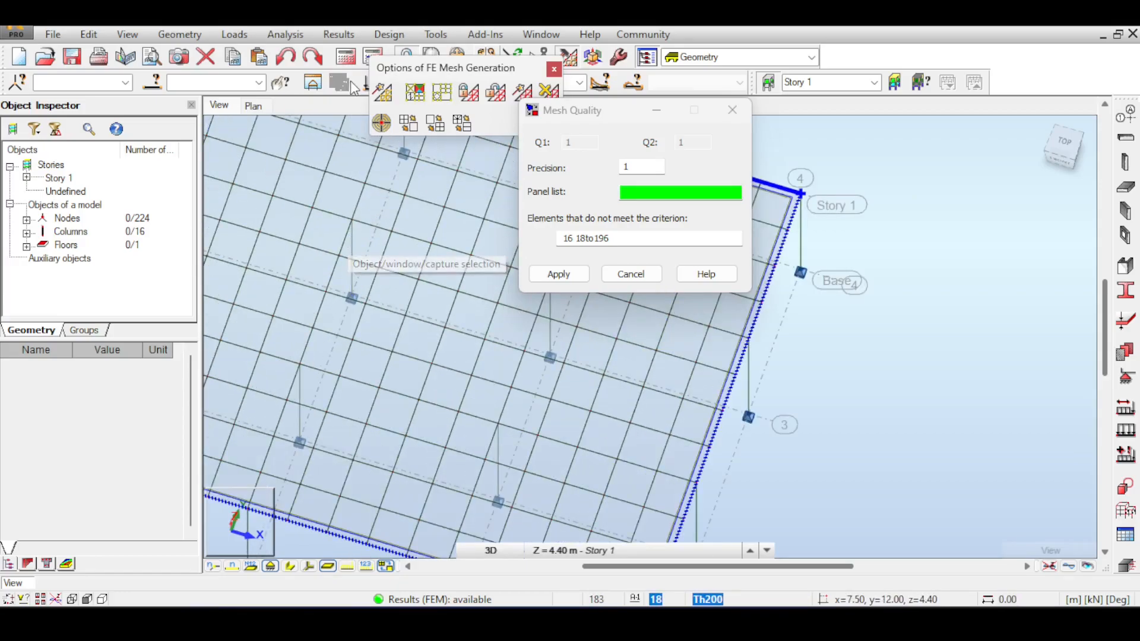
pyautogui.click(339, 33)
pyautogui.click(392, 127)
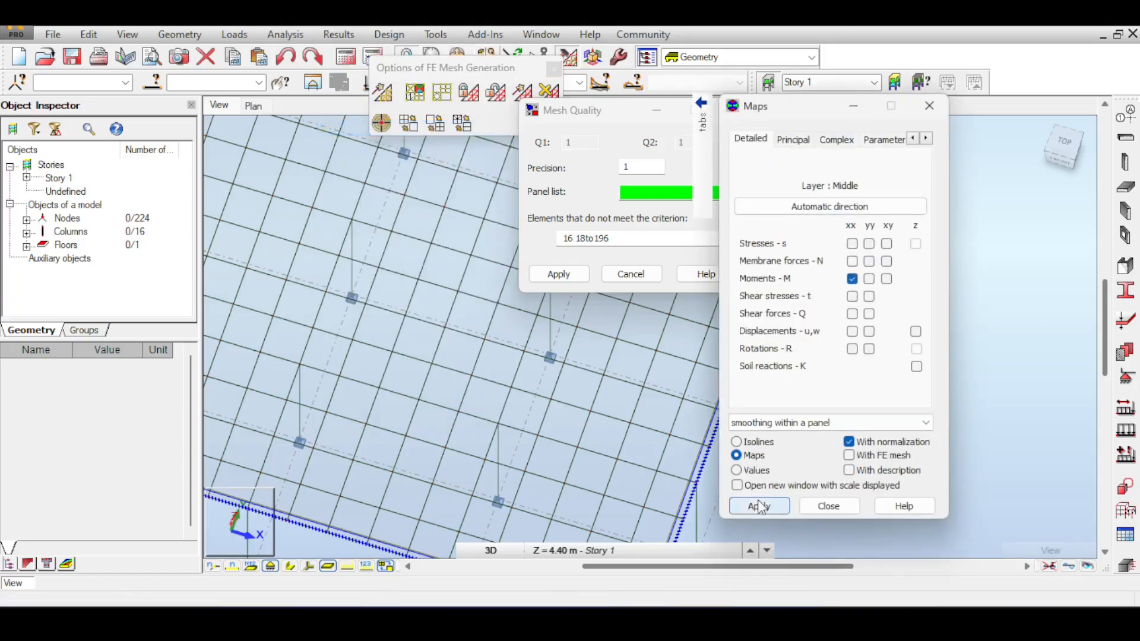
pyautogui.click(759, 506)
# Step: Overlay the FE mesh on the Mxx map, keeping smoothing within a panel, and examine the moment peaks at the columns
pyautogui.click(819, 422)
pyautogui.click(821, 423)
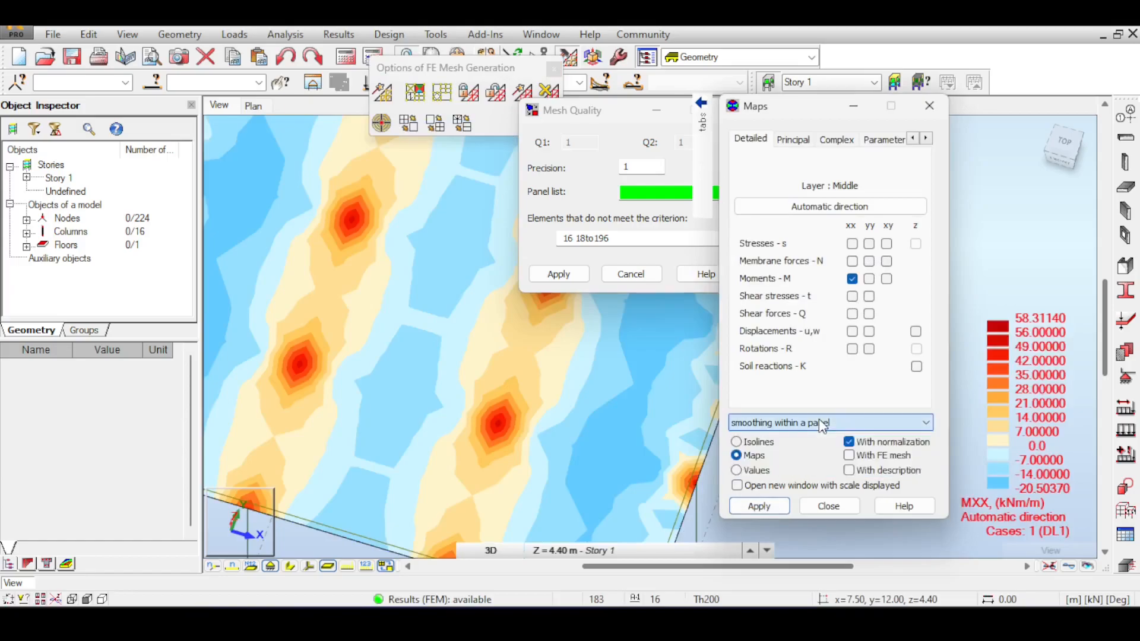
pyautogui.scroll(-3, 361, 286)
pyautogui.click(849, 470)
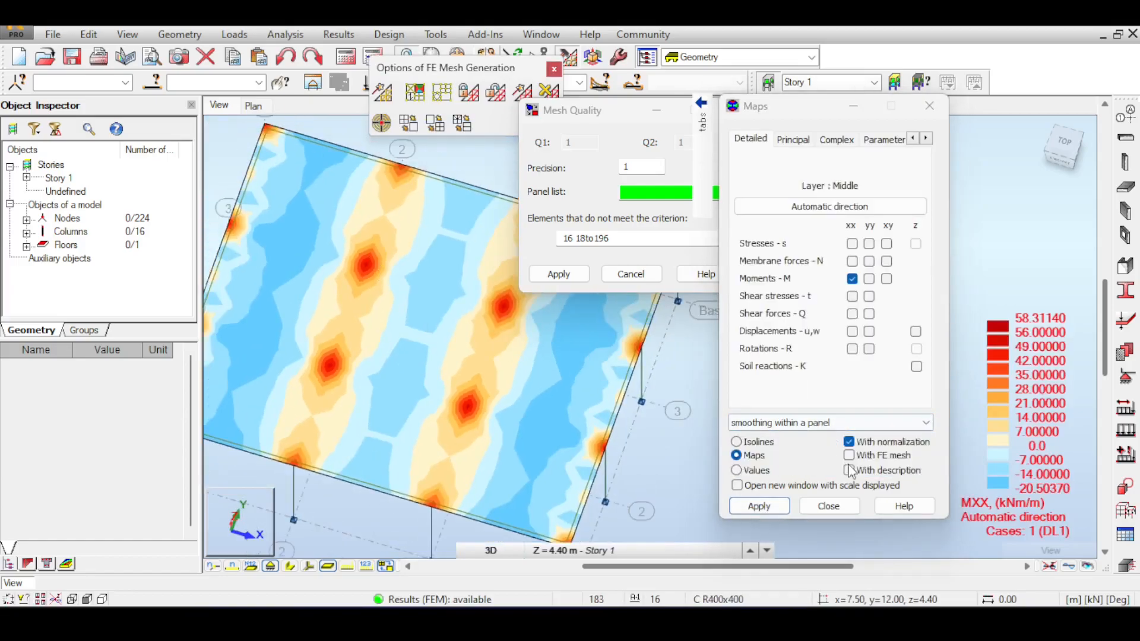
pyautogui.click(849, 470)
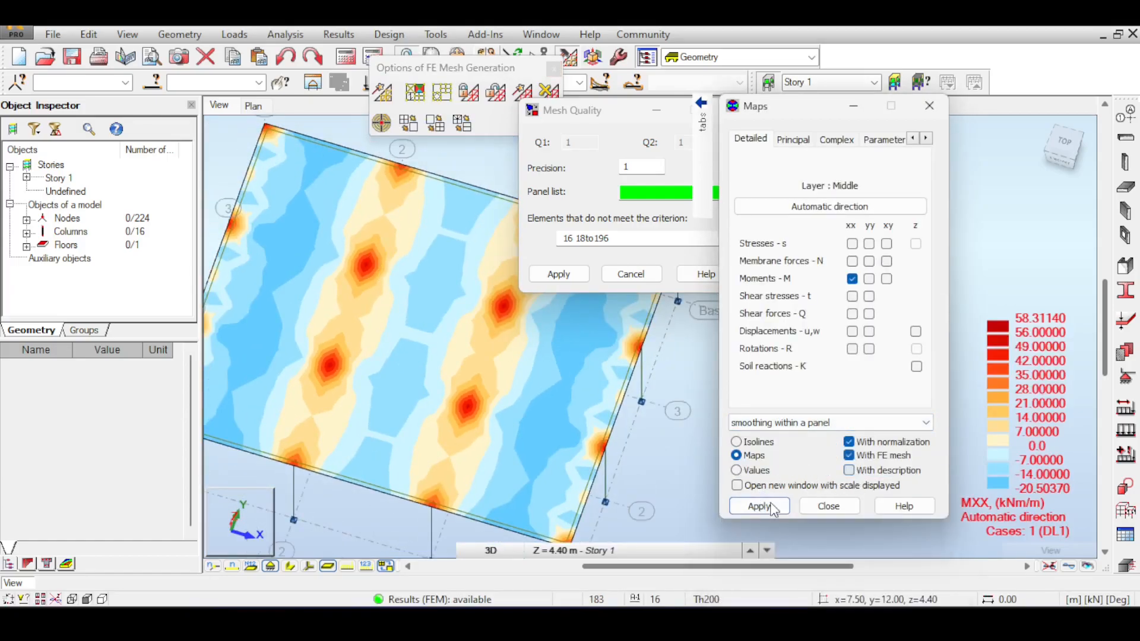
pyautogui.click(759, 506)
pyautogui.scroll(3, 323, 234)
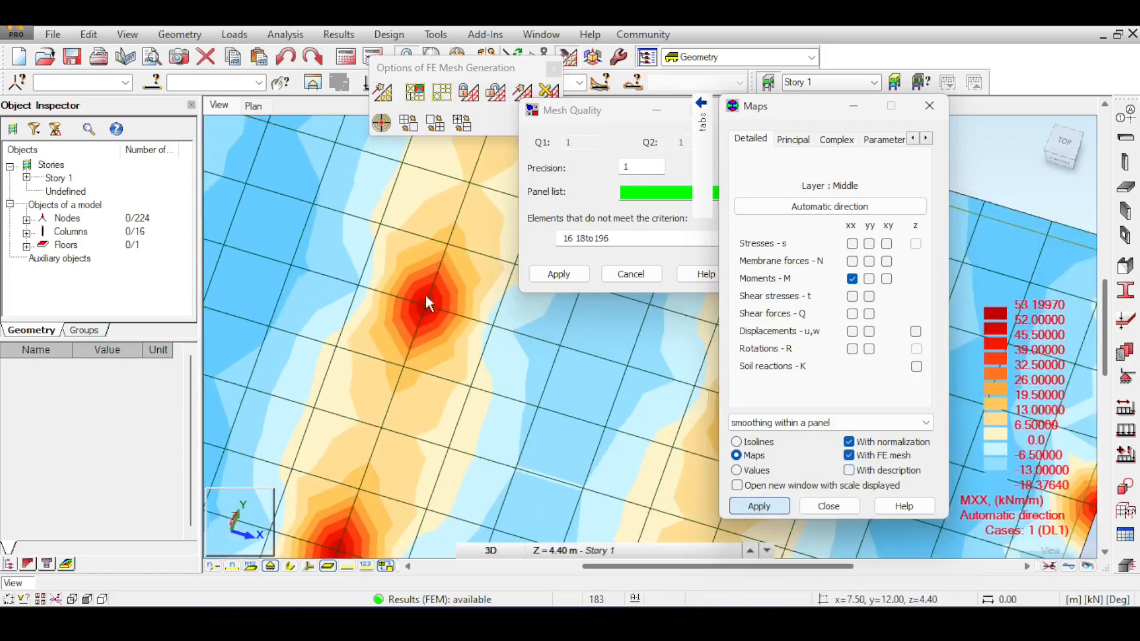
pyautogui.scroll(-3, 442, 300)
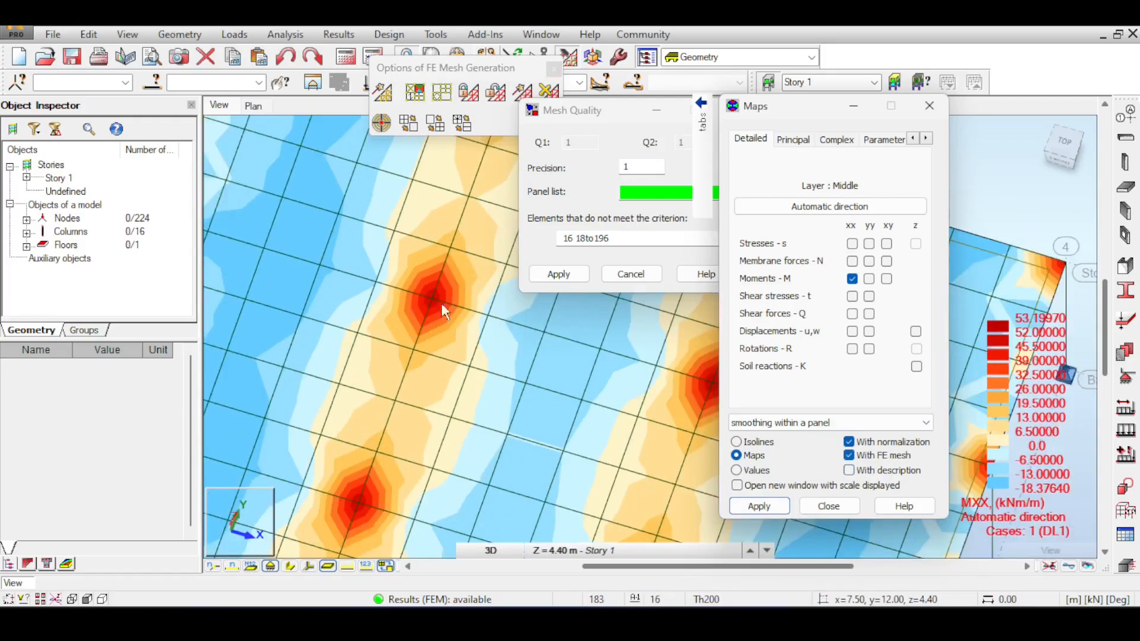
# Step: Open the job preferences for meshing and review the default meshing parameter sets offered for all panels
pyautogui.moveTo(606, 115); pyautogui.dragTo(556, 122)
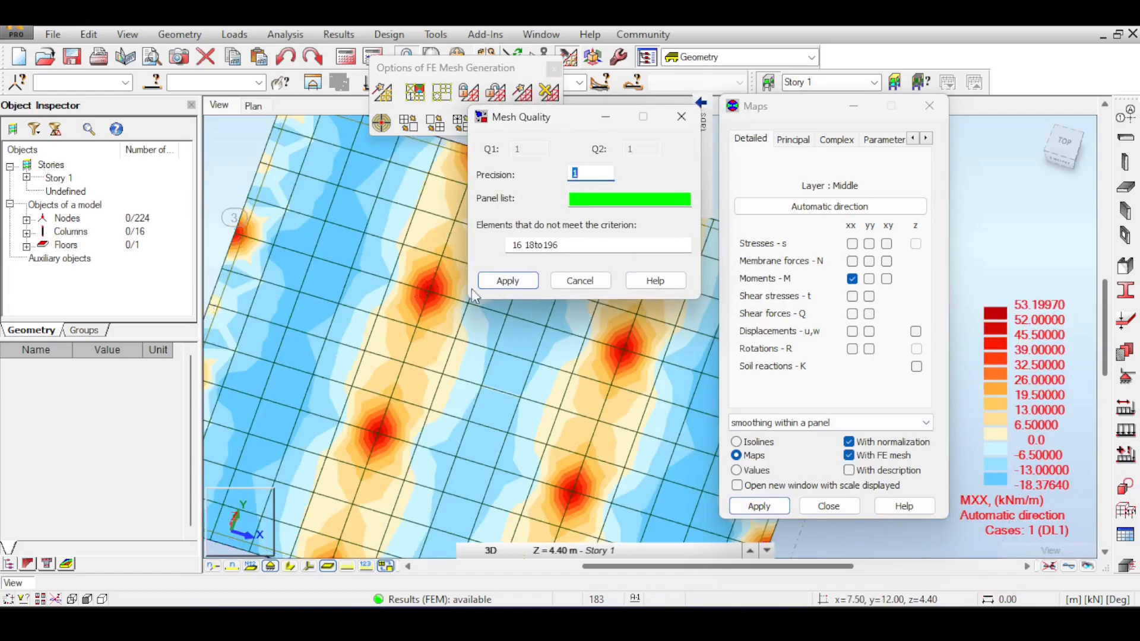
pyautogui.moveTo(574, 124); pyautogui.dragTo(733, 112)
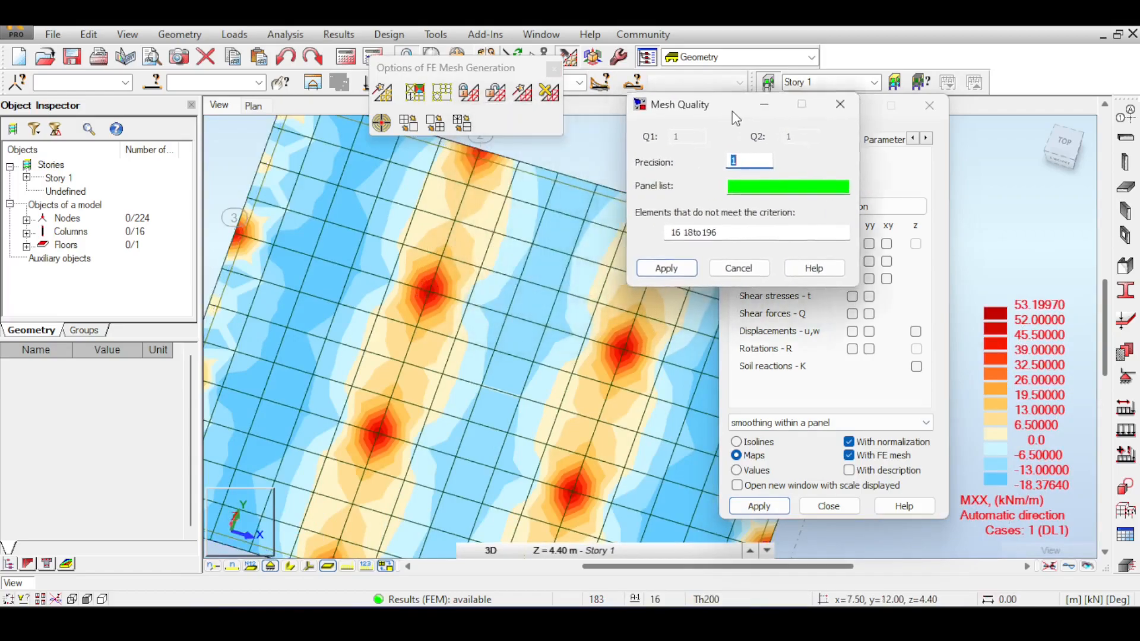
pyautogui.click(600, 142)
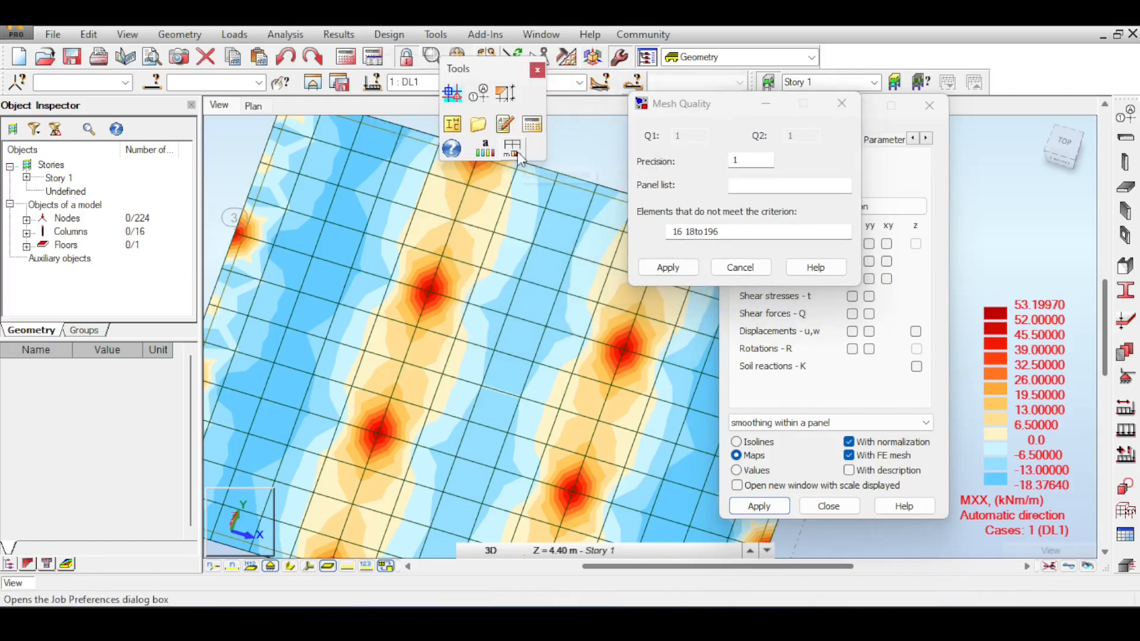
pyautogui.click(514, 150)
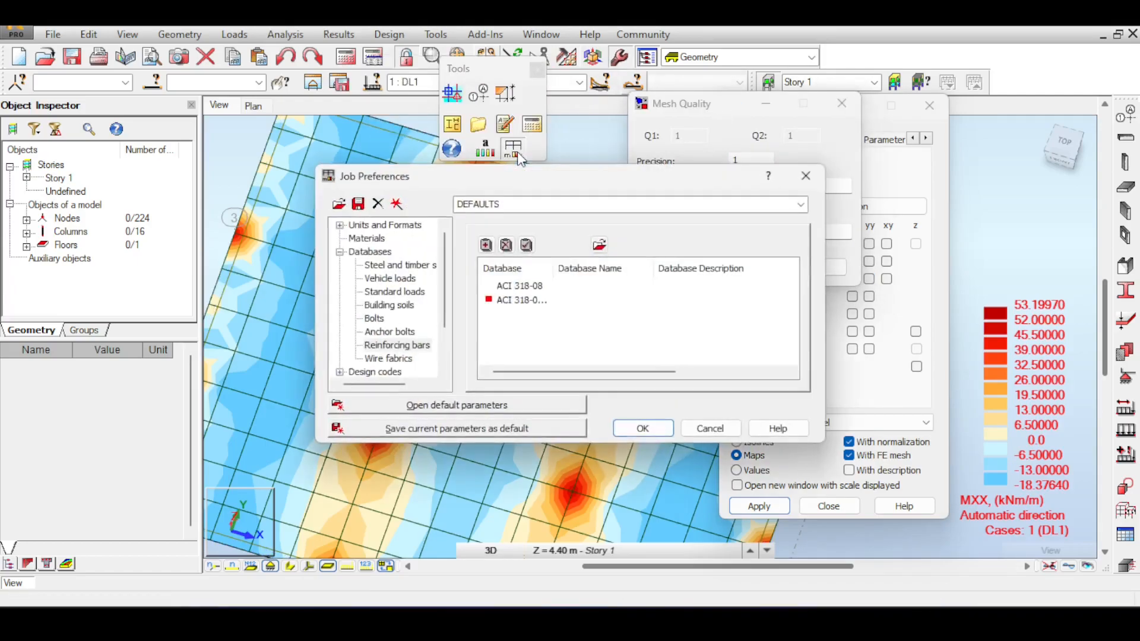
pyautogui.scroll(-2, 380, 376)
pyautogui.click(386, 361)
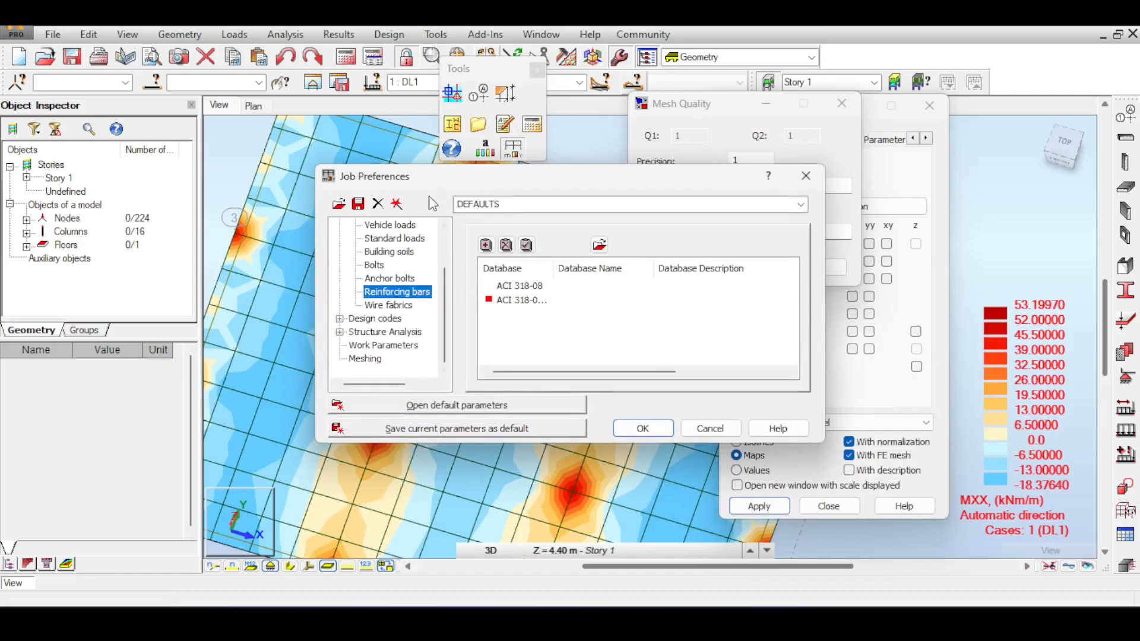
pyautogui.click(370, 360)
pyautogui.moveTo(470, 178); pyautogui.dragTo(803, 47)
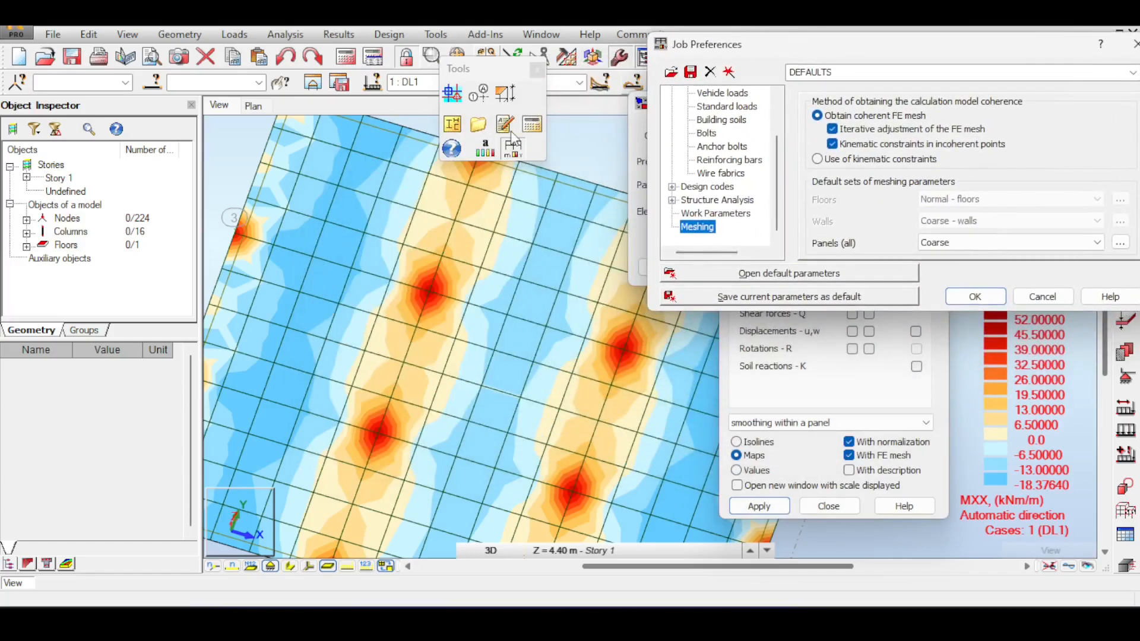
pyautogui.click(943, 243)
pyautogui.click(943, 243)
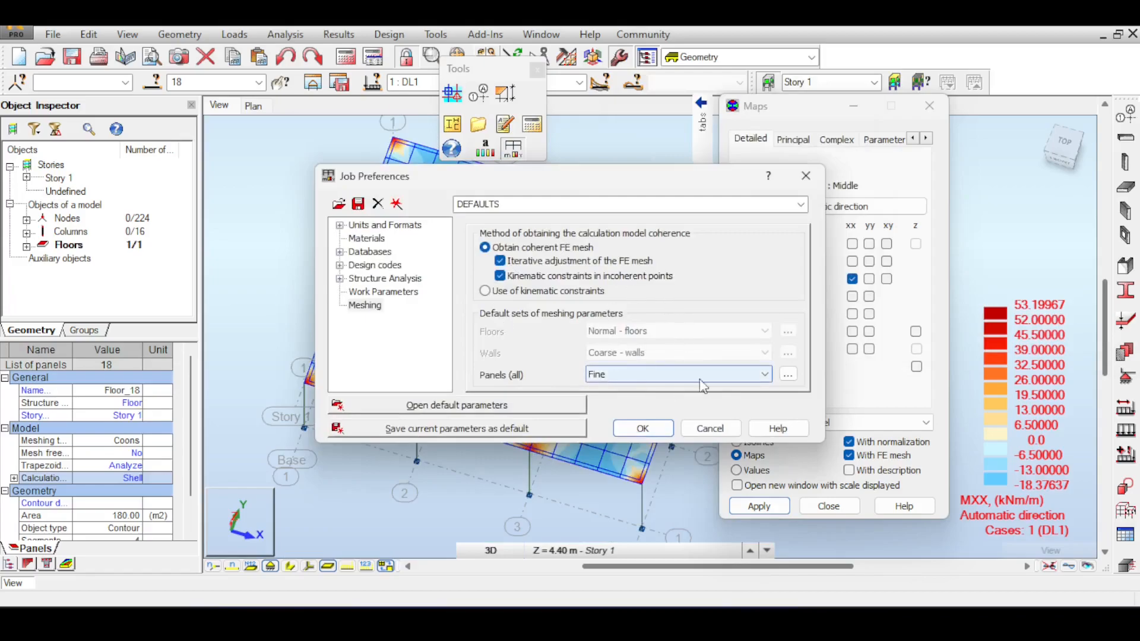
# Step: Set the default meshing parameters for all panels to Coarse and accept the job preferences
pyautogui.click(764, 374)
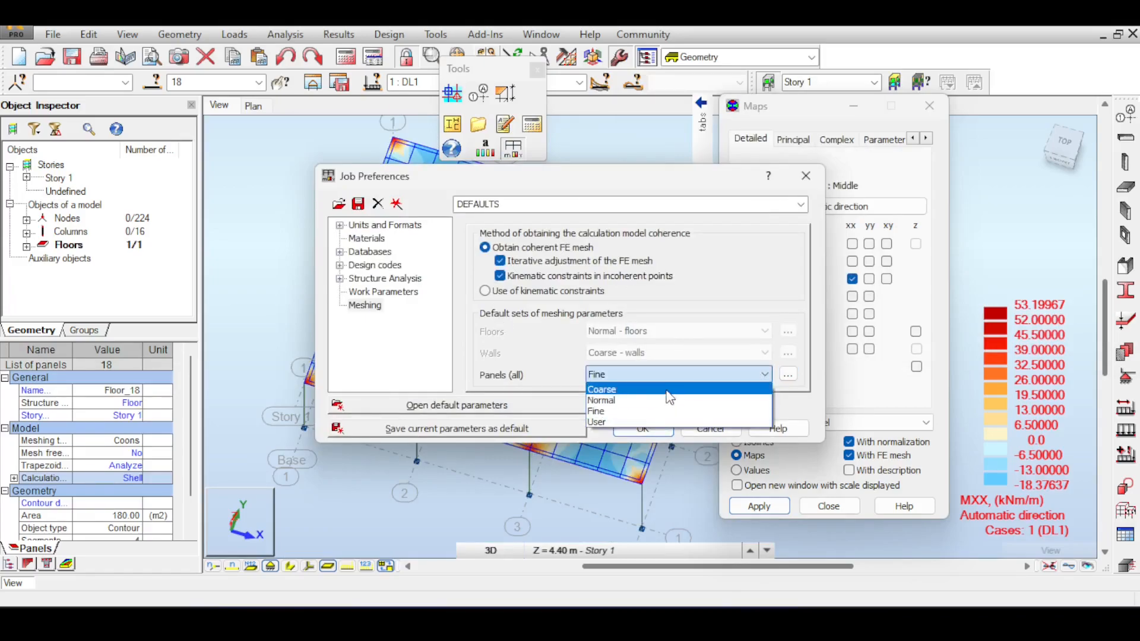
pyautogui.click(669, 396)
pyautogui.click(660, 427)
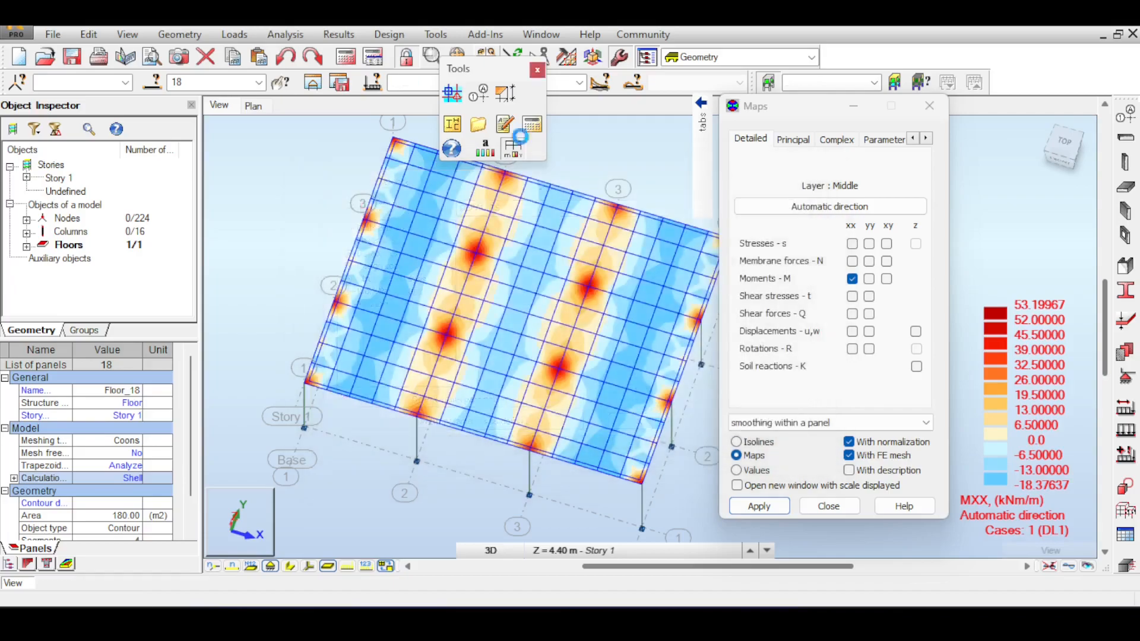
pyautogui.click(538, 71)
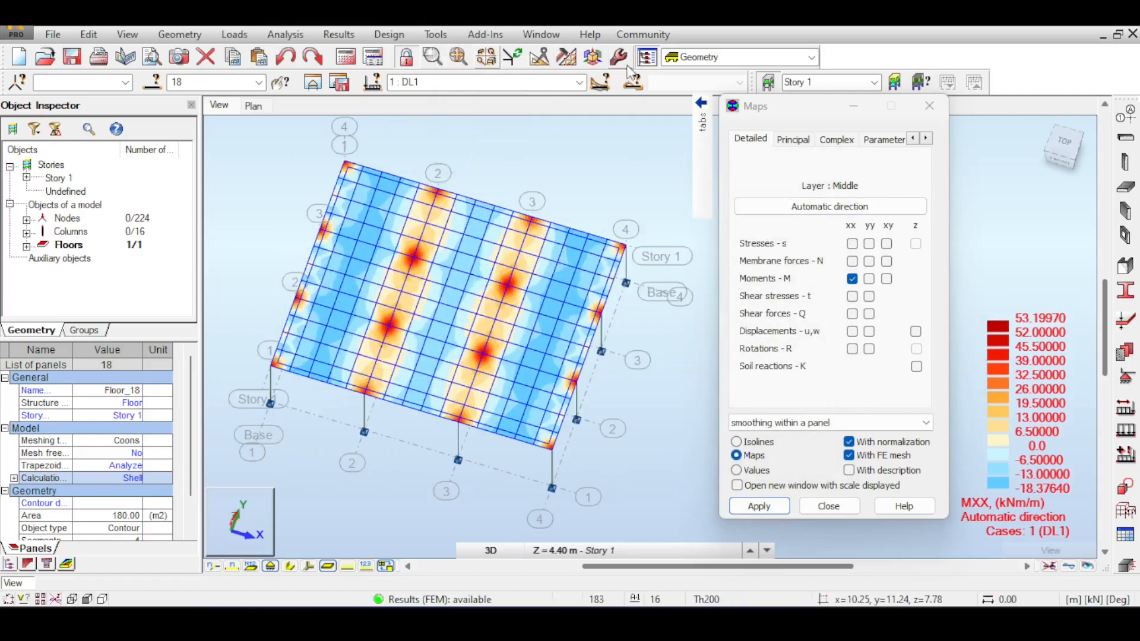
# Step: Reopen the FE mesh generation options and locate the Mesh Refinement tool for the slab
pyautogui.click(567, 57)
pyautogui.scroll(3, 497, 138)
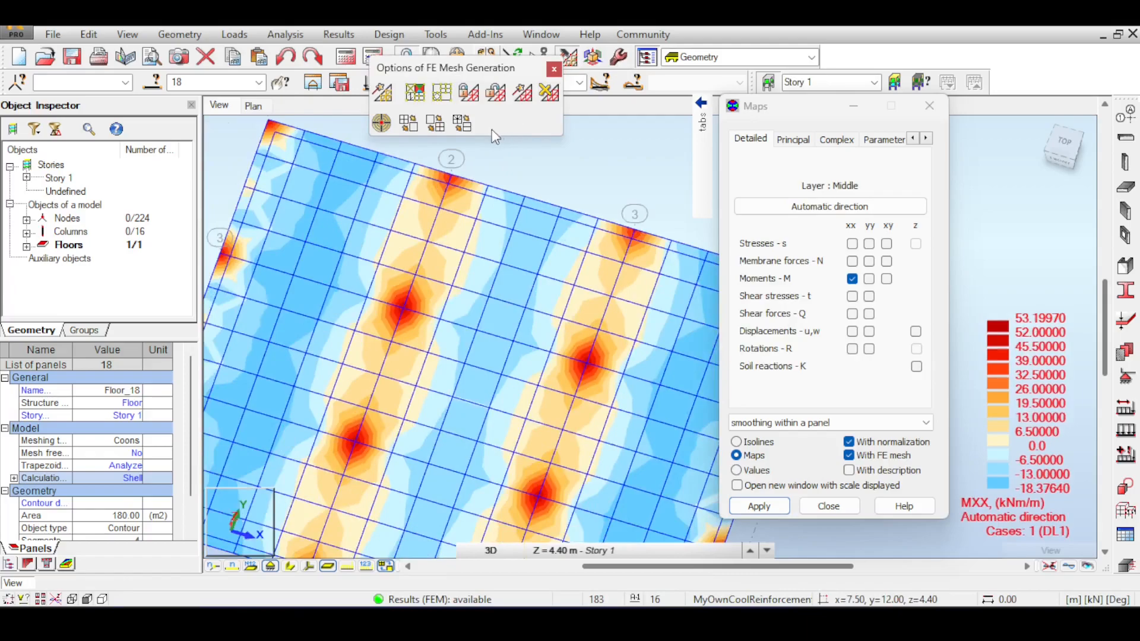
pyautogui.click(468, 122)
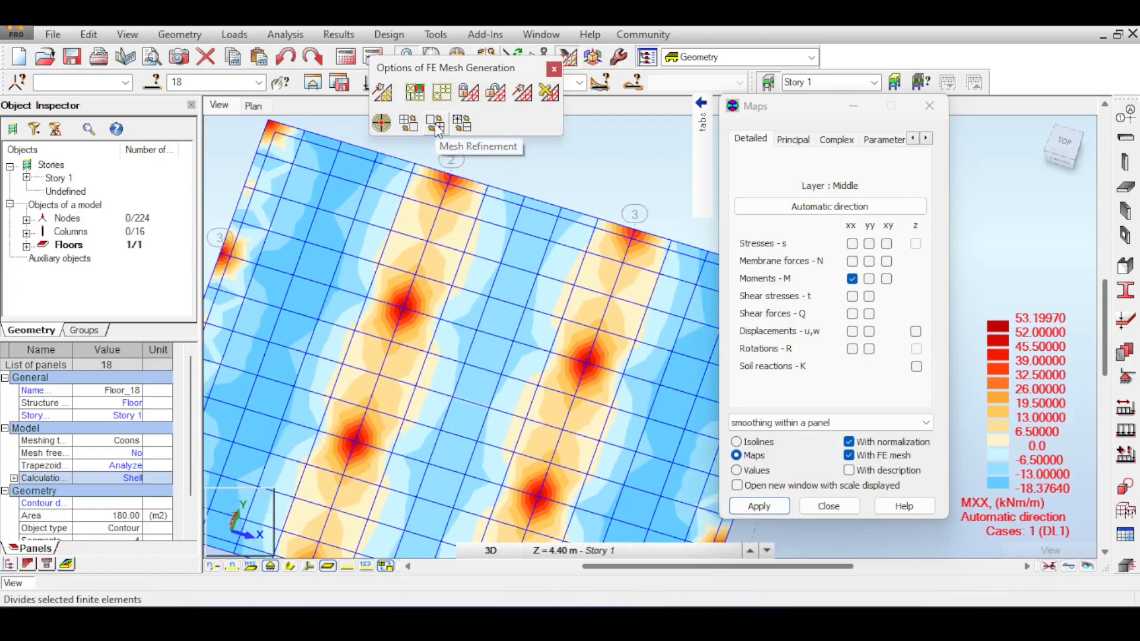
# Step: Start a mesh refinement and pick a single slab element near grid line 2 at the slab edge
pyautogui.click(435, 123)
pyautogui.scroll(4, 416, 202)
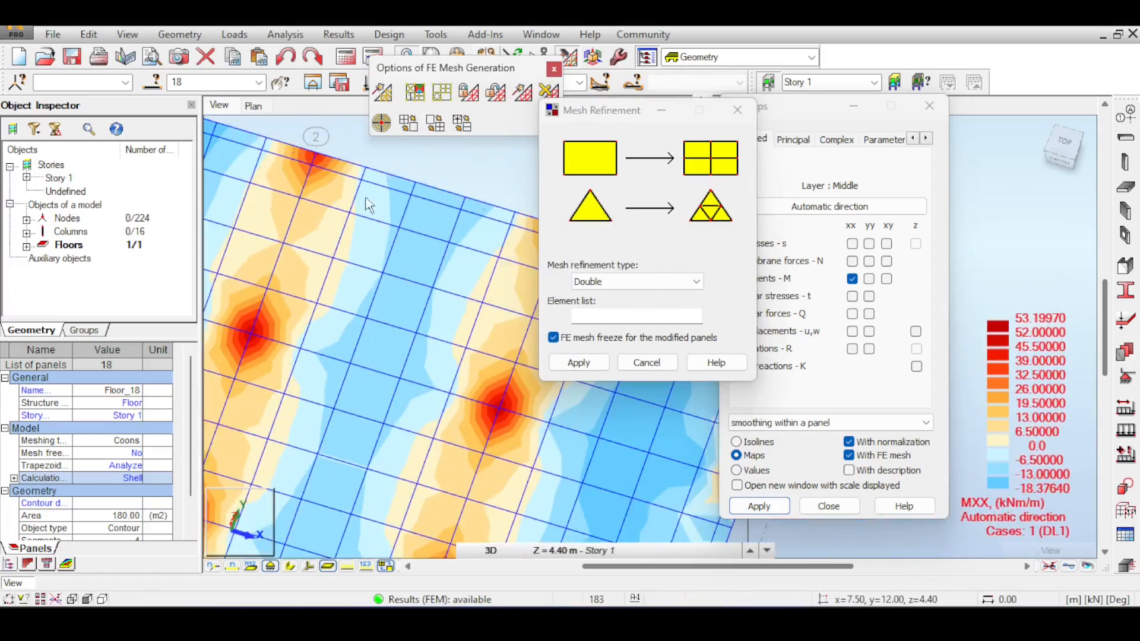
pyautogui.scroll(2, 352, 211)
pyautogui.moveTo(316, 193); pyautogui.dragTo(424, 305)
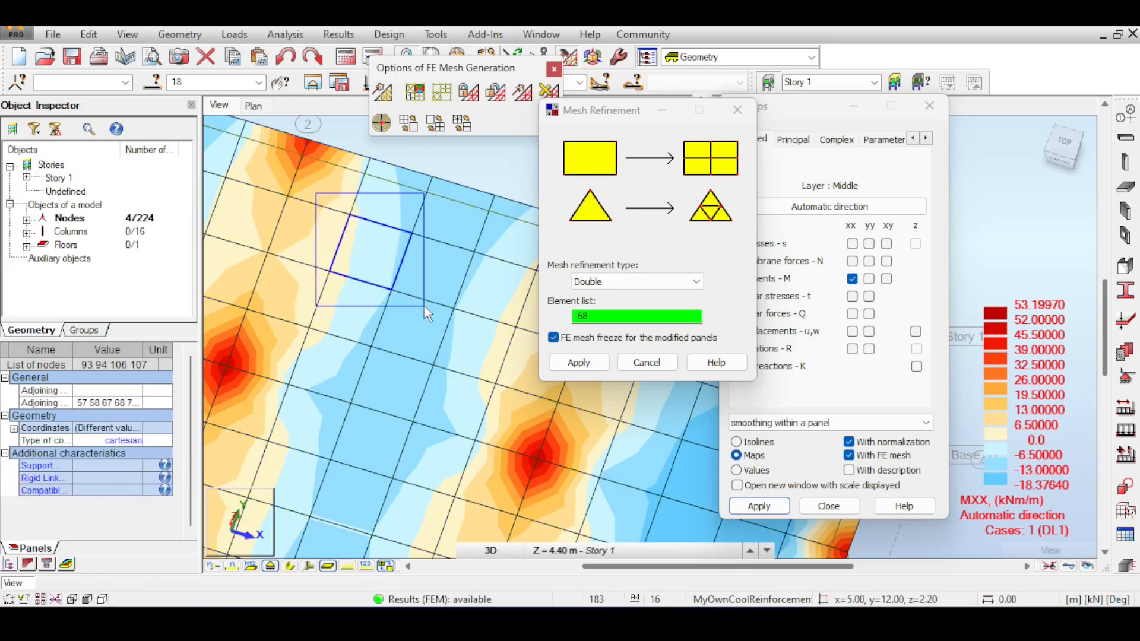
pyautogui.scroll(-2, 422, 304)
pyautogui.scroll(-2, 415, 285)
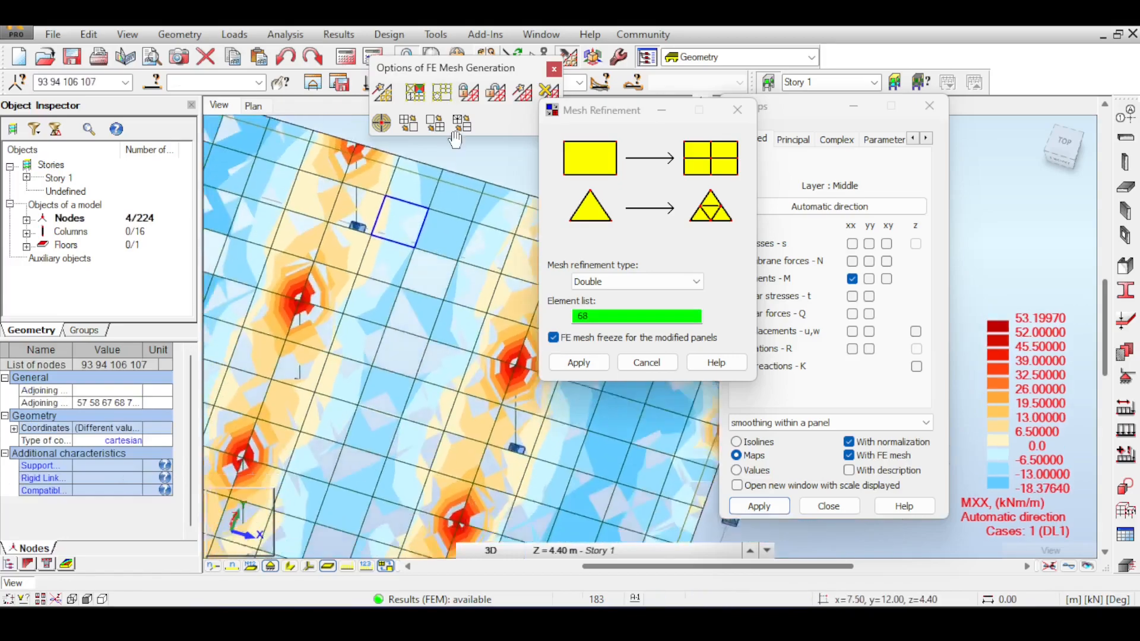
pyautogui.moveTo(330, 227); pyautogui.dragTo(436, 359)
pyautogui.scroll(-4, 361, 278)
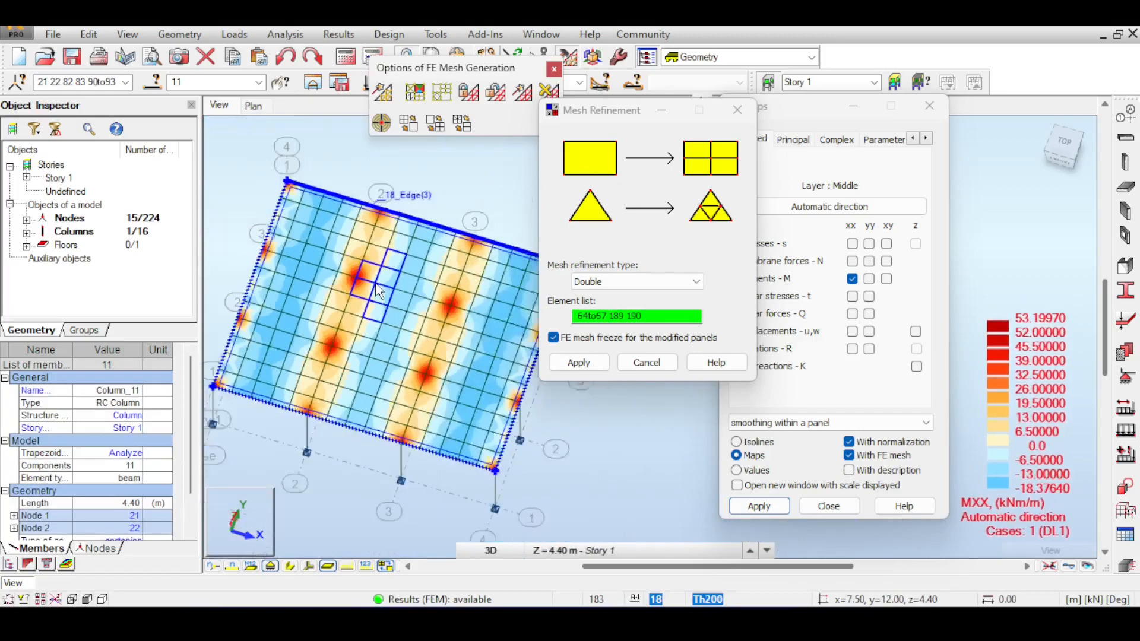
pyautogui.press('Escape')
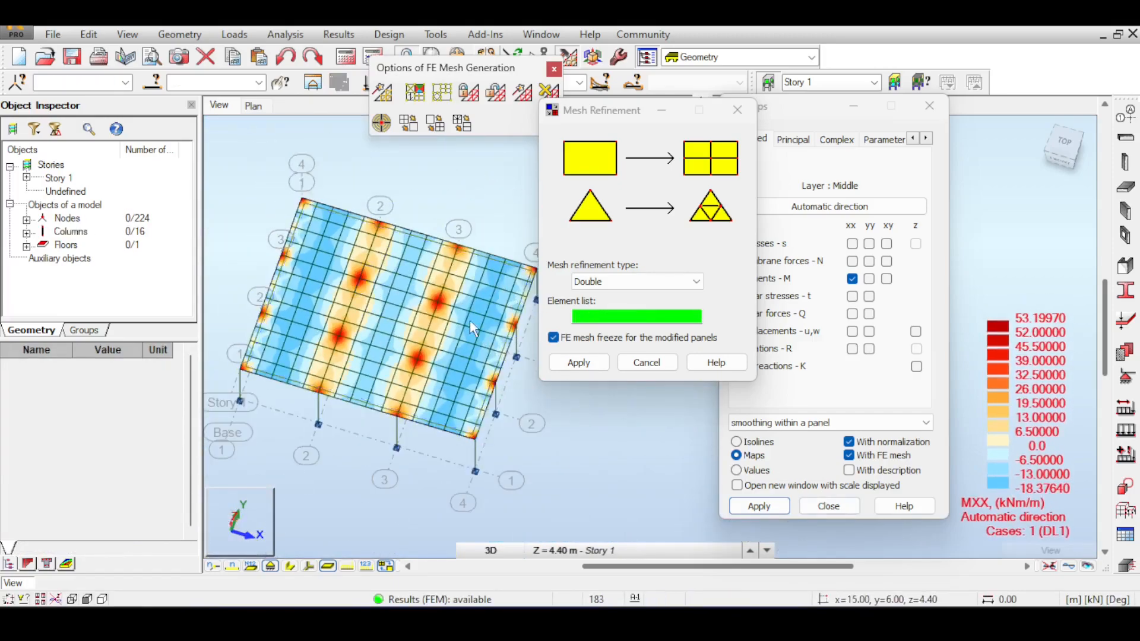
# Step: Refine mesh element 75, midway between the column lines, using the Simple refinement type
pyautogui.scroll(5, 470, 321)
pyautogui.moveTo(399, 188); pyautogui.dragTo(497, 320)
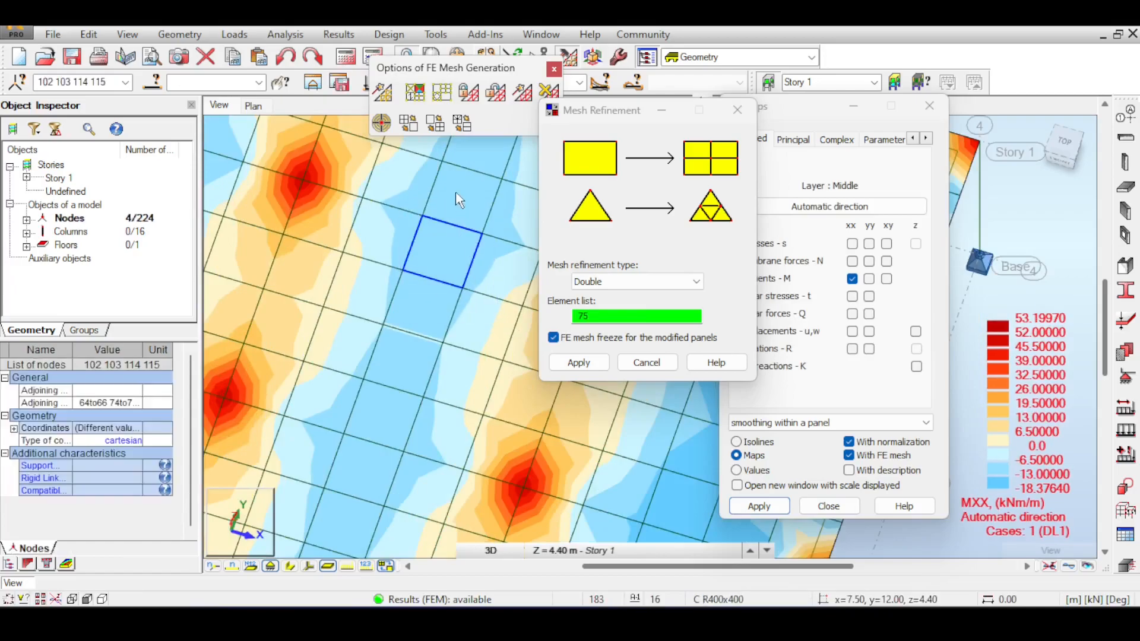
pyautogui.click(668, 284)
pyautogui.click(640, 304)
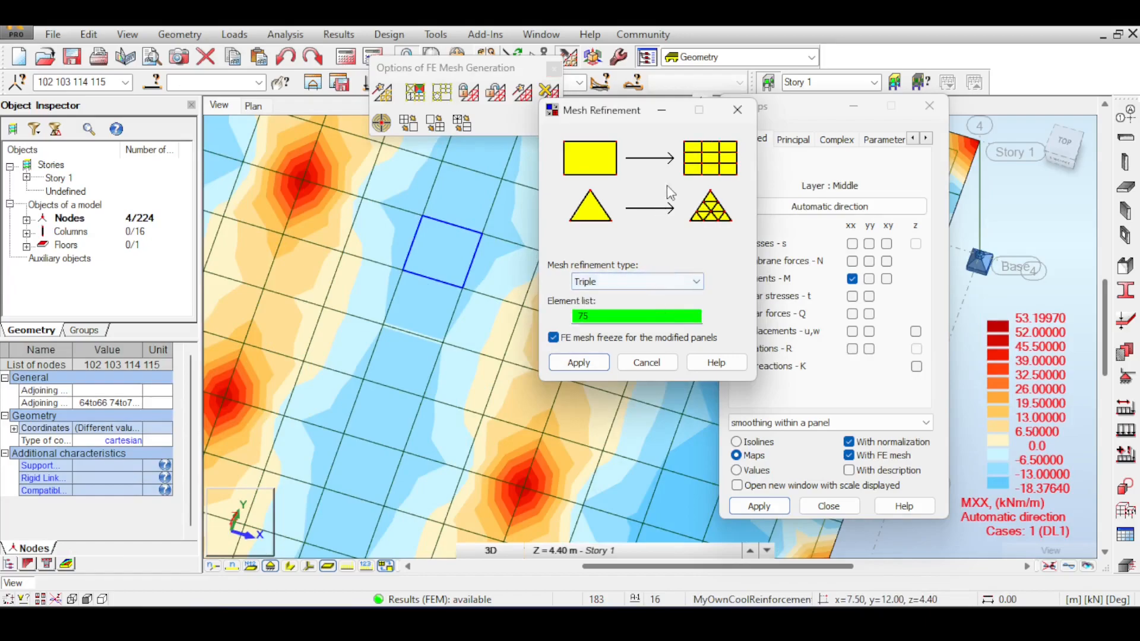
pyautogui.click(642, 276)
pyautogui.click(639, 294)
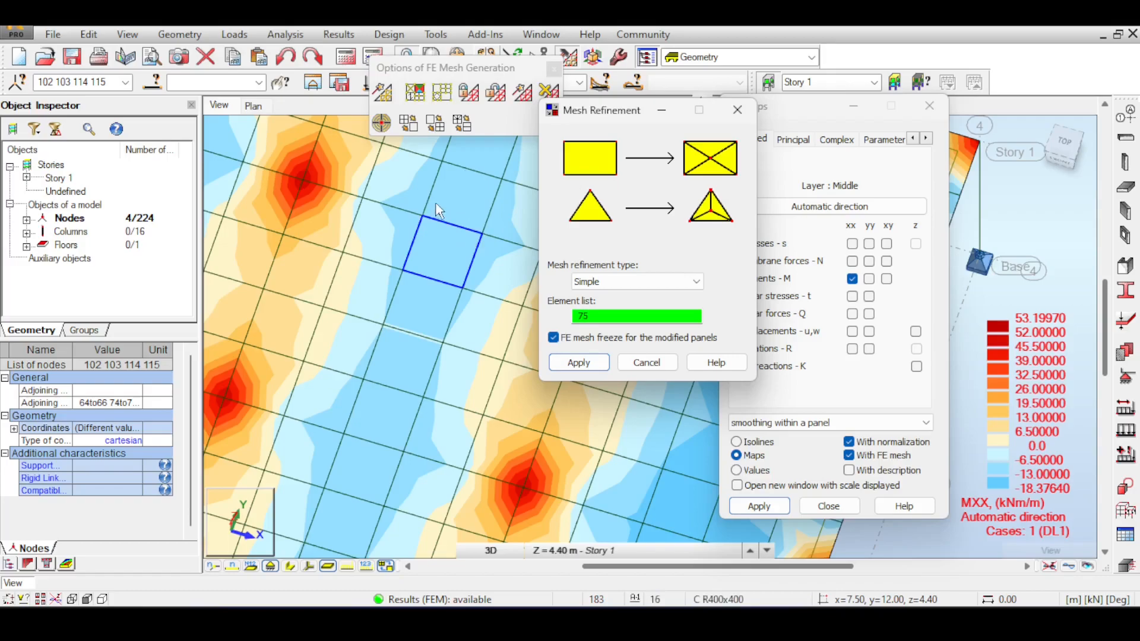
pyautogui.click(579, 362)
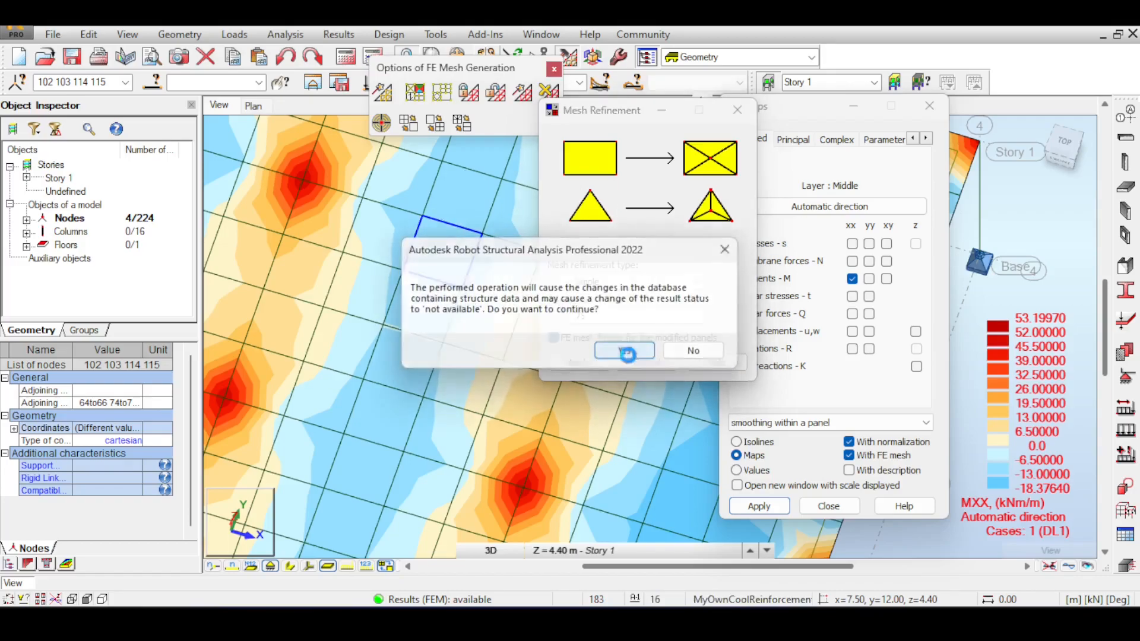
pyautogui.click(625, 351)
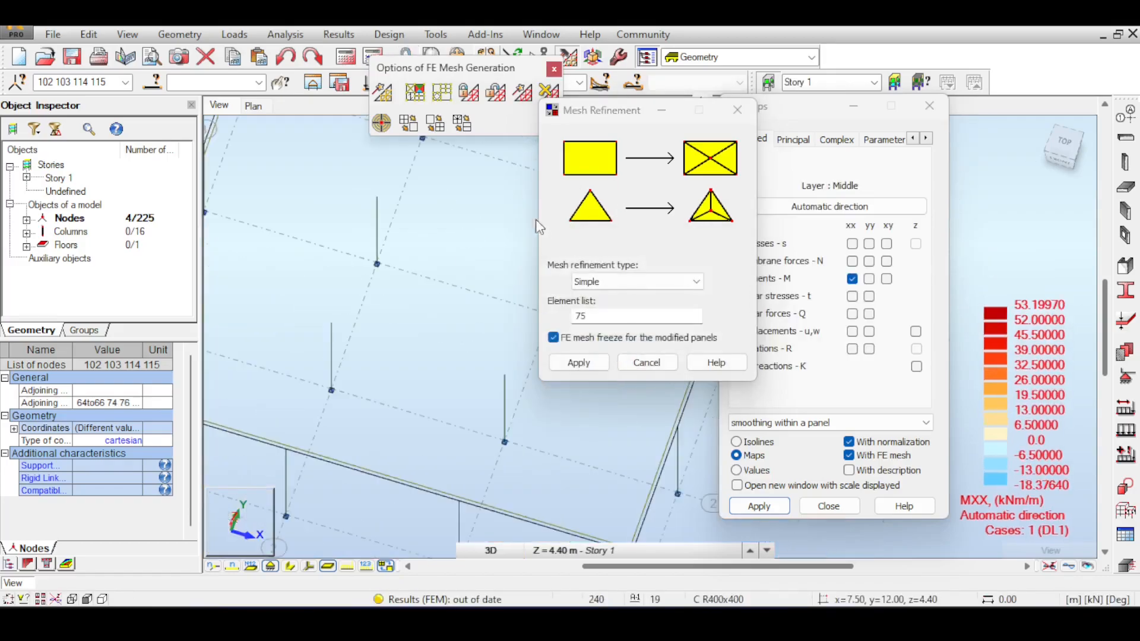
# Step: Recalculate the structure and examine the mesh around the element refined with the Simple type
pyautogui.click(347, 58)
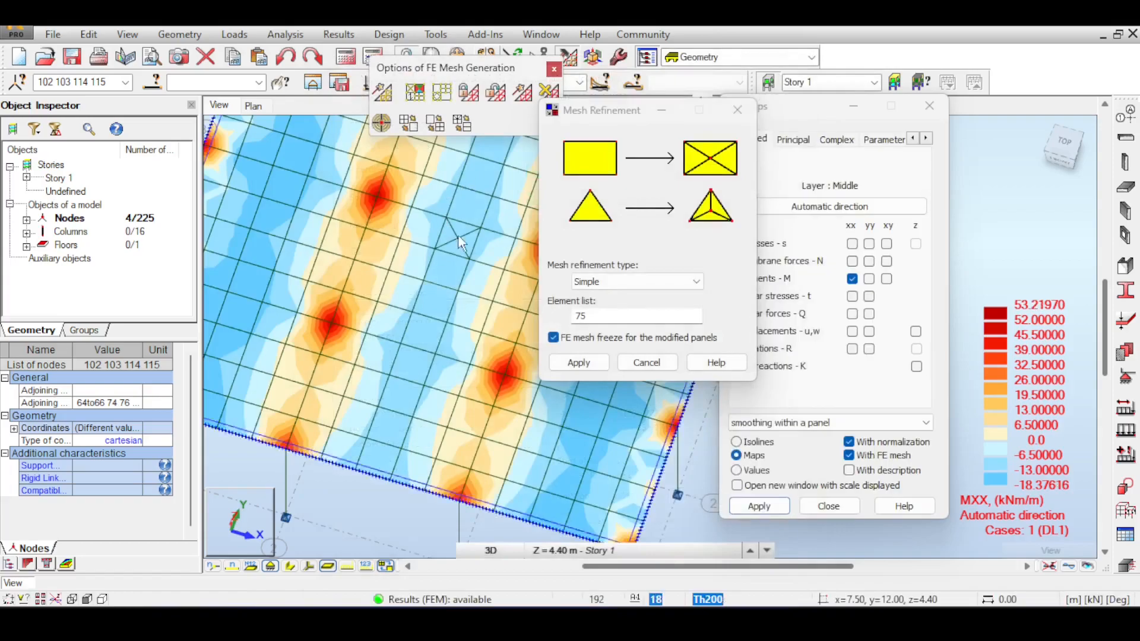
pyautogui.scroll(5, 458, 235)
pyautogui.moveTo(470, 237); pyautogui.dragTo(400, 186, button='middle')
pyautogui.moveTo(407, 234)
pyautogui.mouseDown(button='middle')
pyautogui.moveTo(350, 222)
pyautogui.moveTo(407, 213)
pyautogui.mouseUp(button='middle')
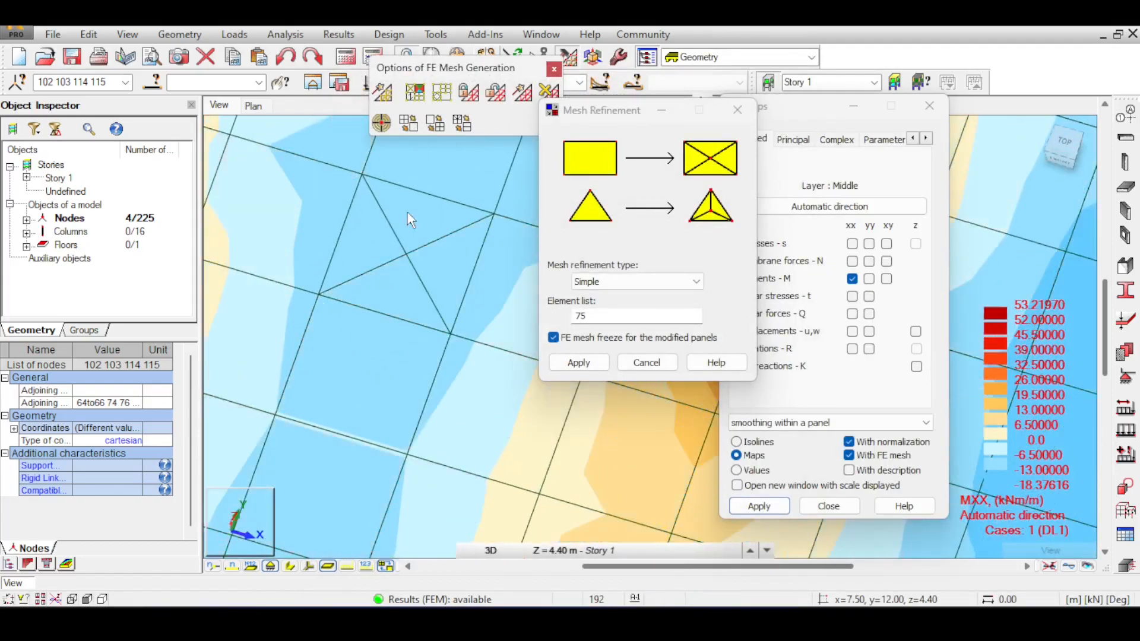
pyautogui.scroll(-2, 439, 246)
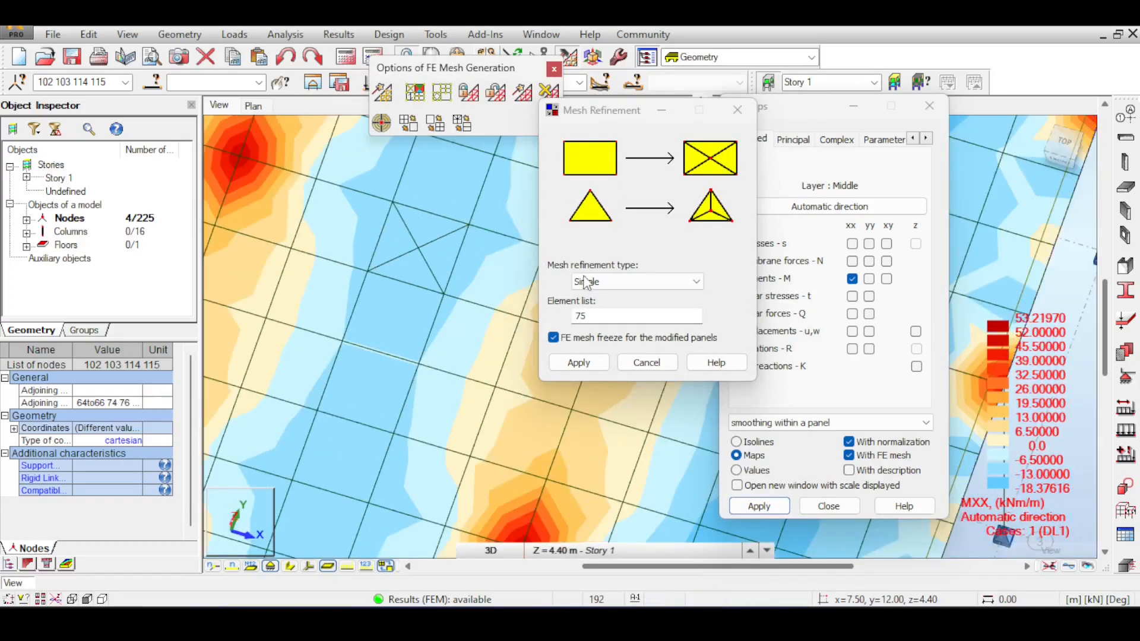
# Step: Refine mesh element 71, closer to the lower slab edge in the same bay, using the Double refinement type
pyautogui.click(603, 279)
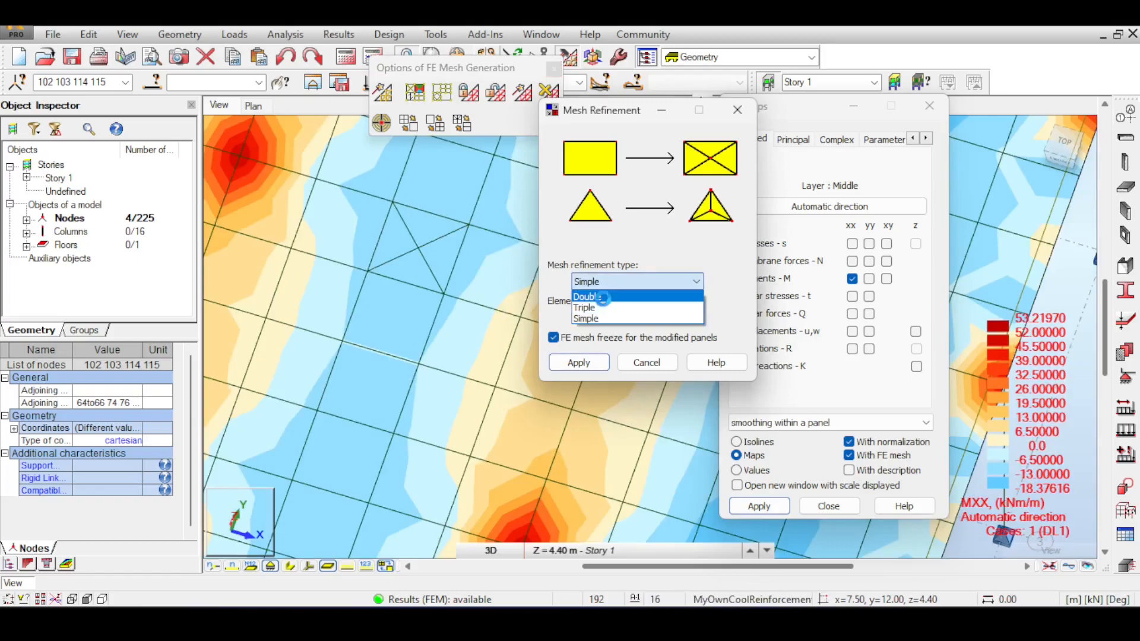
pyautogui.click(603, 297)
pyautogui.scroll(-2, 458, 224)
pyautogui.moveTo(458, 224)
pyautogui.mouseDown(button='middle')
pyautogui.moveTo(386, 224)
pyautogui.moveTo(456, 244)
pyautogui.mouseUp(button='middle')
pyautogui.scroll(2, 394, 332)
pyautogui.moveTo(320, 231); pyautogui.dragTo(439, 355)
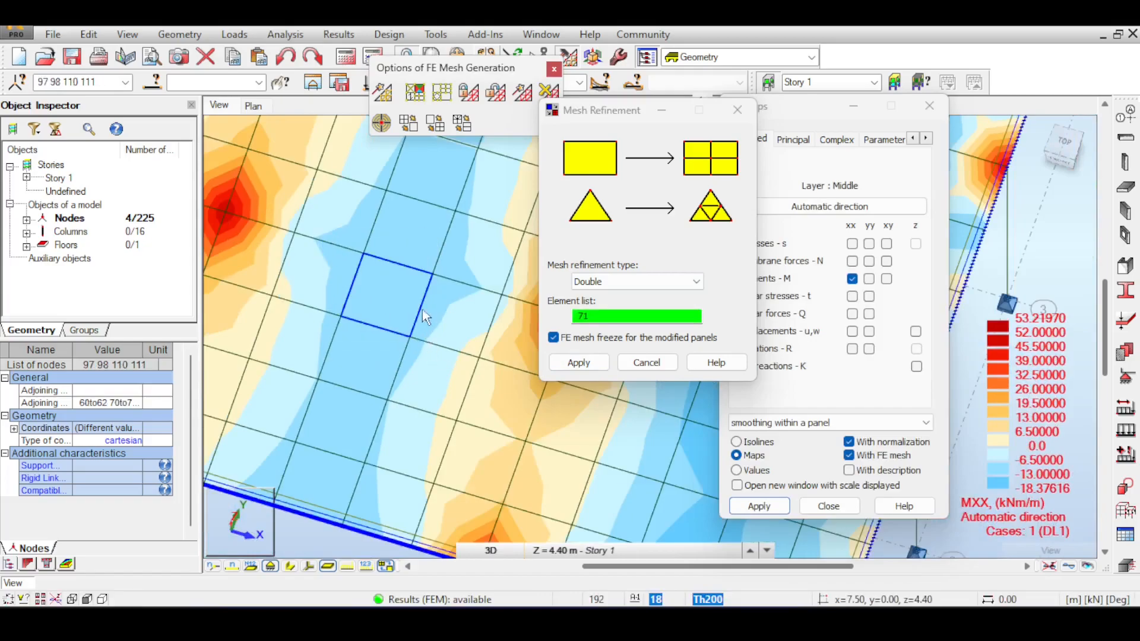
pyautogui.scroll(1, 422, 309)
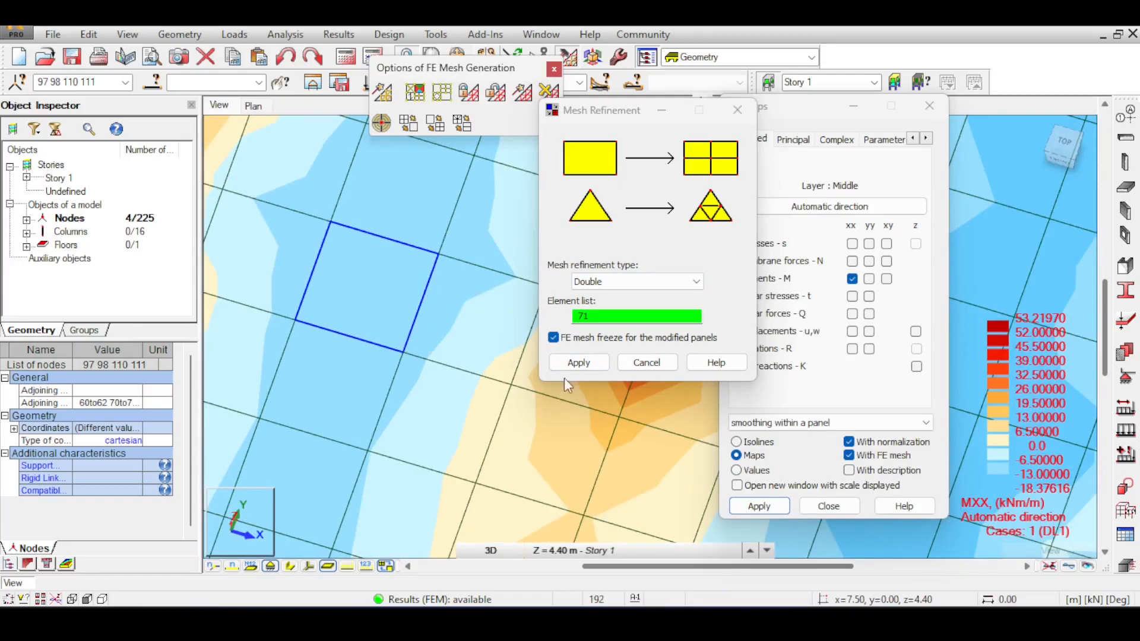
pyautogui.click(579, 362)
pyautogui.press('Return')
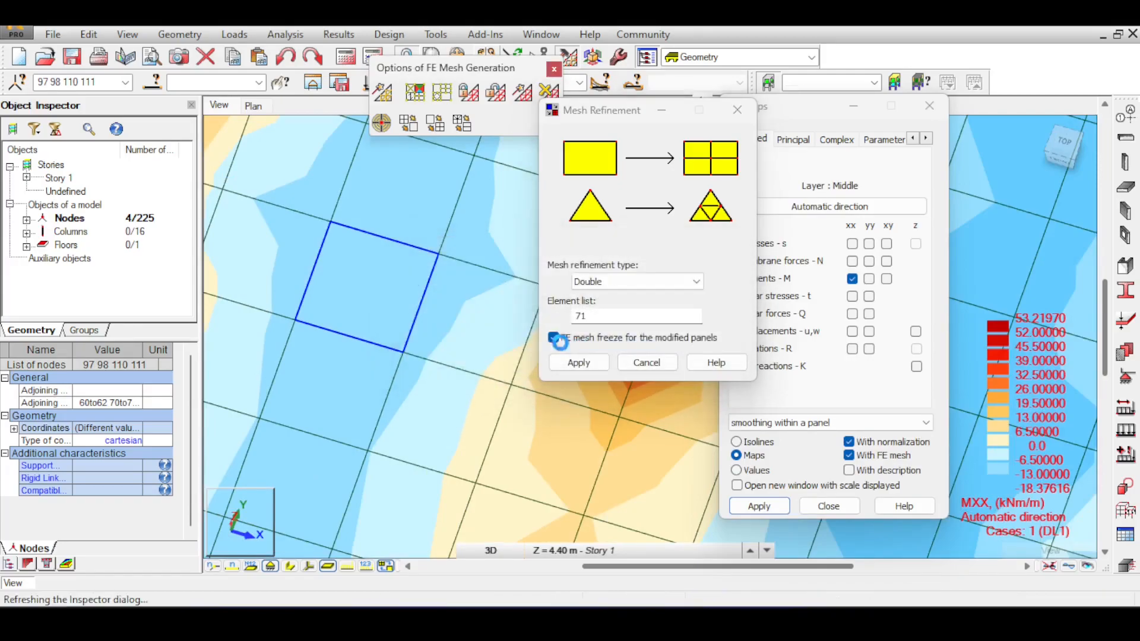
# Step: Recalculate the structure and compare the Double-refined element's mesh with its surroundings and the Simple refinement
pyautogui.click(345, 58)
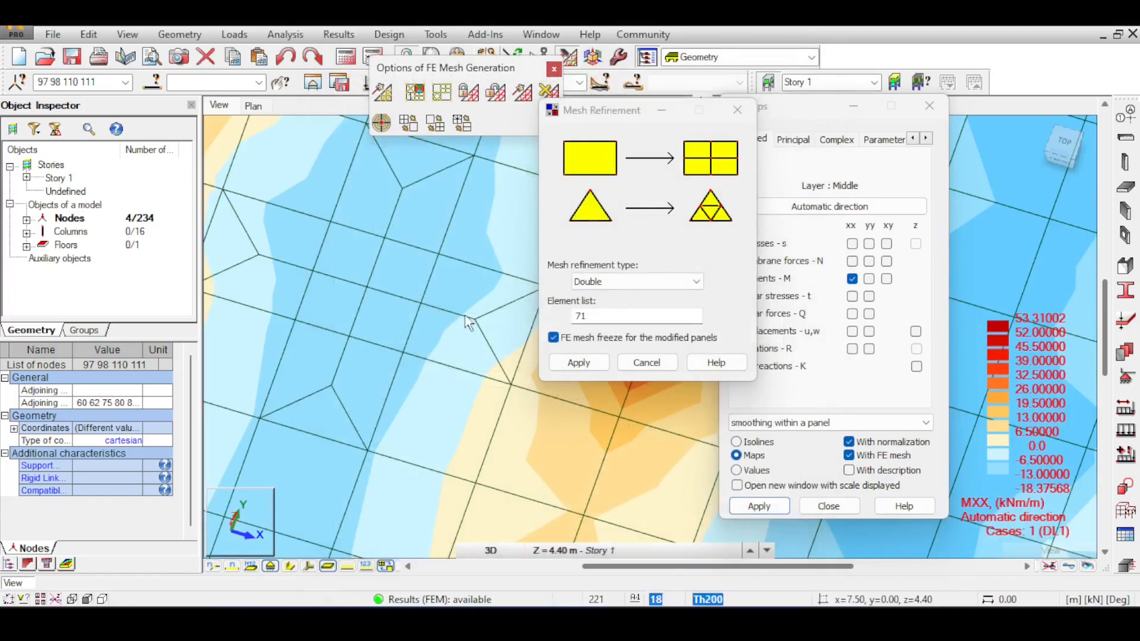
pyautogui.scroll(-2, 425, 310)
pyautogui.scroll(2, 384, 302)
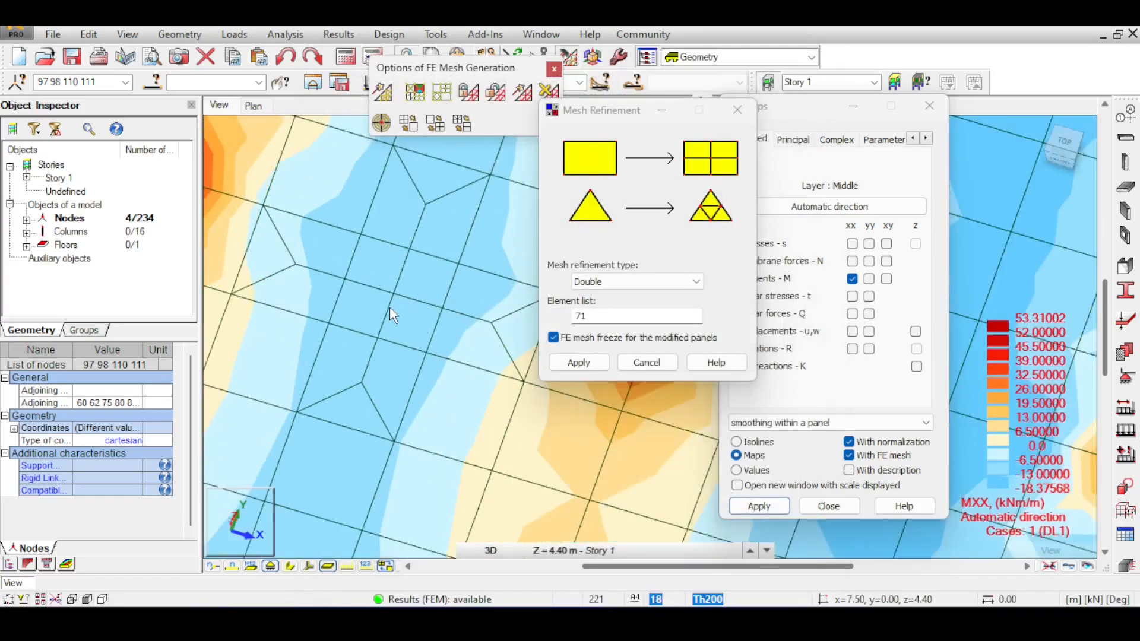
pyautogui.scroll(-2, 332, 264)
pyautogui.scroll(2, 399, 349)
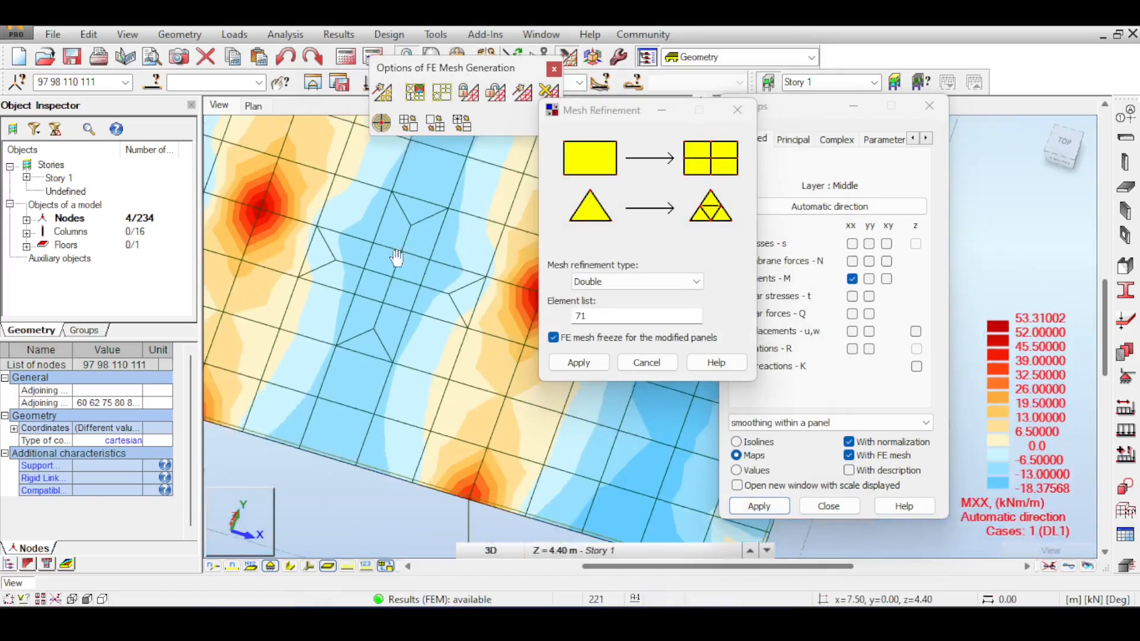
pyautogui.scroll(-2, 399, 349)
pyautogui.scroll(2, 412, 268)
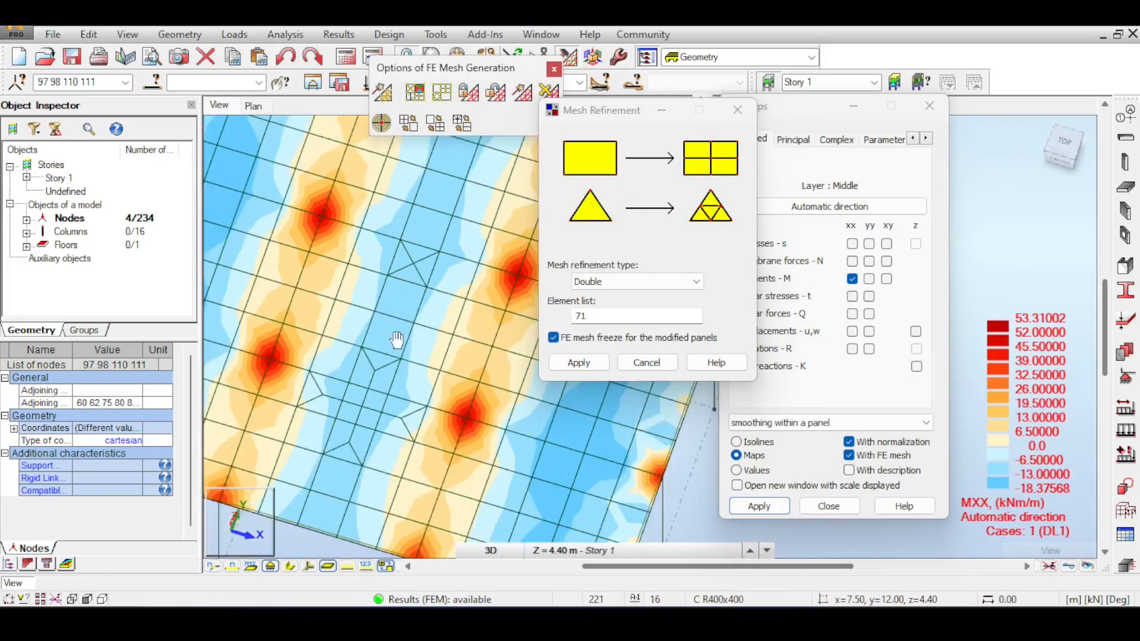
# Step: Refine mesh element 30, in the slab bay between grid lines 1 and 2, using the Triple refinement type
pyautogui.click(689, 282)
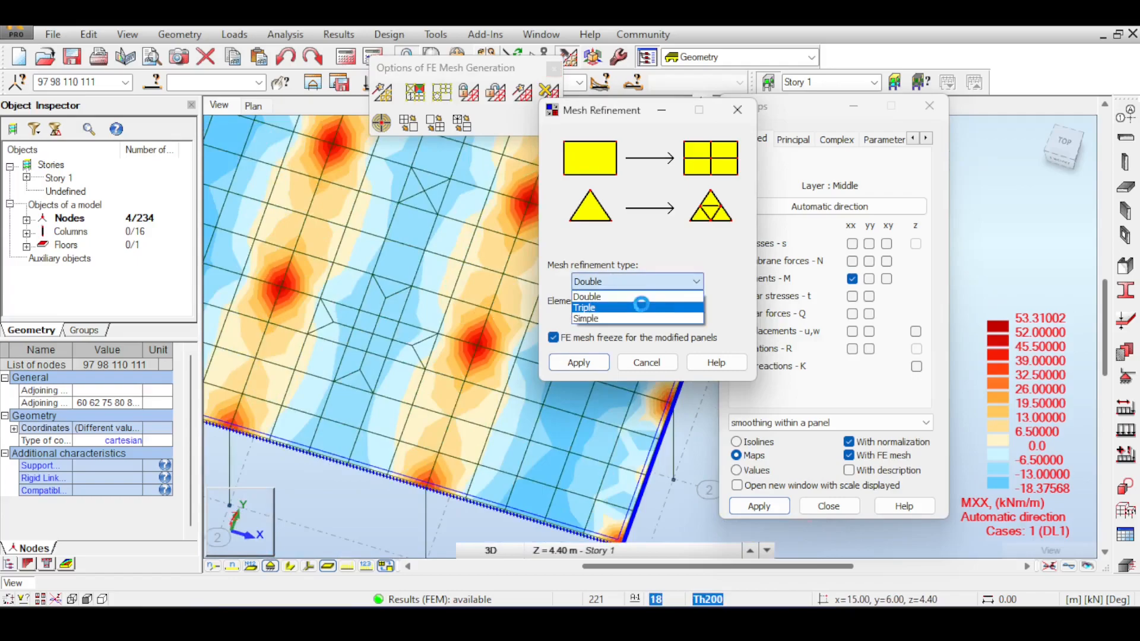
pyautogui.click(641, 307)
pyautogui.moveTo(250, 233); pyautogui.dragTo(376, 274, button='middle')
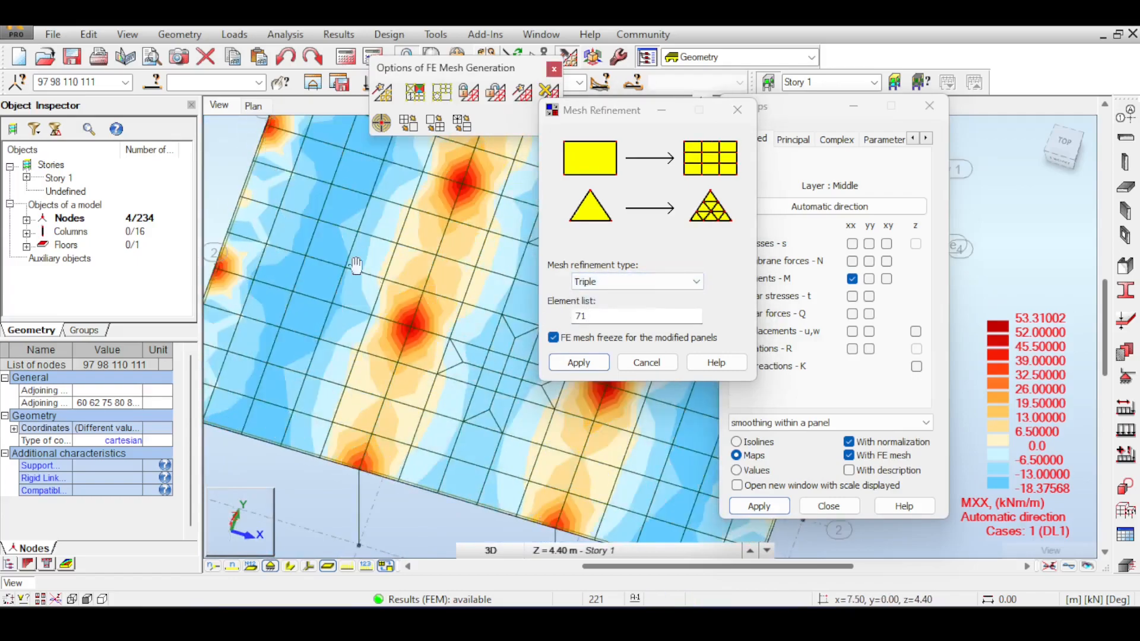
pyautogui.scroll(2, 336, 312)
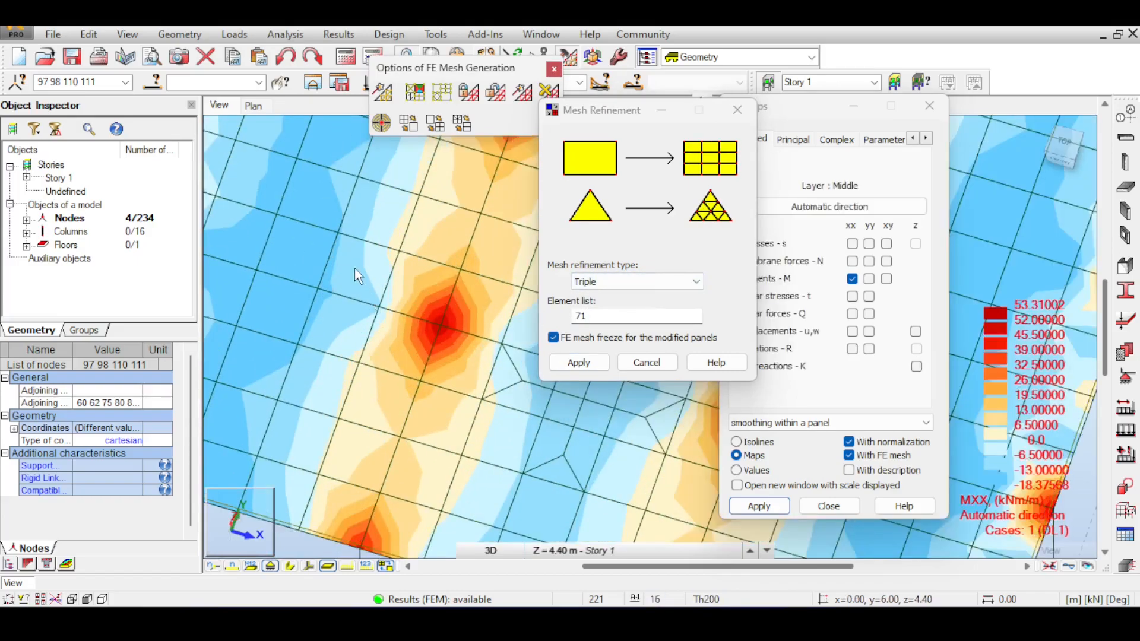
pyautogui.scroll(-1, 355, 268)
pyautogui.moveTo(326, 232); pyautogui.dragTo(385, 247, button='middle')
pyautogui.moveTo(326, 227); pyautogui.dragTo(410, 317)
pyautogui.click(568, 362)
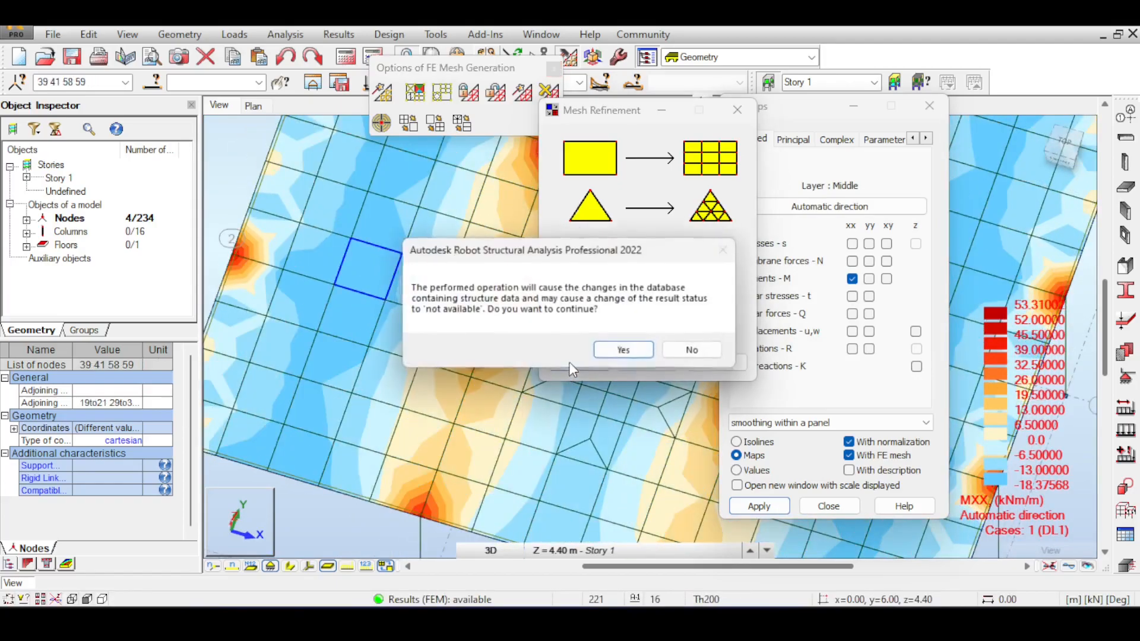
pyautogui.click(612, 351)
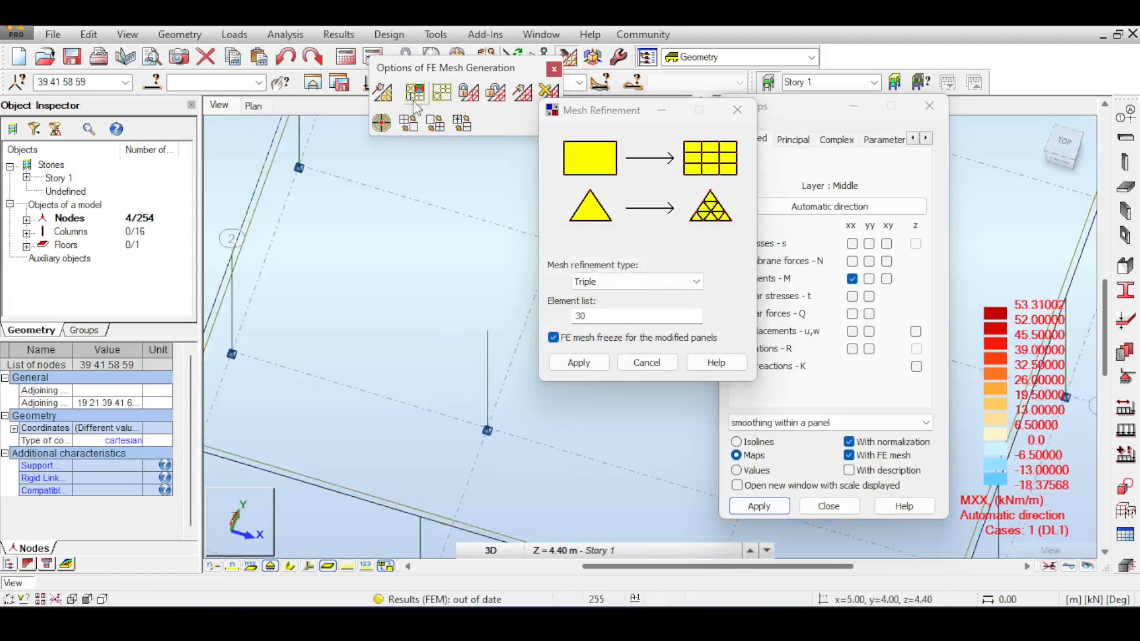
# Step: Recalculate the structure and review the MXX moment map over the whole slab with the Triple-refined element
pyautogui.click(346, 56)
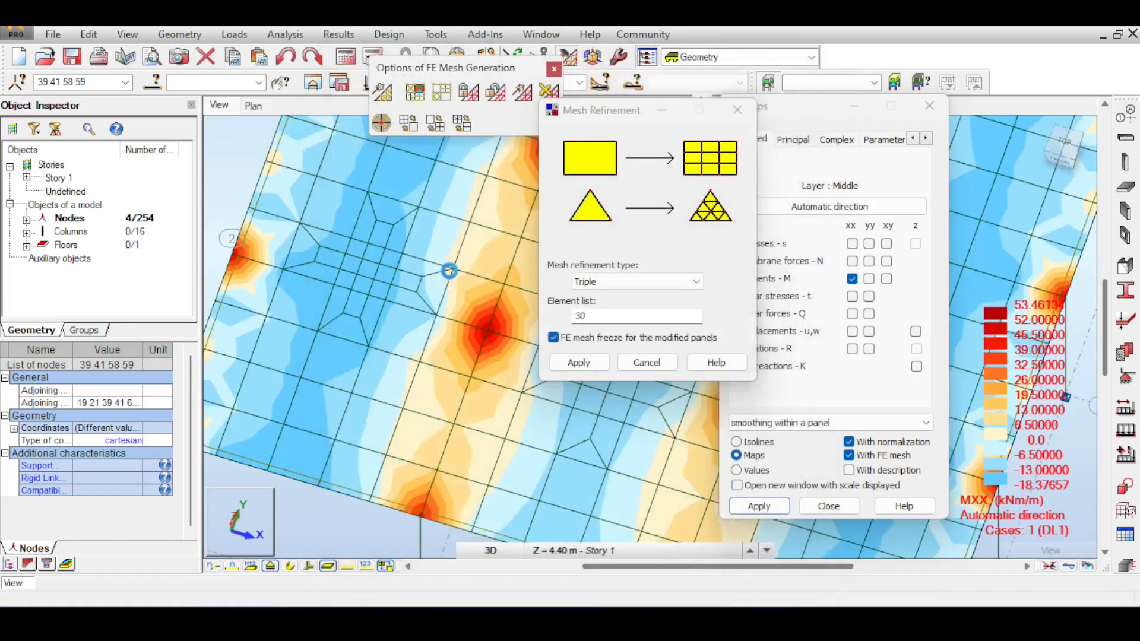
pyautogui.moveTo(455, 242); pyautogui.dragTo(363, 240, button='middle')
pyautogui.scroll(-3, 370, 250)
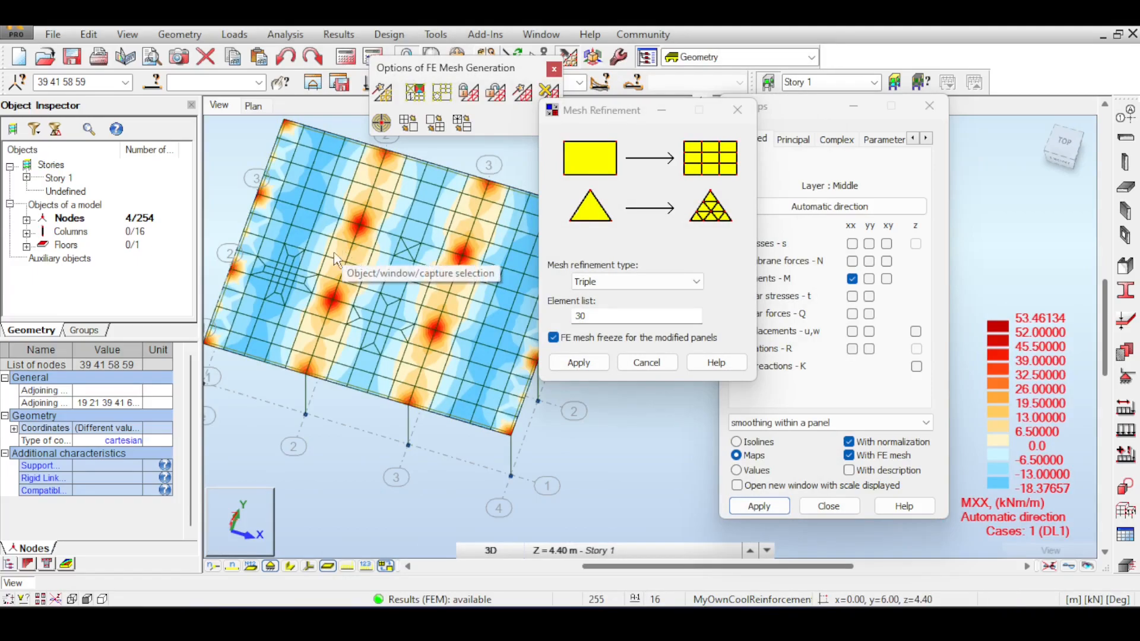
# Step: Review the job preferences' Coarse meshing options for all panels, including the element size, without changing them
pyautogui.click(617, 57)
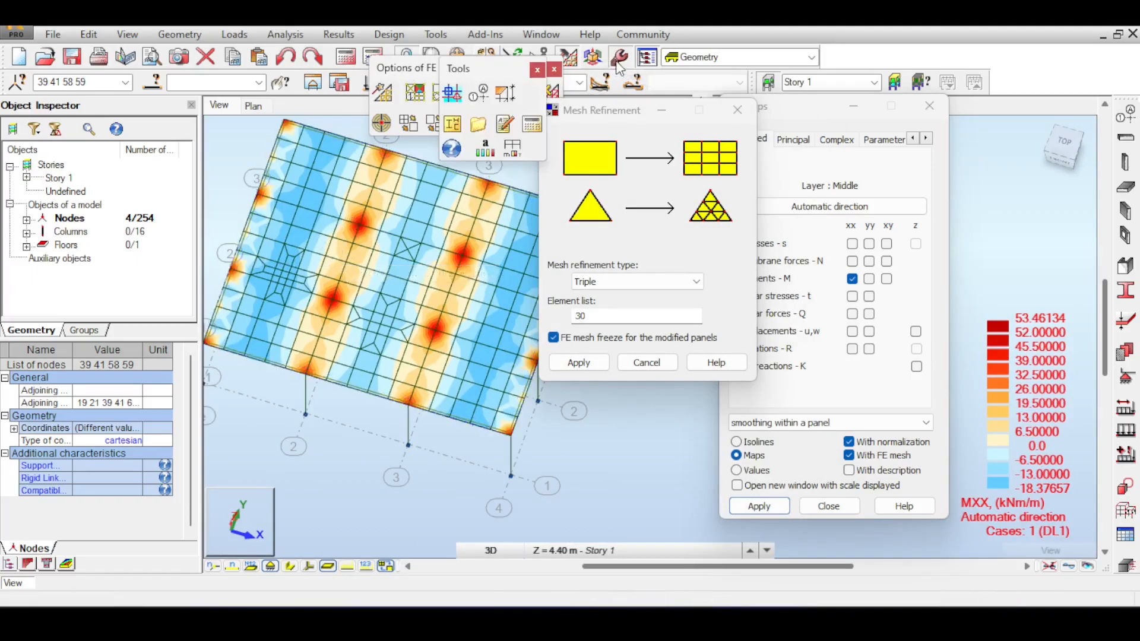
pyautogui.click(514, 149)
pyautogui.click(645, 375)
pyautogui.click(644, 370)
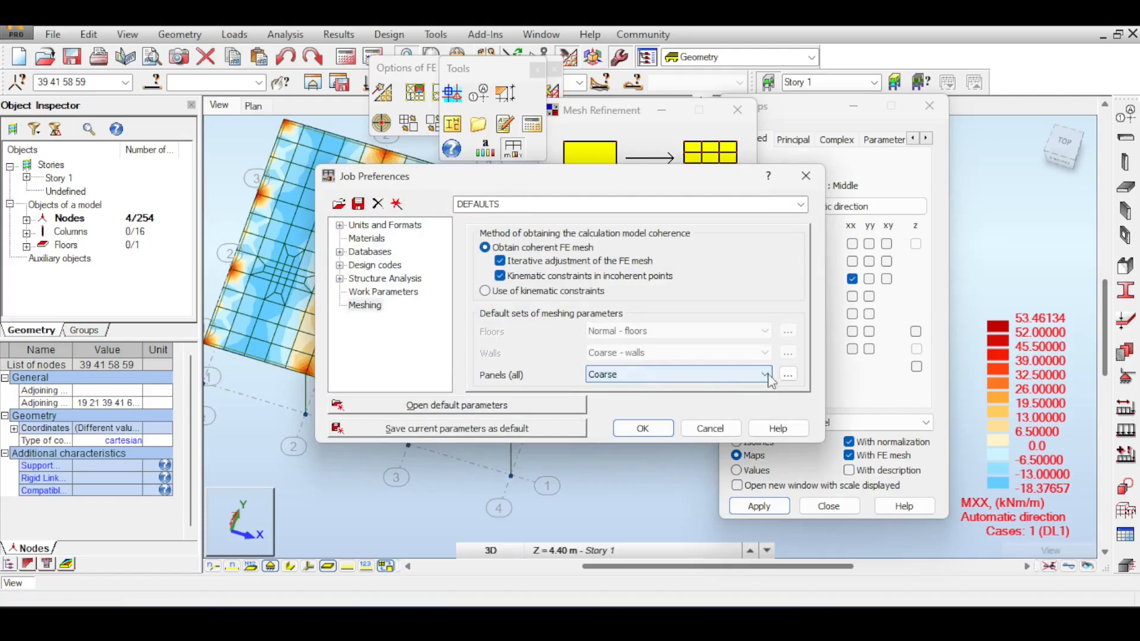
pyautogui.click(787, 374)
pyautogui.doubleClick(764, 316)
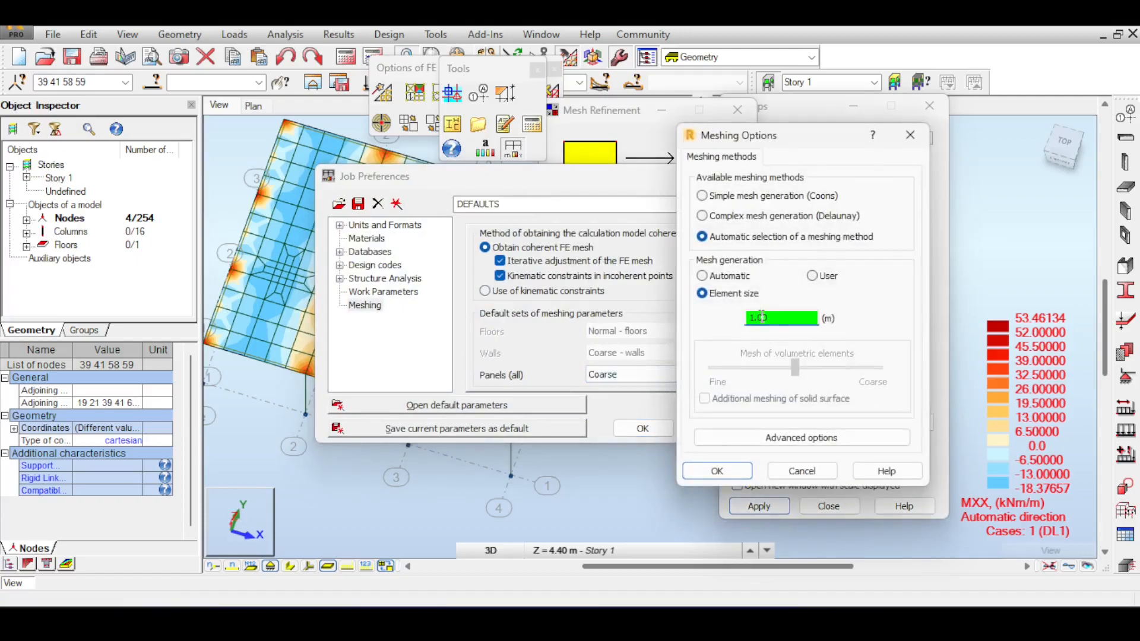
pyautogui.click(792, 475)
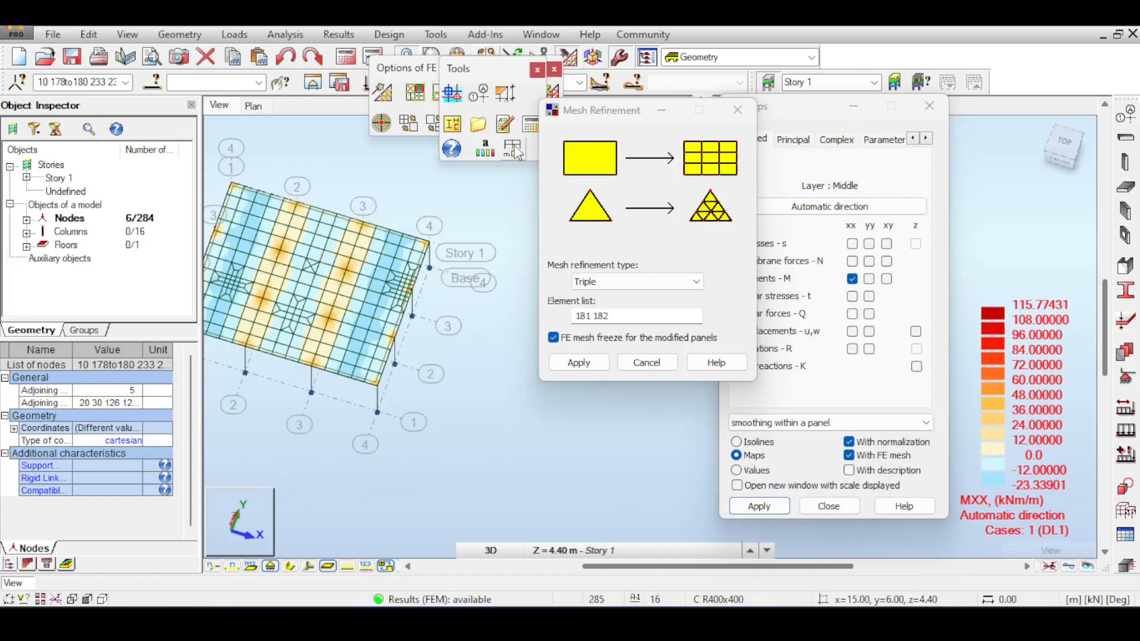
# Step: Reset the floor panel to its unrefined mesh and recalculate the structure to update the moment map
pyautogui.press('Return')
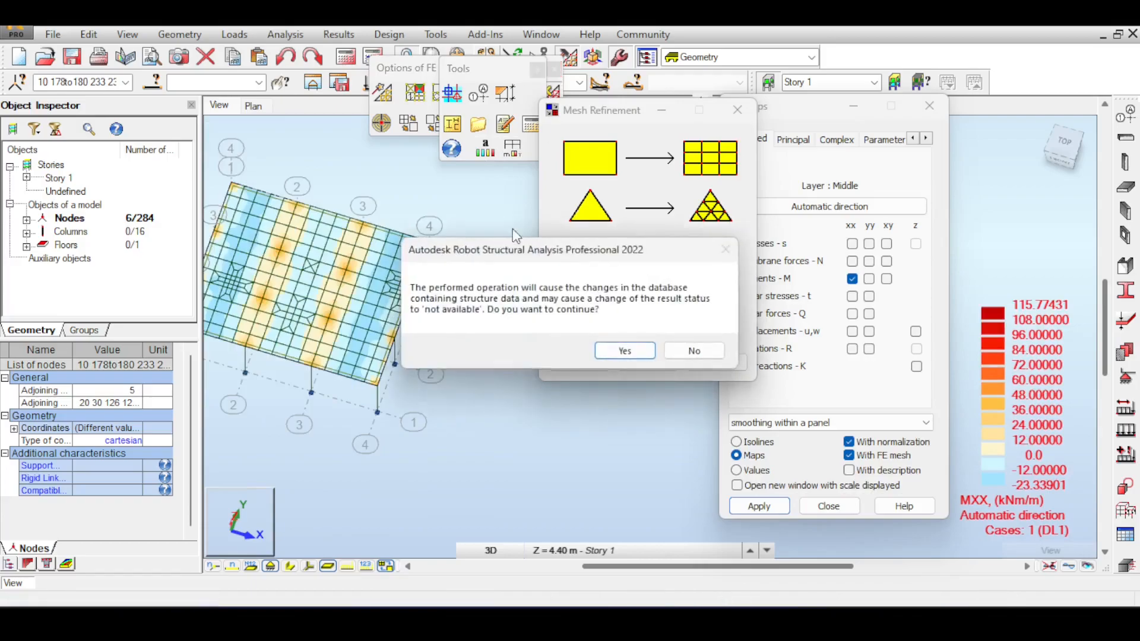
pyautogui.click(624, 351)
pyautogui.click(346, 57)
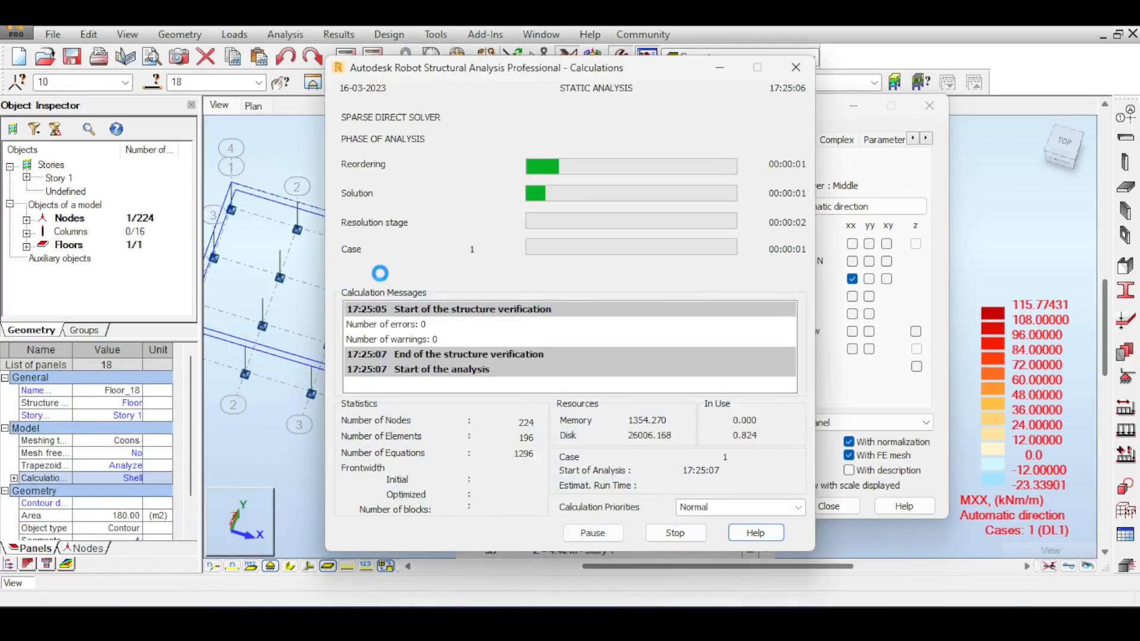
pyautogui.scroll(3, 486, 172)
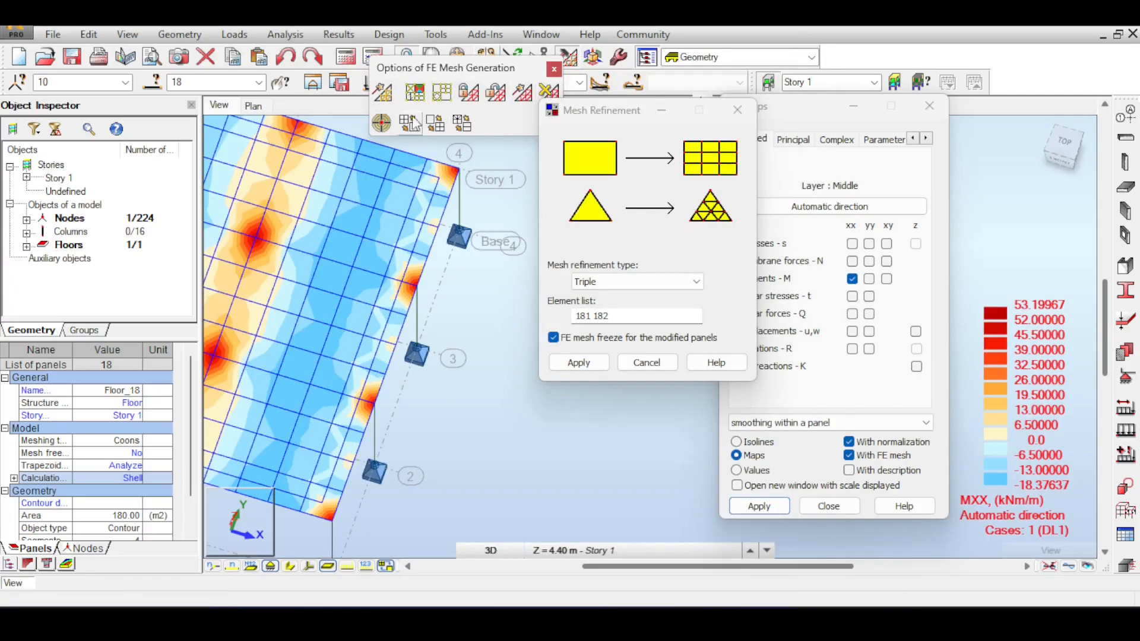
# Step: Examine the MXX moment peaks on the coarse mesh over the edge columns between grid lines 2 and 3
pyautogui.moveTo(424, 292); pyautogui.dragTo(489, 283, button='middle')
pyautogui.scroll(3, 489, 290)
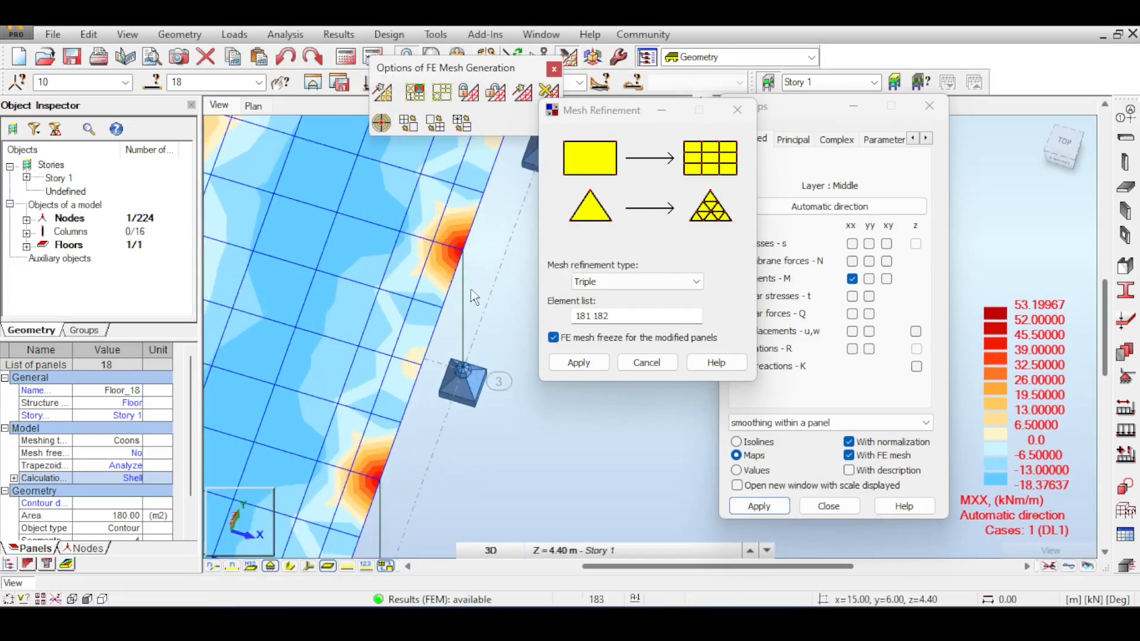
pyautogui.scroll(2, 463, 235)
pyautogui.scroll(3, 463, 257)
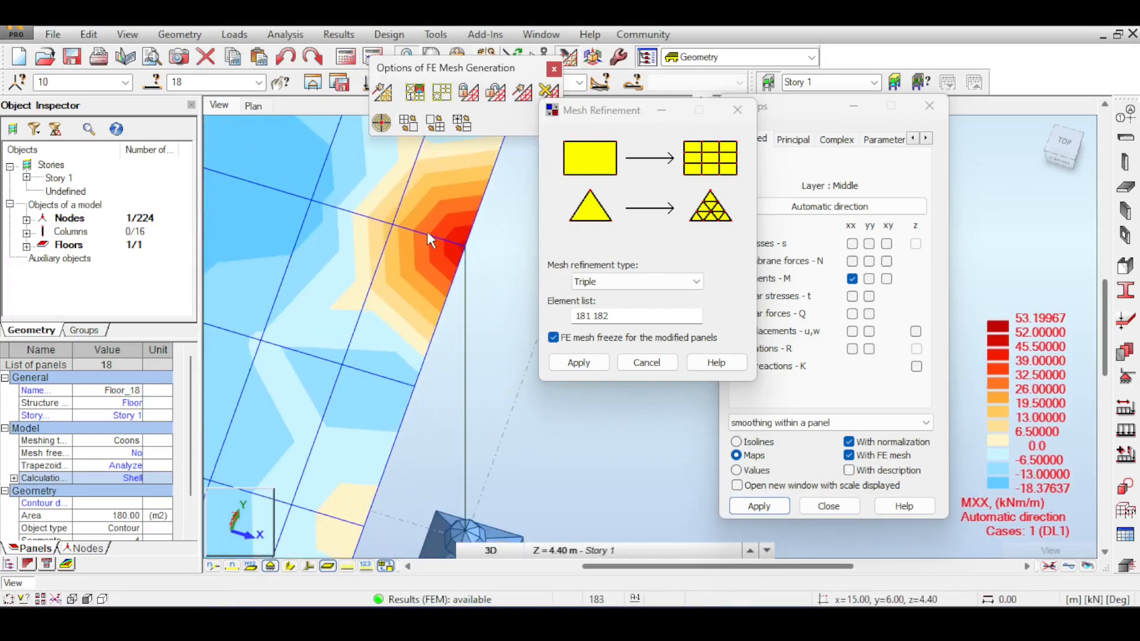
pyautogui.scroll(-4, 440, 234)
pyautogui.scroll(-2, 442, 238)
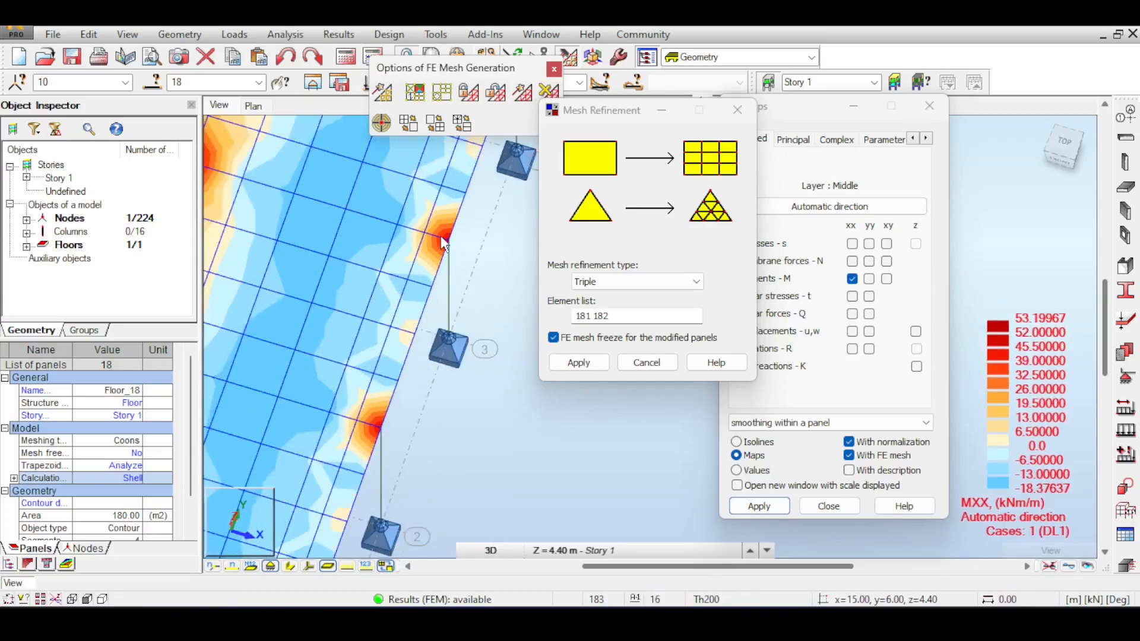
pyautogui.scroll(-2, 444, 243)
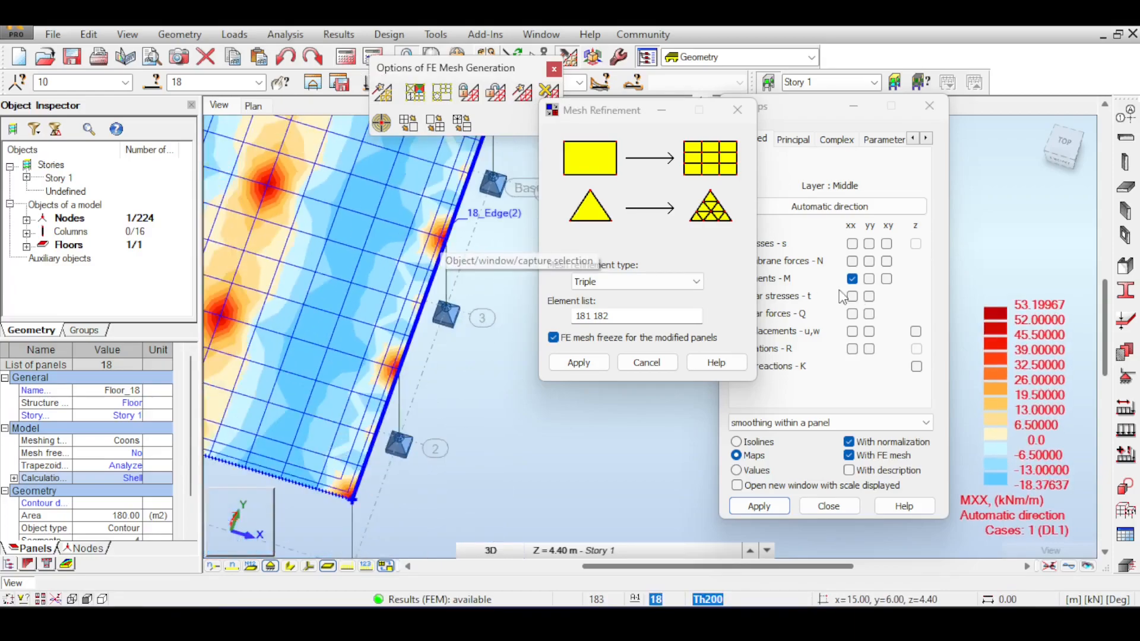
pyautogui.scroll(-3, 487, 308)
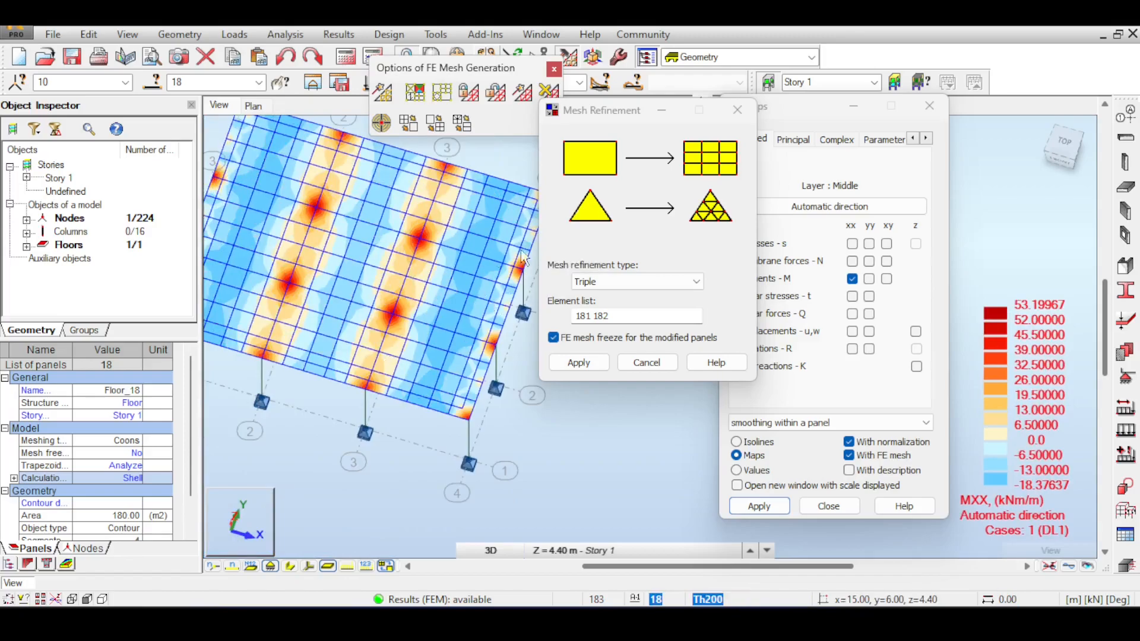
pyautogui.moveTo(470, 275); pyautogui.dragTo(435, 269, button='middle')
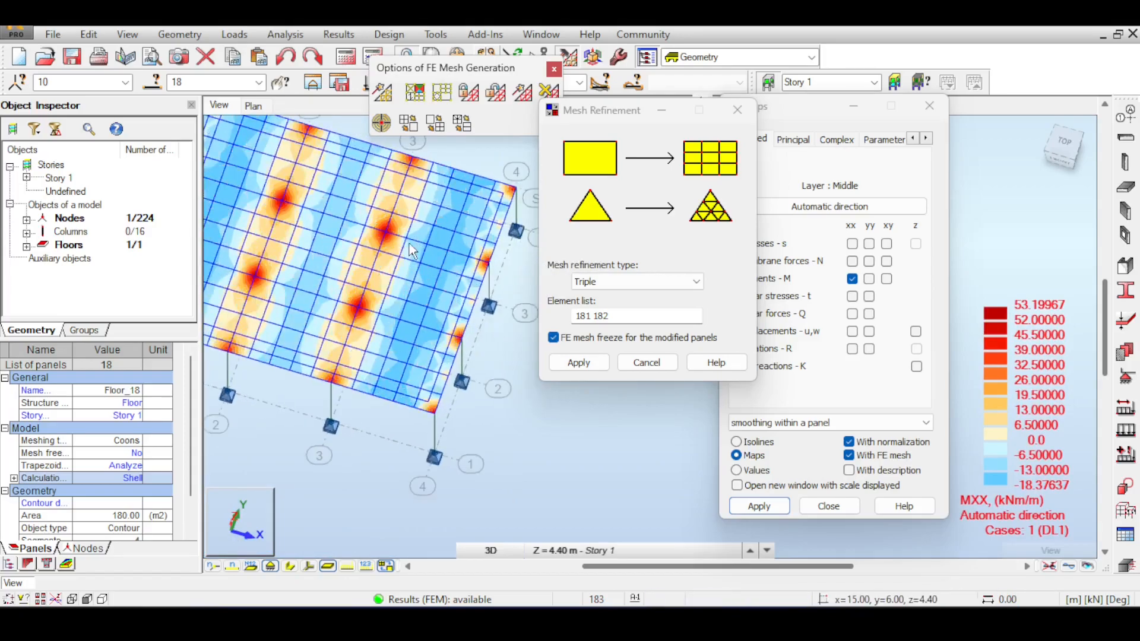
pyautogui.scroll(4, 452, 268)
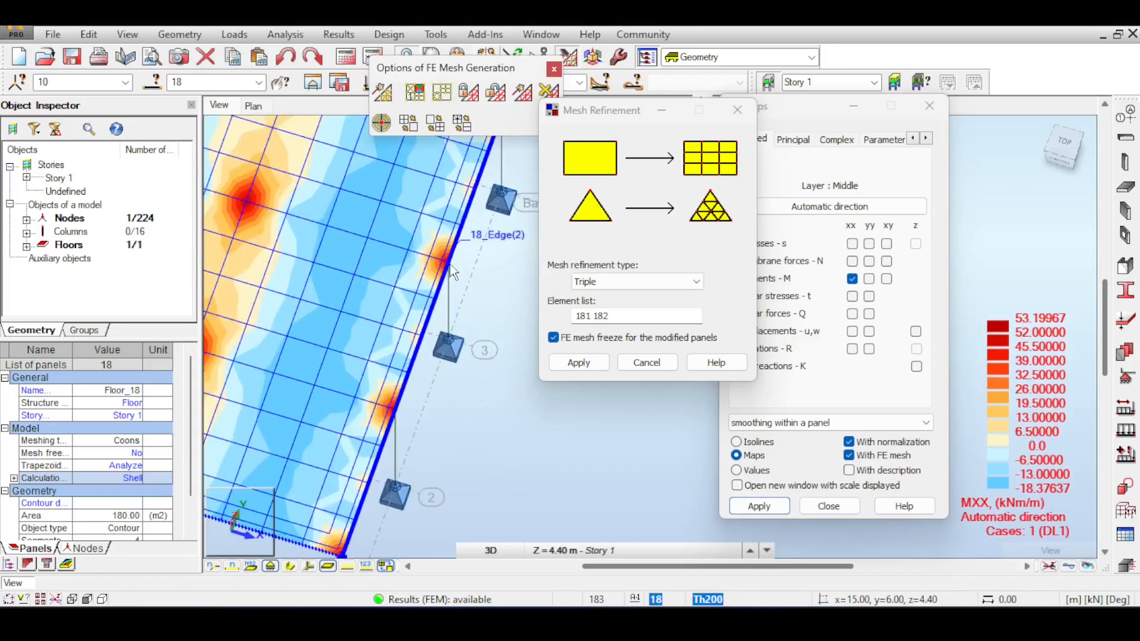
pyautogui.scroll(3, 450, 265)
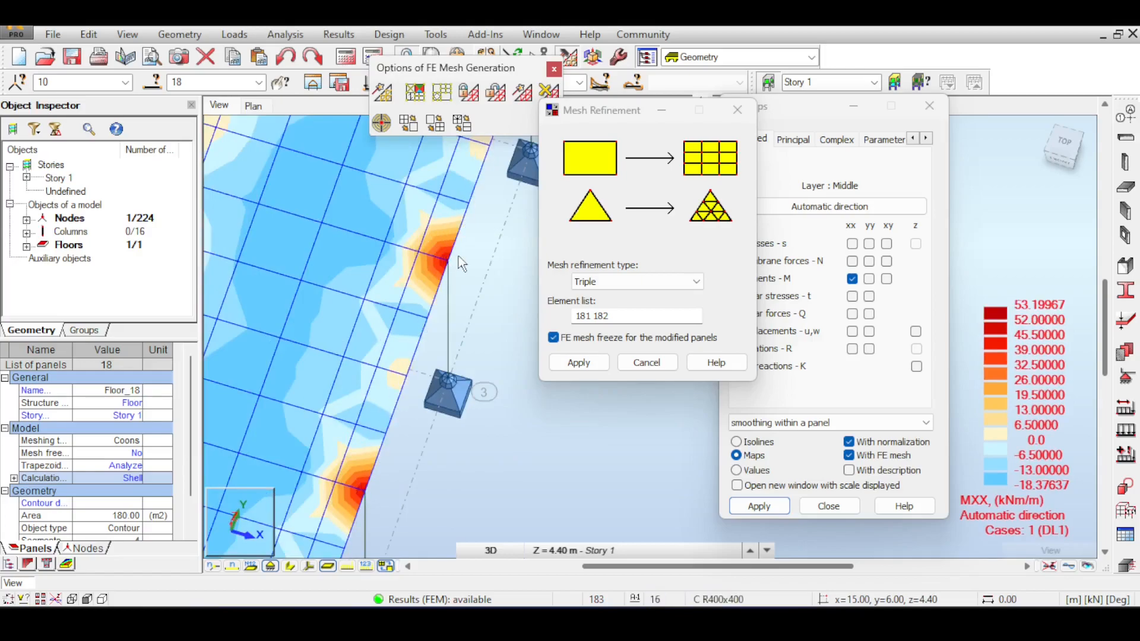
pyautogui.scroll(-4, 459, 255)
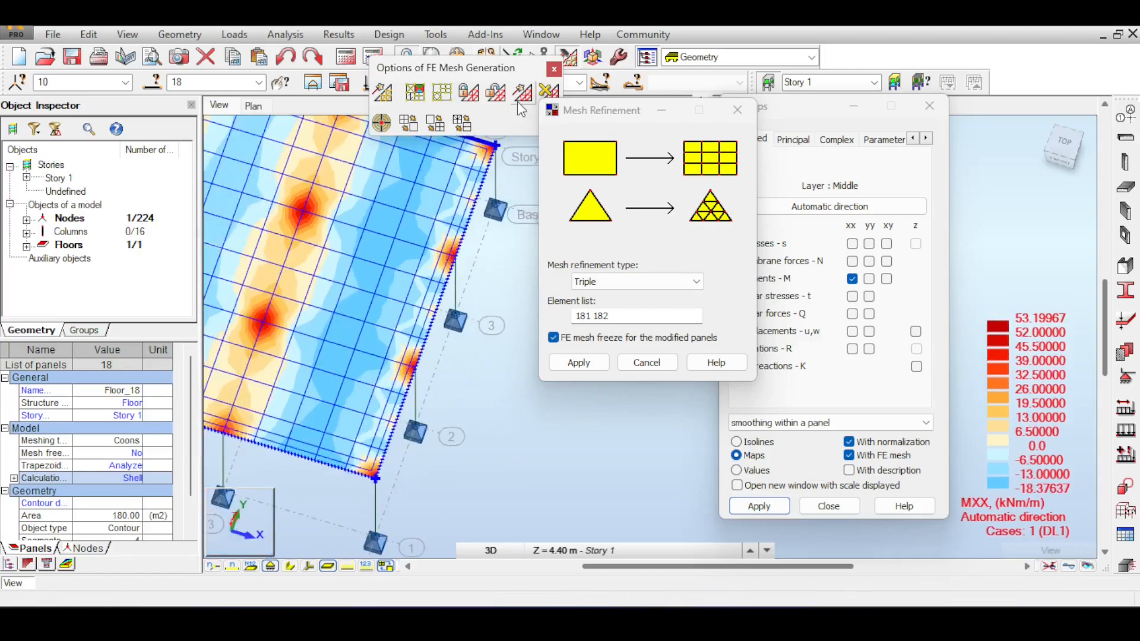
# Step: Set a much smaller mesh element size in the floor panel's meshing options and recalculate the structure
pyautogui.click(443, 92)
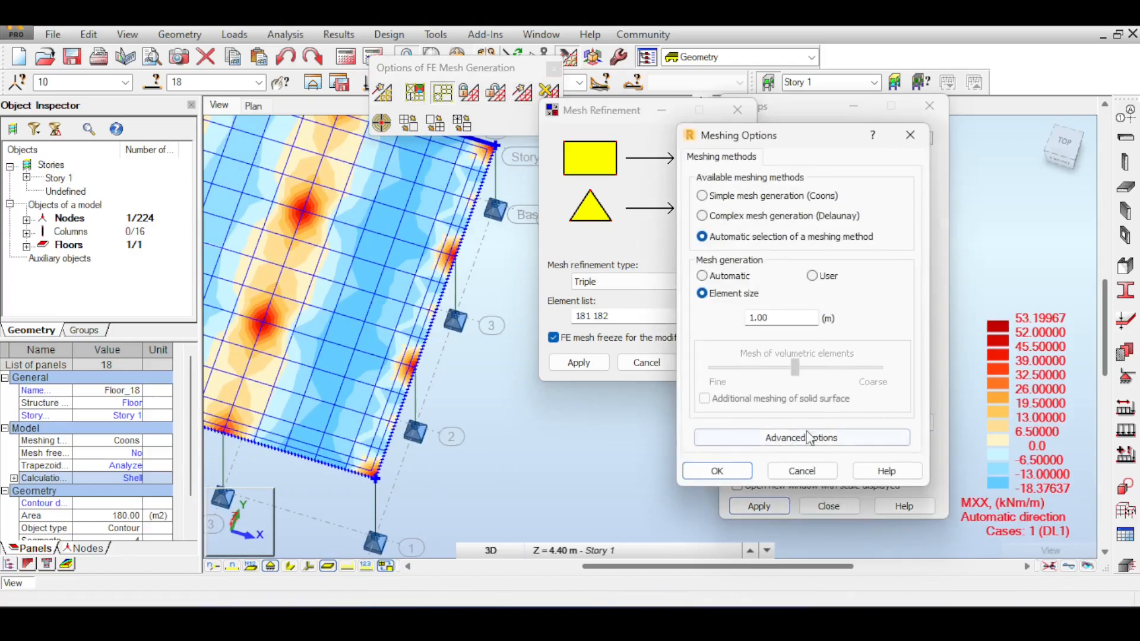
pyautogui.doubleClick(769, 315)
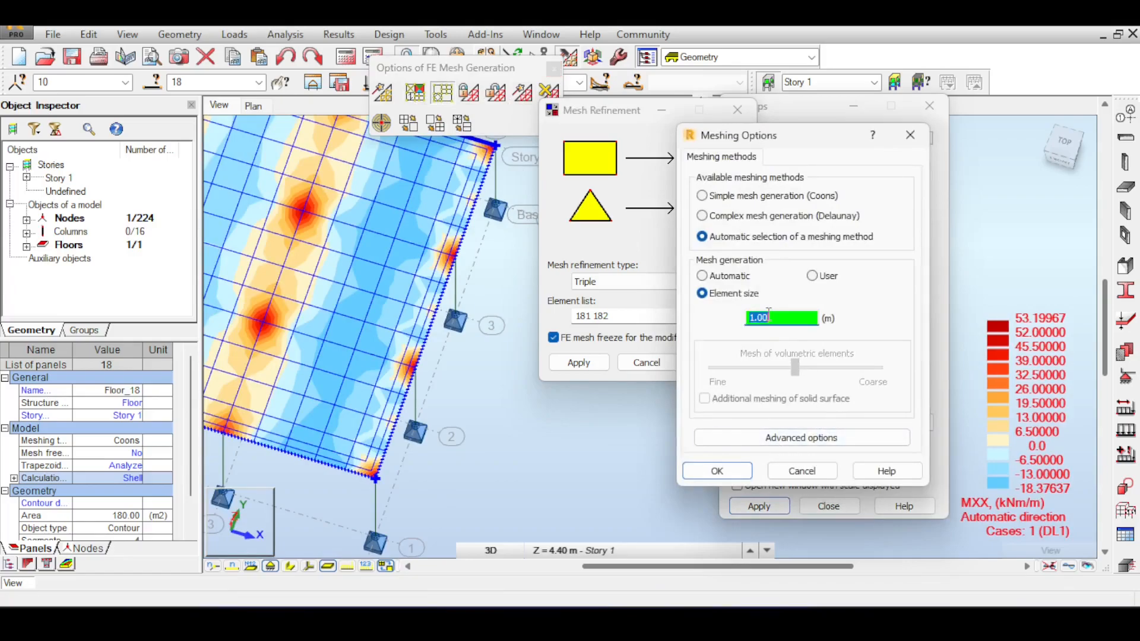
pyautogui.click(717, 470)
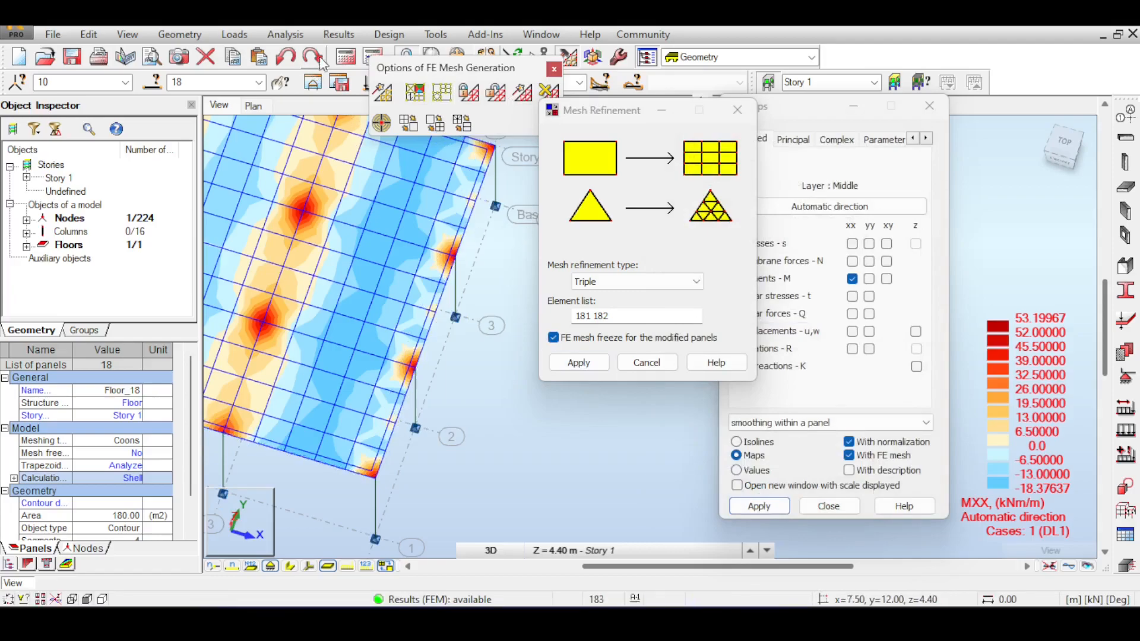
pyautogui.click(347, 57)
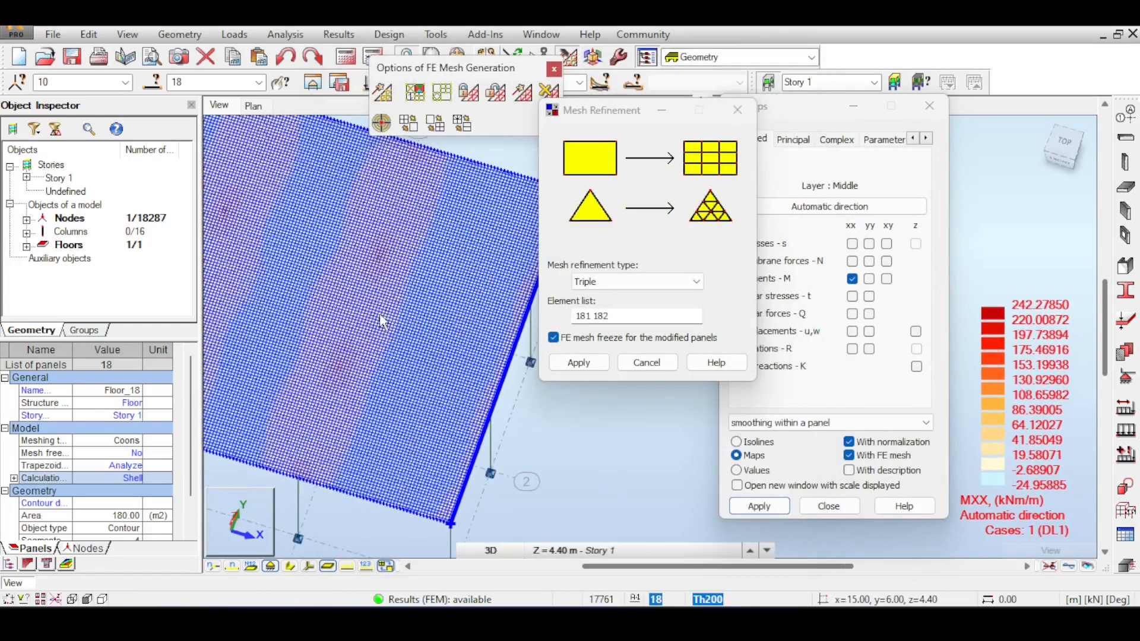
# Step: Hide the FE mesh on the MXX moment map and examine the smooth contours over an inner column
pyautogui.keyDown('shift'); pyautogui.moveTo(380, 321); pyautogui.dragTo(430, 225, button='middle'); pyautogui.keyUp('shift')
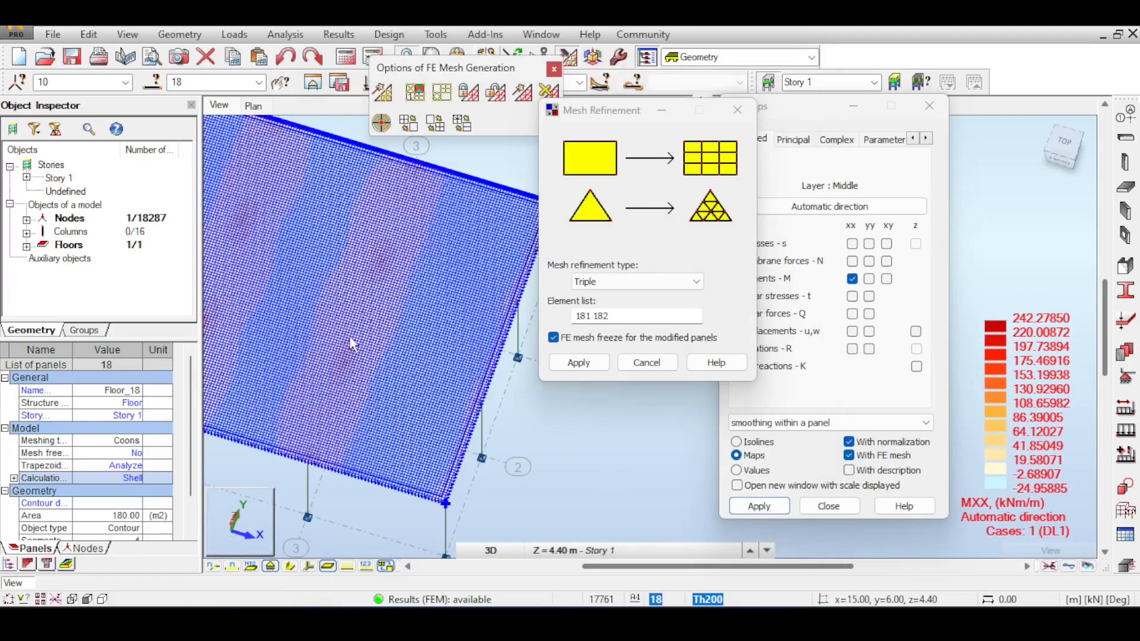
pyautogui.scroll(5, 364, 318)
pyautogui.click(850, 455)
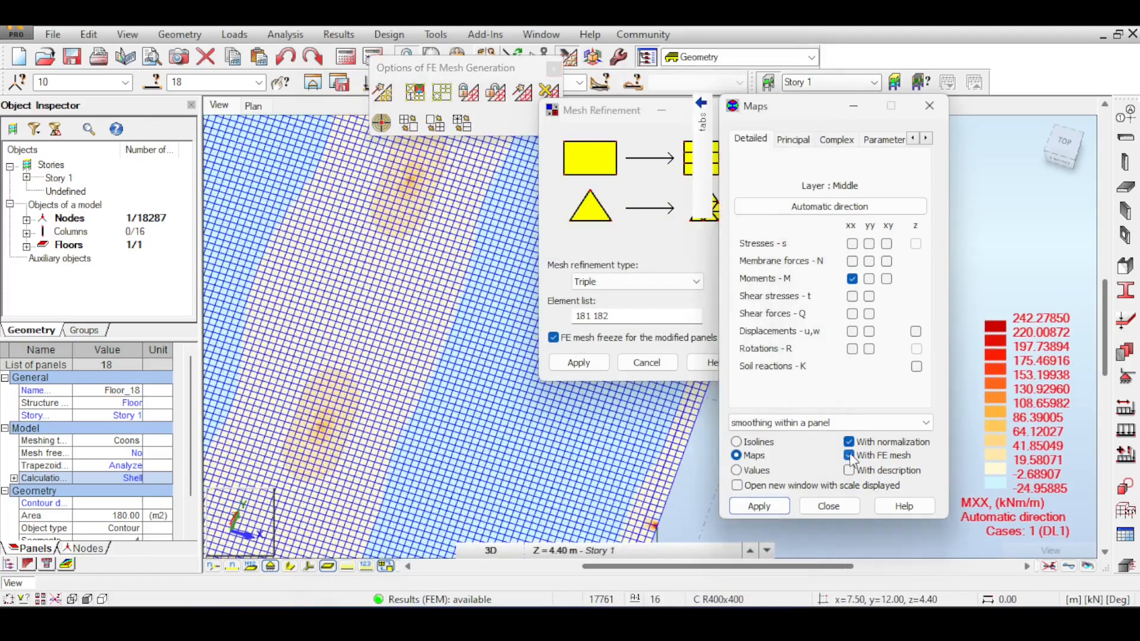
pyautogui.click(745, 505)
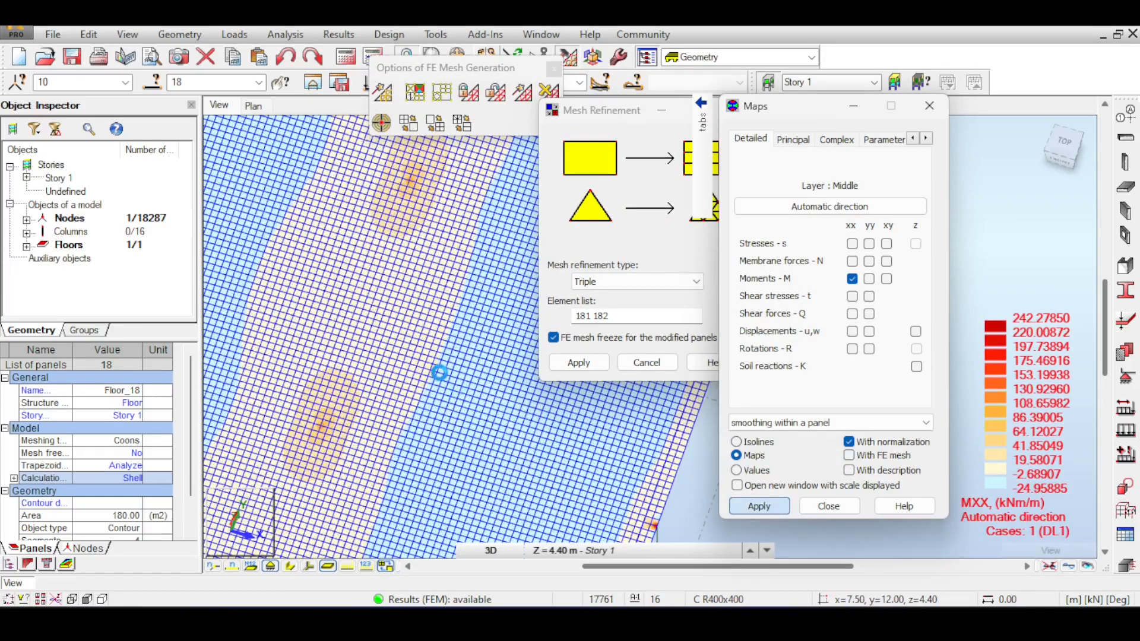
pyautogui.scroll(-4, 440, 375)
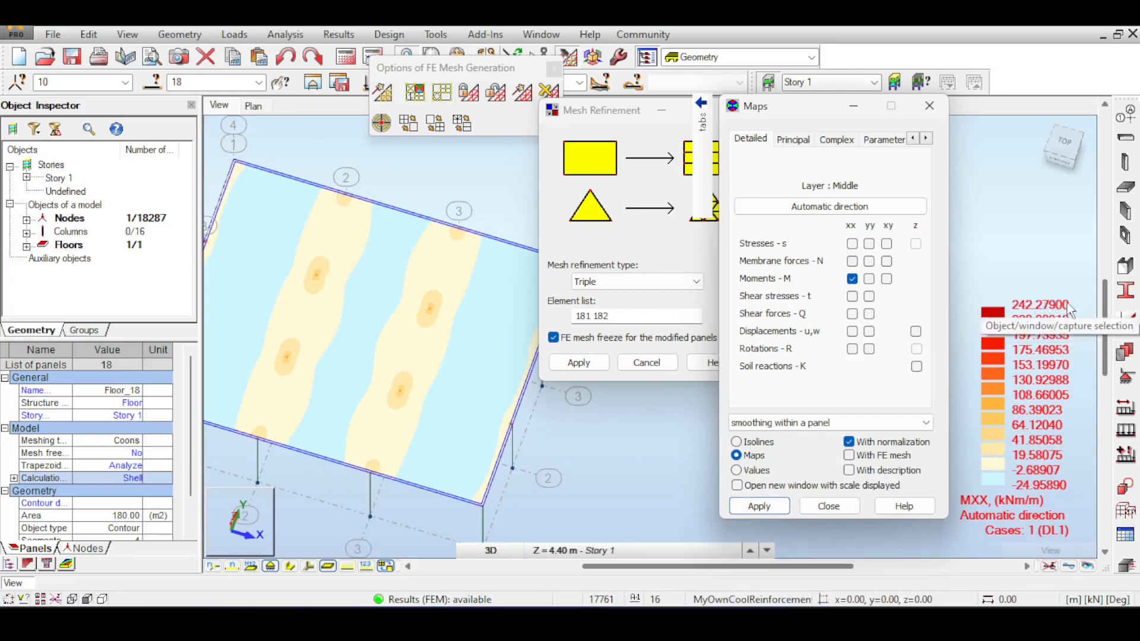
pyautogui.moveTo(464, 333); pyautogui.dragTo(284, 291, button='middle')
pyautogui.scroll(3, 315, 355)
pyautogui.scroll(5, 315, 355)
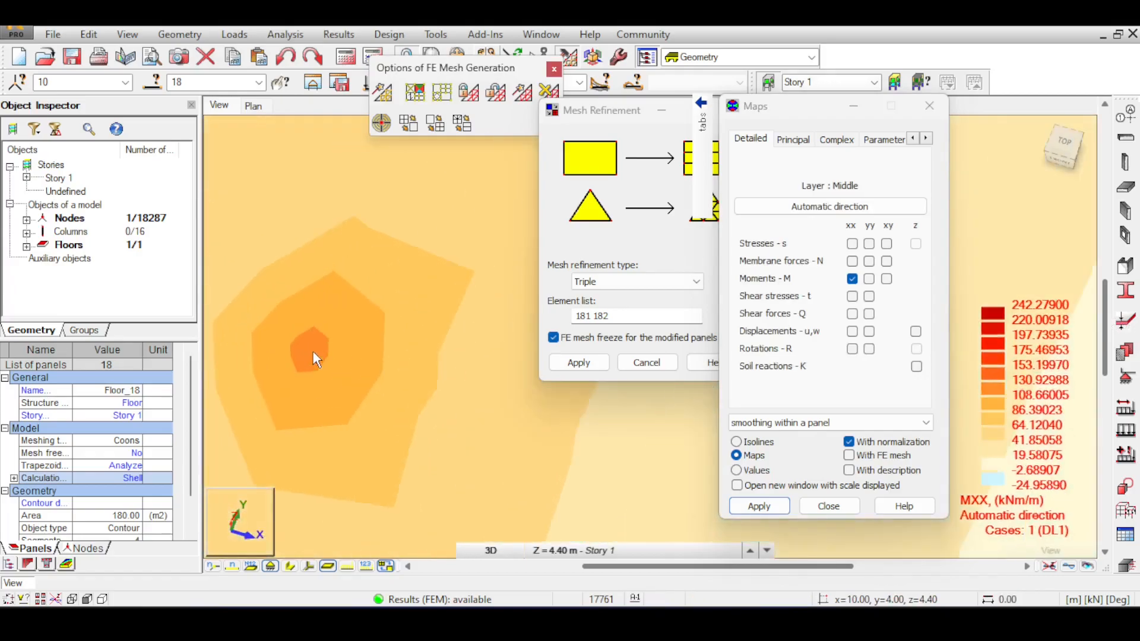
pyautogui.scroll(-6, 312, 351)
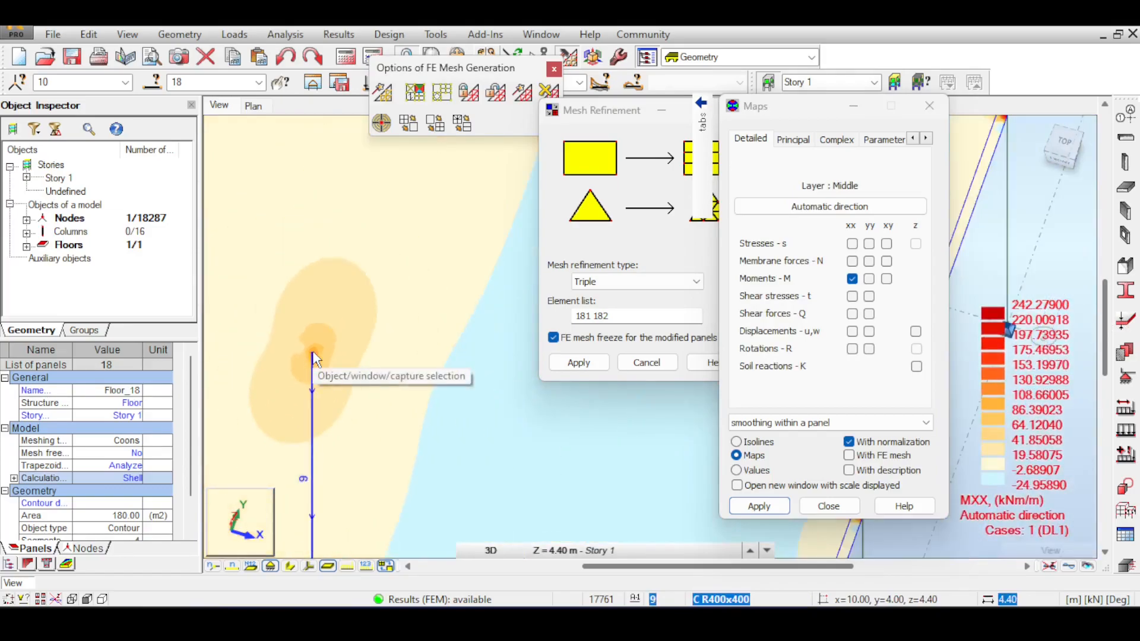
pyautogui.moveTo(615, 461); pyautogui.dragTo(658, 458, button='middle')
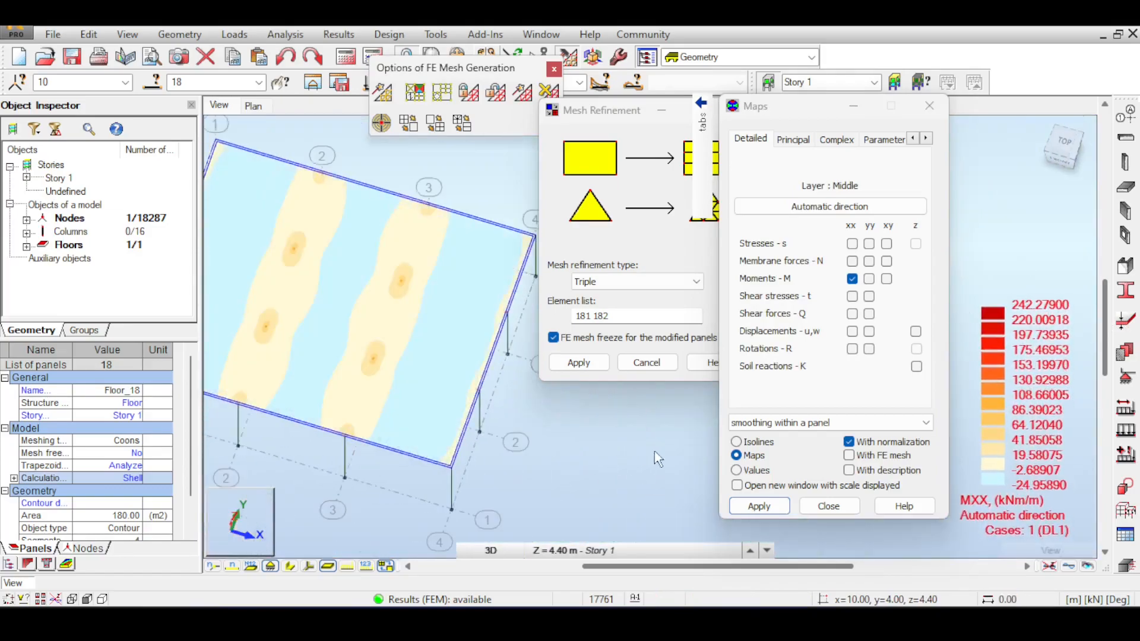
# Step: Add value descriptions to the MXX map and inspect the moment peak at the edge column on grid line 2
pyautogui.click(849, 470)
pyautogui.click(758, 506)
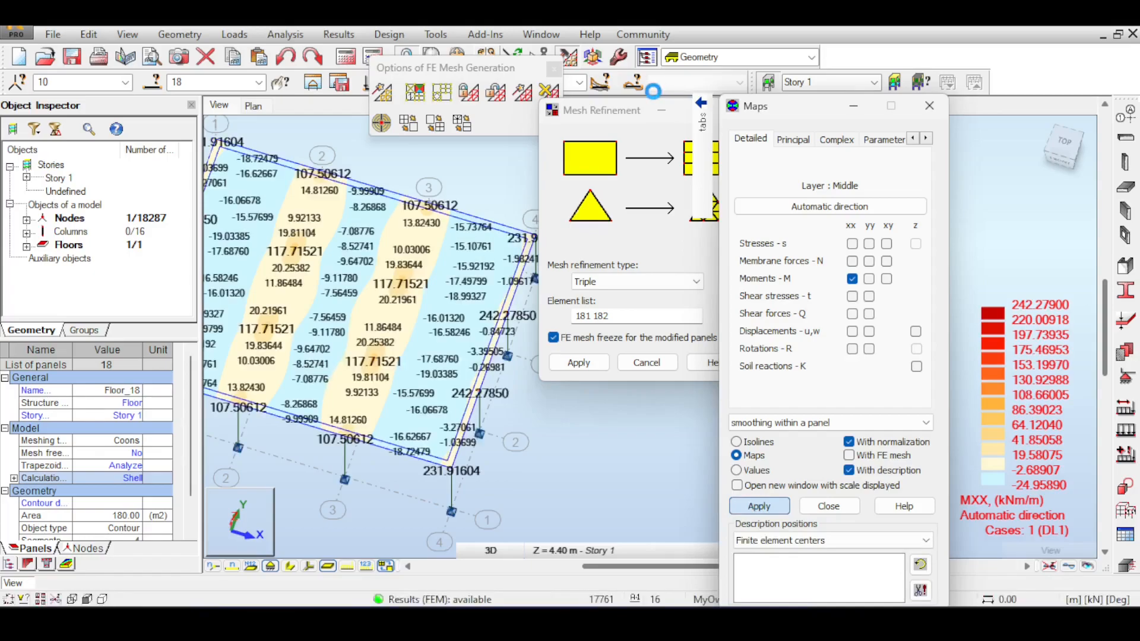
pyautogui.scroll(5, 491, 375)
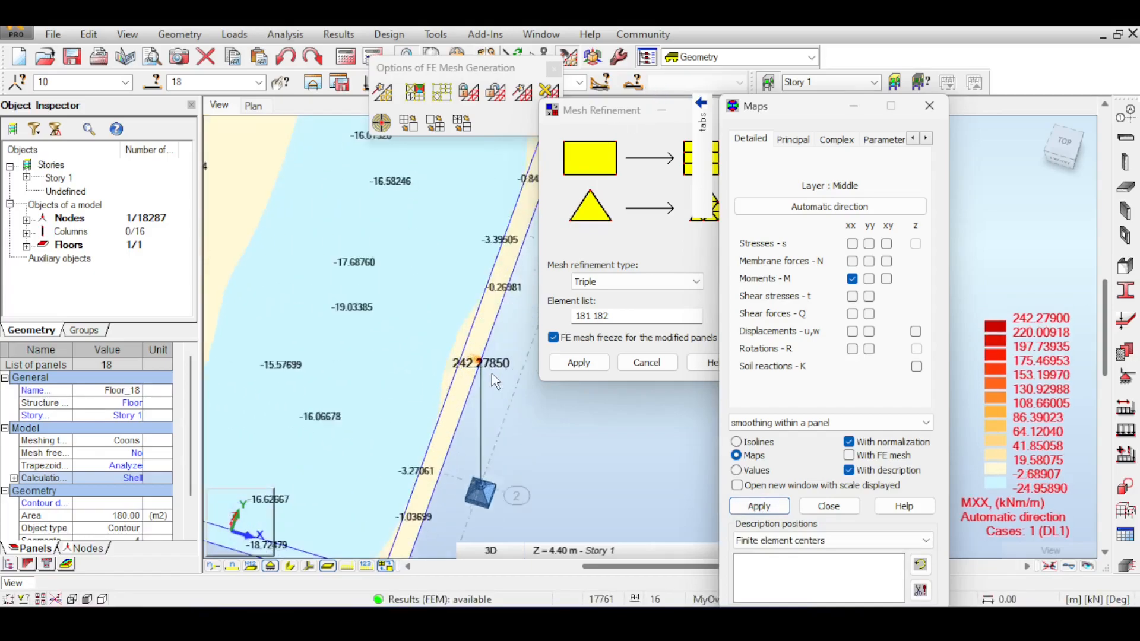
pyautogui.scroll(10, 437, 335)
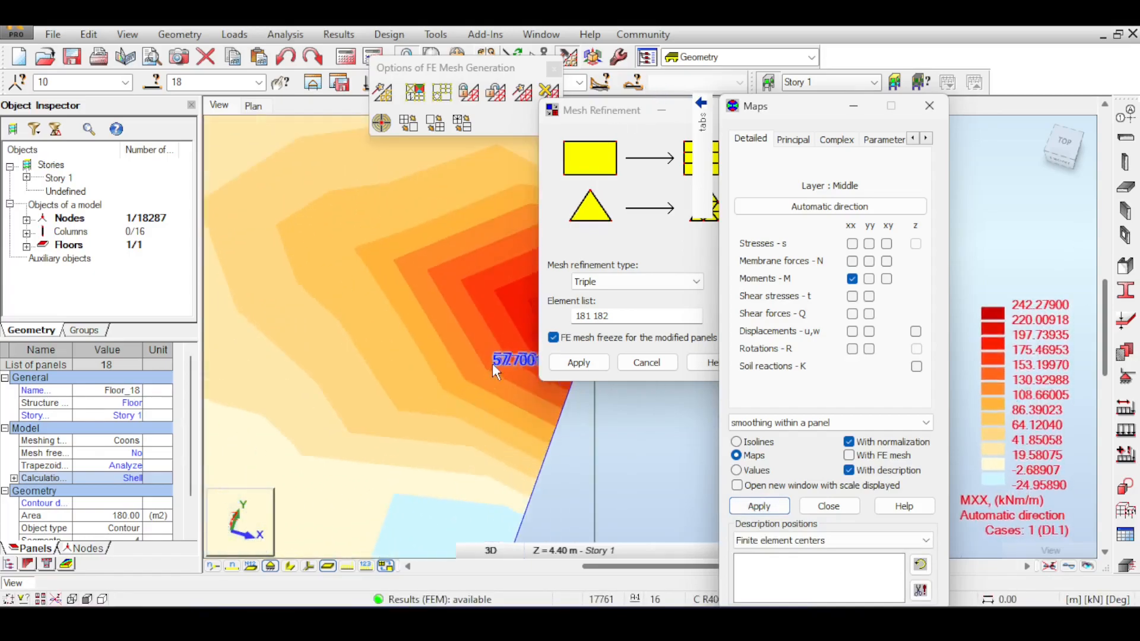
pyautogui.moveTo(523, 351); pyautogui.dragTo(279, 332, button='middle')
pyautogui.scroll(-7, 378, 330)
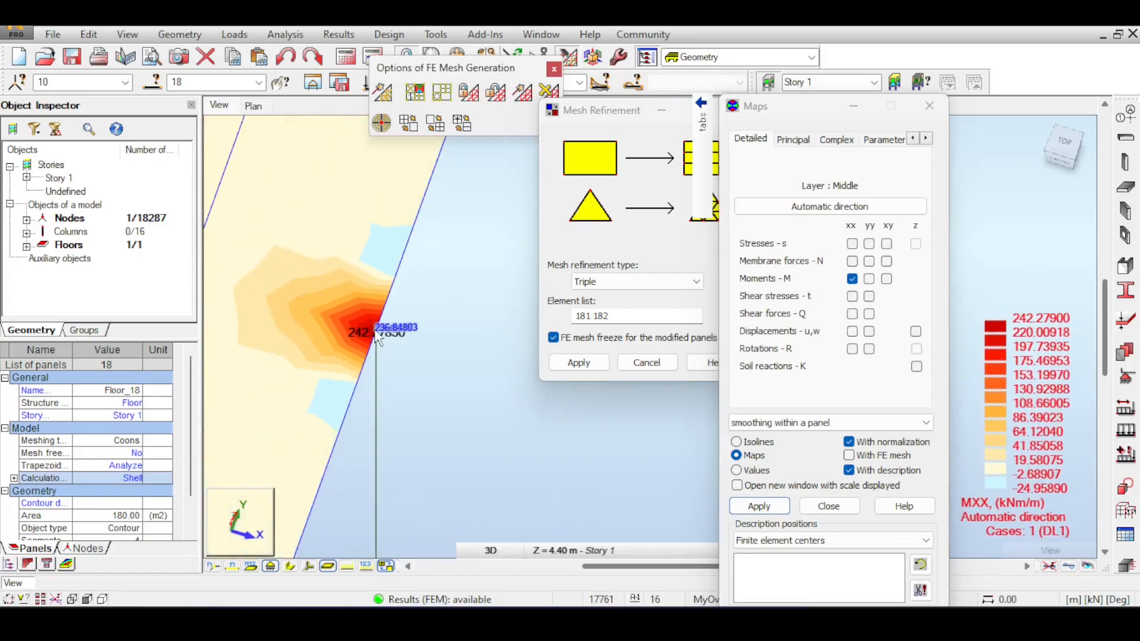
pyautogui.scroll(-2, 434, 313)
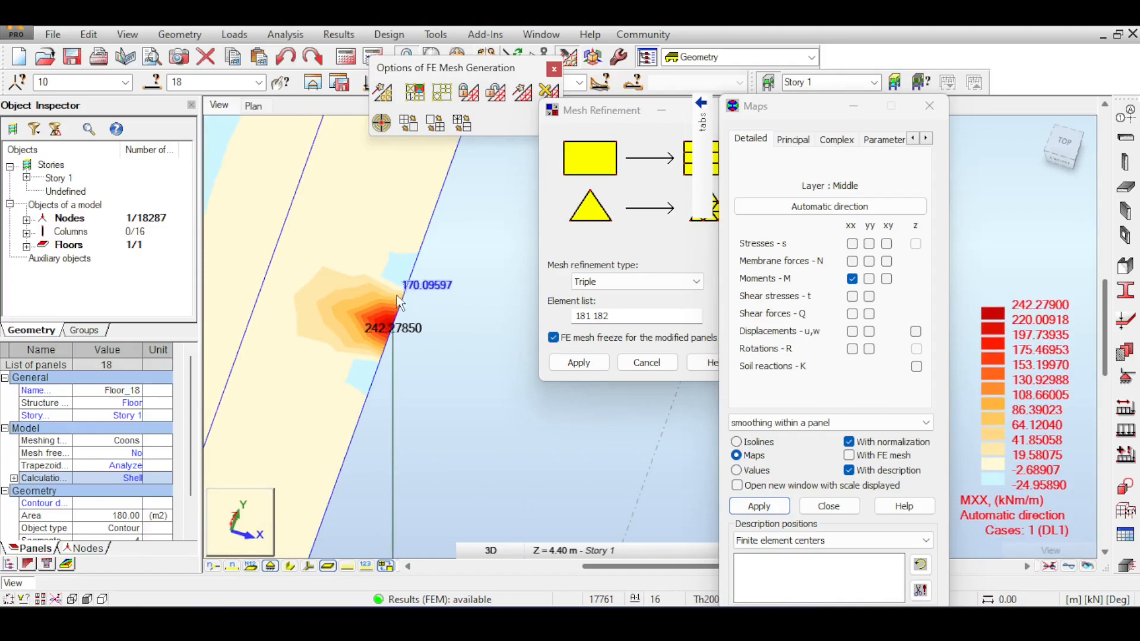
# Step: Show the FE mesh on the MXX map again and inspect the element values around the edge column's peak
pyautogui.click(849, 455)
pyautogui.click(759, 506)
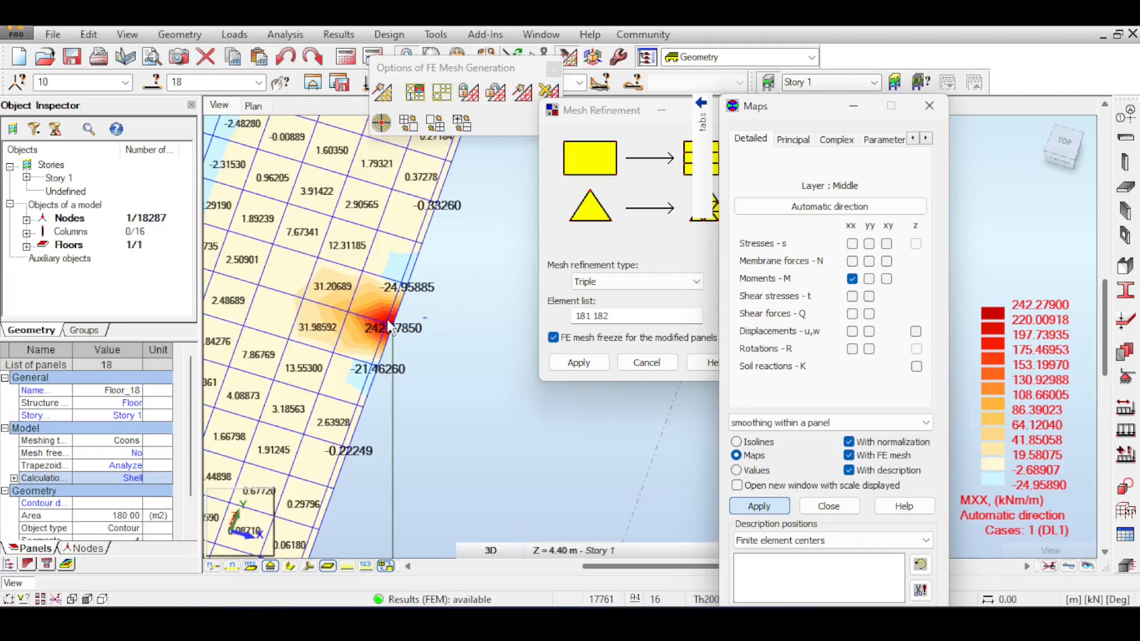
pyautogui.scroll(1, 389, 327)
pyautogui.scroll(1, 396, 307)
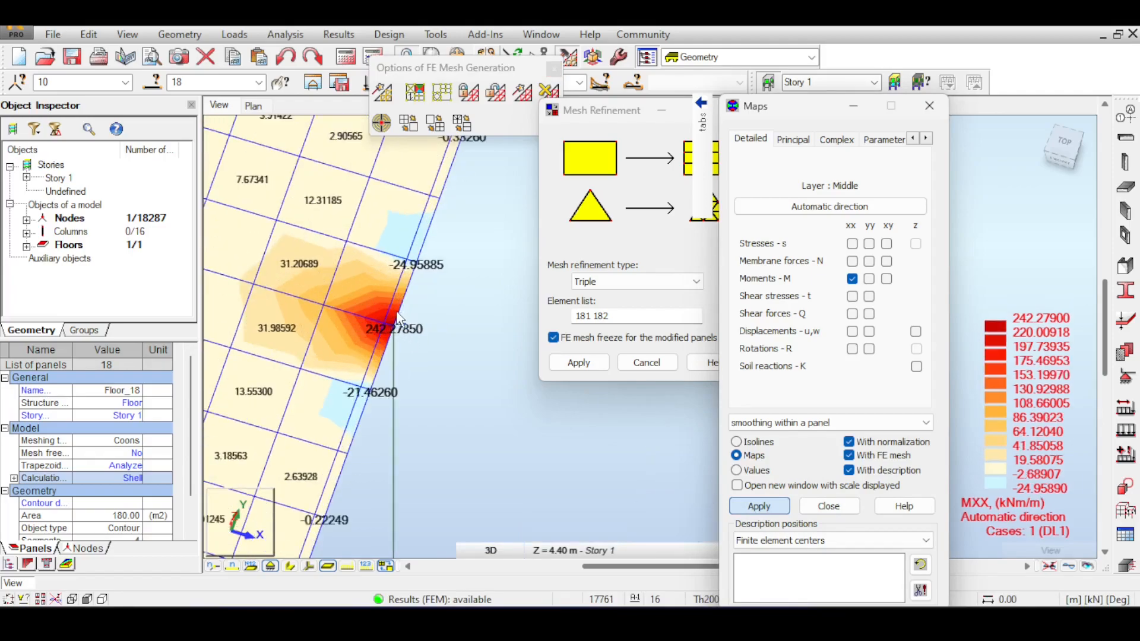
pyautogui.scroll(1, 393, 325)
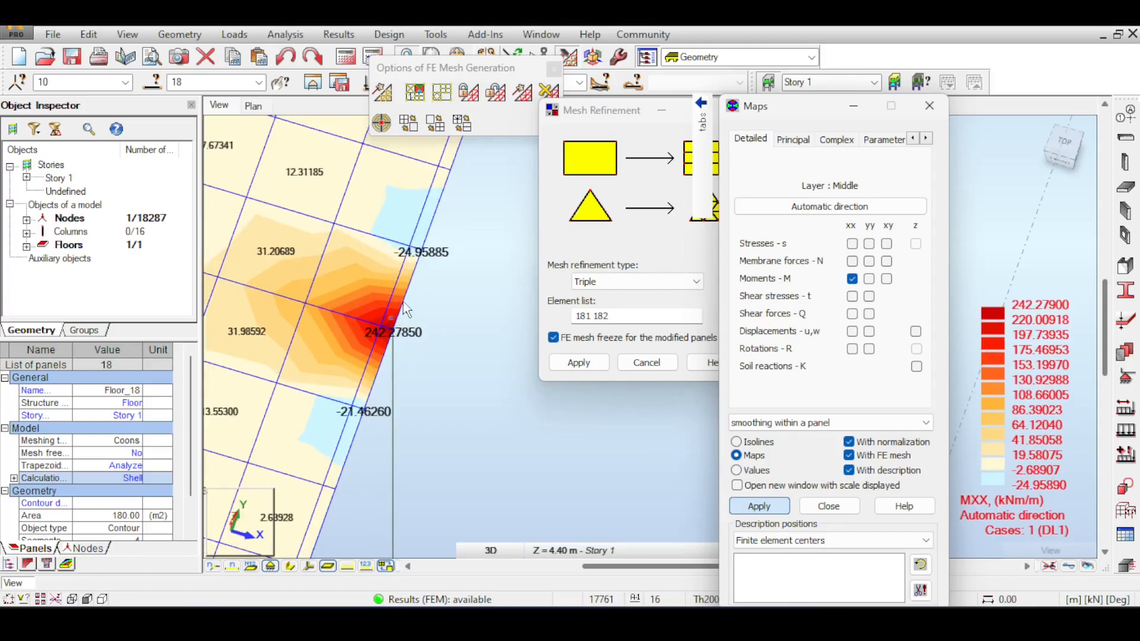
pyautogui.scroll(1, 404, 312)
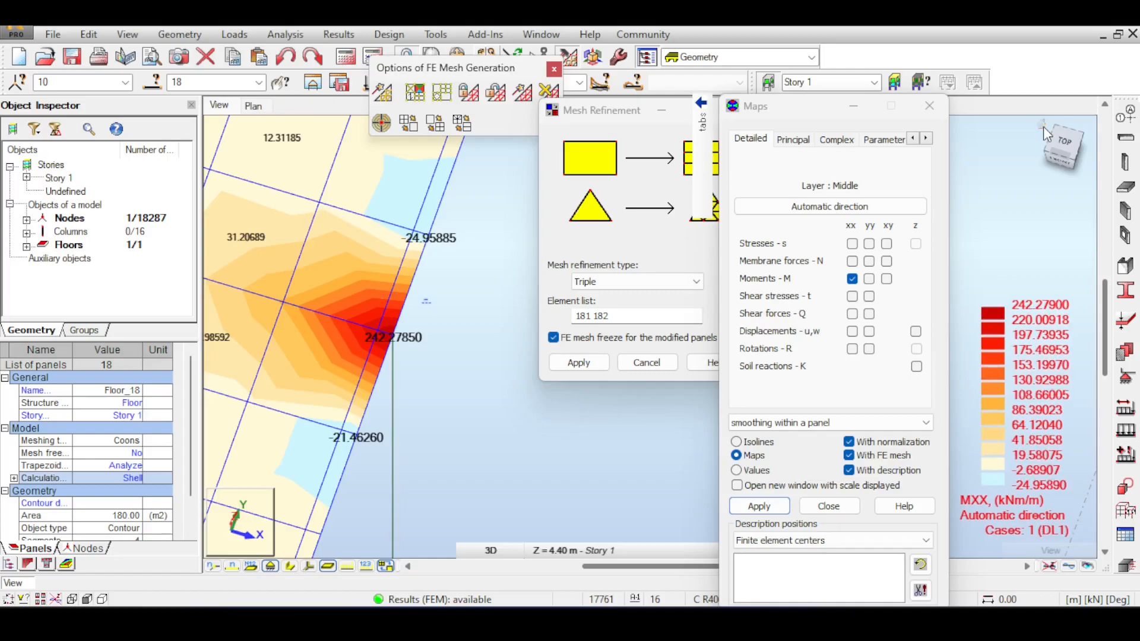
# Step: Turn the model to a 3D corner view and open the job's meshing preferences, keeping Coarse for all panels
pyautogui.click(1046, 136)
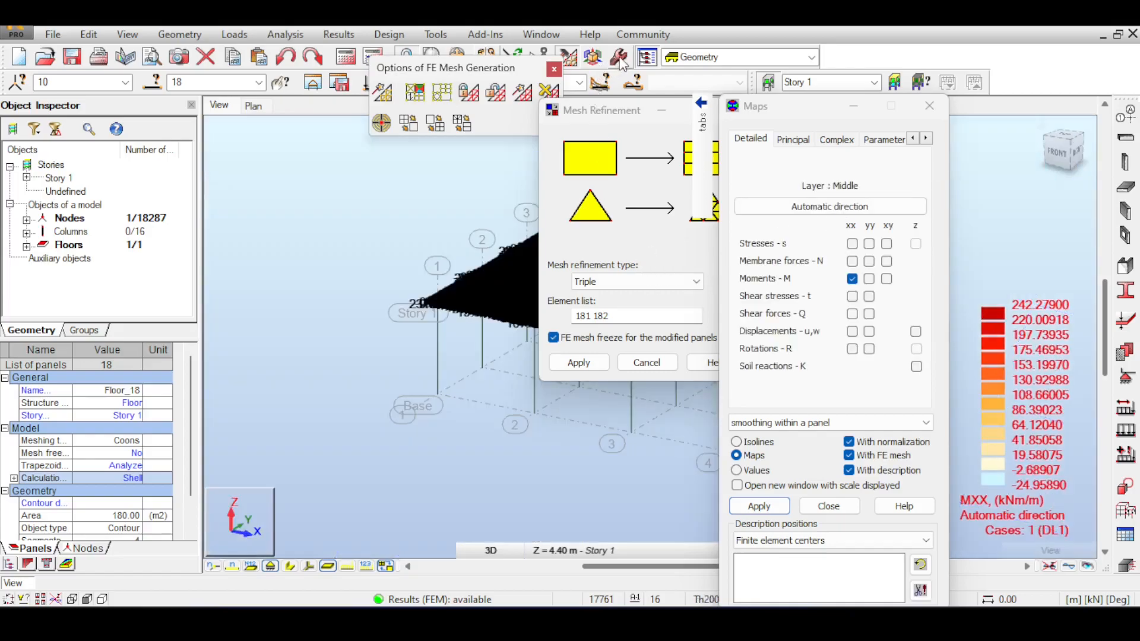
pyautogui.moveTo(614, 115); pyautogui.dragTo(519, 125)
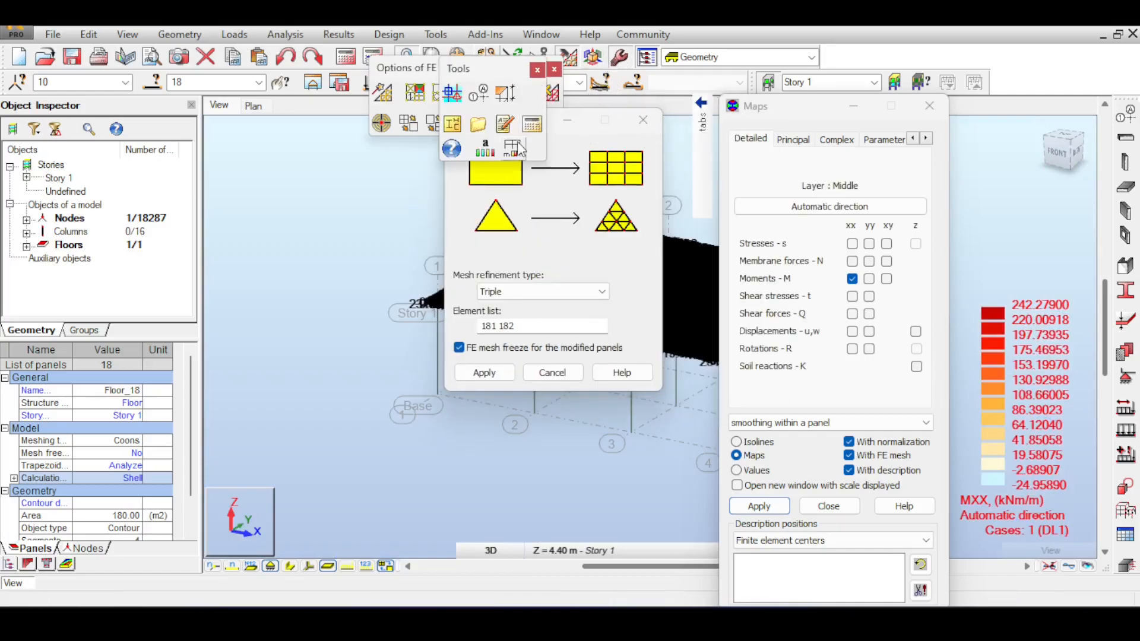
pyautogui.click(514, 147)
pyautogui.click(623, 375)
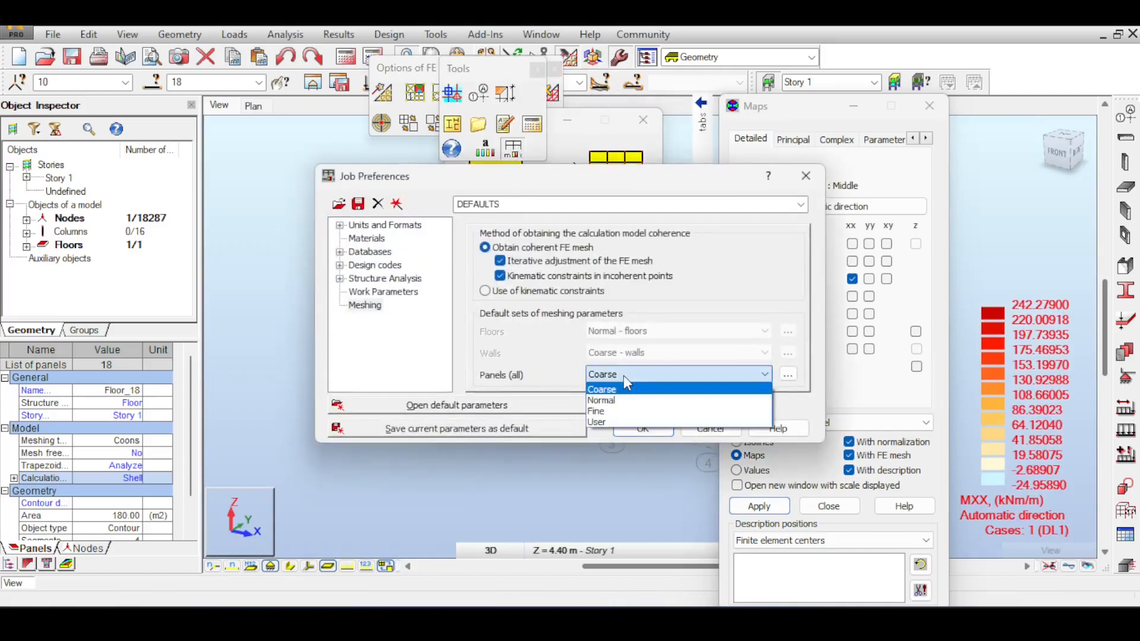
pyautogui.click(646, 389)
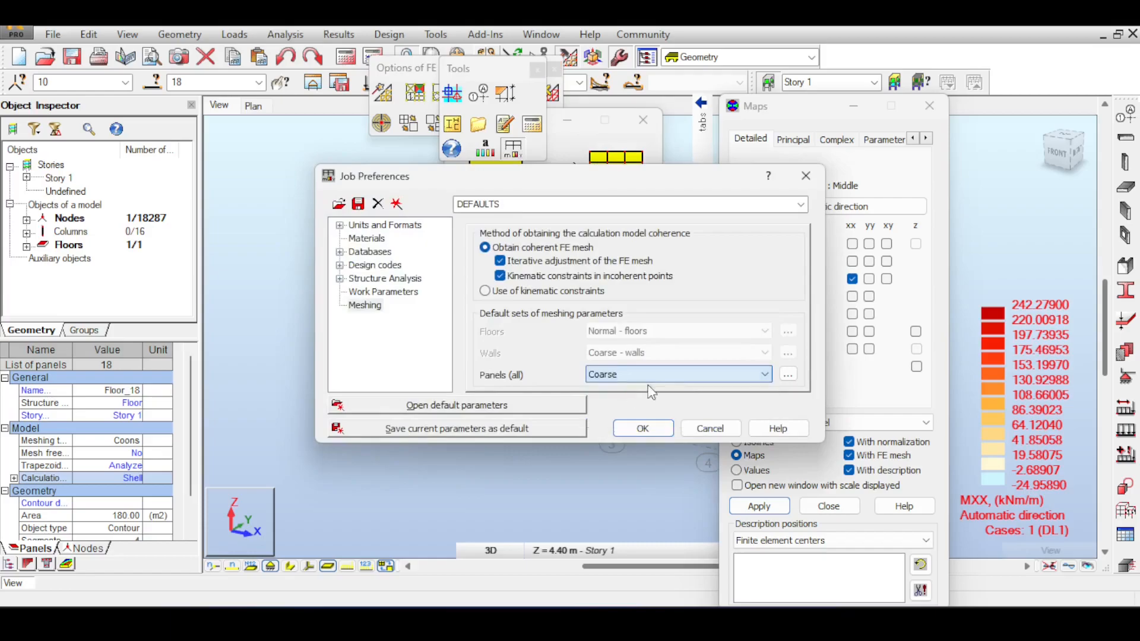
# Step: Check that the Coarse mesh set for all panels uses a 1.00 m element size, accept the job preferences and recalculate the structure
pyautogui.click(765, 374)
pyautogui.click(612, 411)
pyautogui.click(760, 375)
pyautogui.click(740, 390)
pyautogui.click(788, 374)
pyautogui.click(767, 317)
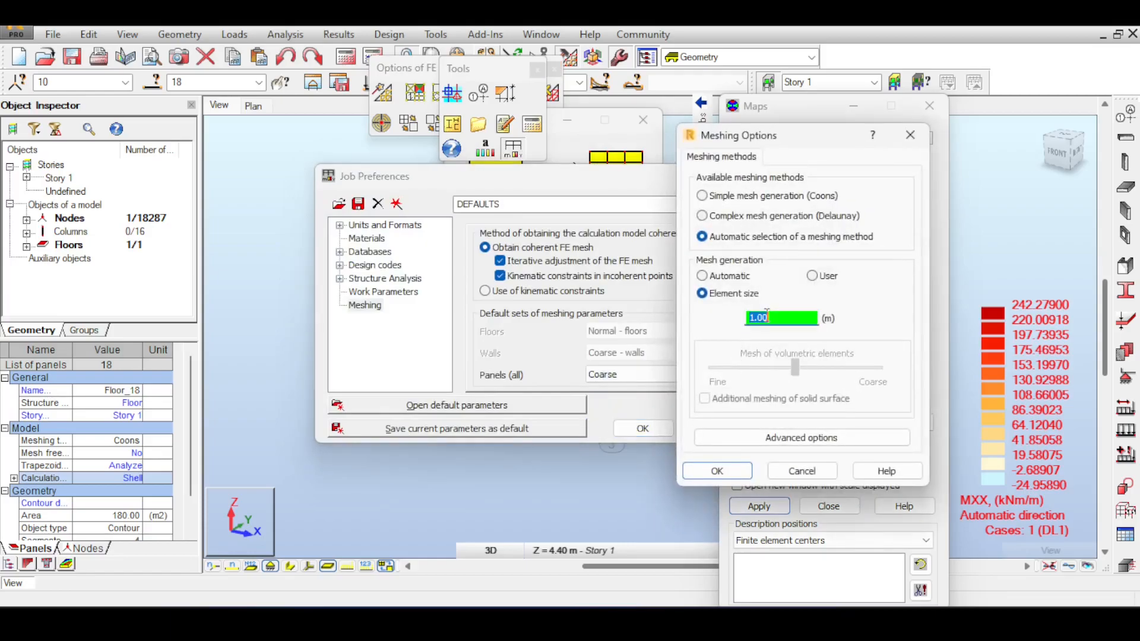
pyautogui.click(744, 473)
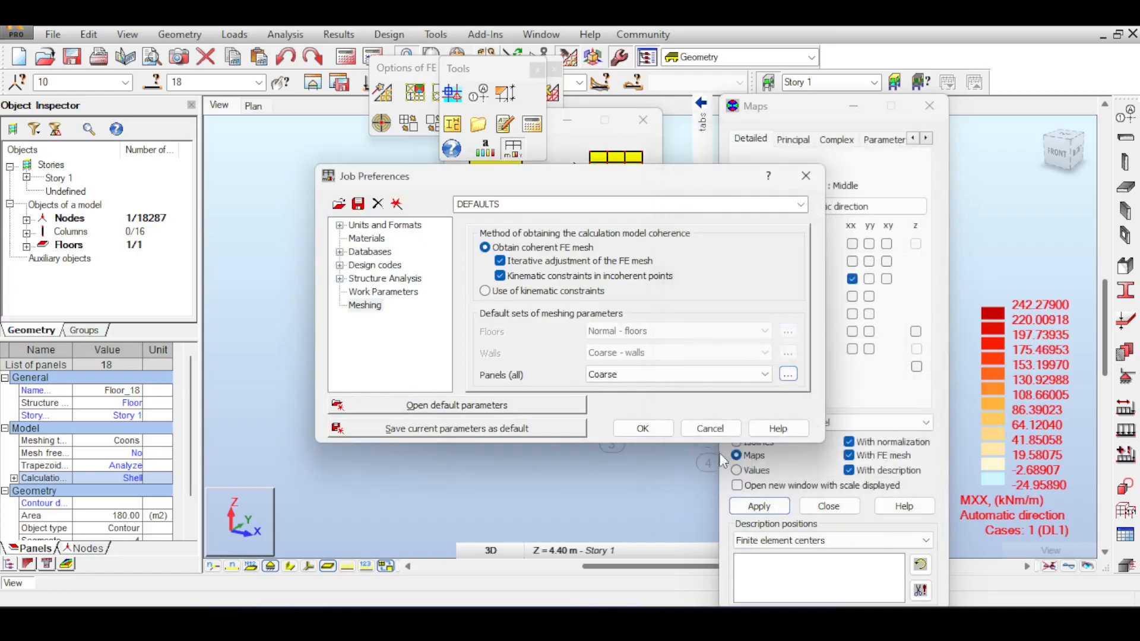
pyautogui.click(643, 428)
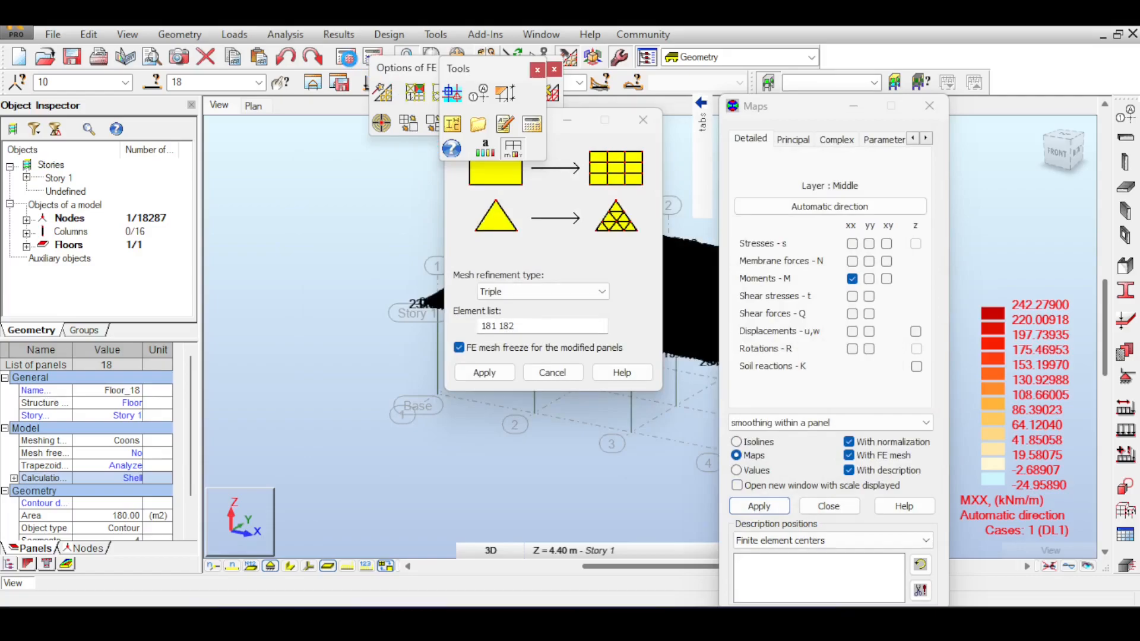
pyautogui.click(348, 57)
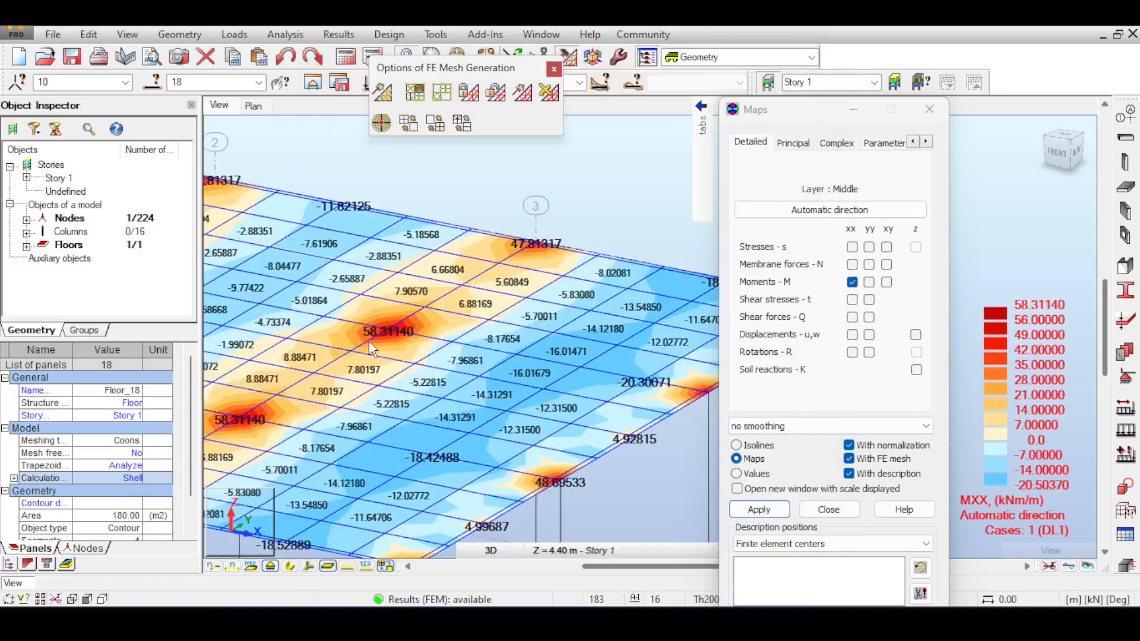
# Step: Inspect the MXX peak value over an inner column on the recalculated coarse mesh
pyautogui.scroll(5, 394, 319)
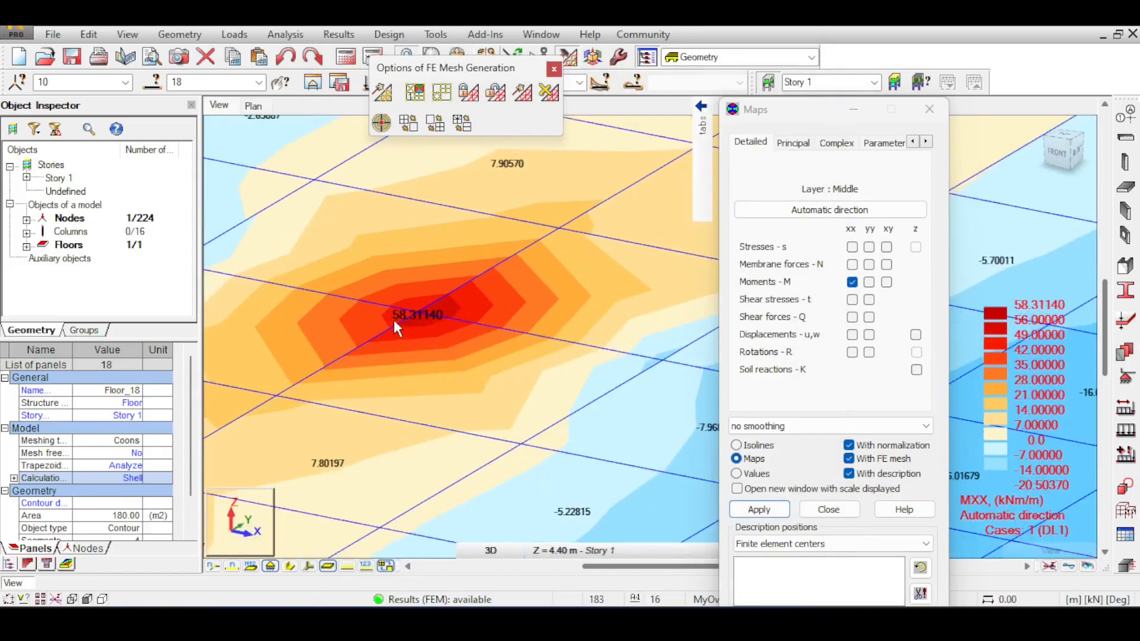
pyautogui.scroll(-5, 393, 319)
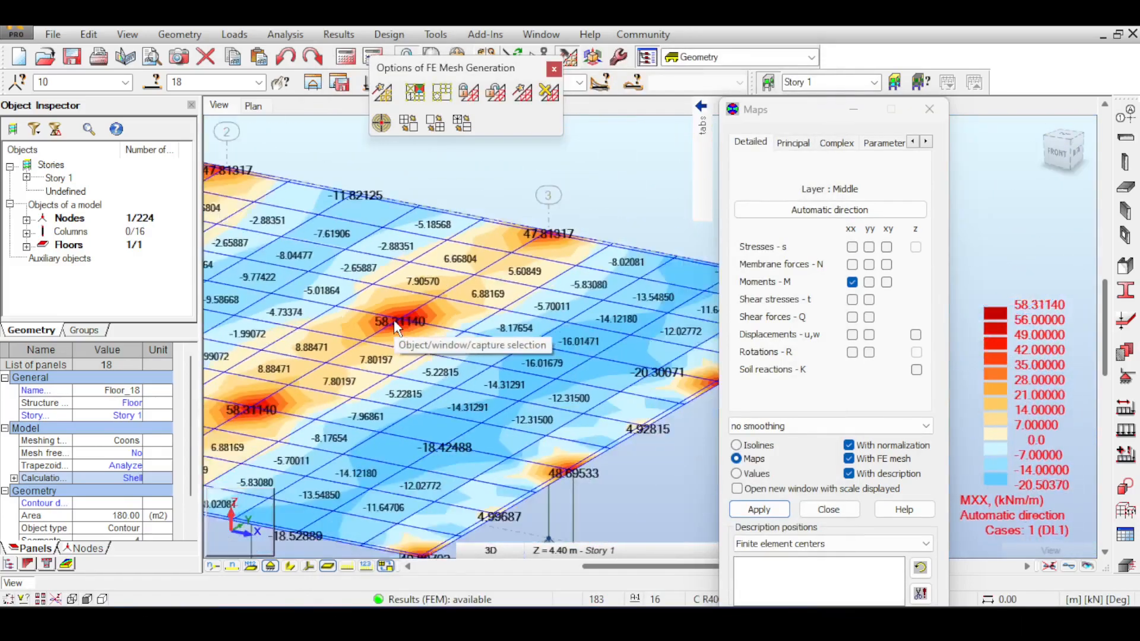
pyautogui.scroll(-3, 547, 383)
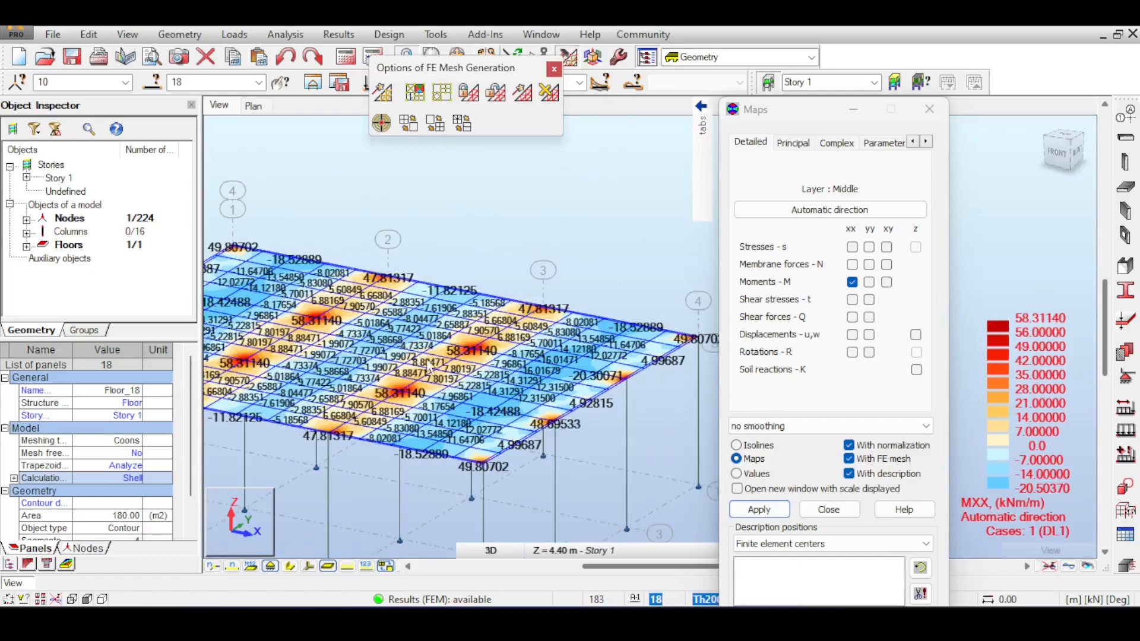
pyautogui.scroll(3, 450, 364)
pyautogui.scroll(3, 451, 363)
pyautogui.scroll(-3, 544, 319)
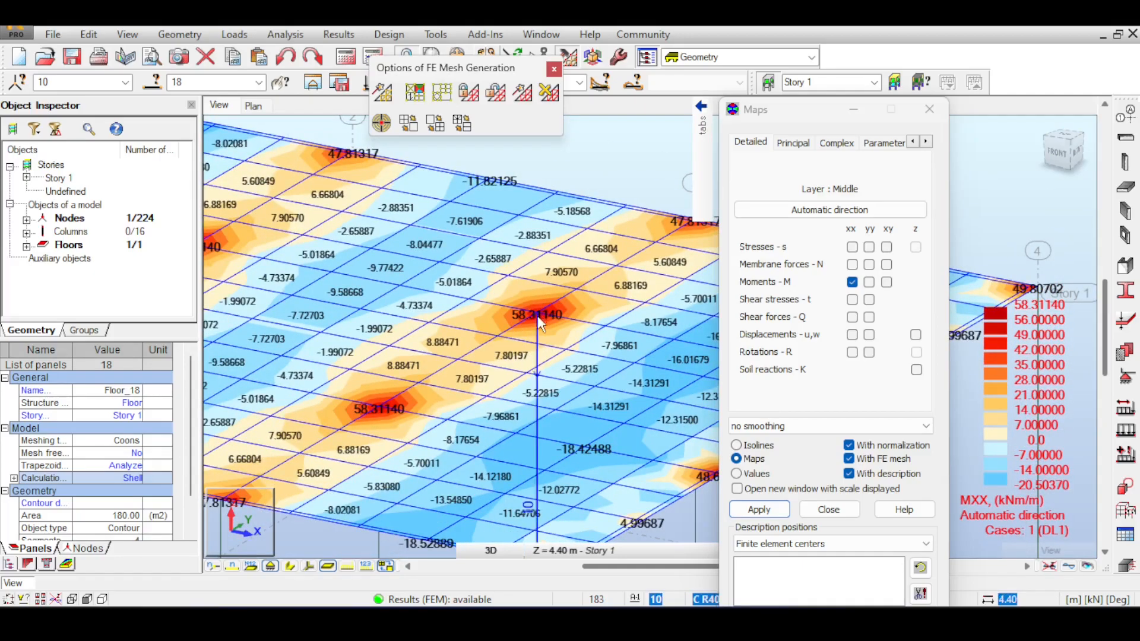
# Step: Compare the MXX peaks over the inner, edge and corner columns across the whole coarse-meshed slab
pyautogui.scroll(-2, 521, 292)
pyautogui.scroll(2, 520, 292)
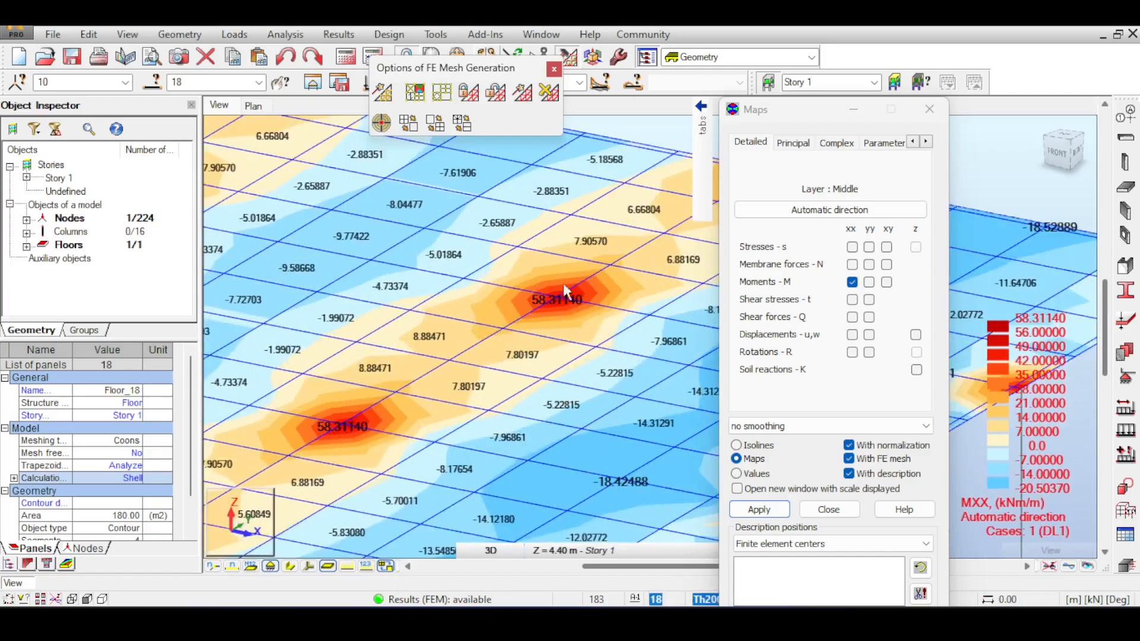
pyautogui.scroll(-1, 558, 260)
pyautogui.scroll(-1, 558, 260)
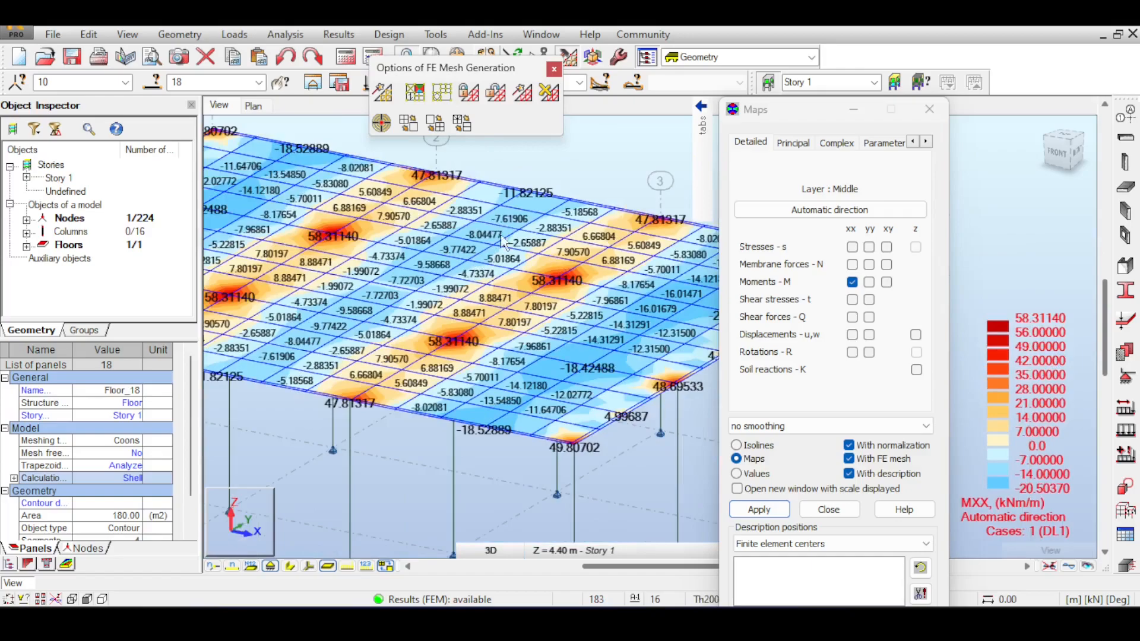
pyautogui.moveTo(569, 259); pyautogui.dragTo(500, 280, button='middle')
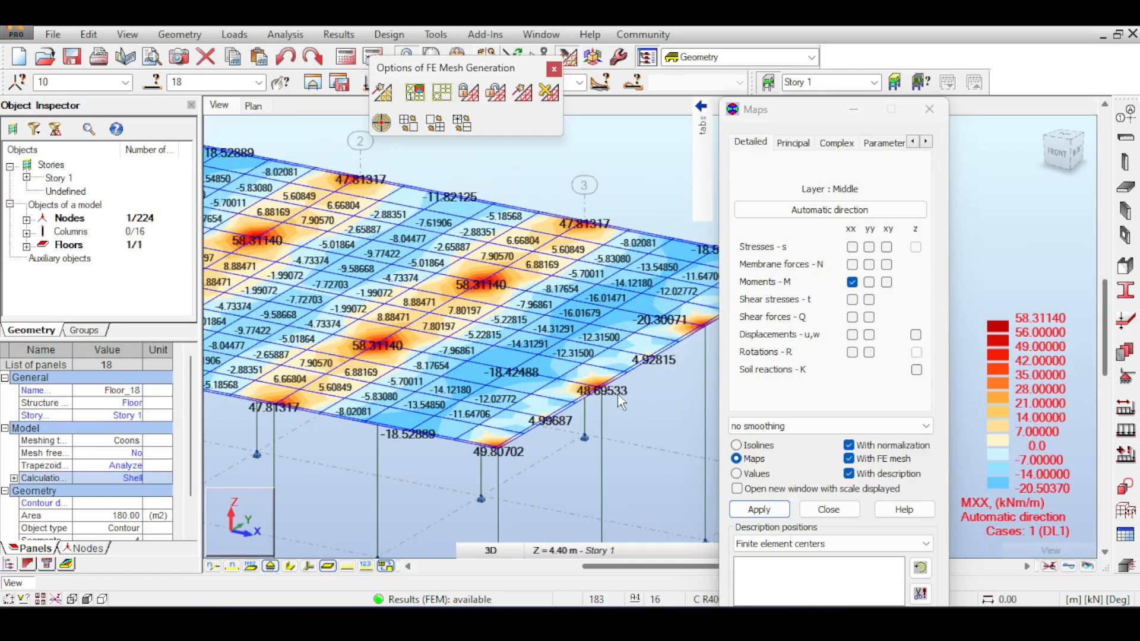
pyautogui.scroll(-3, 618, 394)
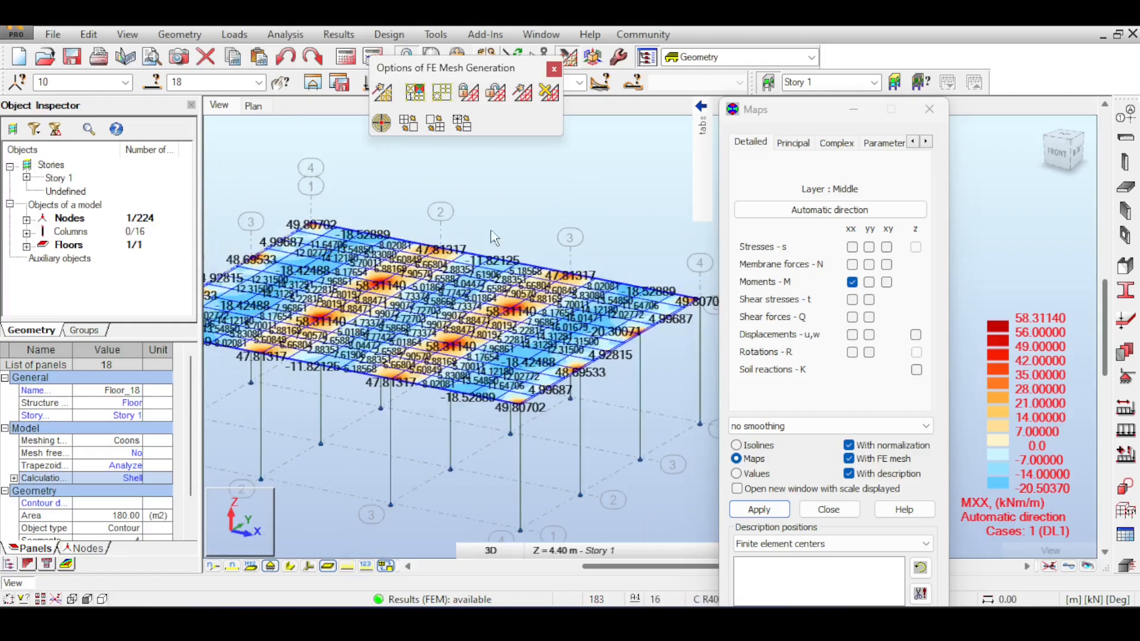
pyautogui.moveTo(515, 225); pyautogui.dragTo(496, 230, button='middle')
pyautogui.scroll(1, 659, 380)
pyautogui.scroll(-2, 658, 379)
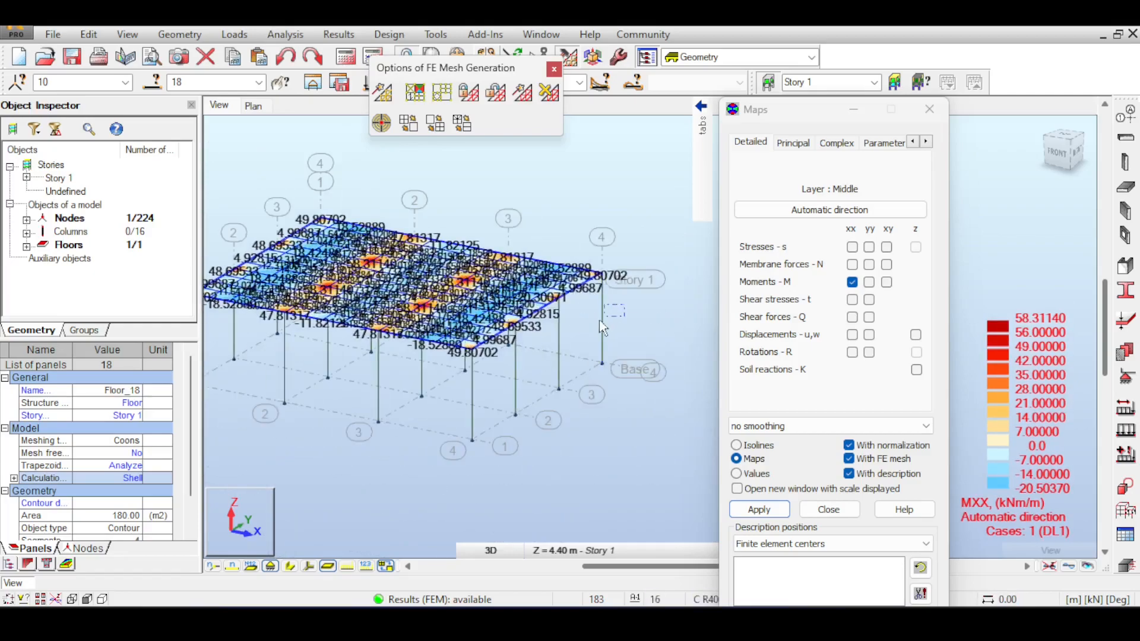
pyautogui.click(603, 328)
pyautogui.click(617, 312)
pyautogui.moveTo(630, 306); pyautogui.dragTo(602, 327)
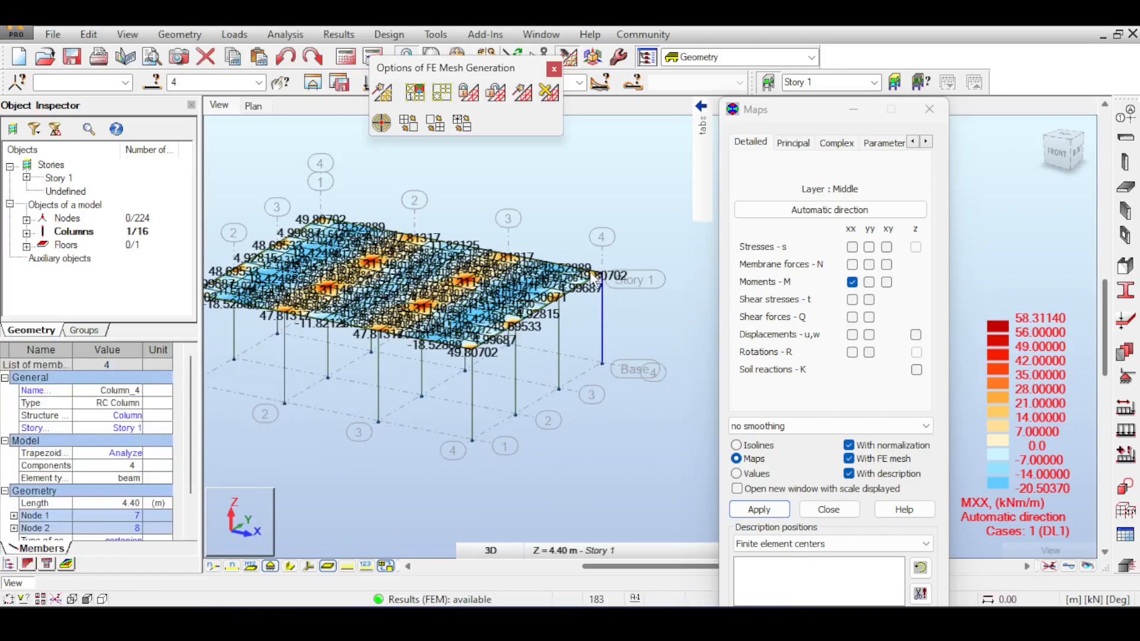
pyautogui.scroll(2, 452, 300)
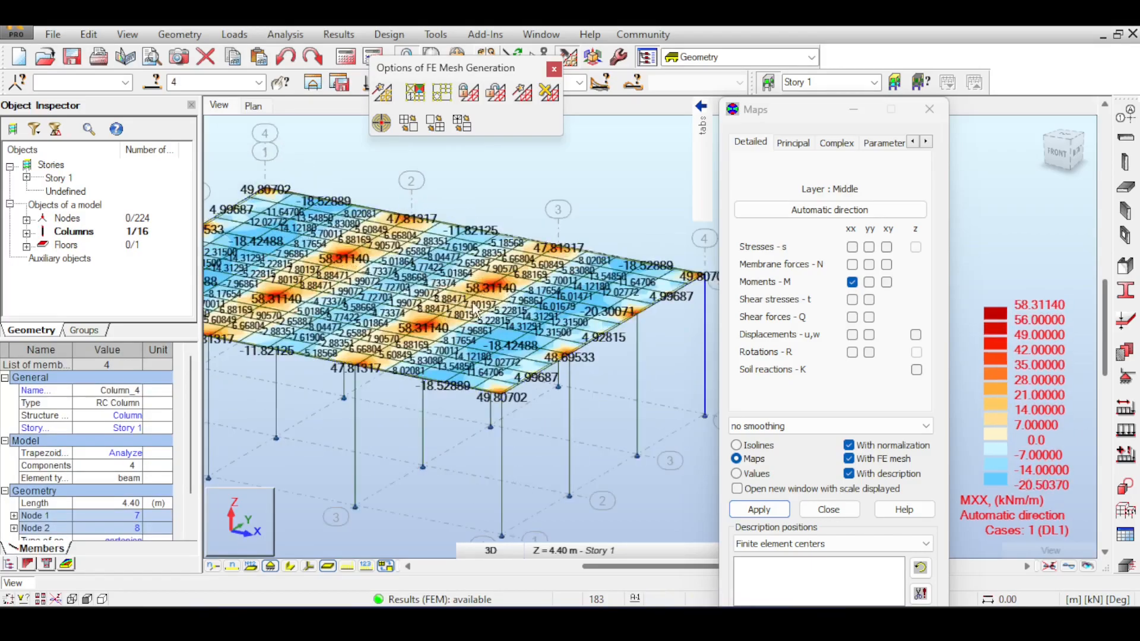
pyautogui.scroll(-3, 472, 301)
pyautogui.press('Escape')
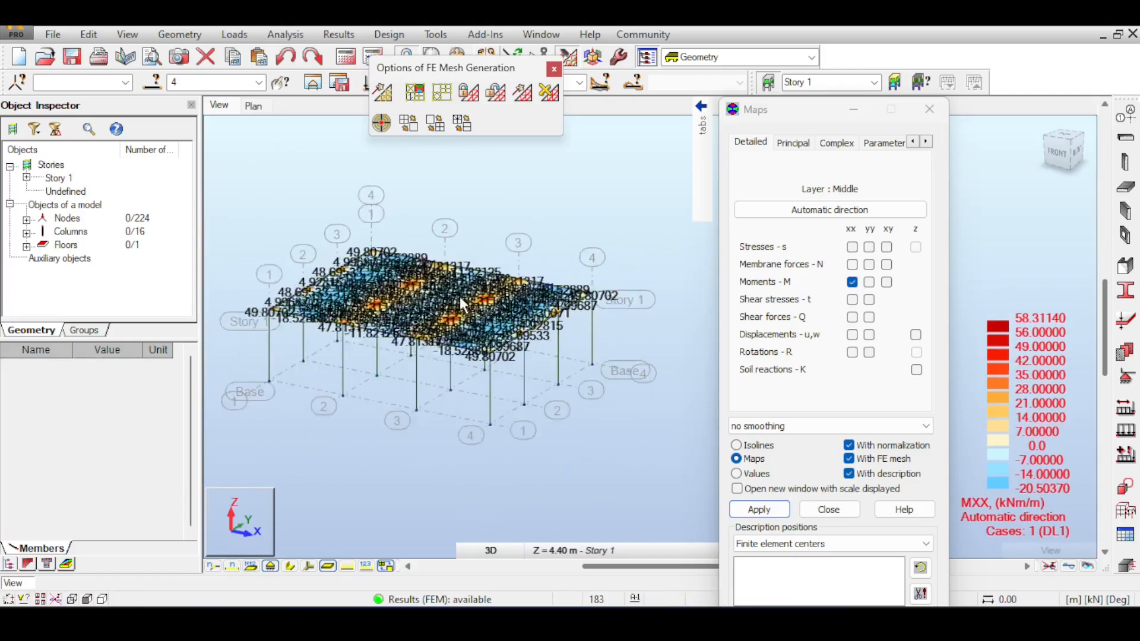
# Step: Examine the emitter definition options for refining the slab mesh around column nodes, and close them without applying anything
pyautogui.scroll(5, 459, 297)
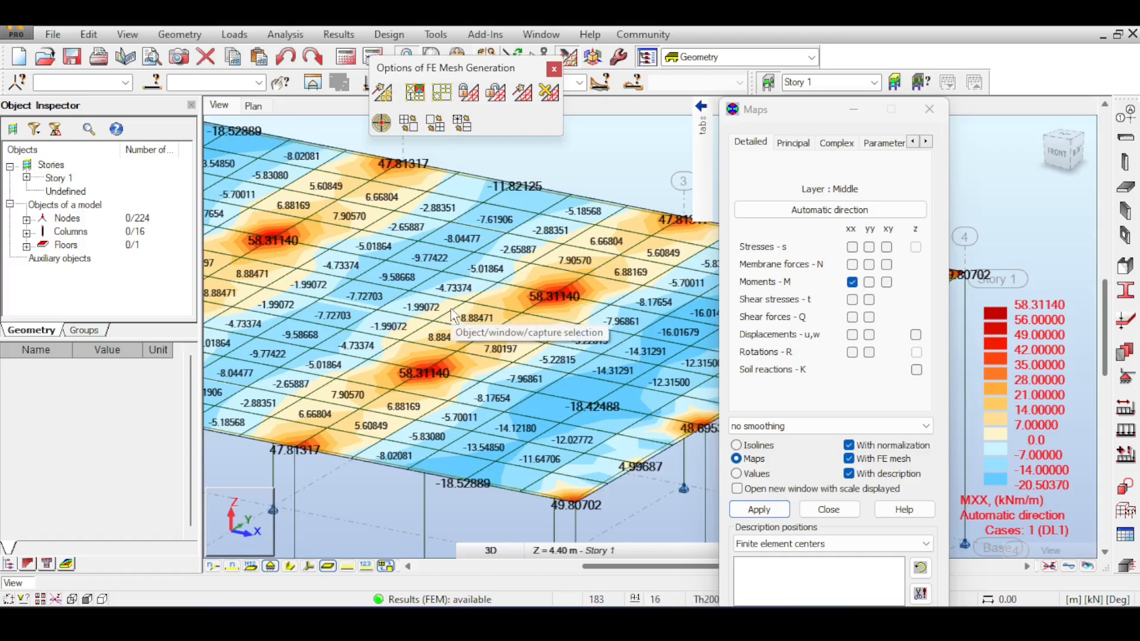
pyautogui.scroll(-2, 451, 308)
pyautogui.moveTo(485, 246); pyautogui.dragTo(528, 276, button='middle')
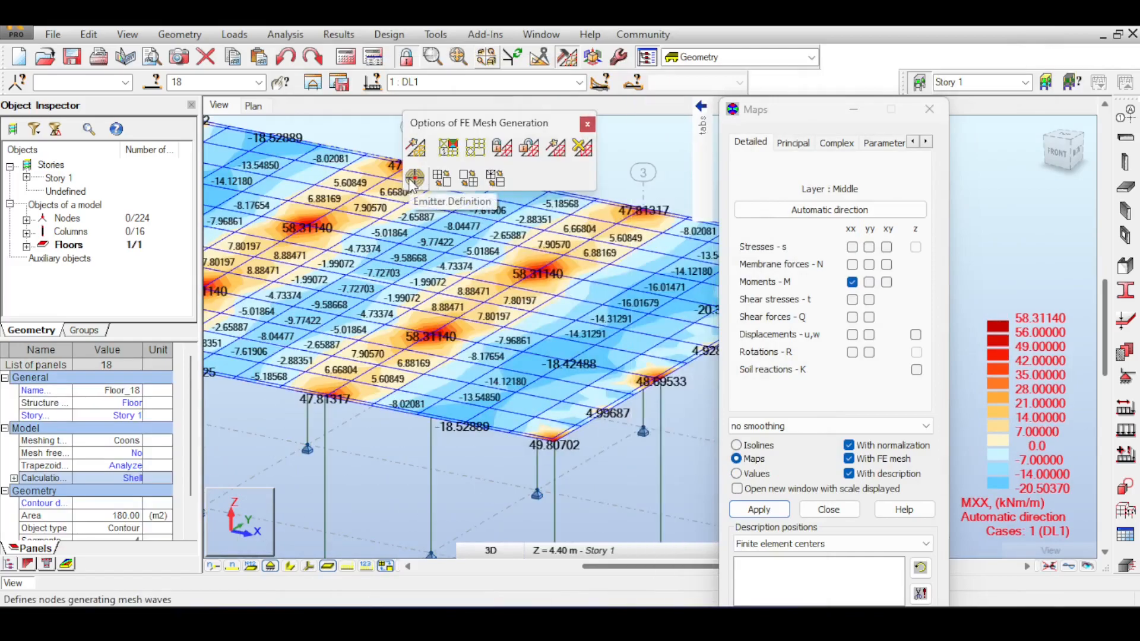
pyautogui.click(415, 180)
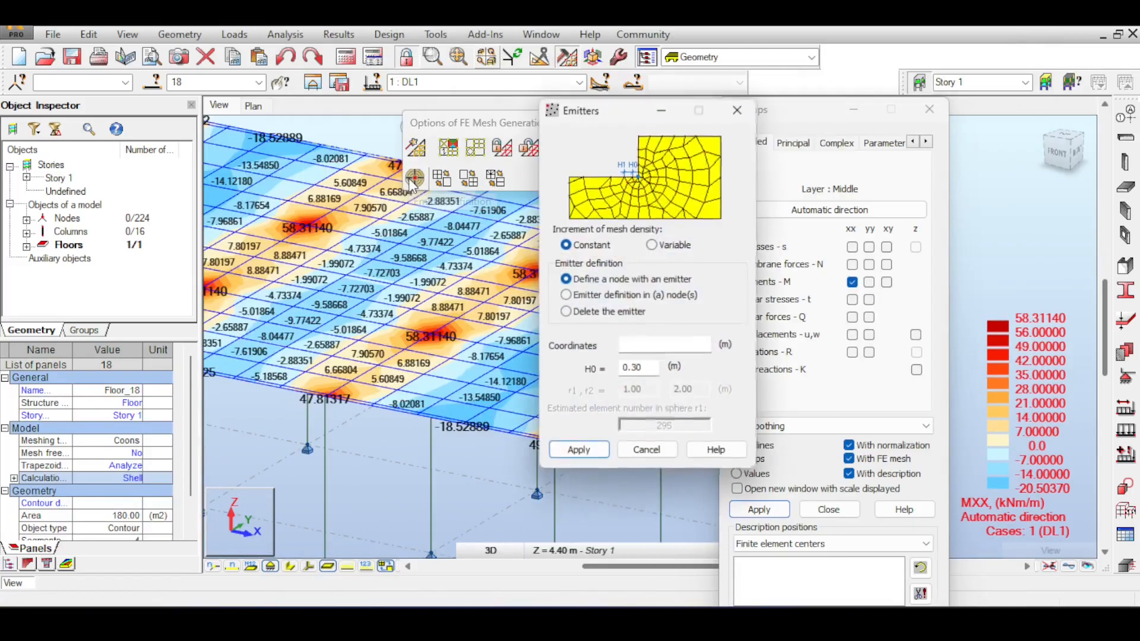
pyautogui.moveTo(615, 118); pyautogui.dragTo(513, 118)
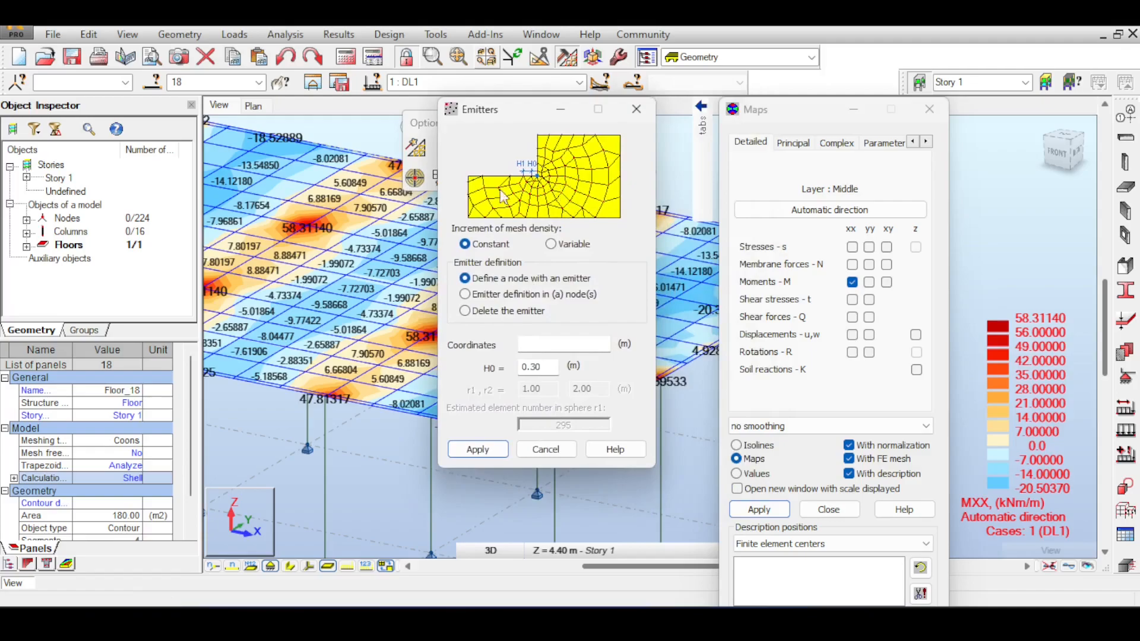
pyautogui.scroll(3, 390, 212)
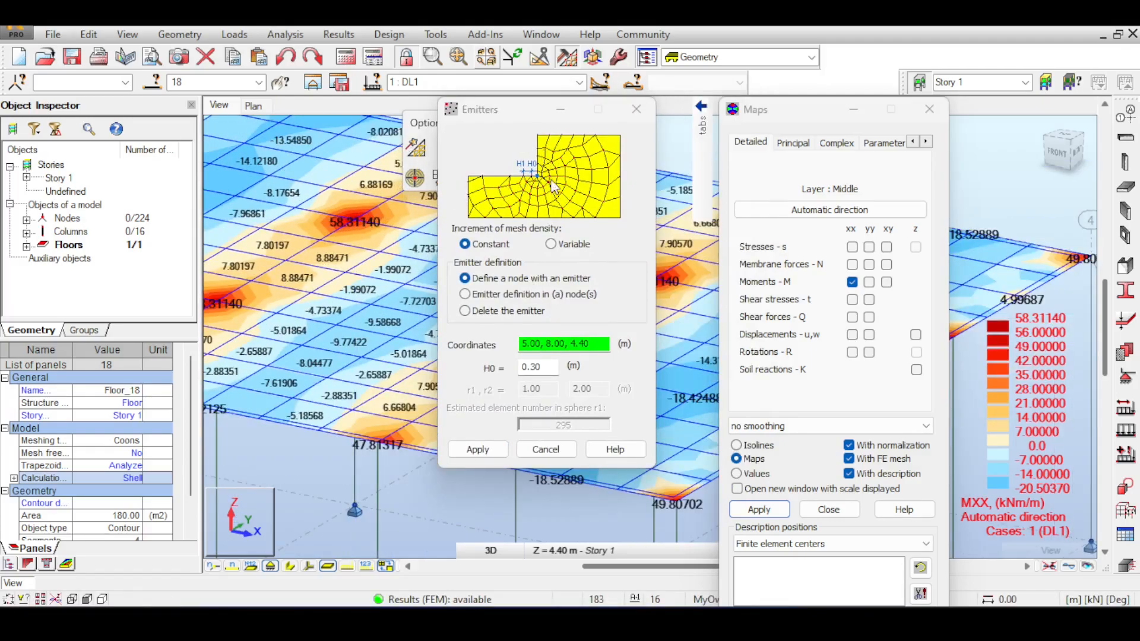
pyautogui.scroll(-2, 480, 194)
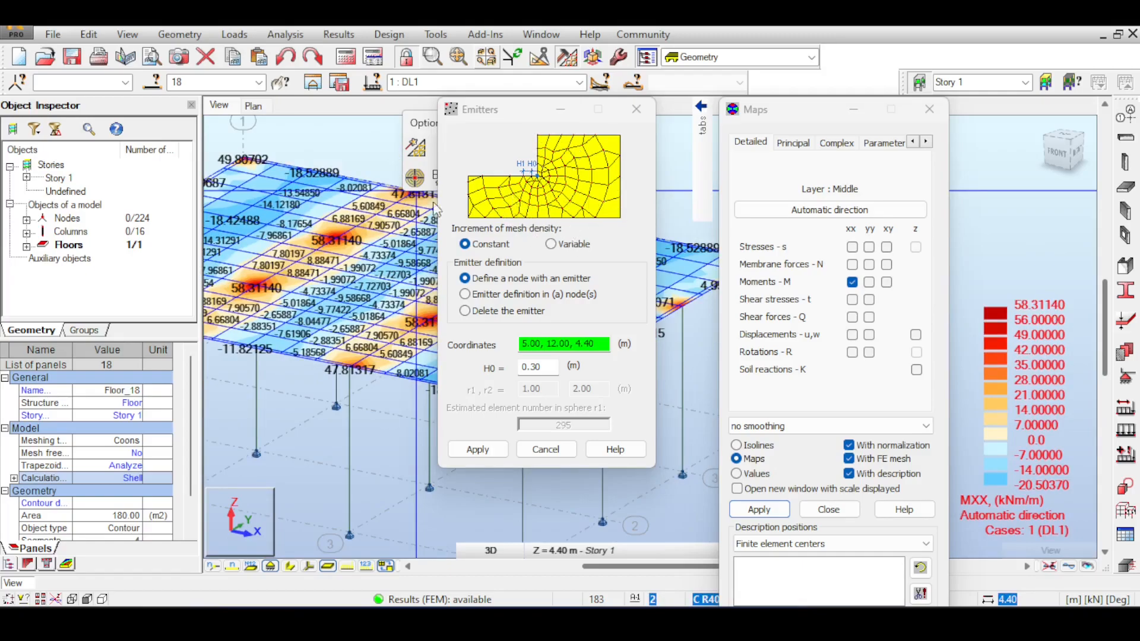
pyautogui.scroll(-4, 456, 209)
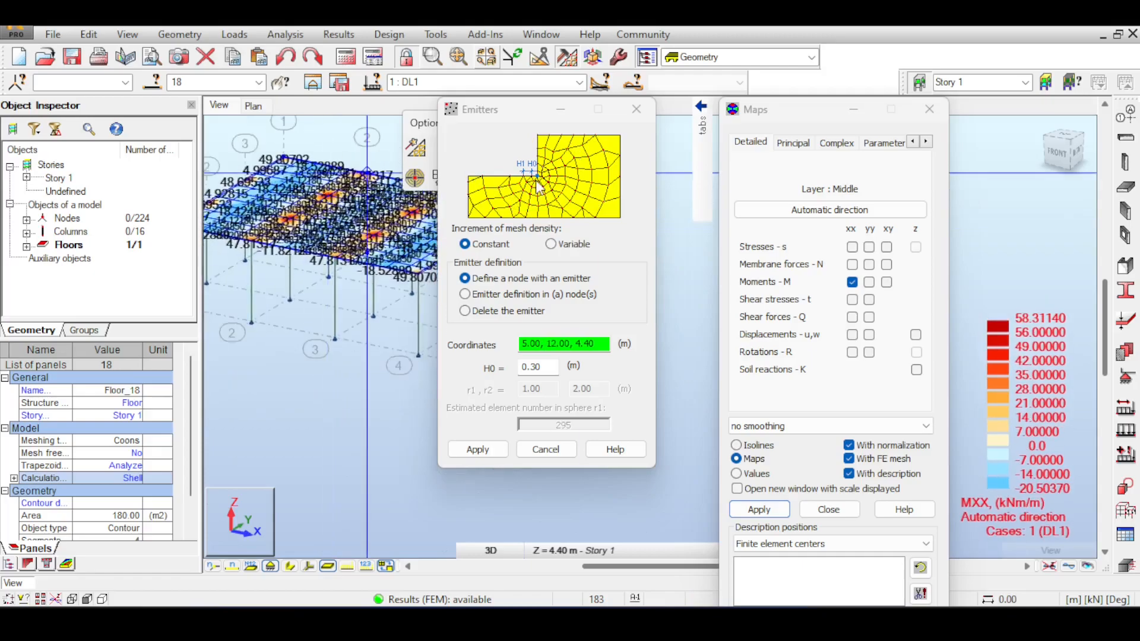
pyautogui.scroll(-5, 361, 198)
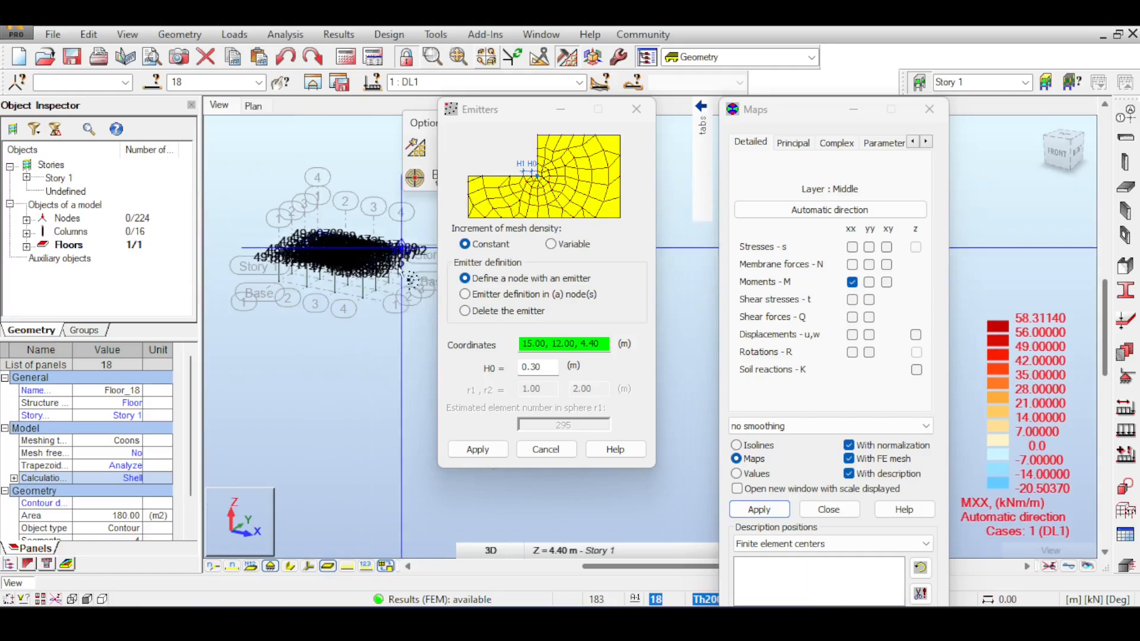
pyautogui.scroll(2, 361, 198)
pyautogui.click(546, 449)
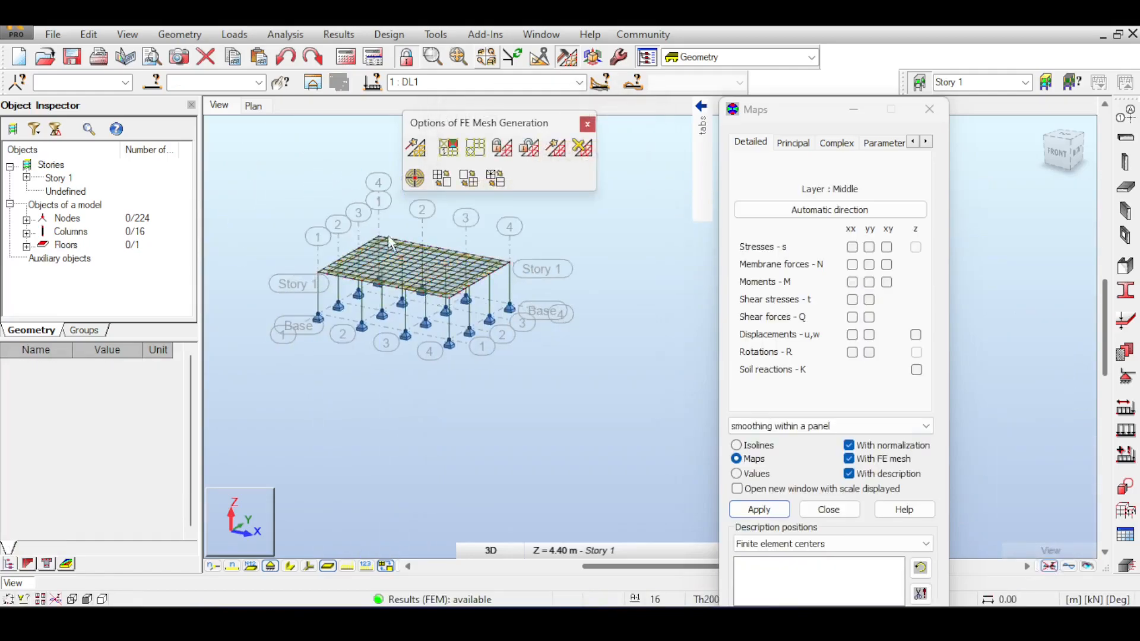
# Step: Close the Maps dialog and the FE mesh generation options, and turn the 3D view to see the slab from the top front
pyautogui.scroll(3, 326, 166)
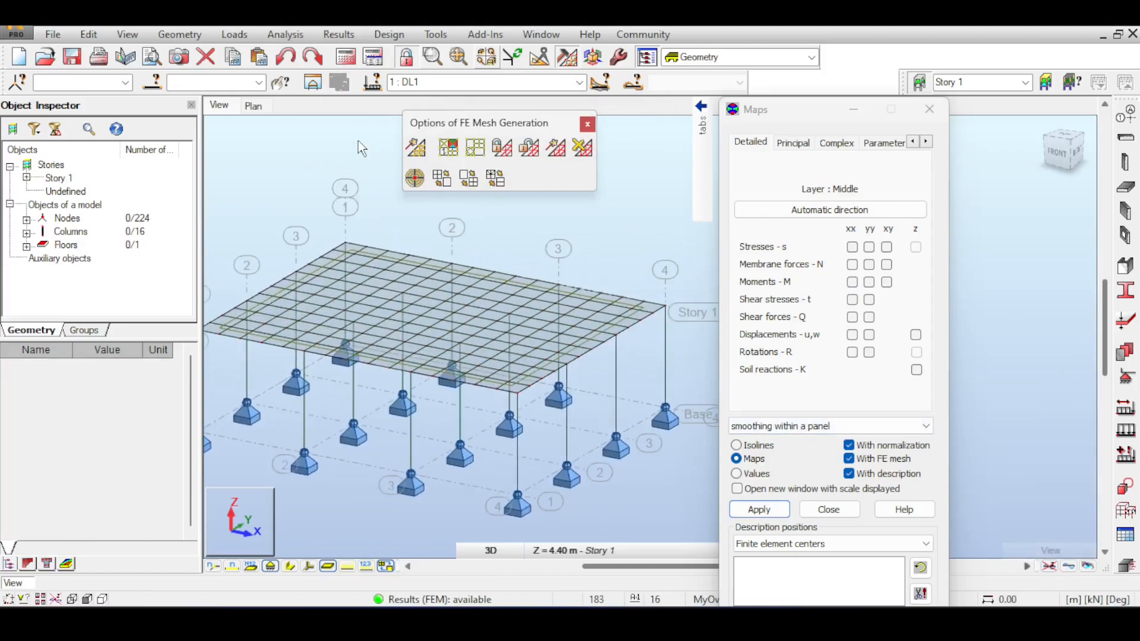
pyautogui.click(331, 34)
pyautogui.click(331, 34)
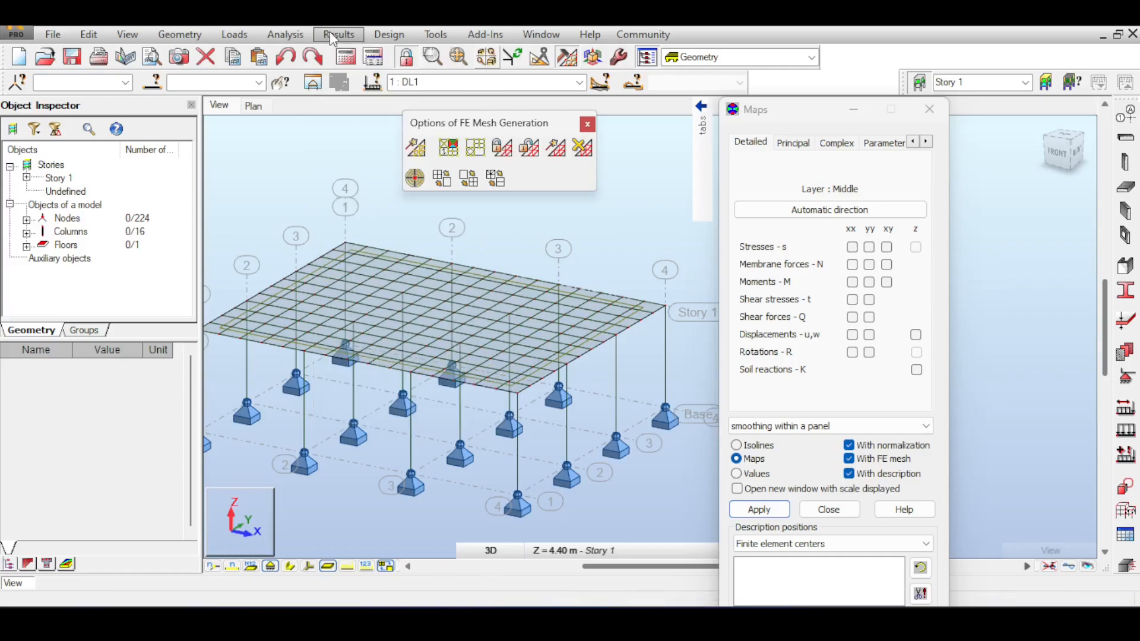
pyautogui.click(930, 110)
pyautogui.click(1067, 145)
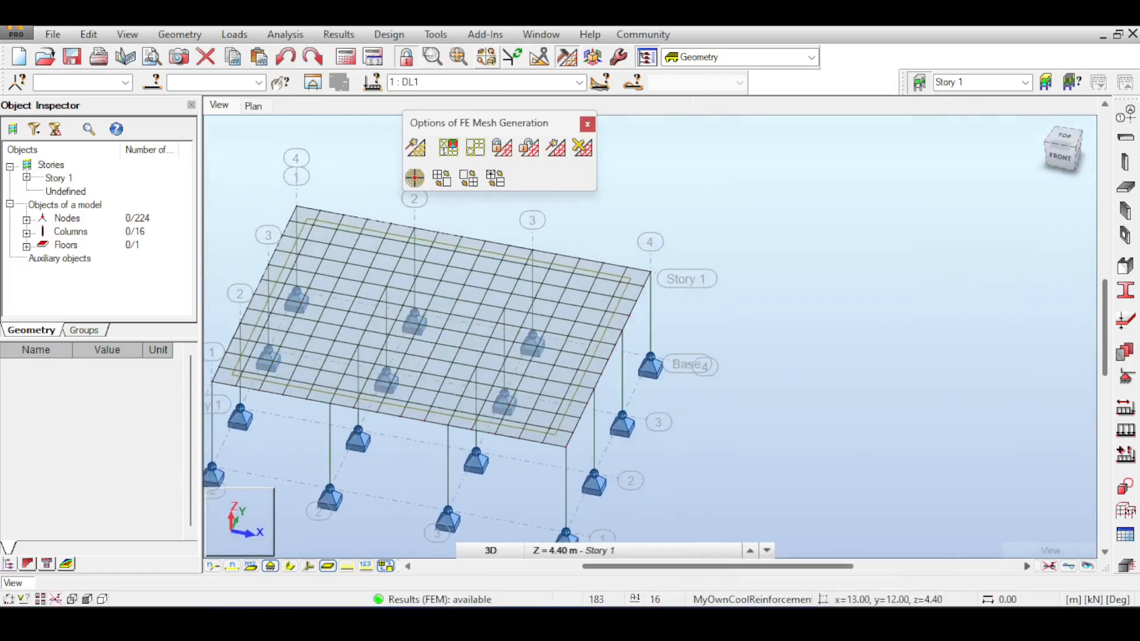
pyautogui.click(586, 124)
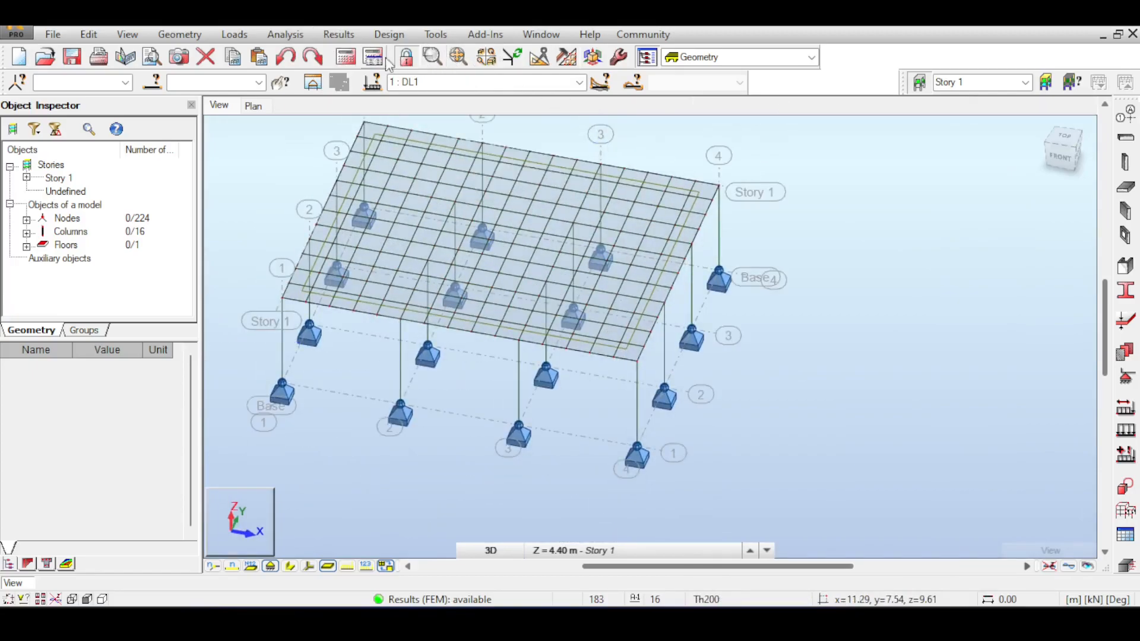
# Step: Open the reactions table for case DL1, review the vertical support reactions and close the table
pyautogui.click(338, 34)
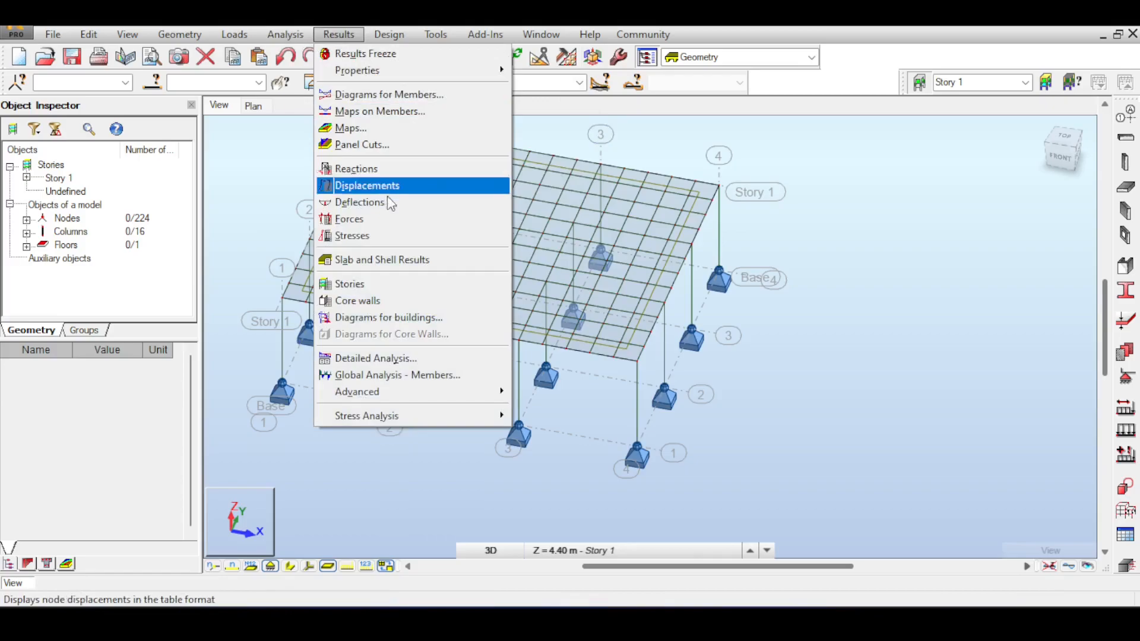
pyautogui.click(387, 171)
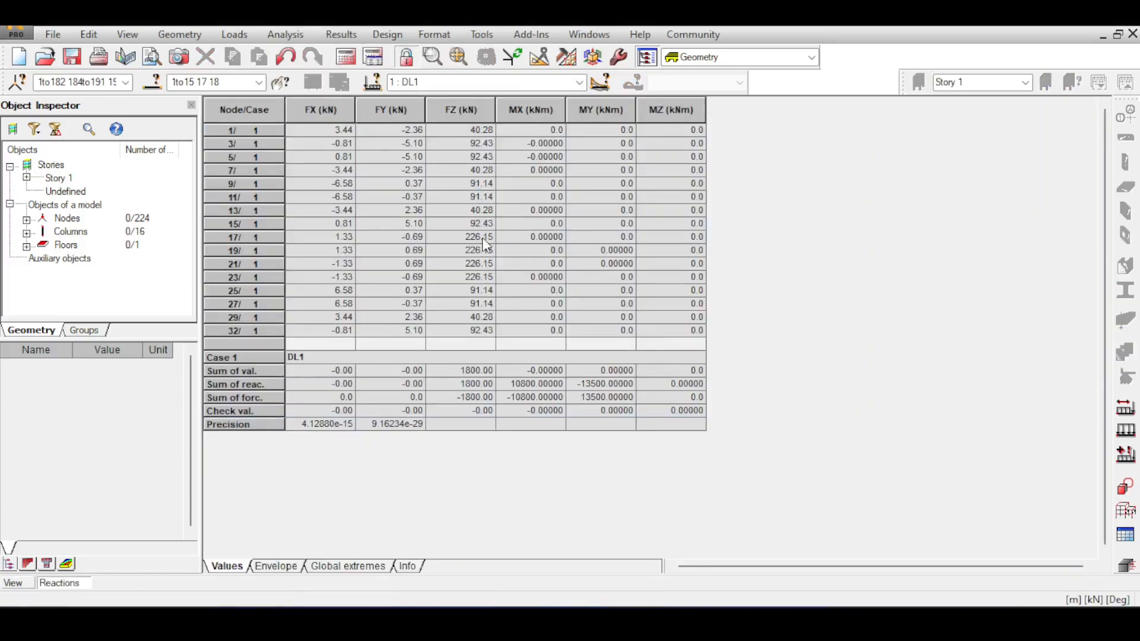
pyautogui.click(1133, 34)
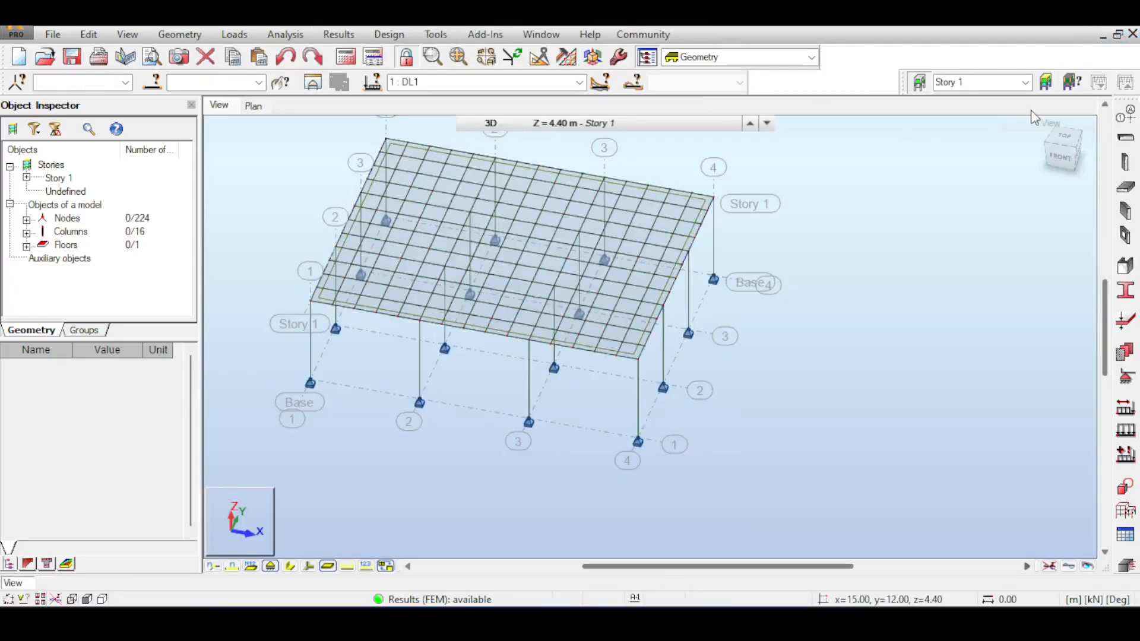
# Step: Switch to the plan view of Story 1 and examine the MXX map over the entire slab
pyautogui.click(1064, 140)
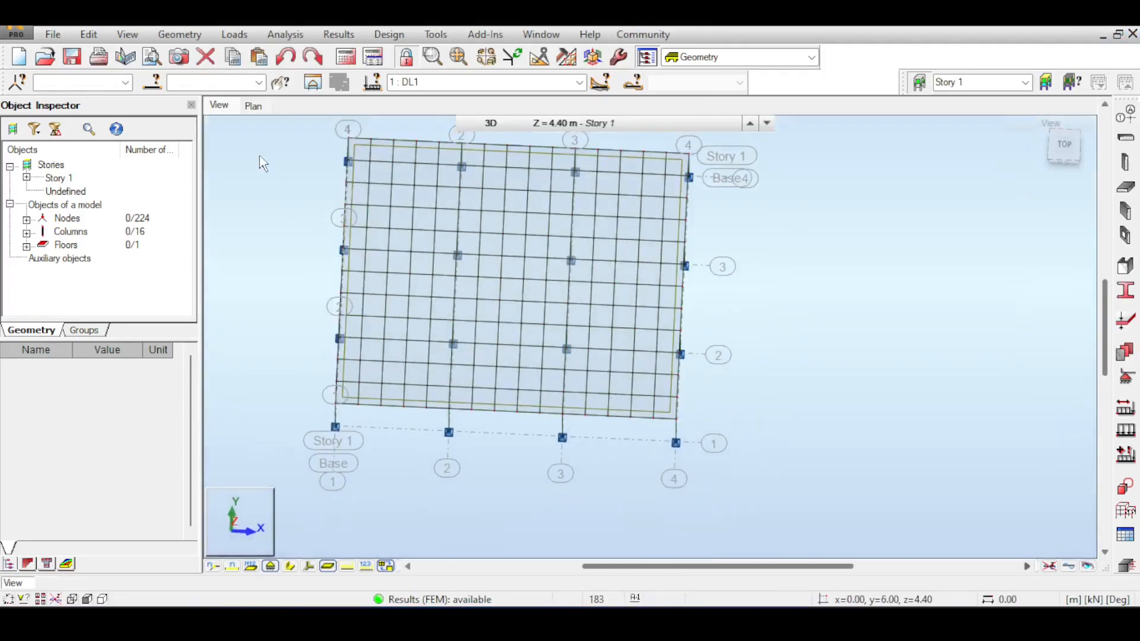
pyautogui.click(261, 106)
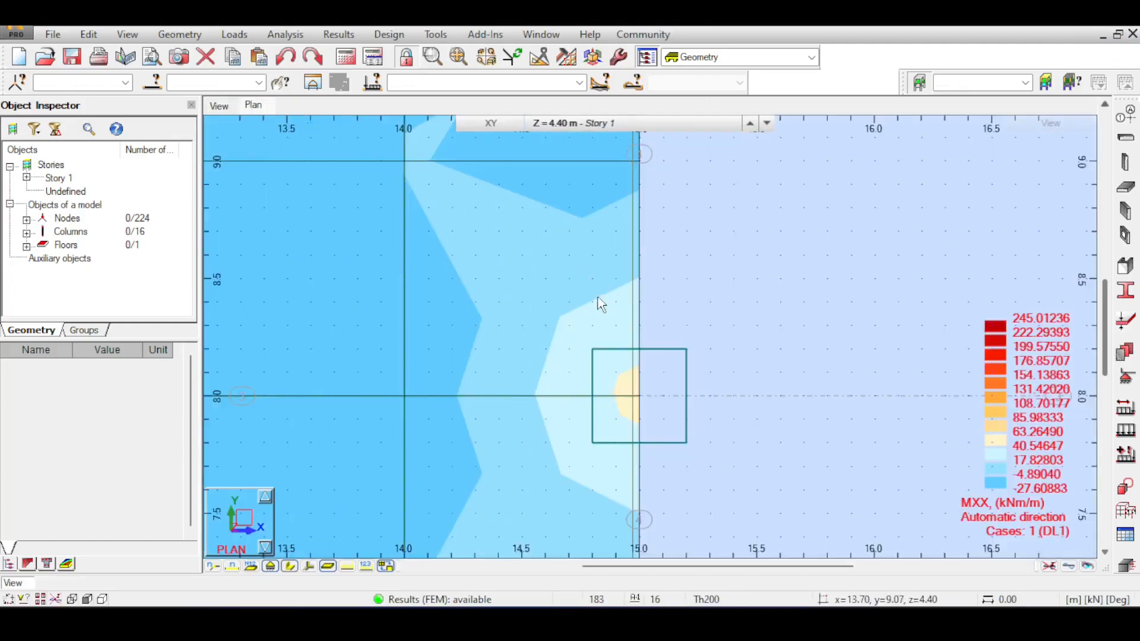
pyautogui.scroll(-8, 598, 301)
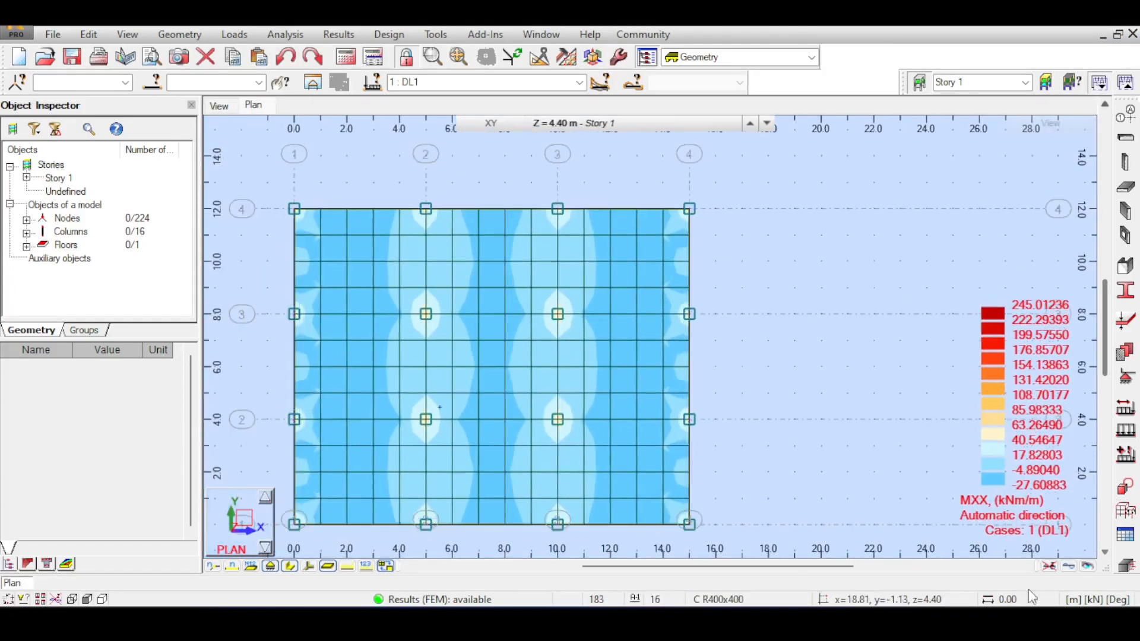
# Step: Turn off the MXX map in the Story 1 plan and add several off-grid nodes to the slab near grid line 1
pyautogui.click(1049, 567)
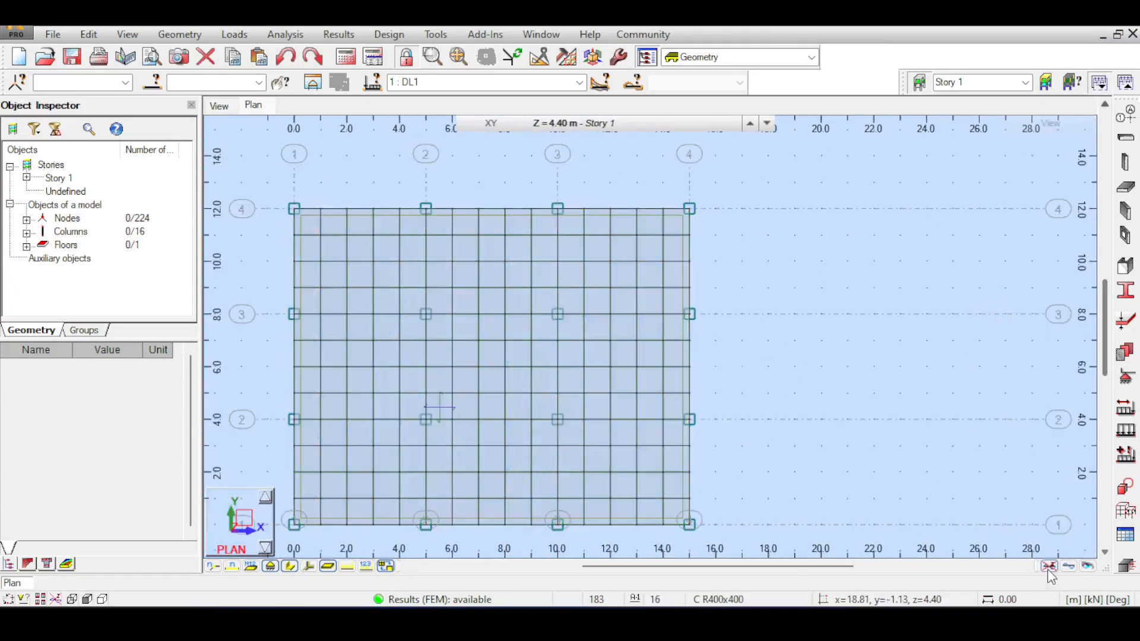
pyautogui.click(186, 37)
pyautogui.click(212, 86)
pyautogui.scroll(3, 336, 365)
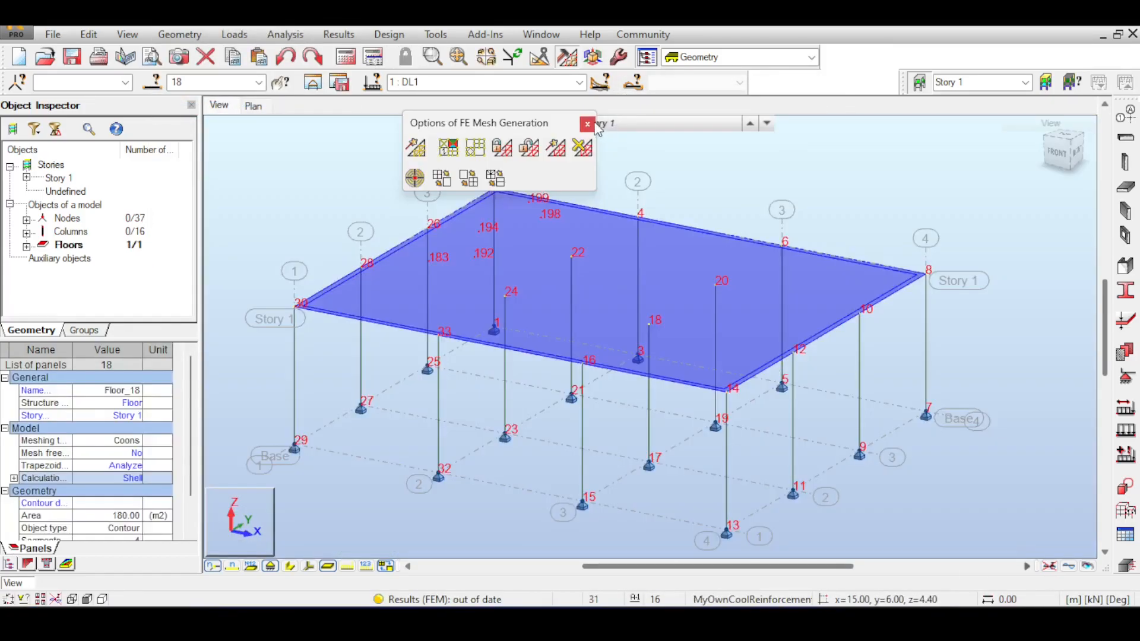
# Step: Close the FE mesh generation options, clear the slab selection and recalculate the structure to generate a new mesh
pyautogui.click(589, 120)
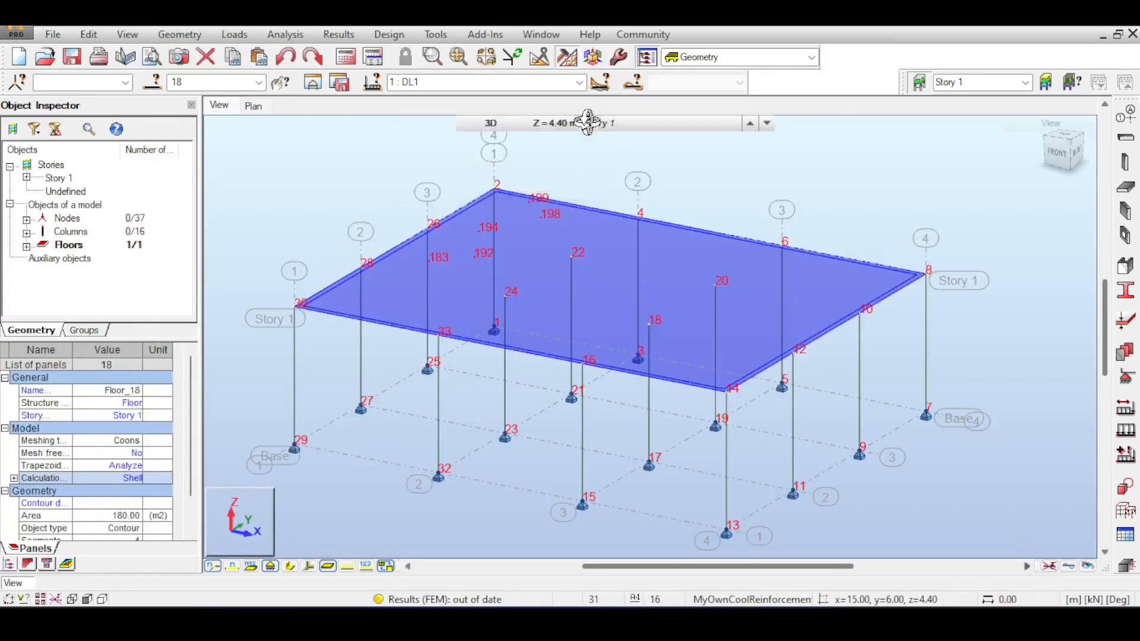
pyautogui.rightClick(378, 178)
pyautogui.click(387, 178)
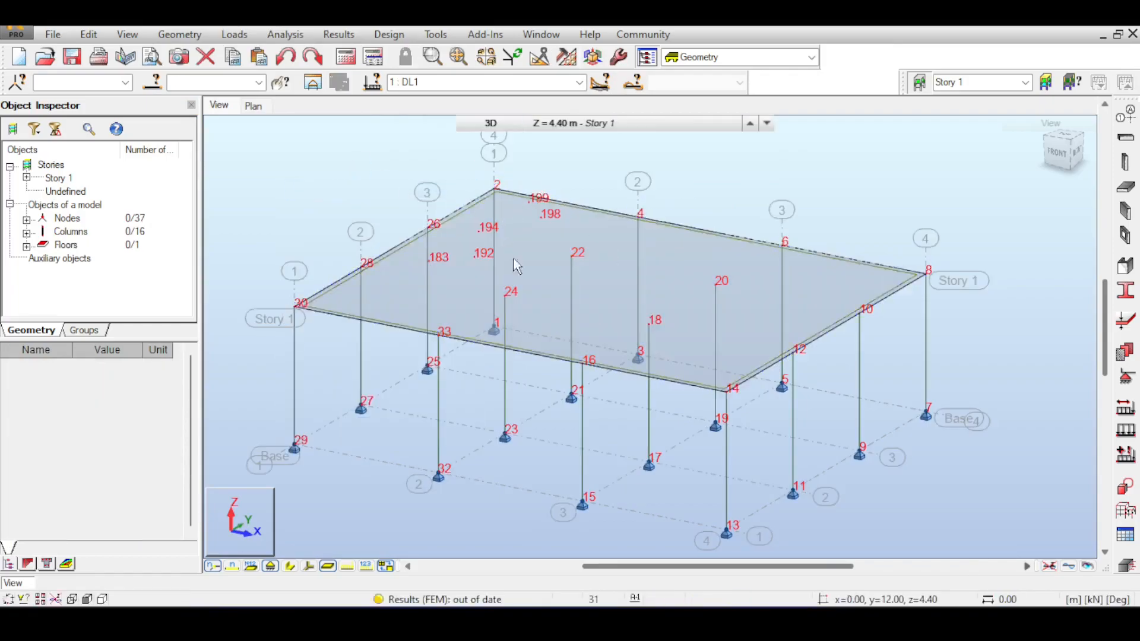
pyautogui.click(345, 58)
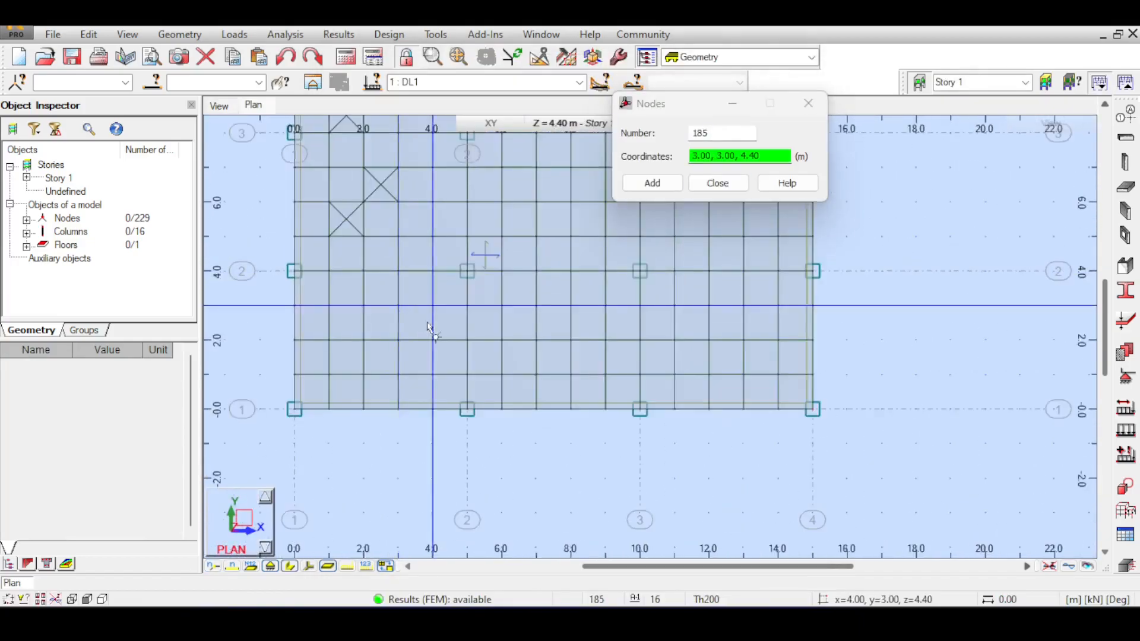
# Step: Add closely spaced slab nodes around 3.80, 2.20, 4.40 between grid lines 1 and 2, and recalculate the structure
pyautogui.scroll(5, 433, 331)
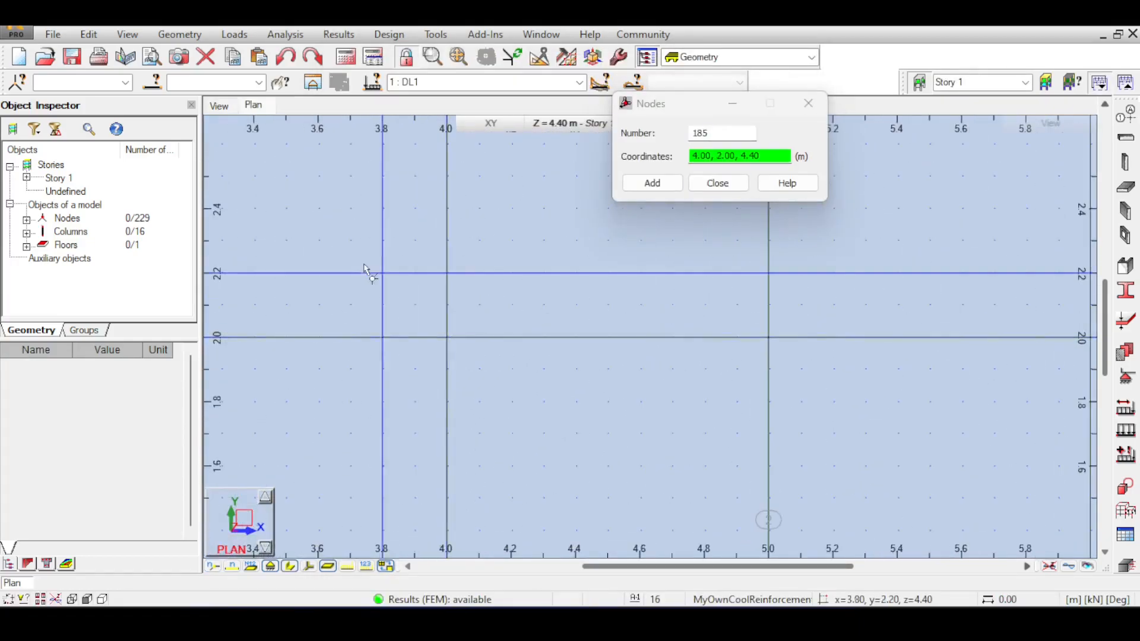
pyautogui.click(386, 267)
pyautogui.click(621, 348)
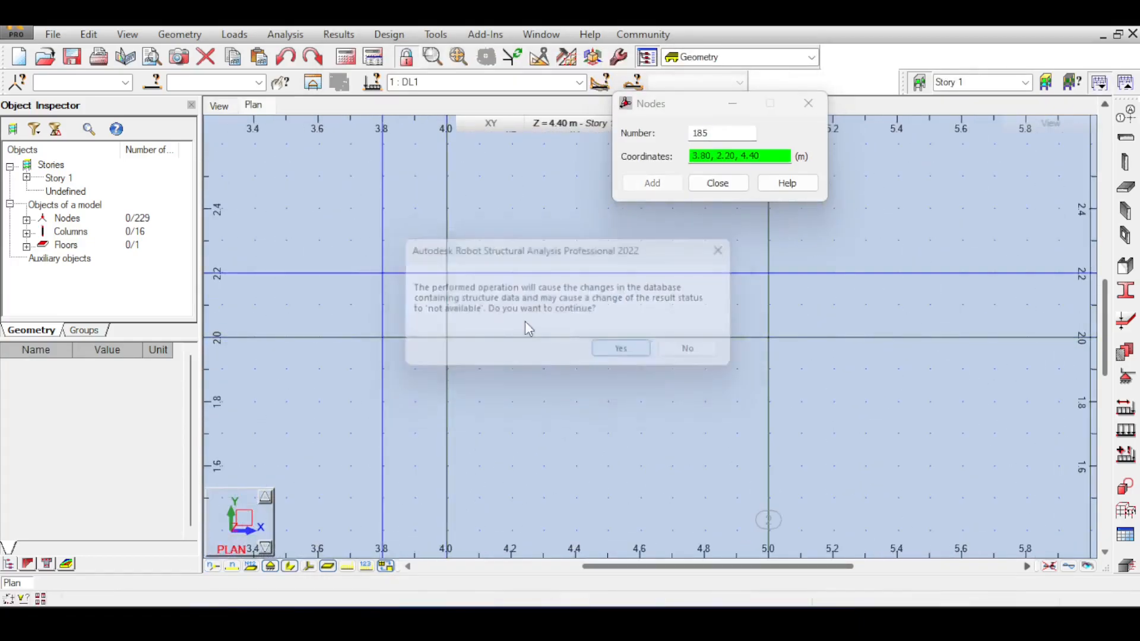
pyautogui.scroll(-5, 528, 328)
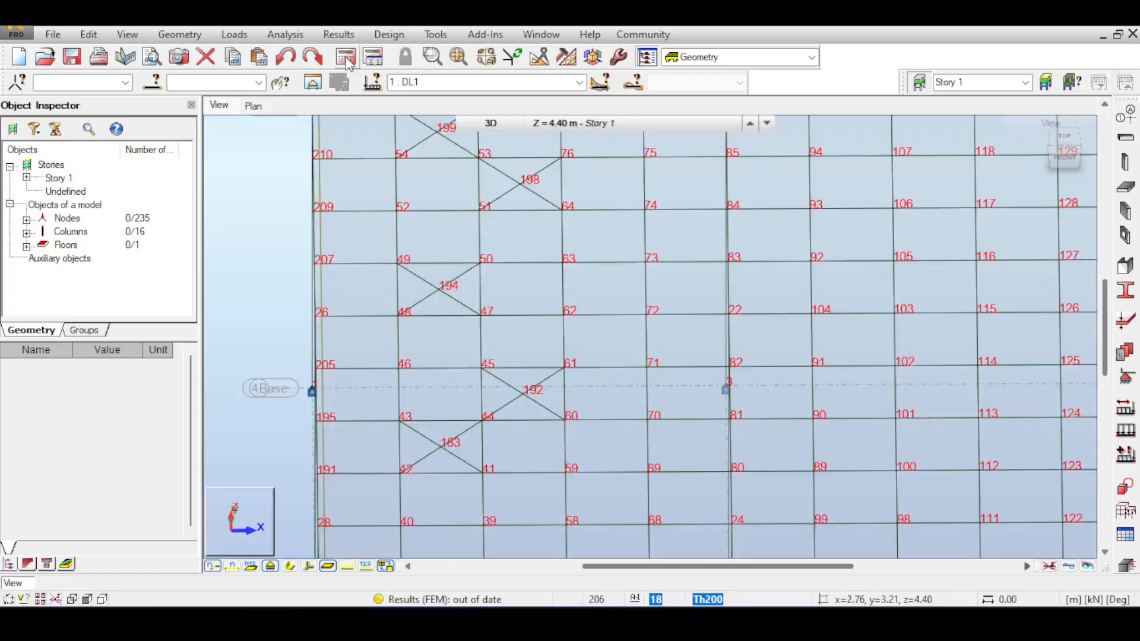
pyautogui.click(345, 57)
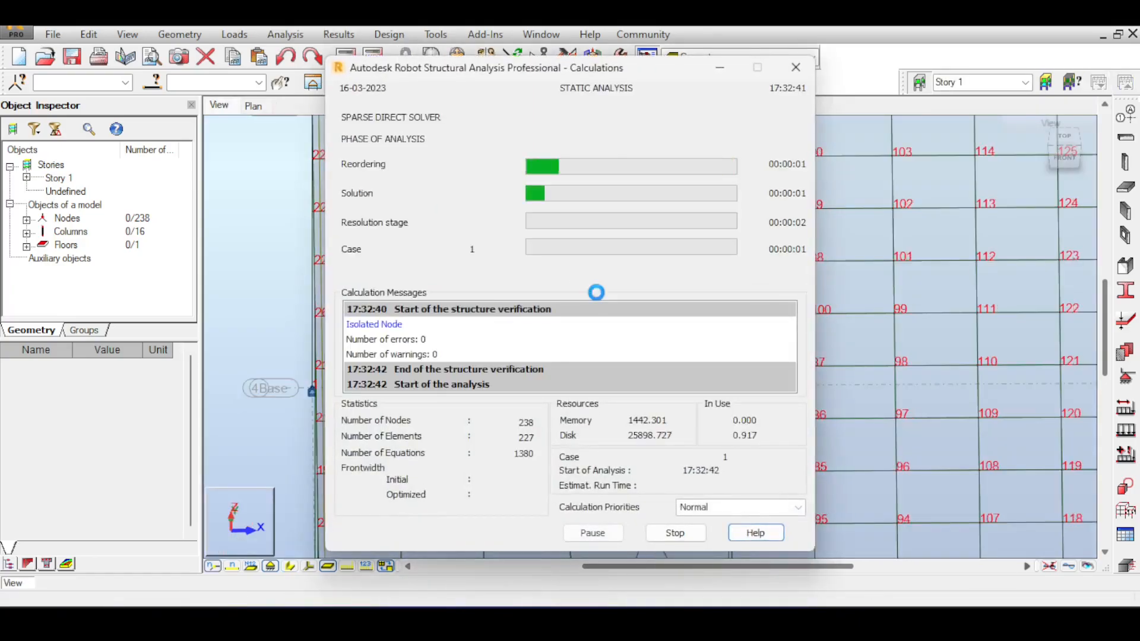
# Step: Examine the regenerated slab mesh around the closely spaced nodes from the top front and in 3D
pyautogui.scroll(-3, 579, 404)
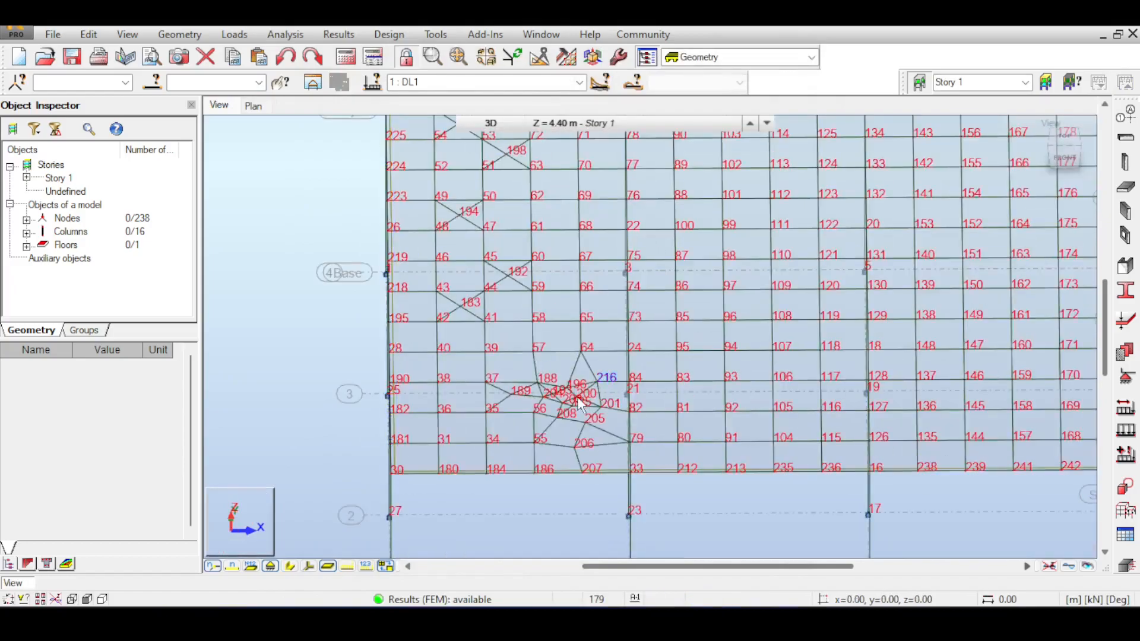
pyautogui.scroll(2, 579, 408)
pyautogui.scroll(-5, 582, 414)
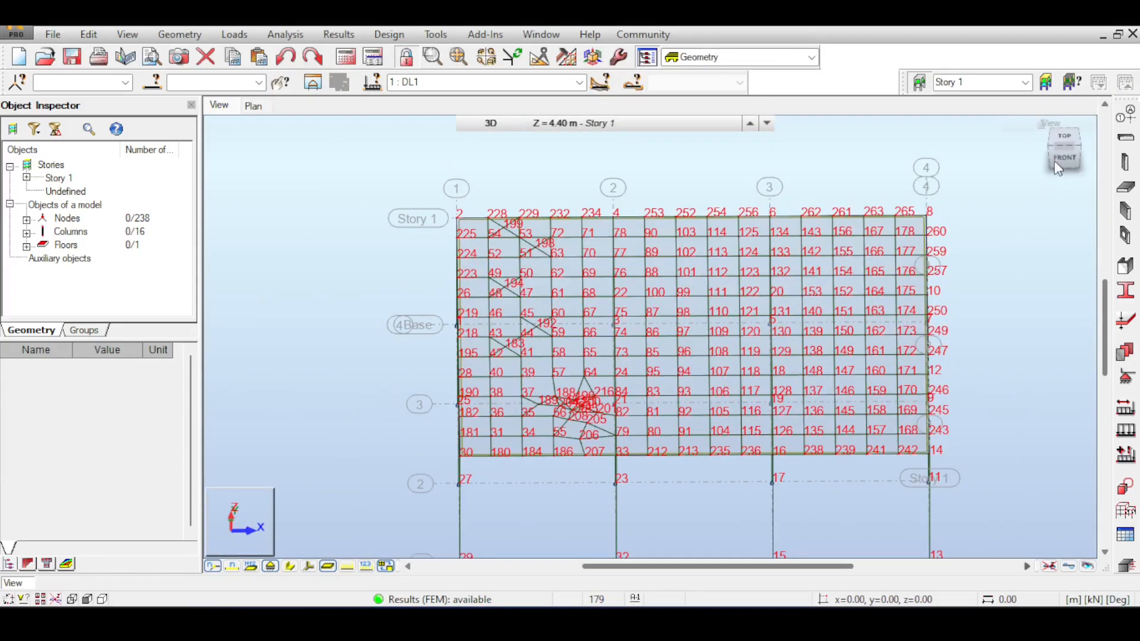
pyautogui.click(1058, 168)
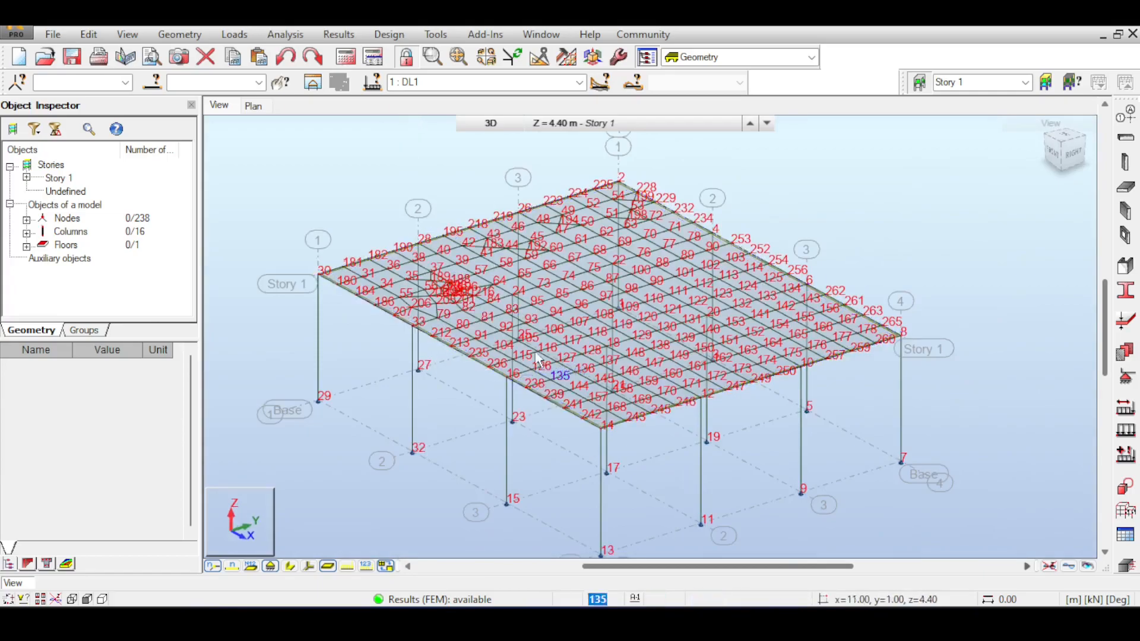
pyautogui.scroll(3, 484, 285)
pyautogui.moveTo(1060, 149); pyautogui.dragTo(1083, 152)
pyautogui.scroll(-2, 895, 235)
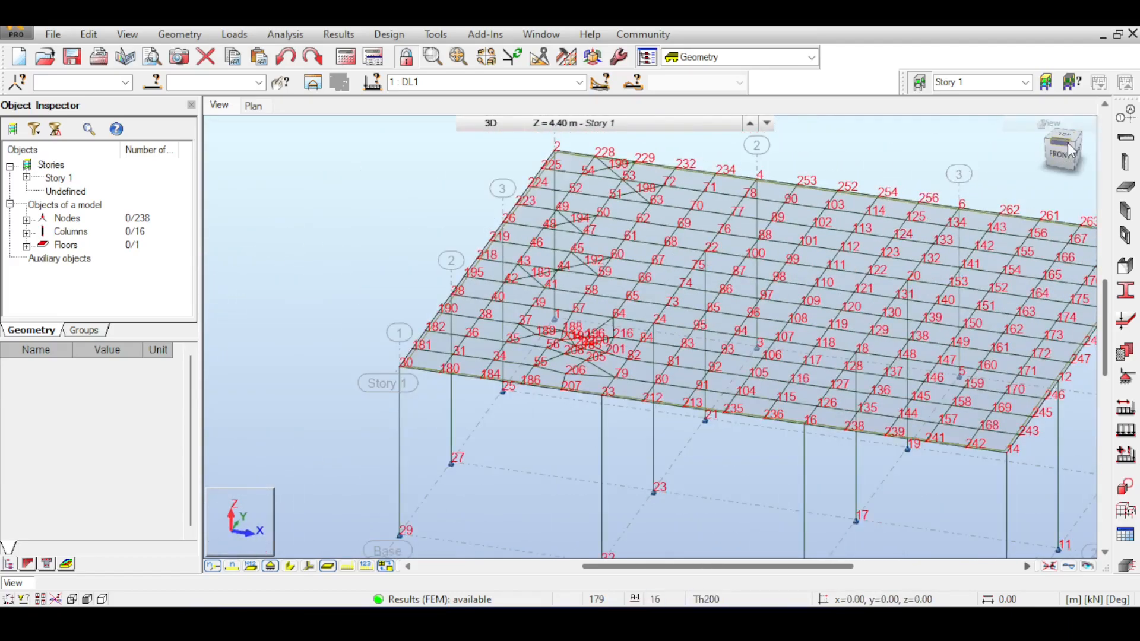
pyautogui.scroll(-6, 892, 177)
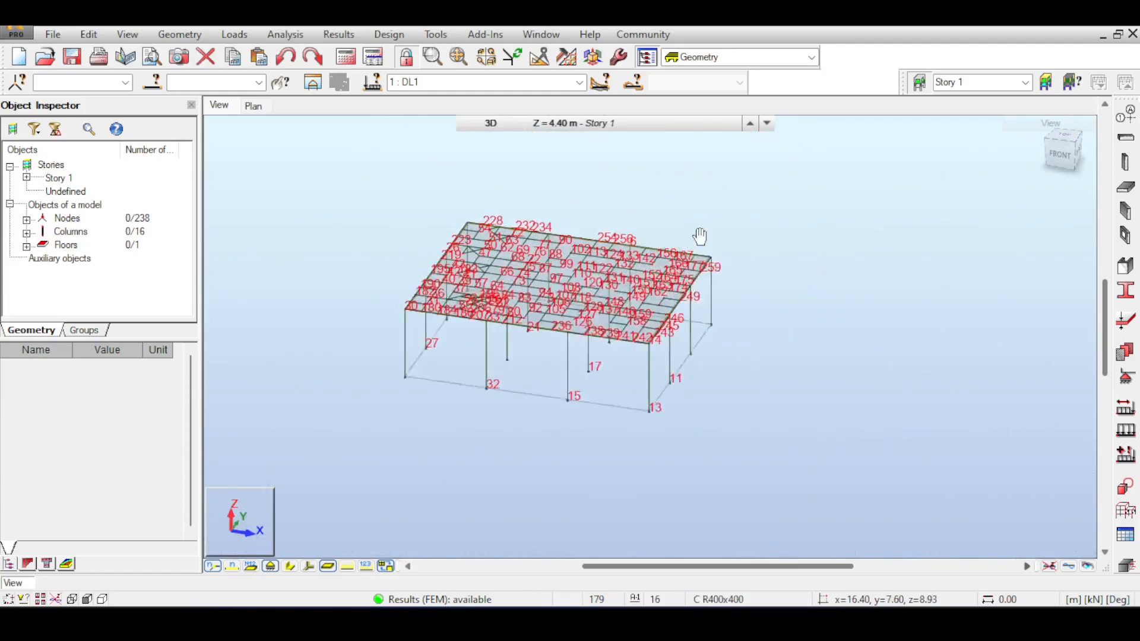
# Step: Hide the node numbers and examine the element shapes around the added nodes in the top view
pyautogui.click(213, 567)
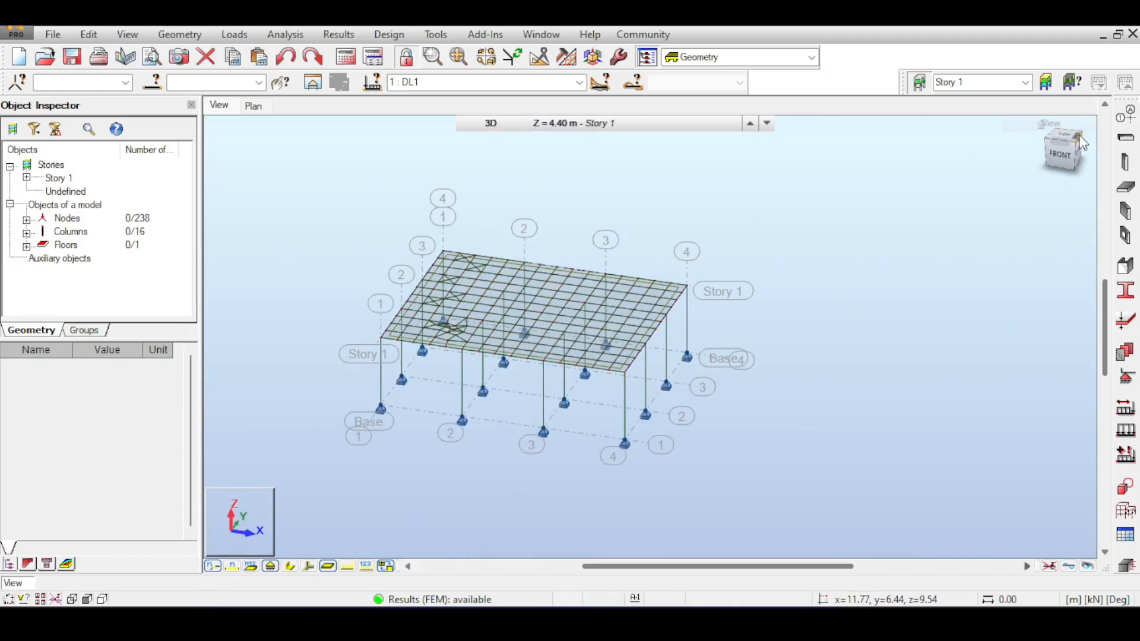
pyautogui.click(1063, 136)
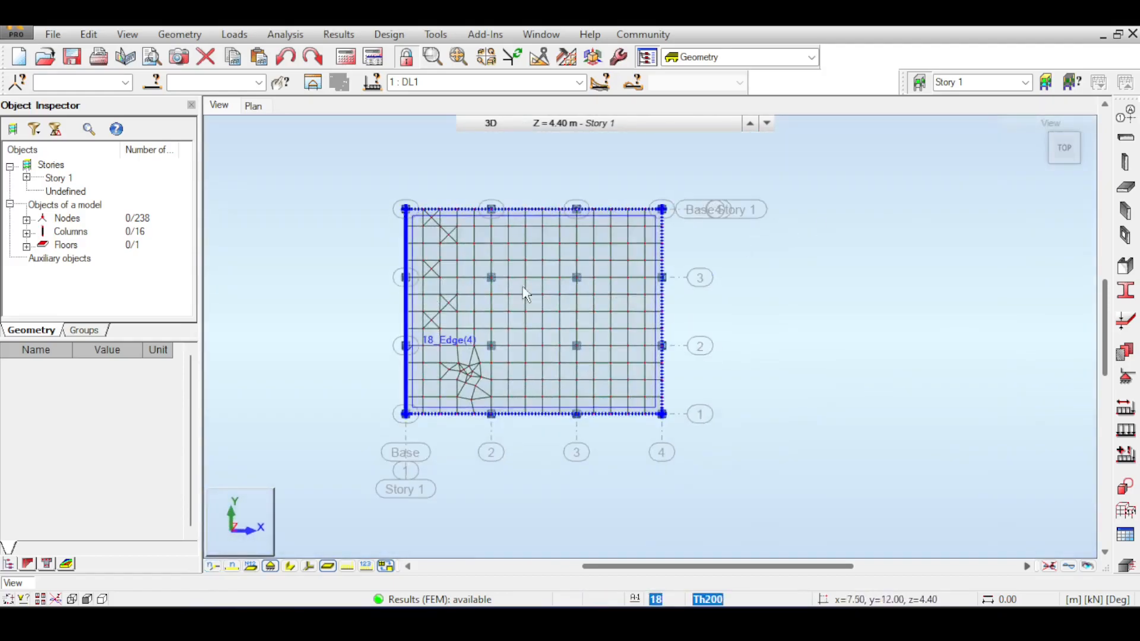
pyautogui.scroll(2, 484, 356)
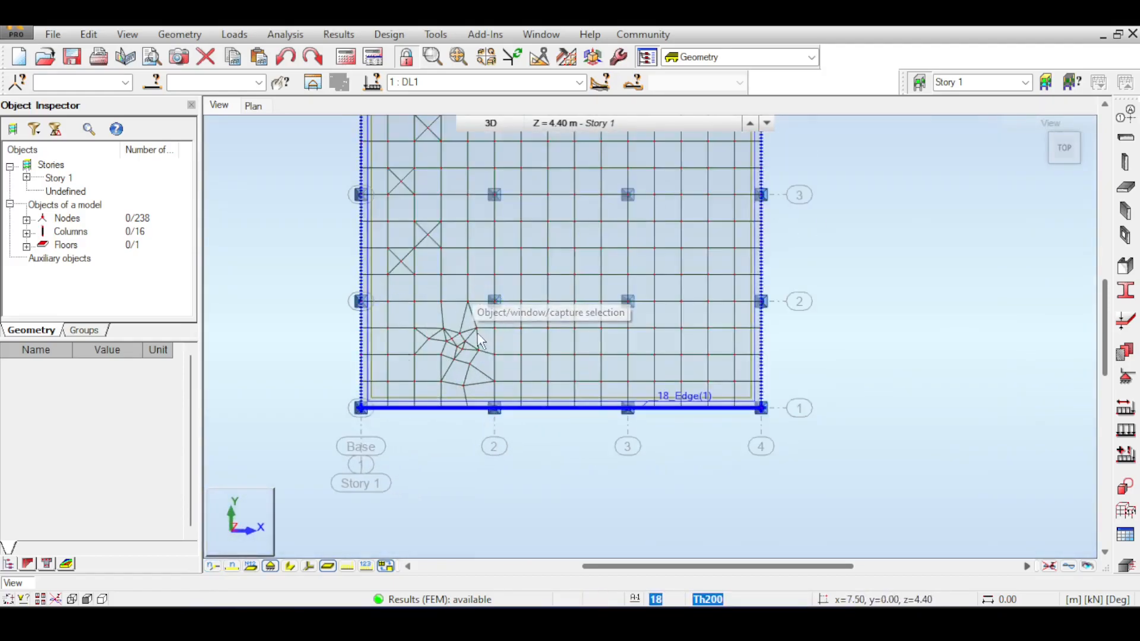
pyautogui.scroll(4, 480, 341)
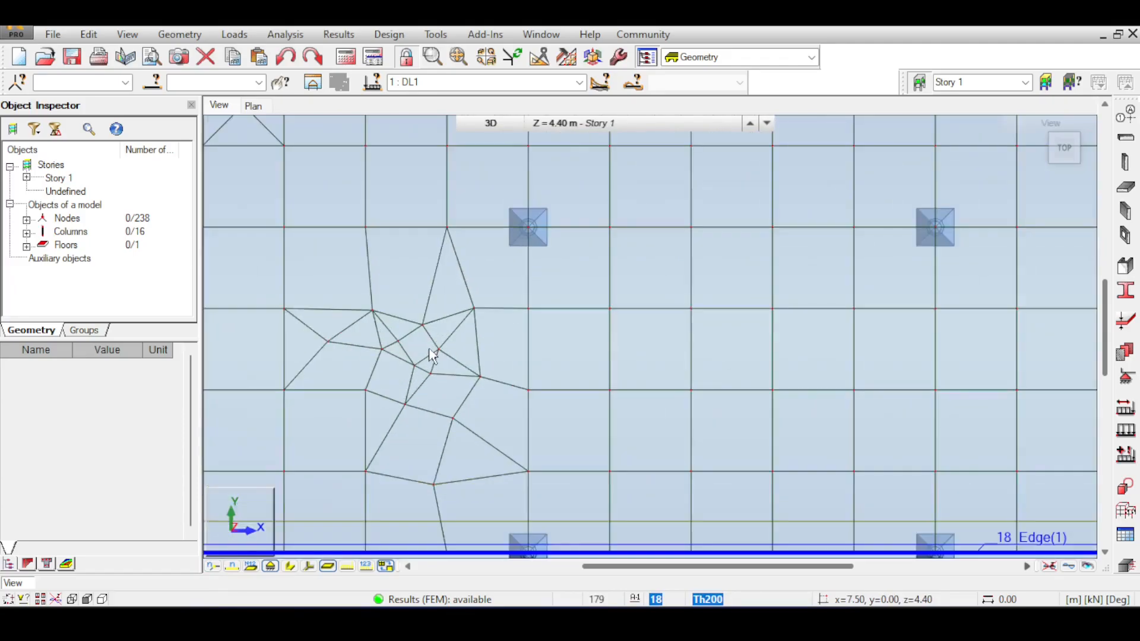
pyautogui.scroll(-4, 440, 292)
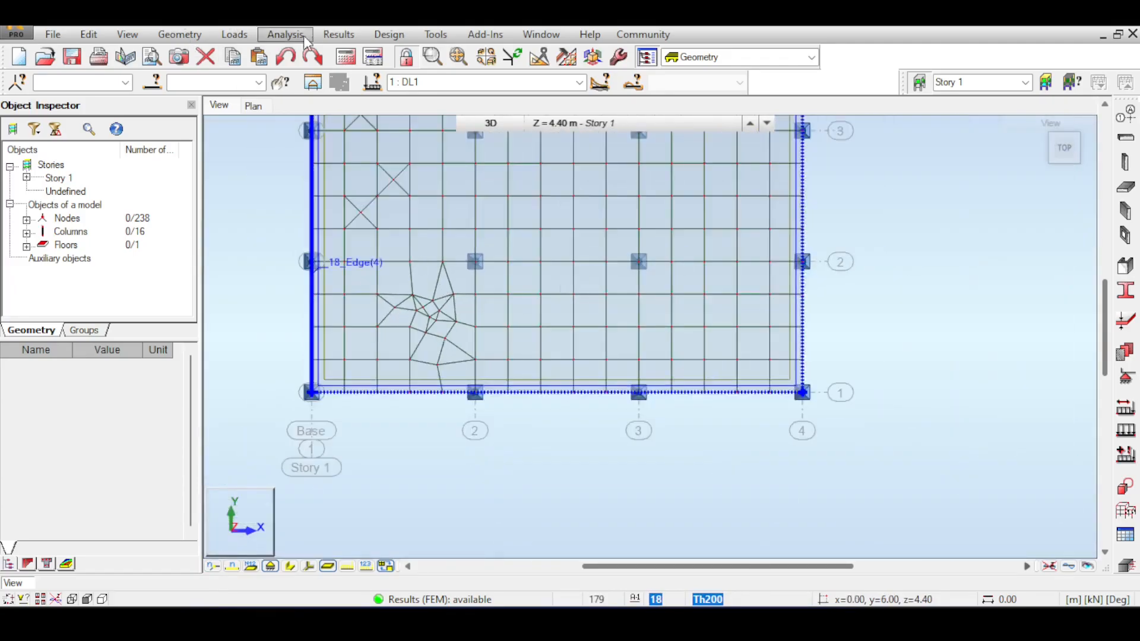
# Step: Check the mesh quality of panel 18 with a precision of 0.8, examine the highlighted elements and close the mesh options
pyautogui.click(618, 56)
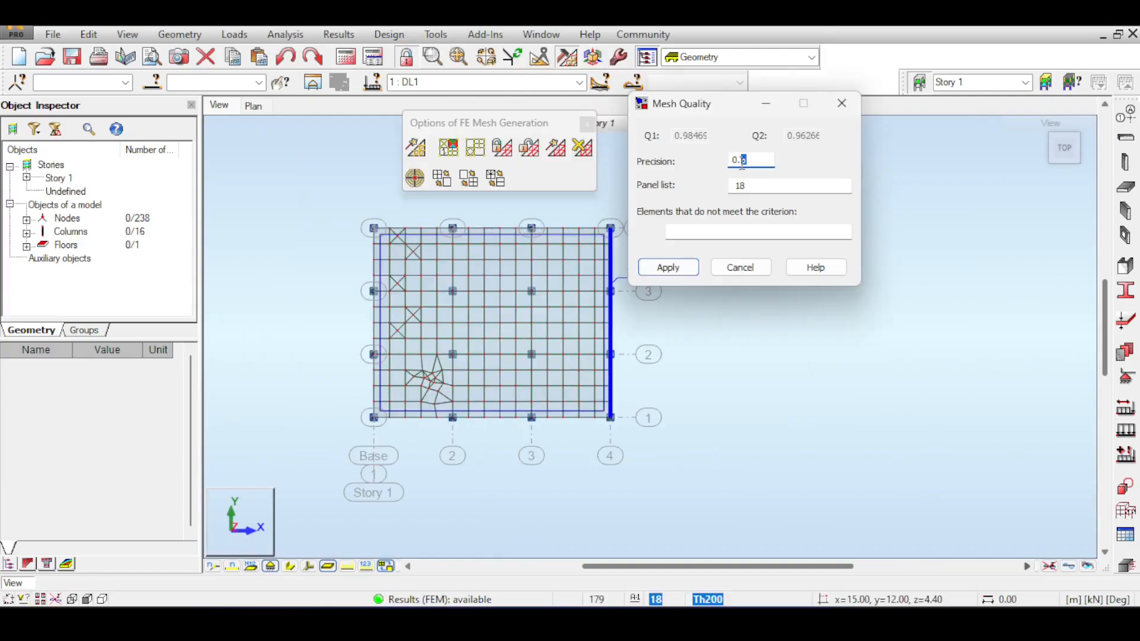
pyautogui.click(668, 268)
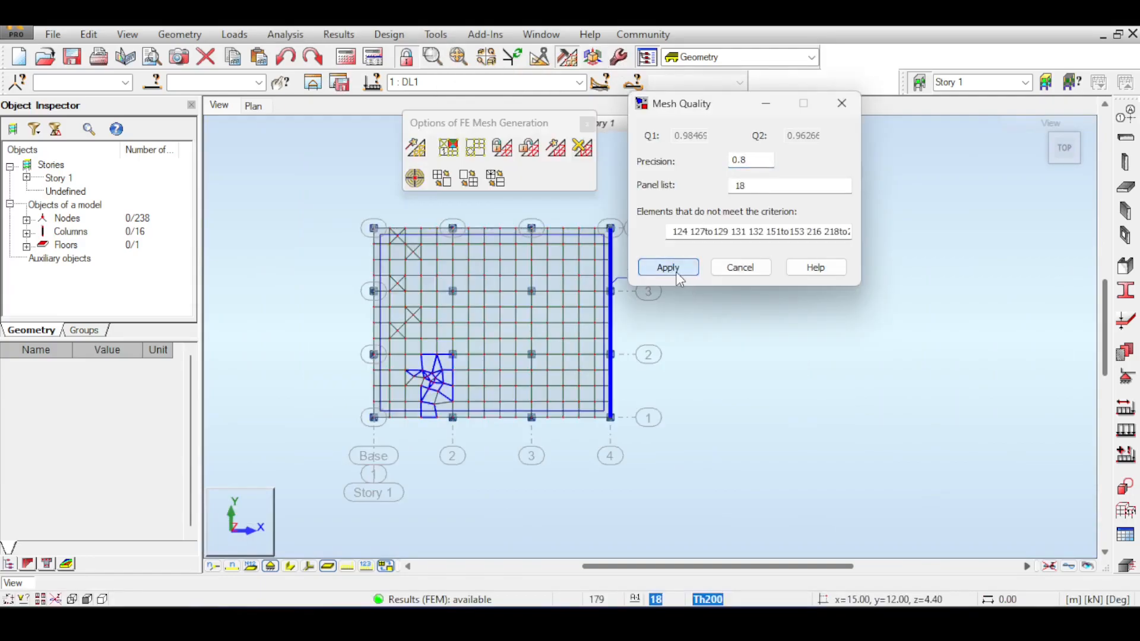
pyautogui.scroll(2, 422, 356)
pyautogui.scroll(2, 456, 392)
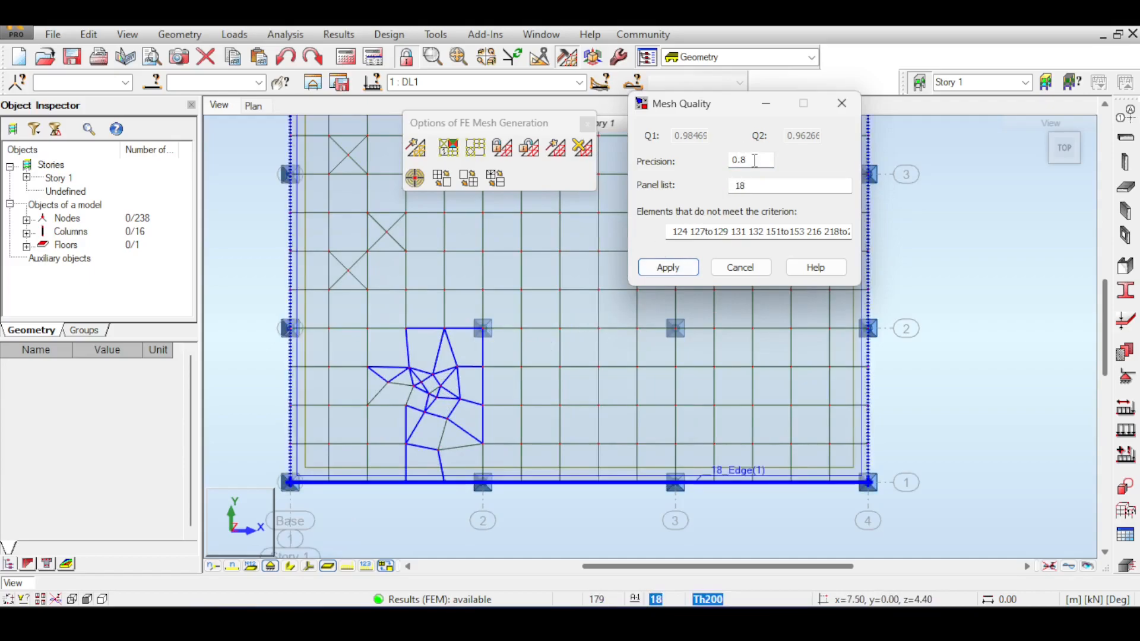
pyautogui.scroll(-3, 377, 338)
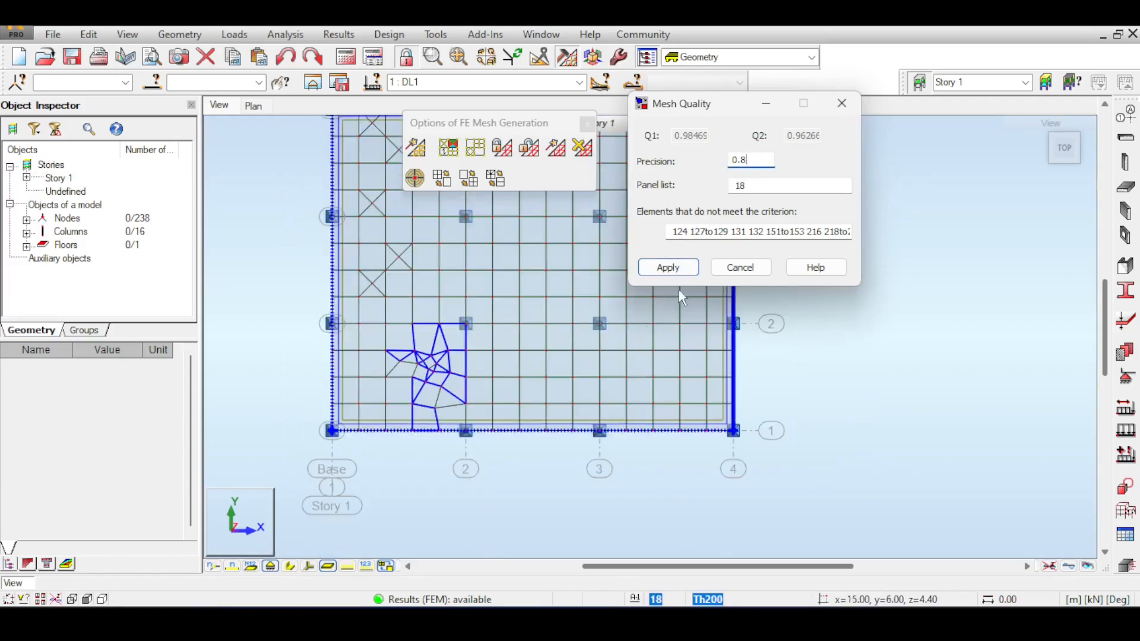
pyautogui.click(586, 125)
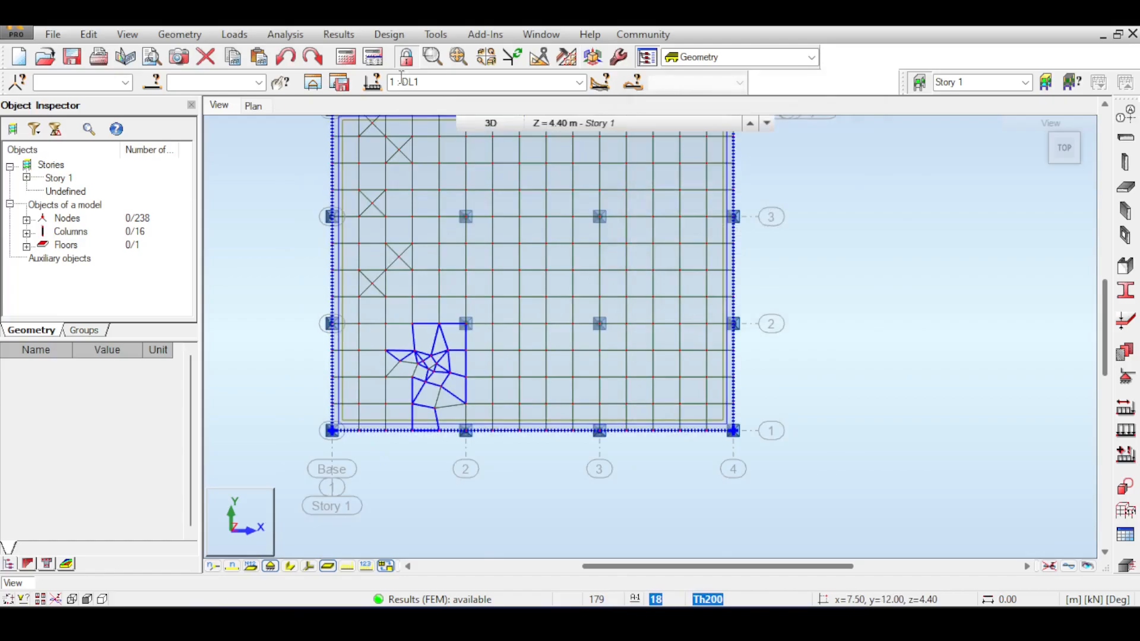
# Step: Return to the home 3D view, open the reactions table for DL1 and review the FZ reactions of the inner columns
pyautogui.click(1006, 136)
pyautogui.click(1038, 128)
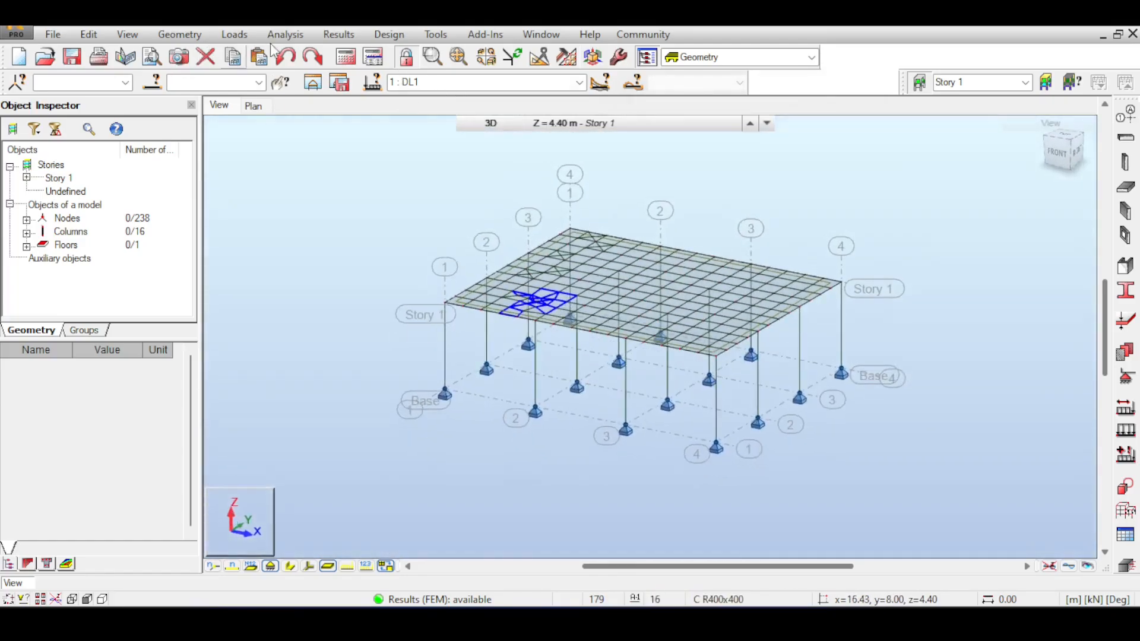
pyautogui.click(339, 33)
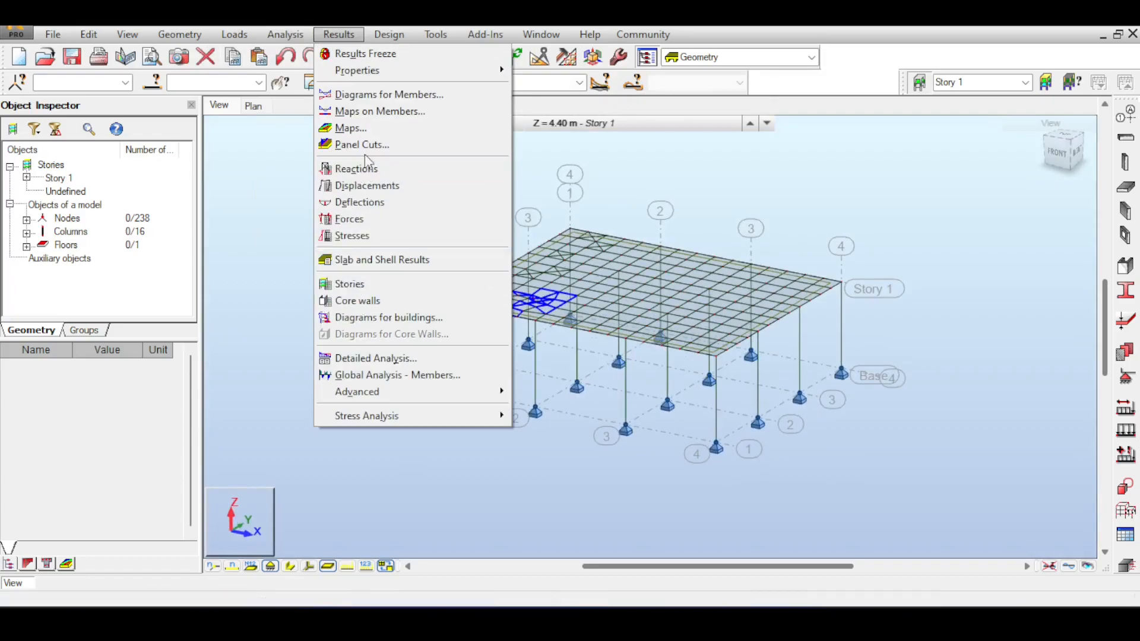
pyautogui.click(356, 168)
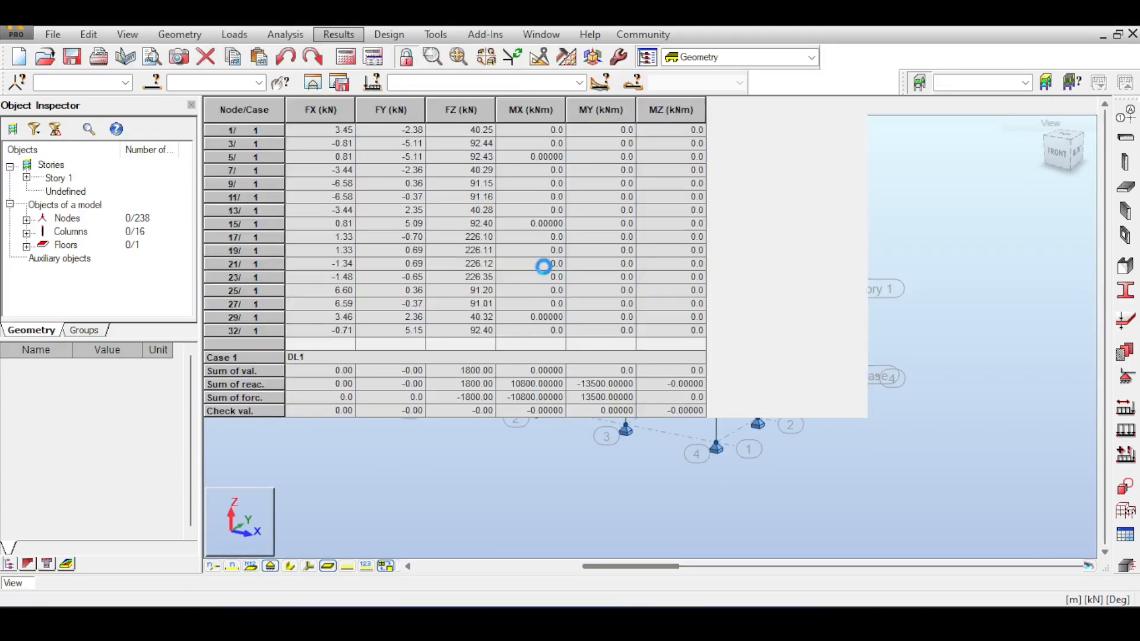
pyautogui.moveTo(482, 241); pyautogui.dragTo(491, 282)
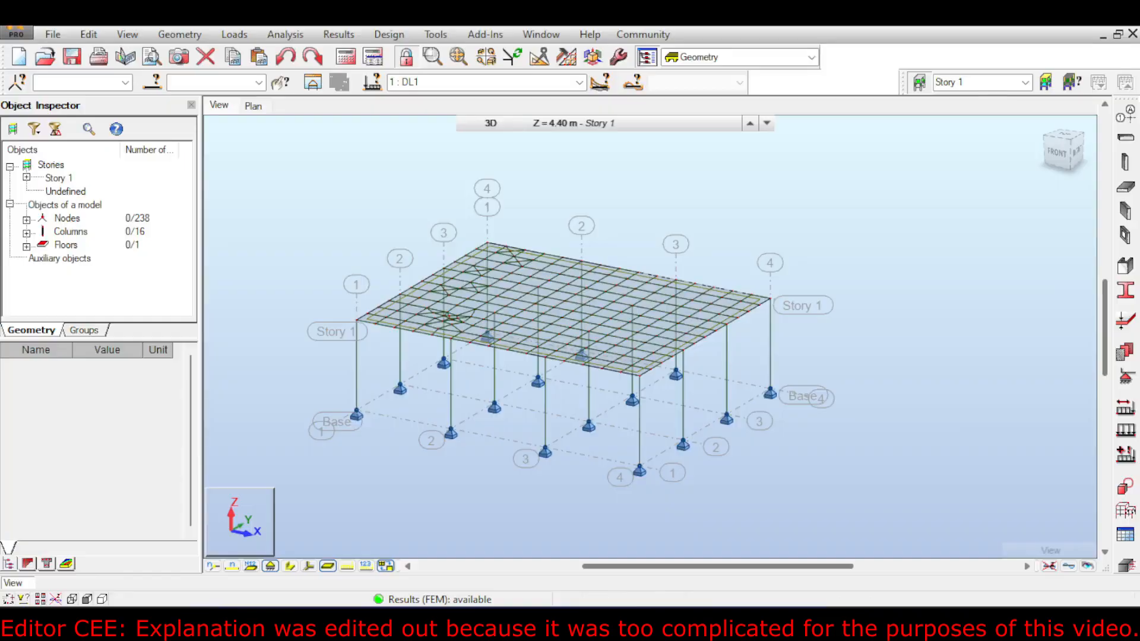
pyautogui.scroll(-3, 358, 320)
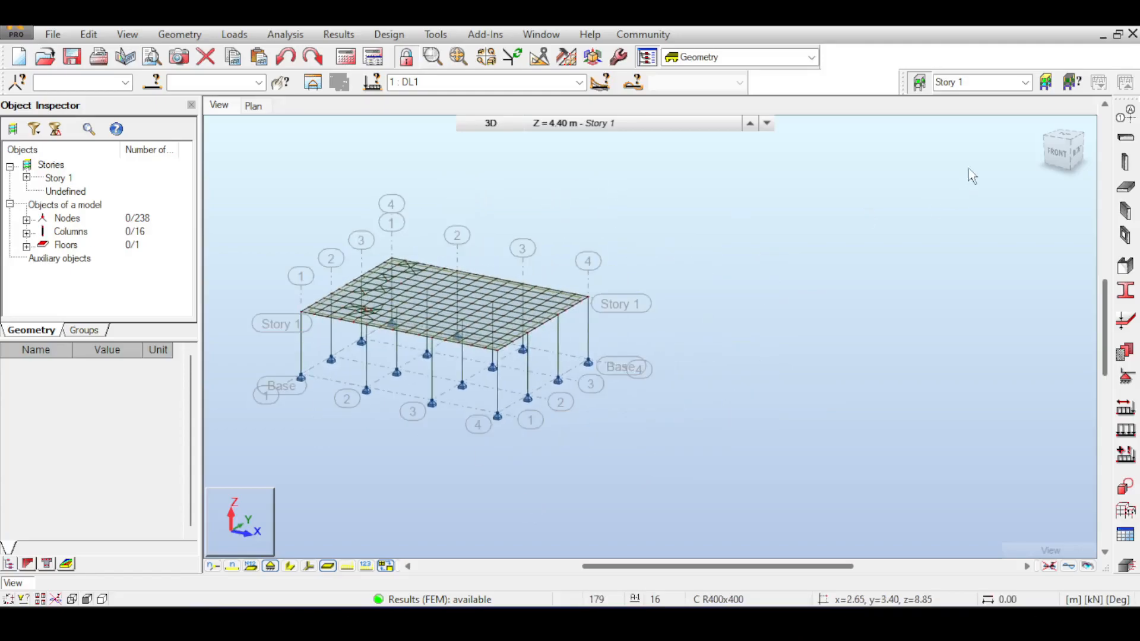
pyautogui.click(1061, 142)
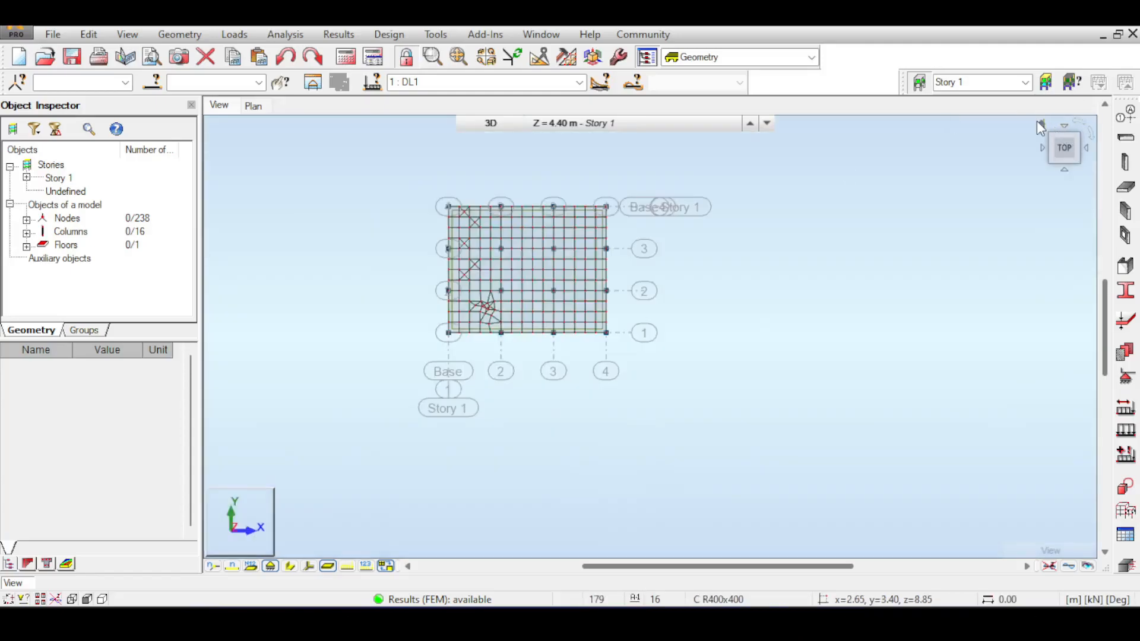
pyautogui.click(1038, 121)
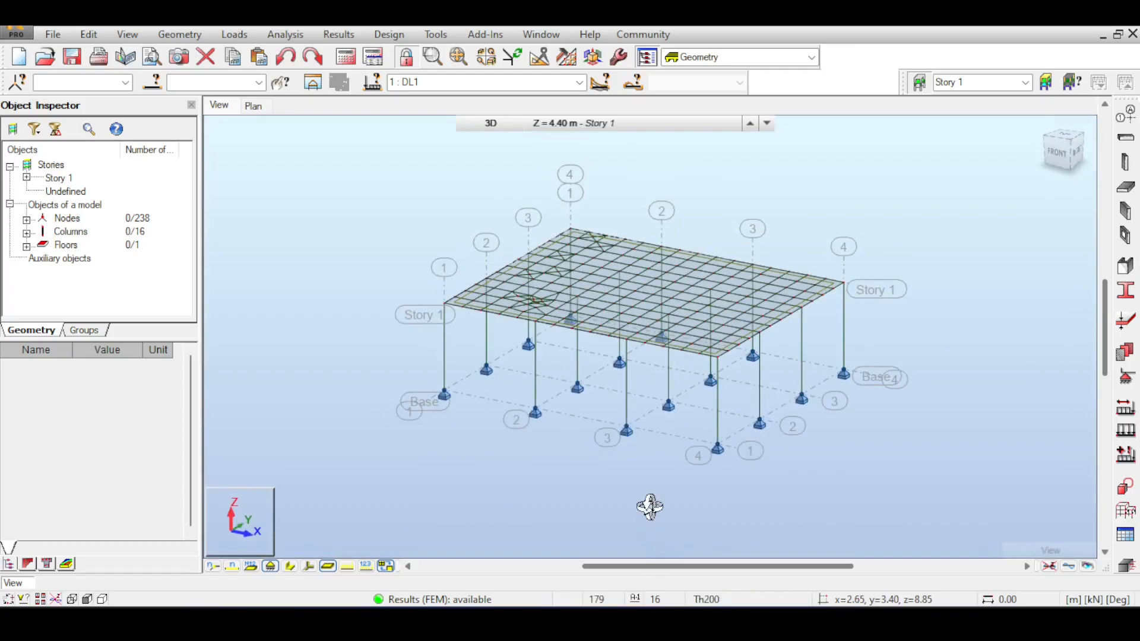
pyautogui.moveTo(674, 152); pyautogui.dragTo(627, 164, button='middle')
pyautogui.rightClick(627, 164)
pyautogui.click(638, 176)
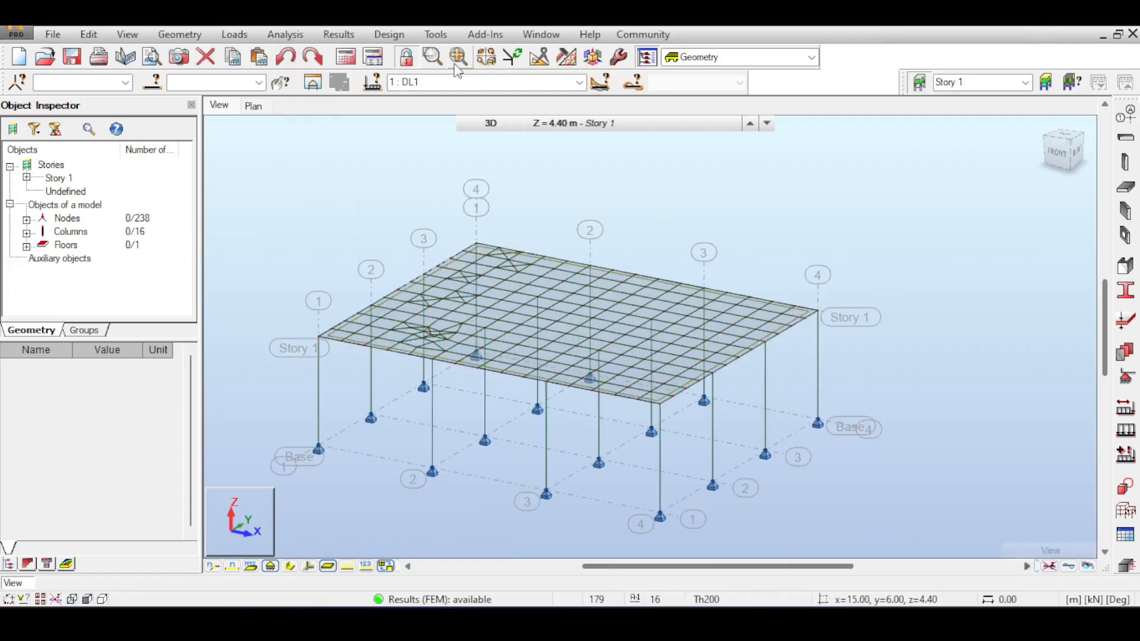
# Step: Delete the FE mesh of the floor slab, confirm the change and close the mesh generation options
pyautogui.click(567, 58)
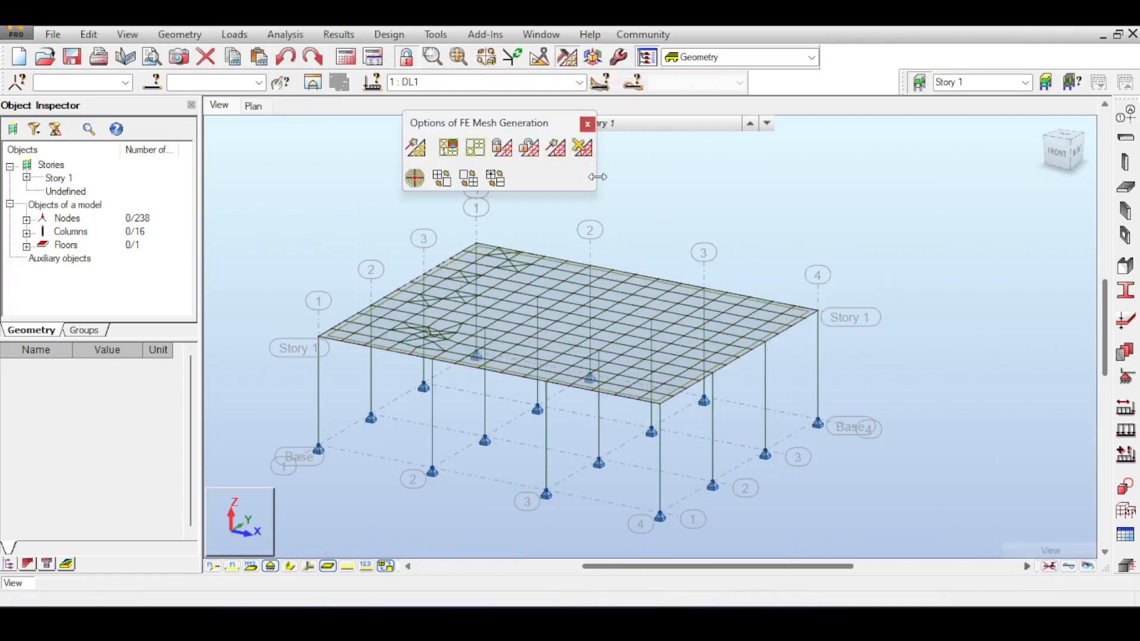
pyautogui.click(583, 147)
pyautogui.click(626, 349)
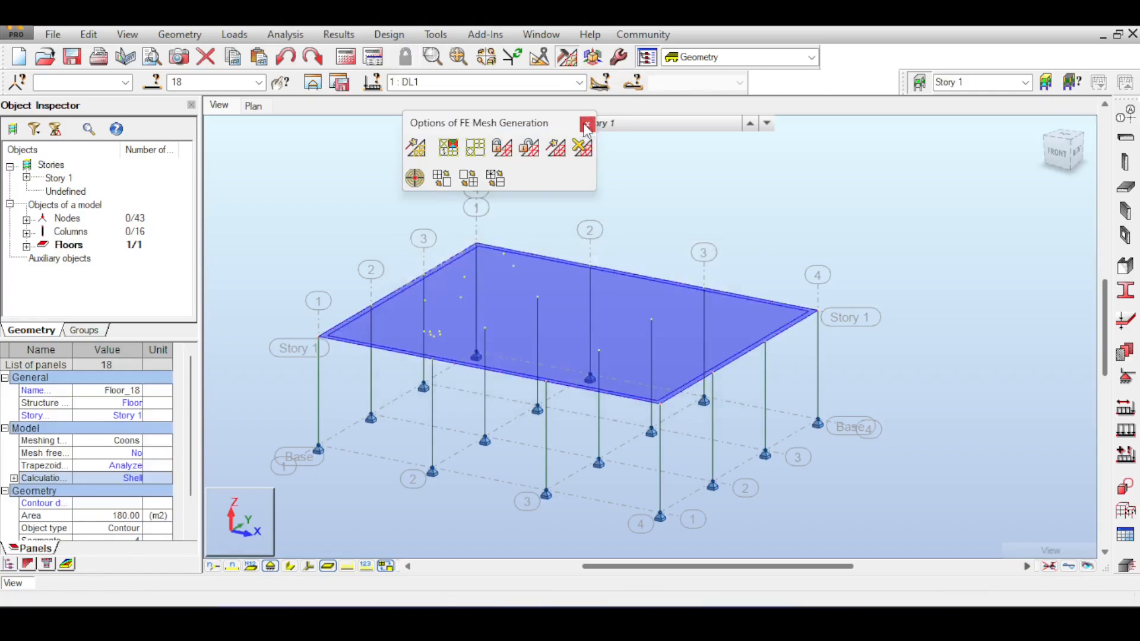
pyautogui.click(587, 126)
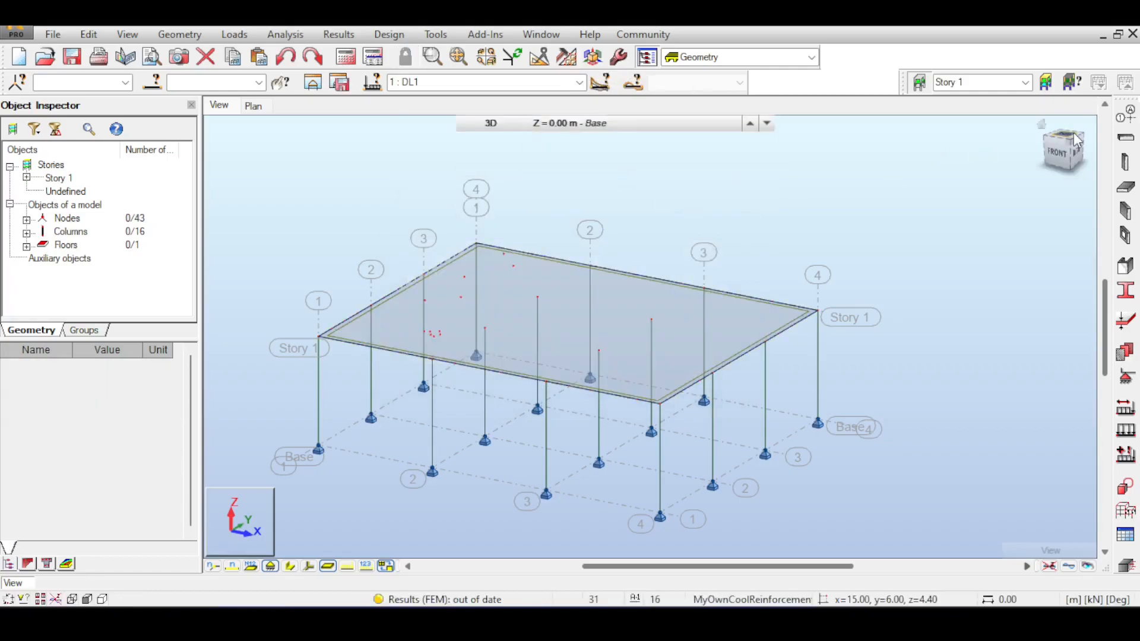
# Step: Delete the stray nodes near the slab's left side in the top view and recalculate the structure
pyautogui.click(1076, 140)
pyautogui.moveTo(403, 148); pyautogui.dragTo(490, 448)
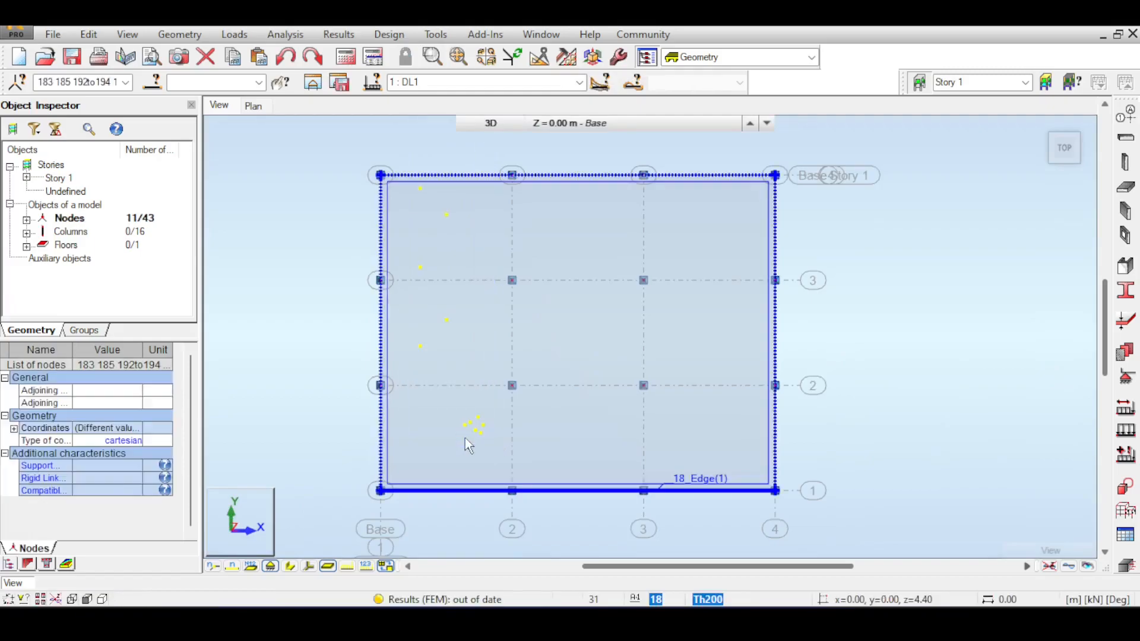
pyautogui.press('Delete')
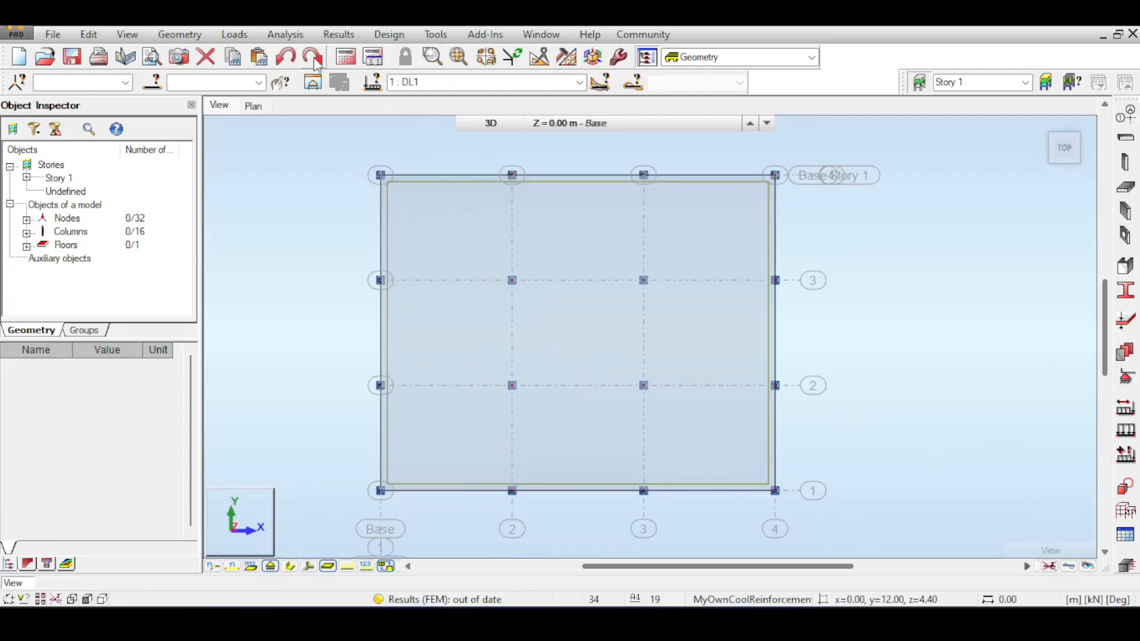
pyautogui.click(353, 62)
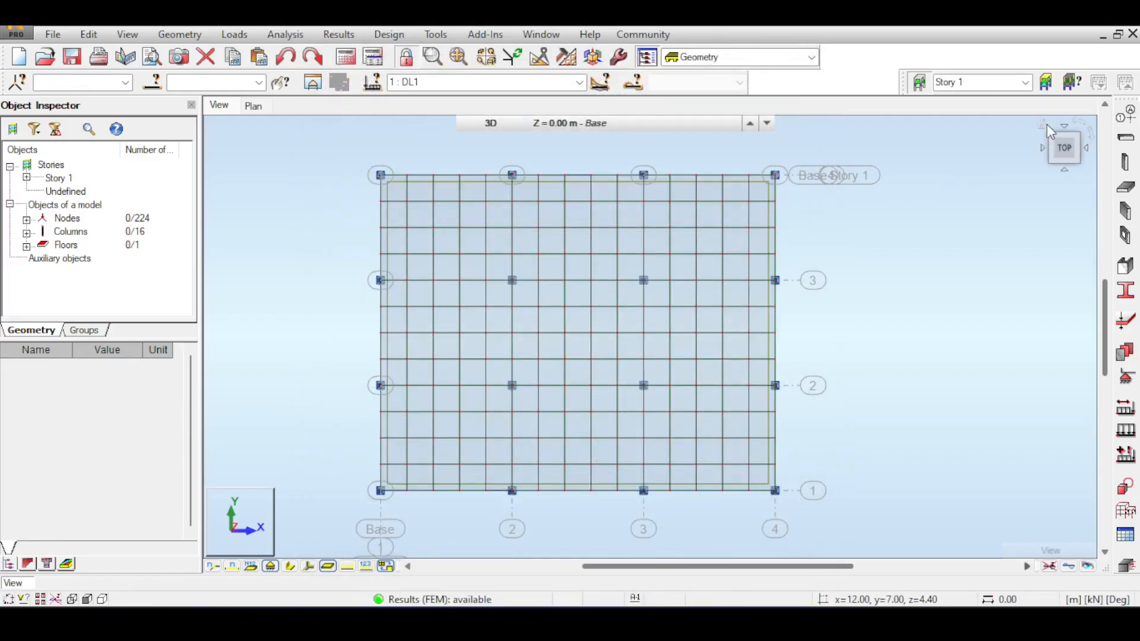
# Step: Add a W 16x40 steel beam from the slab corner at 15.00, 12.00, 4.40 to 8.00, 9.00, 4.40, accepting the result status change
pyautogui.click(1046, 126)
pyautogui.scroll(3, 783, 181)
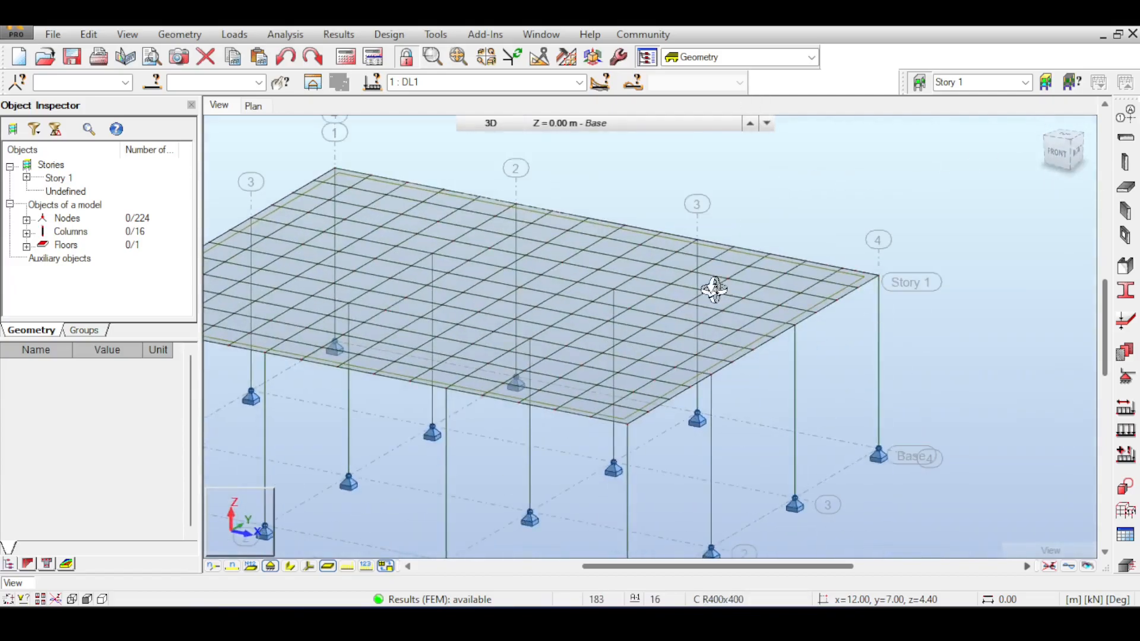
pyautogui.scroll(3, 576, 320)
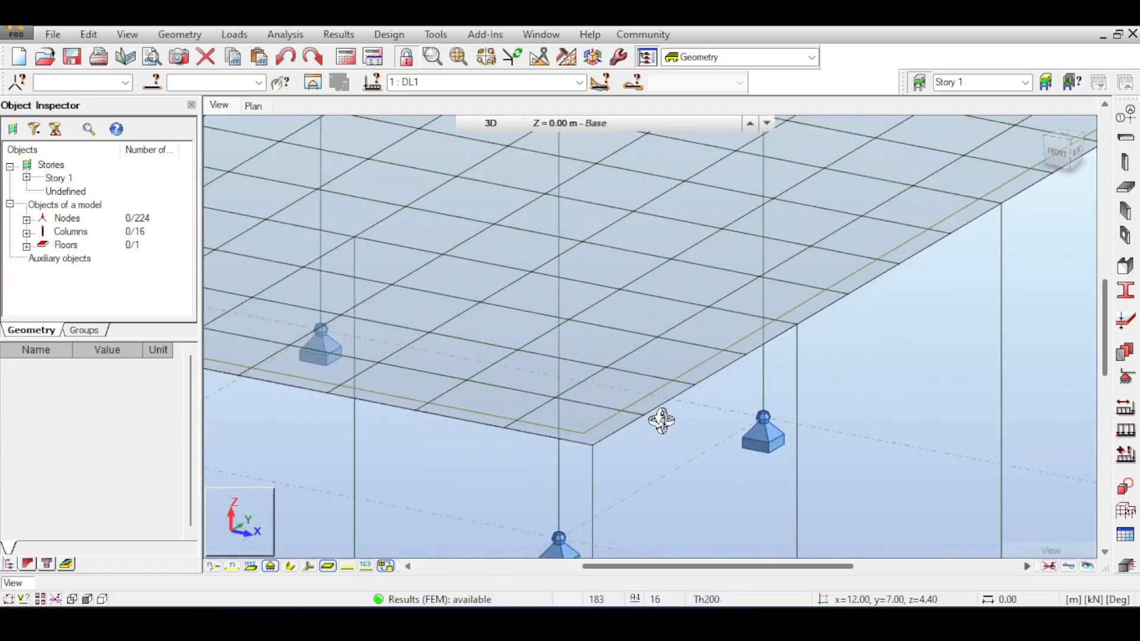
pyautogui.rightClick(662, 417)
pyautogui.click(653, 185)
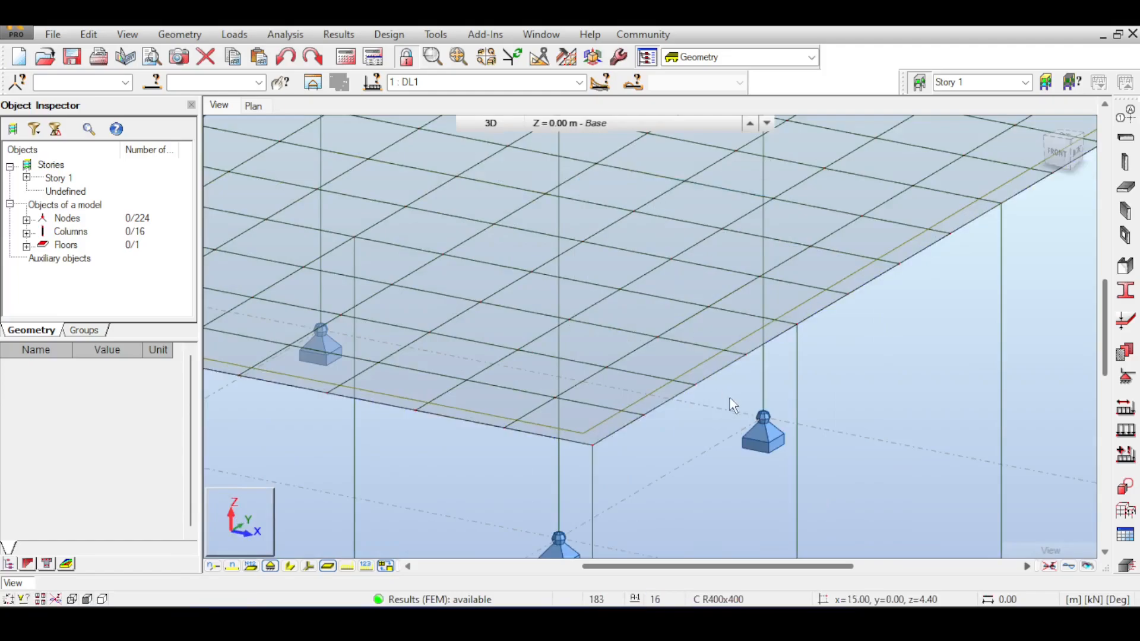
pyautogui.scroll(-4, 697, 398)
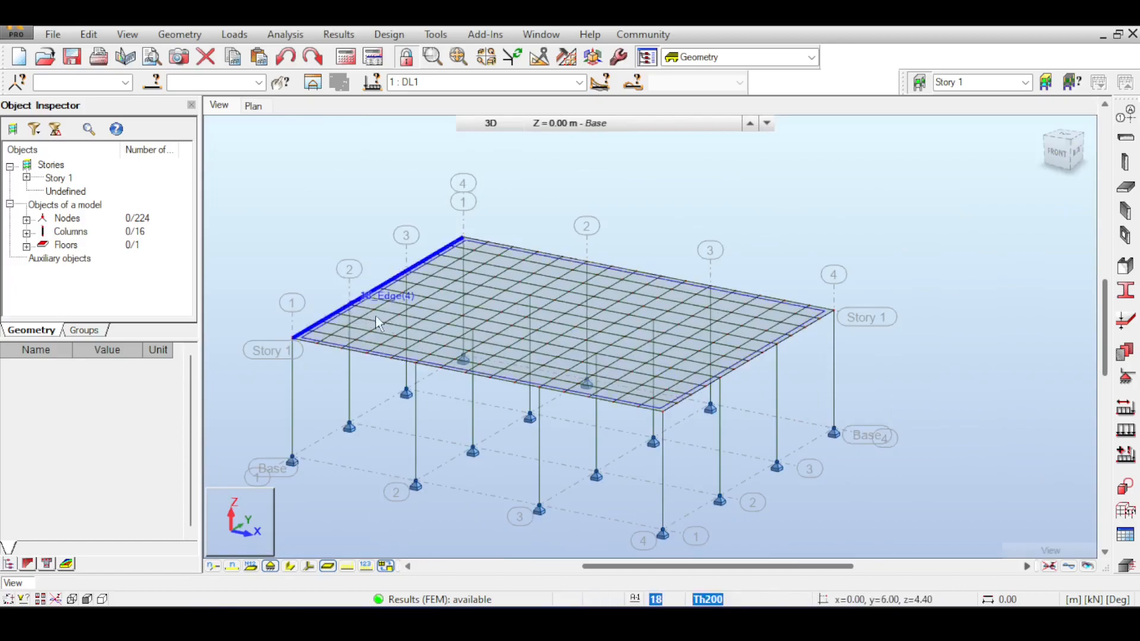
pyautogui.click(1127, 144)
pyautogui.scroll(3, 834, 310)
pyautogui.click(838, 310)
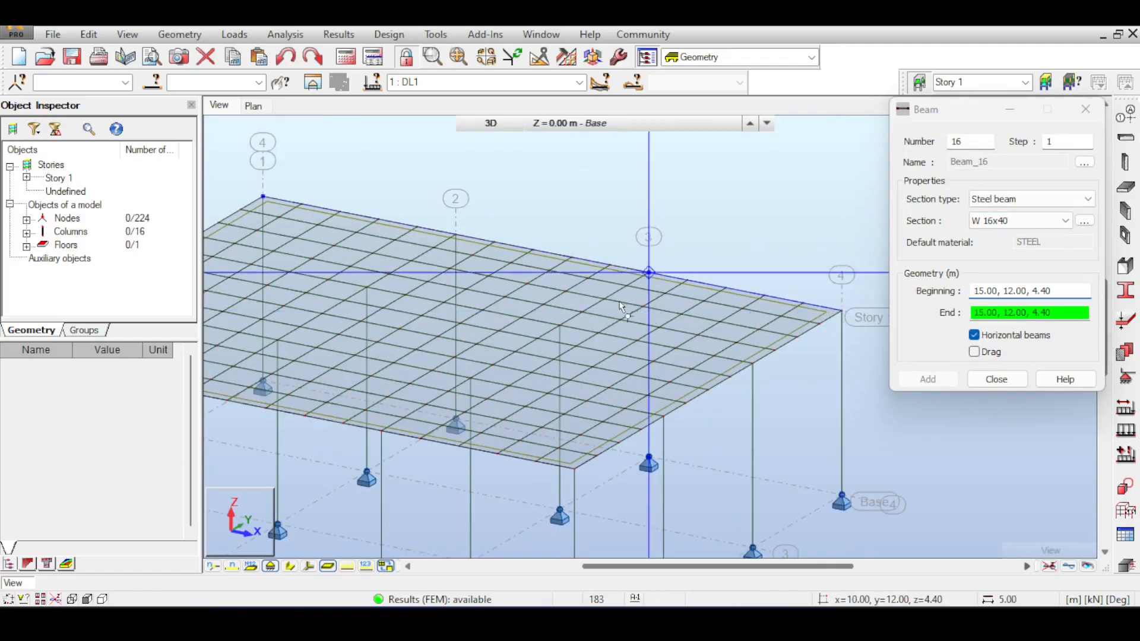
pyautogui.click(505, 297)
pyautogui.click(622, 349)
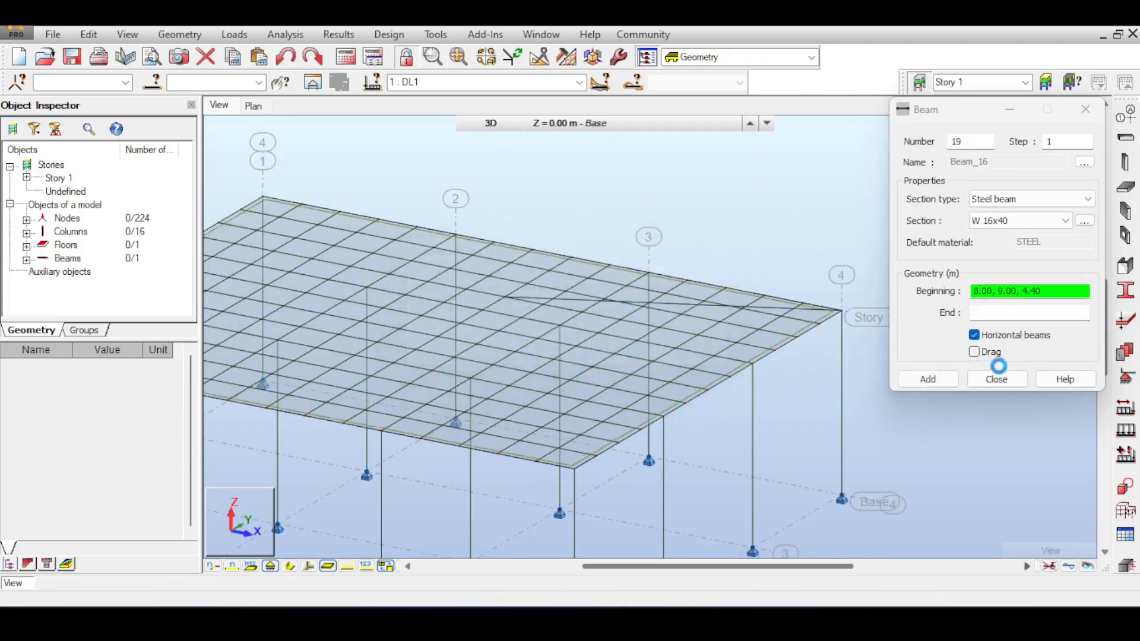
pyautogui.click(998, 378)
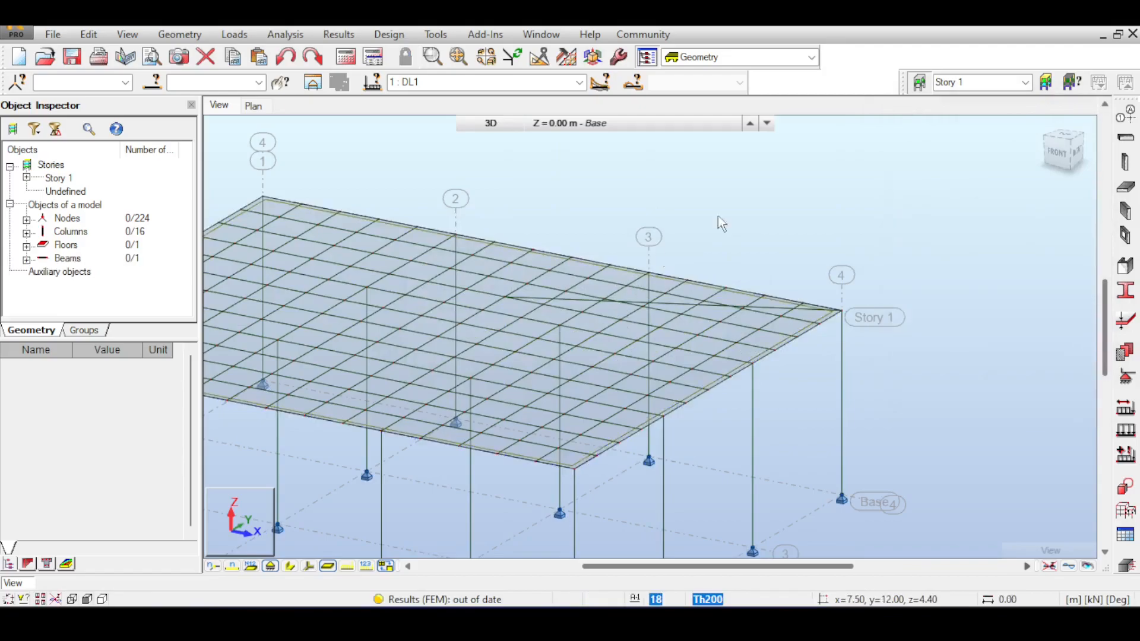
# Step: Examine from above how the new beam crosses the slab's mesh elements, picking out the four nodes of one crossed element
pyautogui.click(1063, 141)
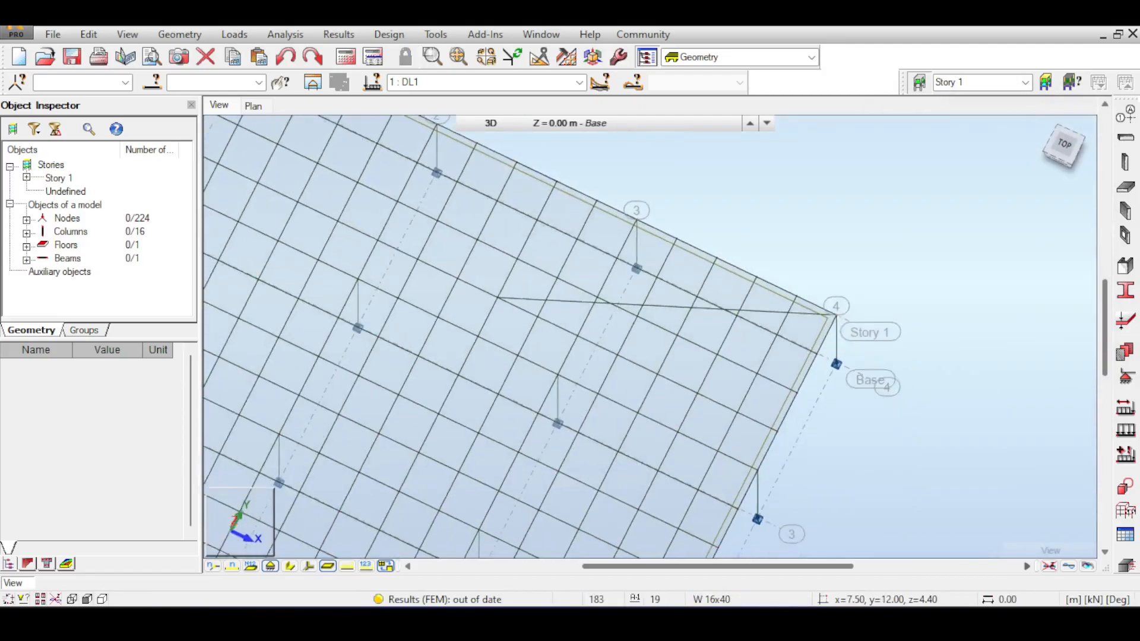
pyautogui.scroll(3, 720, 309)
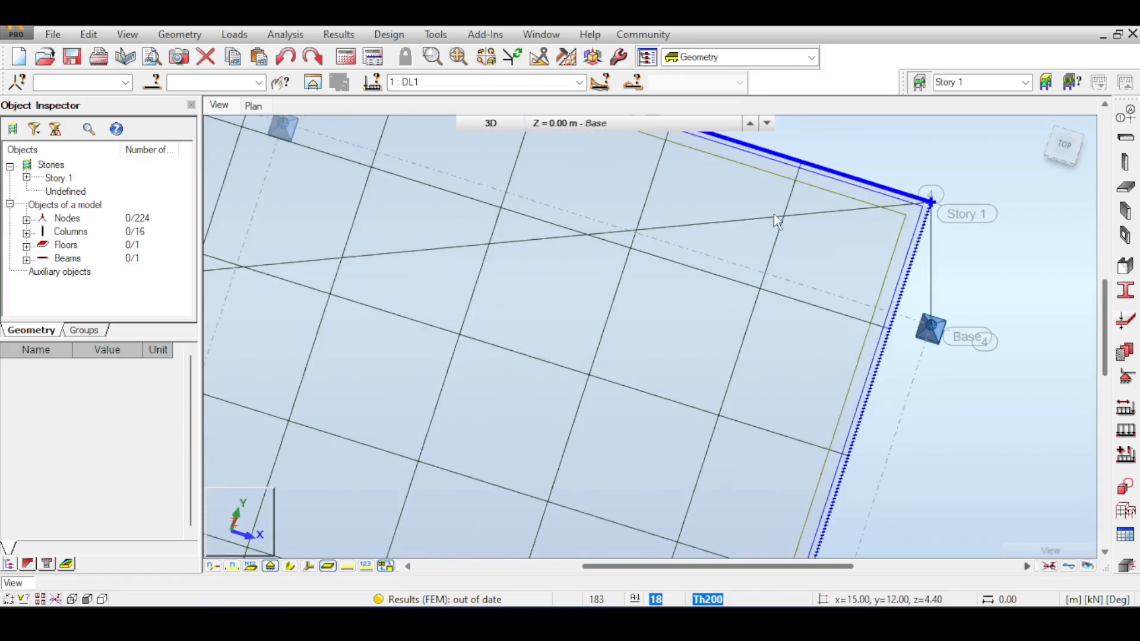
pyautogui.scroll(3, 790, 220)
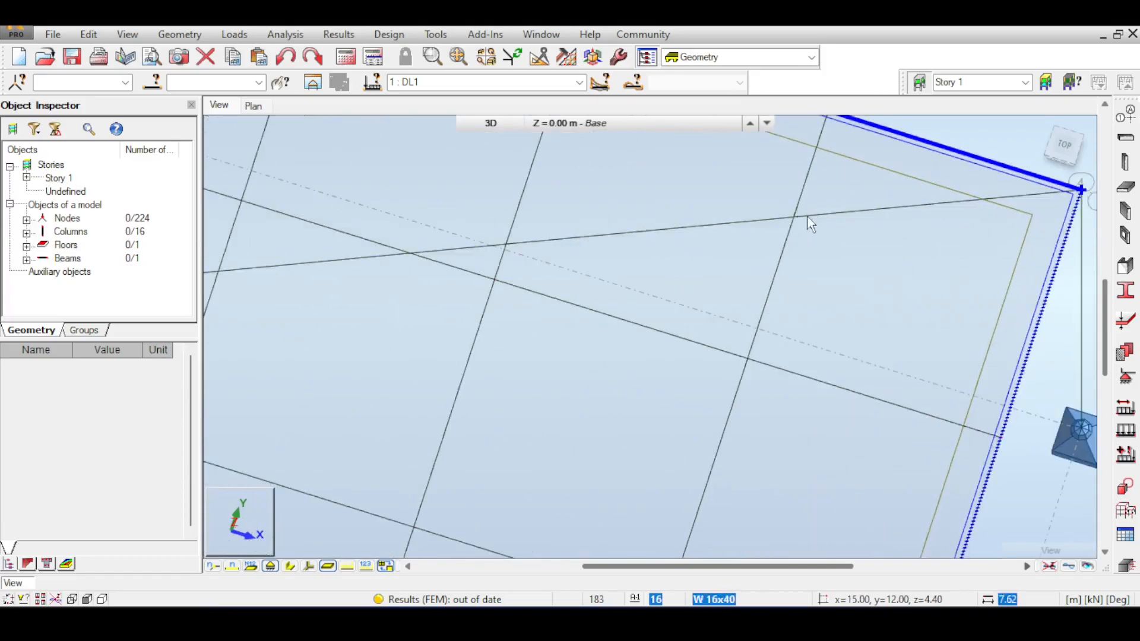
pyautogui.moveTo(738, 197); pyautogui.dragTo(798, 249)
pyautogui.scroll(-2, 781, 254)
pyautogui.click(968, 130)
pyautogui.scroll(-2, 656, 255)
pyautogui.scroll(-1, 630, 257)
pyautogui.moveTo(451, 210); pyautogui.dragTo(618, 374)
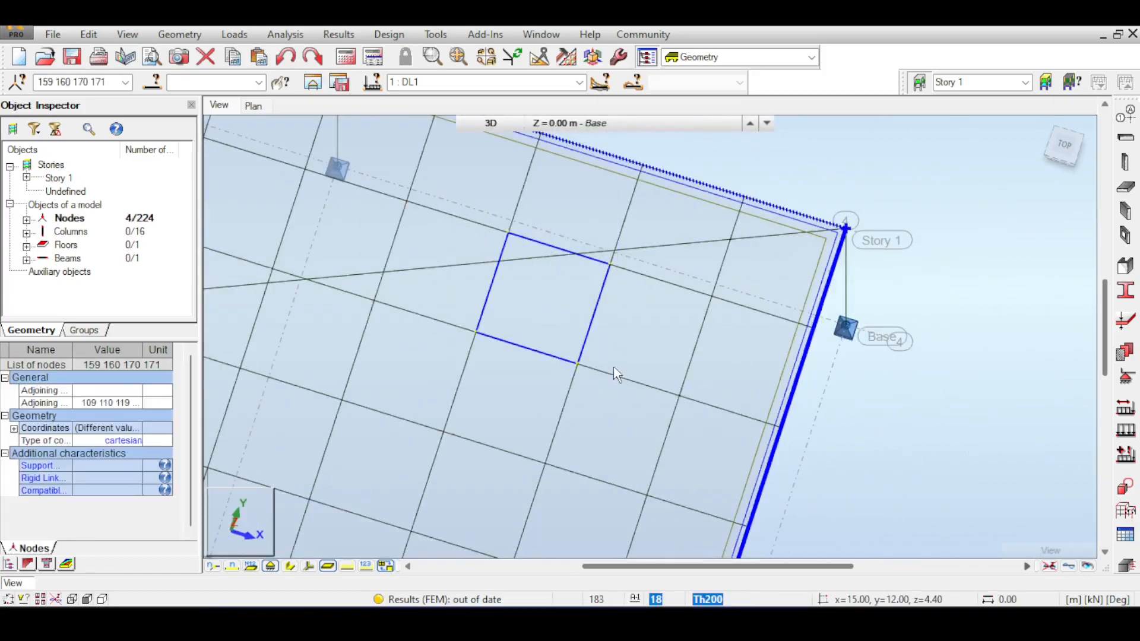
pyautogui.scroll(-2, 741, 355)
pyautogui.moveTo(829, 372); pyautogui.dragTo(934, 369, button='middle')
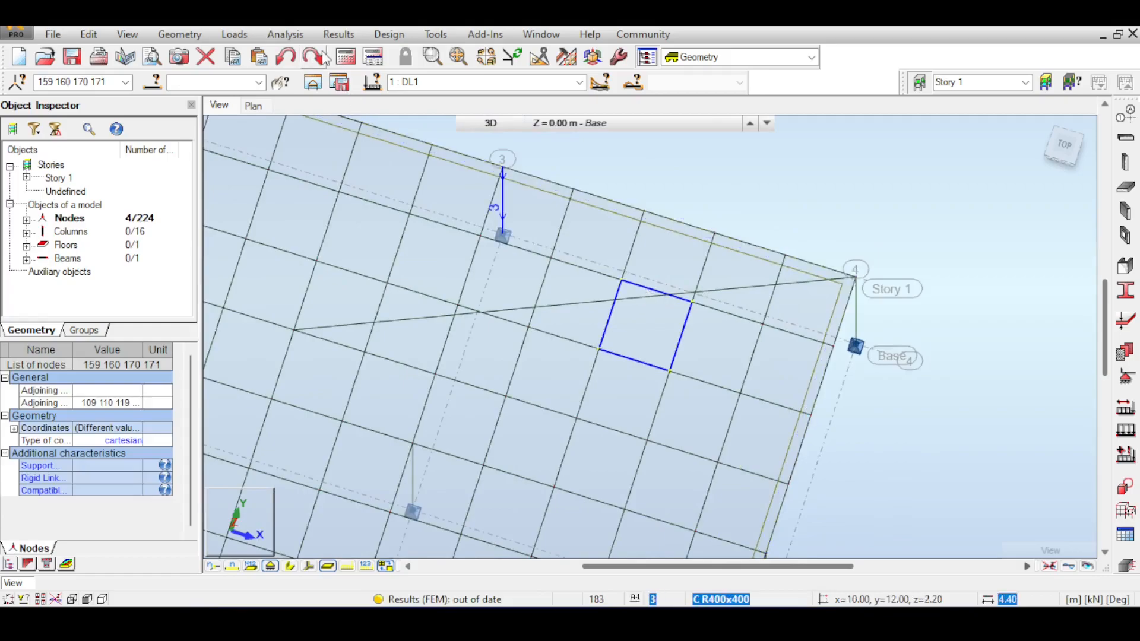
# Step: Recalculate the structure and examine the regenerated mesh along the beam and around the slab corner
pyautogui.click(346, 56)
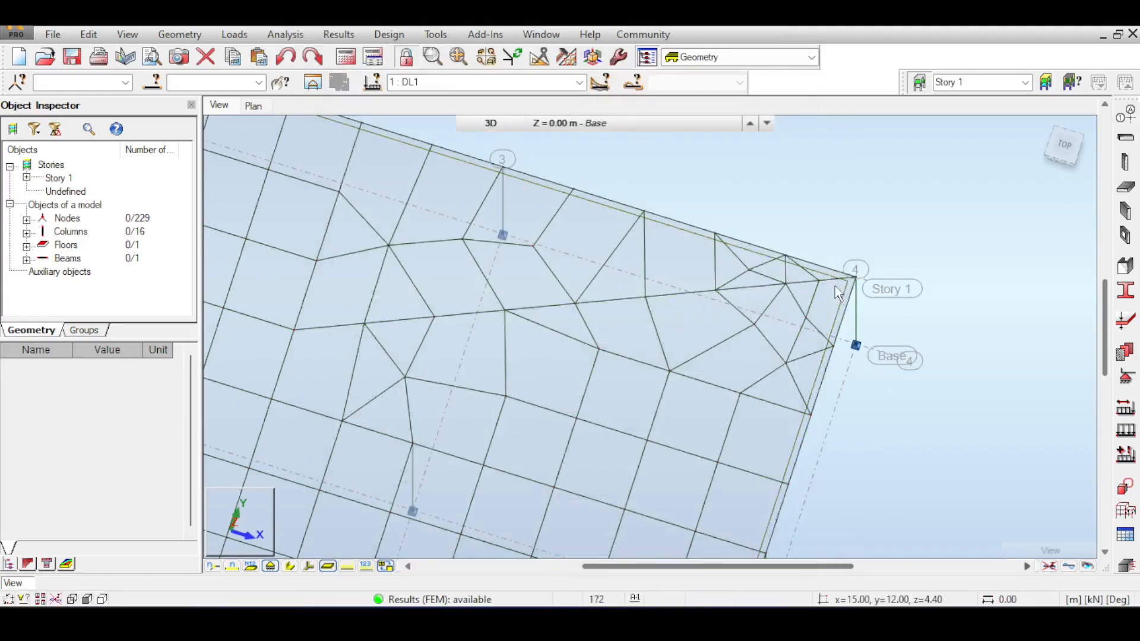
pyautogui.scroll(3, 818, 286)
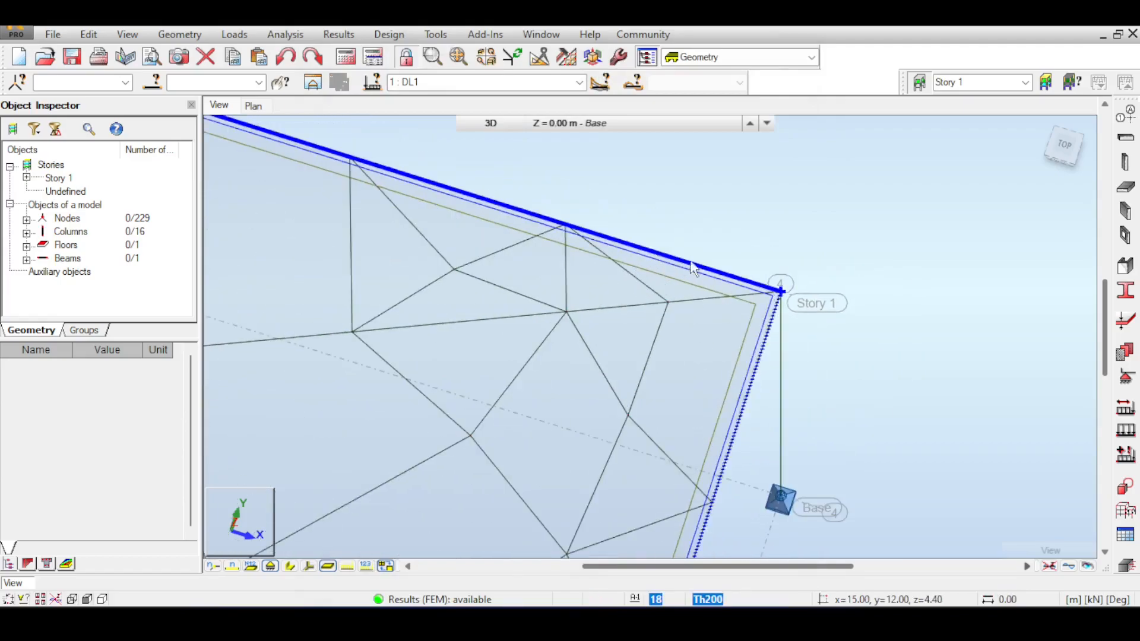
pyautogui.scroll(-4, 718, 309)
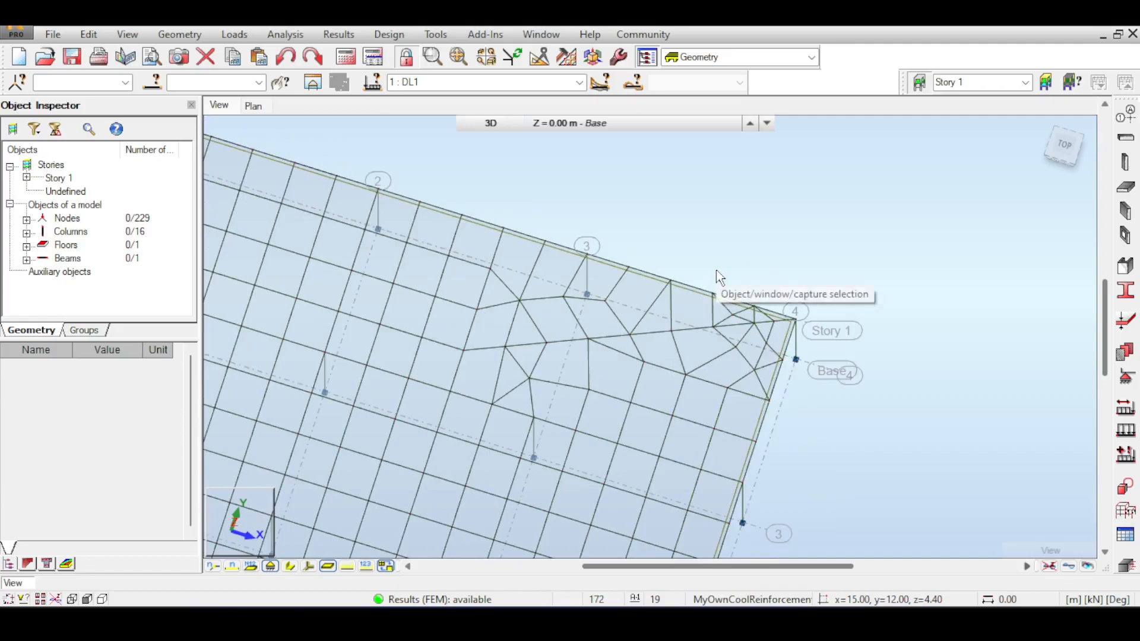
pyautogui.scroll(-2, 718, 278)
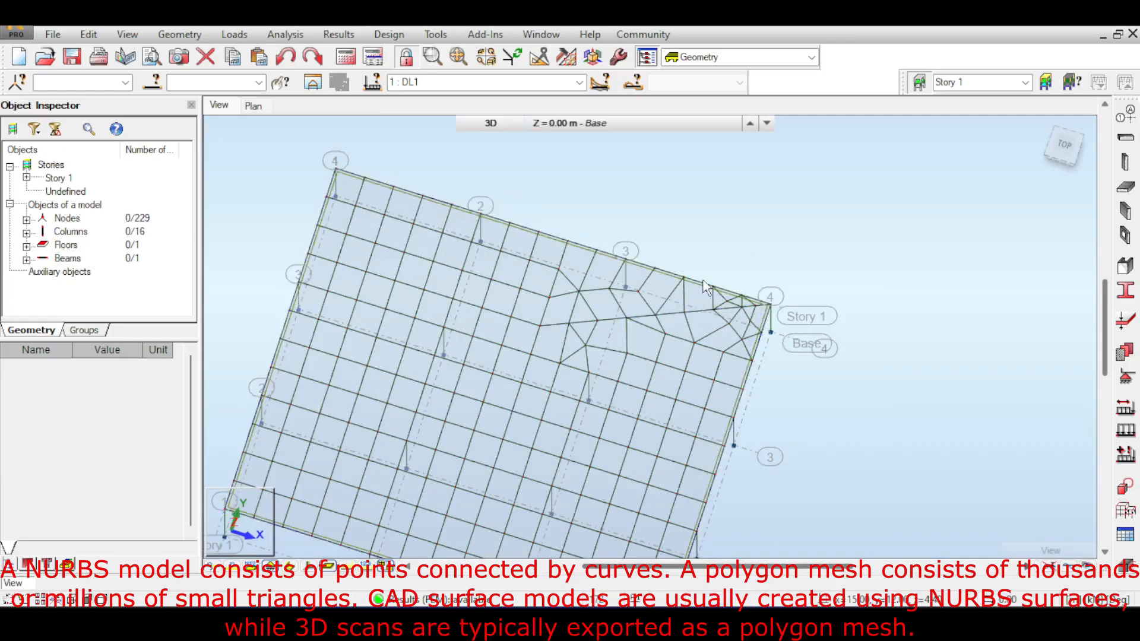
pyautogui.moveTo(745, 282); pyautogui.dragTo(692, 247, button='middle')
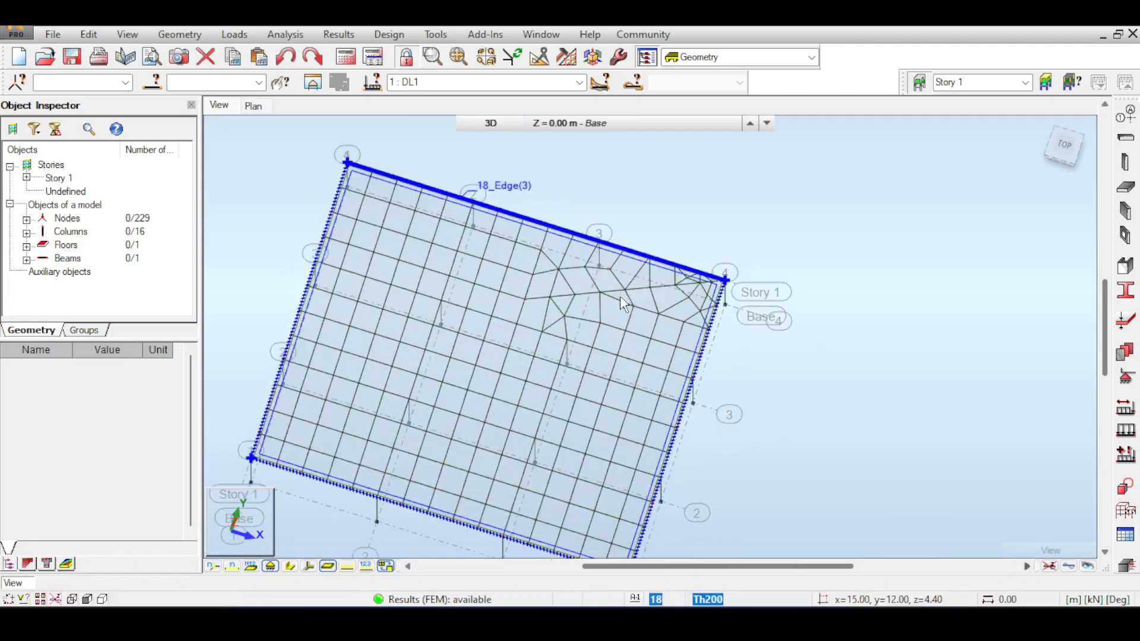
pyautogui.scroll(-2, 621, 302)
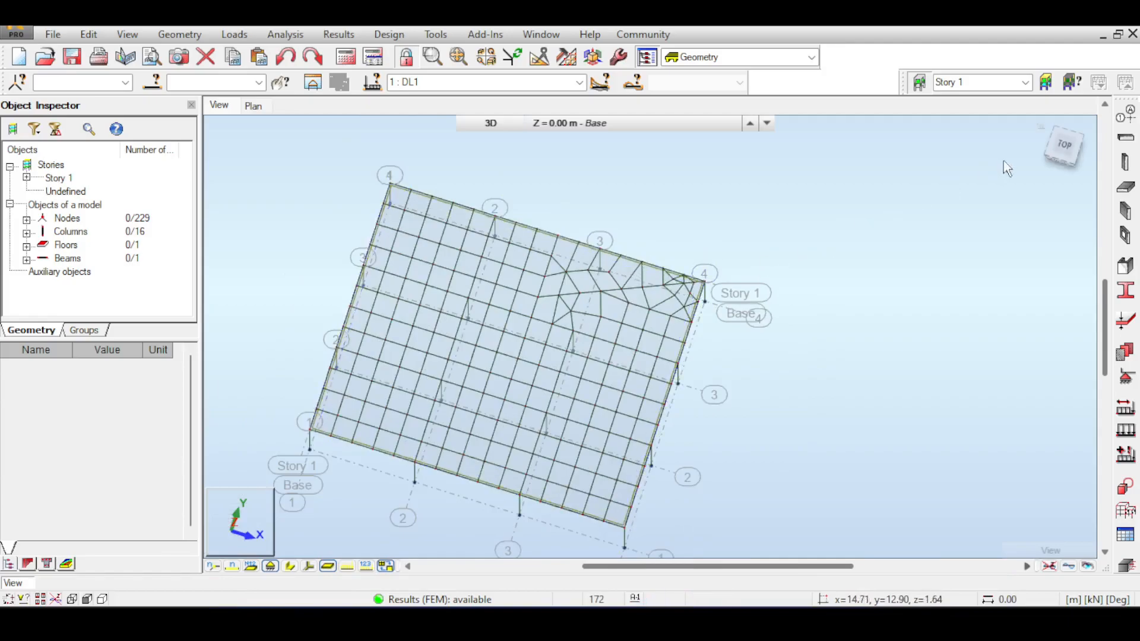
# Step: Add a vertical rectangular Th200 shell panel from base to slab, running diagonally between the left-edge and front-edge columns on axes 3
pyautogui.click(1063, 144)
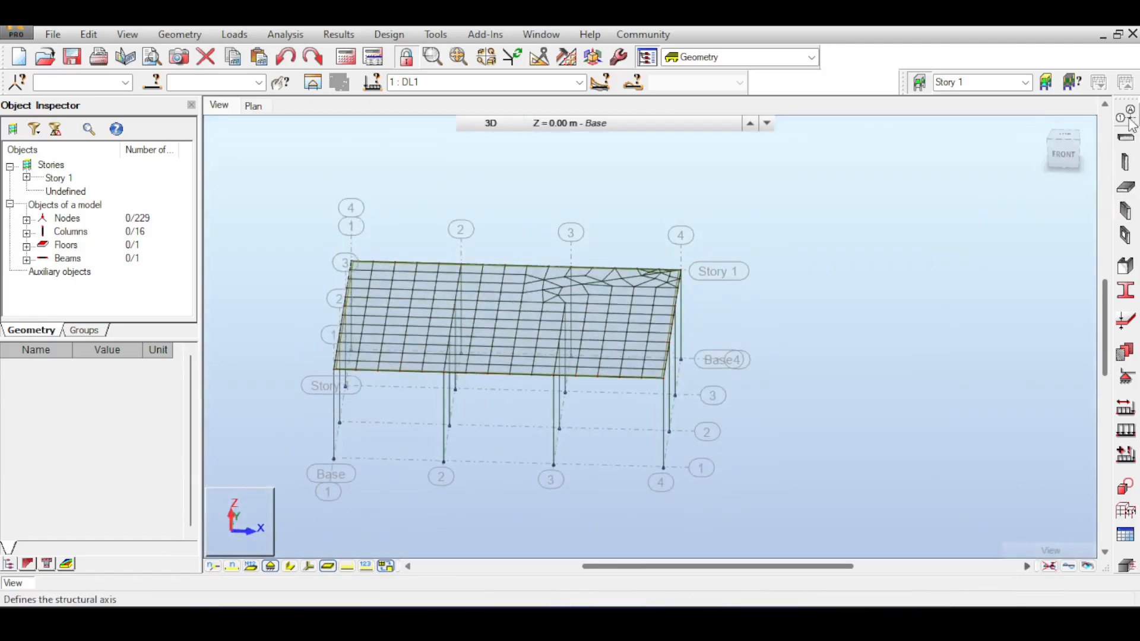
pyautogui.click(1128, 200)
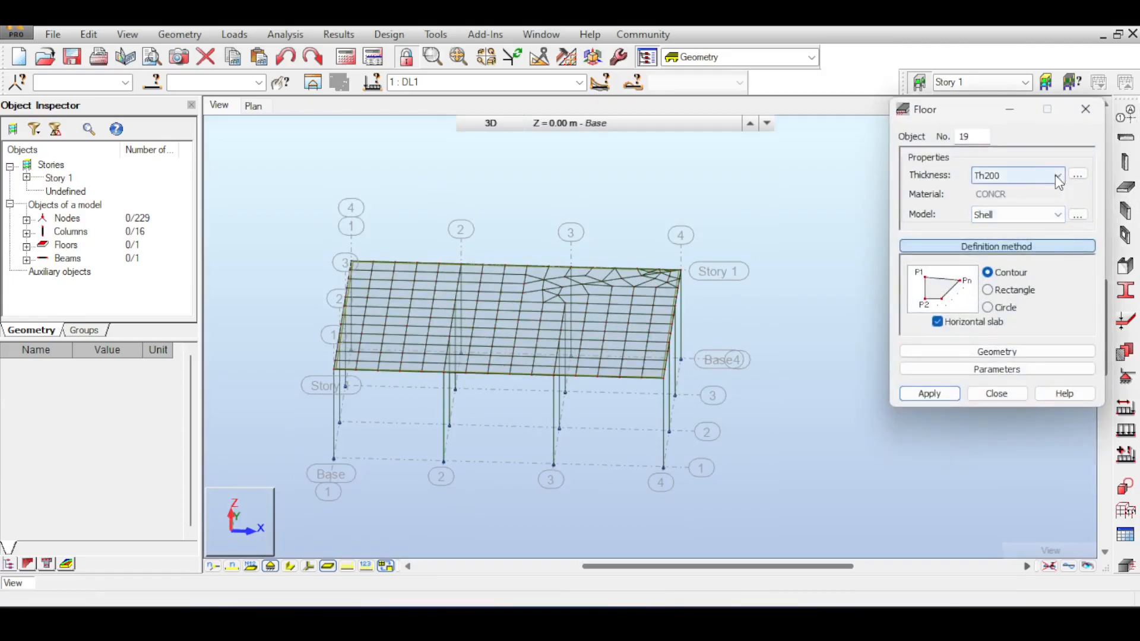
pyautogui.click(1085, 109)
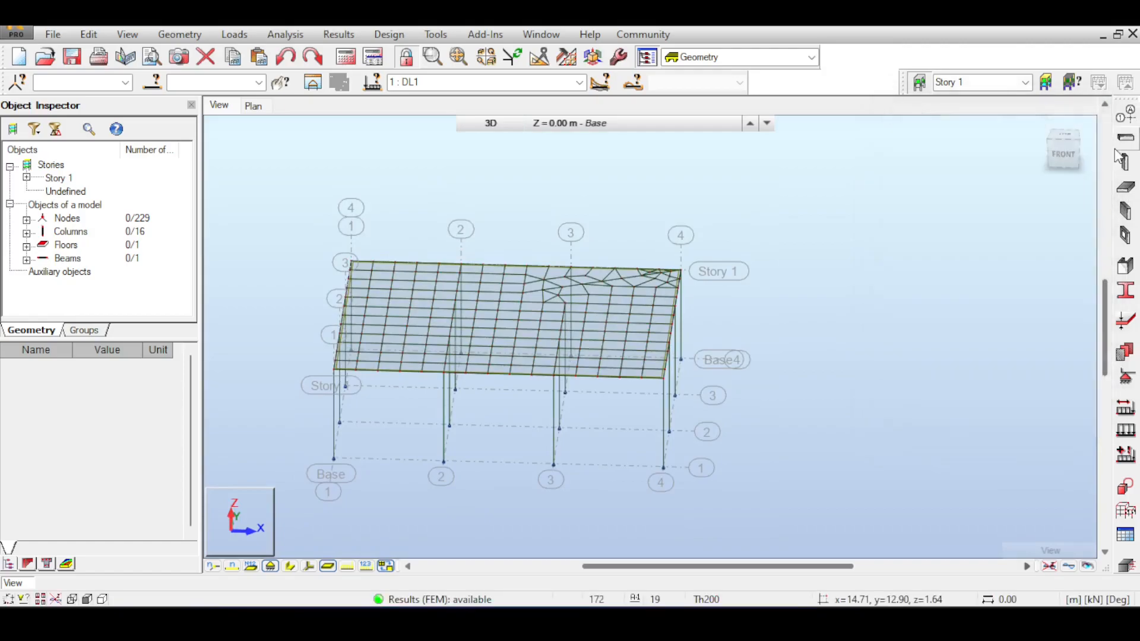
pyautogui.click(1125, 188)
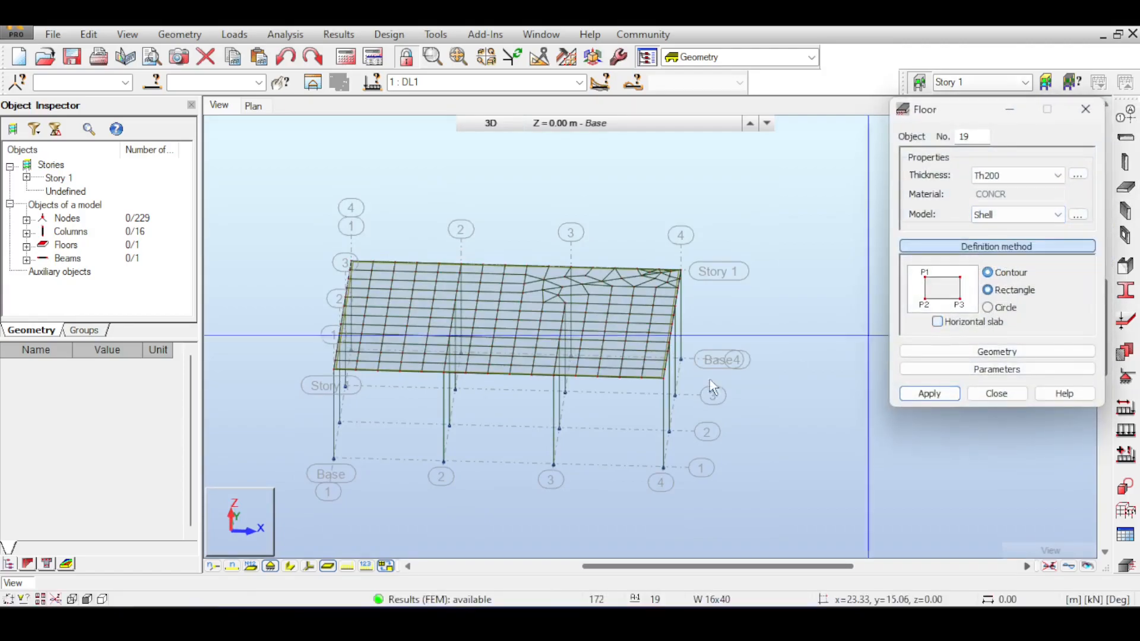
pyautogui.click(929, 394)
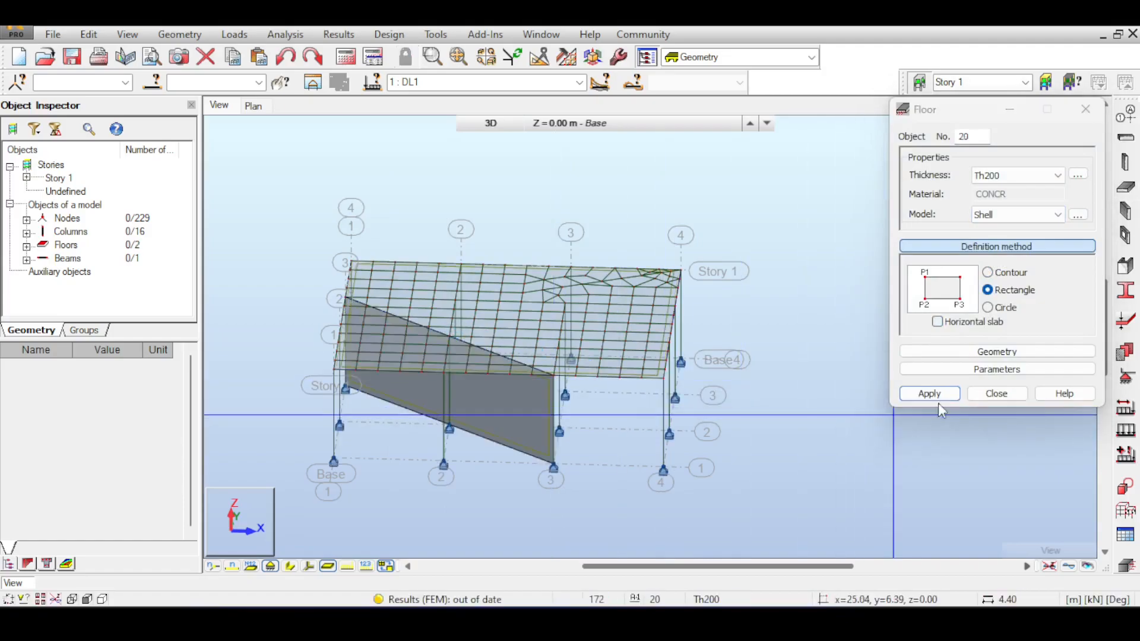
pyautogui.click(997, 393)
# Step: Recalculate the structure and examine the mesh of the slab and the new vertical panel
pyautogui.click(376, 62)
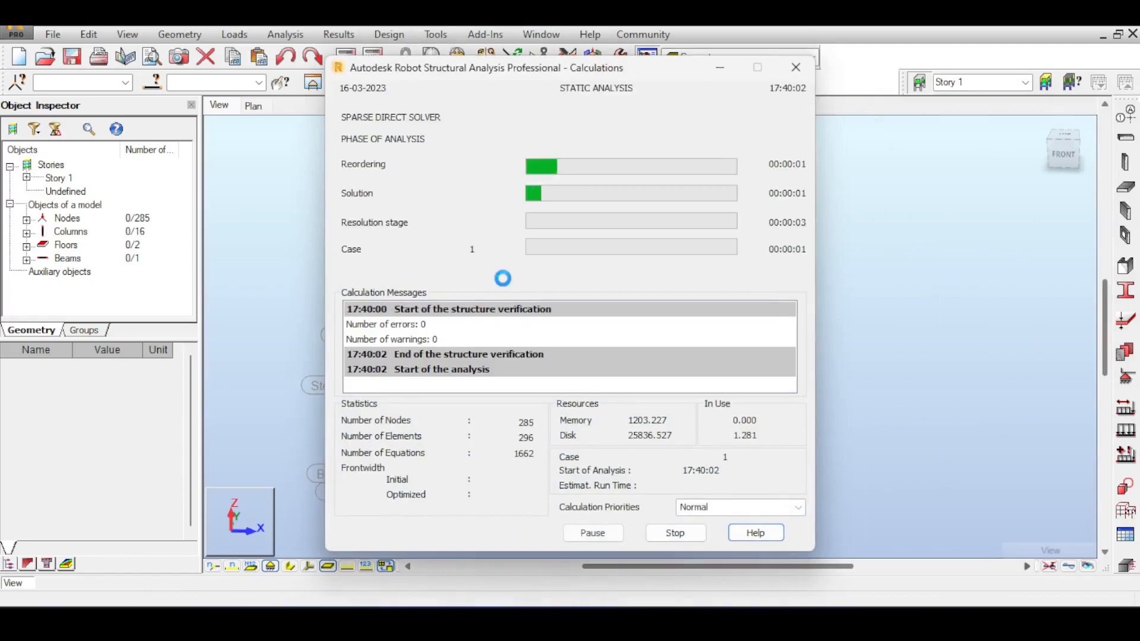
pyautogui.scroll(3, 504, 287)
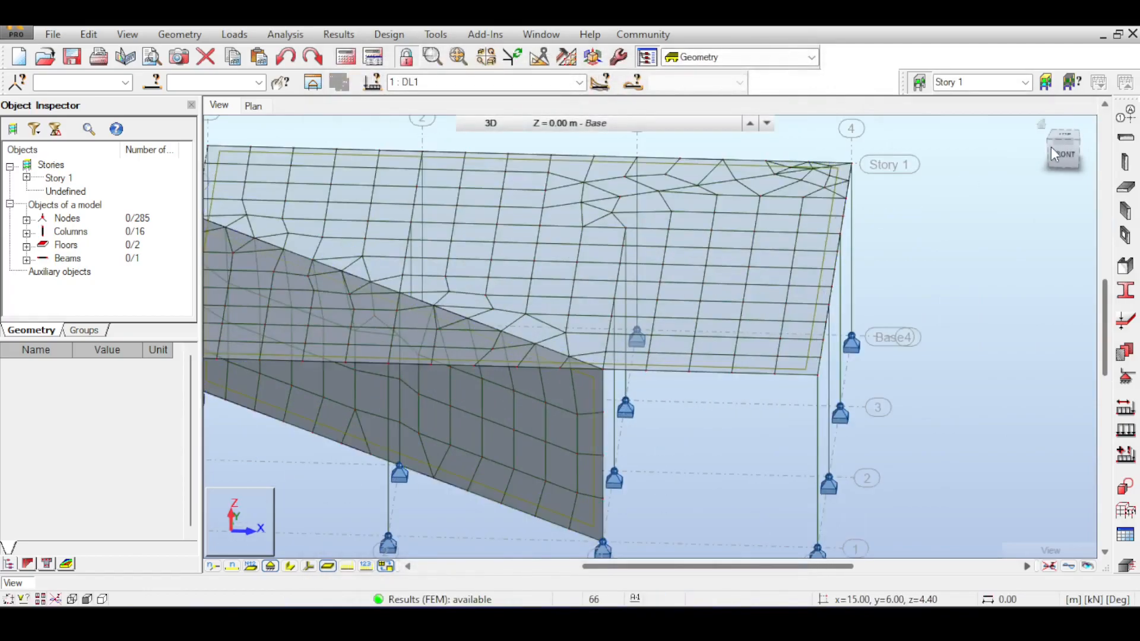
pyautogui.moveTo(1065, 151)
pyautogui.mouseDown()
pyautogui.moveTo(1054, 196)
pyautogui.moveTo(1064, 147)
pyautogui.mouseUp()
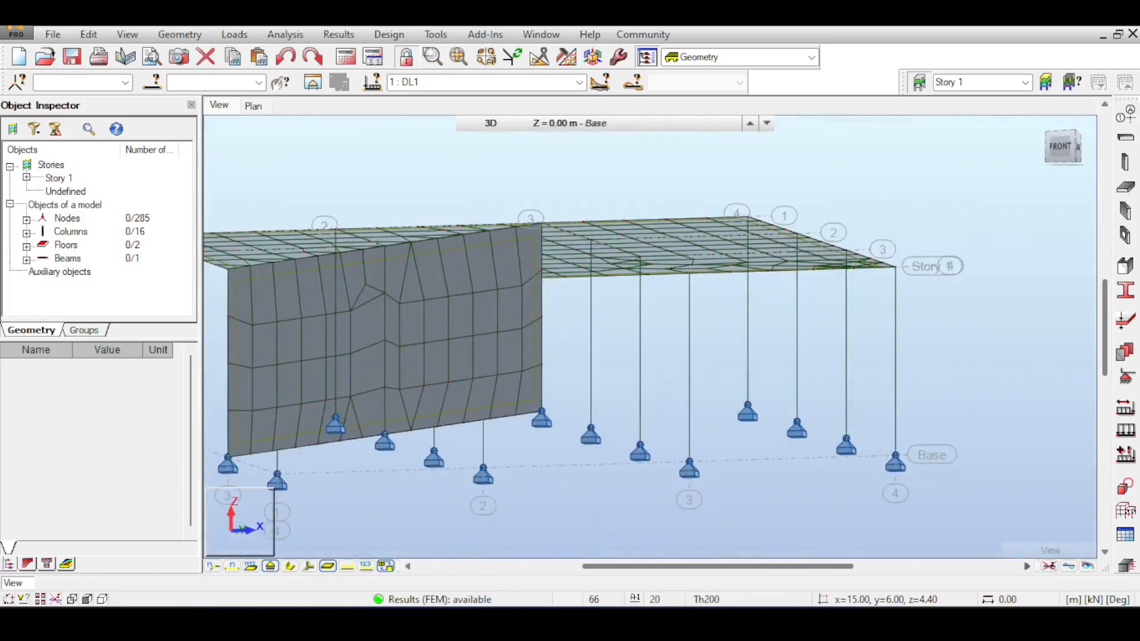
# Step: Try to add a horizontal W 16x40 steel beam from the slab corner at 15.00, 12.00, 4.40 to 0.00, 0.00, 4.40
pyautogui.click(1123, 139)
pyautogui.scroll(-2, 868, 246)
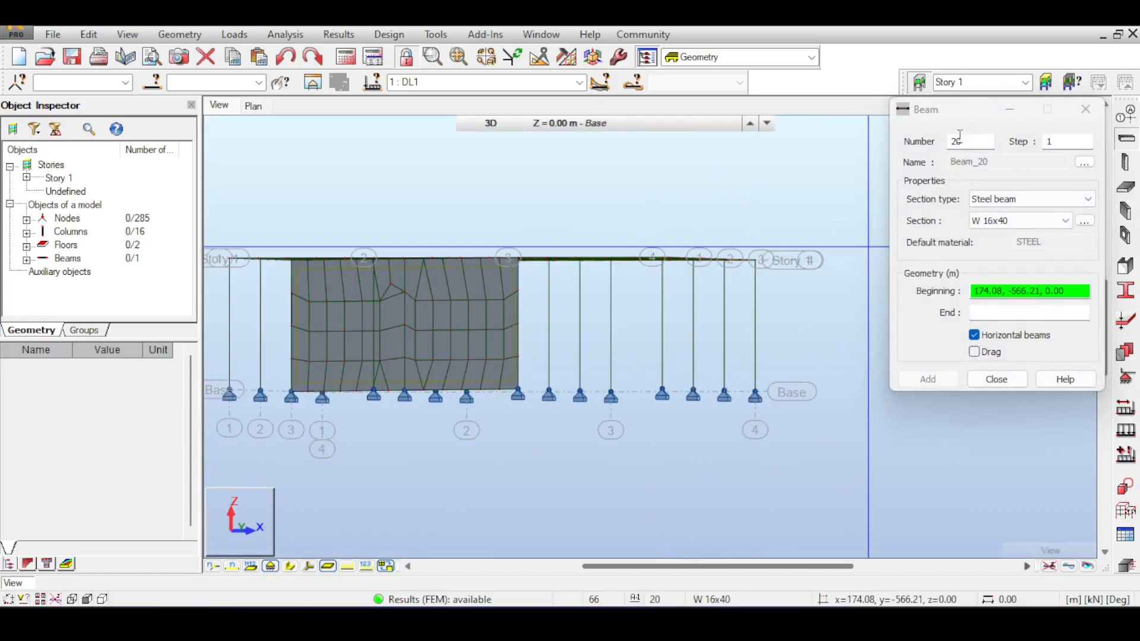
pyautogui.moveTo(961, 109); pyautogui.dragTo(976, 248)
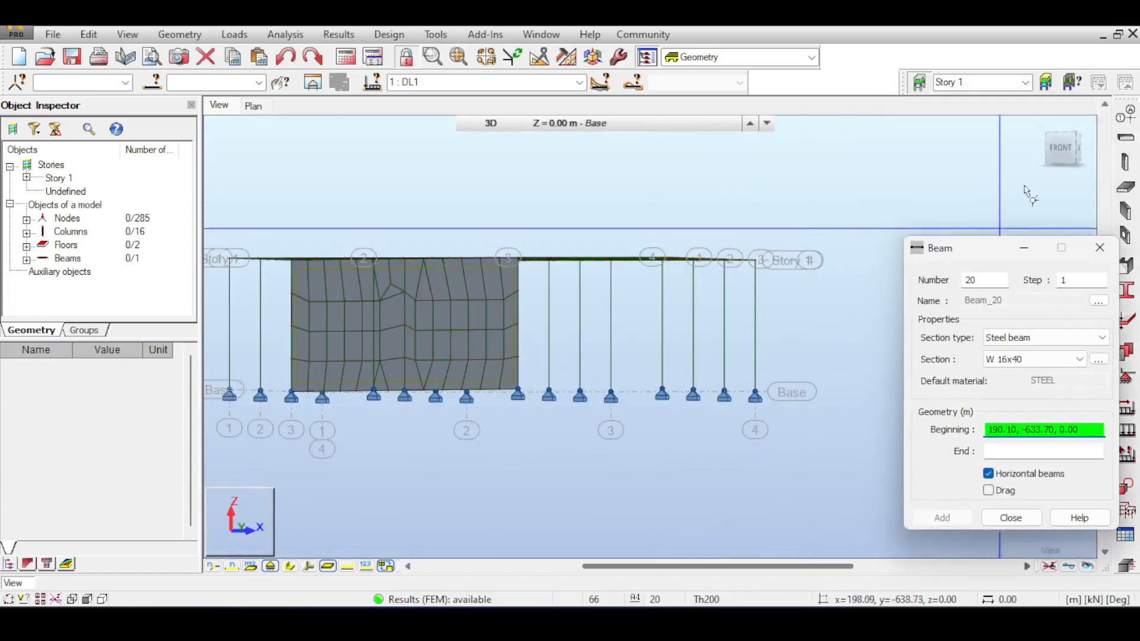
pyautogui.click(1044, 161)
pyautogui.click(779, 263)
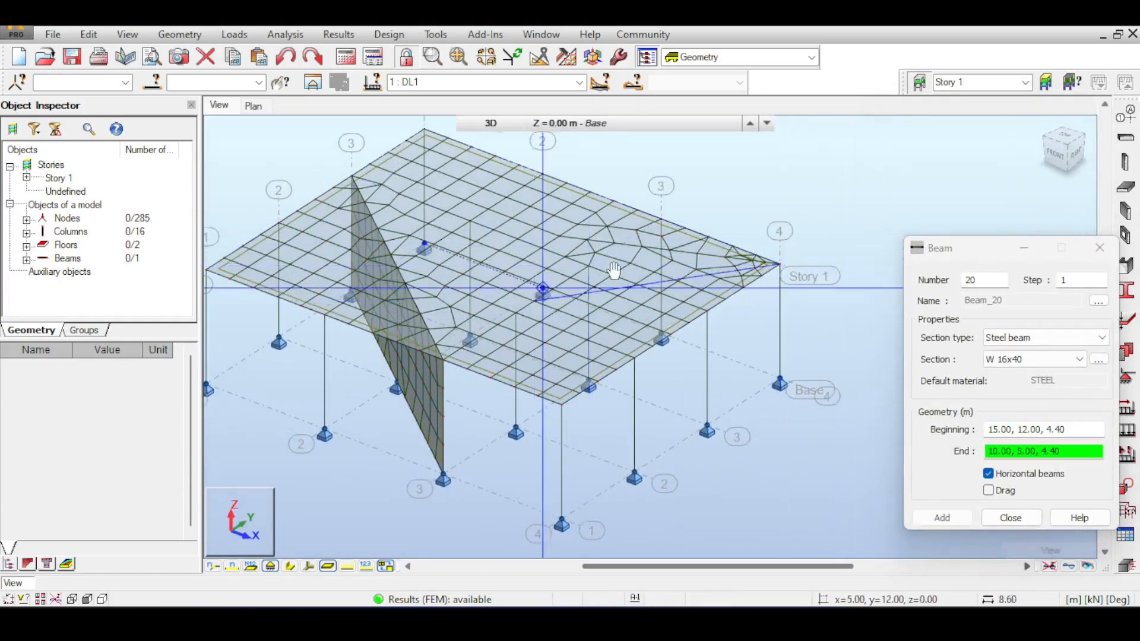
pyautogui.moveTo(614, 271); pyautogui.dragTo(726, 228, button='middle')
pyautogui.click(319, 343)
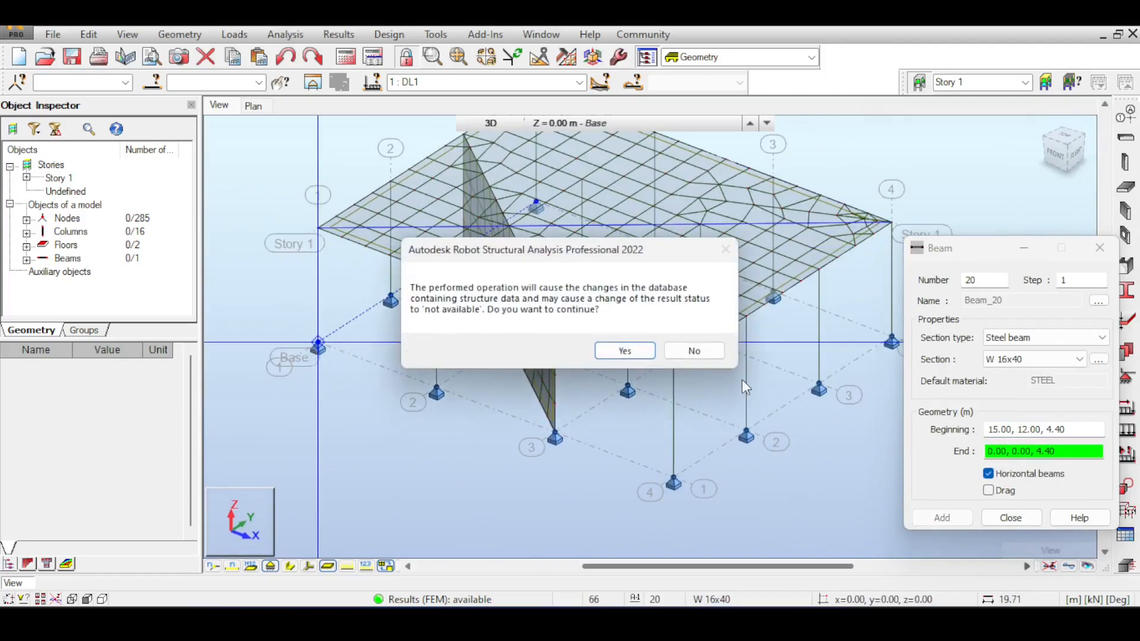
pyautogui.press('Return')
# Step: Add a sloped W 16x40 steel beam from 15.00, 12.00, 4.40 to 0.00, 0.00, 0.00 with the horizontal beams option off
pyautogui.click(989, 473)
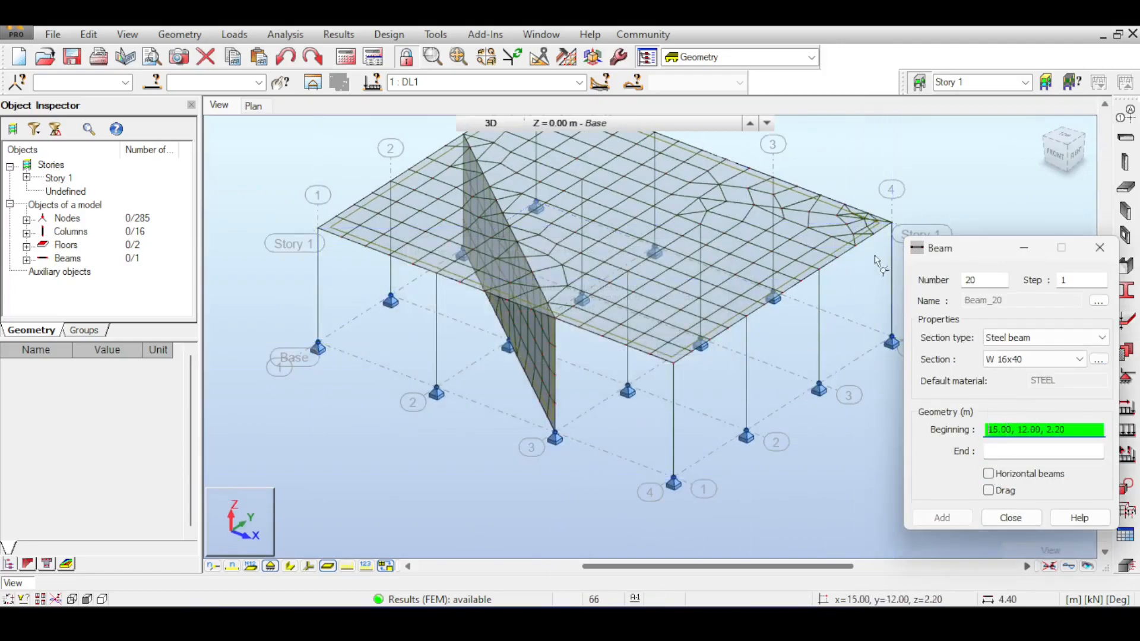
pyautogui.click(890, 224)
pyautogui.click(318, 347)
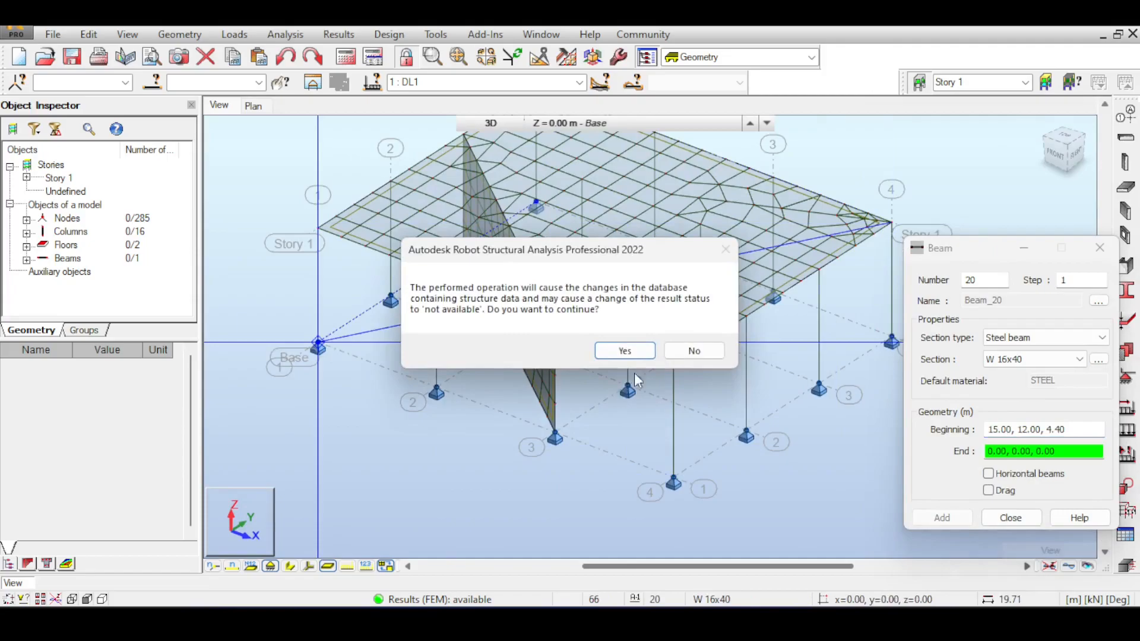
pyautogui.click(644, 350)
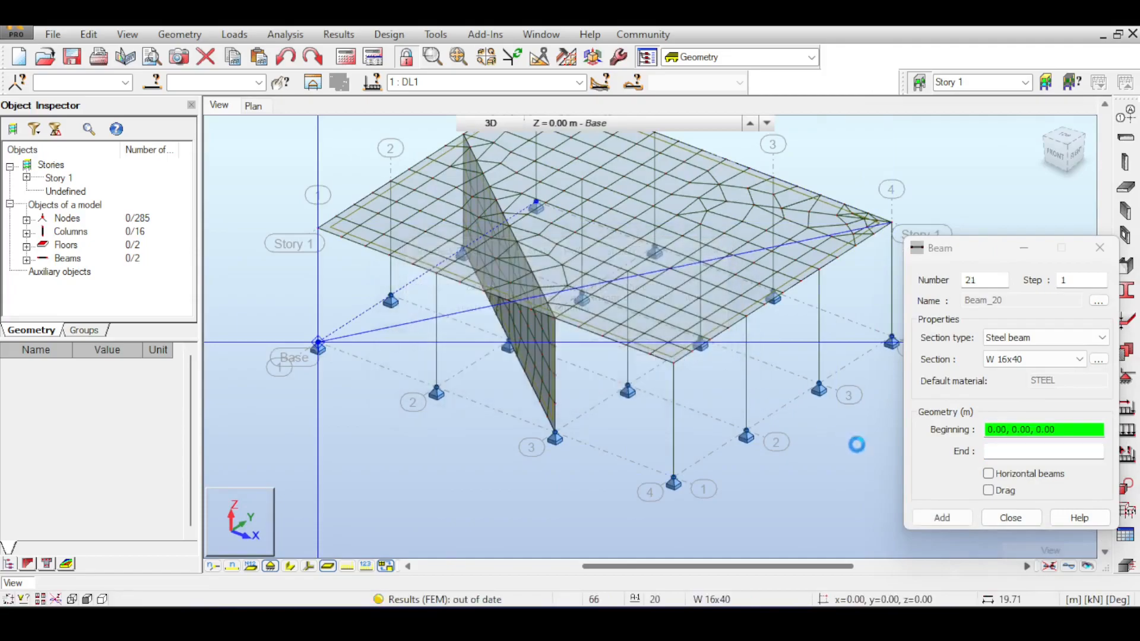
pyautogui.click(1010, 518)
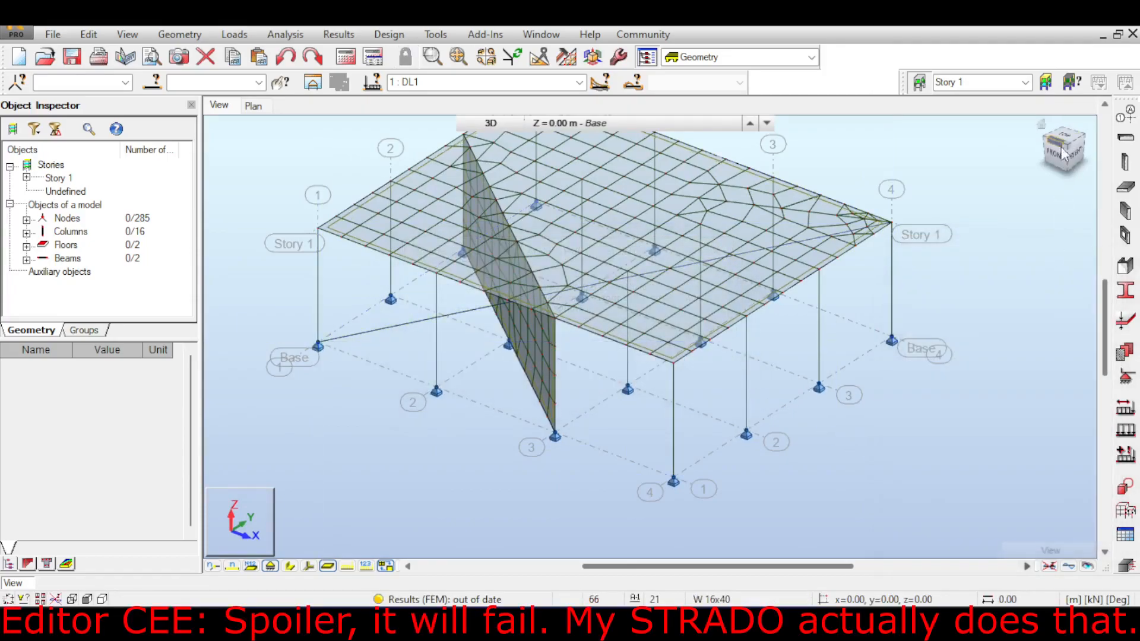
# Step: Recalculate the structure with the sloped beam and zoom in on the vertical panel's mesh
pyautogui.click(1061, 149)
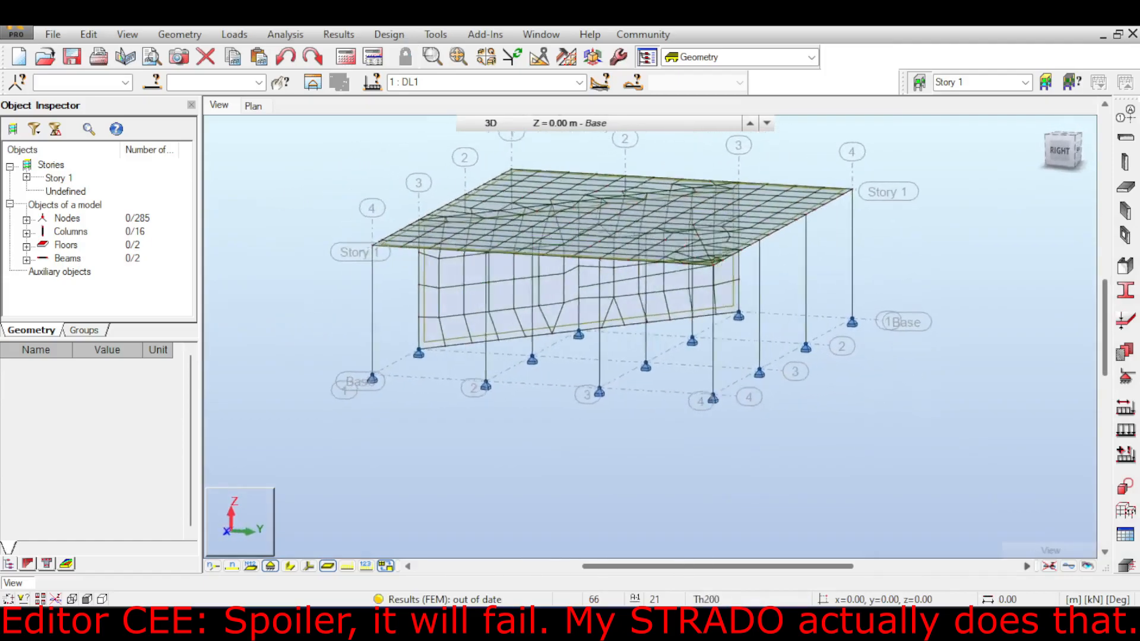
pyautogui.click(345, 58)
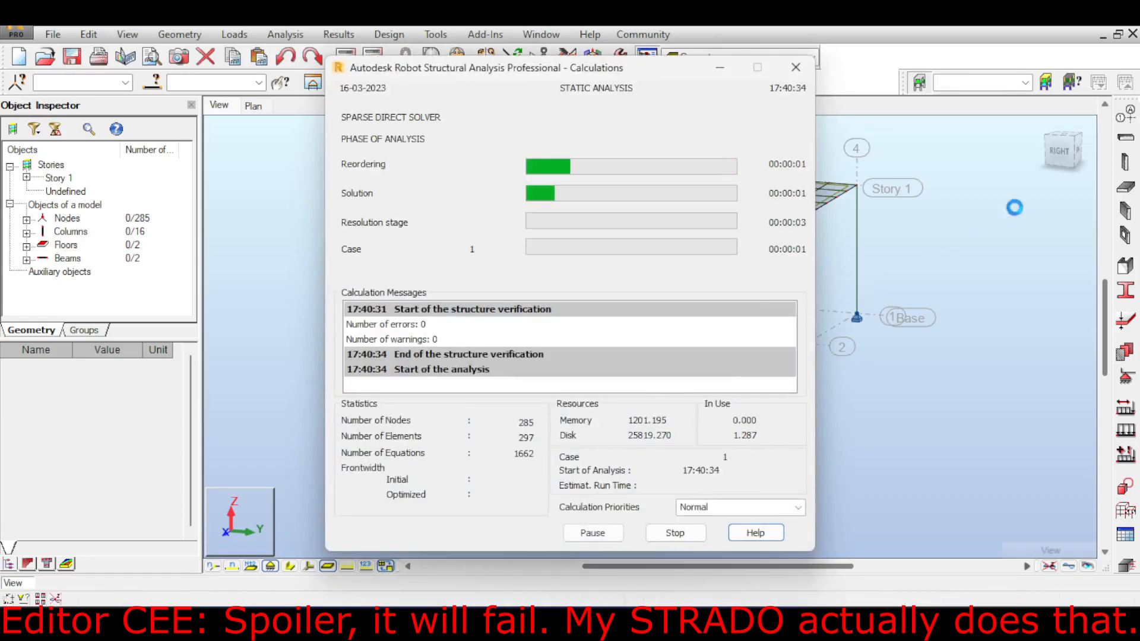
pyautogui.scroll(3, 725, 287)
pyautogui.scroll(4, 617, 255)
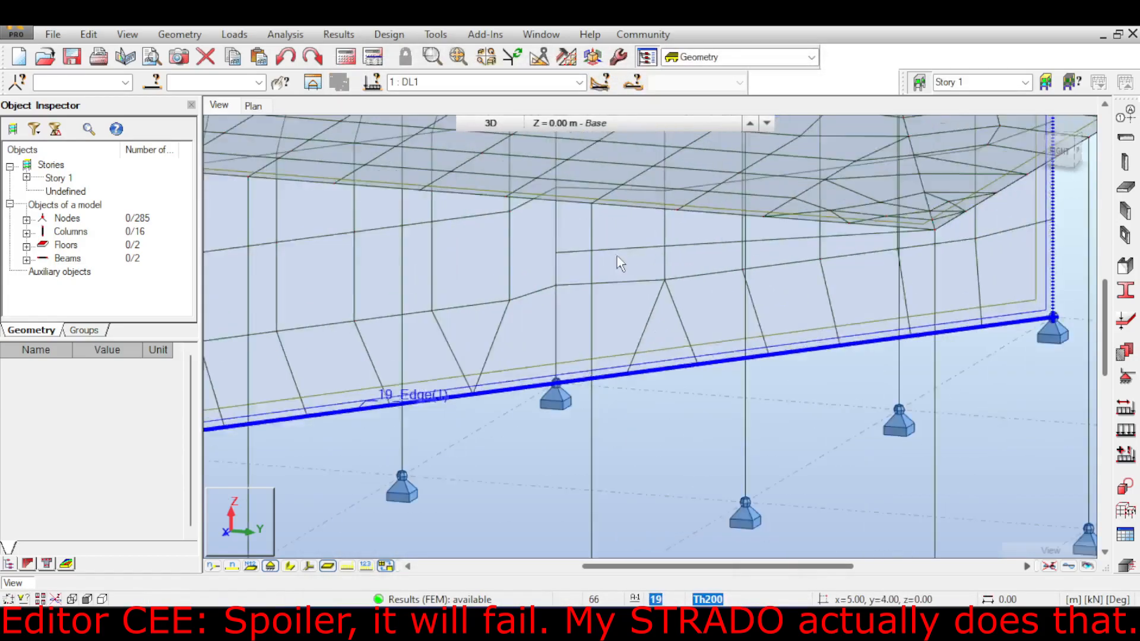
pyautogui.scroll(-2, 541, 249)
# Step: Highlight the nodes of the vertical panel's mesh element crossed by the sloped beam and examine it from several directions
pyautogui.click(1078, 157)
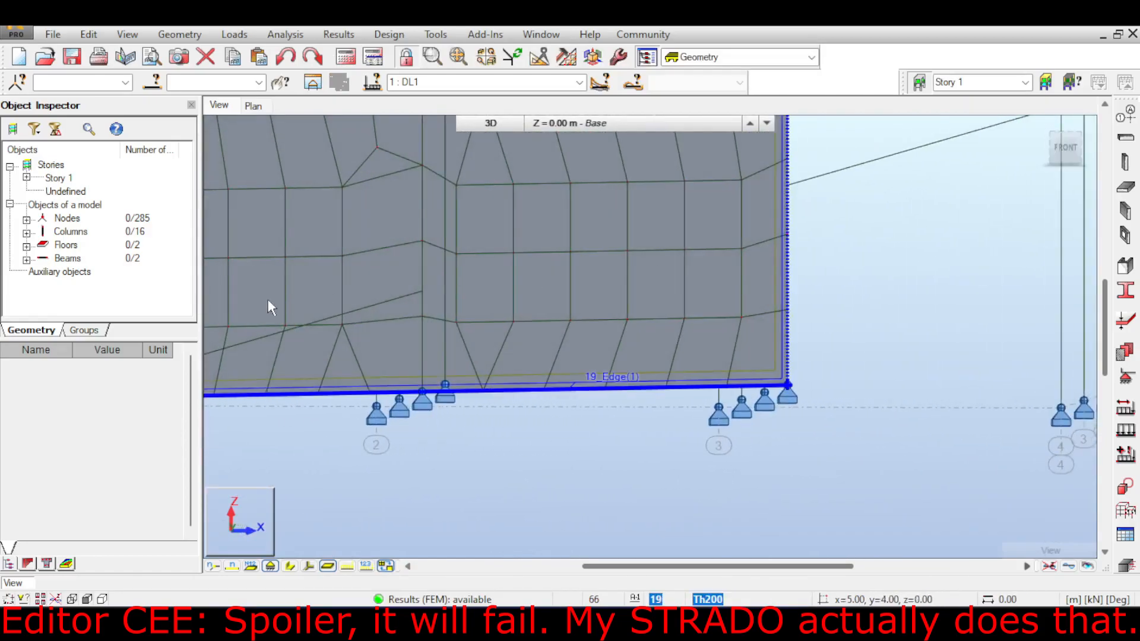
pyautogui.scroll(1, 356, 285)
pyautogui.moveTo(410, 185); pyautogui.dragTo(518, 348)
pyautogui.scroll(-4, 519, 347)
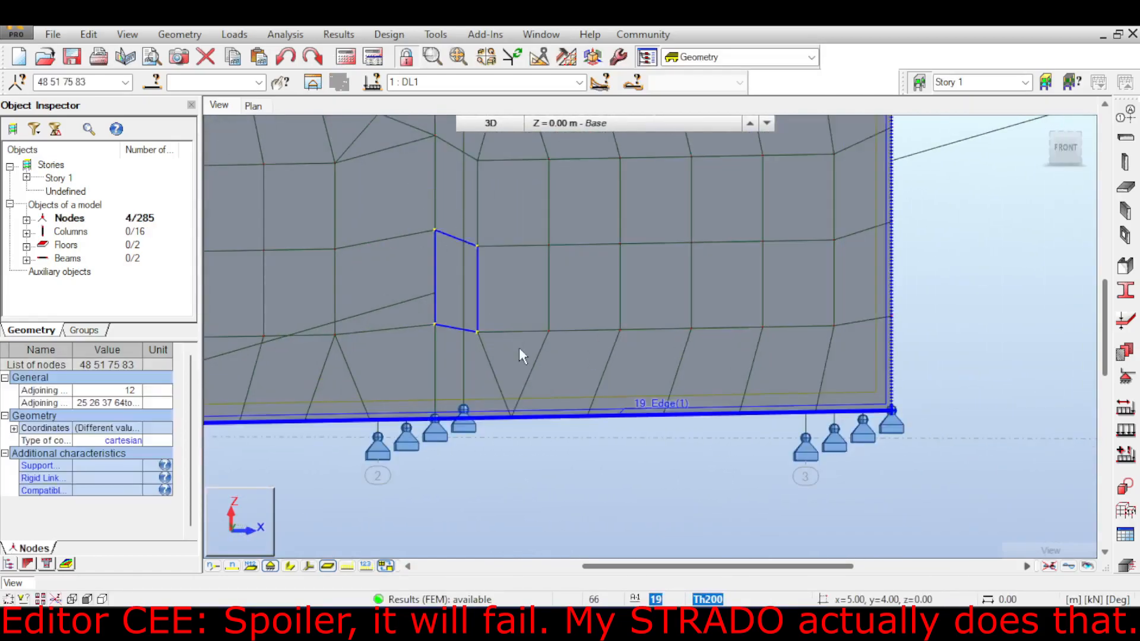
pyautogui.scroll(3, 519, 347)
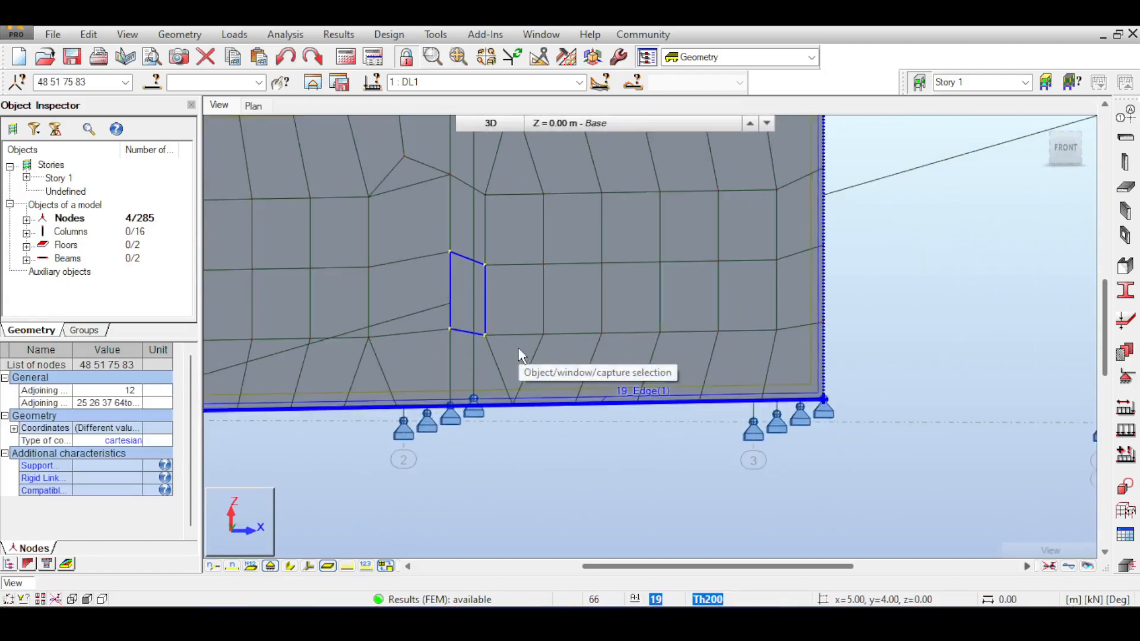
pyautogui.click(1063, 159)
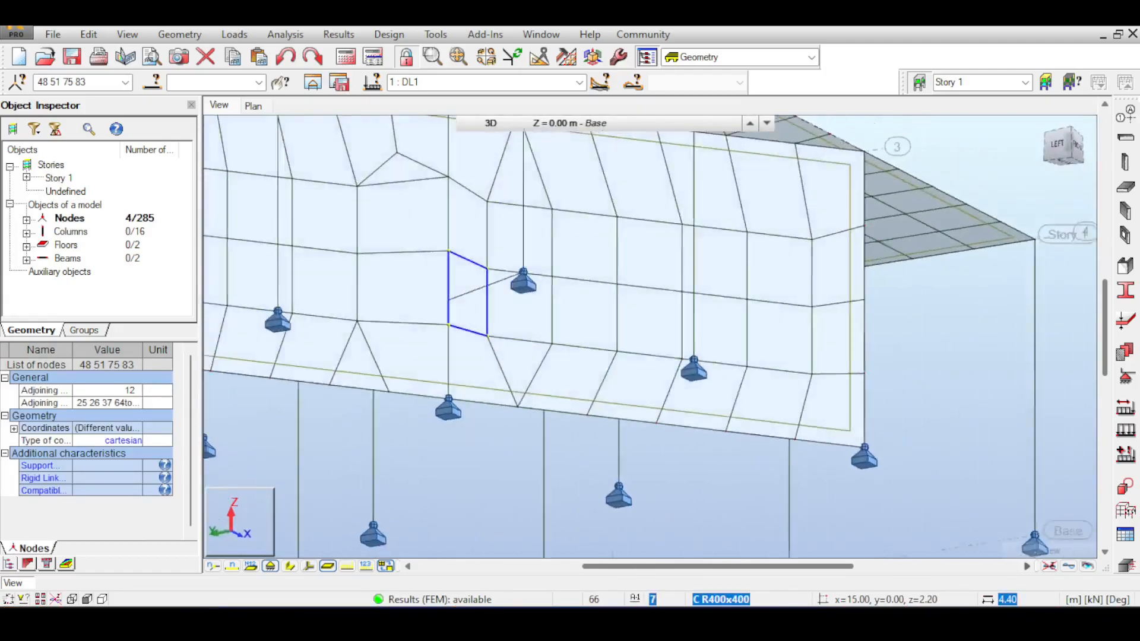
pyautogui.keyDown('shift'); pyautogui.moveTo(653, 332); pyautogui.dragTo(585, 350, button='middle'); pyautogui.keyUp('shift')
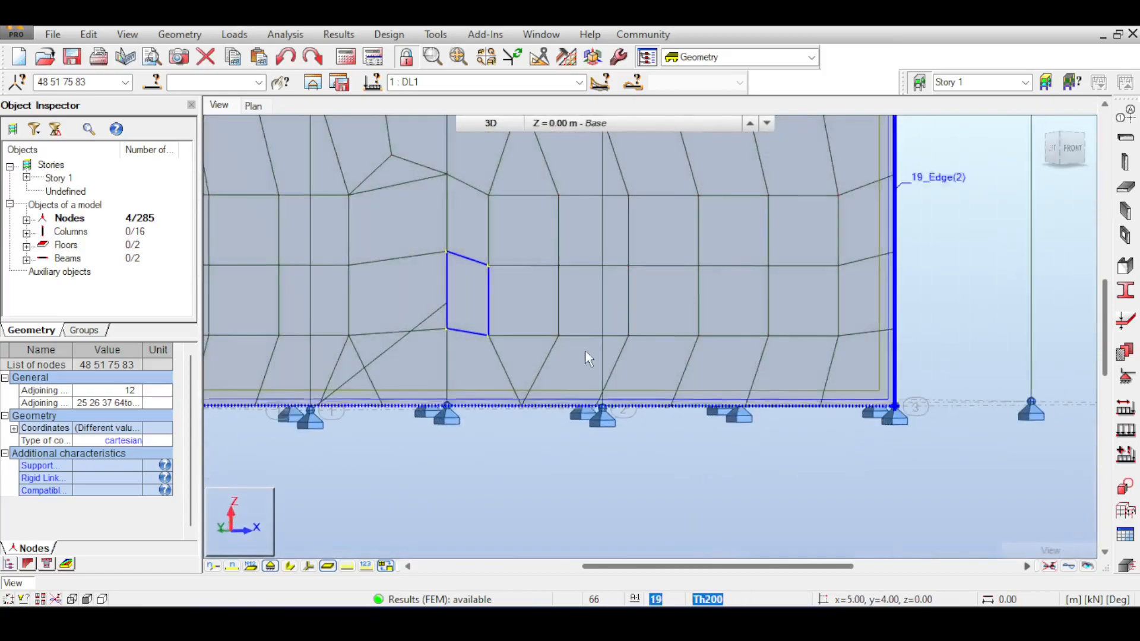
pyautogui.click(461, 352)
pyautogui.scroll(-2, 488, 297)
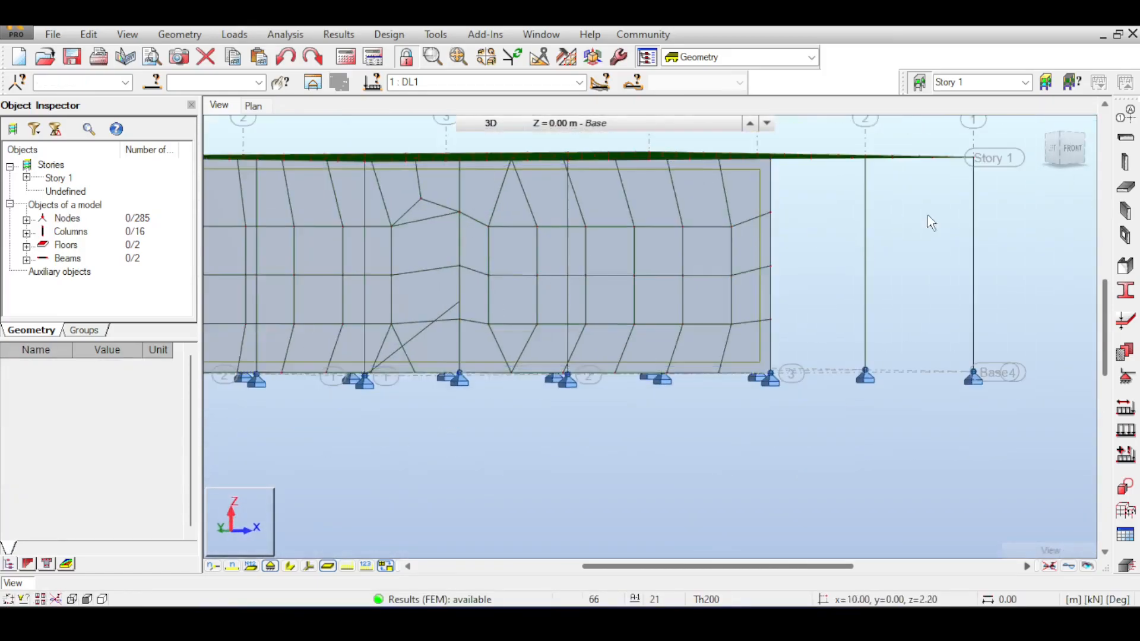
# Step: Examine the beam and panel intersection again with its surrounding nodes highlighted, clear the selection and inspect the slab mesh
pyautogui.moveTo(1059, 152); pyautogui.dragTo(982, 168)
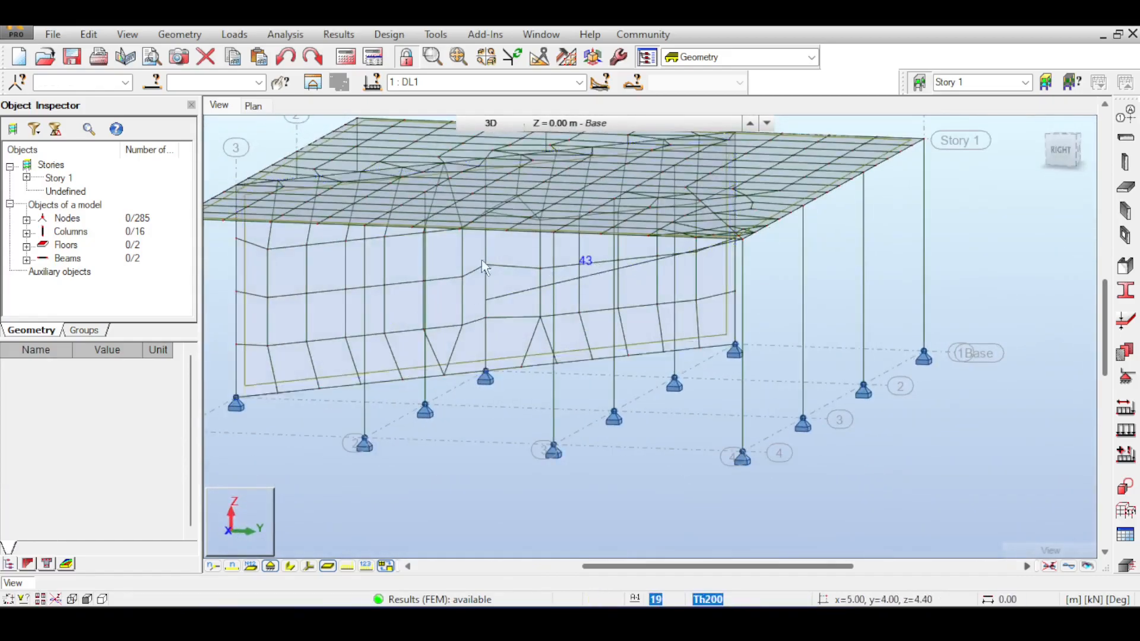
pyautogui.moveTo(451, 254); pyautogui.dragTo(496, 335)
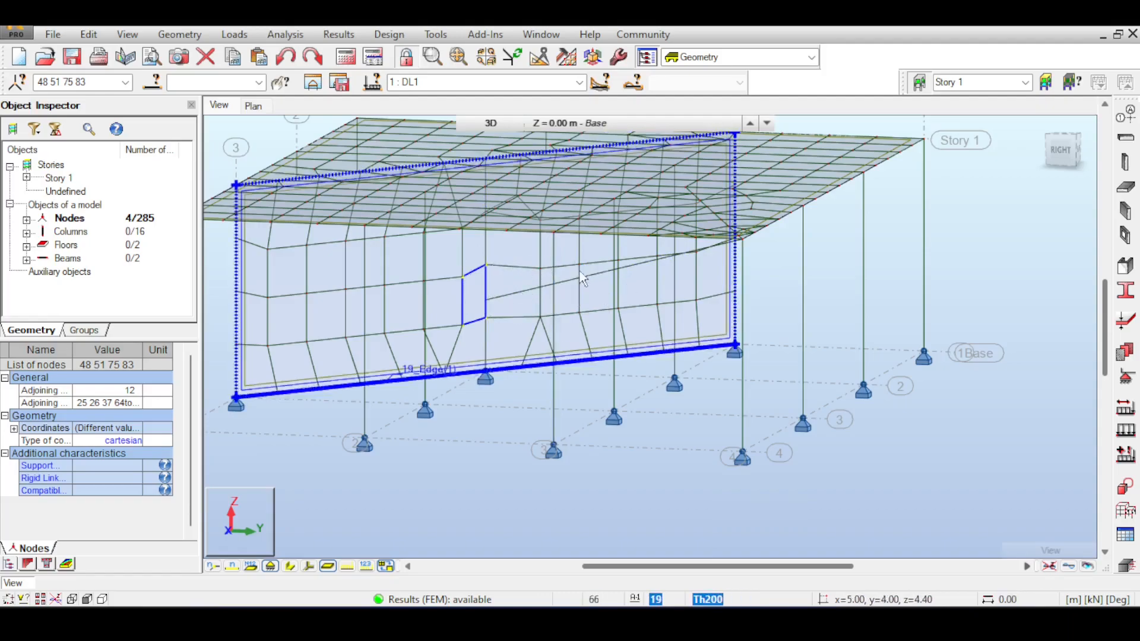
pyautogui.click(1067, 134)
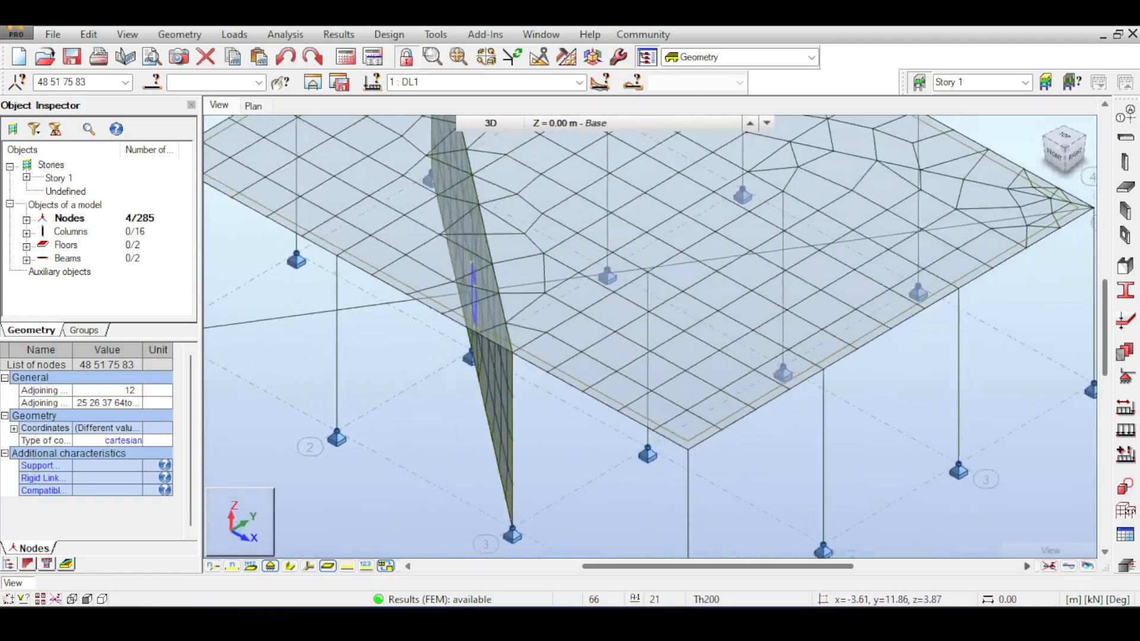
pyautogui.click(1042, 125)
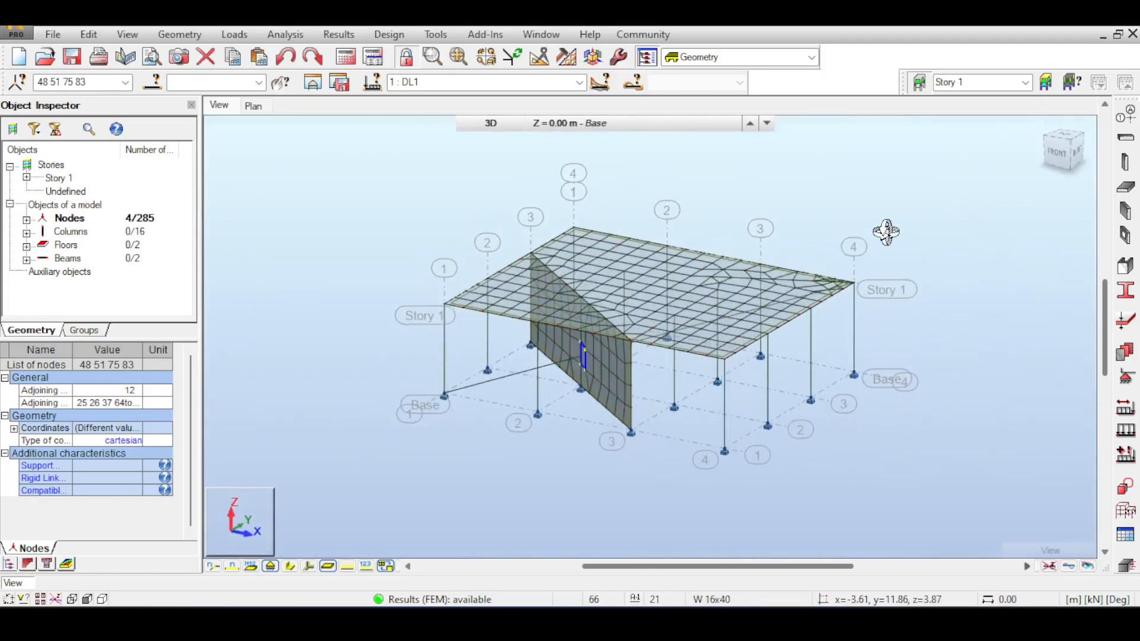
pyautogui.rightClick(644, 202)
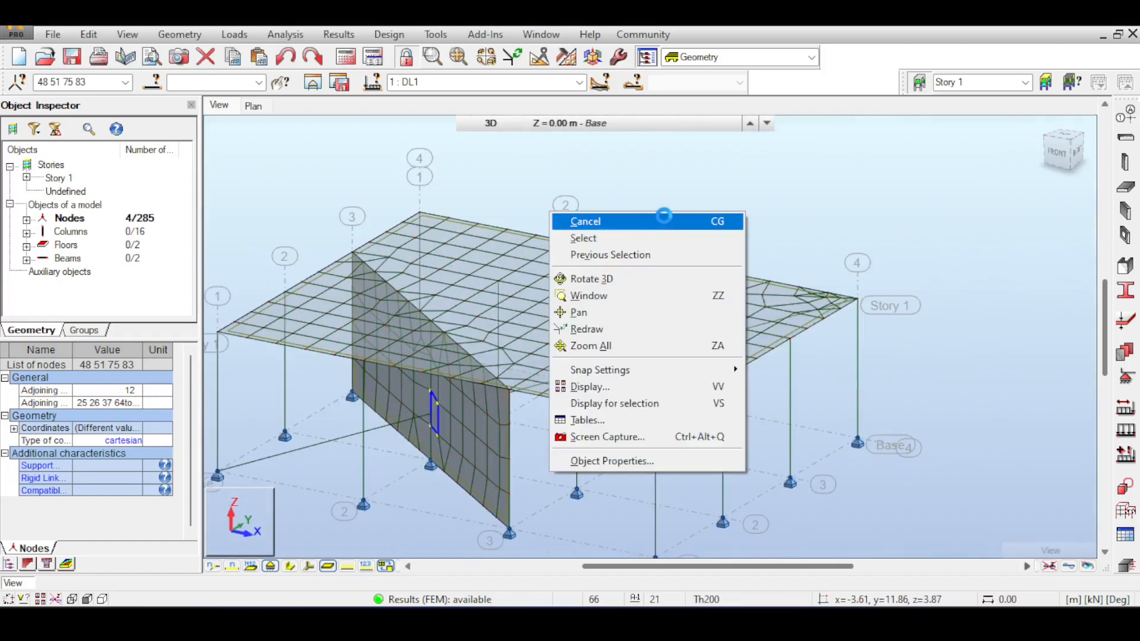
pyautogui.click(667, 224)
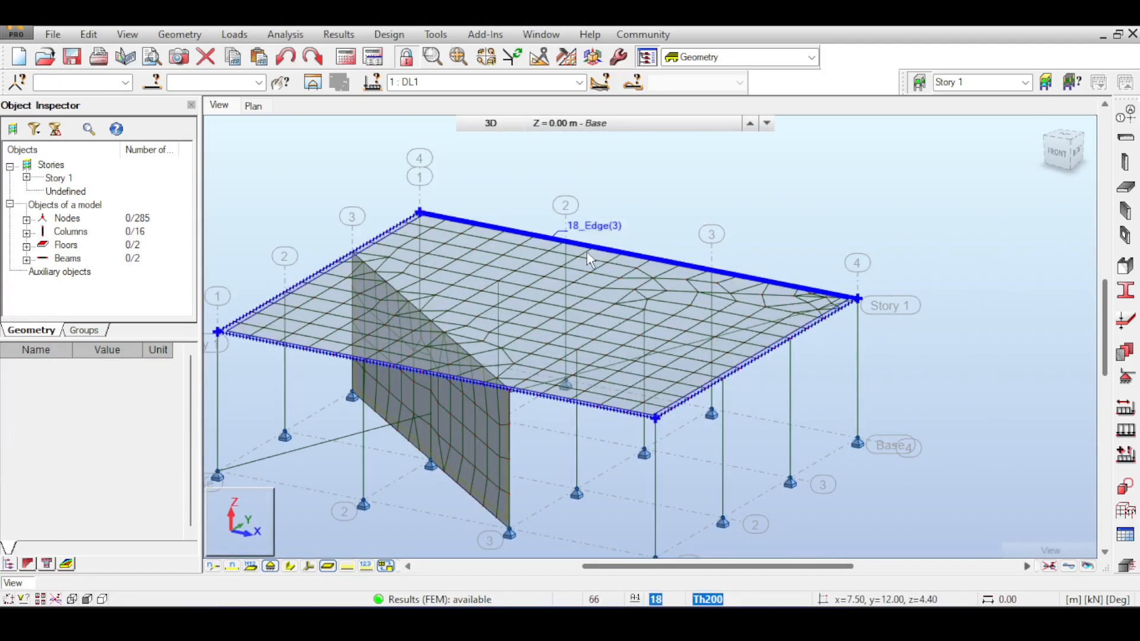
pyautogui.scroll(6, 491, 329)
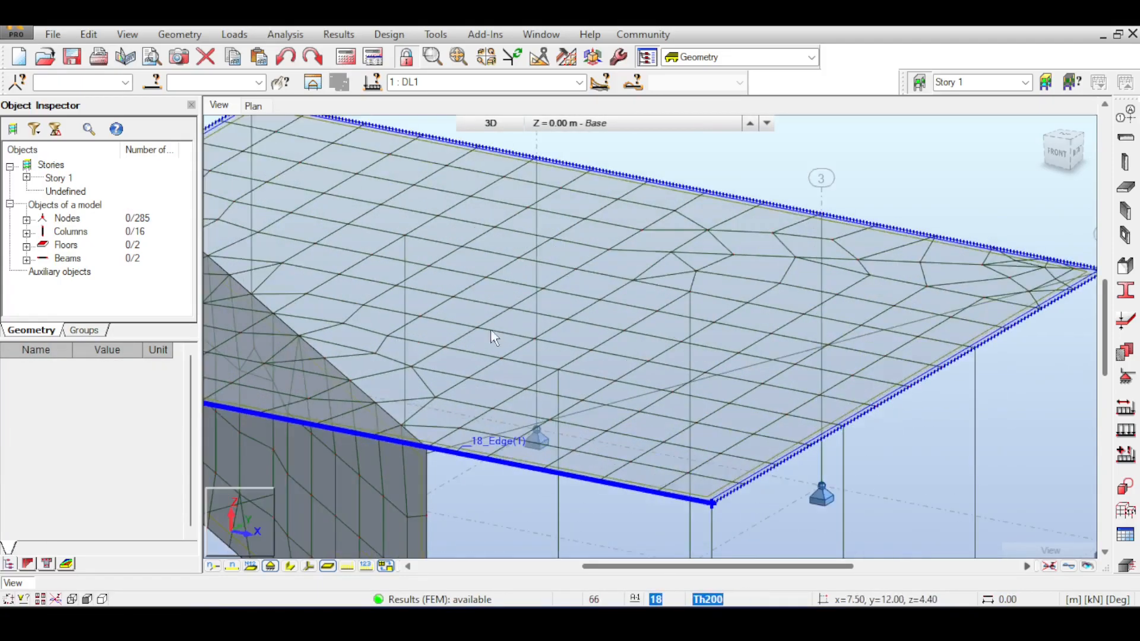
pyautogui.scroll(-5, 552, 303)
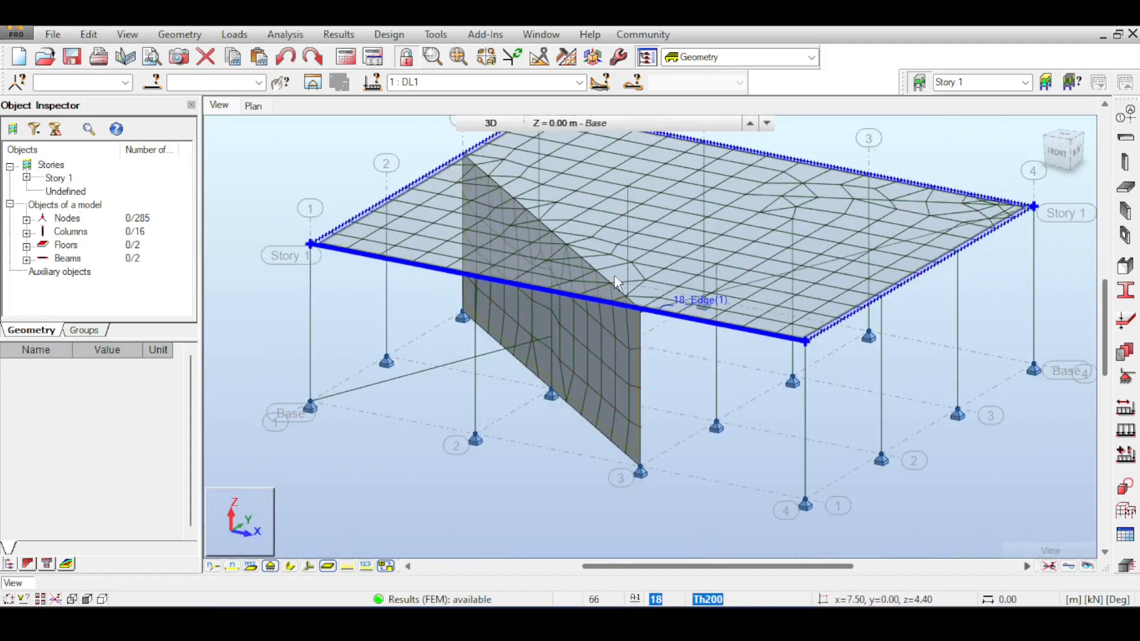
pyautogui.keyDown('shift'); pyautogui.moveTo(757, 194); pyautogui.dragTo(855, 199, button='middle'); pyautogui.keyUp('shift')
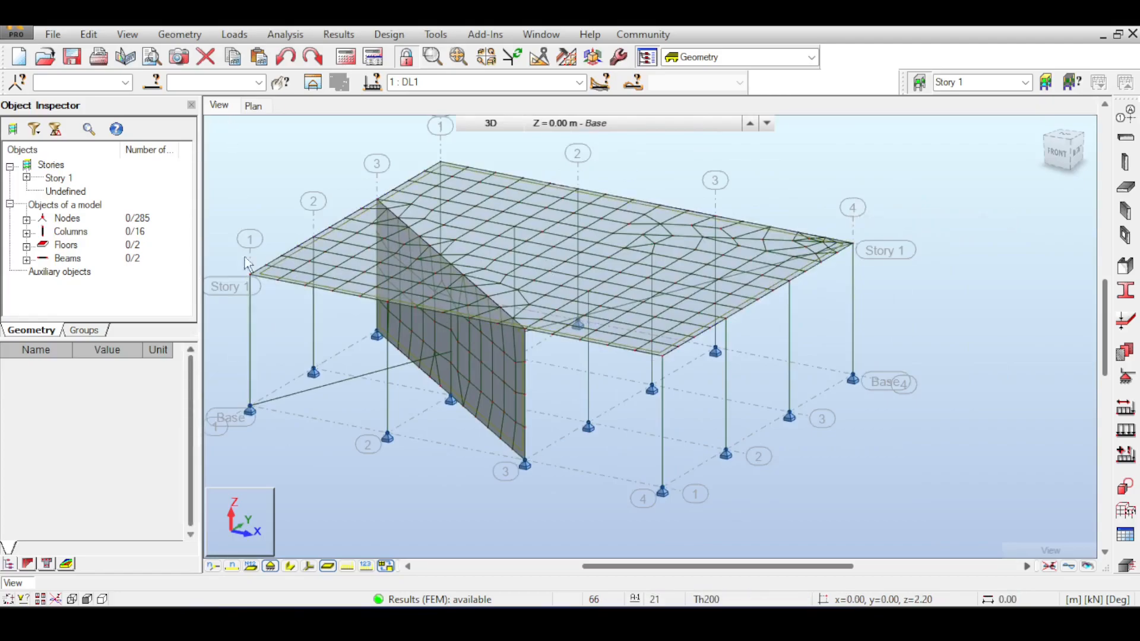
# Step: In the Story 1 plan, start a Th200 shell floor contour at 15.00, 0.00, placing the second corner slightly inside the slab edge at 14.99, 8.00
pyautogui.click(253, 105)
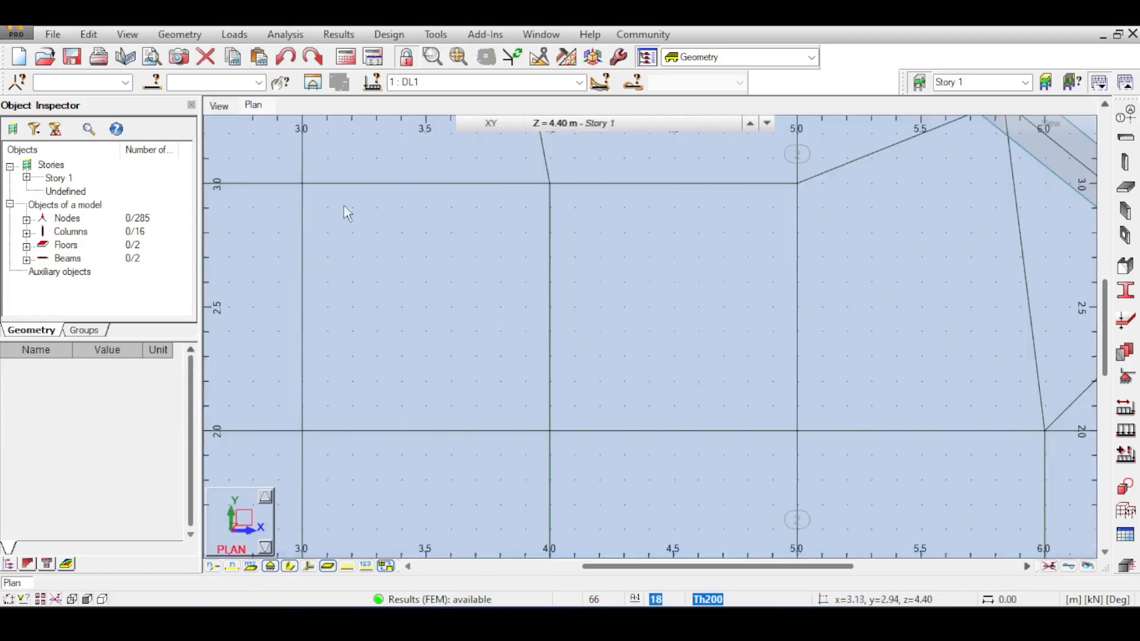
pyautogui.click(1125, 190)
pyautogui.scroll(4, 695, 393)
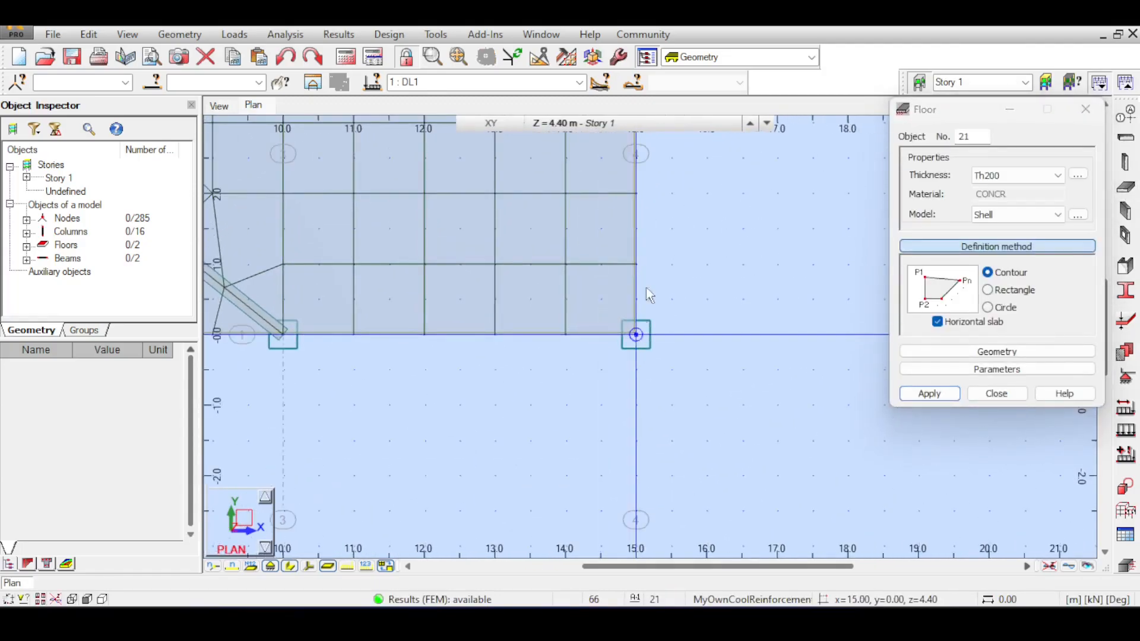
pyautogui.click(639, 330)
pyautogui.moveTo(671, 217); pyautogui.dragTo(653, 399, button='middle')
pyautogui.scroll(-5, 649, 339)
pyautogui.moveTo(642, 140); pyautogui.dragTo(603, 403, button='middle')
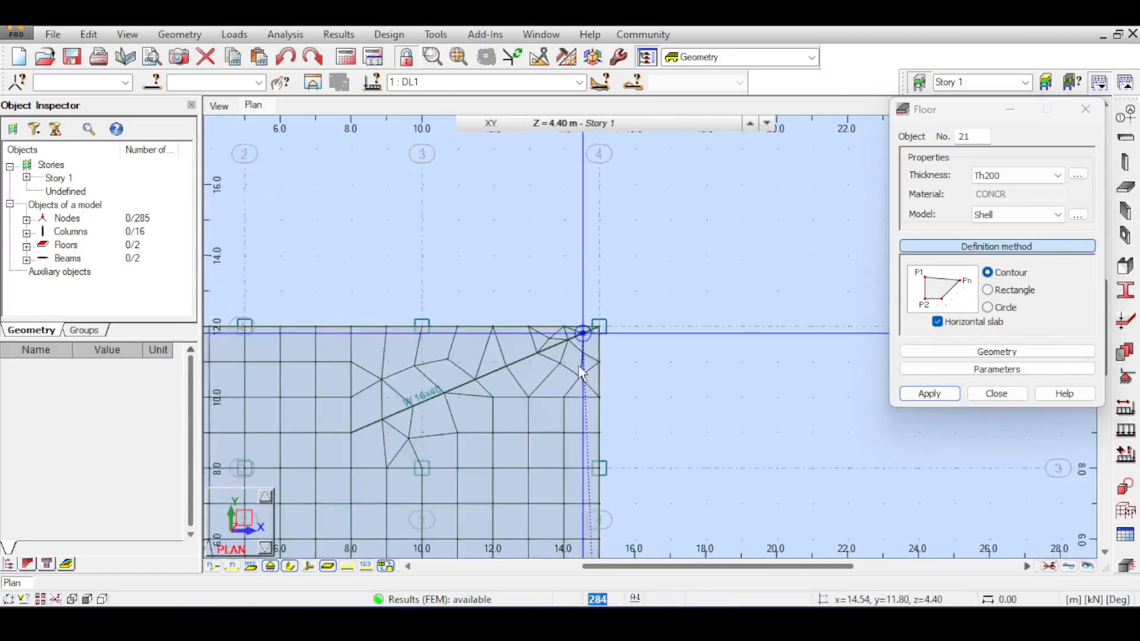
pyautogui.scroll(8, 585, 376)
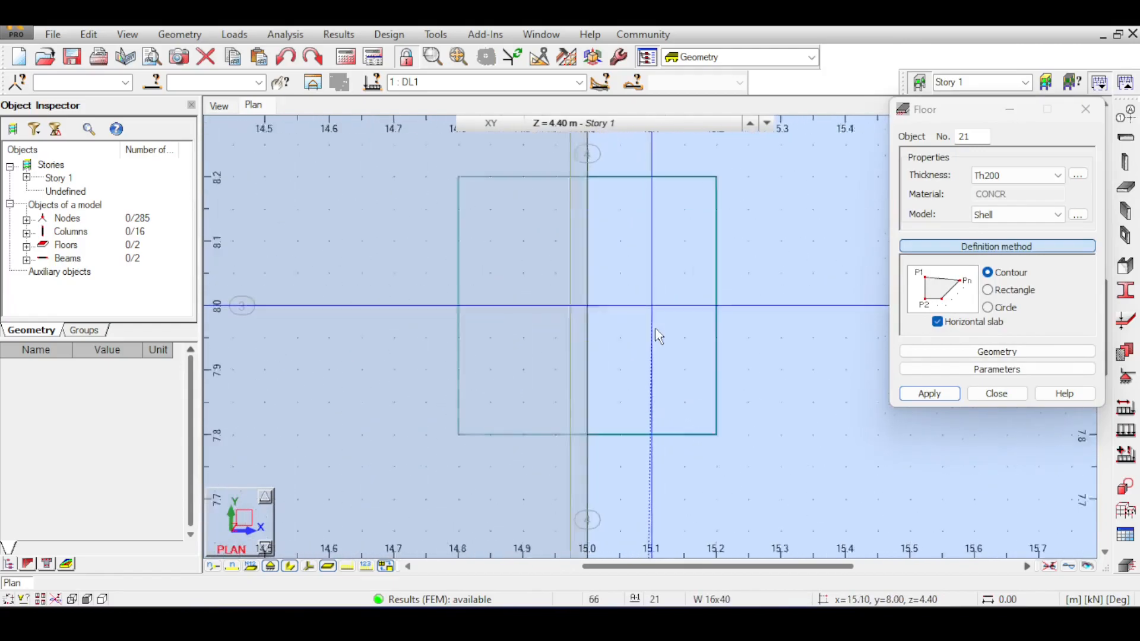
pyautogui.scroll(6, 658, 336)
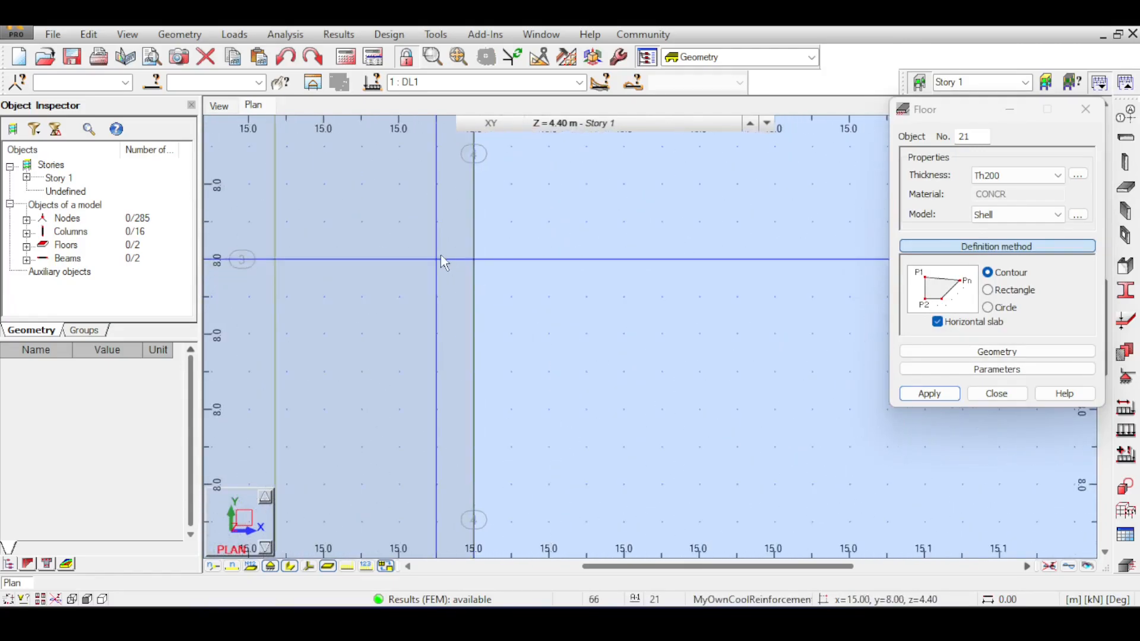
pyautogui.scroll(-4, 547, 275)
pyautogui.scroll(-10, 547, 275)
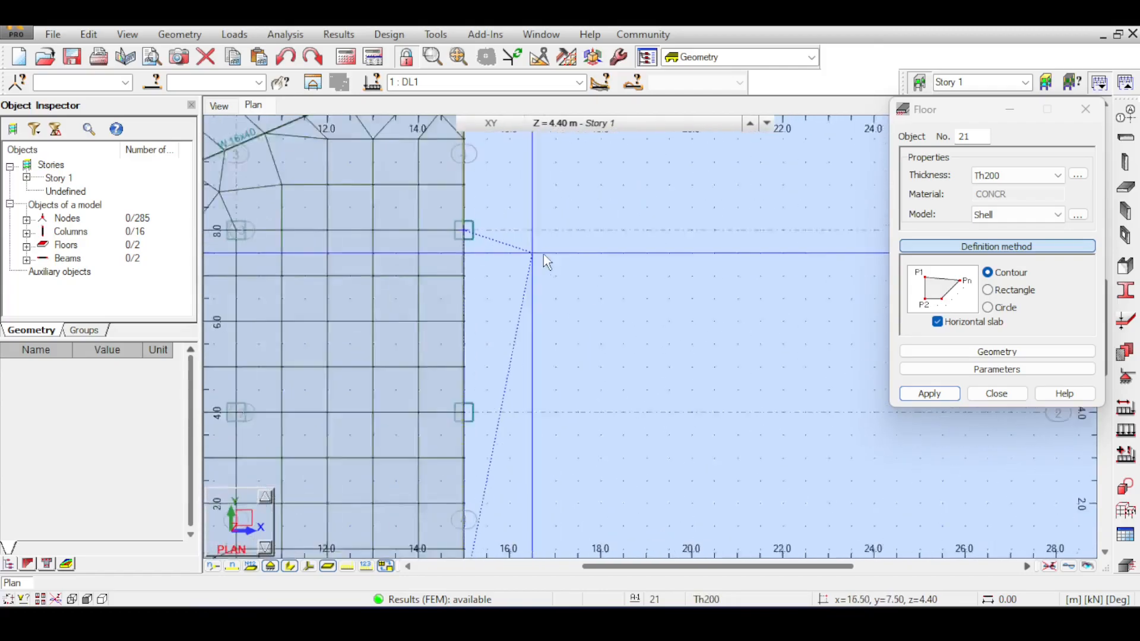
# Step: Complete the new floor's contour out to x = 20.00 and back to the slab corner at y = 0.00, and inspect the slight edge overlap
pyautogui.scroll(-1, 545, 259)
pyautogui.moveTo(650, 352); pyautogui.dragTo(668, 226, button='middle')
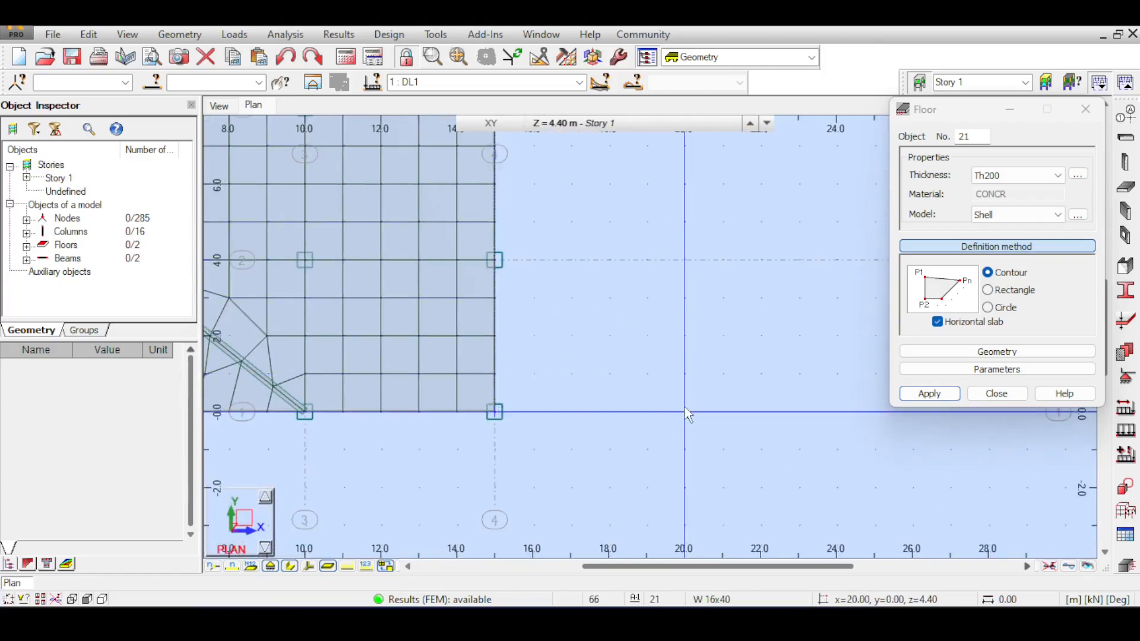
pyautogui.click(492, 415)
pyautogui.click(625, 351)
pyautogui.scroll(6, 600, 287)
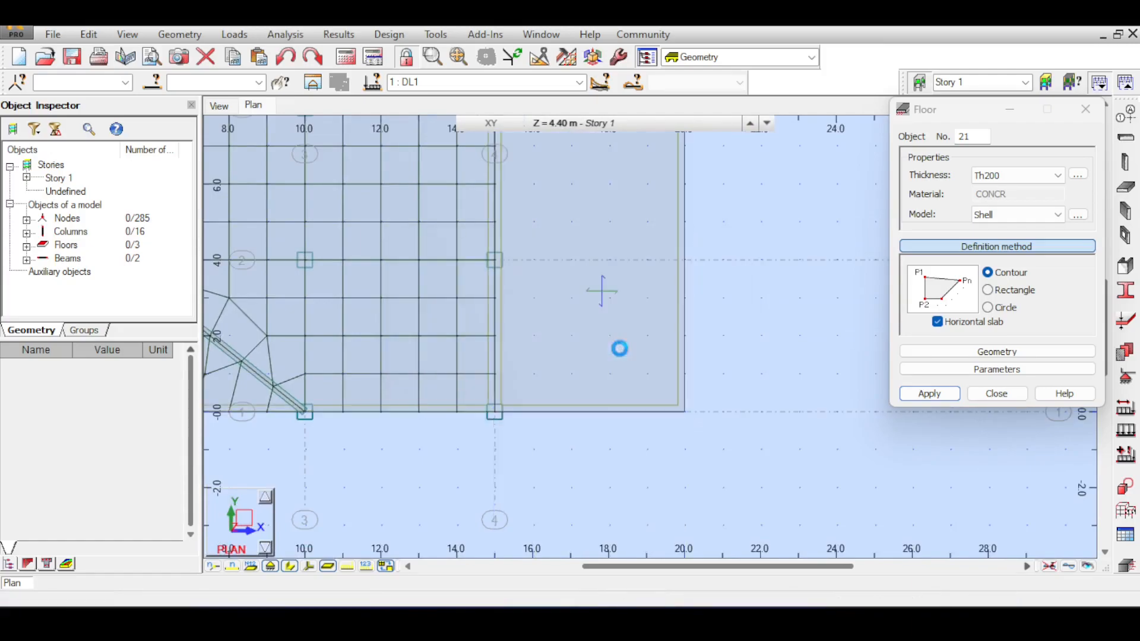
pyautogui.scroll(10, 561, 295)
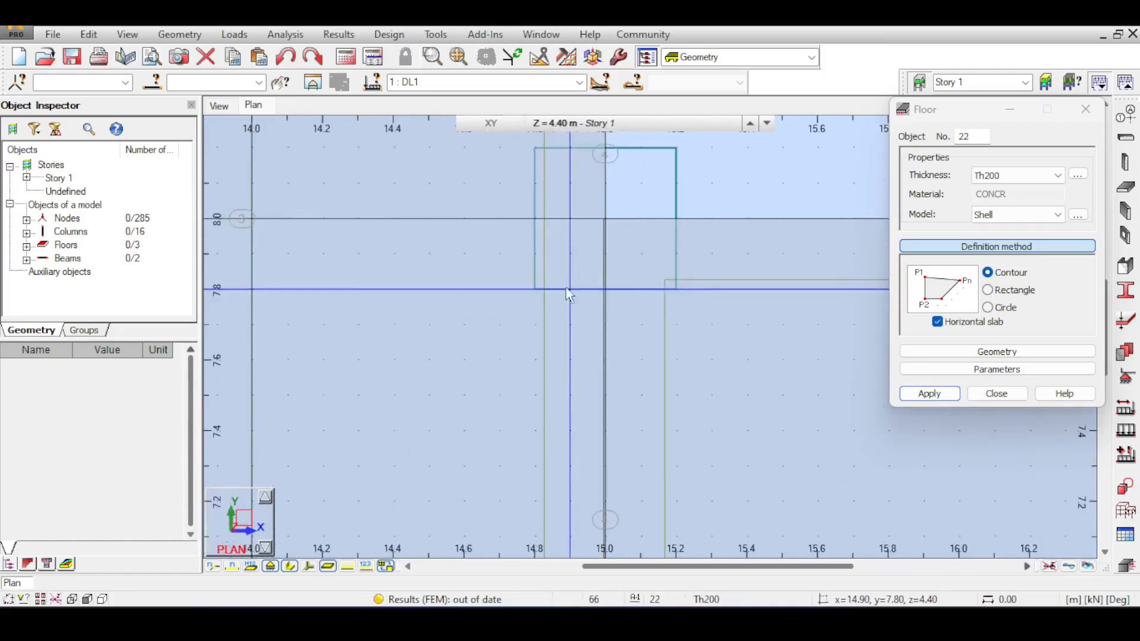
pyautogui.scroll(-5, 600, 202)
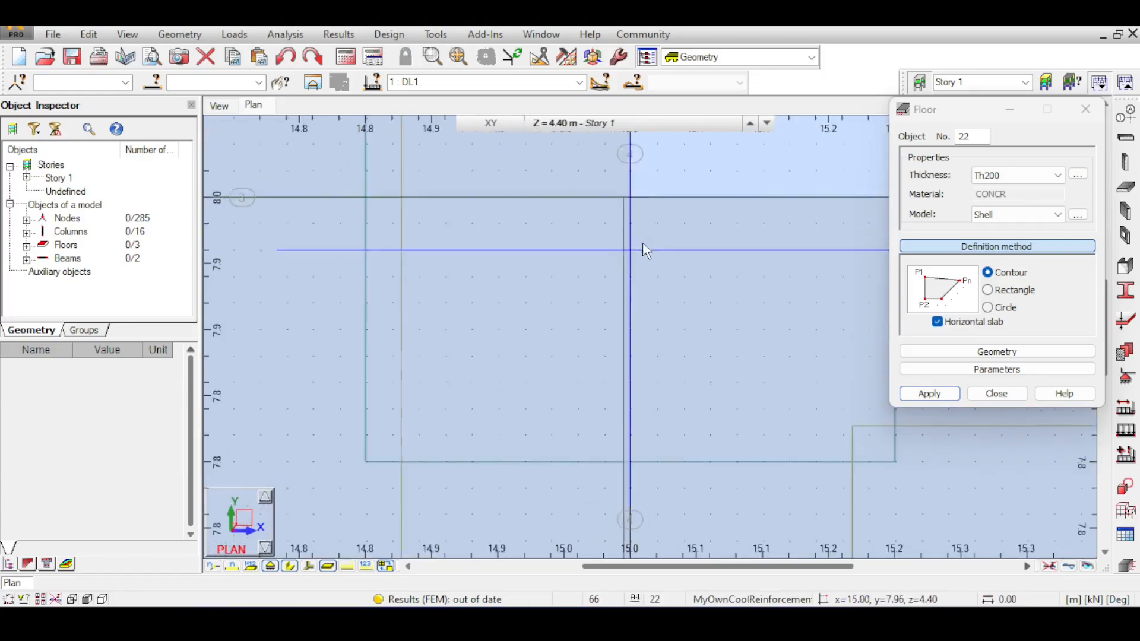
pyautogui.click(1009, 394)
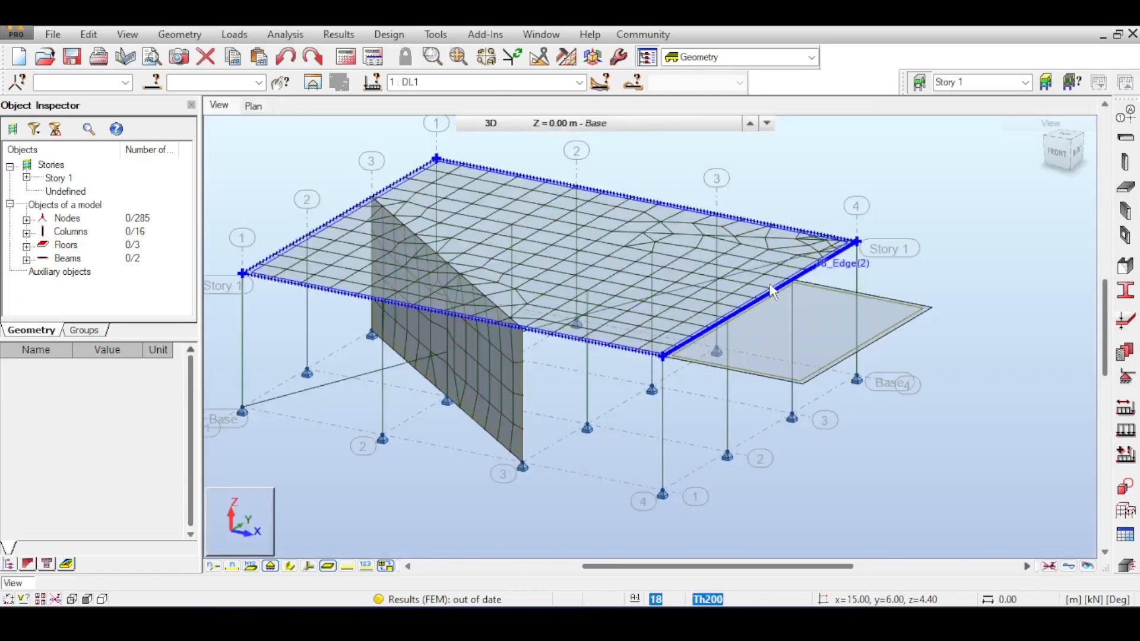
# Step: Recalculate the structure and examine the mesh along the shared edge of the slab and the added floor
pyautogui.scroll(3, 458, 147)
pyautogui.click(350, 62)
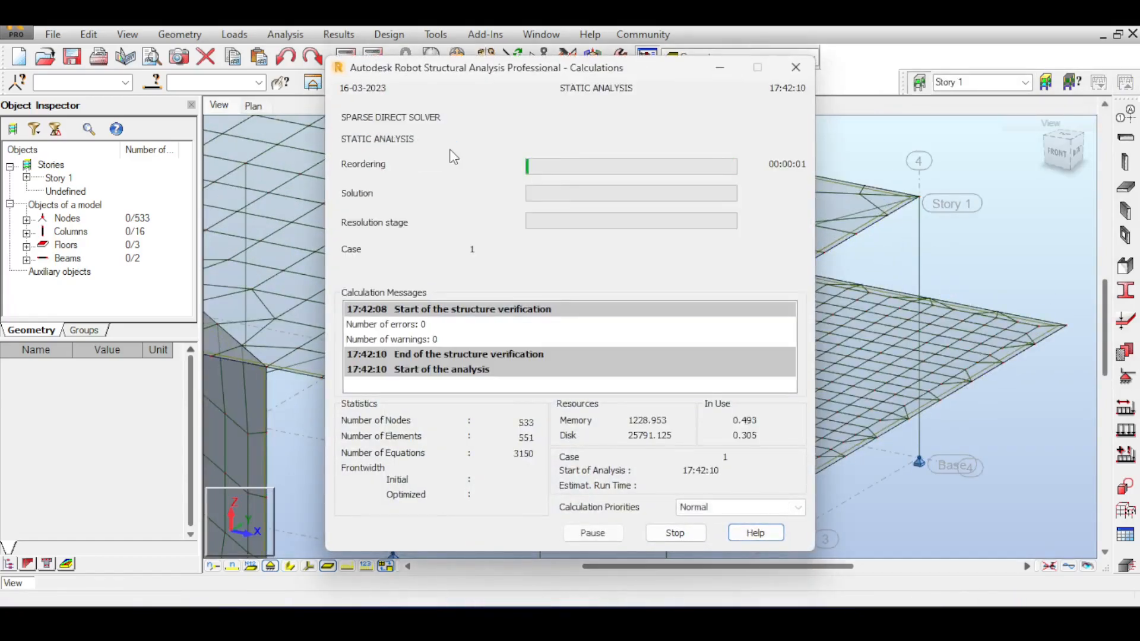
pyautogui.scroll(5, 742, 325)
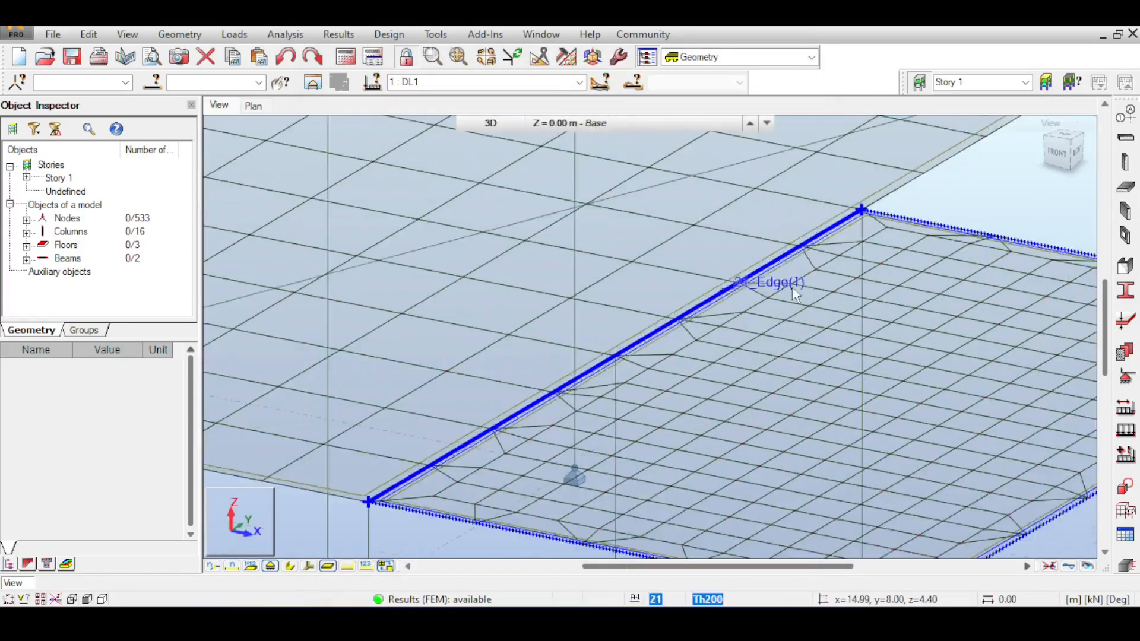
# Step: Compare the added floor's mesh with the slab mesh along their nearly coincident edges, close up and across the wider slab
pyautogui.click(1064, 136)
pyautogui.moveTo(998, 256); pyautogui.dragTo(959, 229)
pyautogui.scroll(-1, 959, 230)
pyautogui.scroll(-5, 946, 229)
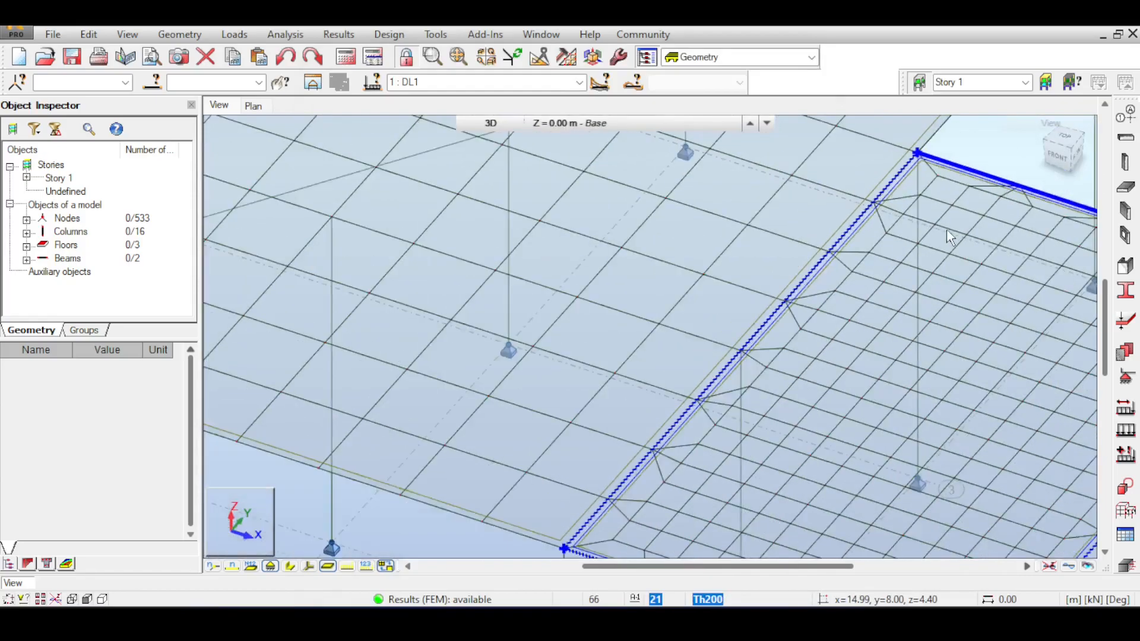
pyautogui.scroll(8, 793, 270)
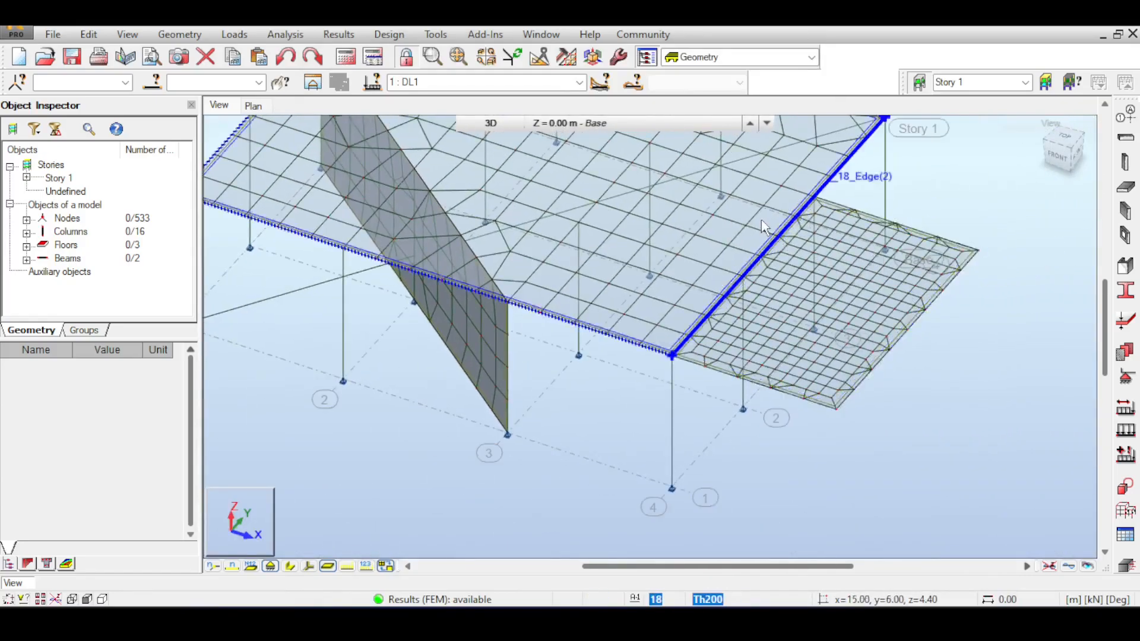
pyautogui.scroll(-4, 795, 273)
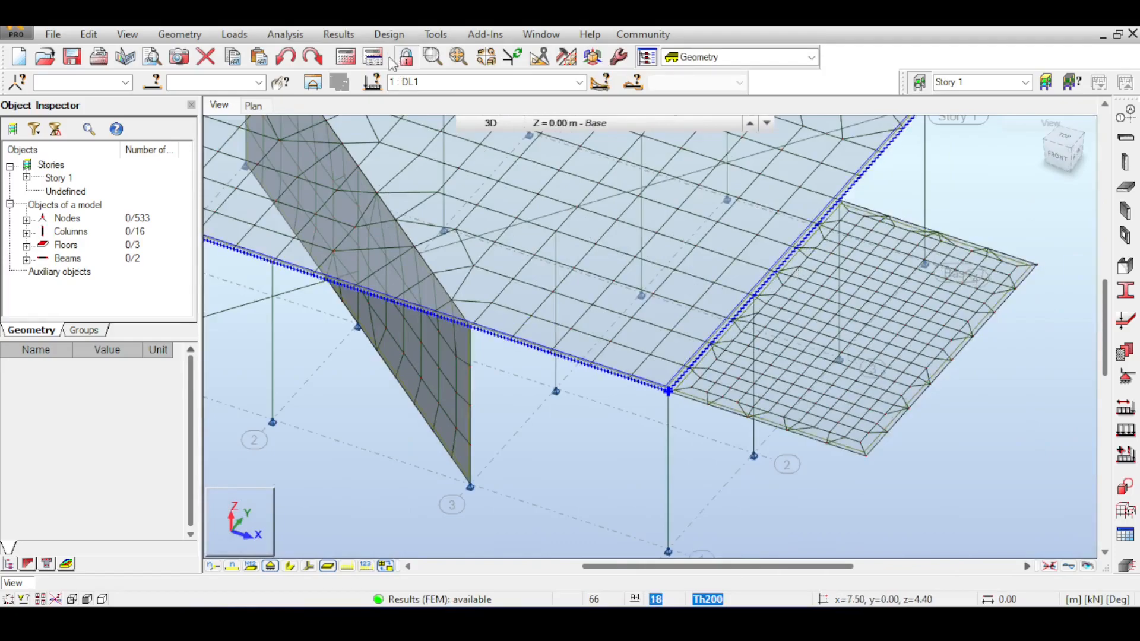
# Step: In the Story 1 plan, start a Th200 shell floor contour at the slab corner 0.00, 12.00, placing the second corner inside the slab at 7.00, 10.00
pyautogui.click(253, 106)
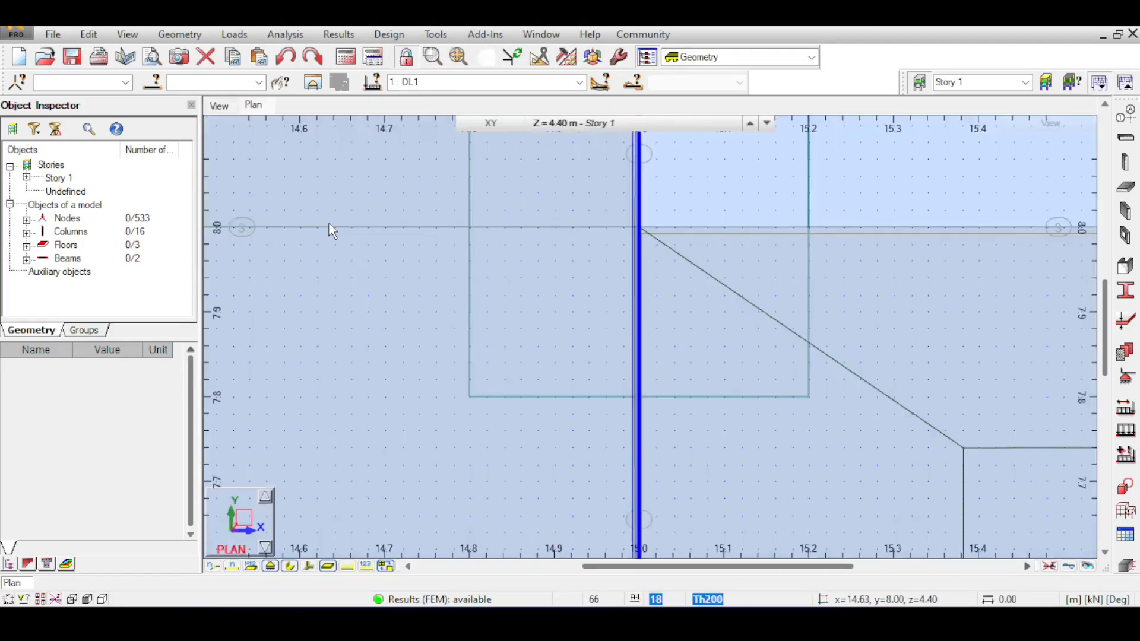
pyautogui.scroll(-10, 412, 243)
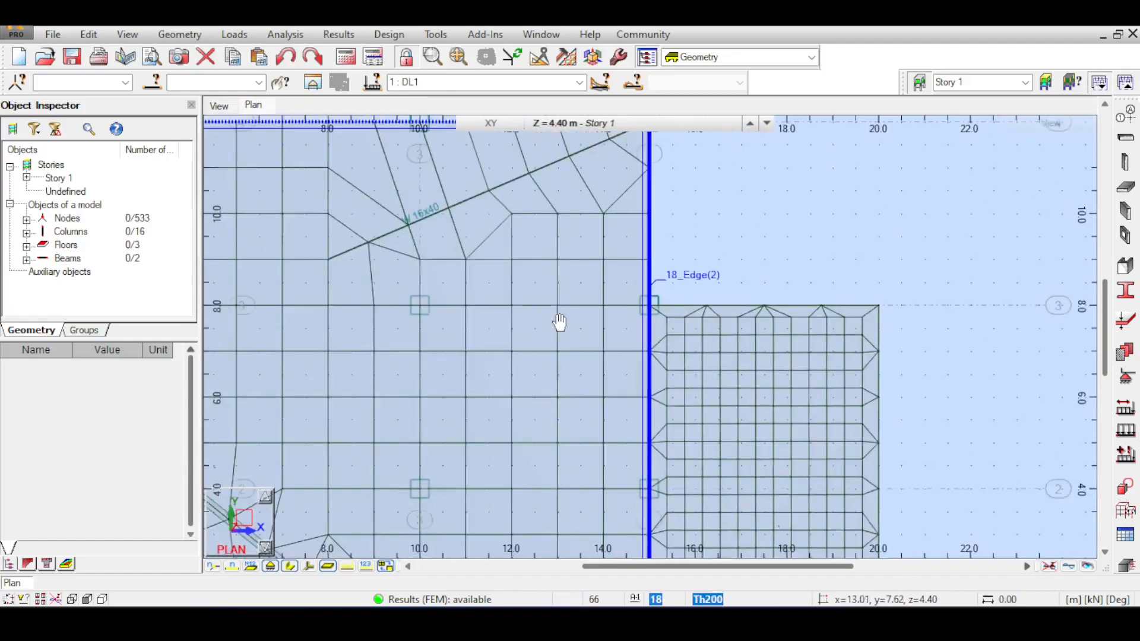
pyautogui.scroll(6, 491, 218)
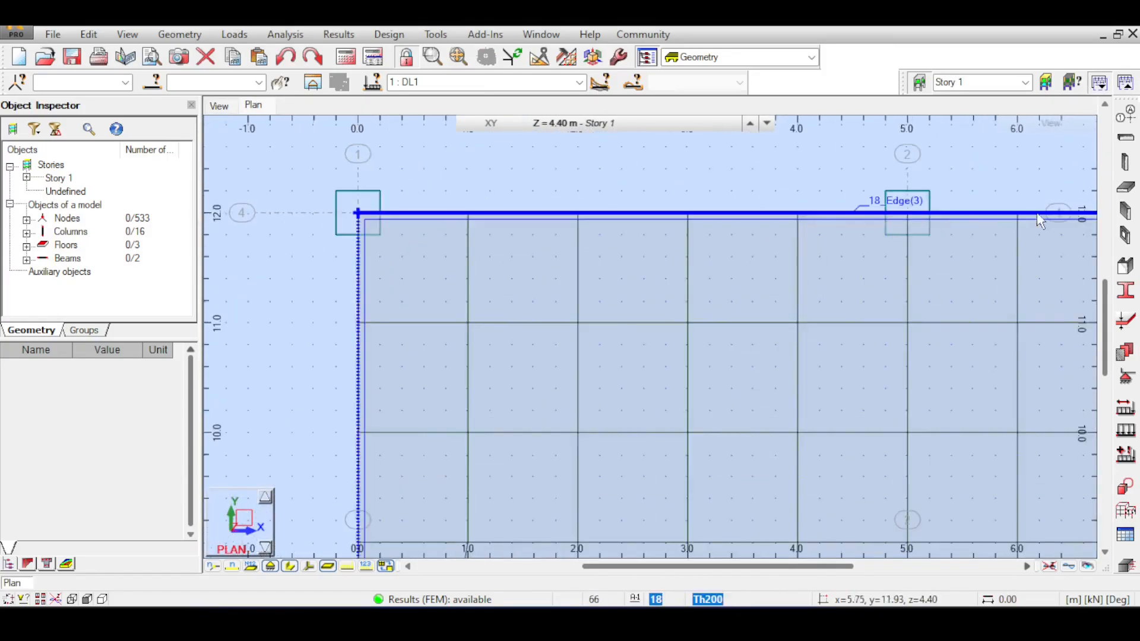
pyautogui.doubleClick(911, 218)
pyautogui.click(369, 209)
pyautogui.scroll(-5, 650, 259)
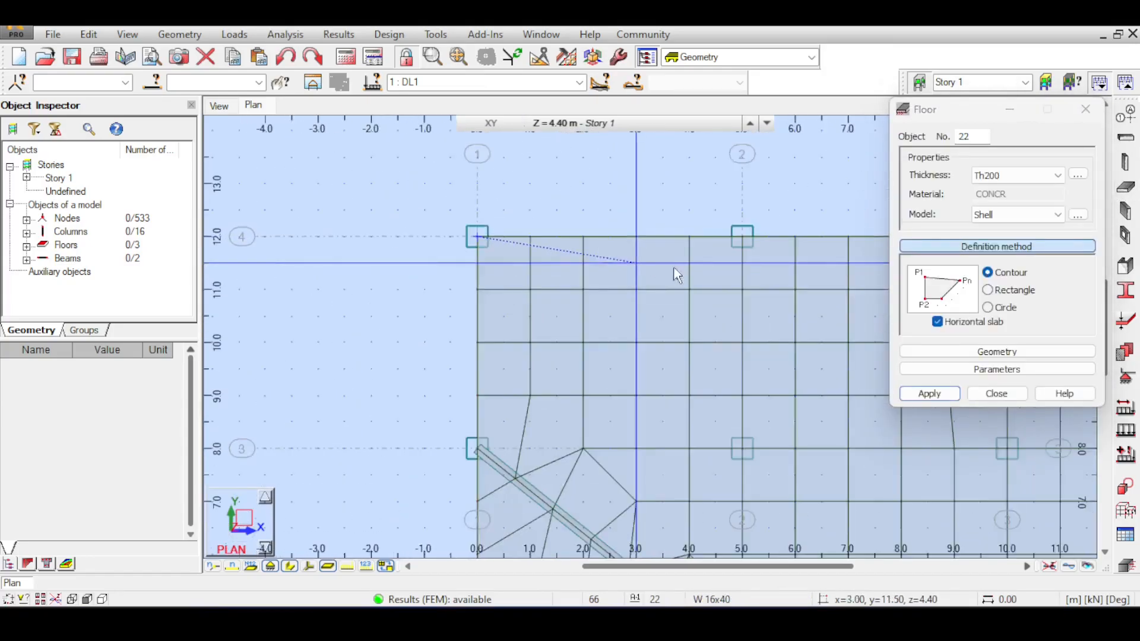
pyautogui.click(638, 273)
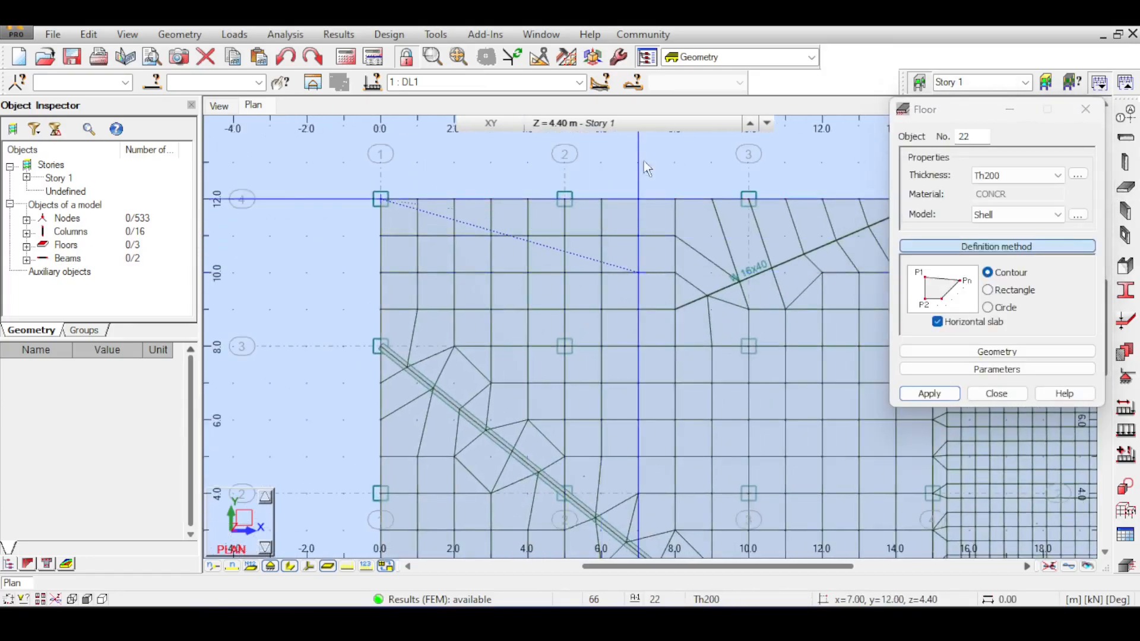
# Step: Complete the overlapping floor's contour through 8.00, 16.00 and 0.00, 16.00 back to the slab corner, accepting the loss of current results
pyautogui.moveTo(636, 235); pyautogui.dragTo(548, 441, button='middle')
pyautogui.click(570, 244)
pyautogui.click(295, 257)
pyautogui.click(290, 396)
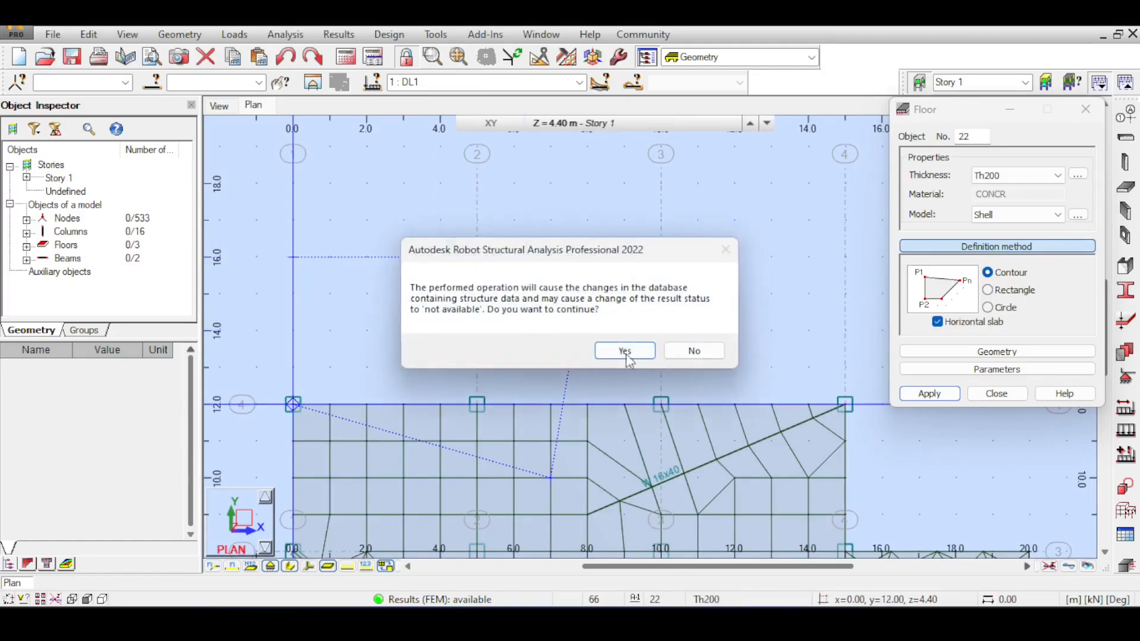
pyautogui.click(622, 352)
pyautogui.click(983, 394)
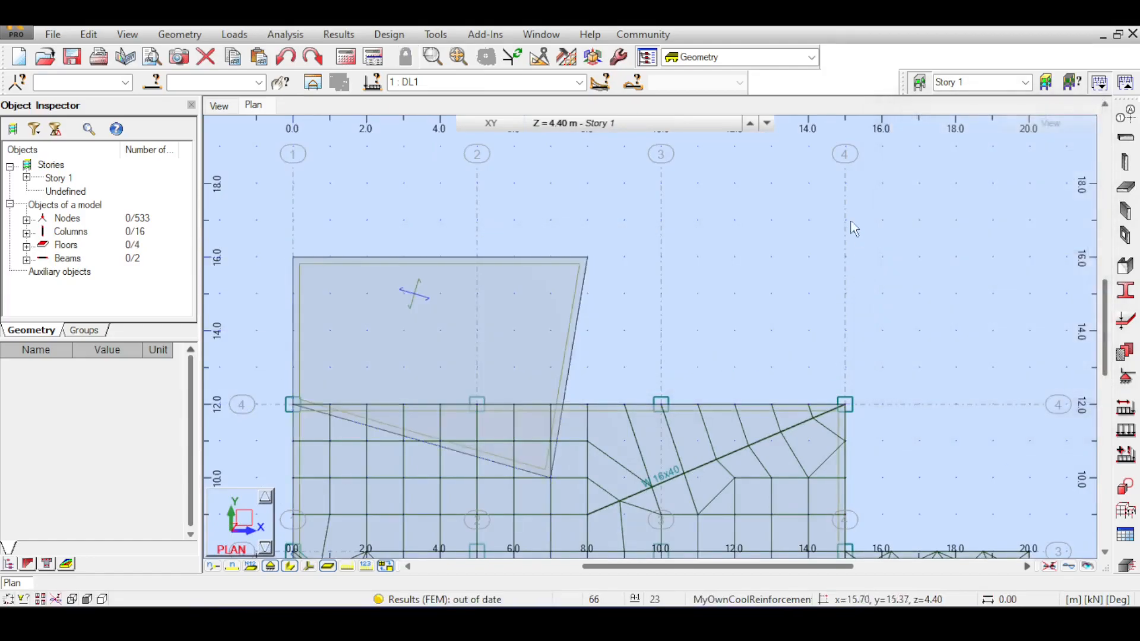
# Step: Recalculate the structure and examine the mesh where the new floor overlaps the slab, especially at the shared corner
pyautogui.click(219, 105)
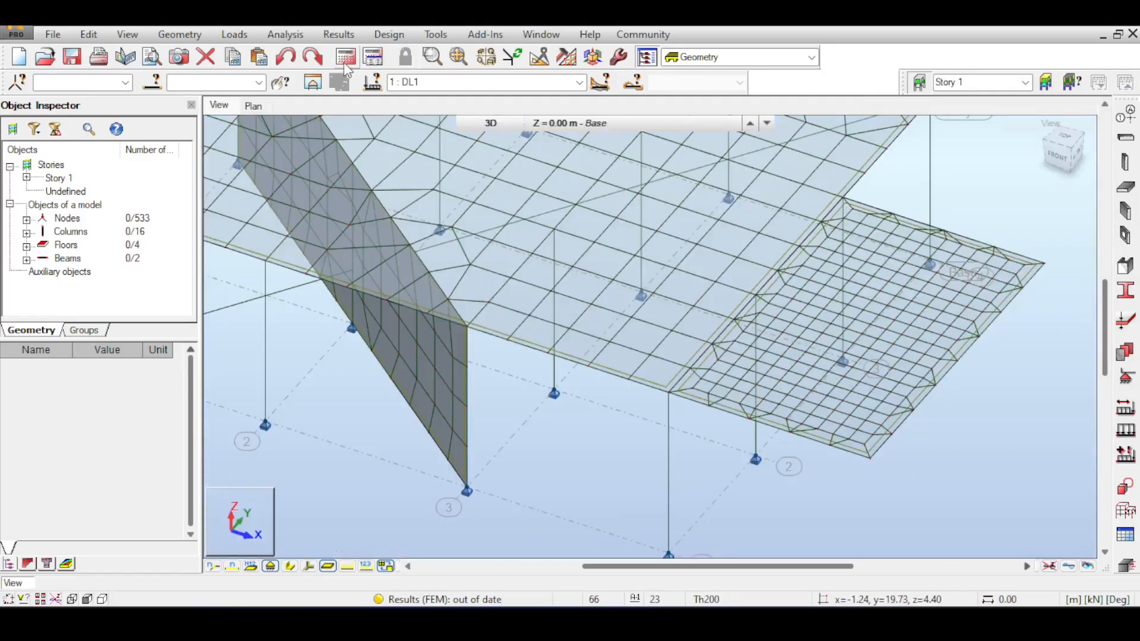
pyautogui.click(345, 56)
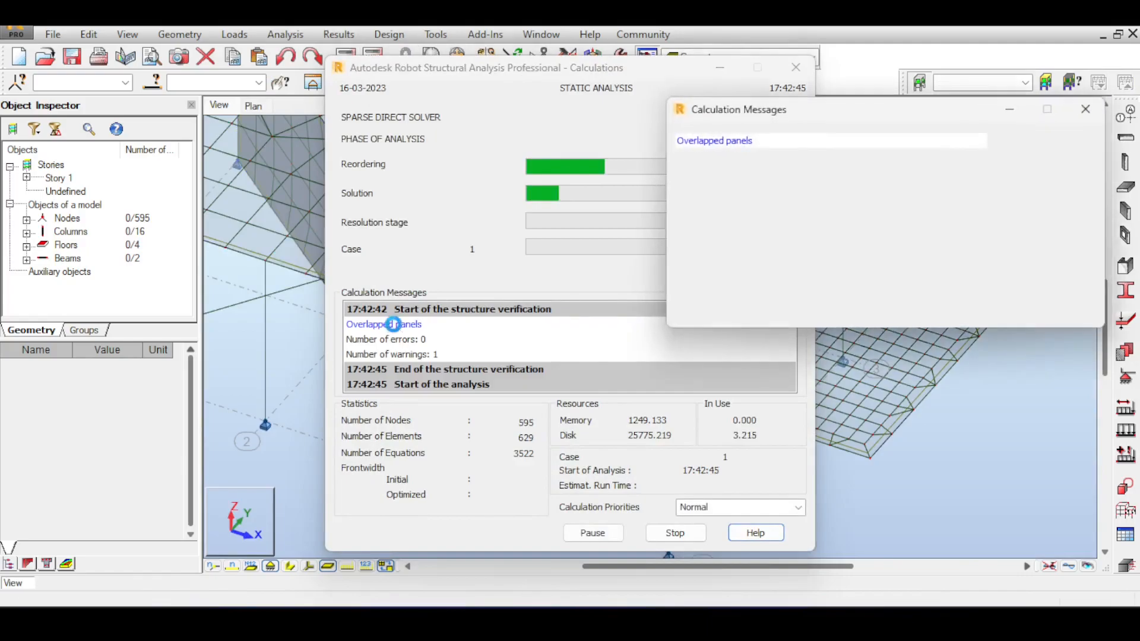
pyautogui.scroll(6, 442, 354)
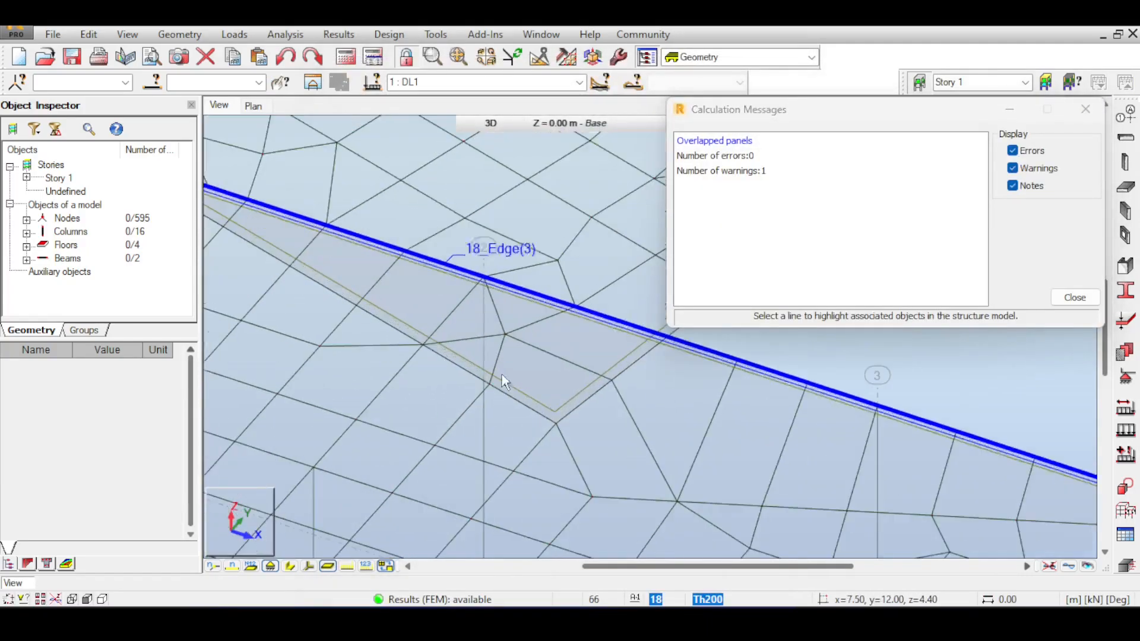
pyautogui.scroll(2, 593, 323)
pyautogui.scroll(-4, 599, 329)
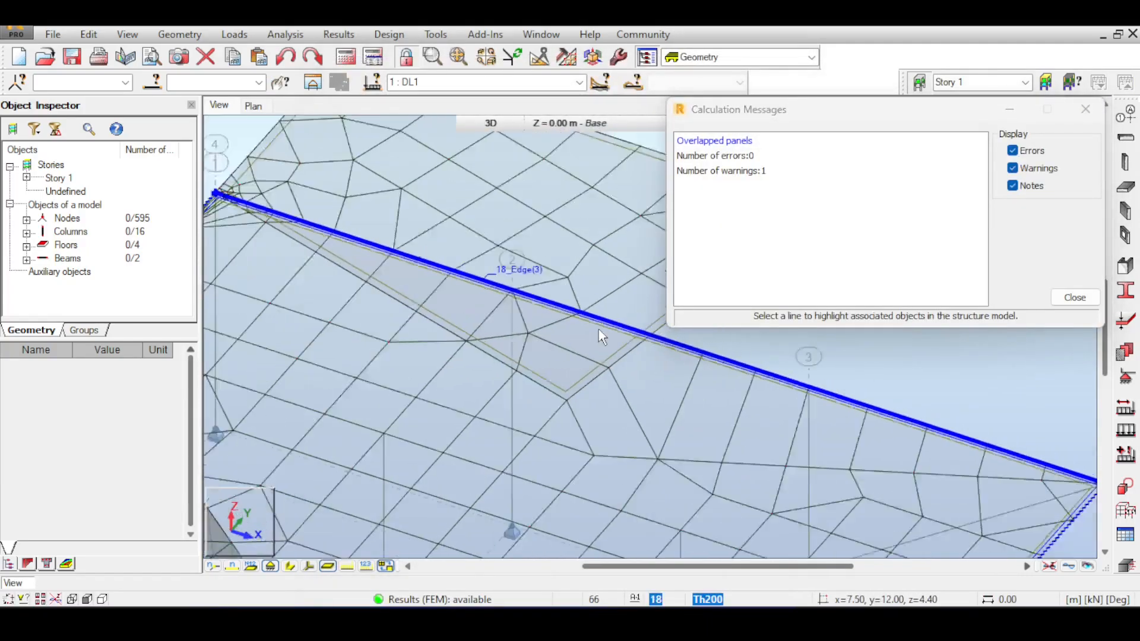
pyautogui.scroll(5, 363, 231)
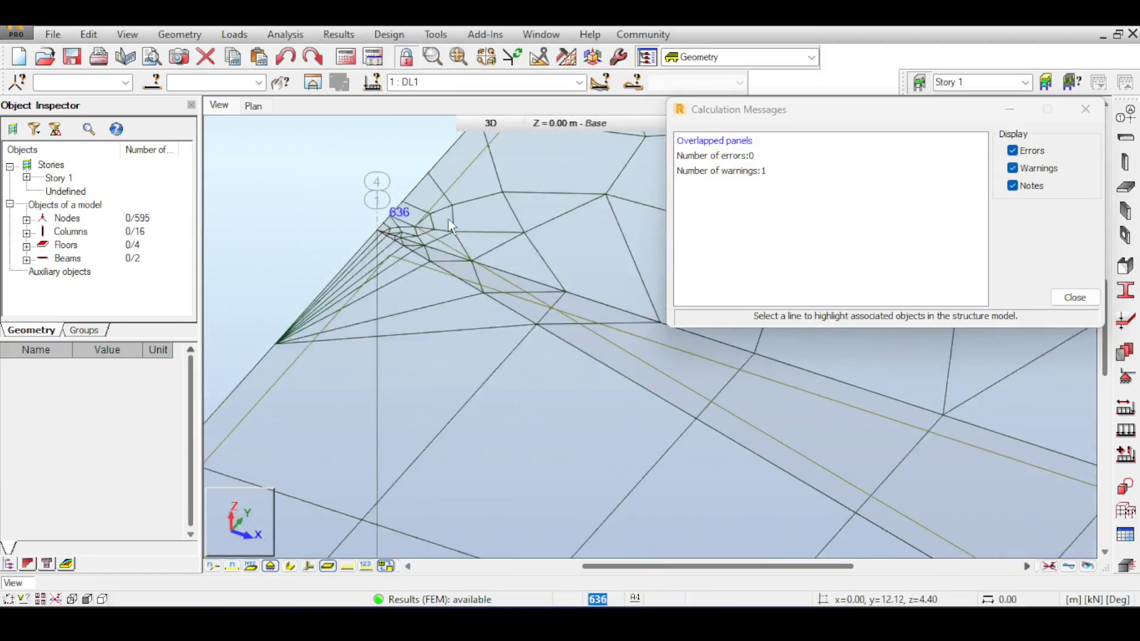
pyautogui.keyDown('shift'); pyautogui.moveTo(364, 230); pyautogui.dragTo(563, 229, button='middle'); pyautogui.keyUp('shift')
pyautogui.click(1098, 107)
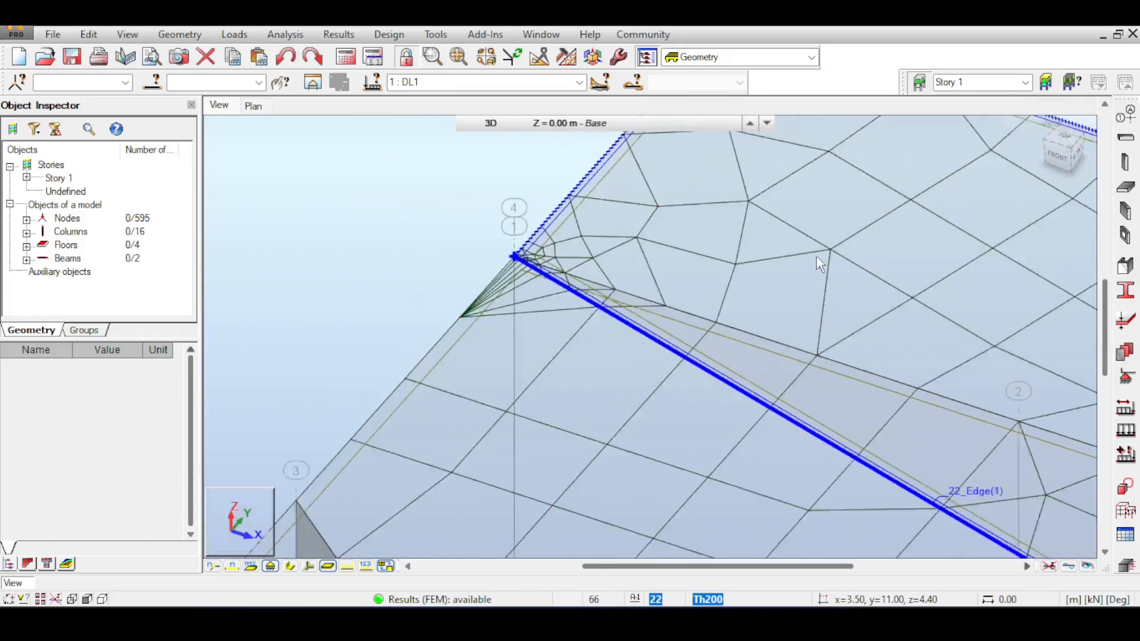
# Step: Clear the floor selection and inspect the overlapping floor's mesh in relation to the whole structure
pyautogui.click(1043, 126)
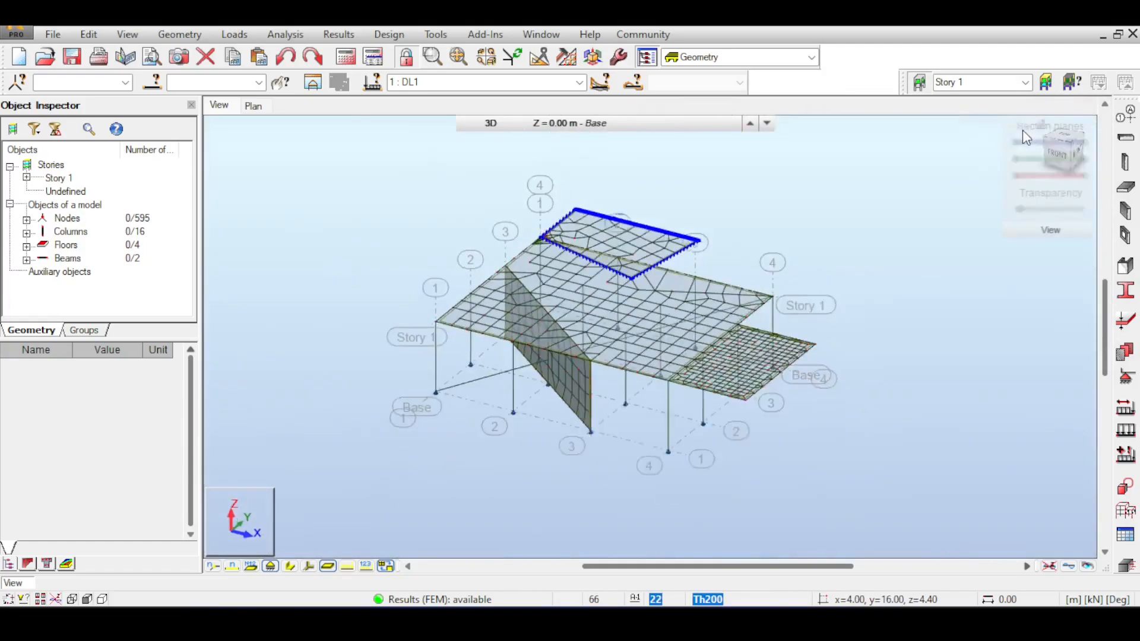
pyautogui.keyDown('shift'); pyautogui.moveTo(682, 205); pyautogui.dragTo(688, 242, button='middle'); pyautogui.keyUp('shift')
pyautogui.rightClick(651, 186)
pyautogui.click(679, 191)
pyautogui.moveTo(605, 191); pyautogui.dragTo(626, 300, button='middle')
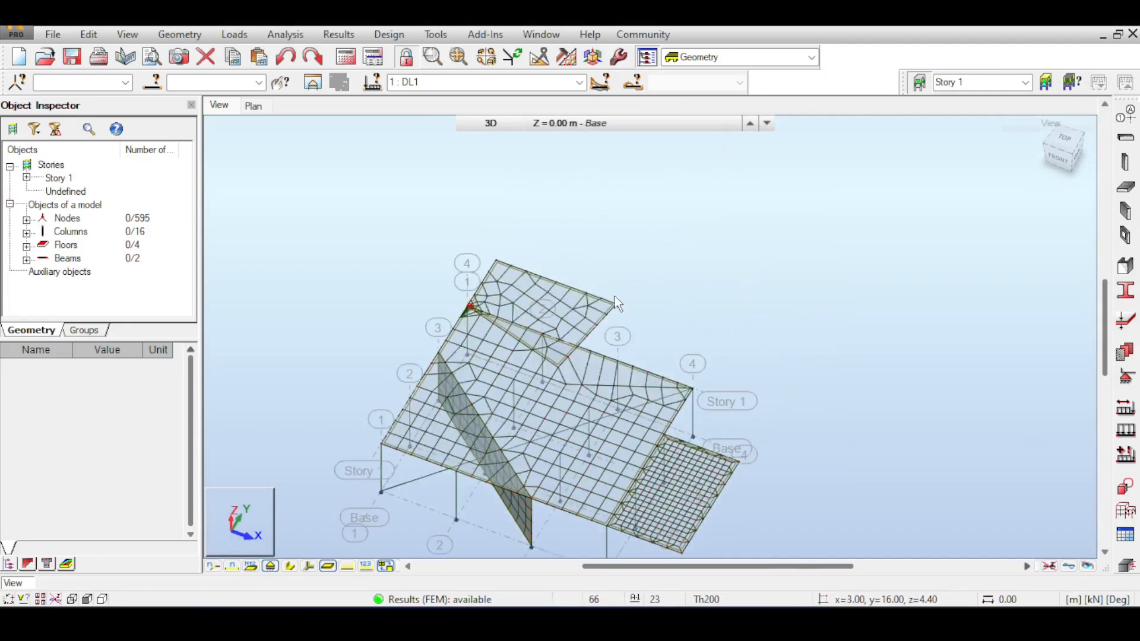
pyautogui.scroll(3, 472, 298)
# Step: Examine in top view the elements around the corner column where the overlapping floor meets the slab
pyautogui.click(1052, 135)
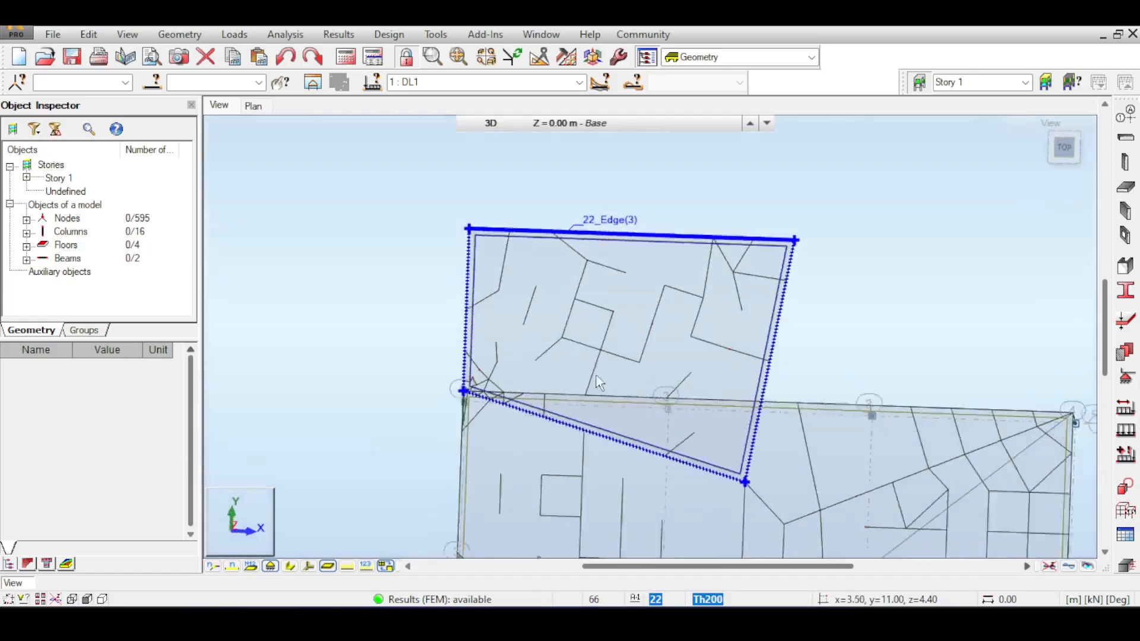
pyautogui.scroll(3, 534, 301)
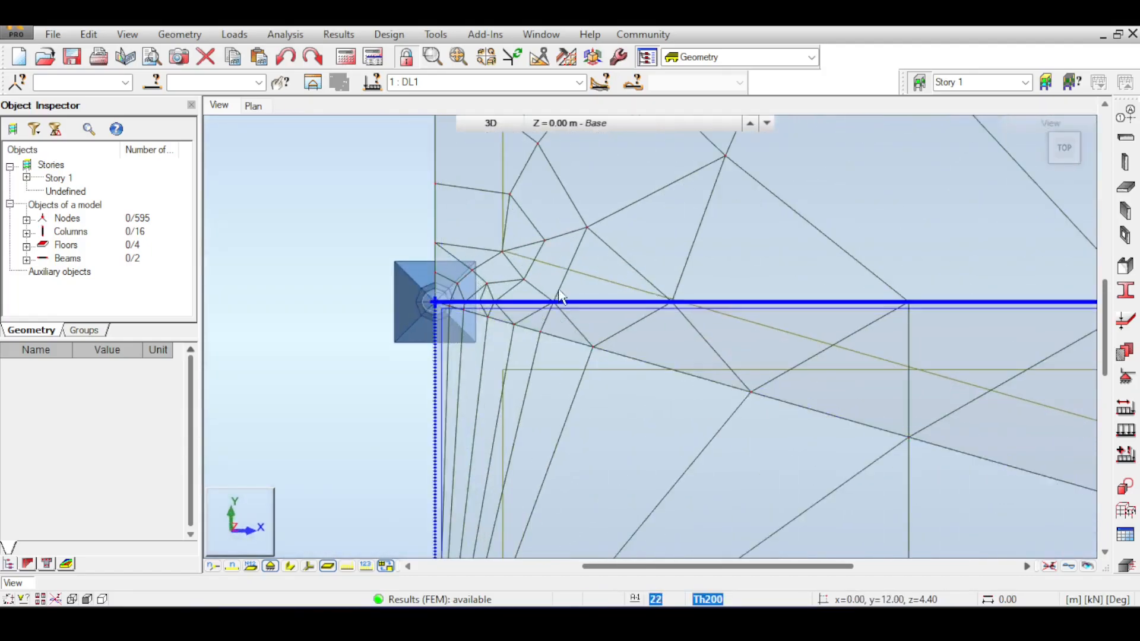
pyautogui.scroll(4, 441, 305)
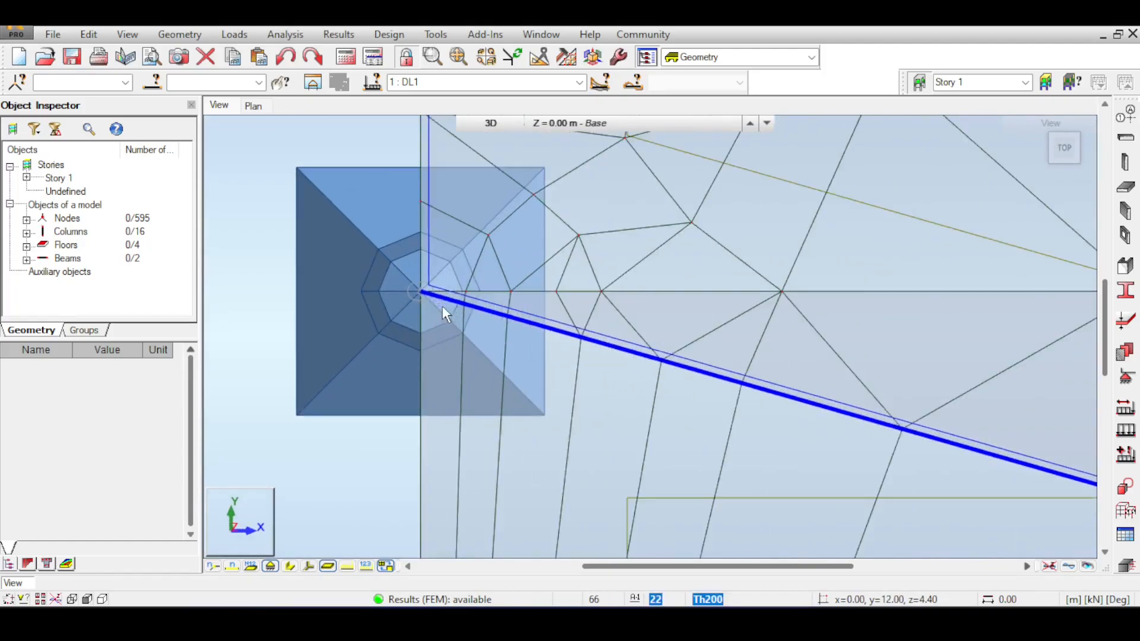
pyautogui.scroll(-2, 488, 280)
pyautogui.scroll(-5, 499, 290)
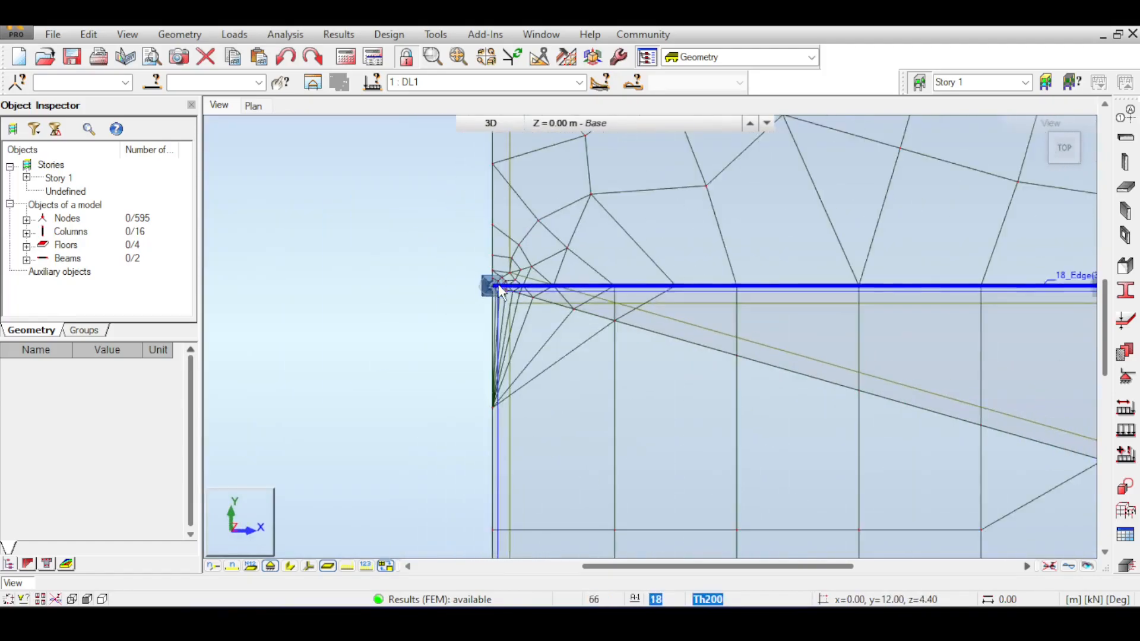
pyautogui.scroll(-2, 499, 291)
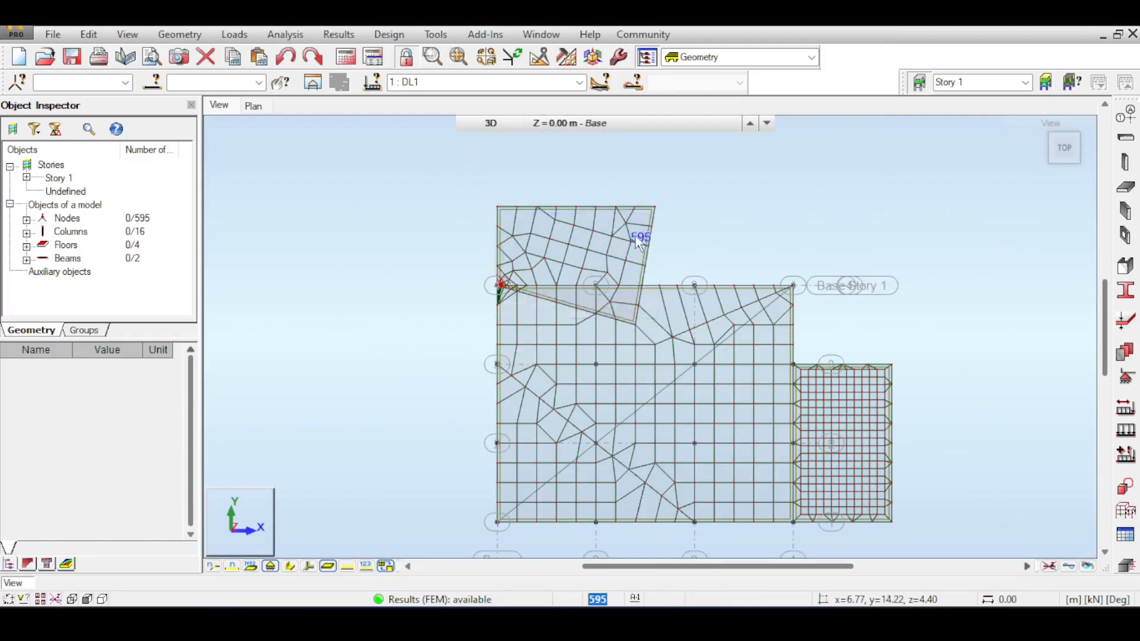
# Step: Delete the overlapping floor's FE mesh, then delete the floor itself
pyautogui.moveTo(675, 204); pyautogui.dragTo(660, 172, button='middle')
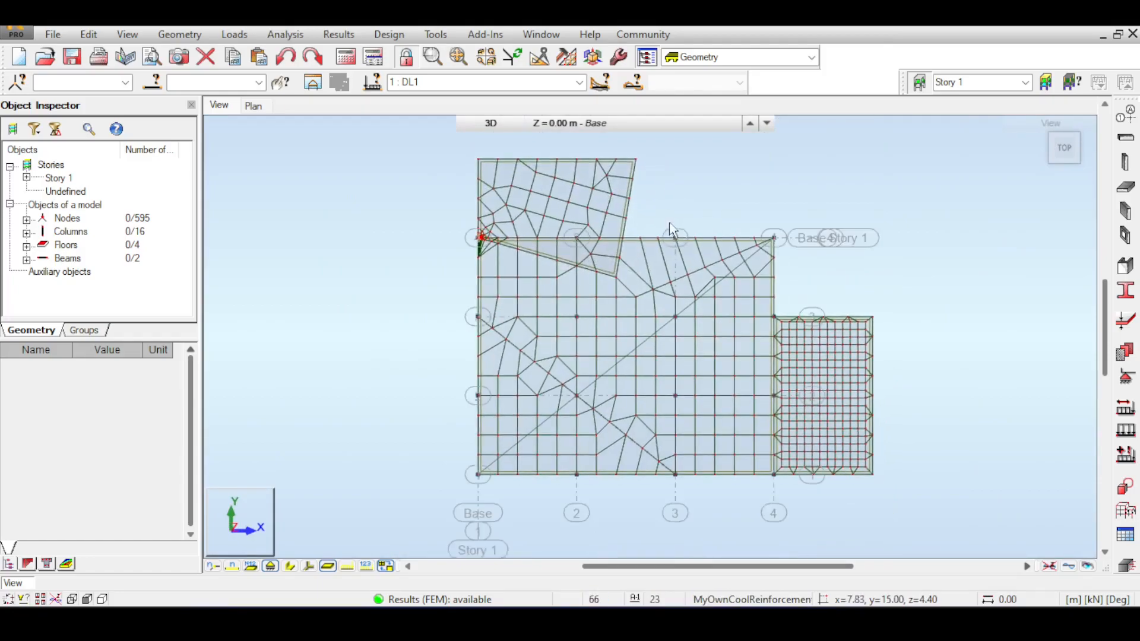
pyautogui.scroll(3, 478, 237)
pyautogui.scroll(-4, 475, 217)
pyautogui.moveTo(641, 222); pyautogui.dragTo(543, 259)
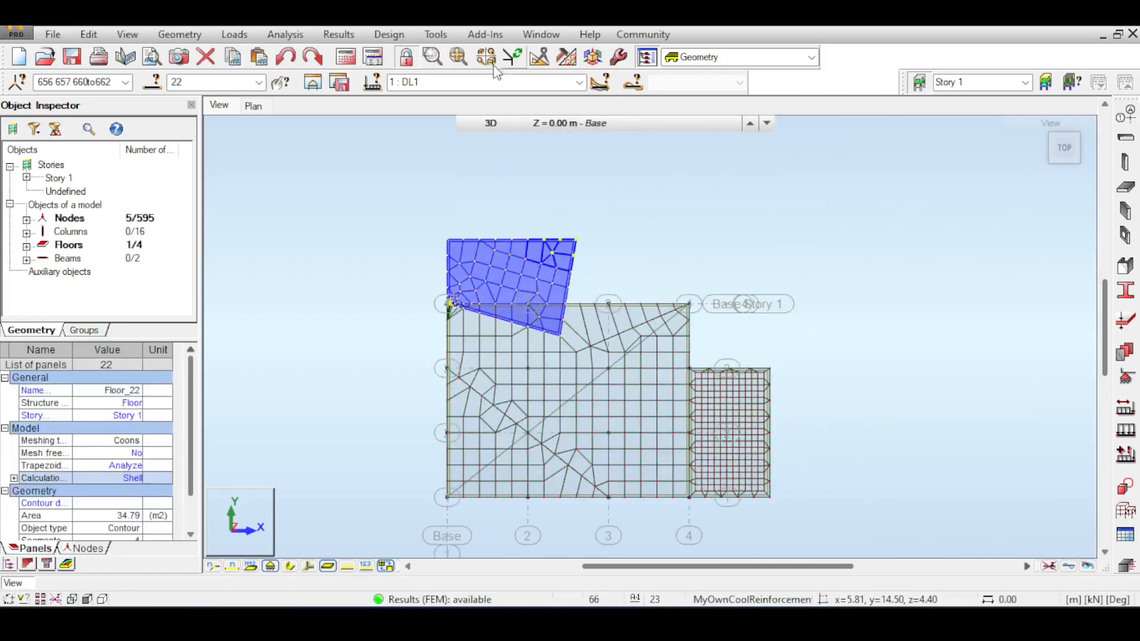
pyautogui.click(568, 58)
pyautogui.click(582, 149)
pyautogui.click(626, 349)
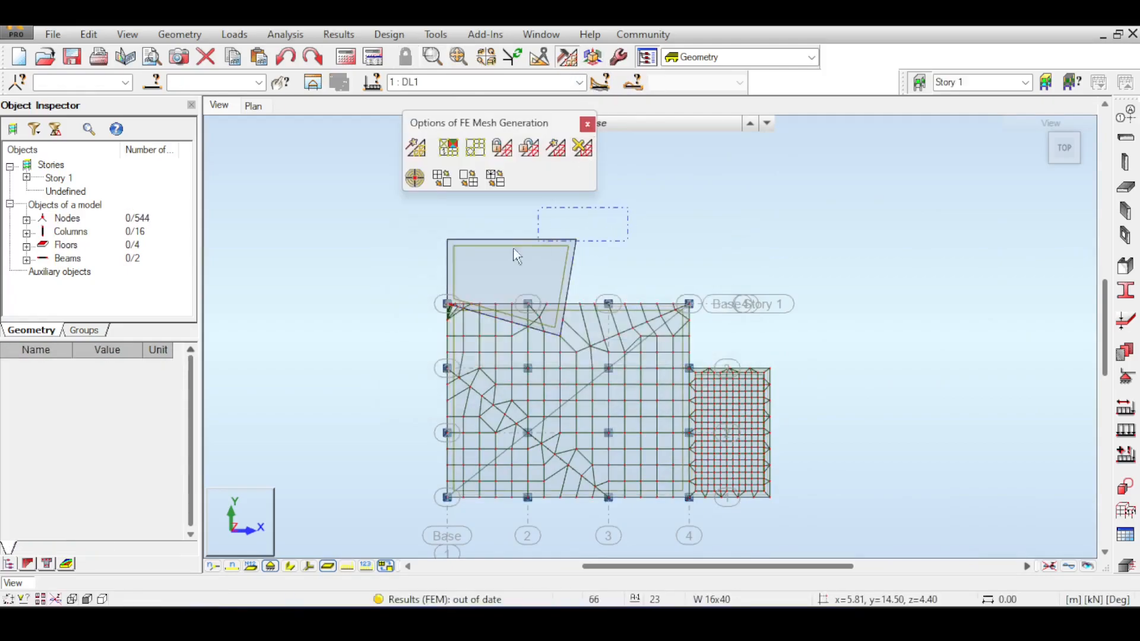
pyautogui.click(494, 254)
pyautogui.press('Delete')
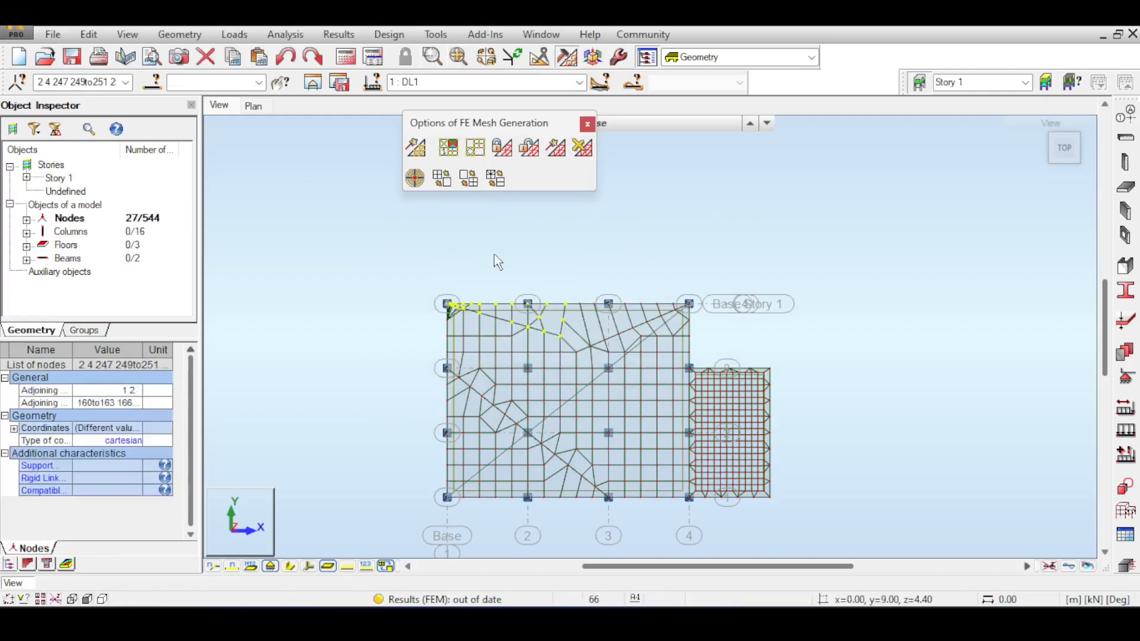
# Step: Recalculate the structure and examine the slab mesh along the y = 12.00 edge and around the diagonal beam
pyautogui.click(346, 56)
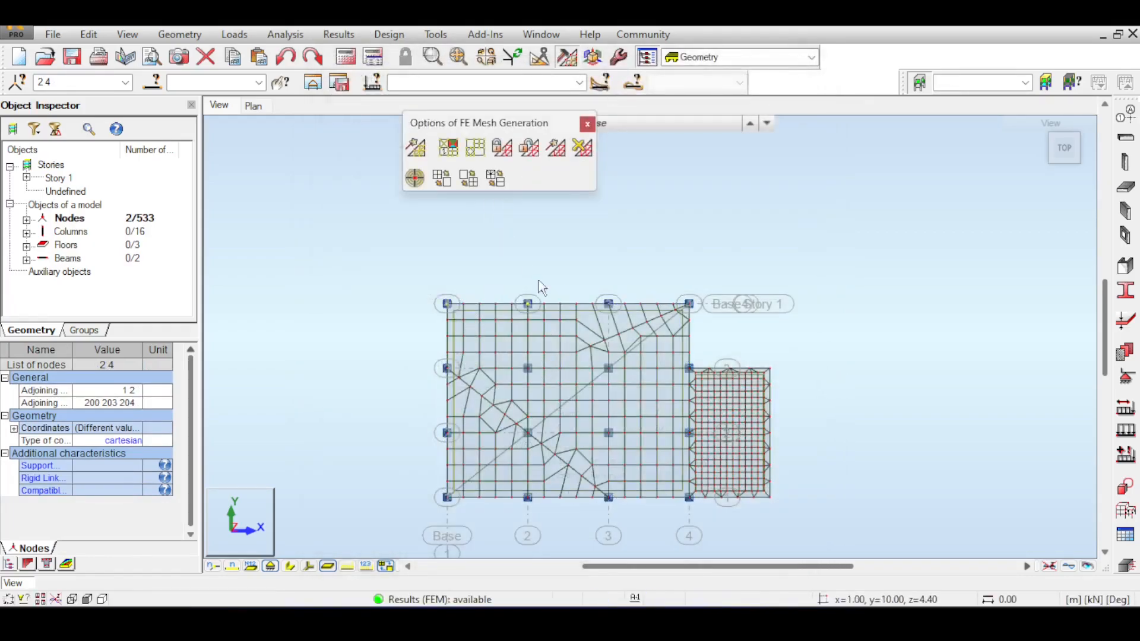
pyautogui.scroll(4, 600, 320)
pyautogui.scroll(1, 599, 320)
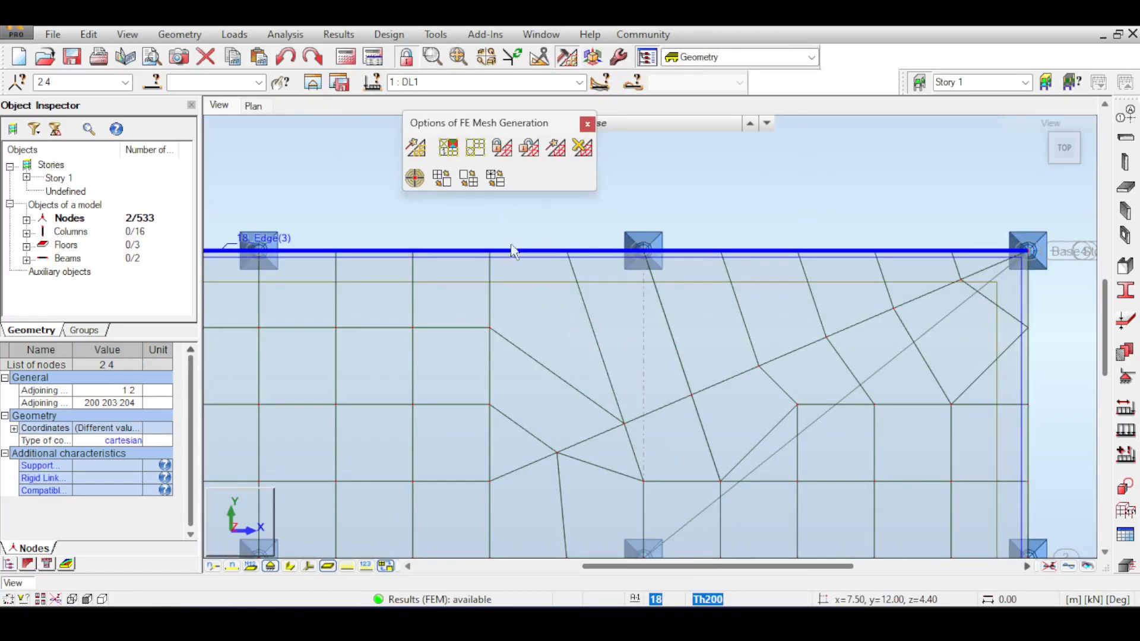
pyautogui.scroll(-2, 653, 399)
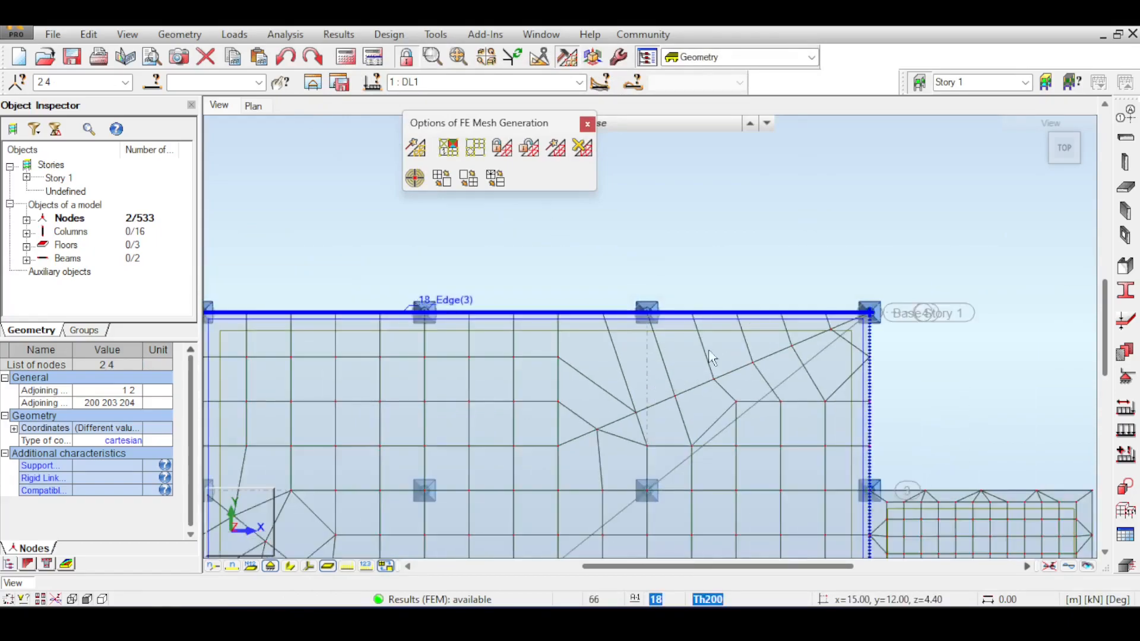
pyautogui.moveTo(749, 334); pyautogui.dragTo(676, 285, button='middle')
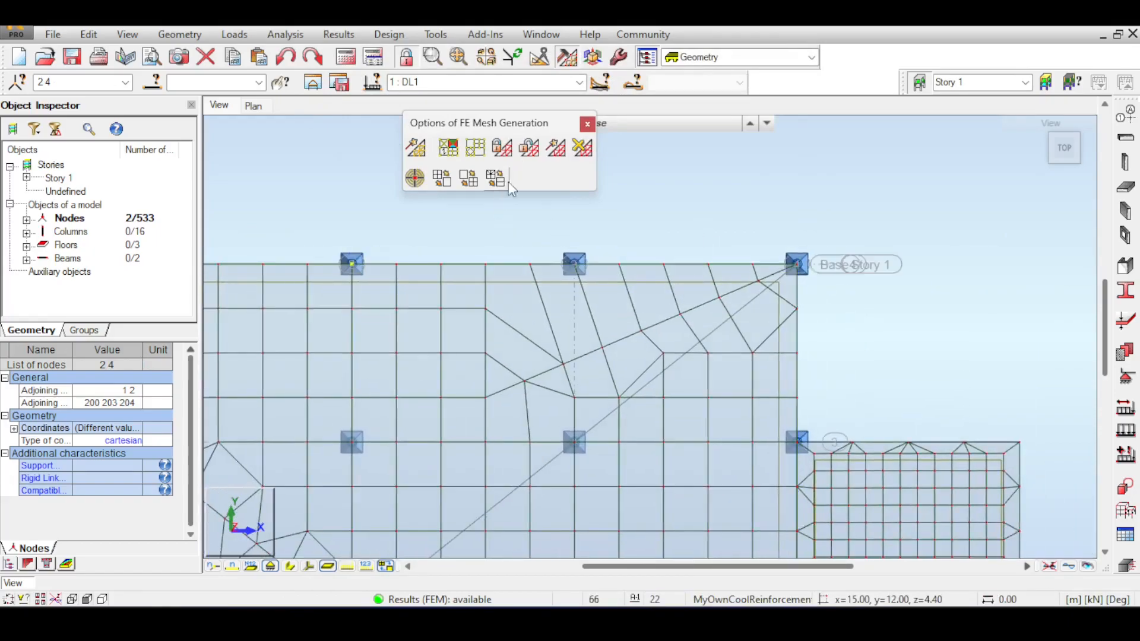
pyautogui.scroll(-1, 560, 326)
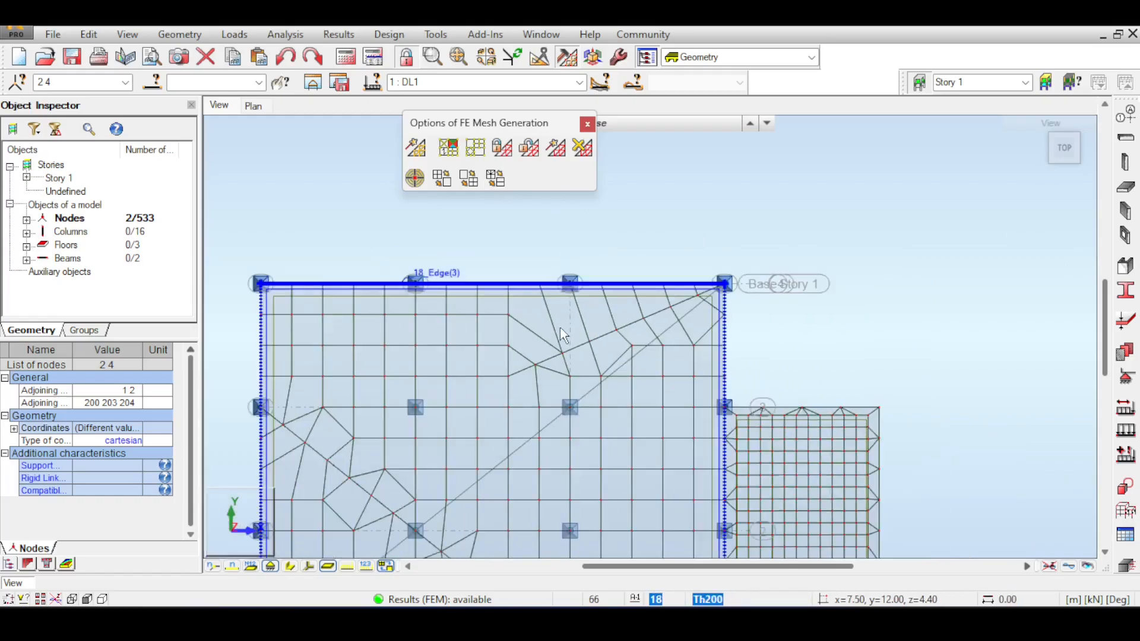
# Step: Show the whole structure in a 3D front view and check the available panel calculation models without applying one
pyautogui.moveTo(1067, 159); pyautogui.dragTo(1068, 118)
pyautogui.scroll(-2, 754, 273)
pyautogui.moveTo(754, 273); pyautogui.dragTo(895, 215, button='middle')
pyautogui.scroll(-2, 895, 215)
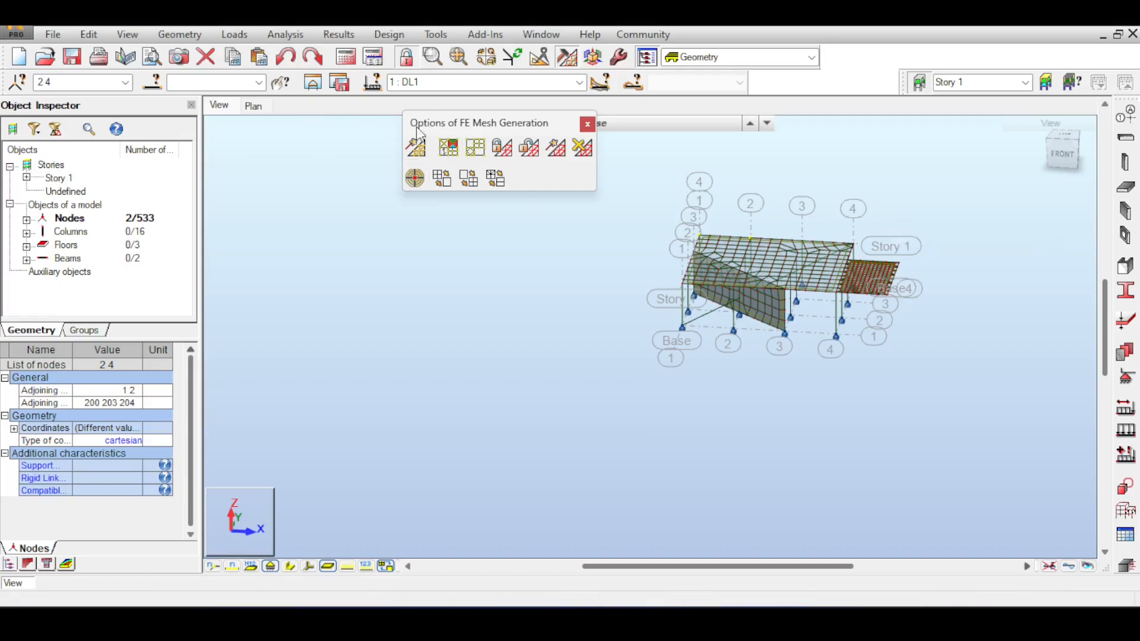
pyautogui.click(622, 124)
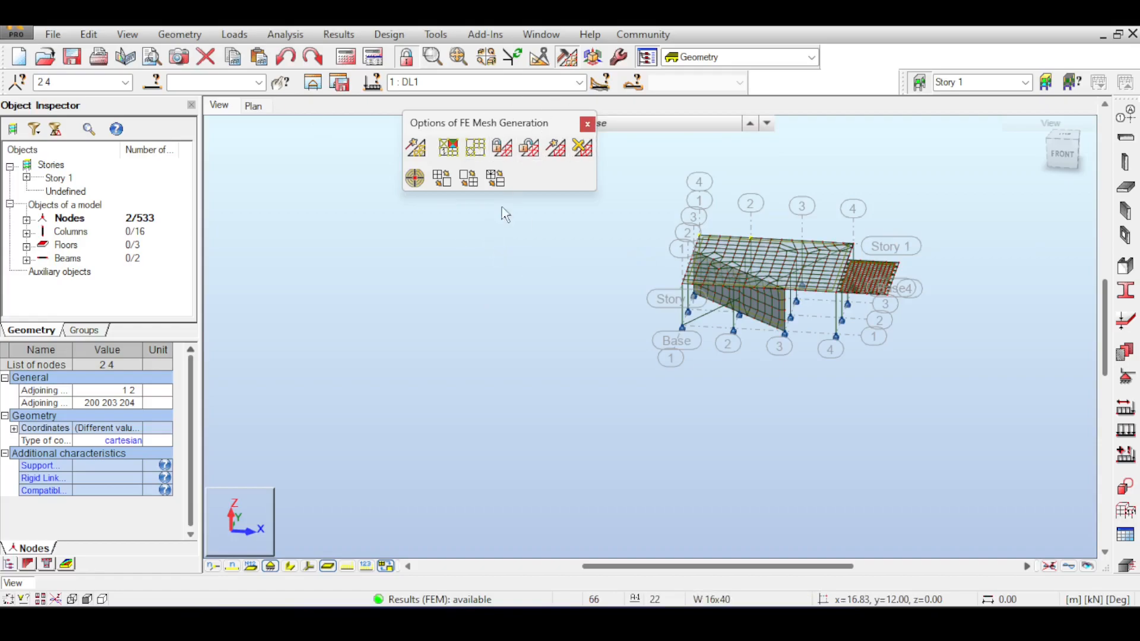
pyautogui.click(448, 148)
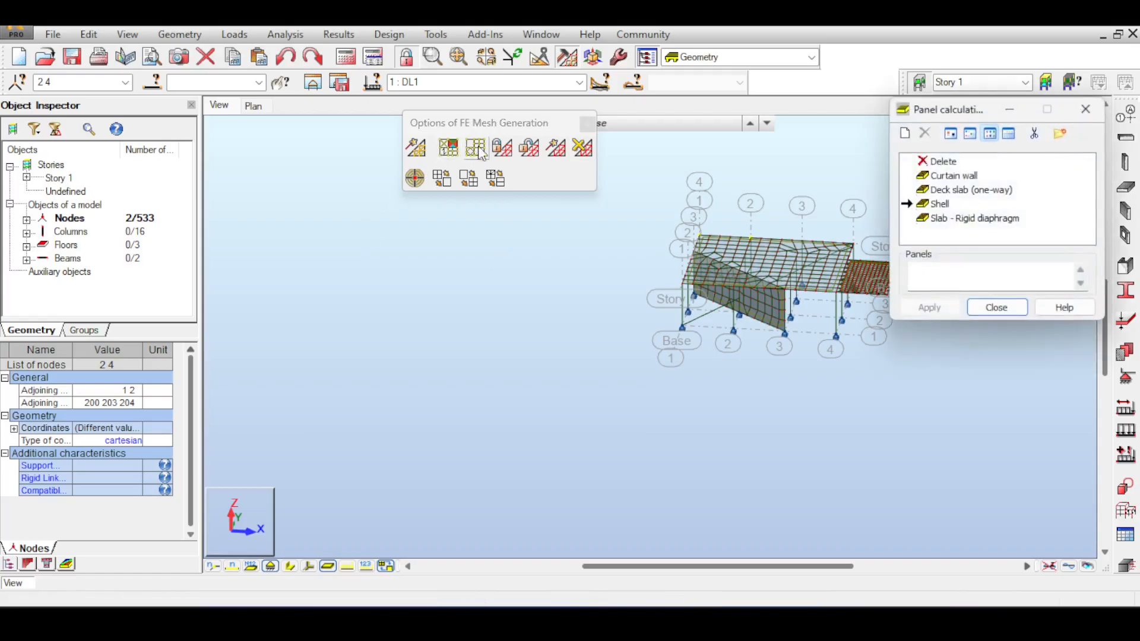
pyautogui.click(996, 304)
# Step: Inspect the advanced meshing options, preview the Delaunay method parameters, and close the meshing tools without applying anything
pyautogui.click(475, 147)
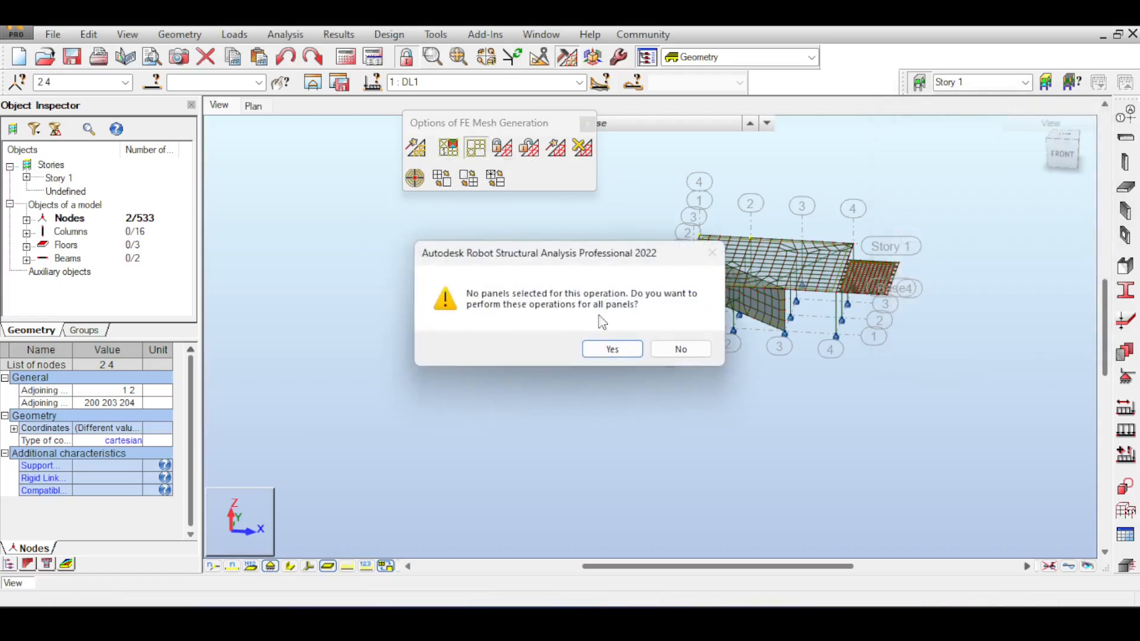
pyautogui.click(666, 351)
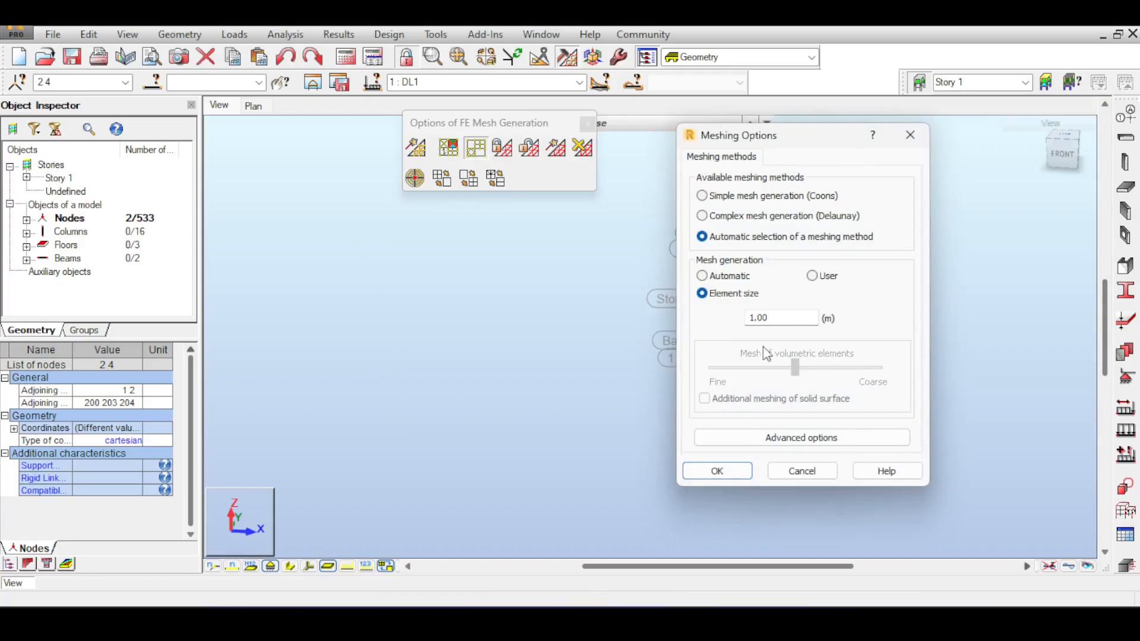
pyautogui.click(786, 437)
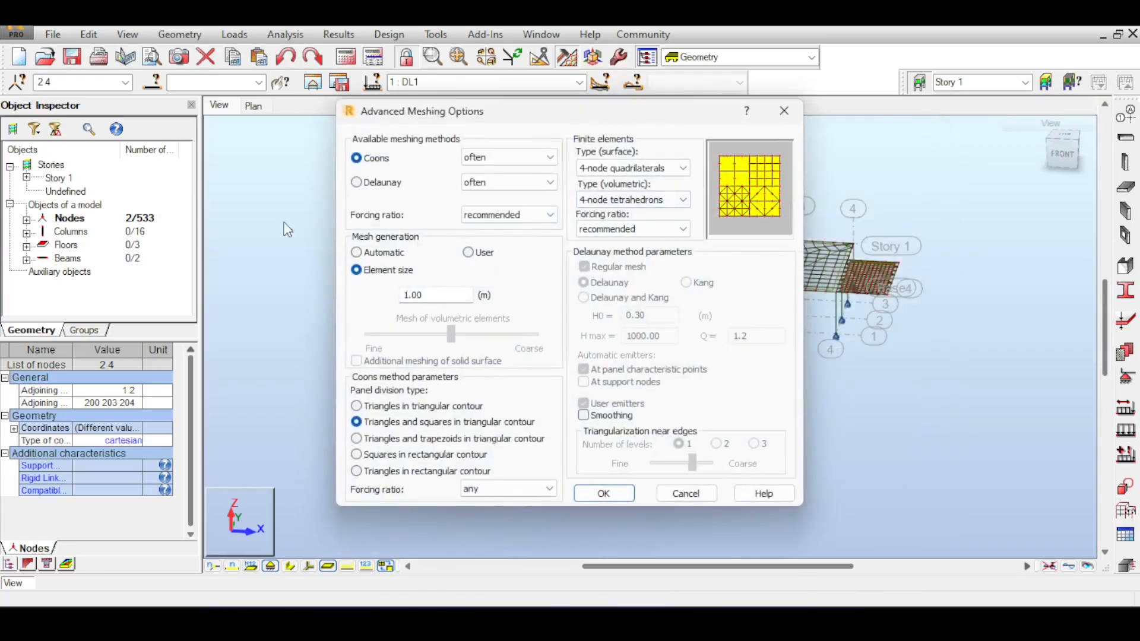
pyautogui.click(382, 184)
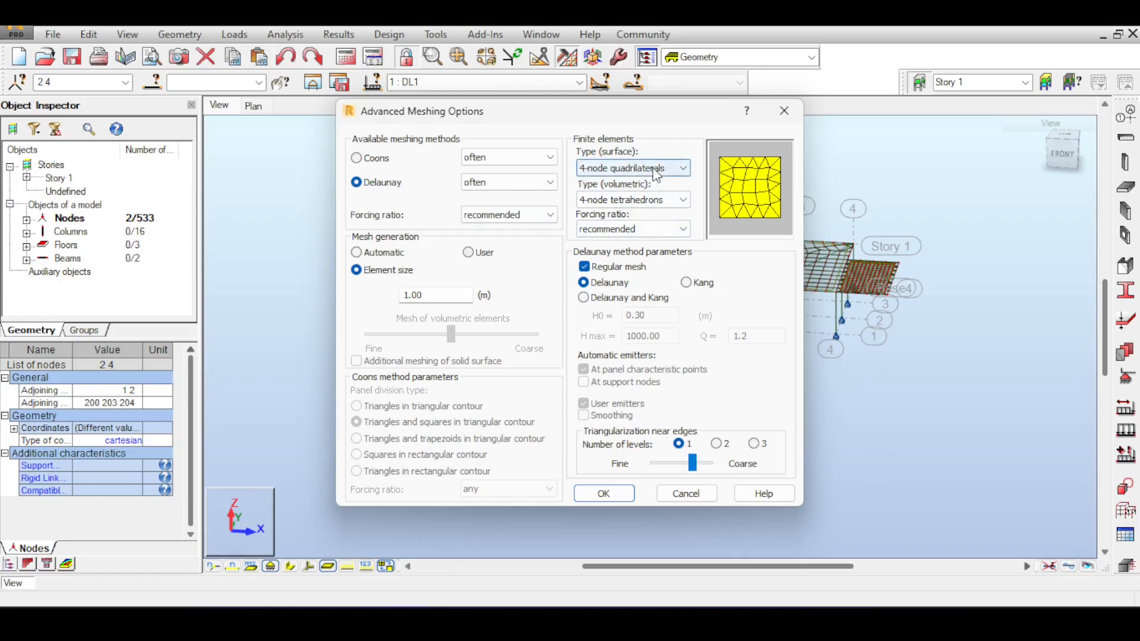
pyautogui.moveTo(636, 106); pyautogui.dragTo(618, 108)
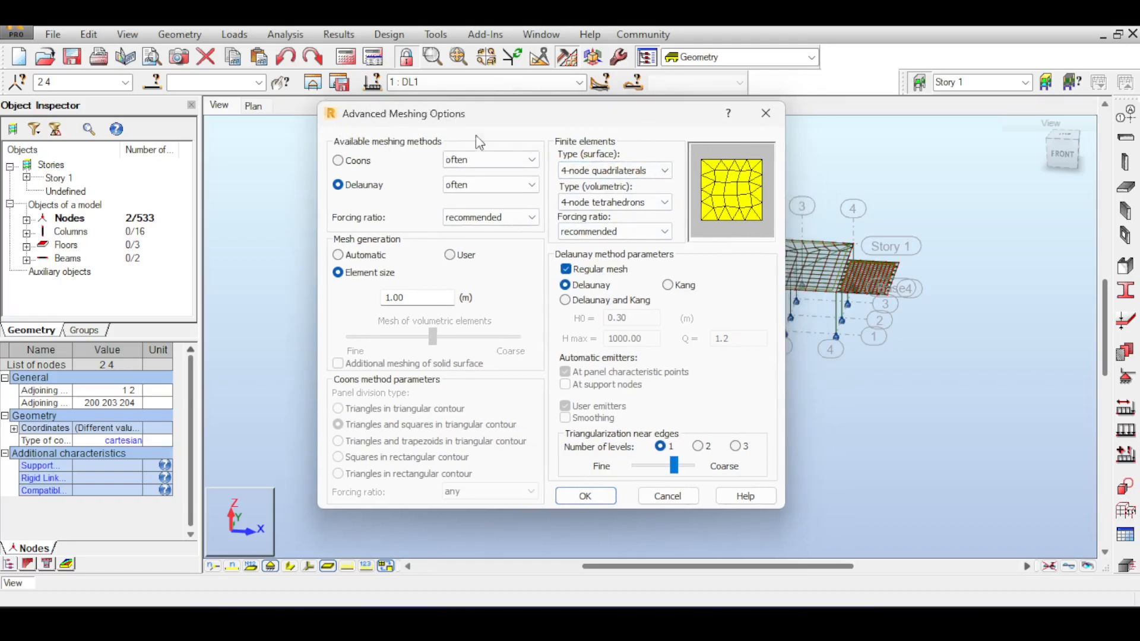
pyautogui.moveTo(509, 112); pyautogui.dragTo(535, 124)
pyautogui.click(787, 127)
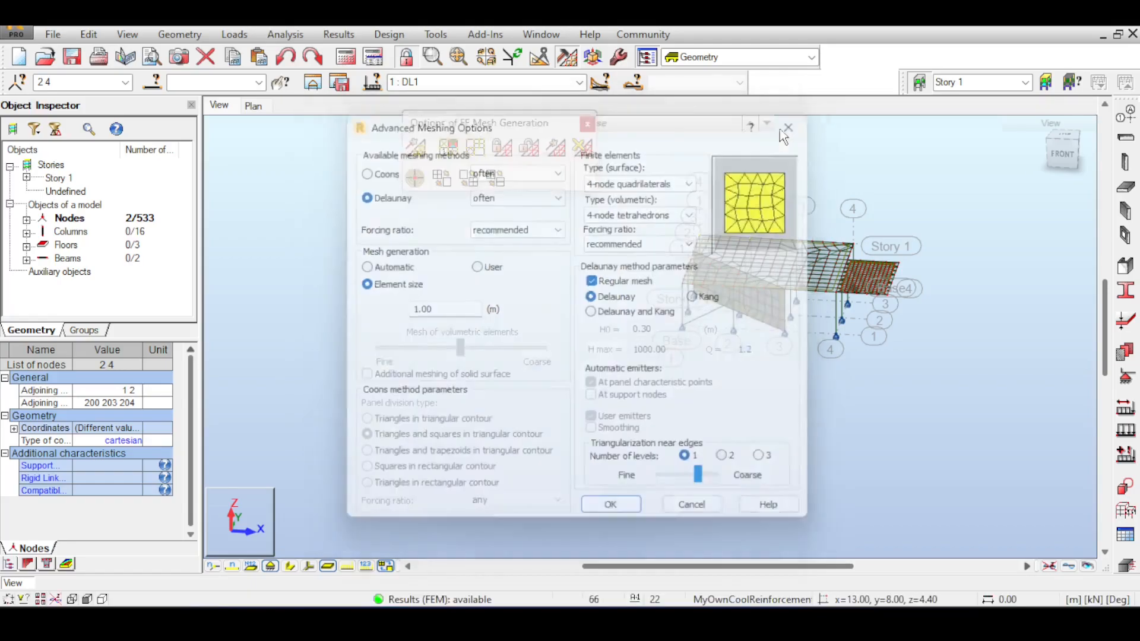
pyautogui.click(586, 125)
# Step: Check the meshing page of the job preferences for the FE mesh coherence settings, then close it unchanged
pyautogui.click(621, 58)
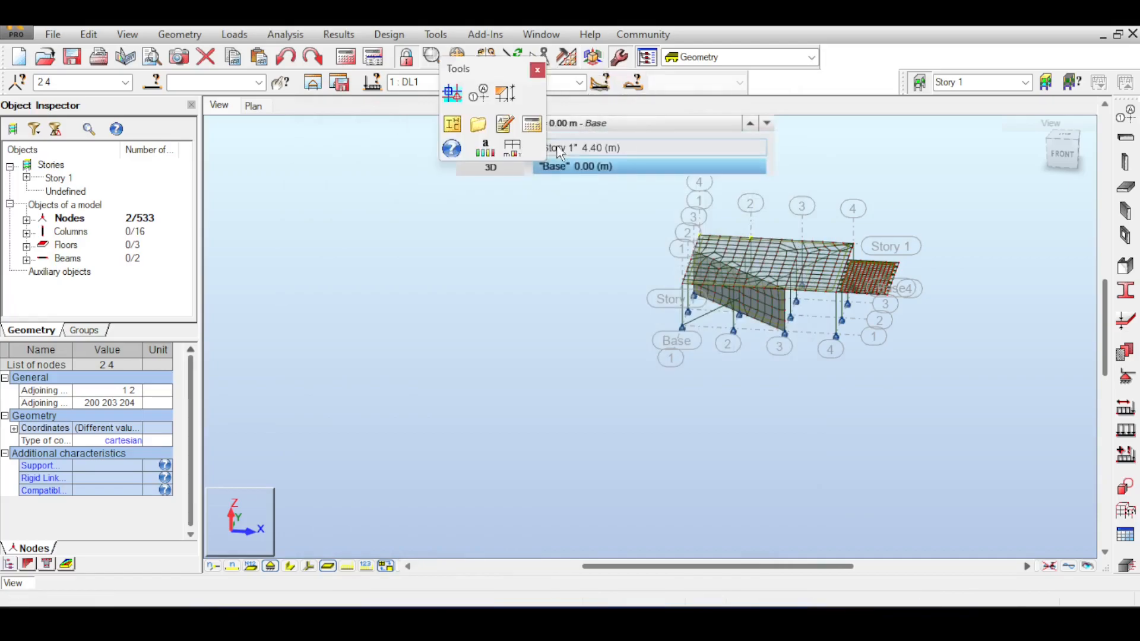
pyautogui.click(510, 150)
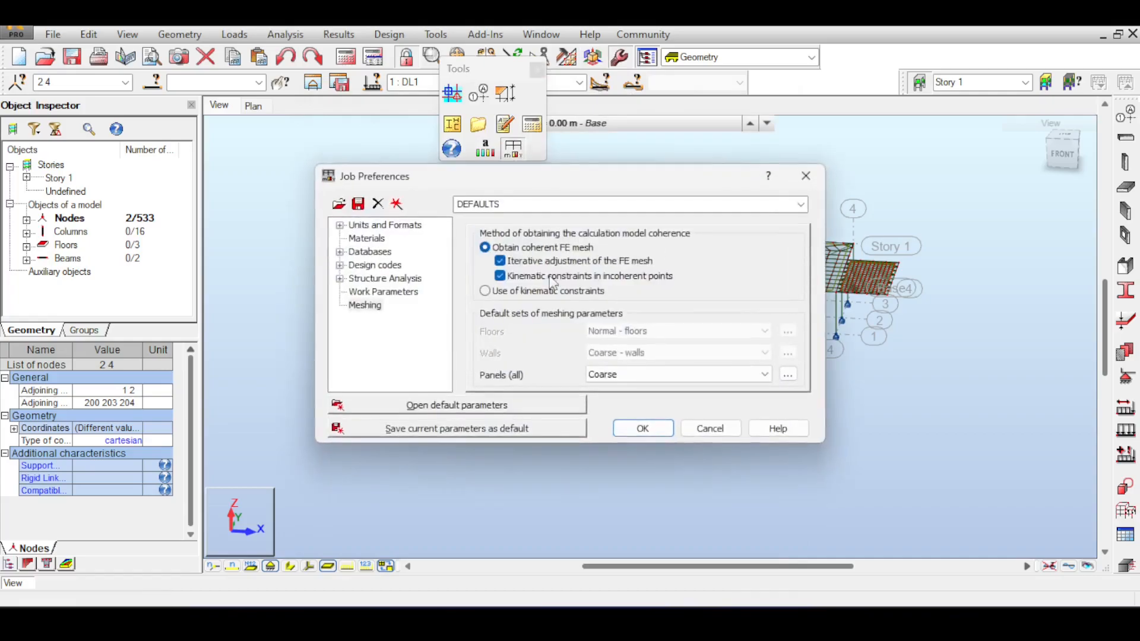
pyautogui.click(806, 175)
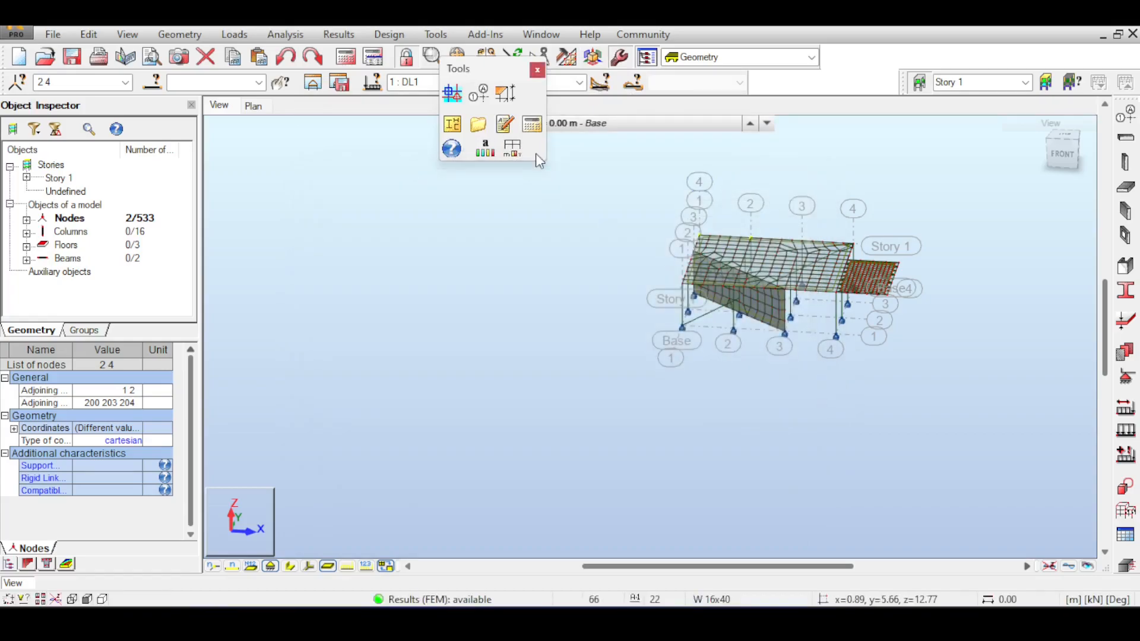
pyautogui.click(537, 71)
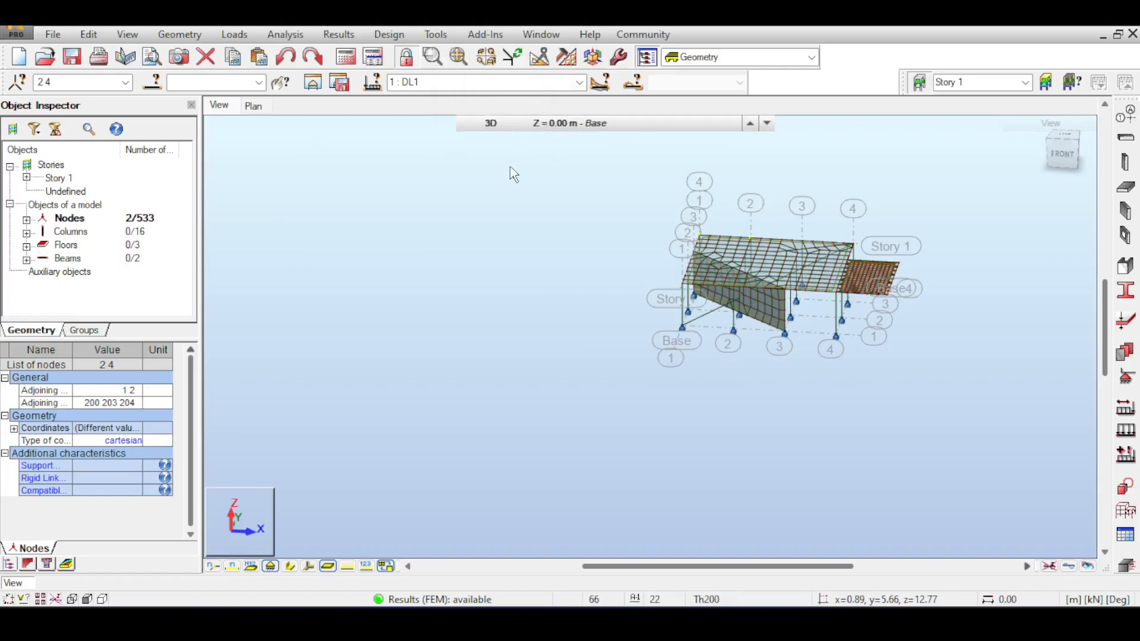
# Step: Open the advanced meshing options for all panels from the job preferences and select the Delaunay method
pyautogui.click(618, 57)
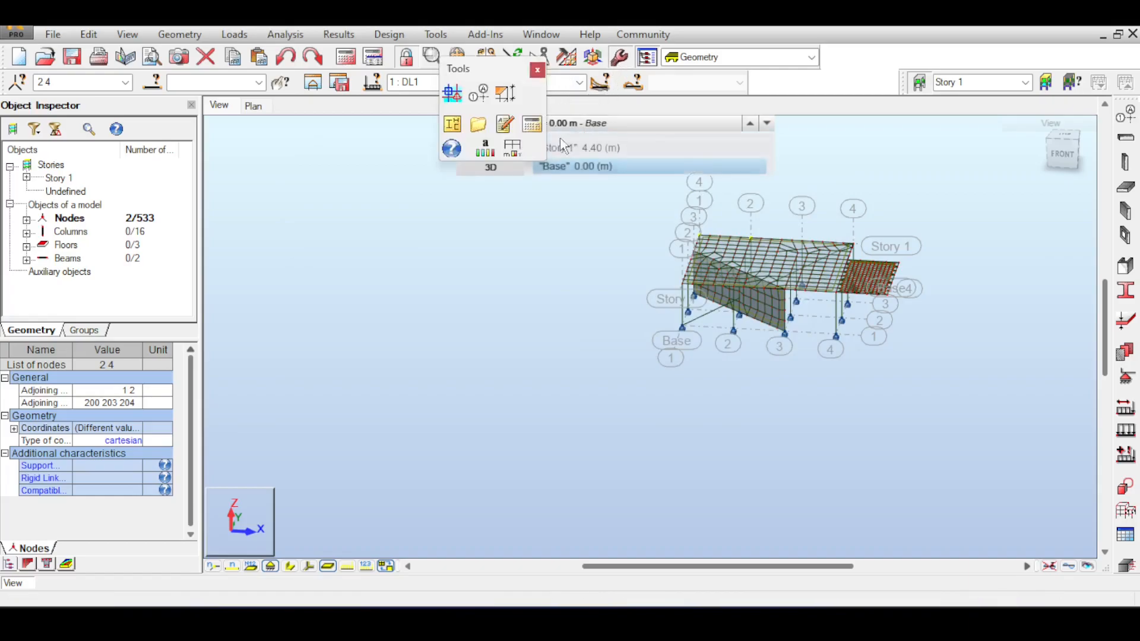
pyautogui.click(527, 146)
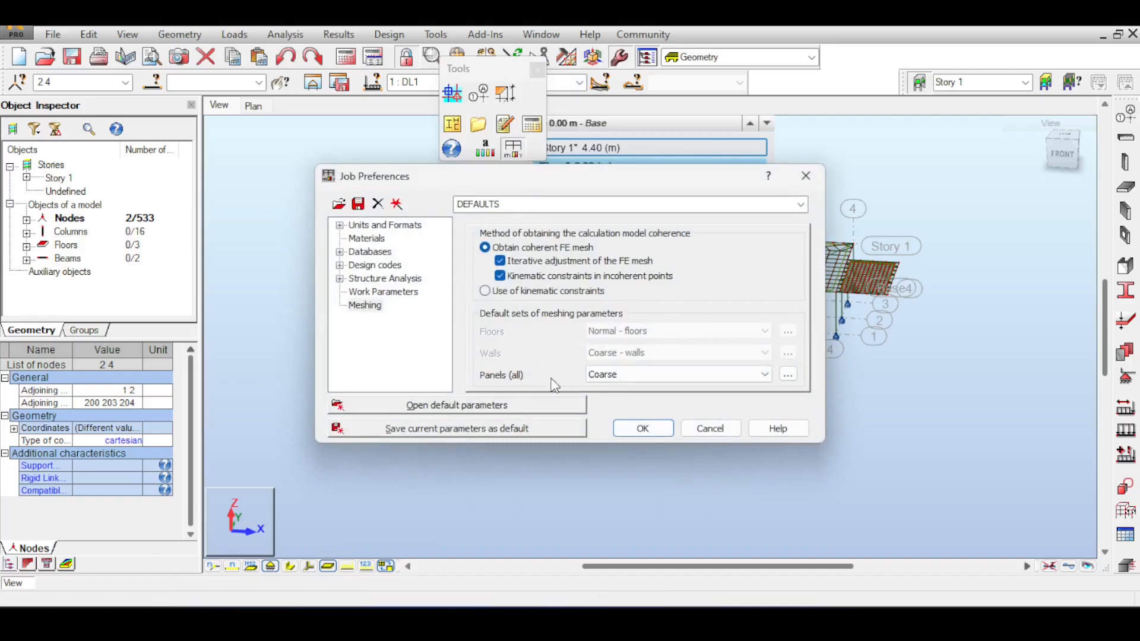
pyautogui.click(788, 374)
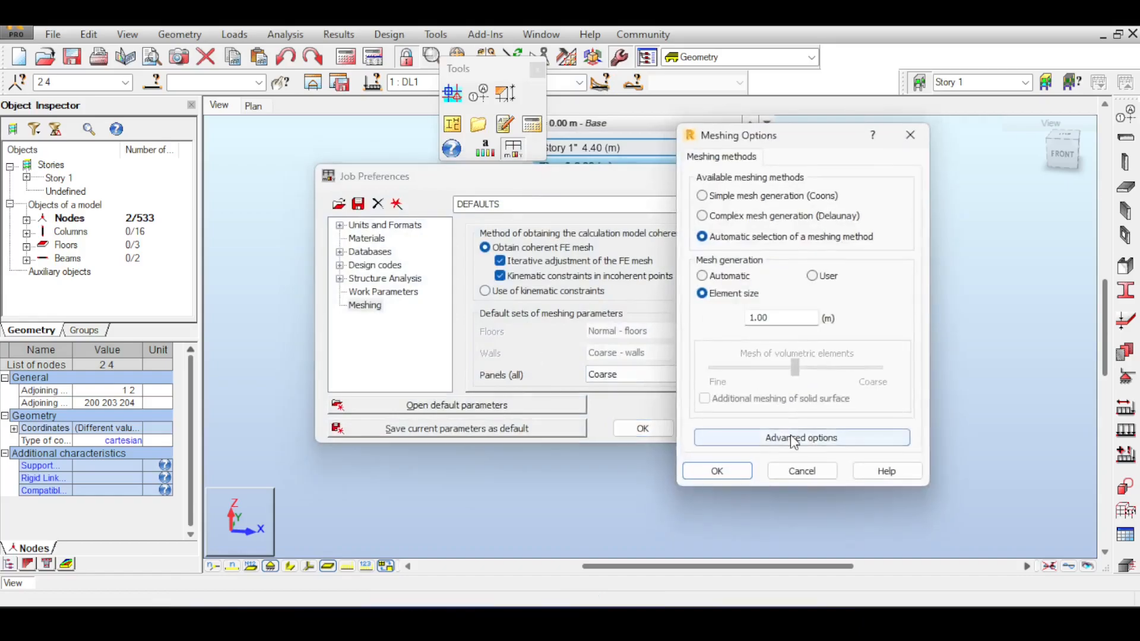
pyautogui.click(791, 439)
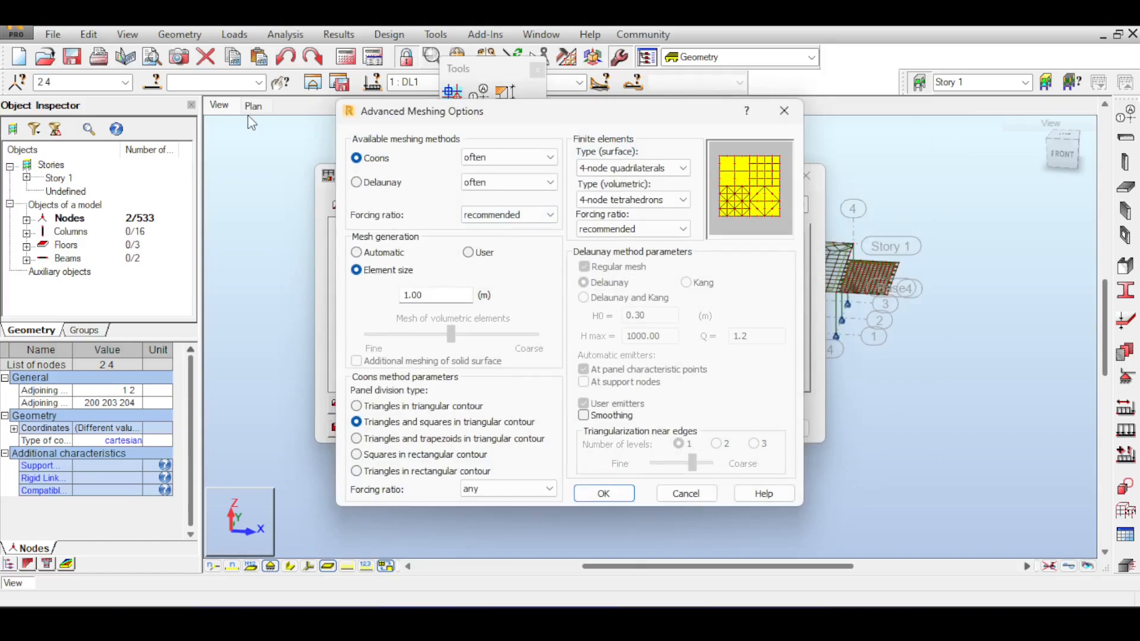
pyautogui.click(368, 188)
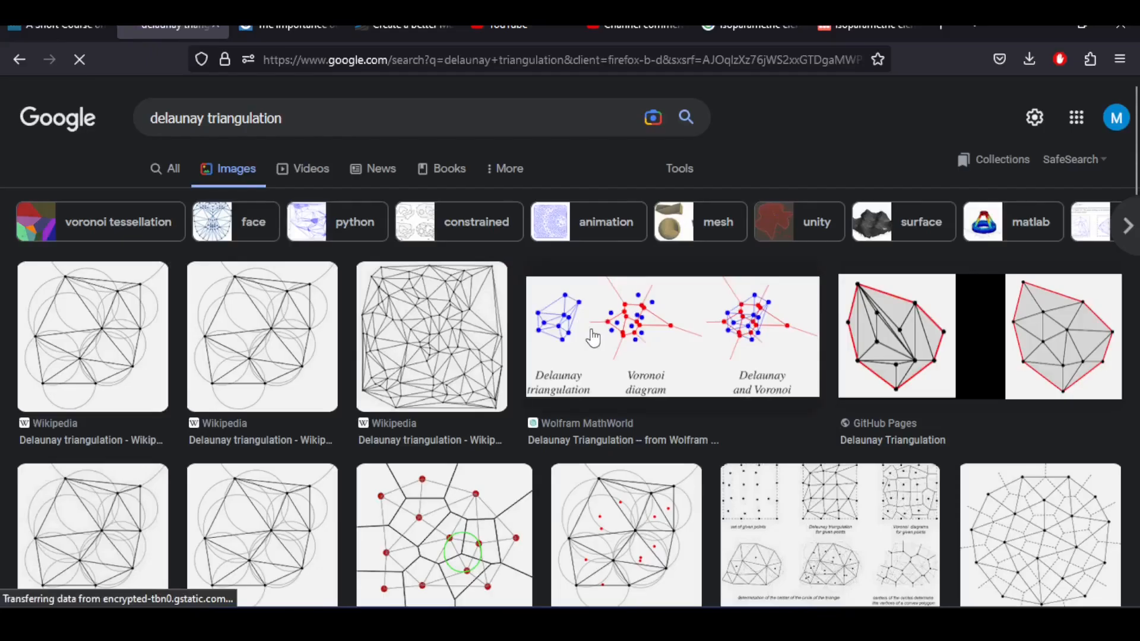
# Step: Switch to the browser and examine the Delaunay triangulation images, including the Stack Overflow Voronoi diagram and the Wikipedia triangulated point set
pyautogui.scroll(-2, 591, 344)
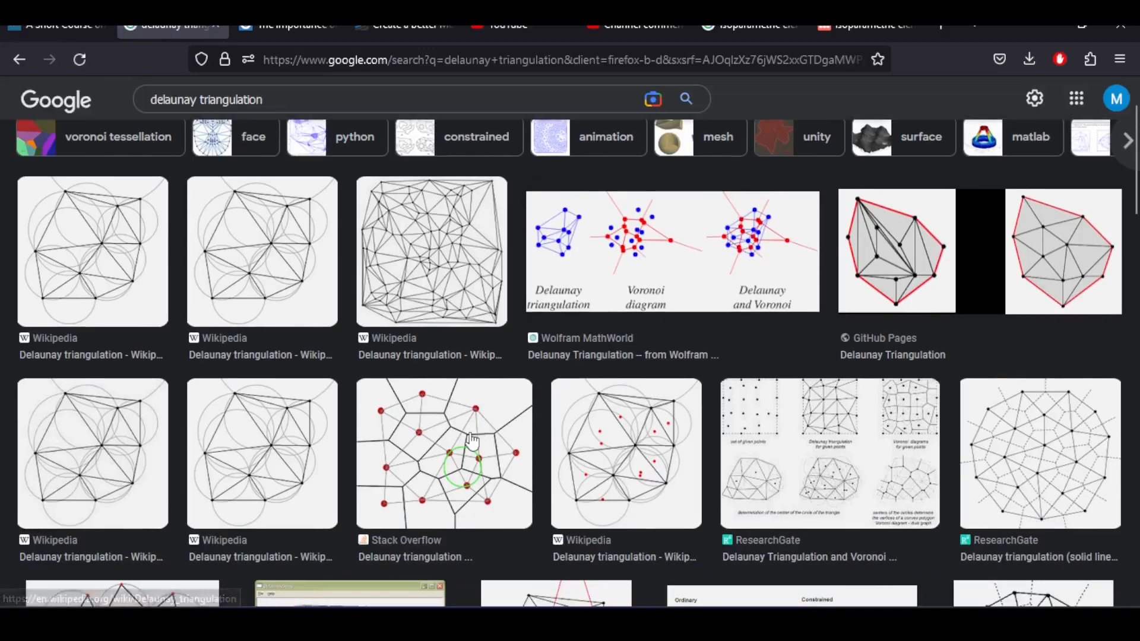
pyautogui.click(472, 440)
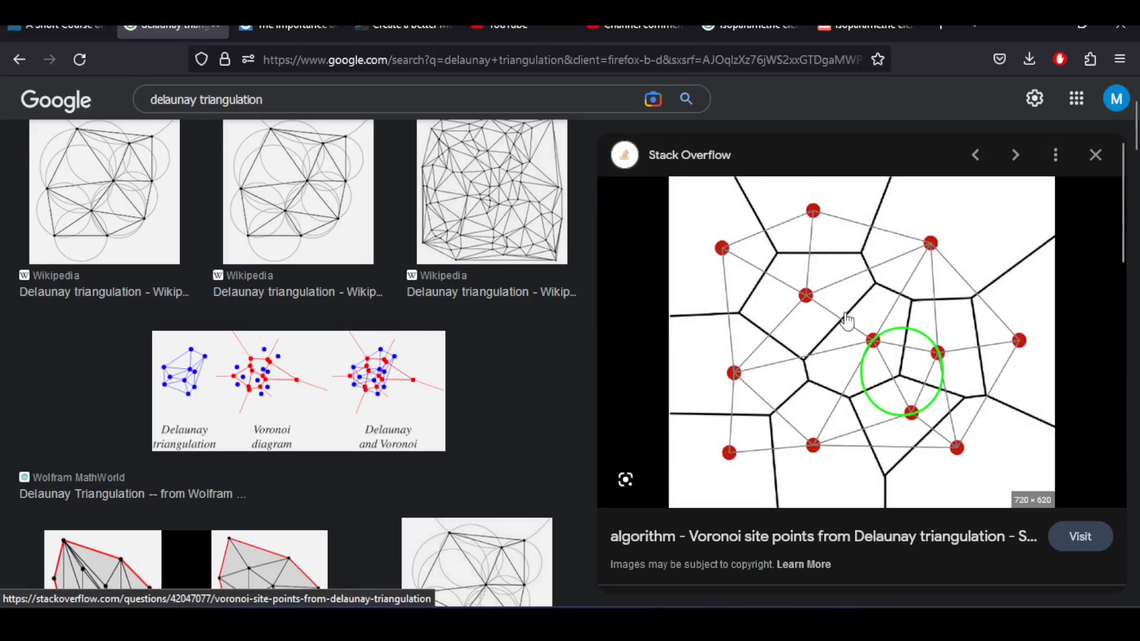
pyautogui.click(530, 222)
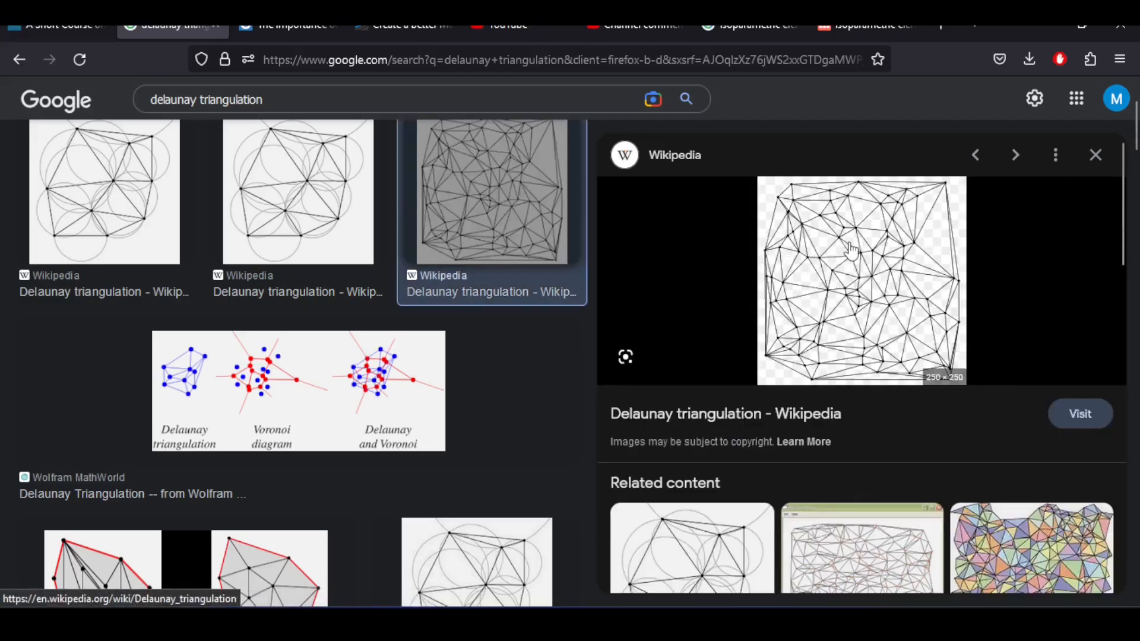
pyautogui.scroll(-2, 849, 248)
pyautogui.scroll(1, 855, 240)
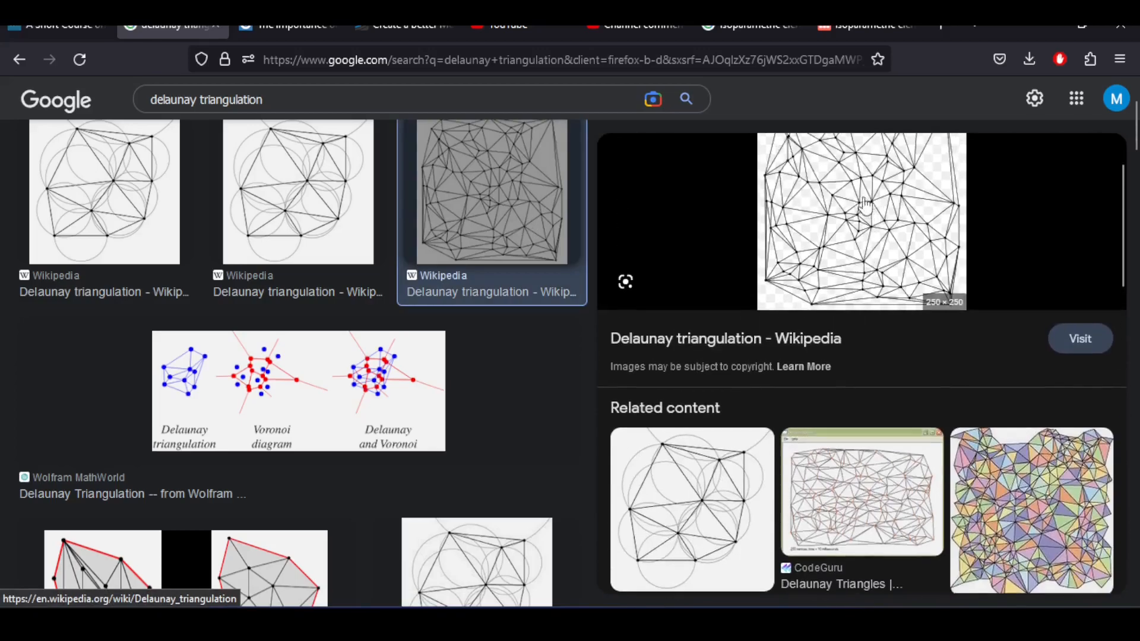
pyautogui.scroll(2, 856, 237)
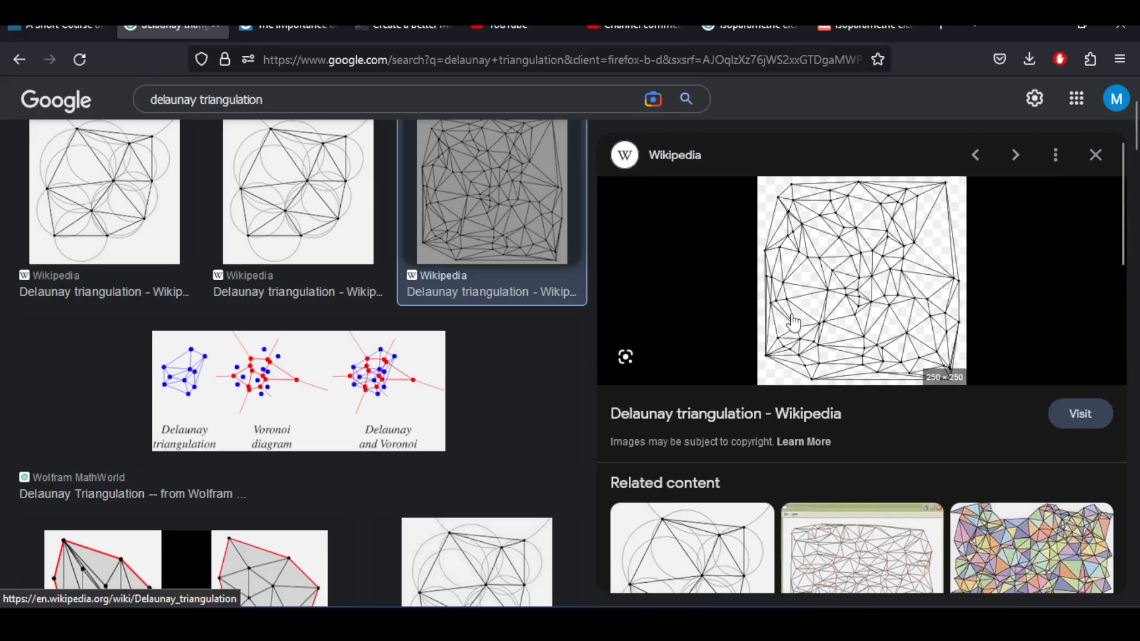
pyautogui.scroll(-2, 811, 291)
pyautogui.scroll(2, 810, 291)
pyautogui.scroll(-1, 428, 494)
pyautogui.scroll(-3, 428, 494)
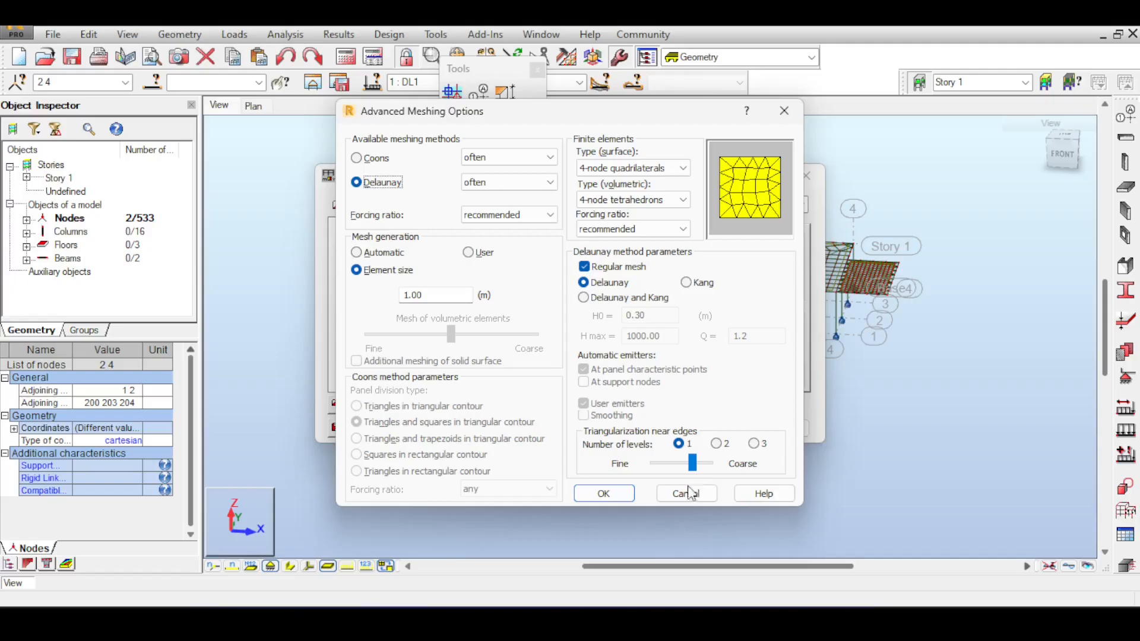
# Step: Return to Robot Structural Analysis, cancel the meshing options and job preferences, and examine the slab and wall meshes in an angled 3D view
pyautogui.click(689, 492)
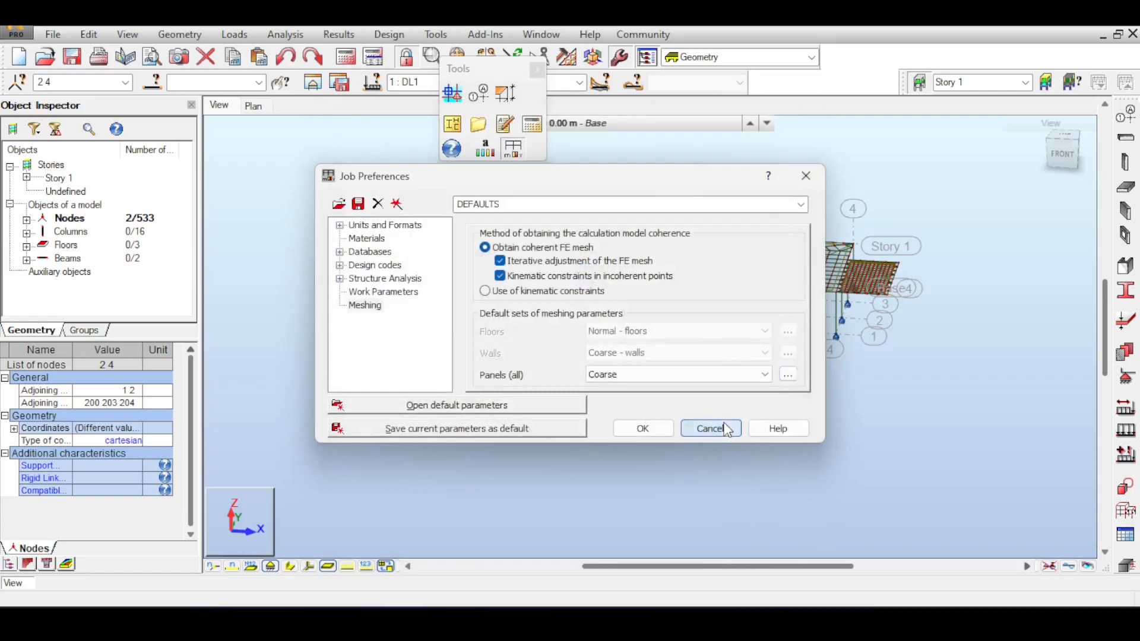
pyautogui.click(724, 423)
pyautogui.moveTo(883, 178); pyautogui.dragTo(596, 216, button='middle')
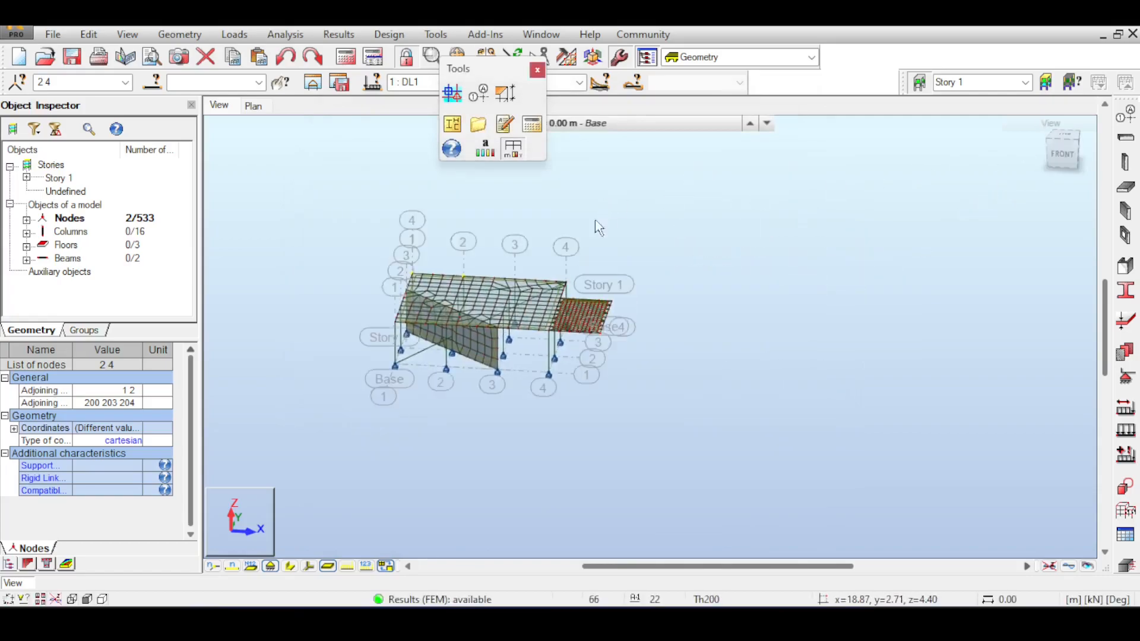
pyautogui.scroll(3, 598, 223)
pyautogui.click(1078, 145)
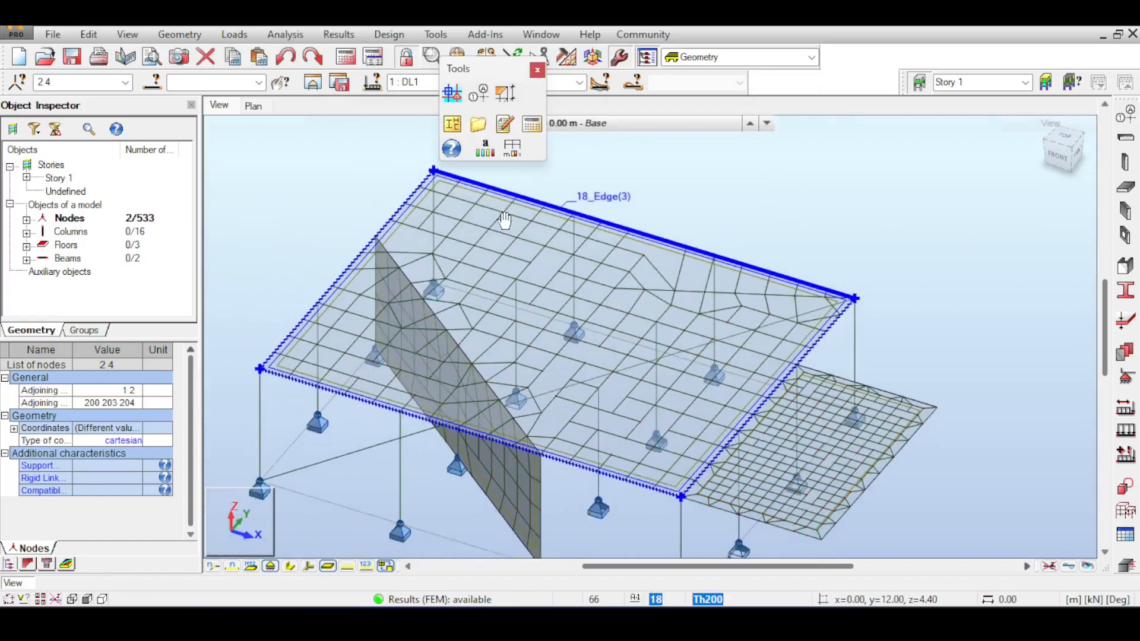
pyautogui.click(536, 70)
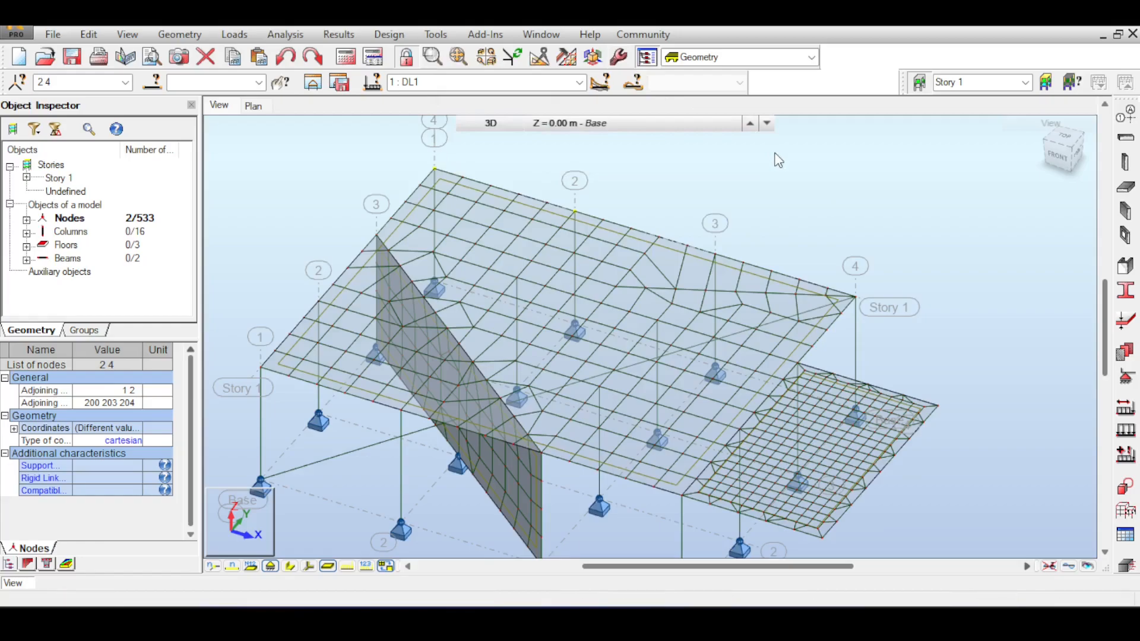
pyautogui.click(680, 123)
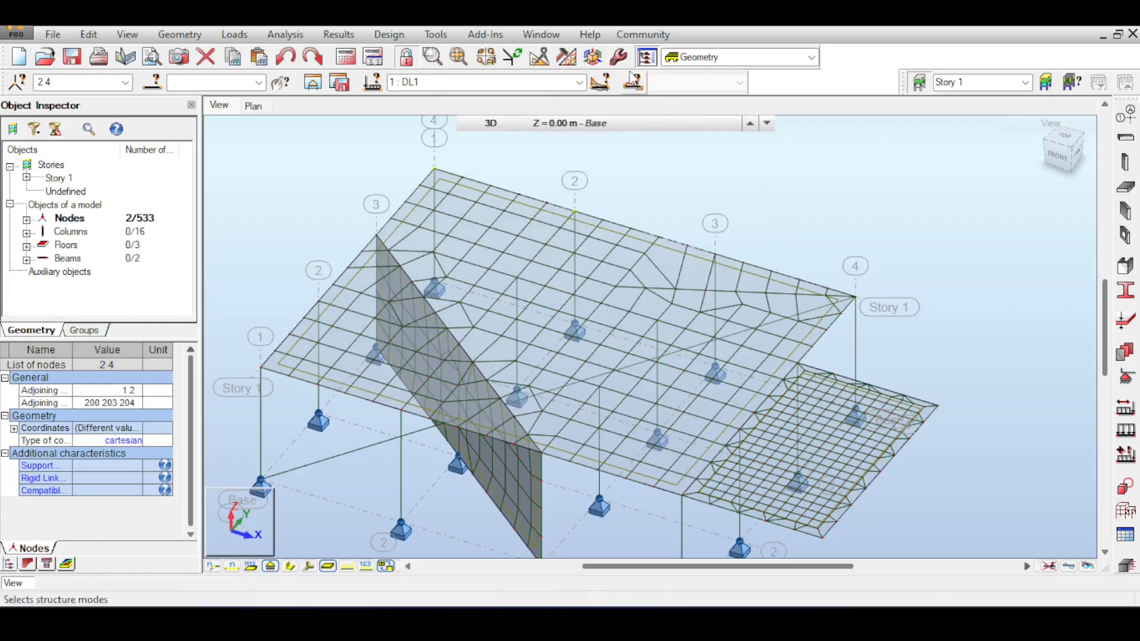